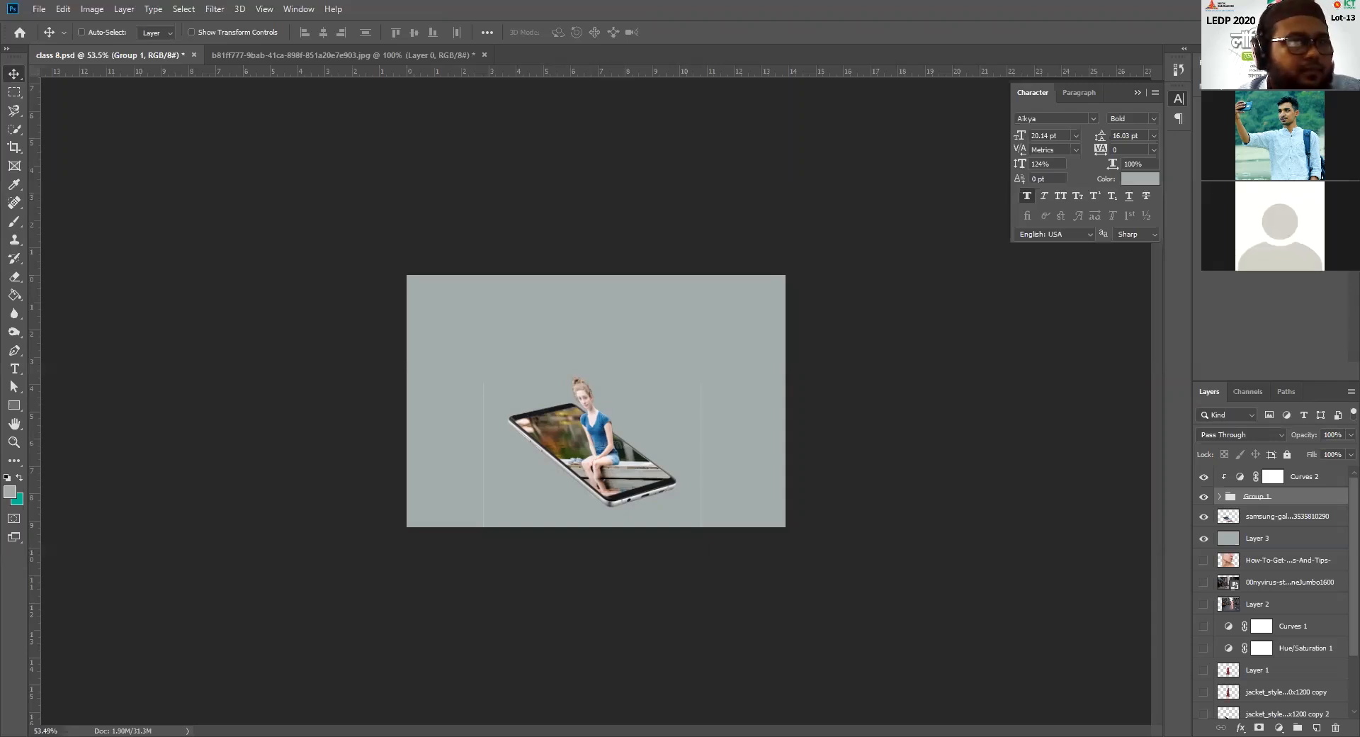
Step: Scale the placed flowing-hair portrait to about 309% so that it covers the canvas, and commit the transform
{"action": "left_click_drag", "start_coordinate": [599, 450], "coordinate": [585, 579]}
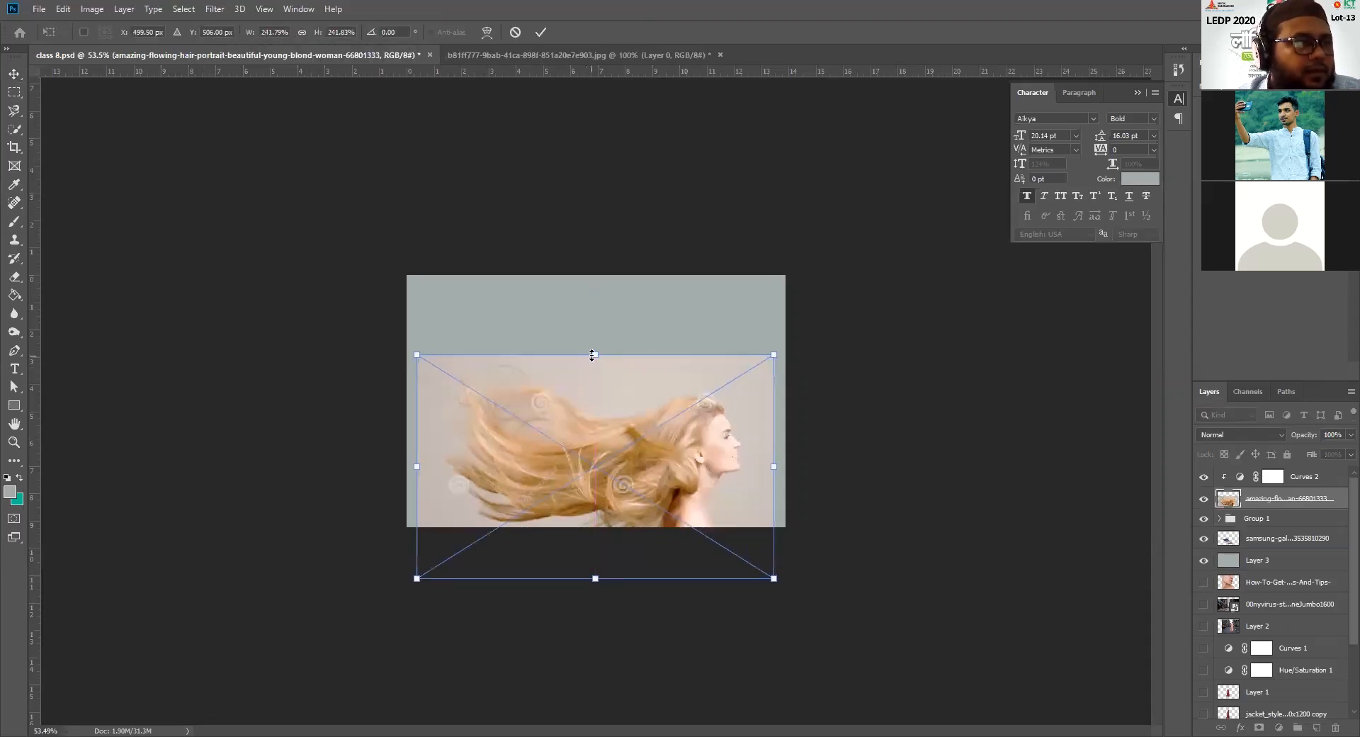
{"action": "left_click_drag", "start_coordinate": [593, 355], "coordinate": [595, 315]}
{"action": "left_click_drag", "start_coordinate": [597, 382], "coordinate": [602, 347]}
{"action": "left_click_drag", "start_coordinate": [597, 268], "coordinate": [607, 253]}
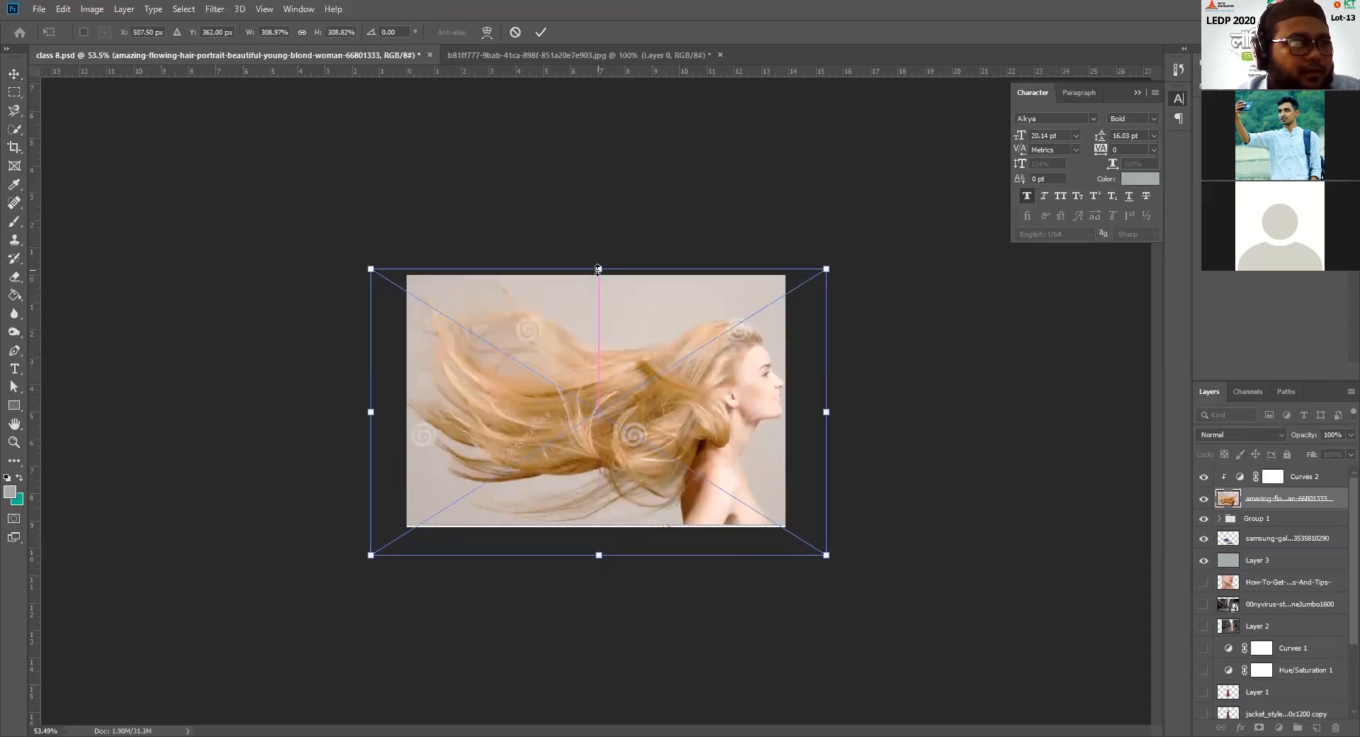
{"action": "key", "text": "Return"}
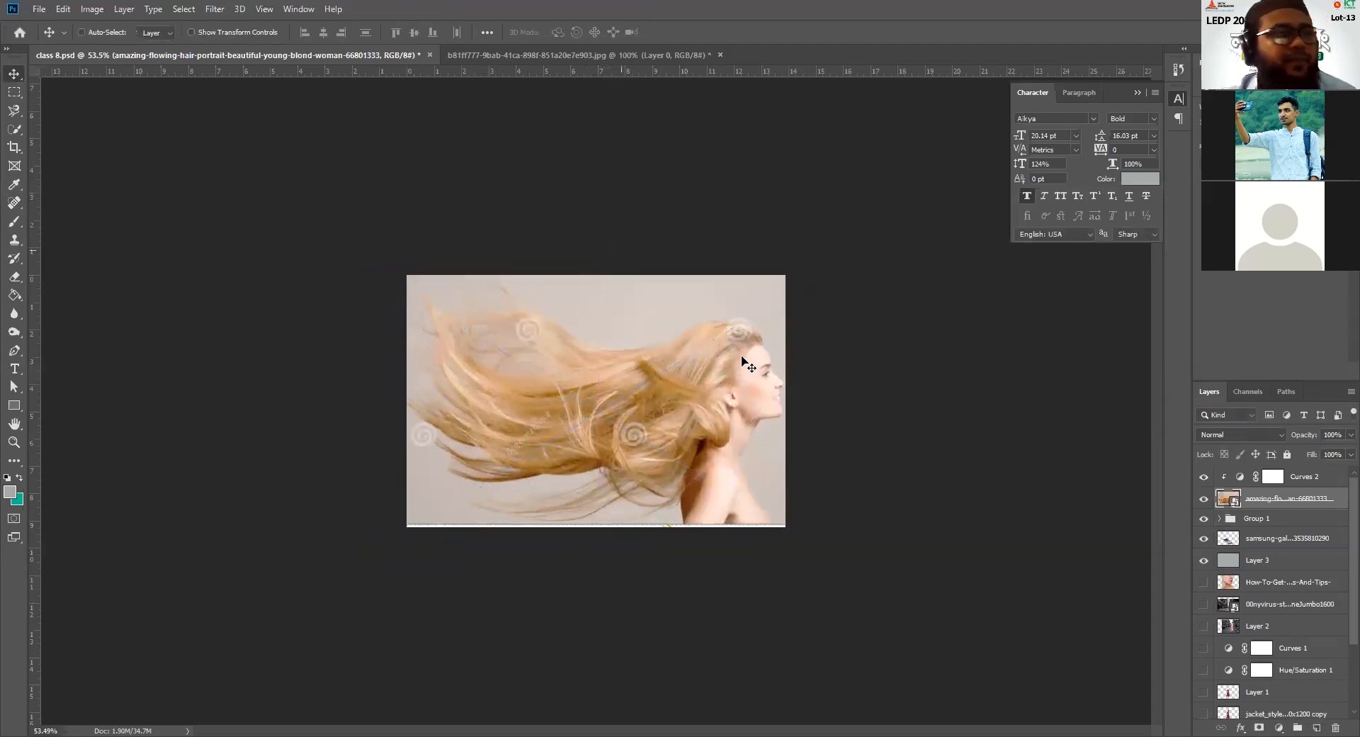
Step: Move the portrait layer above the Curves 2 adjustment layer and rasterize it
{"action": "key", "text": "ctrl+plus"}
{"action": "key", "text": "ctrl+plus"}
{"action": "key", "text": "ctrl+plus"}
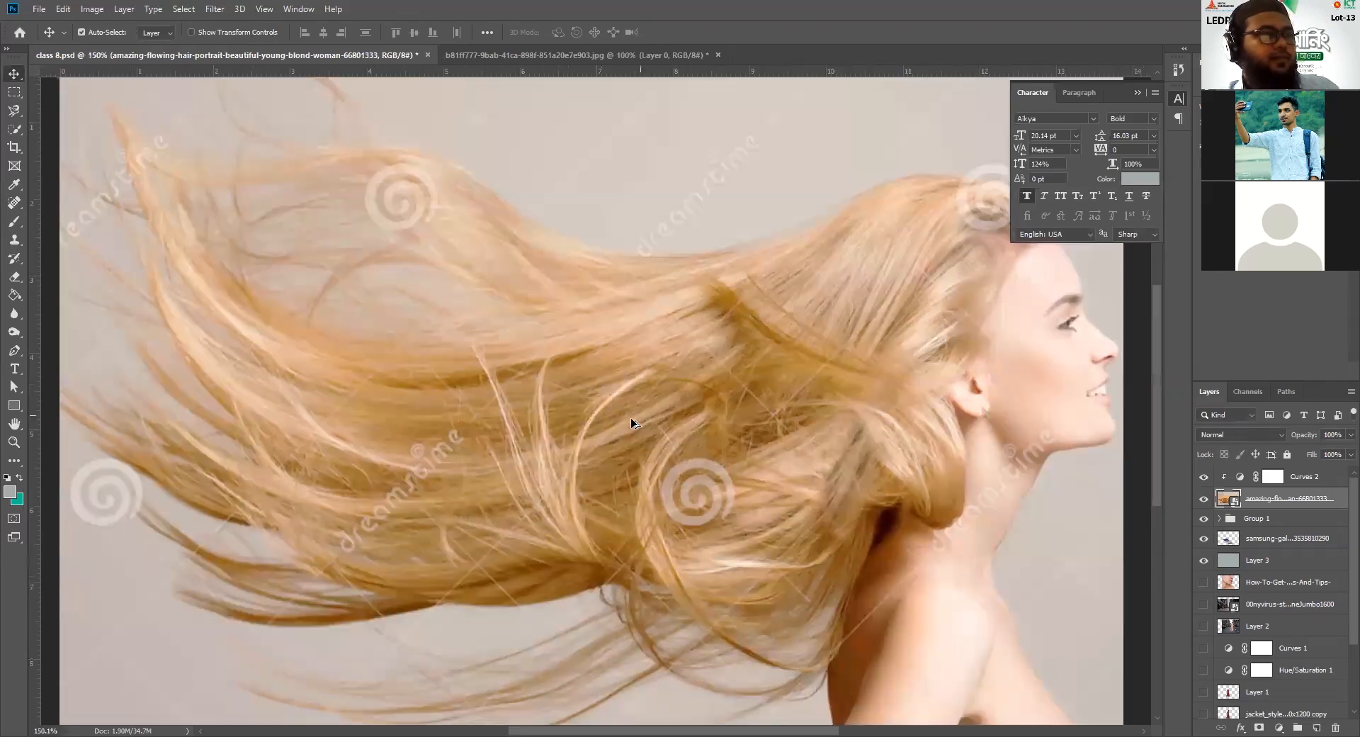
{"action": "scroll", "coordinate": [638, 420], "scroll_direction": "down", "scroll_amount": 1}
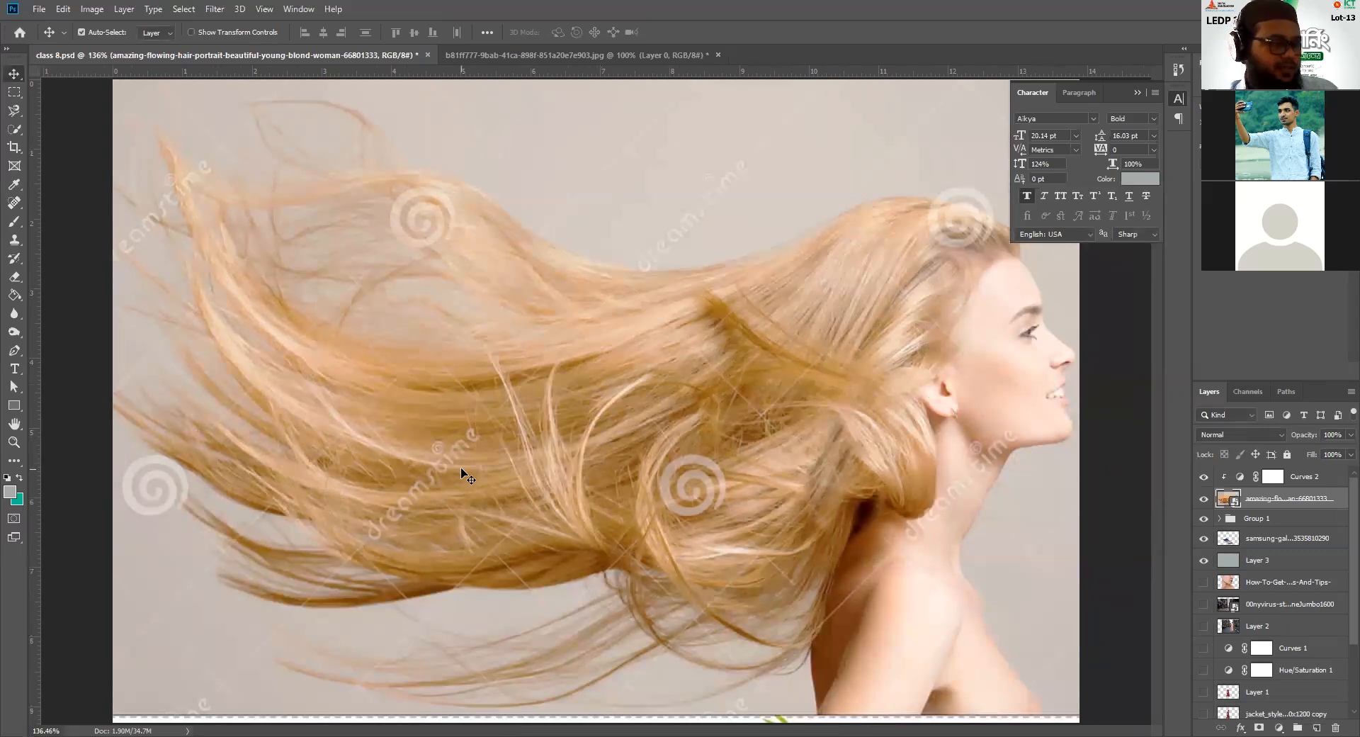
{"action": "scroll", "coordinate": [462, 470], "scroll_direction": "down", "scroll_amount": 2}
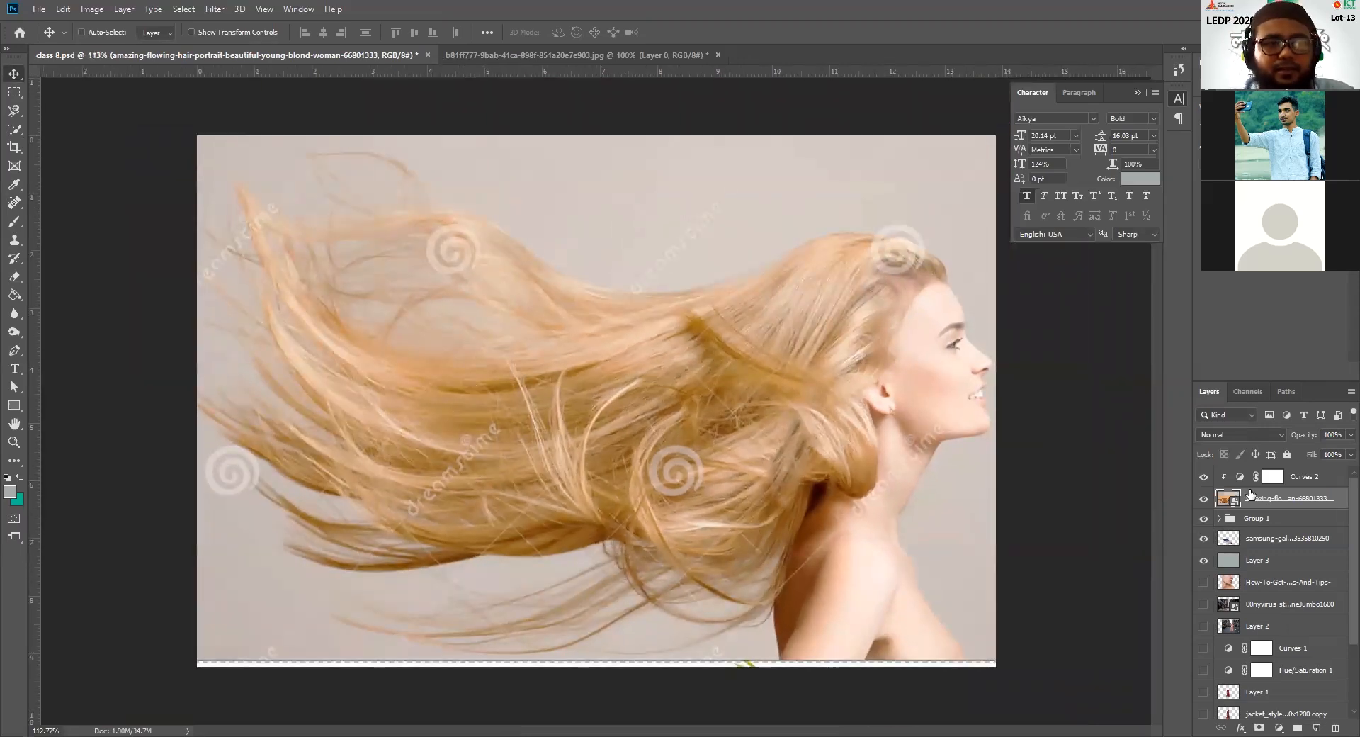
{"action": "left_click_drag", "start_coordinate": [1255, 500], "coordinate": [1251, 471]}
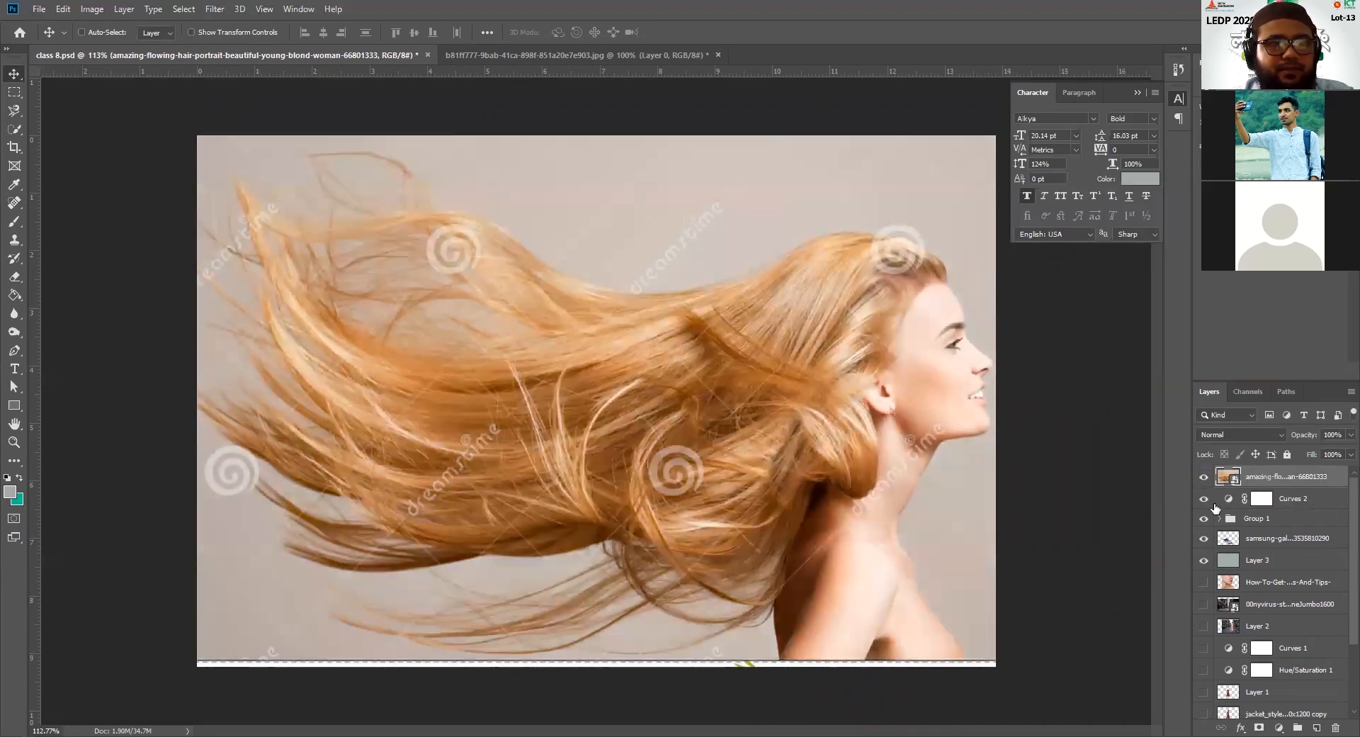
{"action": "right_click", "coordinate": [1260, 476]}
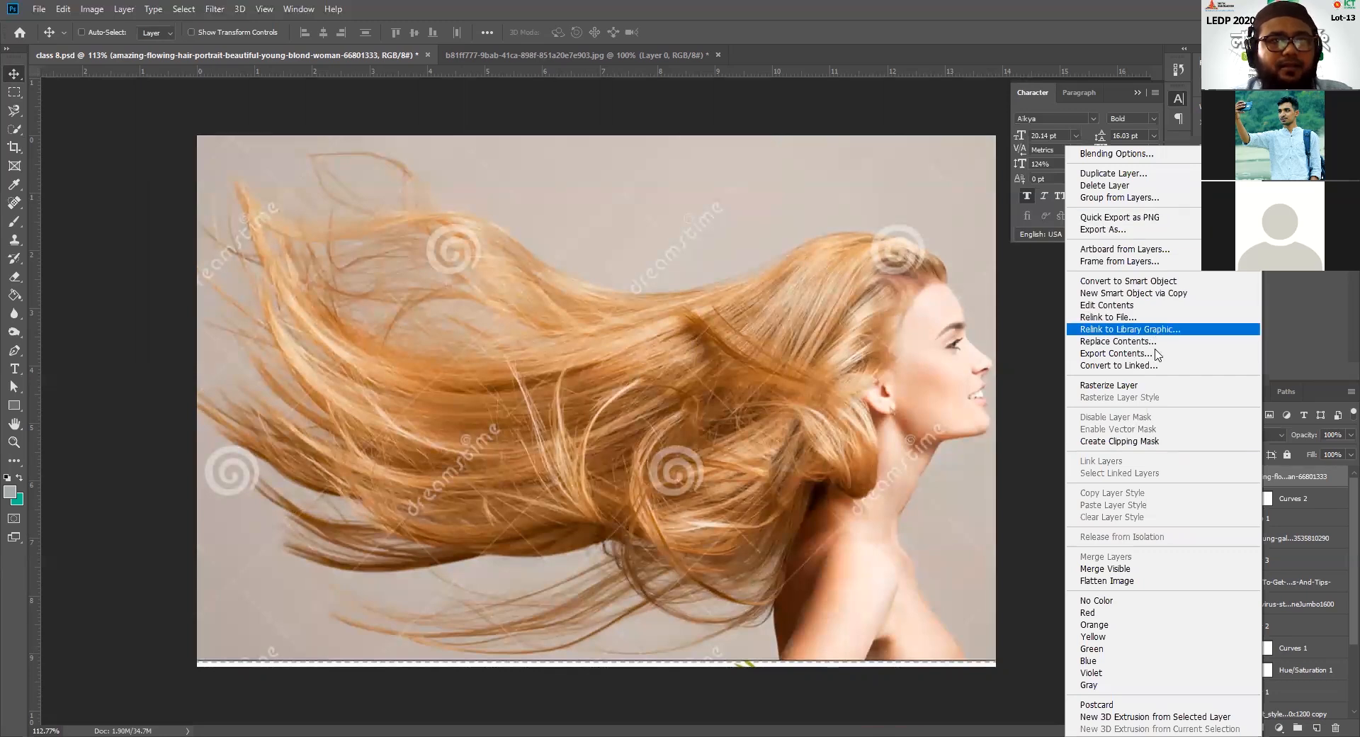
{"action": "left_click", "coordinate": [1146, 389]}
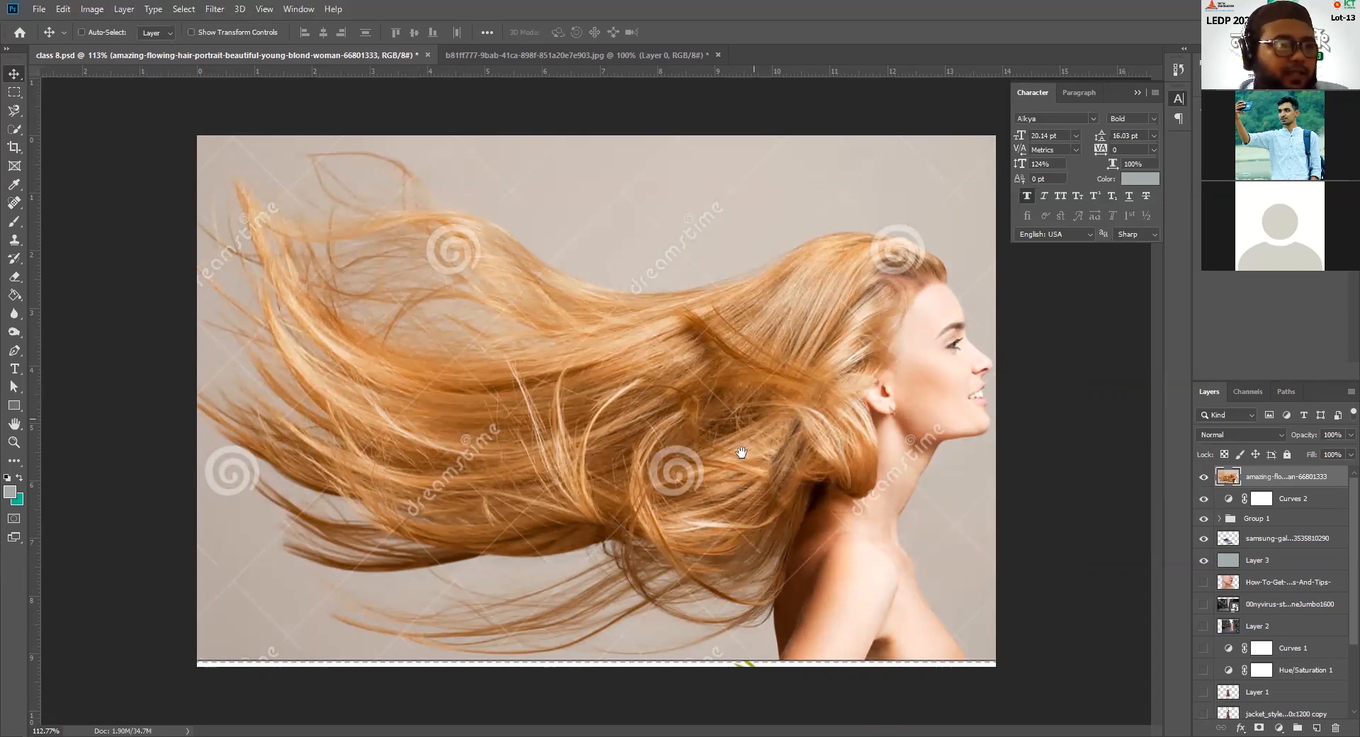
Step: Make a rough selection of the woman's hair, face and shoulders with the Quick Selection tool
{"action": "key", "text": "ctrl"}
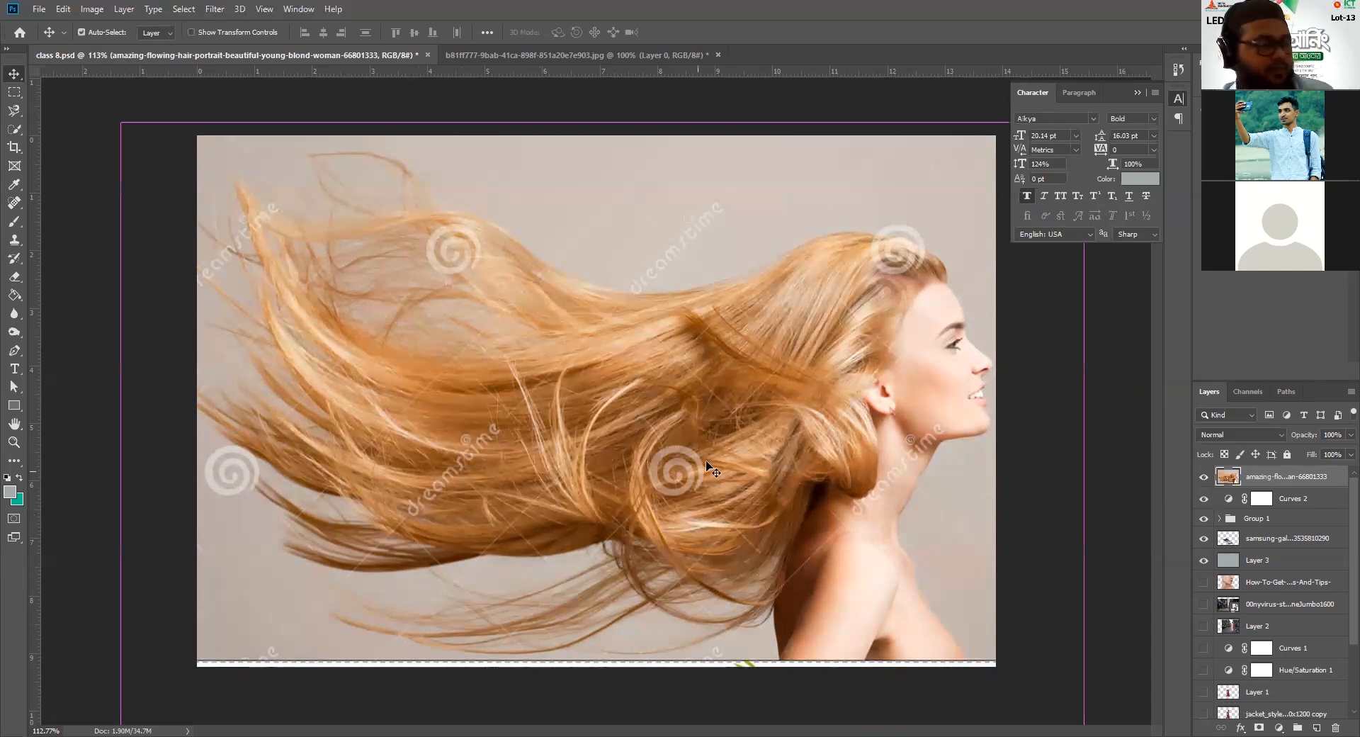
{"action": "scroll", "coordinate": [709, 467], "scroll_direction": "up", "scroll_amount": 1}
{"action": "scroll", "coordinate": [471, 477], "scroll_direction": "up", "scroll_amount": 2}
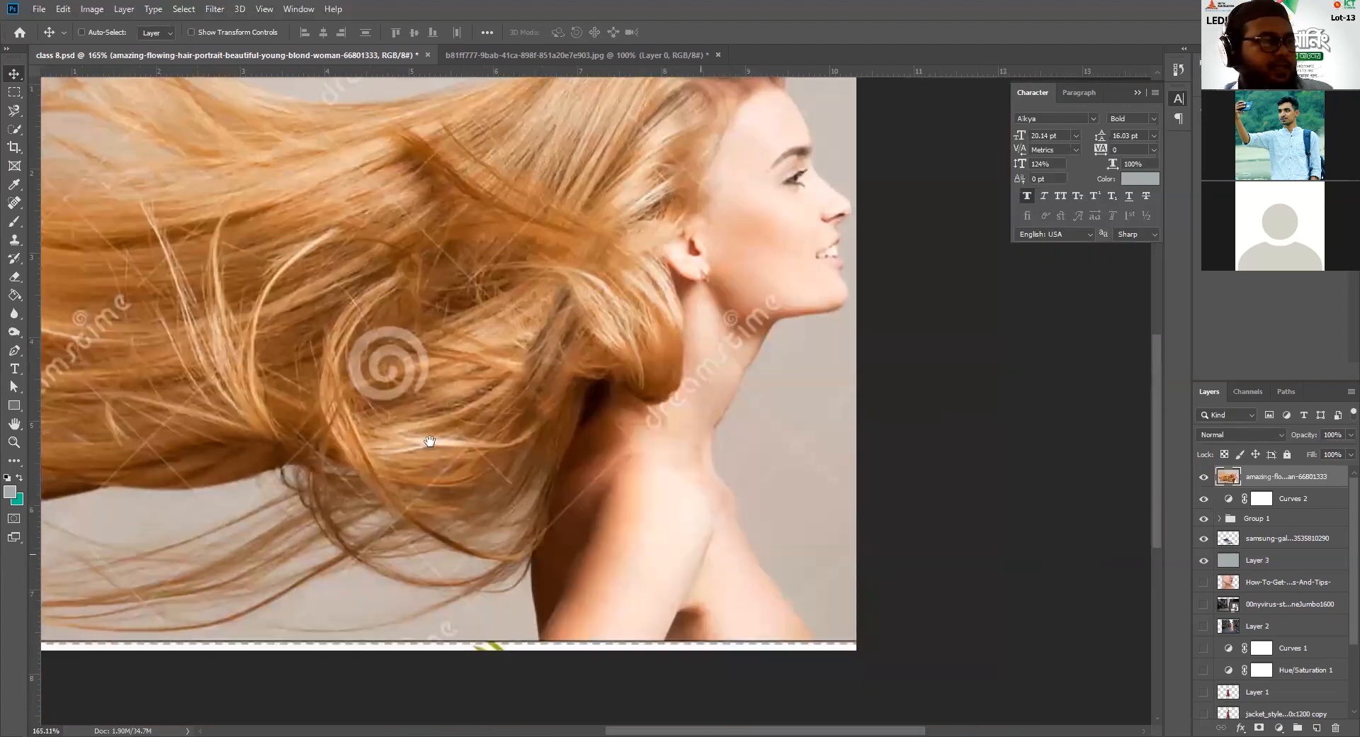
{"action": "left_click_drag", "start_coordinate": [429, 440], "coordinate": [463, 457]}
{"action": "scroll", "coordinate": [552, 507], "scroll_direction": "down", "scroll_amount": 4}
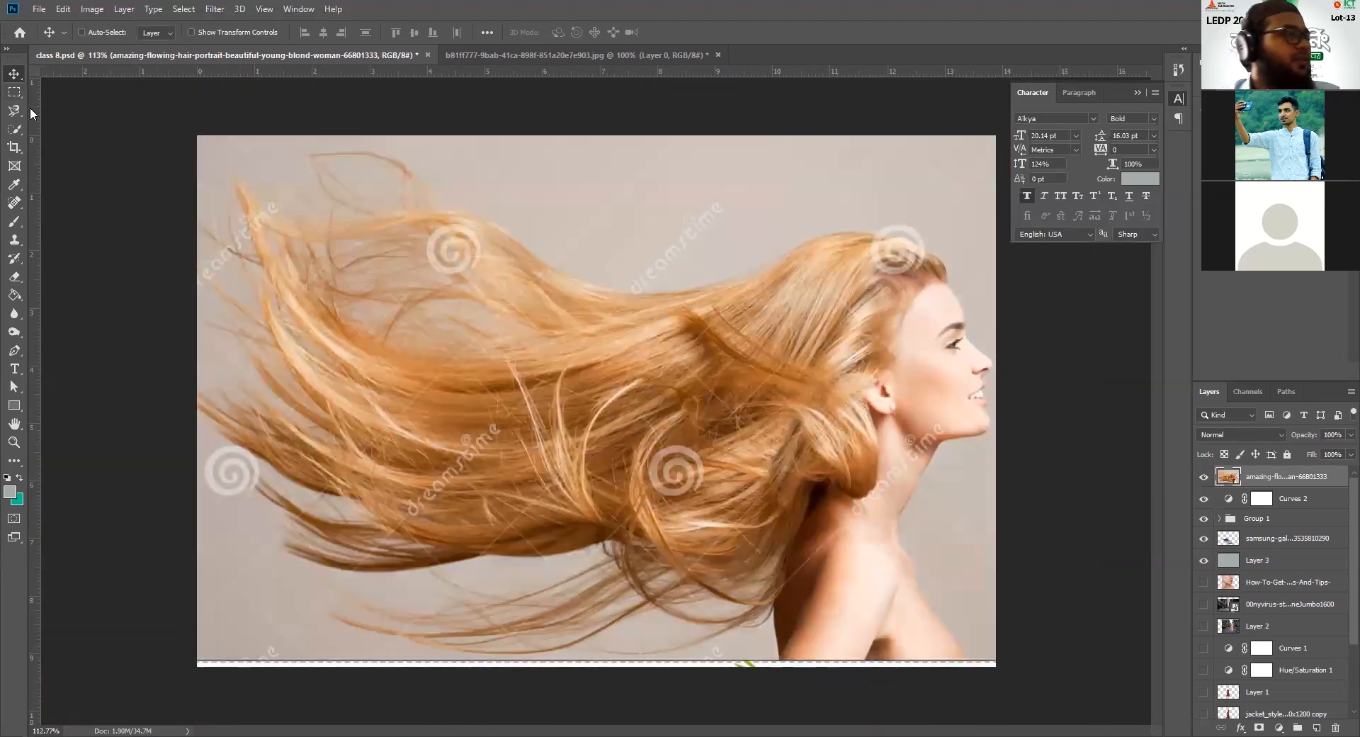
{"action": "left_click", "coordinate": [14, 130]}
{"action": "mouse_move", "coordinate": [529, 408]}
{"action": "left_mouse_down"}
{"action": "mouse_move", "coordinate": [645, 405]}
{"action": "mouse_move", "coordinate": [717, 370]}
{"action": "mouse_move", "coordinate": [873, 236]}
{"action": "mouse_move", "coordinate": [907, 281]}
{"action": "mouse_move", "coordinate": [920, 439]}
{"action": "mouse_move", "coordinate": [836, 510]}
{"action": "mouse_move", "coordinate": [859, 589]}
{"action": "mouse_move", "coordinate": [938, 670]}
{"action": "mouse_move", "coordinate": [956, 592]}
{"action": "left_mouse_up"}
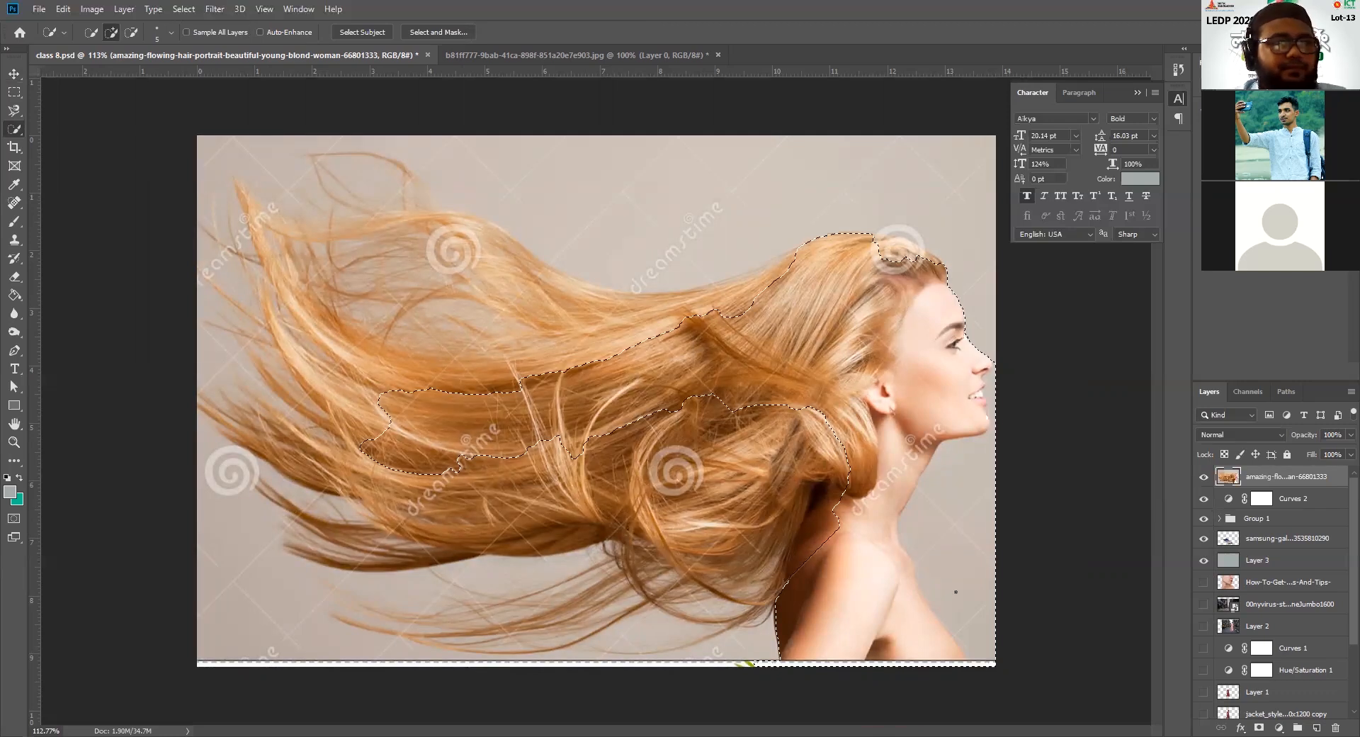
{"action": "key", "text": "ctrl+d"}
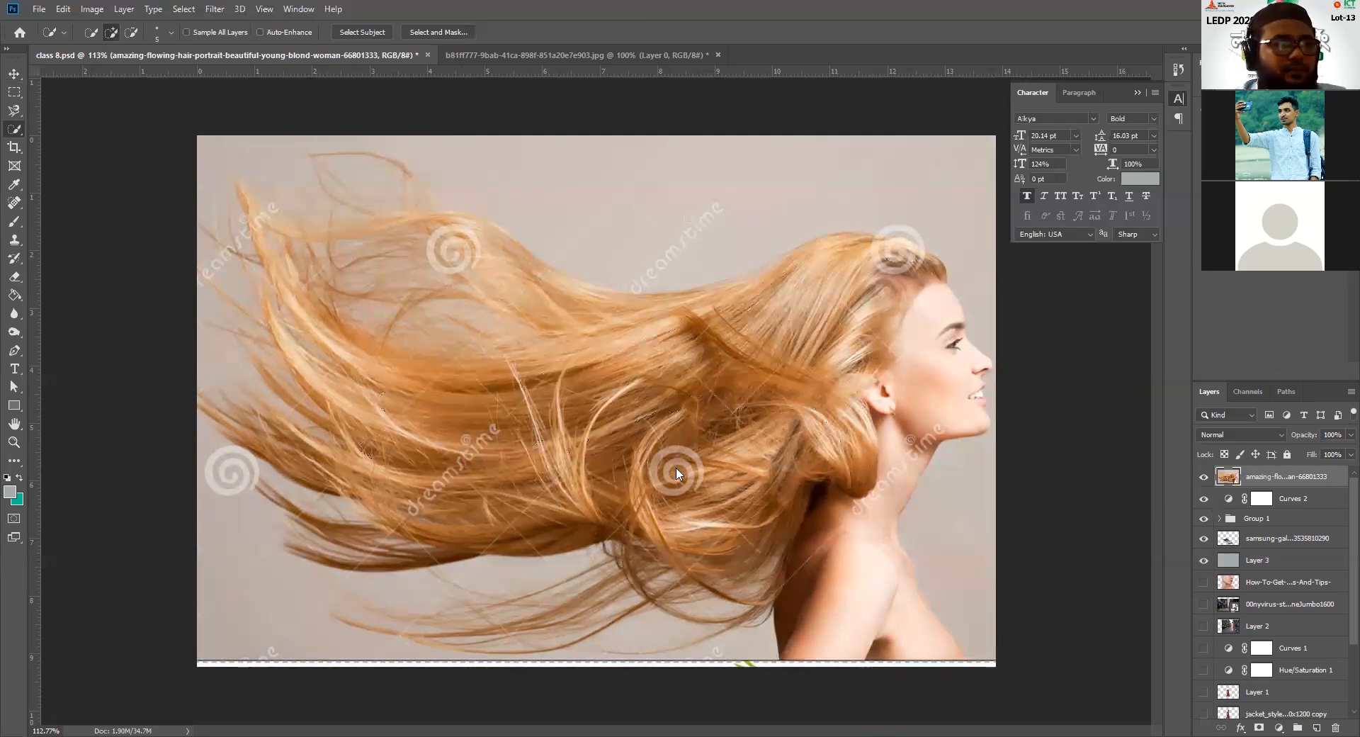
{"action": "key", "text": "ctrl+z"}
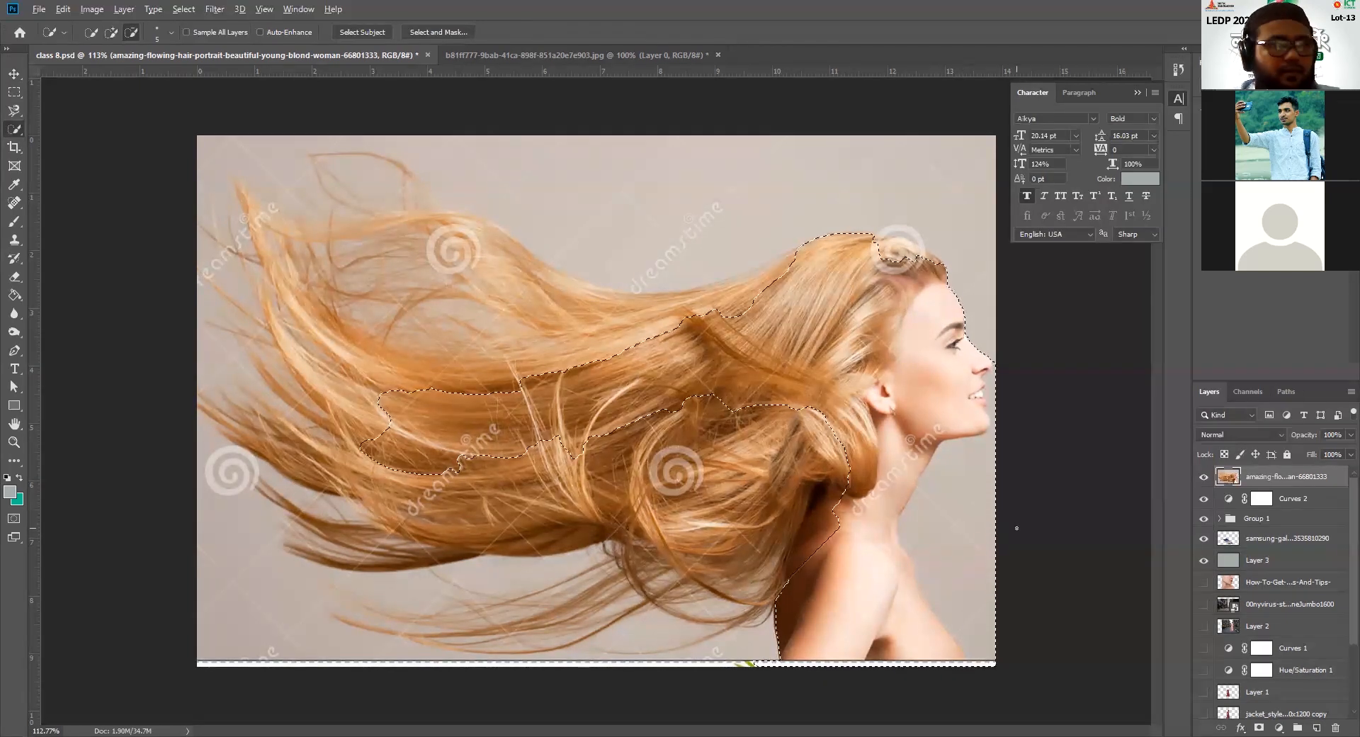
Step: Subtract the background beside the face and neck from the selection, add the upper hair and trim the background above it
{"action": "left_click_drag", "start_coordinate": [958, 615], "coordinate": [968, 489]}
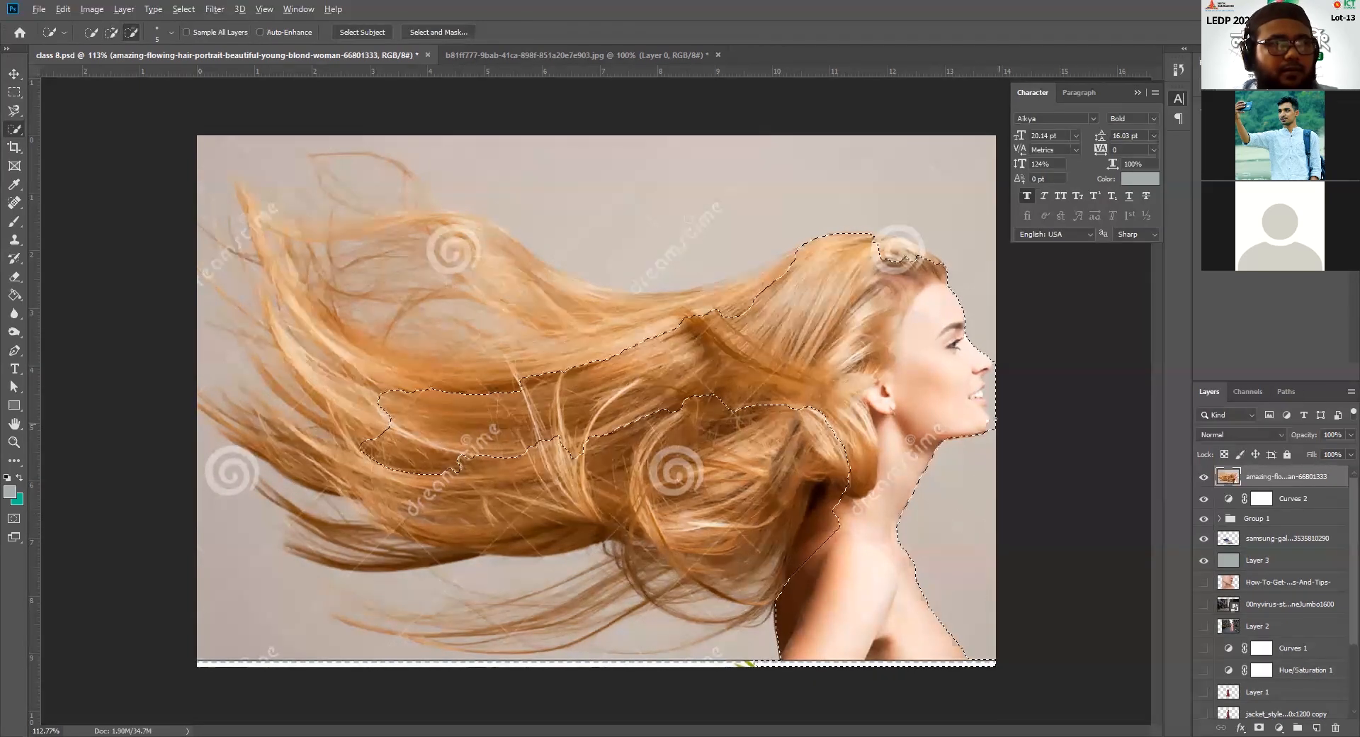
{"action": "left_click", "coordinate": [995, 418], "text": "alt"}
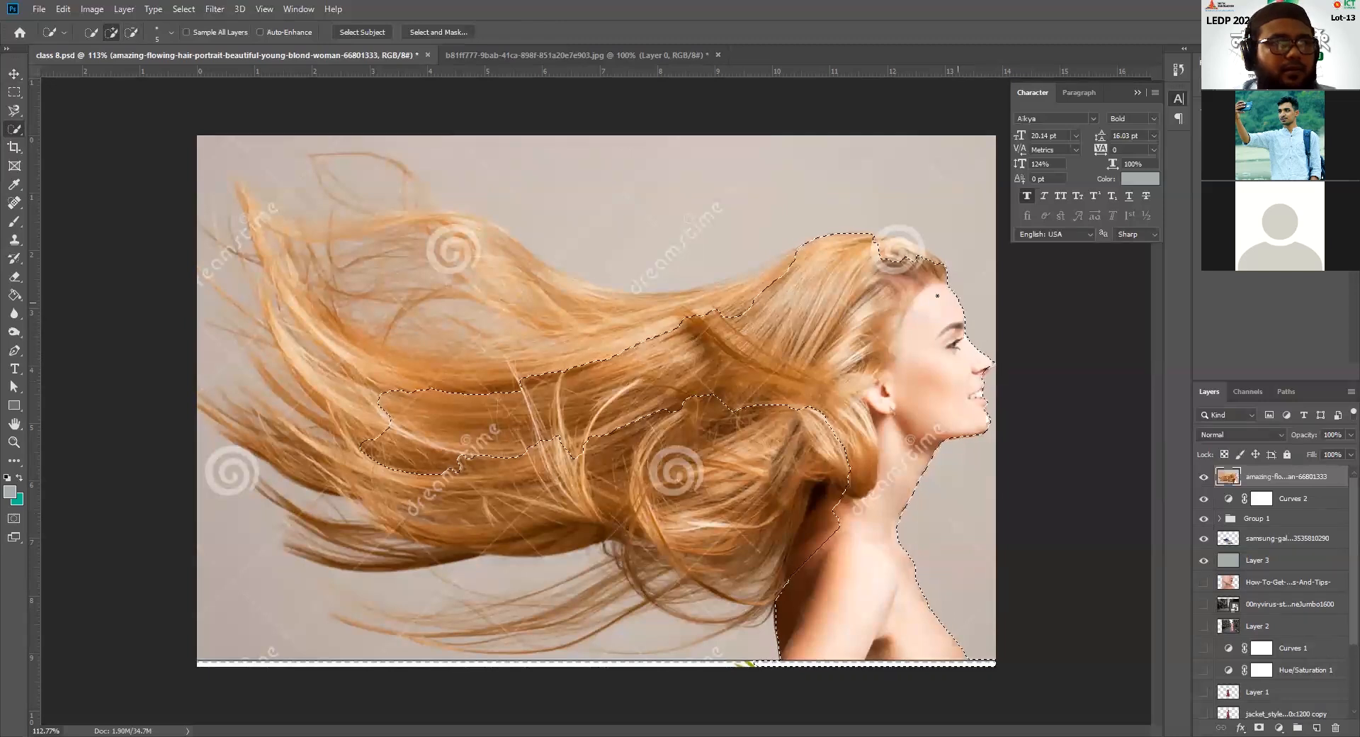
{"action": "mouse_move", "coordinate": [872, 238]}
{"action": "left_mouse_down"}
{"action": "mouse_move", "coordinate": [762, 283]}
{"action": "mouse_move", "coordinate": [613, 299]}
{"action": "mouse_move", "coordinate": [416, 205]}
{"action": "mouse_move", "coordinate": [401, 172]}
{"action": "left_mouse_up"}
{"action": "mouse_move", "coordinate": [849, 141]}
{"action": "left_mouse_down"}
{"action": "mouse_move", "coordinate": [983, 235]}
{"action": "mouse_move", "coordinate": [677, 142]}
{"action": "left_mouse_up"}
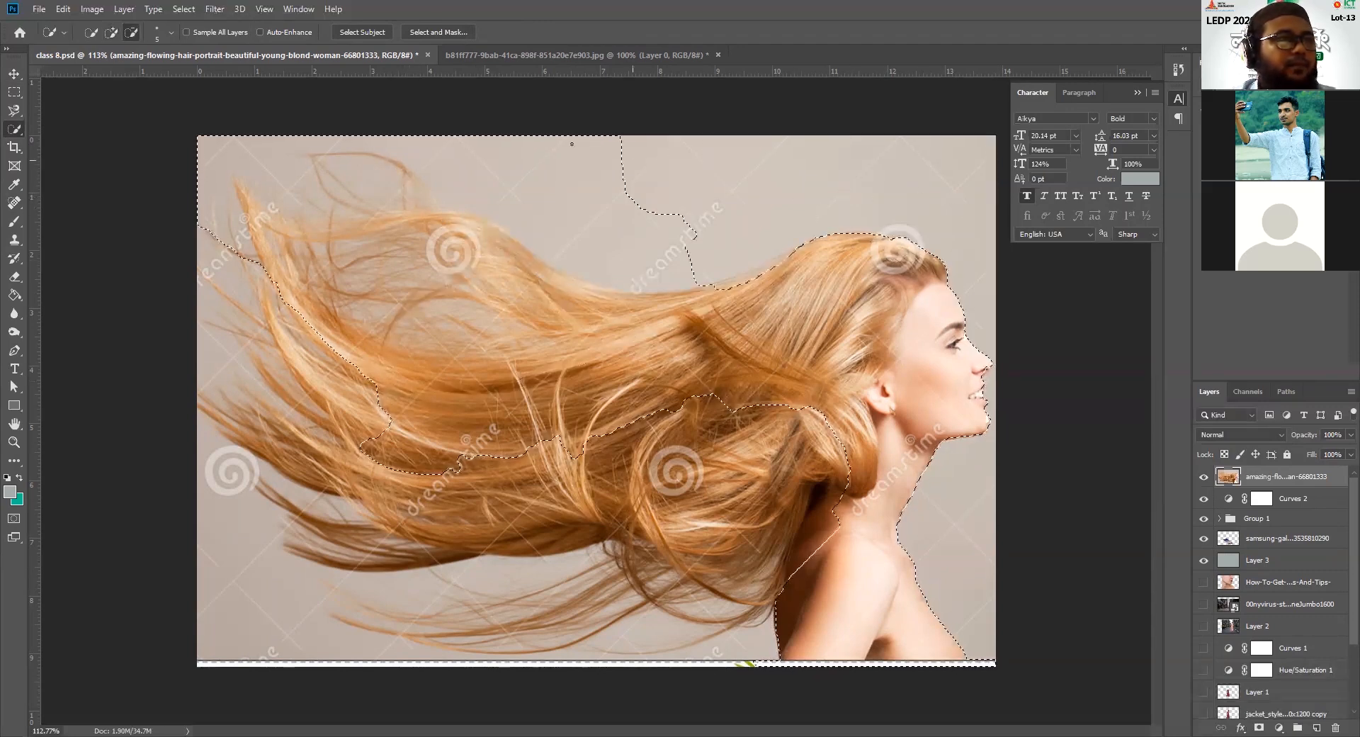
{"action": "left_click_drag", "start_coordinate": [410, 141], "coordinate": [360, 144]}
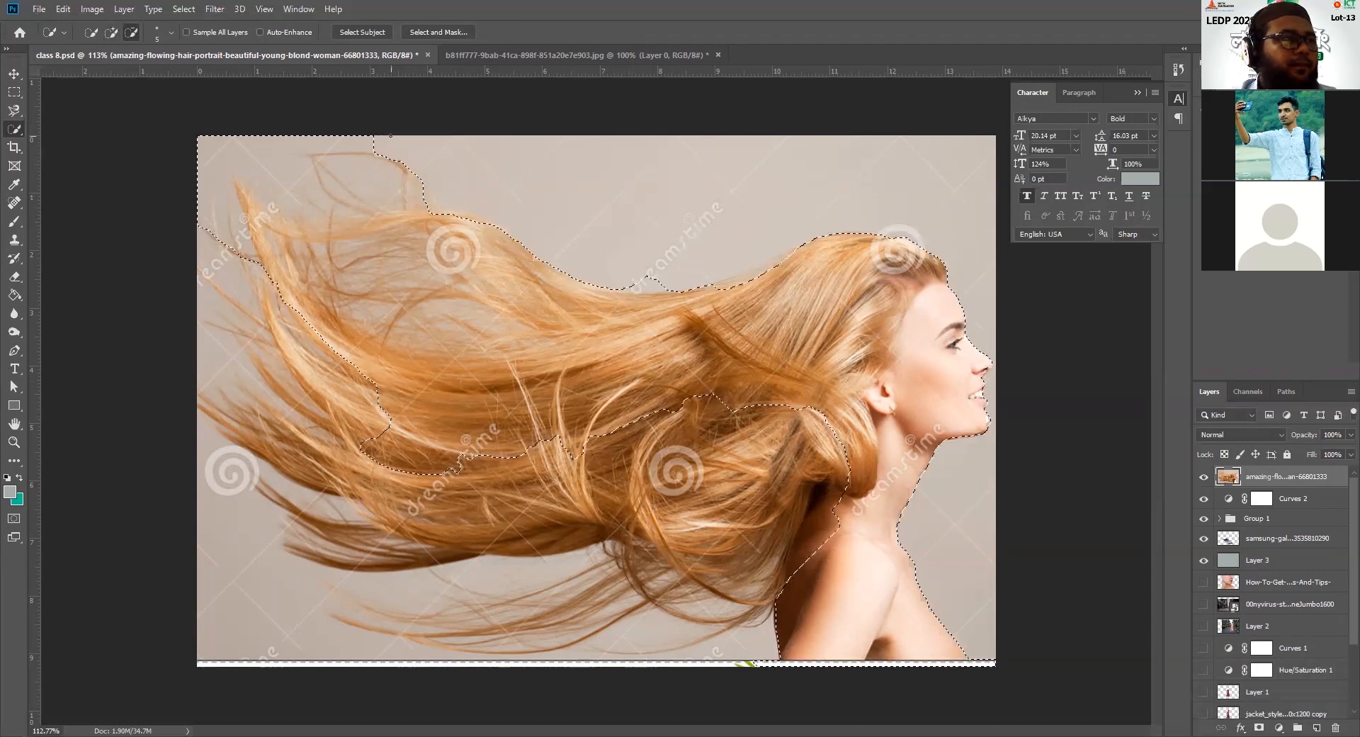
Step: Add the lower hair and its loose strands to the selection, and subtract the background around the flowing hair tips
{"action": "mouse_move", "coordinate": [369, 501]}
{"action": "left_mouse_down"}
{"action": "mouse_move", "coordinate": [552, 553]}
{"action": "mouse_move", "coordinate": [700, 511]}
{"action": "left_mouse_up"}
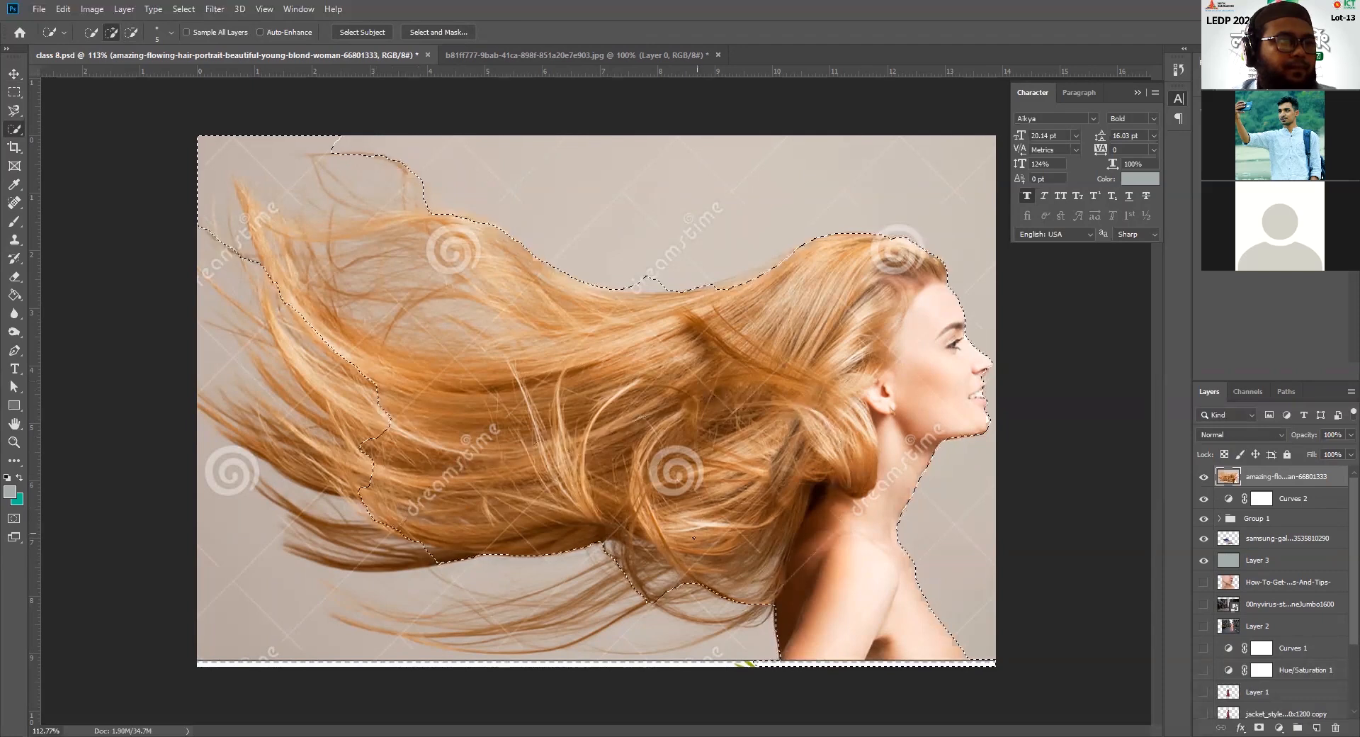
{"action": "mouse_move", "coordinate": [632, 576]}
{"action": "left_mouse_down"}
{"action": "mouse_move", "coordinate": [433, 645]}
{"action": "mouse_move", "coordinate": [440, 557]}
{"action": "mouse_move", "coordinate": [534, 593]}
{"action": "left_mouse_up"}
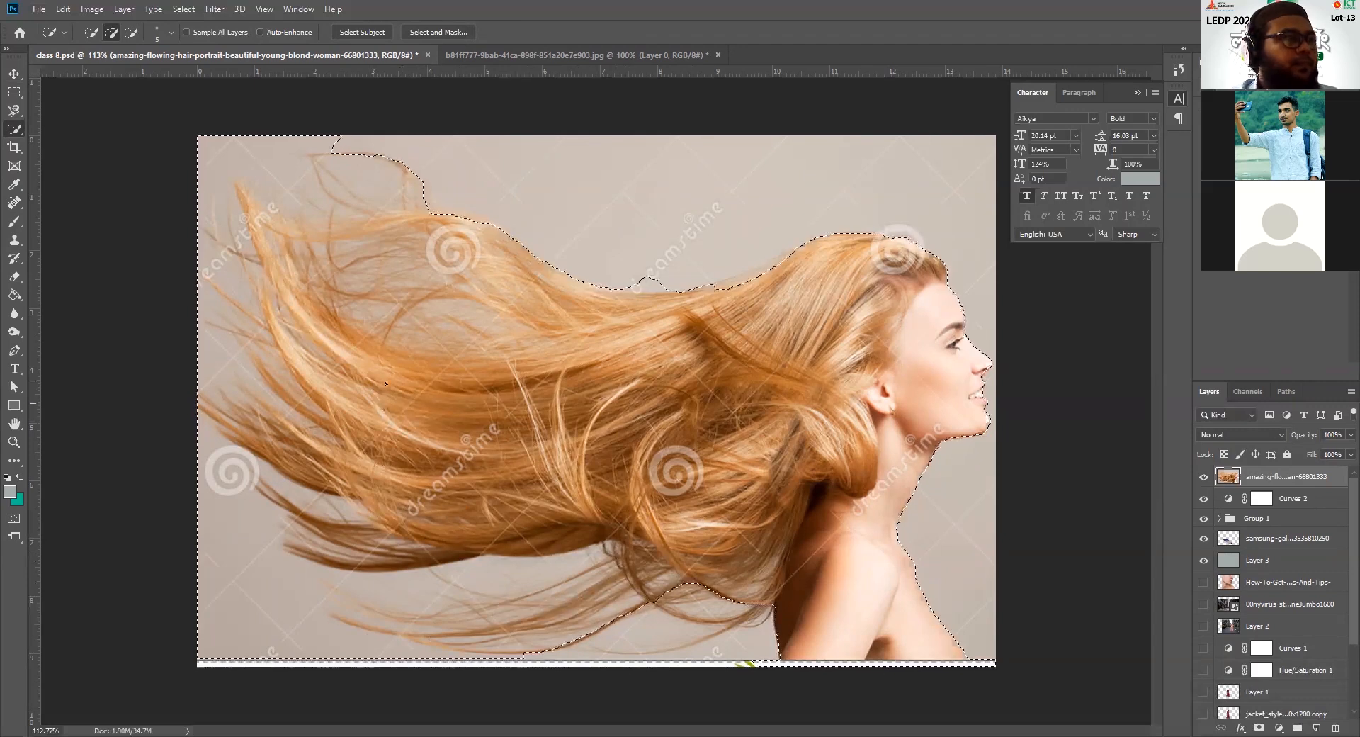
{"action": "mouse_move", "coordinate": [346, 141]}
{"action": "left_mouse_down"}
{"action": "mouse_move", "coordinate": [235, 169]}
{"action": "mouse_move", "coordinate": [222, 186]}
{"action": "mouse_move", "coordinate": [300, 187]}
{"action": "mouse_move", "coordinate": [304, 206]}
{"action": "mouse_move", "coordinate": [275, 227]}
{"action": "mouse_move", "coordinate": [244, 196]}
{"action": "left_mouse_up"}
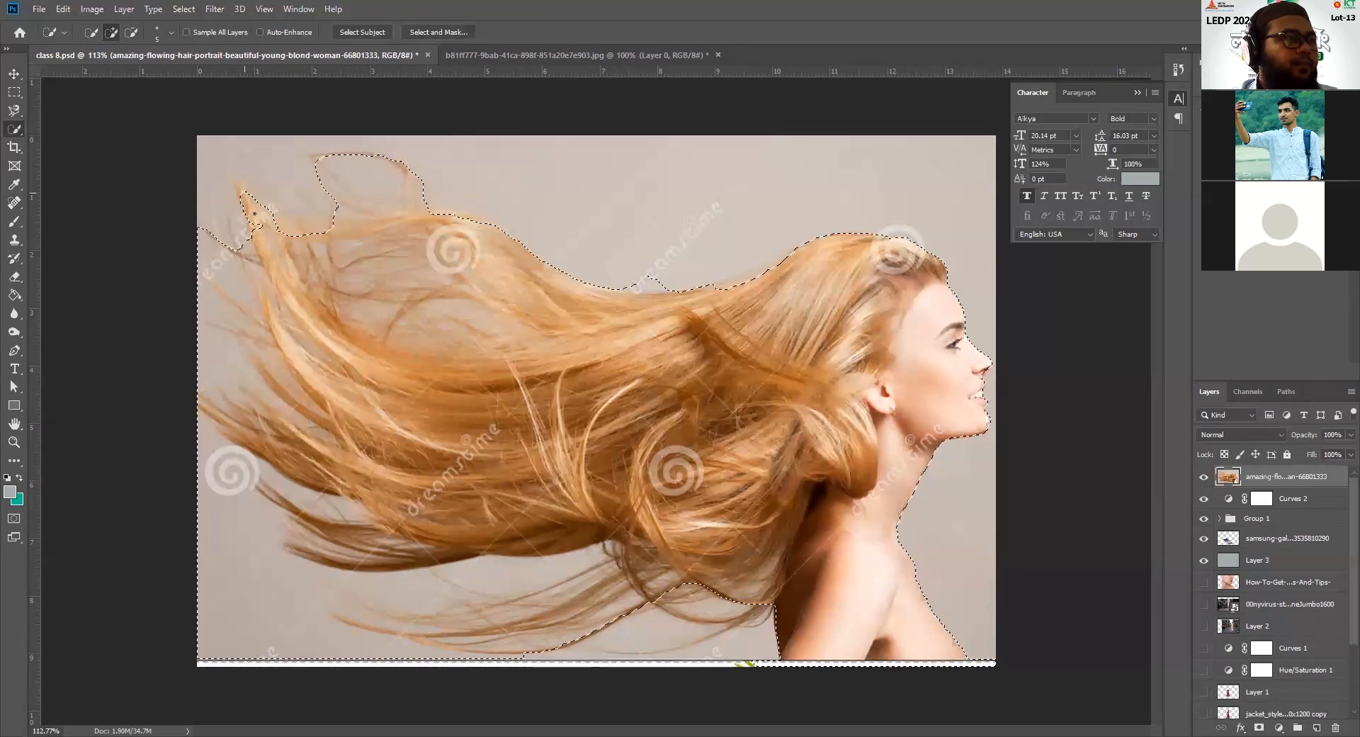
{"action": "mouse_move", "coordinate": [204, 365]}
{"action": "left_mouse_down"}
{"action": "mouse_move", "coordinate": [220, 364]}
{"action": "mouse_move", "coordinate": [254, 577]}
{"action": "mouse_move", "coordinate": [270, 560]}
{"action": "mouse_move", "coordinate": [292, 631]}
{"action": "mouse_move", "coordinate": [330, 602]}
{"action": "left_mouse_up"}
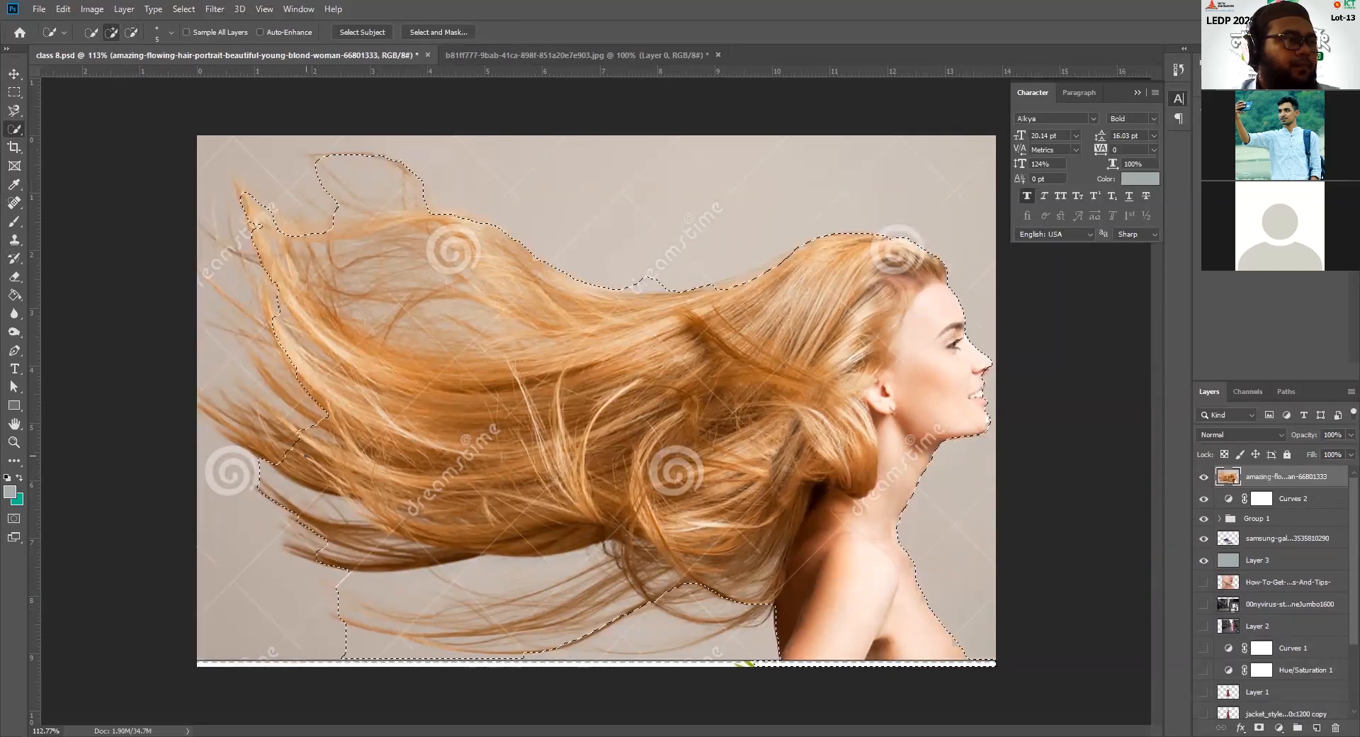
{"action": "left_click_drag", "start_coordinate": [252, 443], "coordinate": [230, 417]}
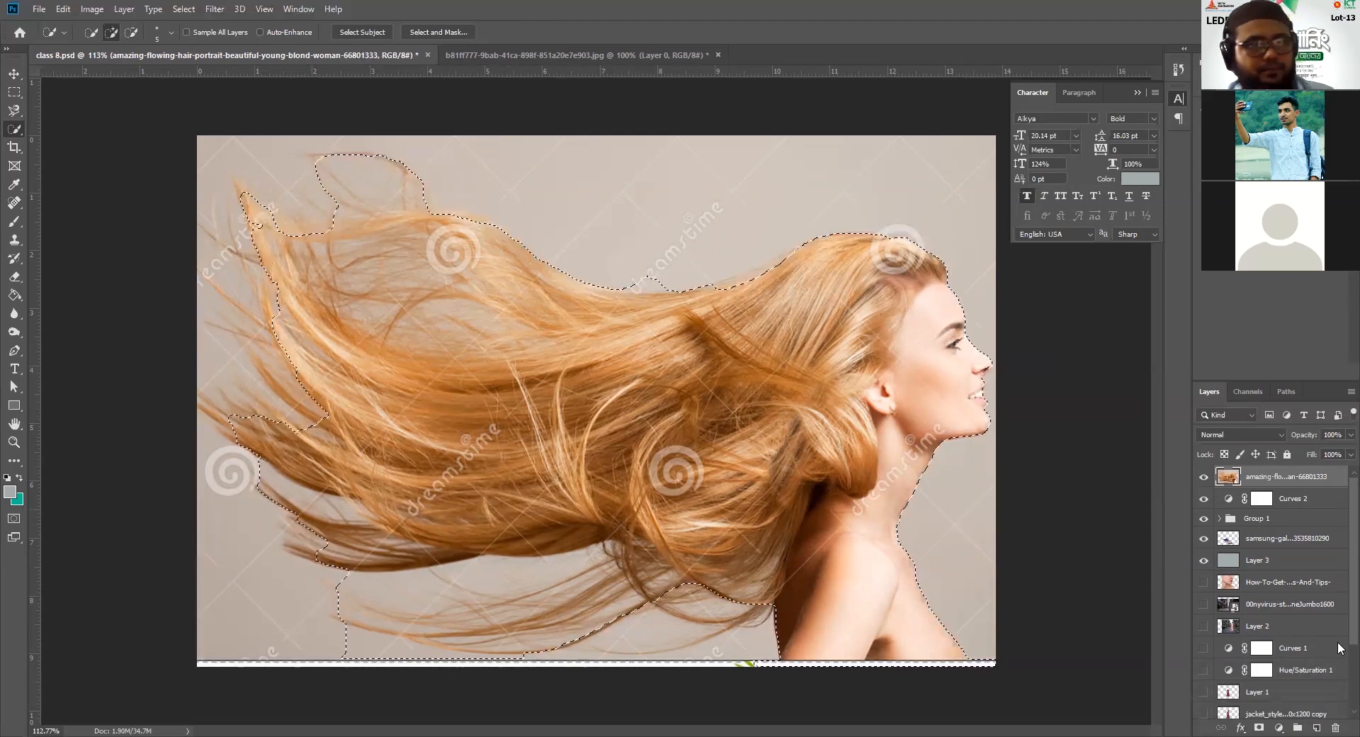
Step: Mask the portrait layer with the selection and hide Layer 3, Curves 2, Group 1 and the Samsung phone layer
{"action": "left_click", "coordinate": [1260, 727]}
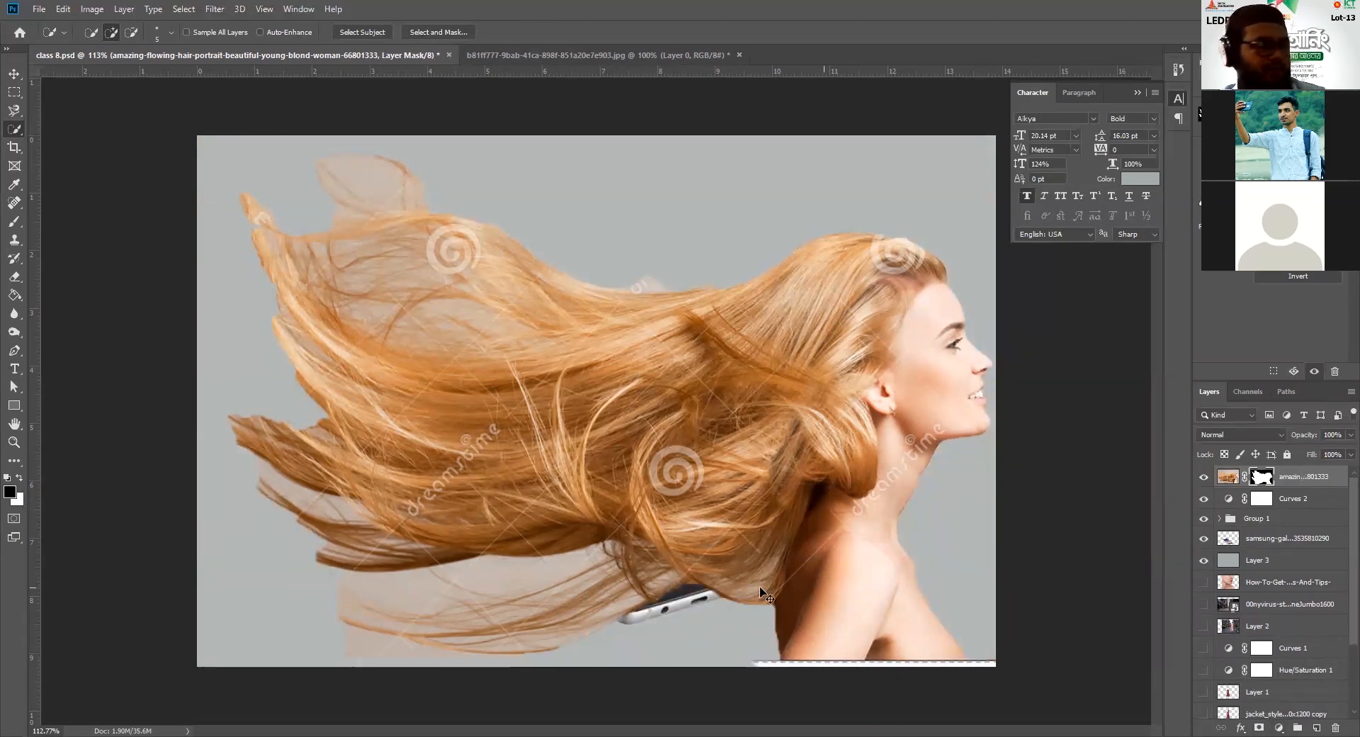
{"action": "scroll", "coordinate": [362, 471], "scroll_direction": "down", "scroll_amount": 3}
{"action": "scroll", "coordinate": [547, 475], "scroll_direction": "up", "scroll_amount": 3}
{"action": "scroll", "coordinate": [550, 478], "scroll_direction": "up", "scroll_amount": 1}
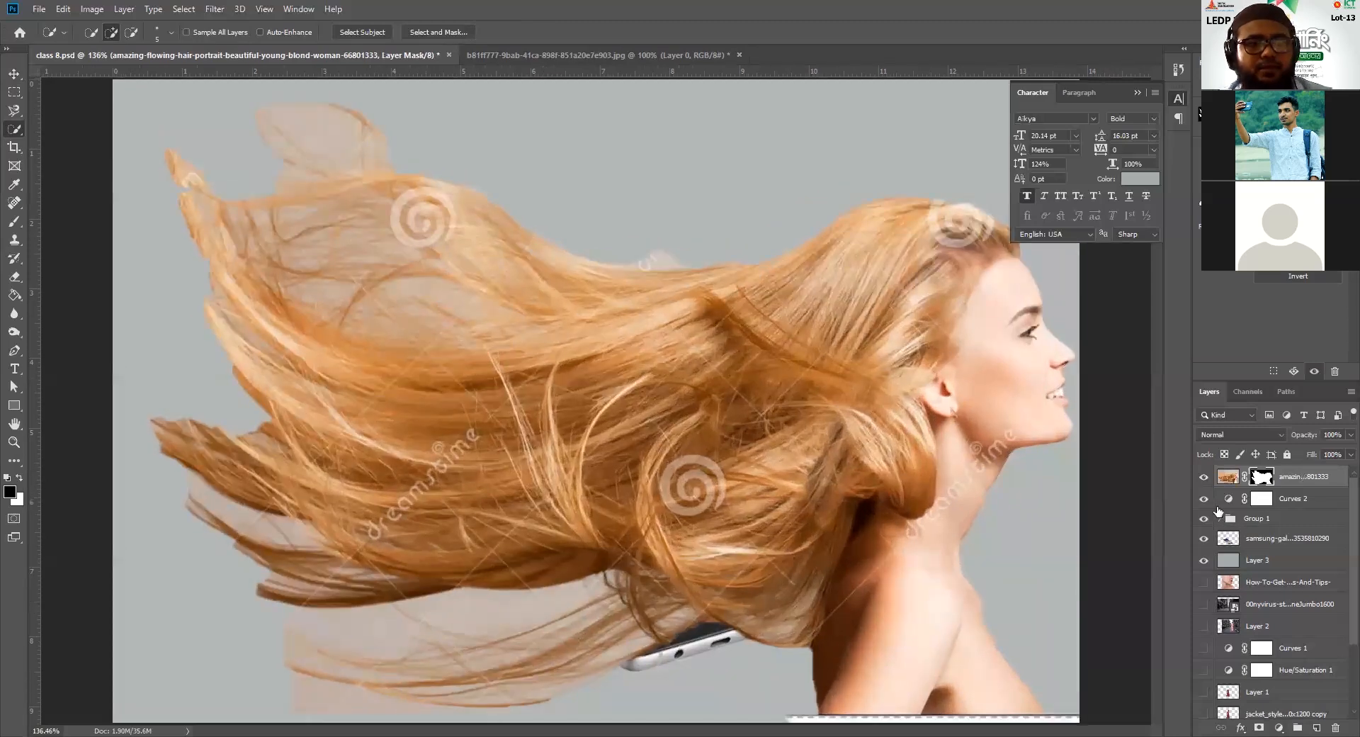
{"action": "left_click", "coordinate": [1204, 560]}
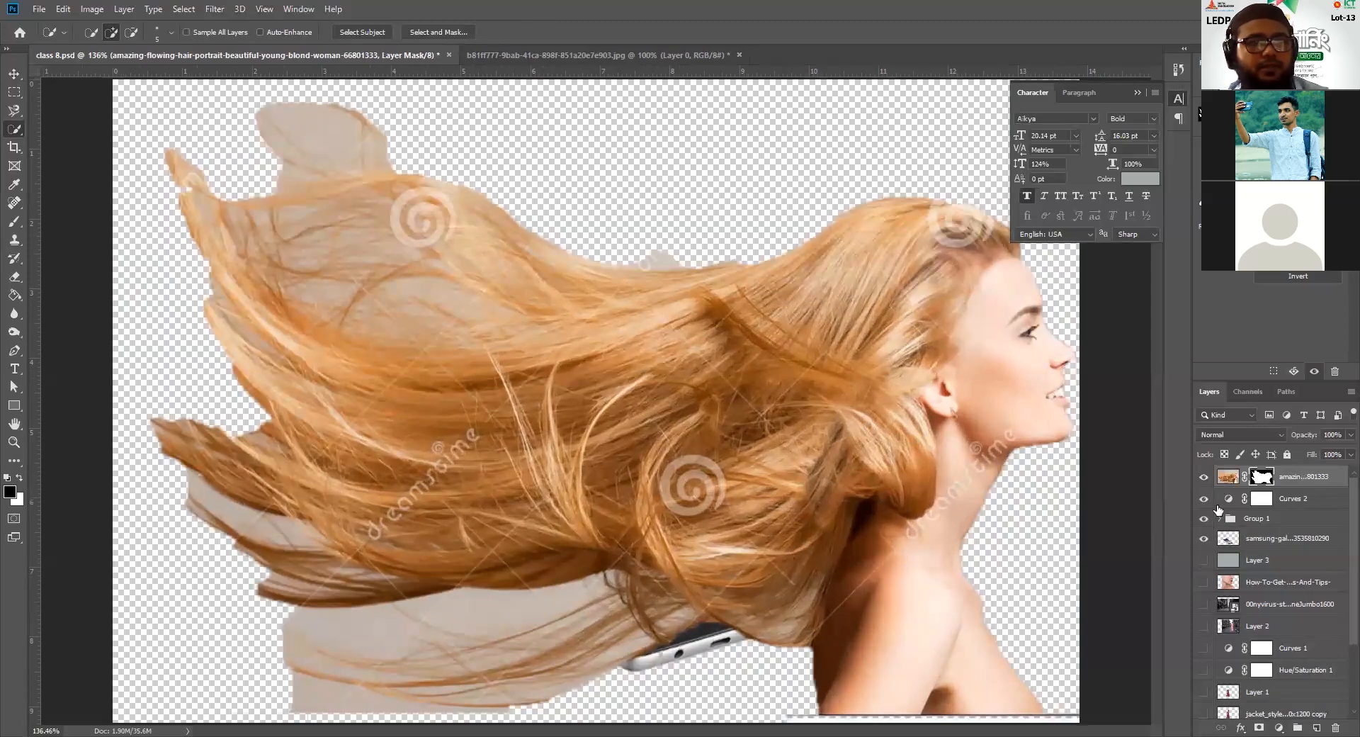
{"action": "left_click_drag", "start_coordinate": [1204, 498], "coordinate": [1204, 545]}
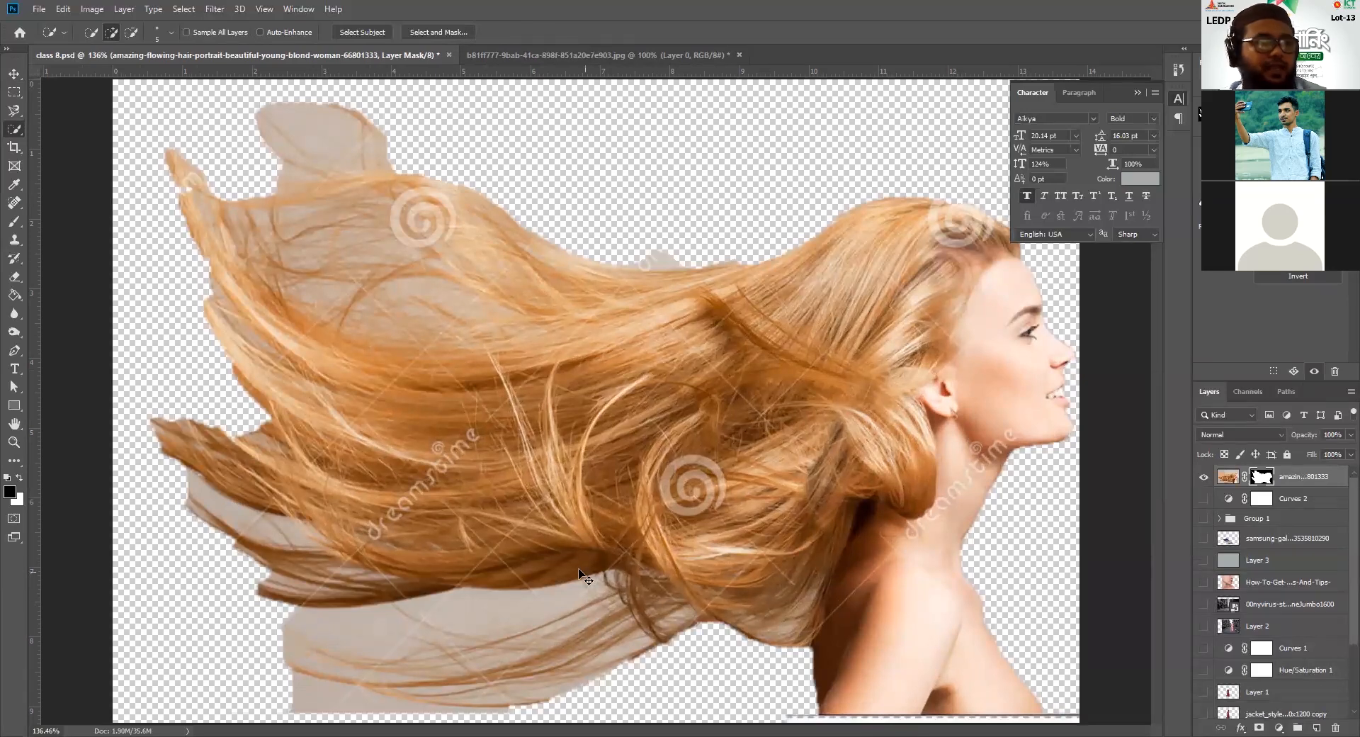
Step: Choose the Background Eraser tool and target the portrait layer's image instead of its mask
{"action": "scroll", "coordinate": [584, 573], "scroll_direction": "down", "scroll_amount": 2}
{"action": "scroll", "coordinate": [594, 567], "scroll_direction": "up", "scroll_amount": 1}
{"action": "scroll", "coordinate": [597, 568], "scroll_direction": "down", "scroll_amount": 2}
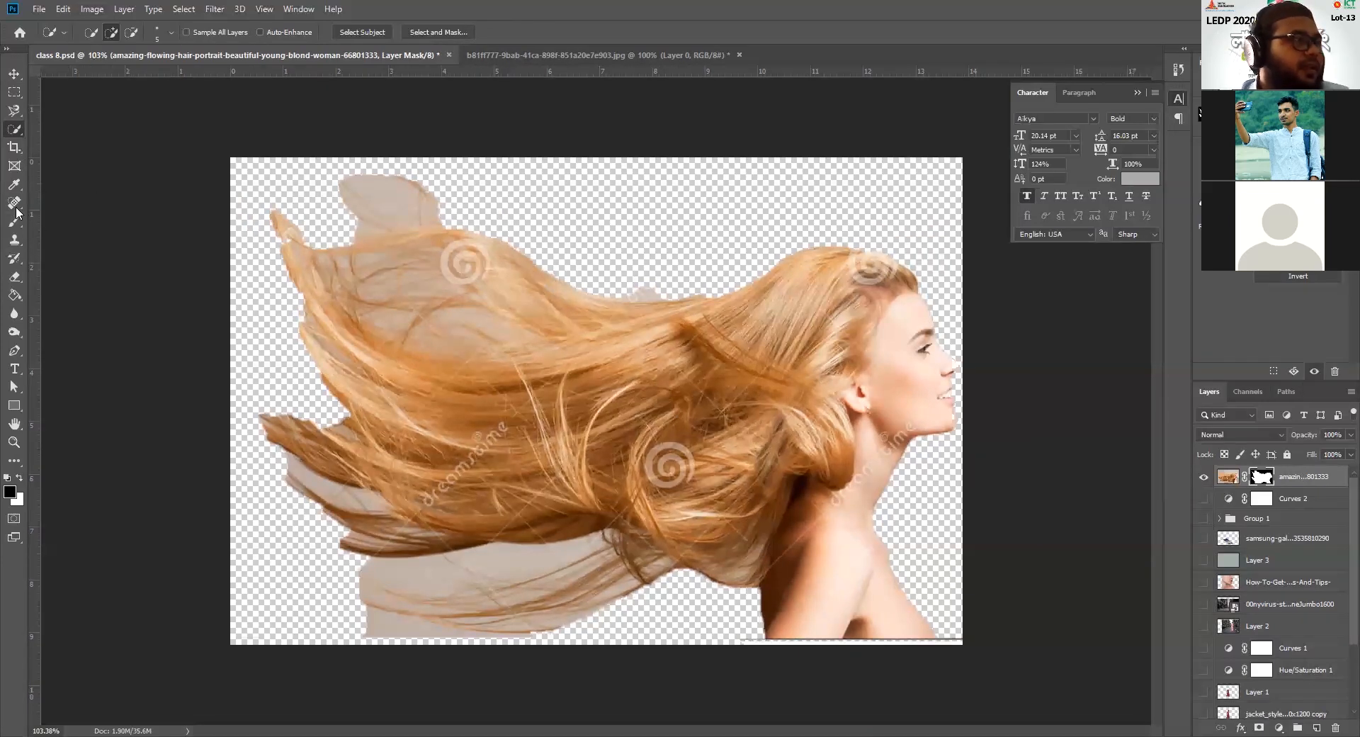
{"action": "left_click", "coordinate": [16, 278]}
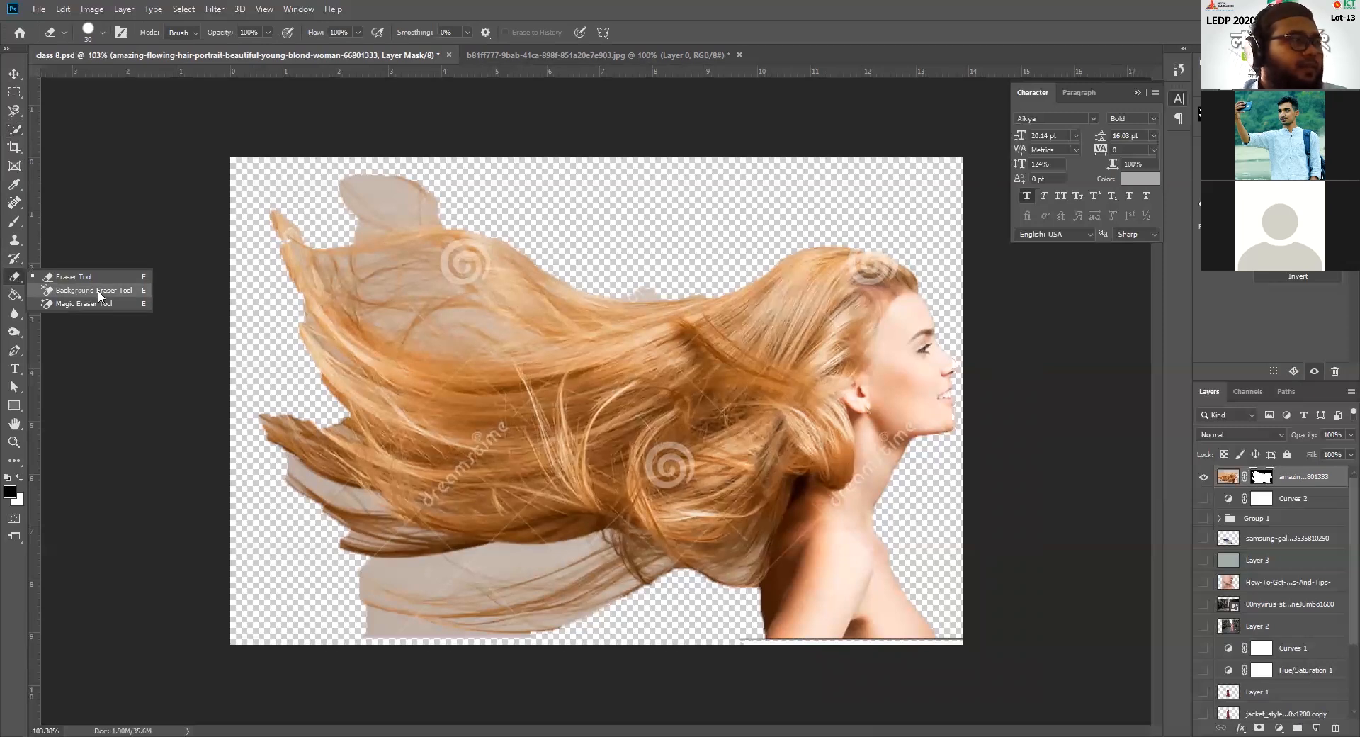
{"action": "left_click", "coordinate": [99, 296]}
{"action": "right_click", "coordinate": [19, 280]}
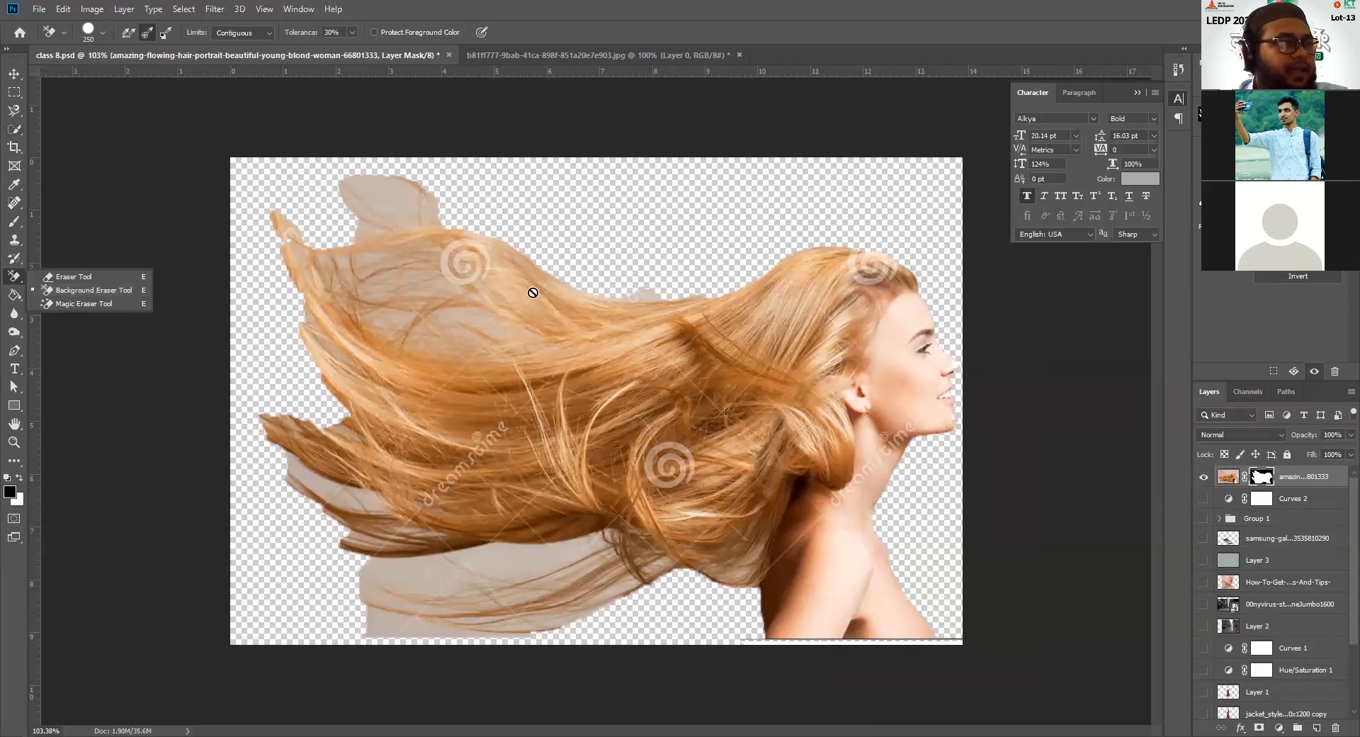
{"action": "left_click", "coordinate": [464, 345]}
{"action": "left_click", "coordinate": [670, 280]}
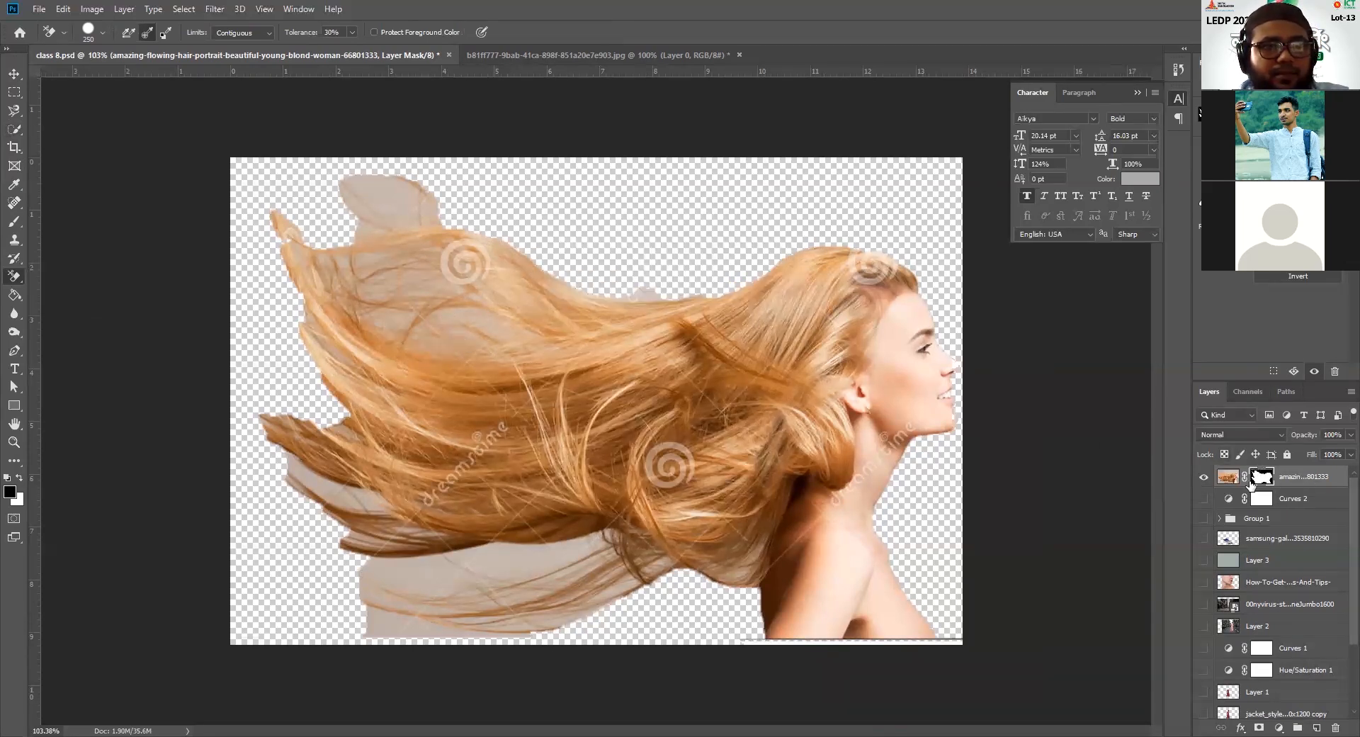
{"action": "left_click", "coordinate": [1226, 481]}
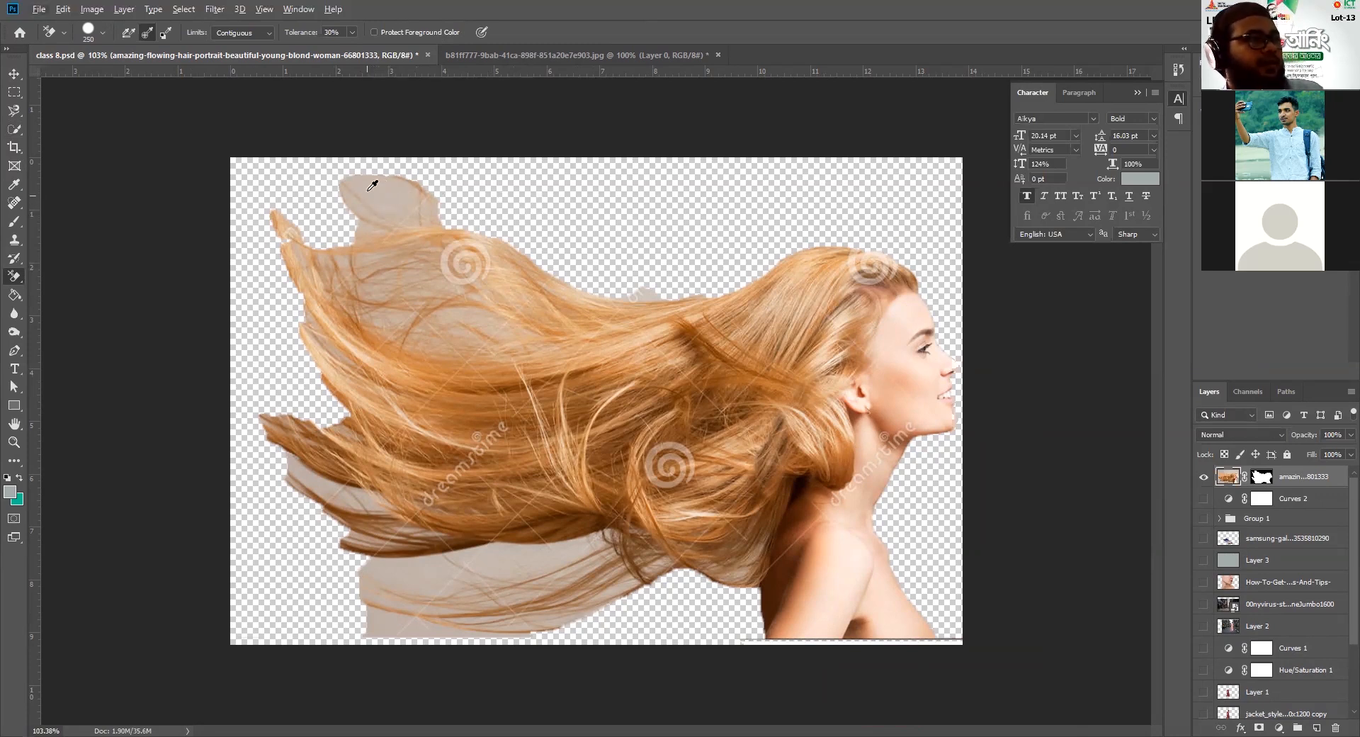
Step: Sample the leftover background colour behind the top strands and erase it through the upper hair with the Background Eraser
{"action": "left_click", "coordinate": [383, 196], "text": "alt"}
{"action": "left_click", "coordinate": [384, 195], "text": "alt"}
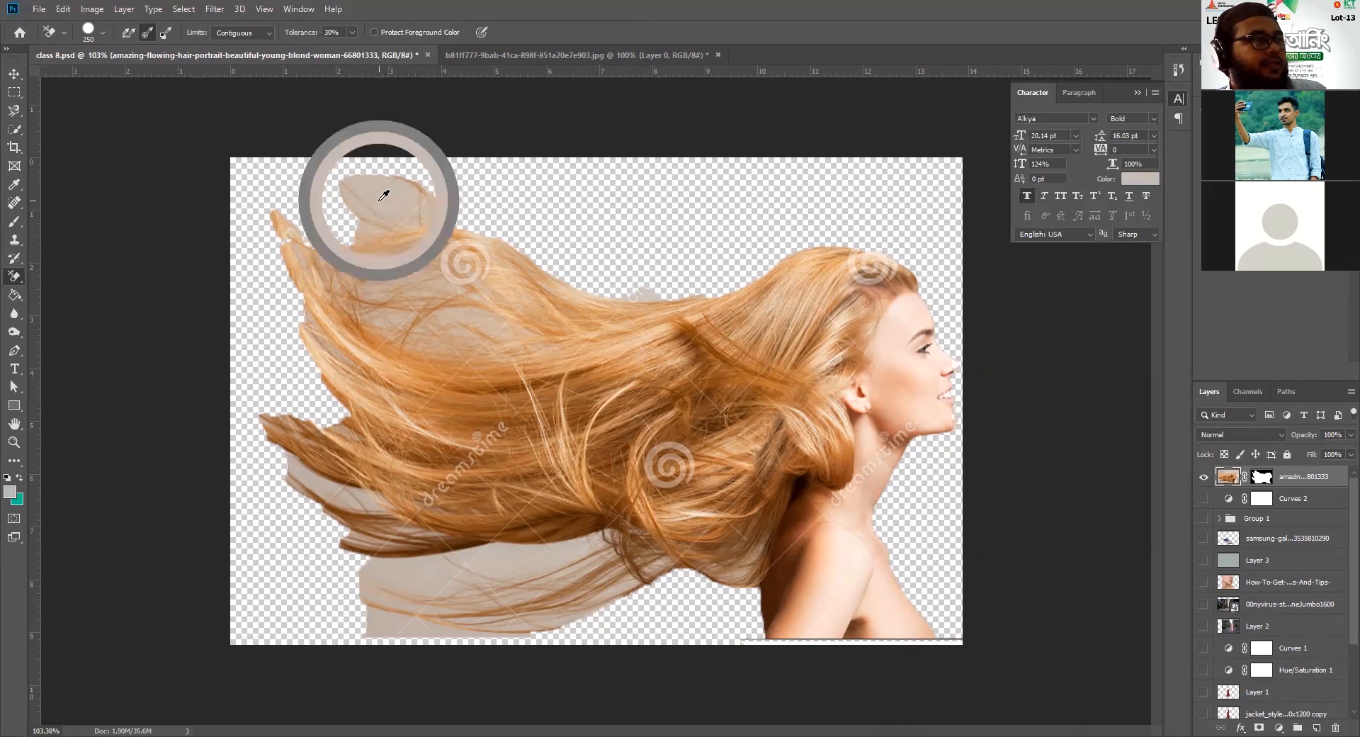
{"action": "mouse_move", "coordinate": [384, 196]}
{"action": "left_mouse_down"}
{"action": "mouse_move", "coordinate": [414, 226]}
{"action": "mouse_move", "coordinate": [416, 269]}
{"action": "mouse_move", "coordinate": [443, 292]}
{"action": "mouse_move", "coordinate": [557, 319]}
{"action": "mouse_move", "coordinate": [515, 327]}
{"action": "mouse_move", "coordinate": [547, 339]}
{"action": "mouse_move", "coordinate": [745, 341]}
{"action": "mouse_move", "coordinate": [657, 360]}
{"action": "left_mouse_up"}
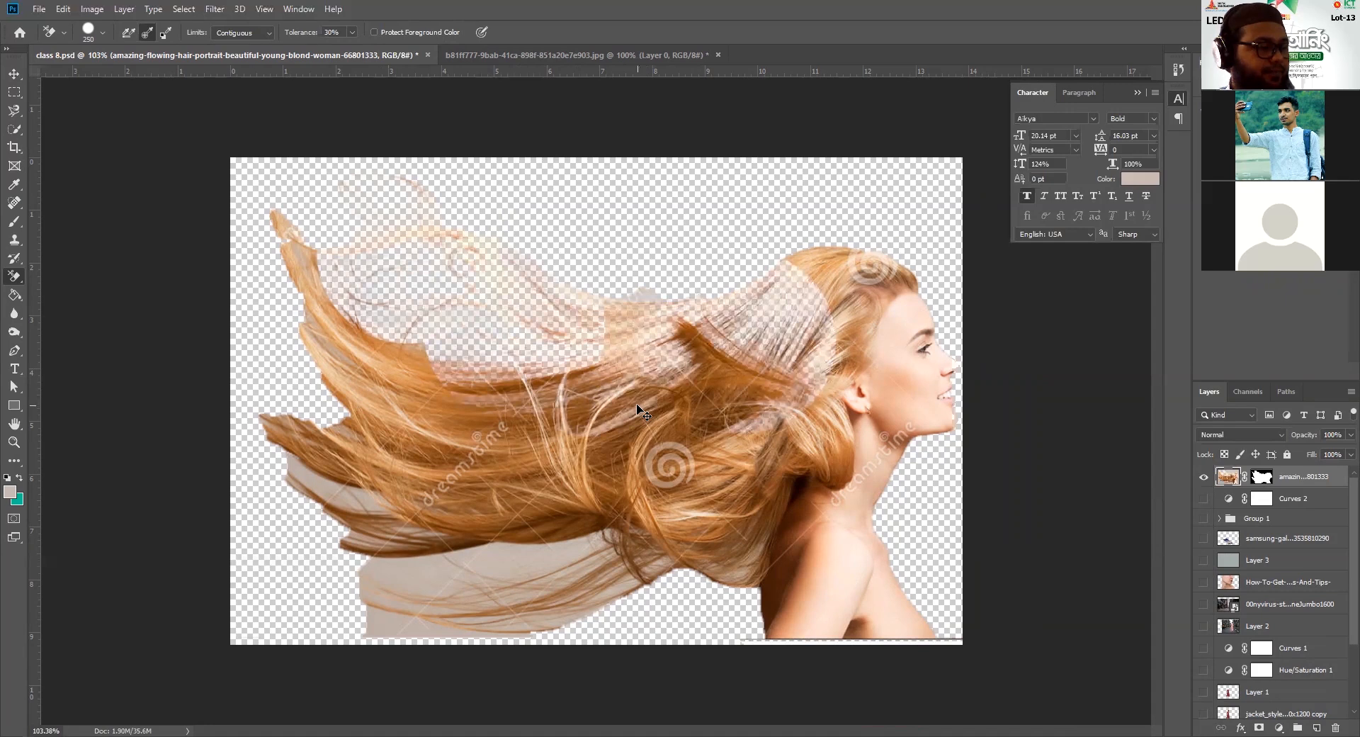
Step: Undo the last Background Eraser strokes made through the upper hair
{"action": "key", "text": "ctrl+z"}
{"action": "key", "text": "ctrl+z"}
{"action": "key", "text": "ctrl+z"}
{"action": "key", "text": "ctrl+z"}
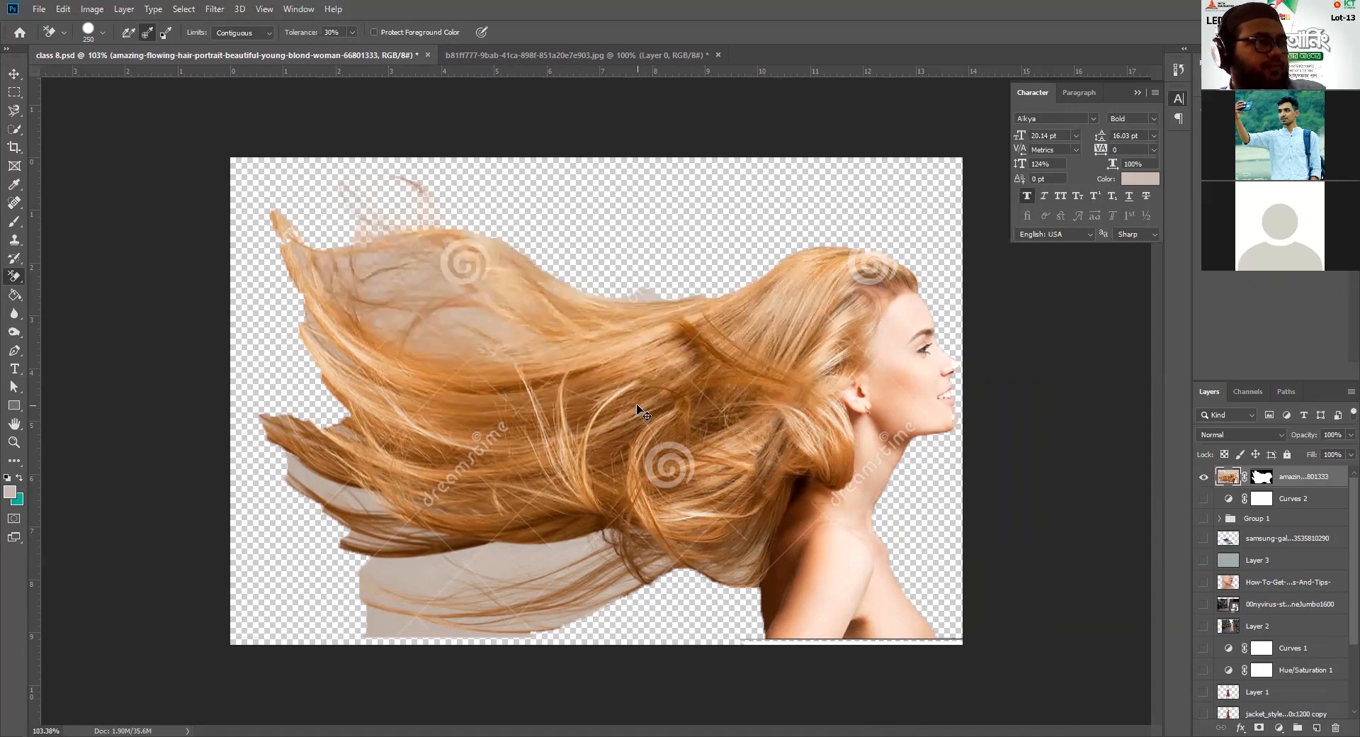
Step: Sample the leftover background colour beneath the lower hair with the Eyedropper tool
{"action": "left_click", "coordinate": [12, 186]}
{"action": "left_click", "coordinate": [521, 549]}
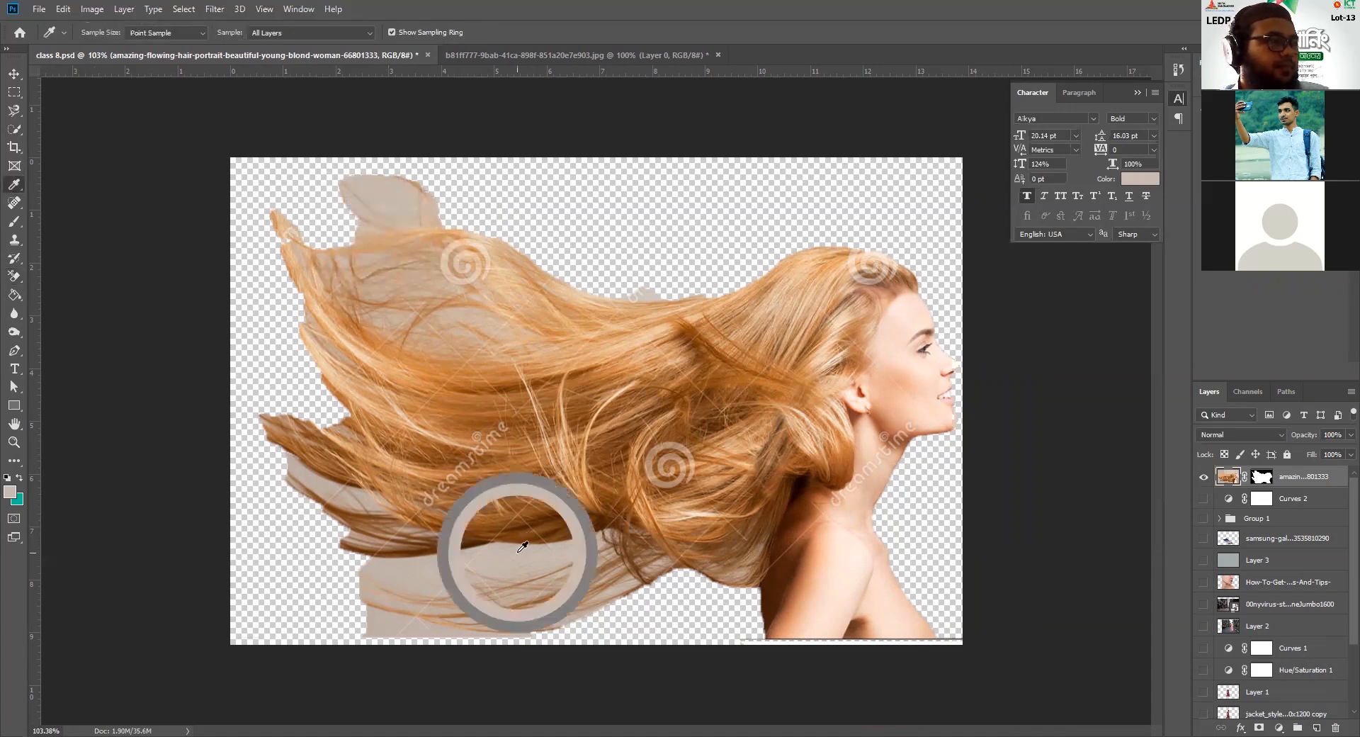
{"action": "left_click", "coordinate": [522, 546]}
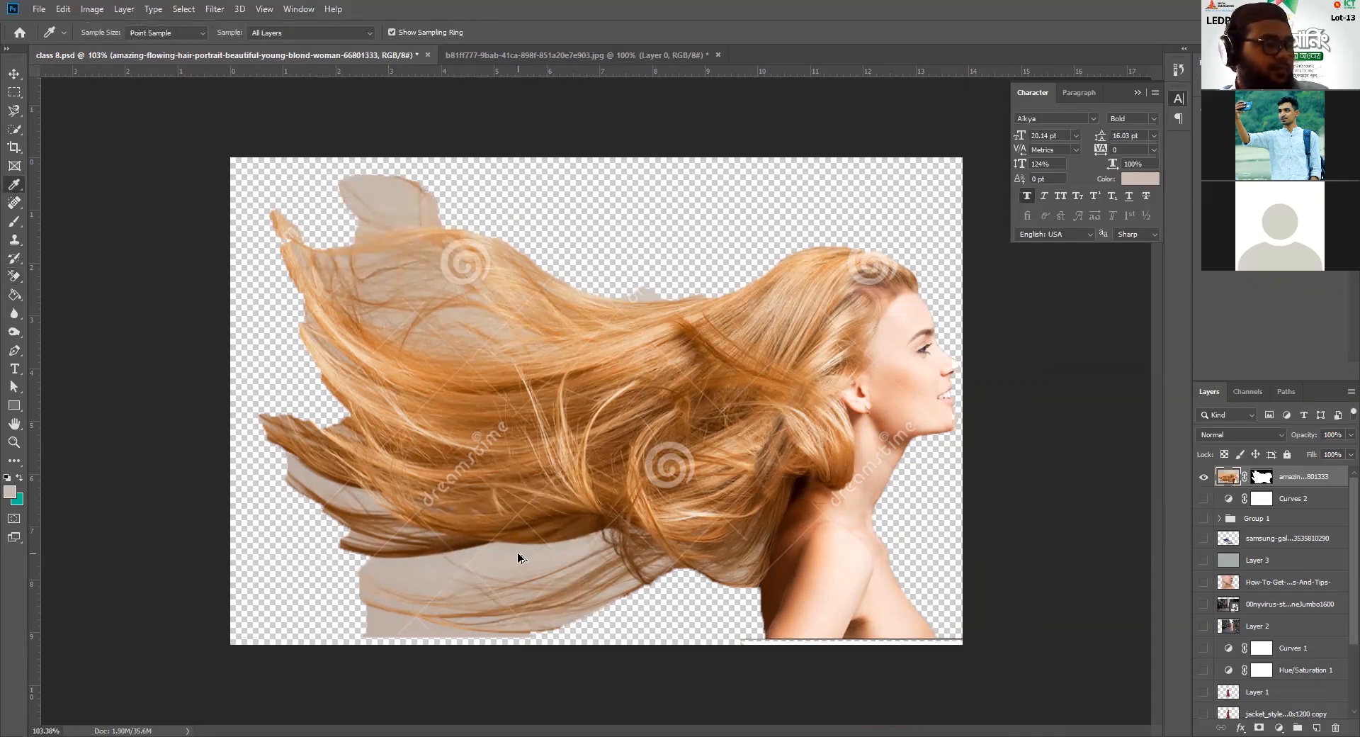
{"action": "scroll", "coordinate": [519, 558], "scroll_direction": "down", "scroll_amount": 2}
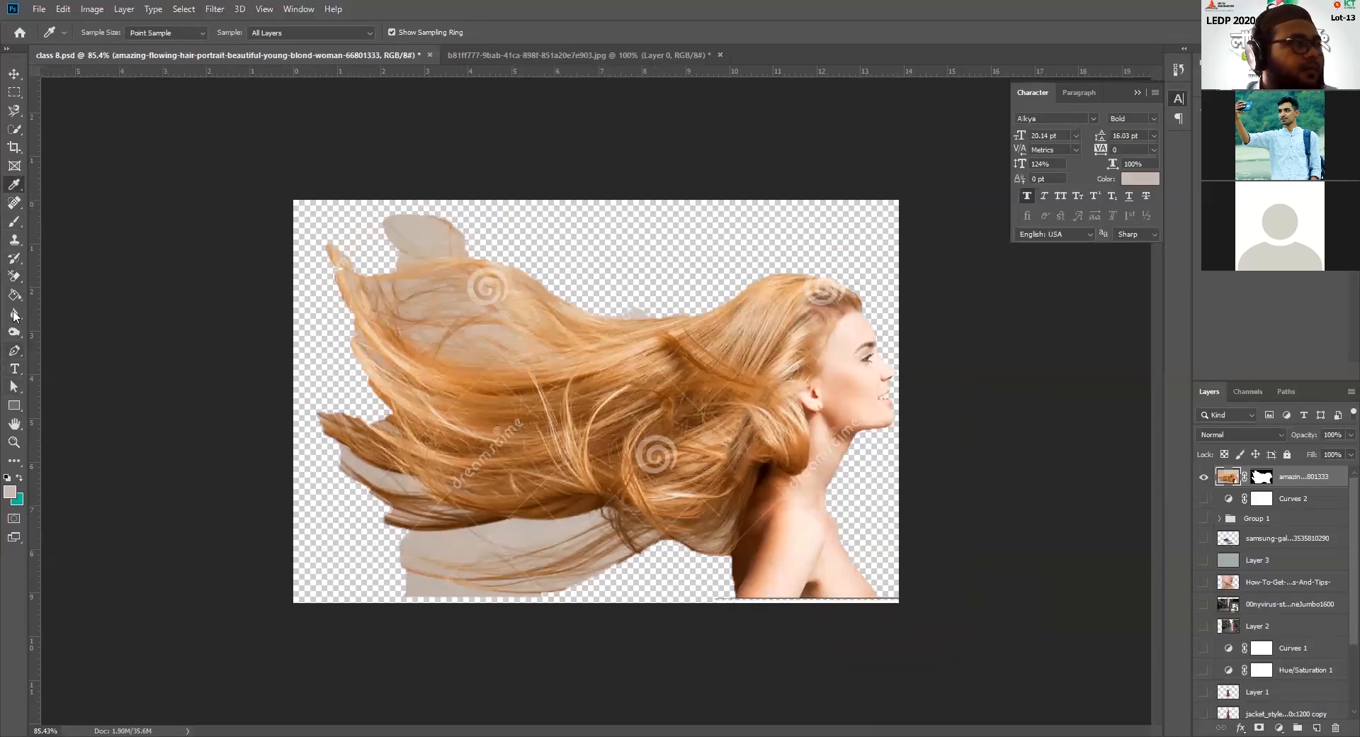
Step: Erase the leftover background around the lower loose strands using the Background Eraser with a 20 px brush
{"action": "left_click", "coordinate": [15, 277]}
{"action": "key", "text": "bracketright"}
{"action": "key", "text": "bracketleft"}
{"action": "key", "text": "bracketleft"}
{"action": "key", "text": "bracketleft"}
{"action": "key", "text": "bracketleft"}
{"action": "key", "text": "bracketleft"}
{"action": "key", "text": "bracketleft"}
{"action": "key", "text": "bracketleft"}
{"action": "key", "text": "bracketleft"}
{"action": "key", "text": "bracketleft"}
{"action": "key", "text": "bracketleft"}
{"action": "key", "text": "bracketleft"}
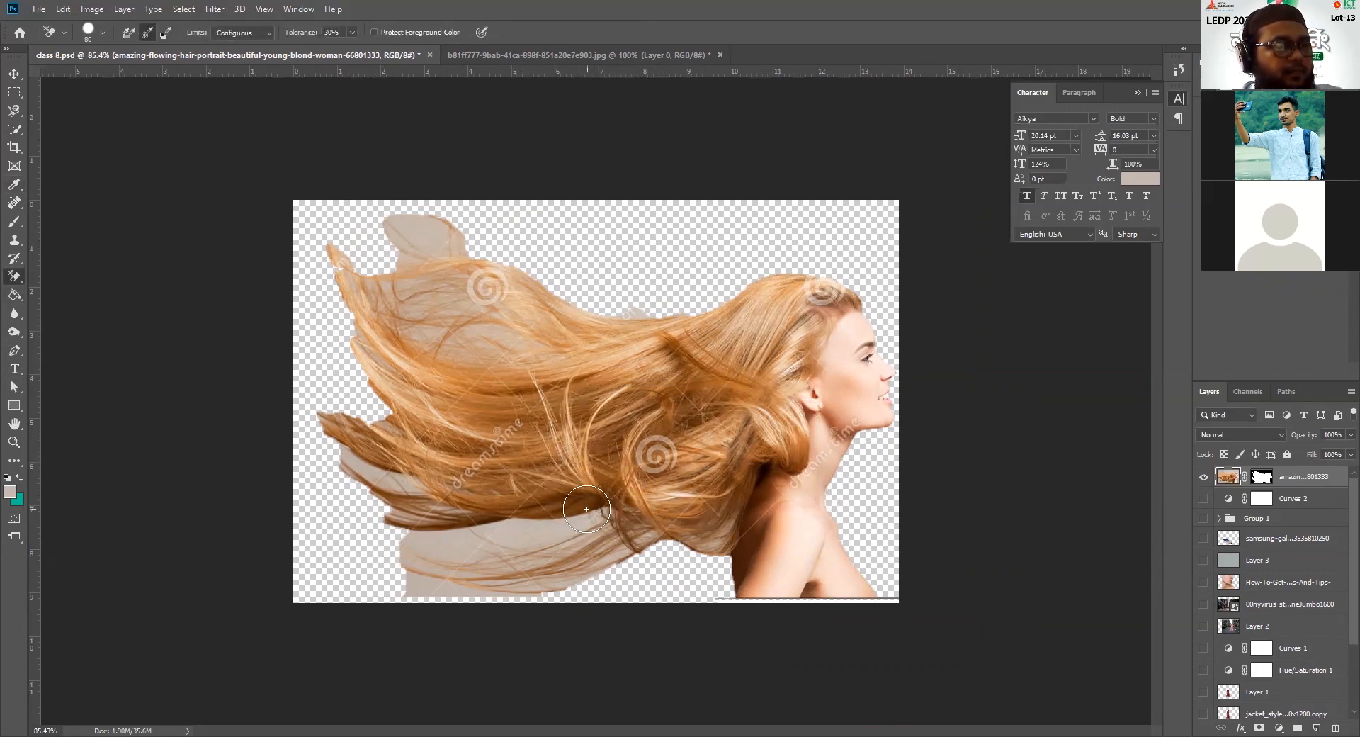
{"action": "key", "text": "bracketleft"}
{"action": "key", "text": "bracketleft"}
{"action": "key", "text": "bracketleft"}
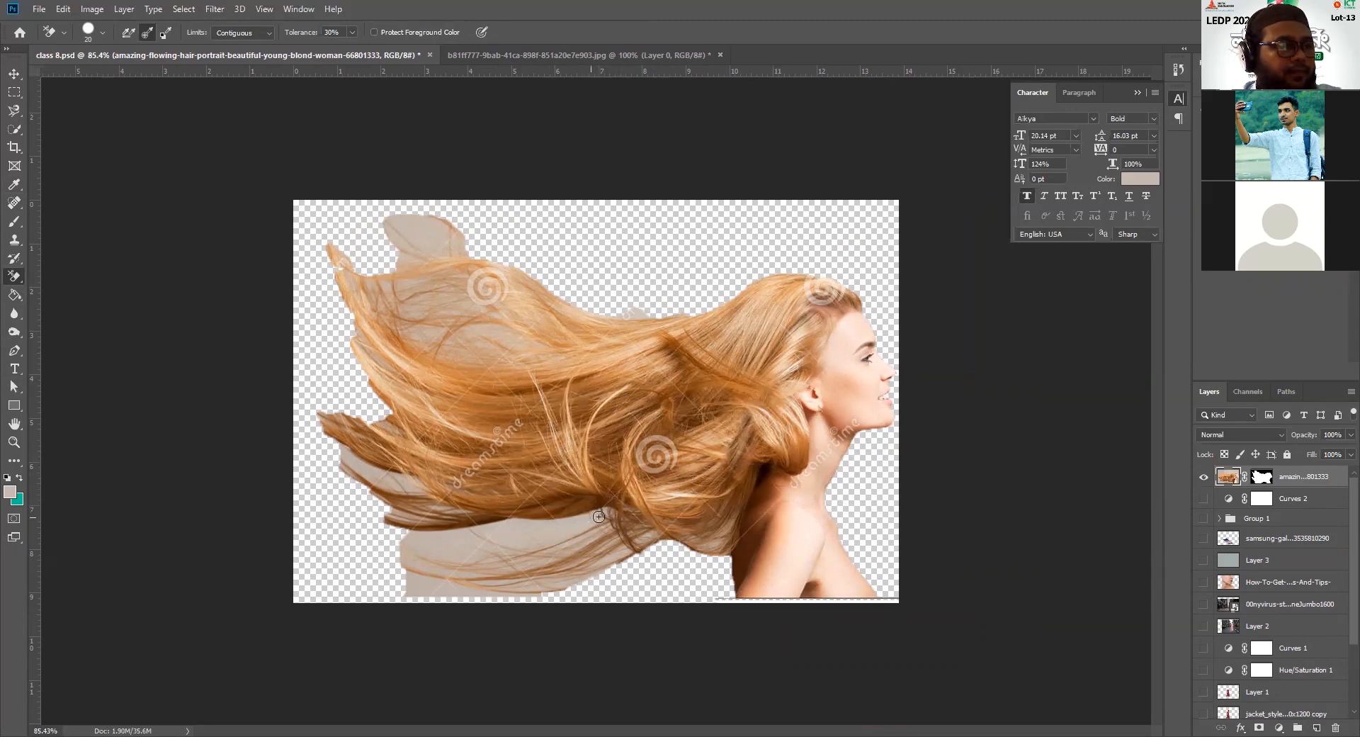
{"action": "mouse_move", "coordinate": [496, 534]}
{"action": "left_mouse_down"}
{"action": "mouse_move", "coordinate": [575, 523]}
{"action": "mouse_move", "coordinate": [473, 541]}
{"action": "mouse_move", "coordinate": [597, 521]}
{"action": "mouse_move", "coordinate": [467, 517]}
{"action": "mouse_move", "coordinate": [519, 519]}
{"action": "mouse_move", "coordinate": [411, 552]}
{"action": "left_mouse_up"}
{"action": "mouse_move", "coordinate": [551, 545]}
{"action": "left_mouse_down"}
{"action": "mouse_move", "coordinate": [510, 556]}
{"action": "mouse_move", "coordinate": [560, 535]}
{"action": "mouse_move", "coordinate": [589, 532]}
{"action": "mouse_move", "coordinate": [558, 546]}
{"action": "mouse_move", "coordinate": [620, 550]}
{"action": "mouse_move", "coordinate": [668, 529]}
{"action": "left_mouse_up"}
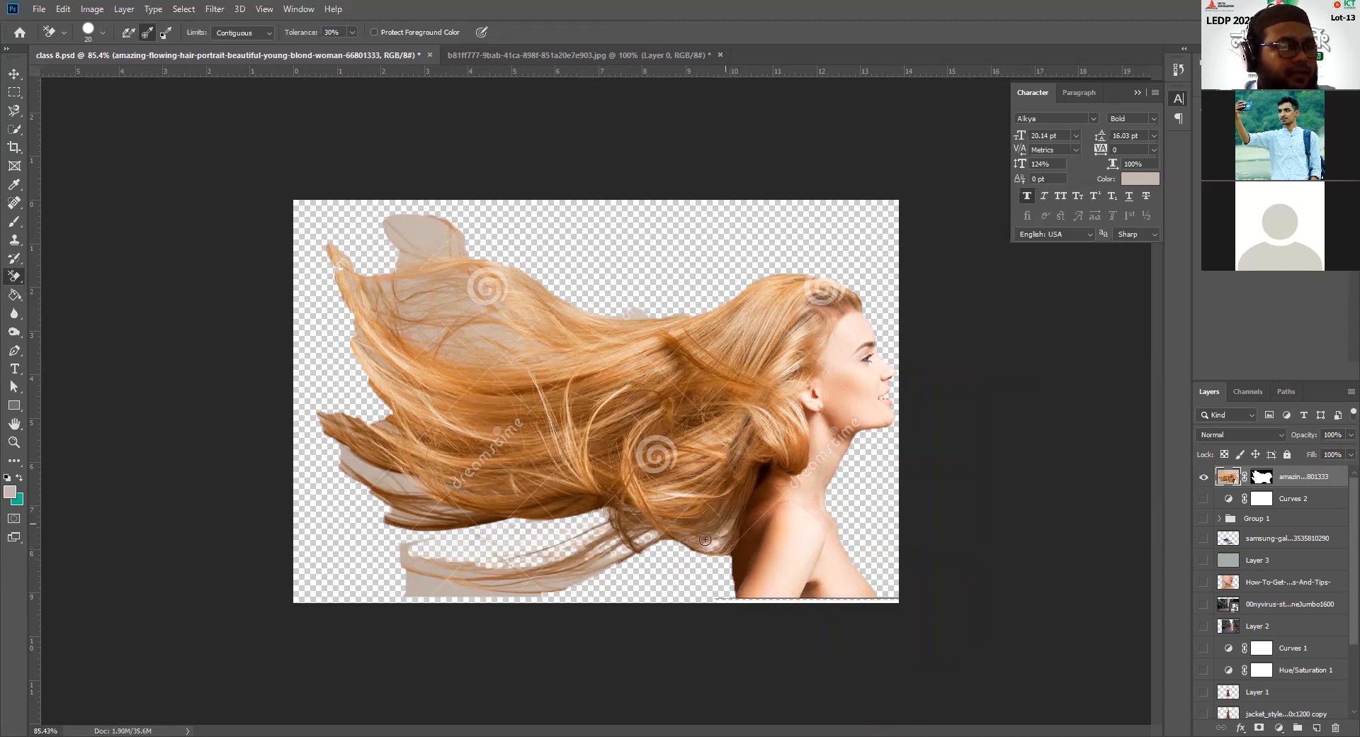
{"action": "mouse_move", "coordinate": [524, 576]}
{"action": "left_mouse_down"}
{"action": "mouse_move", "coordinate": [581, 578]}
{"action": "mouse_move", "coordinate": [559, 567]}
{"action": "mouse_move", "coordinate": [496, 588]}
{"action": "mouse_move", "coordinate": [534, 587]}
{"action": "mouse_move", "coordinate": [423, 580]}
{"action": "mouse_move", "coordinate": [436, 598]}
{"action": "mouse_move", "coordinate": [398, 595]}
{"action": "mouse_move", "coordinate": [398, 545]}
{"action": "mouse_move", "coordinate": [441, 567]}
{"action": "mouse_move", "coordinate": [425, 559]}
{"action": "mouse_move", "coordinate": [474, 564]}
{"action": "mouse_move", "coordinate": [487, 582]}
{"action": "mouse_move", "coordinate": [596, 557]}
{"action": "mouse_move", "coordinate": [552, 569]}
{"action": "mouse_move", "coordinate": [478, 525]}
{"action": "mouse_move", "coordinate": [389, 523]}
{"action": "mouse_move", "coordinate": [424, 516]}
{"action": "mouse_move", "coordinate": [345, 464]}
{"action": "mouse_move", "coordinate": [392, 477]}
{"action": "mouse_move", "coordinate": [330, 457]}
{"action": "mouse_move", "coordinate": [518, 516]}
{"action": "left_mouse_up"}
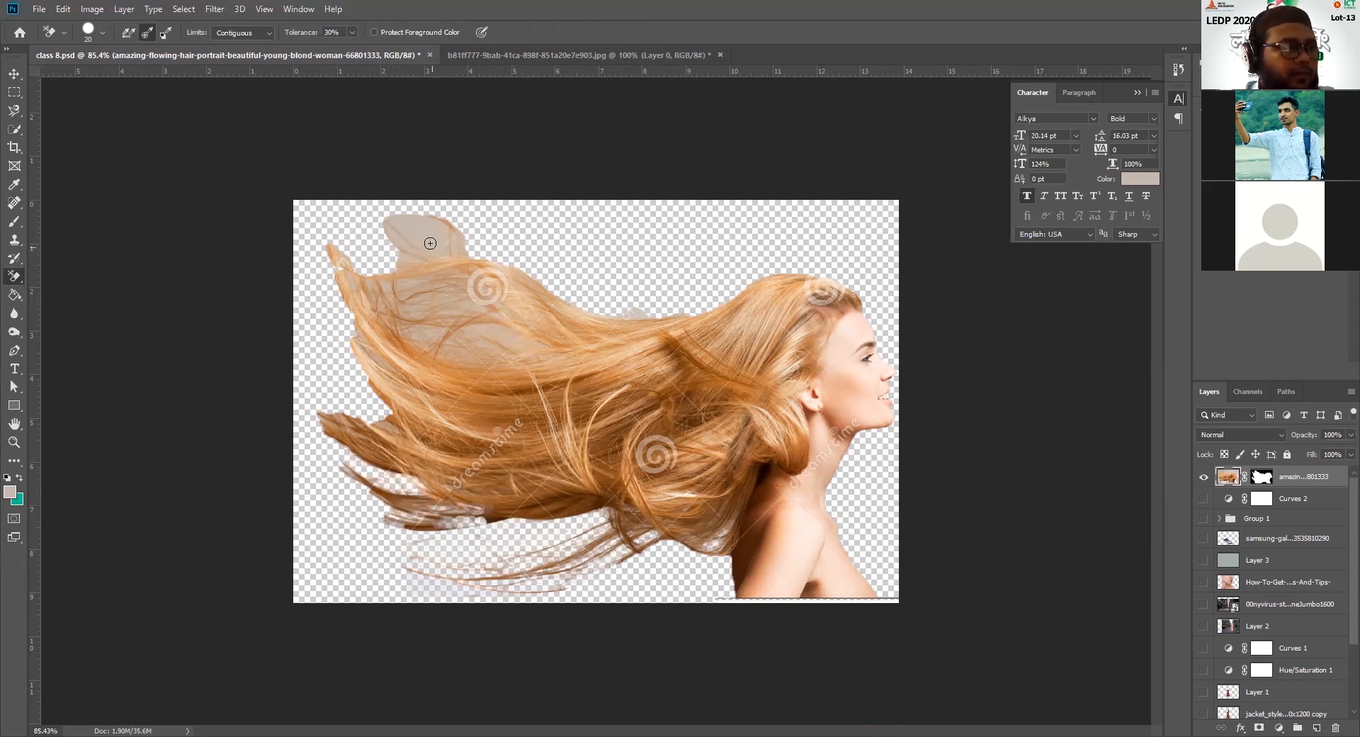
Step: Erase the background behind the top strands and through the upper hair with the Background Eraser
{"action": "mouse_move", "coordinate": [436, 248]}
{"action": "left_mouse_down"}
{"action": "mouse_move", "coordinate": [432, 230]}
{"action": "mouse_move", "coordinate": [457, 237]}
{"action": "mouse_move", "coordinate": [419, 209]}
{"action": "mouse_move", "coordinate": [393, 223]}
{"action": "mouse_move", "coordinate": [428, 232]}
{"action": "mouse_move", "coordinate": [411, 248]}
{"action": "mouse_move", "coordinate": [380, 234]}
{"action": "mouse_move", "coordinate": [413, 249]}
{"action": "mouse_move", "coordinate": [390, 285]}
{"action": "mouse_move", "coordinate": [447, 280]}
{"action": "mouse_move", "coordinate": [365, 275]}
{"action": "mouse_move", "coordinate": [460, 277]}
{"action": "mouse_move", "coordinate": [391, 311]}
{"action": "mouse_move", "coordinate": [389, 293]}
{"action": "mouse_move", "coordinate": [464, 264]}
{"action": "mouse_move", "coordinate": [304, 255]}
{"action": "mouse_move", "coordinate": [439, 326]}
{"action": "mouse_move", "coordinate": [529, 283]}
{"action": "left_mouse_up"}
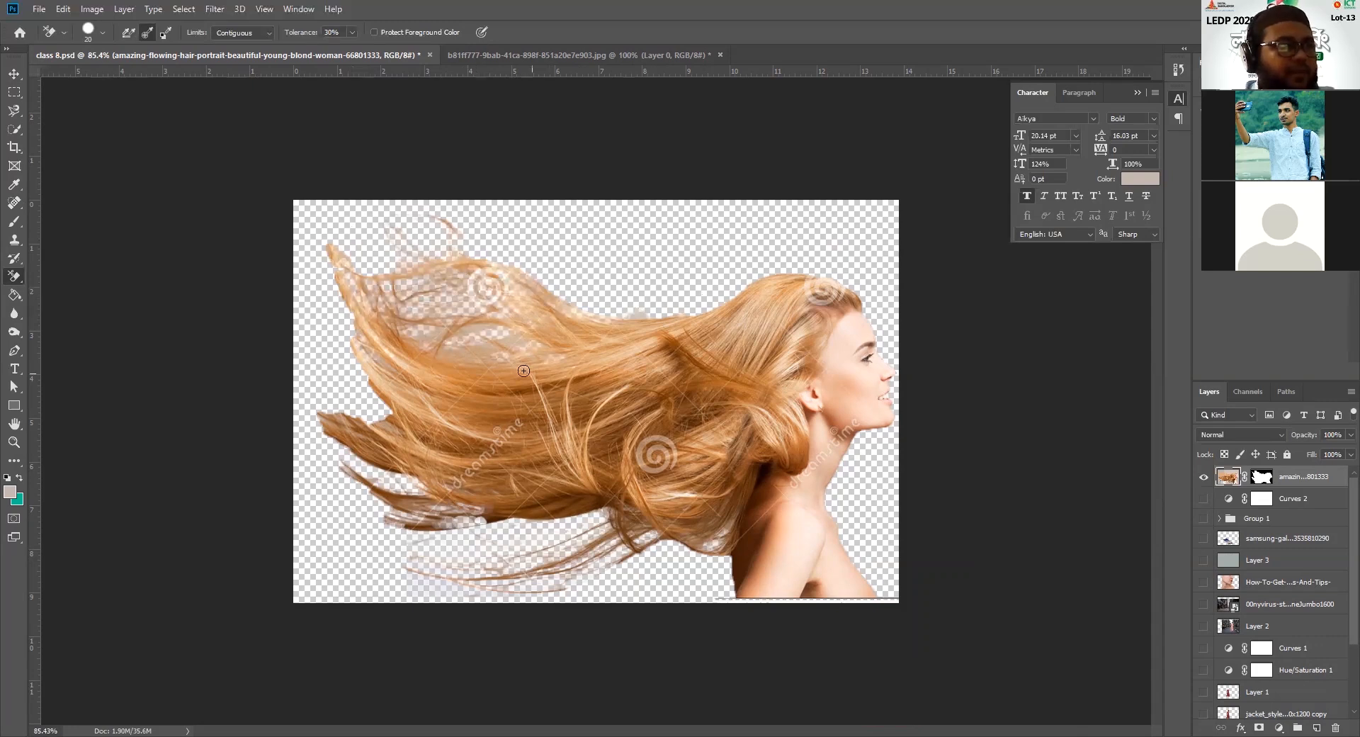
{"action": "mouse_move", "coordinate": [449, 354]}
{"action": "left_mouse_down"}
{"action": "mouse_move", "coordinate": [419, 354]}
{"action": "mouse_move", "coordinate": [551, 309]}
{"action": "mouse_move", "coordinate": [633, 312]}
{"action": "left_mouse_up"}
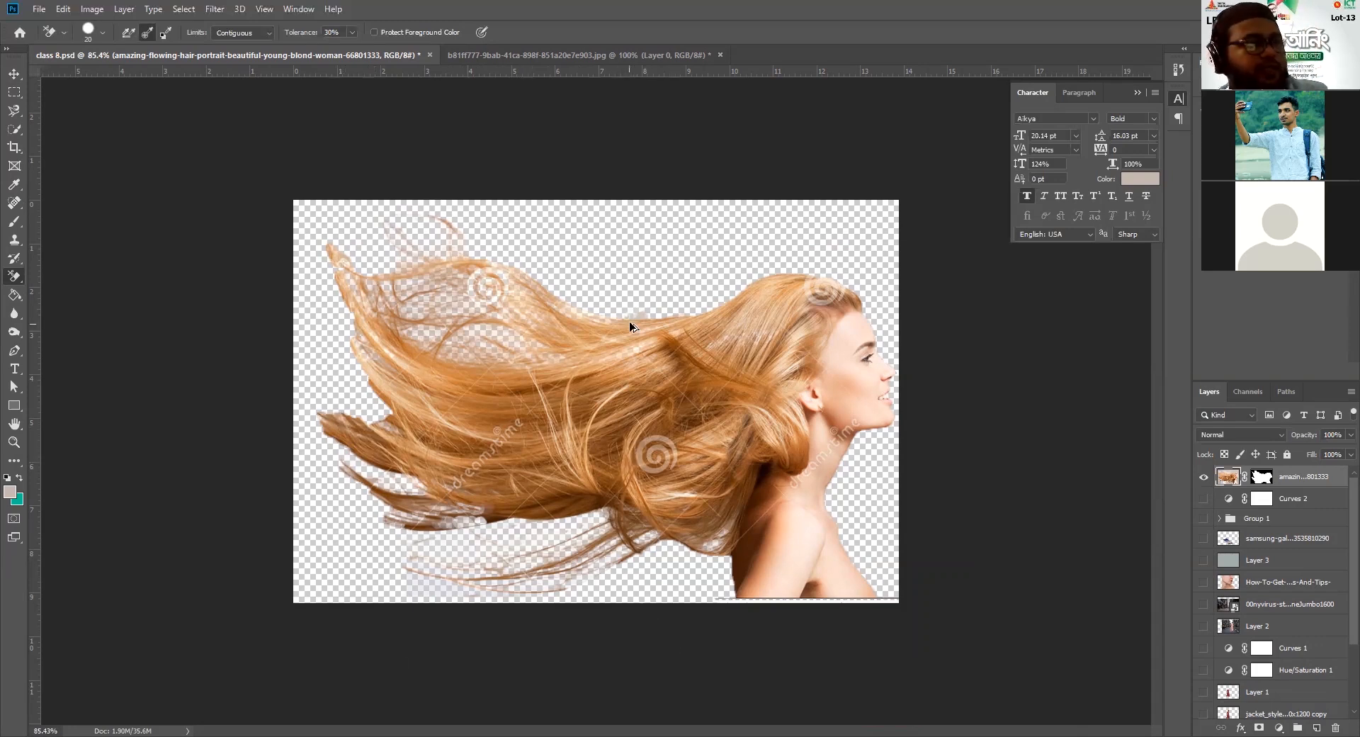
{"action": "scroll", "coordinate": [630, 323], "scroll_direction": "up", "scroll_amount": 4}
{"action": "scroll", "coordinate": [705, 373], "scroll_direction": "up", "scroll_amount": 4}
{"action": "scroll", "coordinate": [705, 374], "scroll_direction": "down", "scroll_amount": 2}
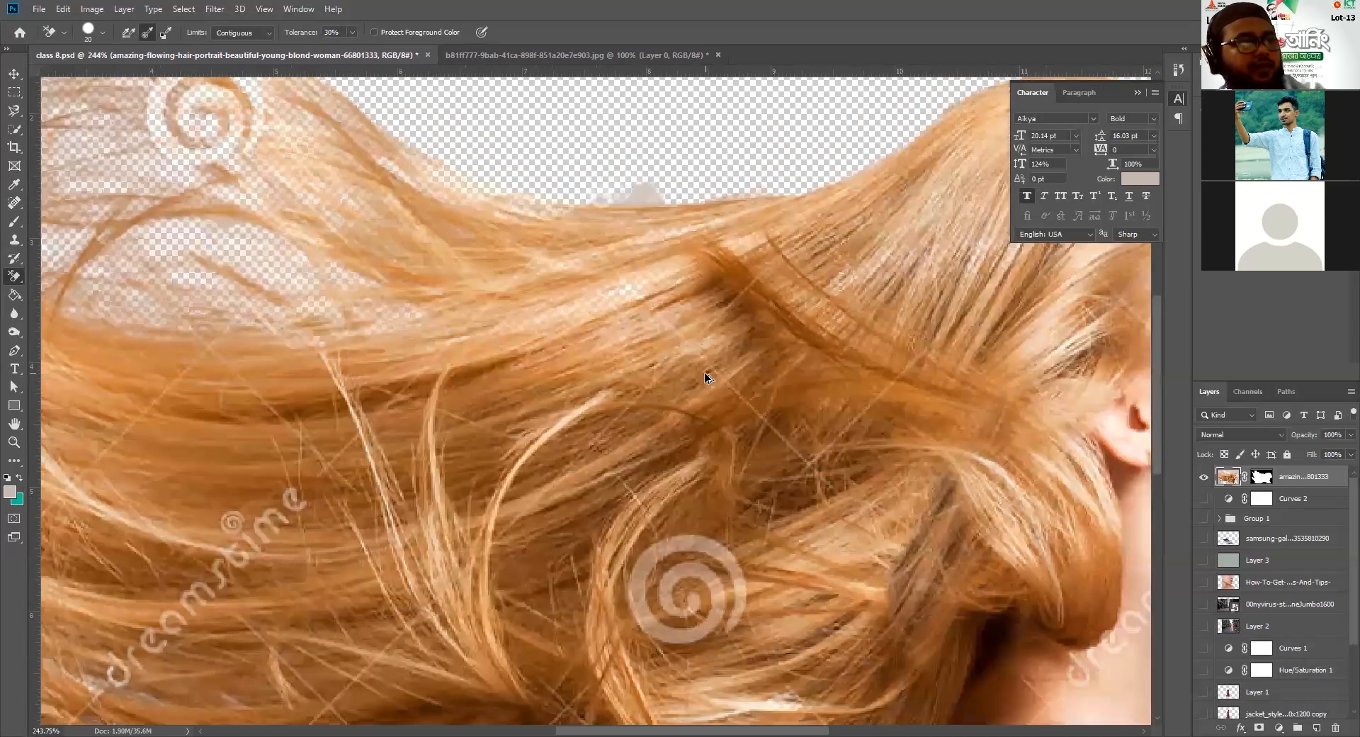
{"action": "scroll", "coordinate": [604, 304], "scroll_direction": "down", "scroll_amount": 2}
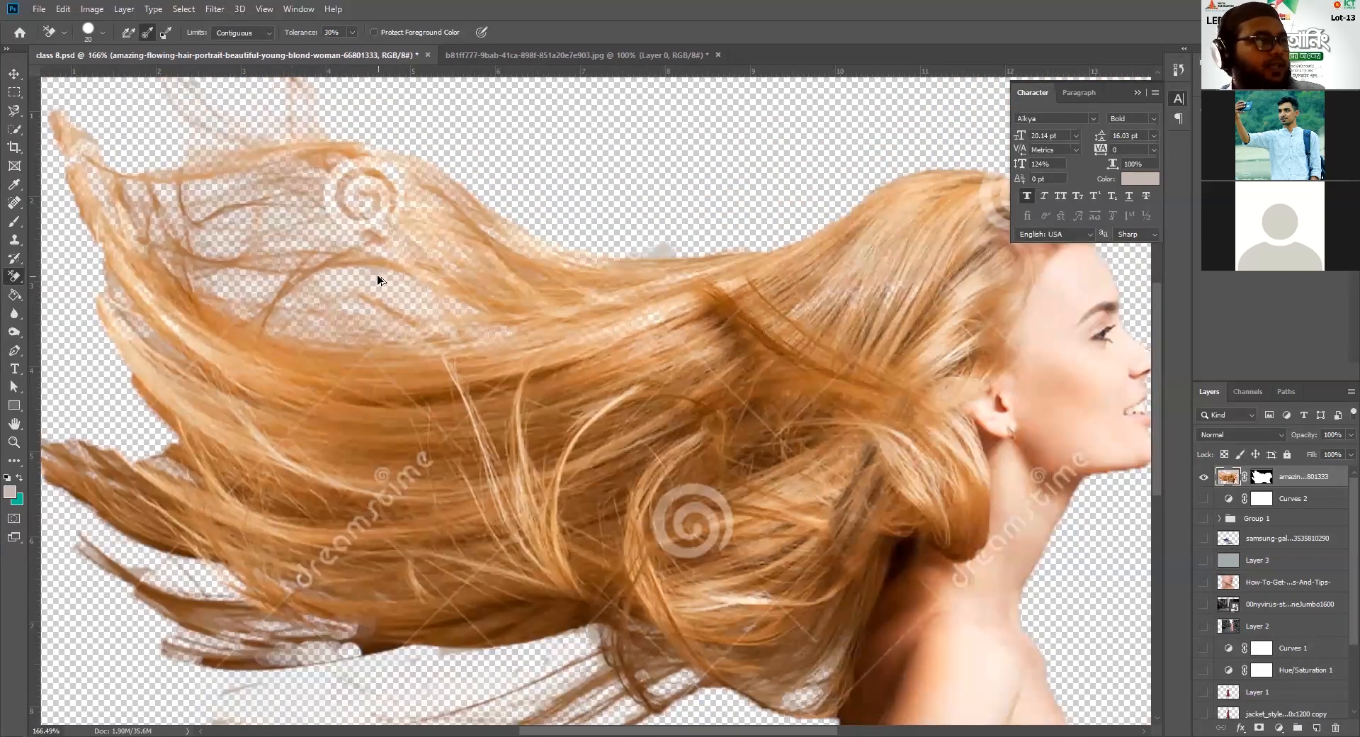
{"action": "scroll", "coordinate": [380, 273], "scroll_direction": "down", "scroll_amount": 7}
{"action": "scroll", "coordinate": [416, 304], "scroll_direction": "up", "scroll_amount": 8}
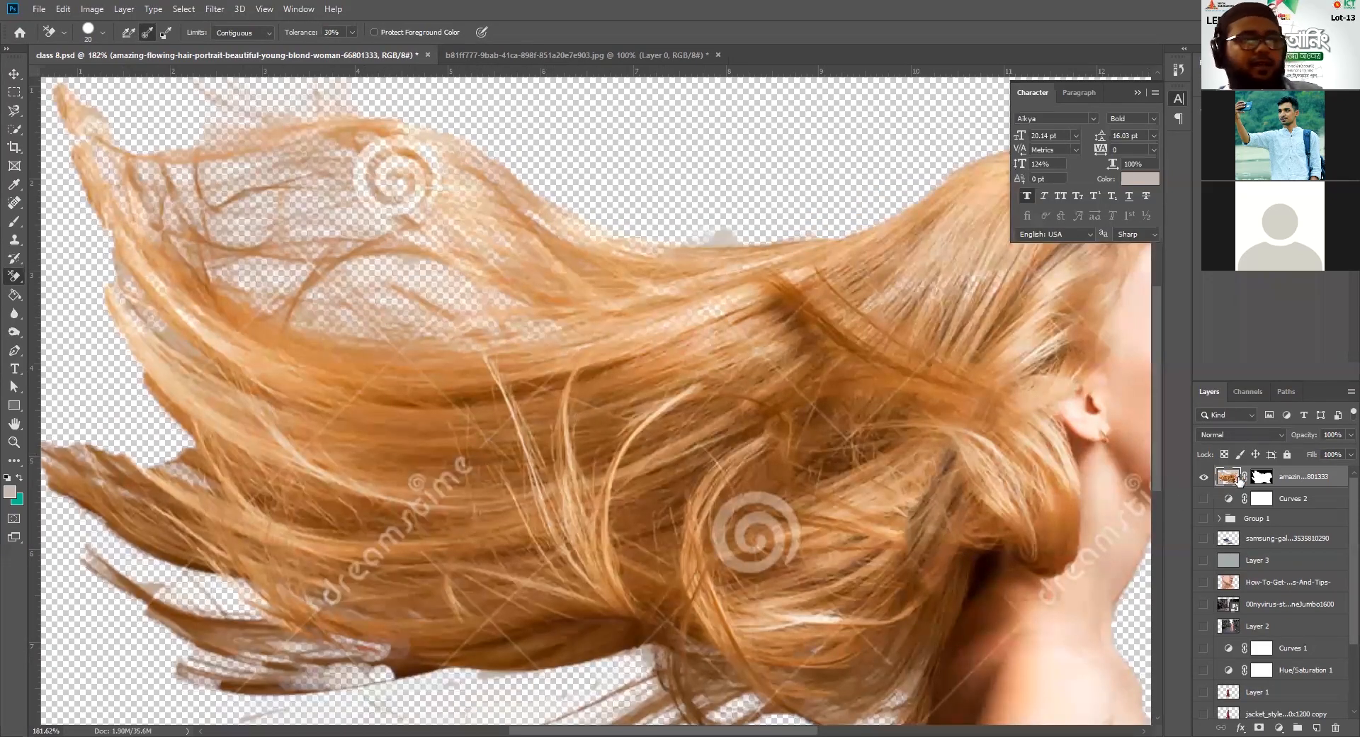
Step: Paint white on the portrait layer's mask with an 80 px brush to reveal the cut-off tips of the flowing hair
{"action": "left_click", "coordinate": [1254, 478]}
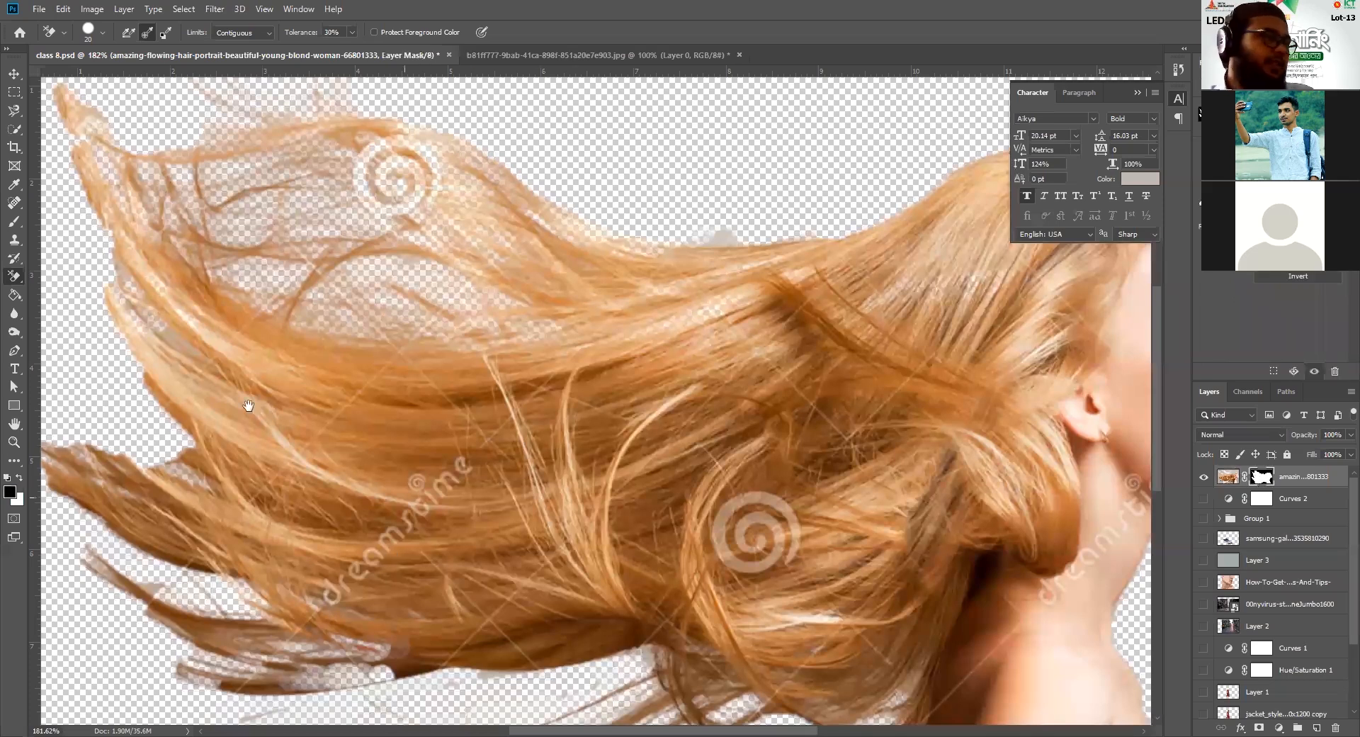
{"action": "left_click_drag", "start_coordinate": [149, 429], "coordinate": [458, 576]}
{"action": "scroll", "coordinate": [447, 482], "scroll_direction": "down", "scroll_amount": 3}
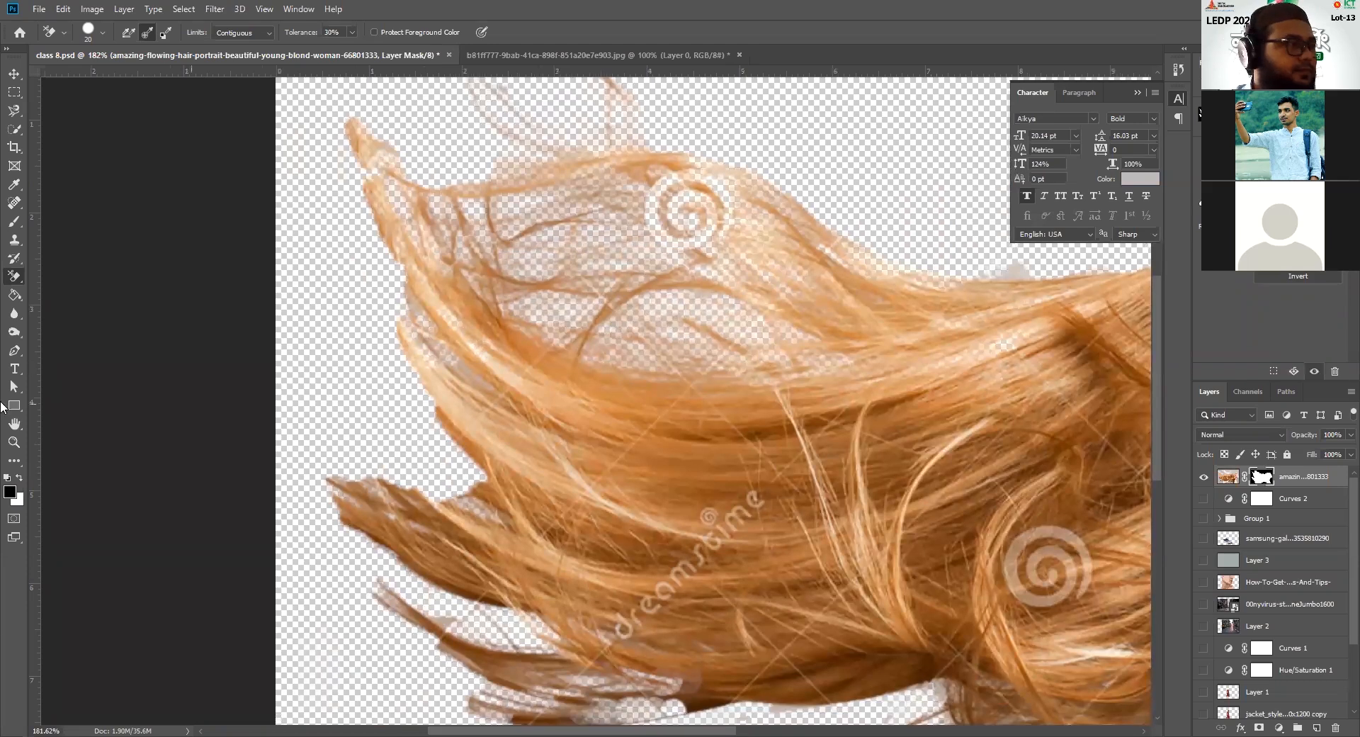
{"action": "left_click", "coordinate": [20, 481]}
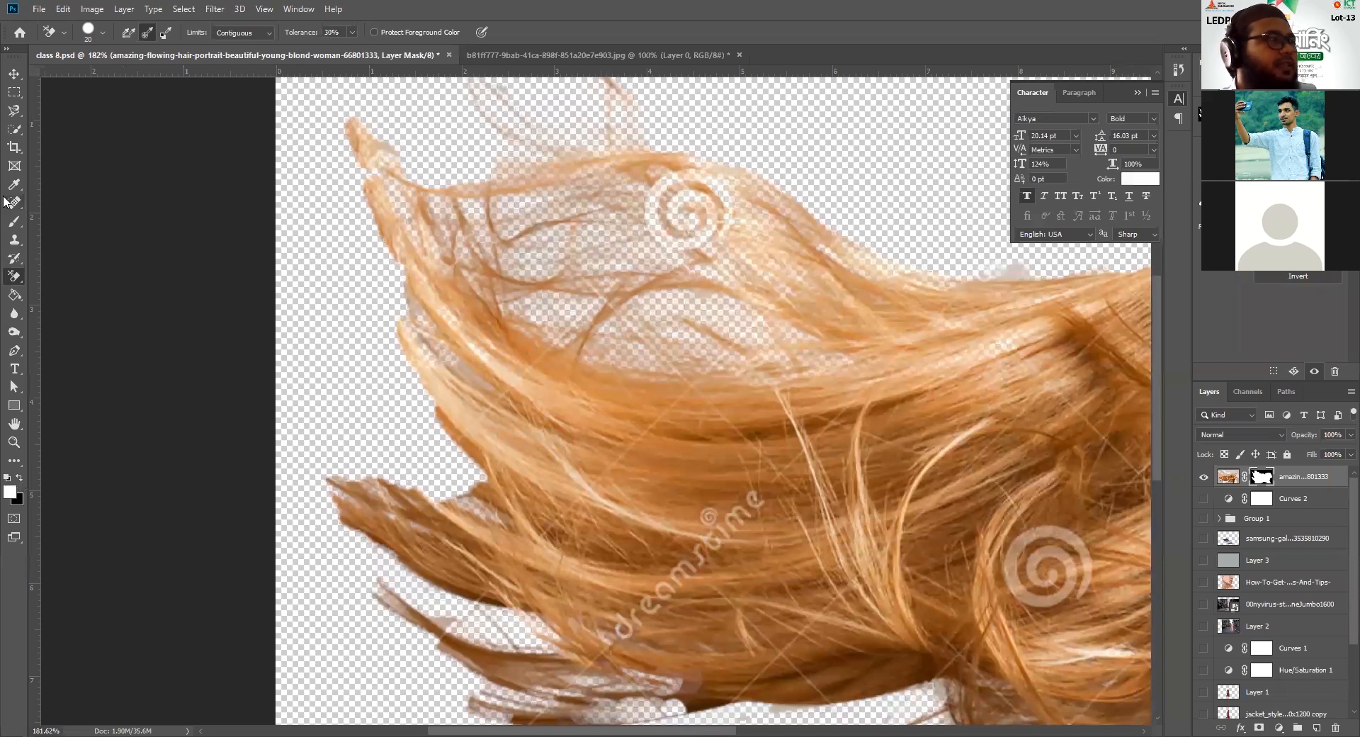
{"action": "left_click", "coordinate": [14, 221]}
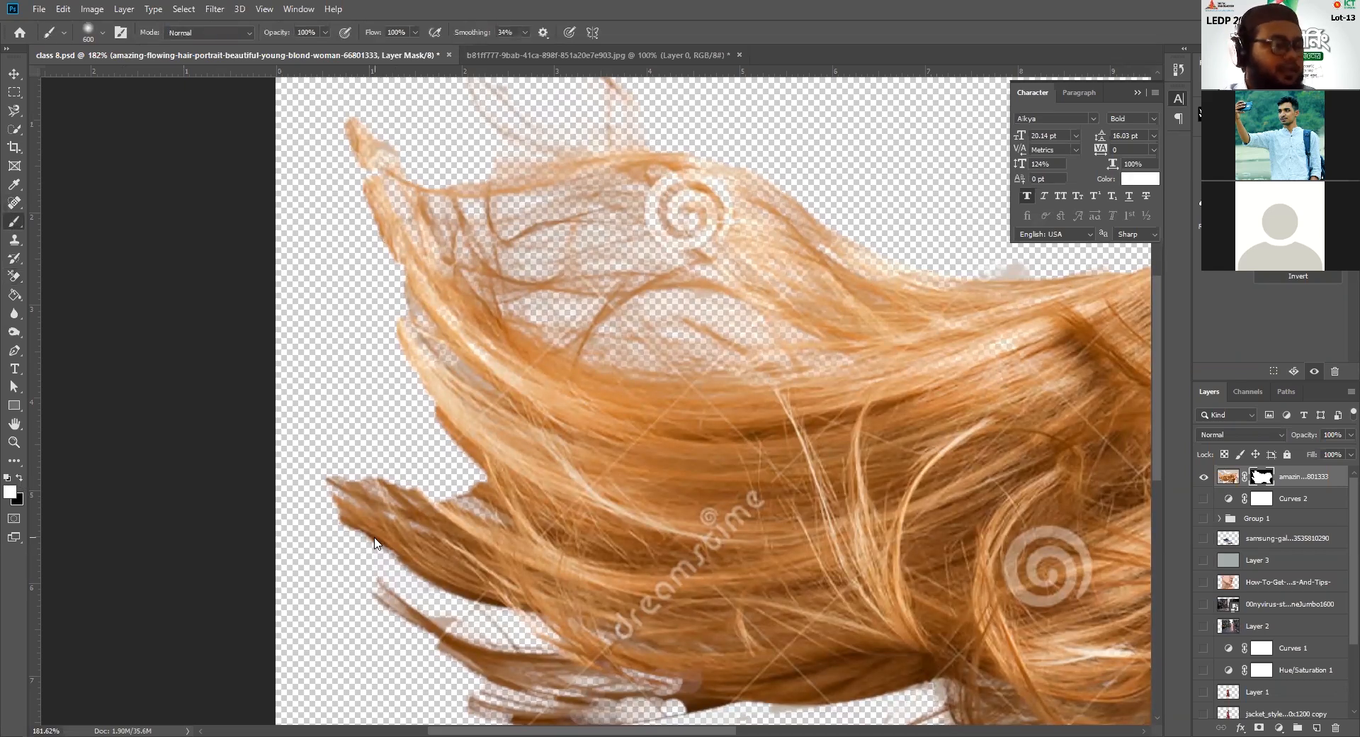
{"action": "key", "text": "bracketleft"}
{"action": "key", "text": "bracketleft"}
{"action": "key", "text": "bracketleft"}
{"action": "key", "text": "bracketleft"}
{"action": "key", "text": "bracketleft"}
{"action": "left_click_drag", "start_coordinate": [419, 460], "coordinate": [337, 397]}
{"action": "mouse_move", "coordinate": [404, 491]}
{"action": "left_mouse_down"}
{"action": "mouse_move", "coordinate": [321, 446]}
{"action": "mouse_move", "coordinate": [333, 484]}
{"action": "mouse_move", "coordinate": [345, 466]}
{"action": "mouse_move", "coordinate": [287, 416]}
{"action": "mouse_move", "coordinate": [390, 427]}
{"action": "mouse_move", "coordinate": [294, 365]}
{"action": "mouse_move", "coordinate": [456, 406]}
{"action": "mouse_move", "coordinate": [345, 384]}
{"action": "left_mouse_up"}
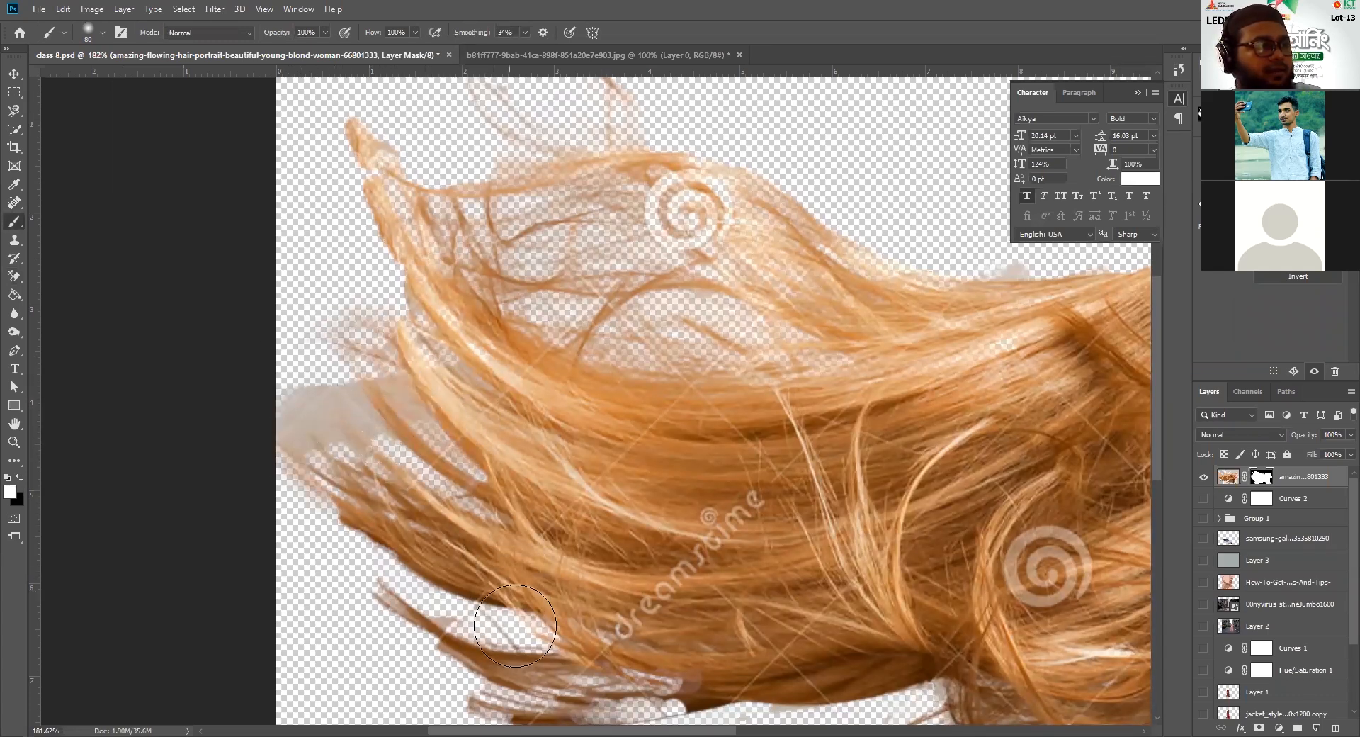
{"action": "mouse_move", "coordinate": [455, 616]}
{"action": "left_mouse_down"}
{"action": "mouse_move", "coordinate": [318, 562]}
{"action": "mouse_move", "coordinate": [310, 578]}
{"action": "mouse_move", "coordinate": [351, 591]}
{"action": "left_mouse_up"}
{"action": "mouse_move", "coordinate": [496, 688]}
{"action": "left_mouse_down"}
{"action": "mouse_move", "coordinate": [480, 559]}
{"action": "mouse_move", "coordinate": [450, 569]}
{"action": "mouse_move", "coordinate": [348, 533]}
{"action": "left_mouse_up"}
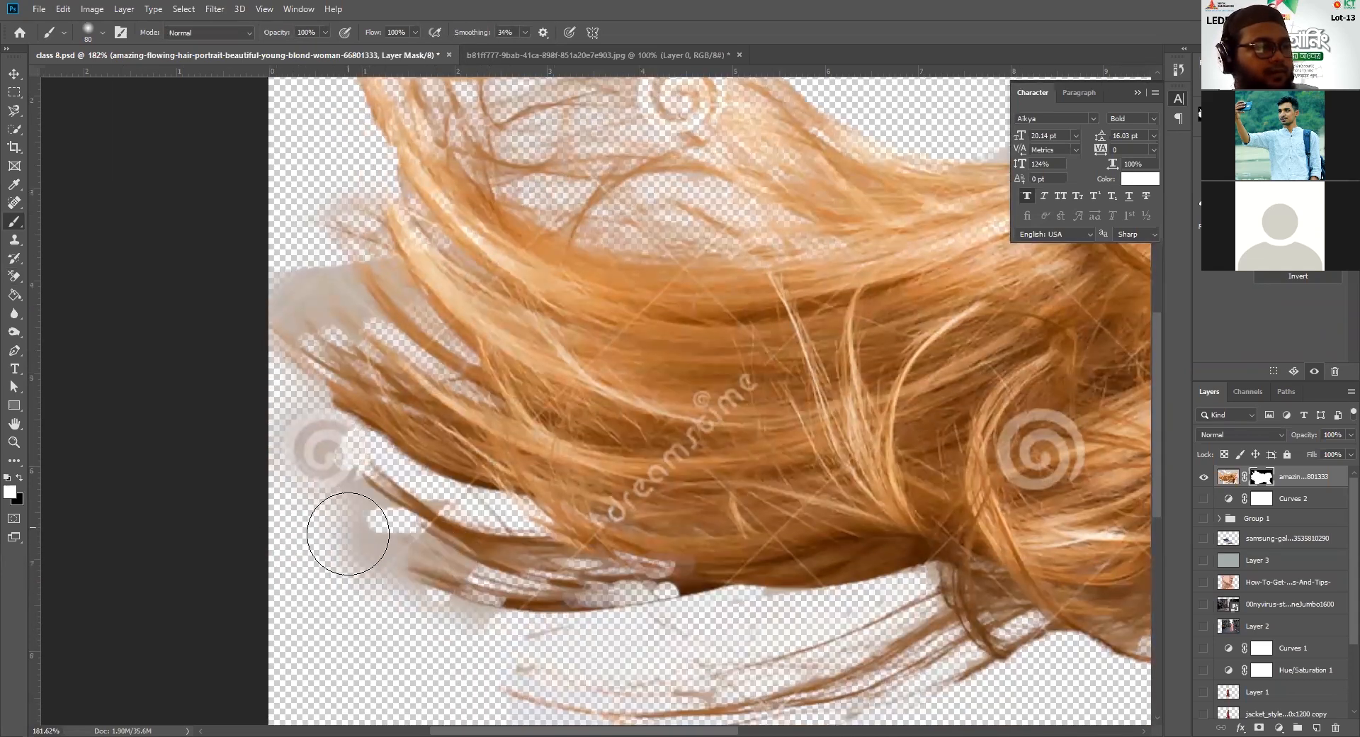
{"action": "left_click_drag", "start_coordinate": [671, 653], "coordinate": [659, 591]}
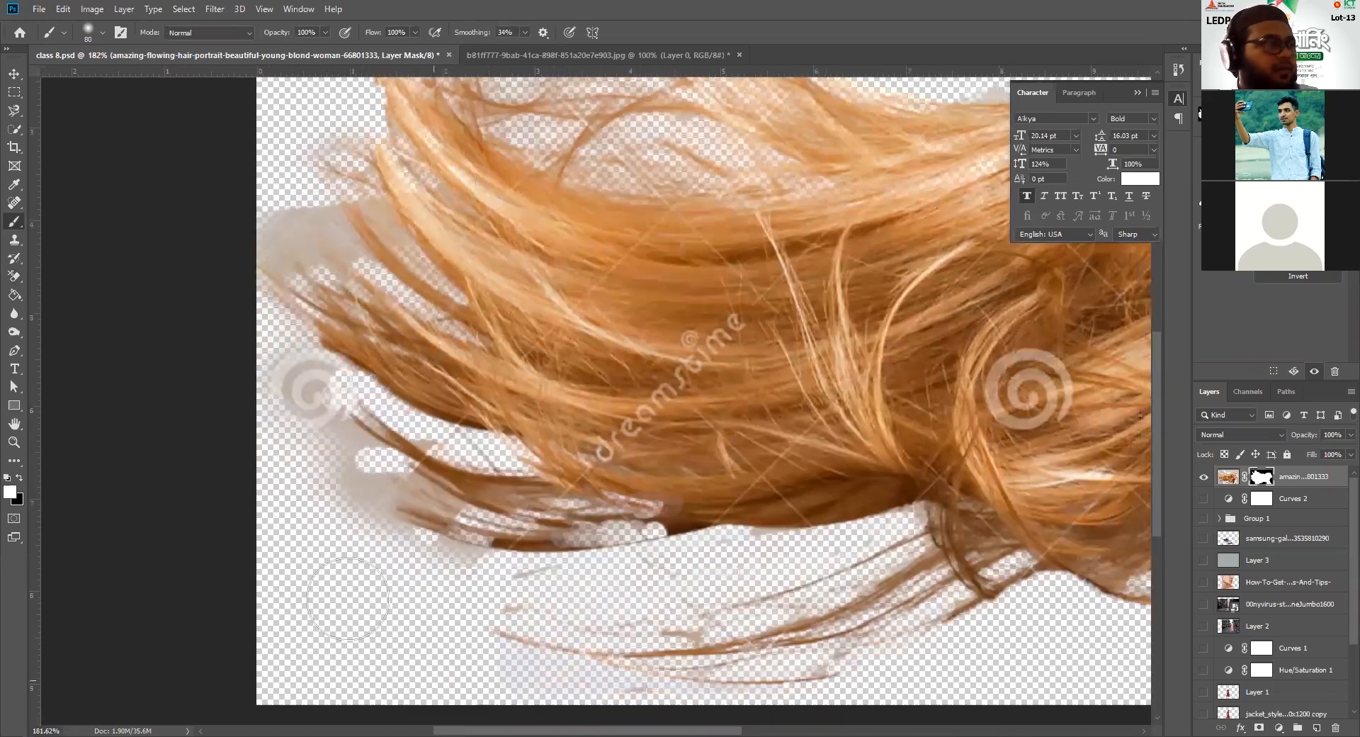
Step: Target the portrait layer's image again and erase the revealed background around the hair tips with the Background Eraser
{"action": "left_click", "coordinate": [12, 274]}
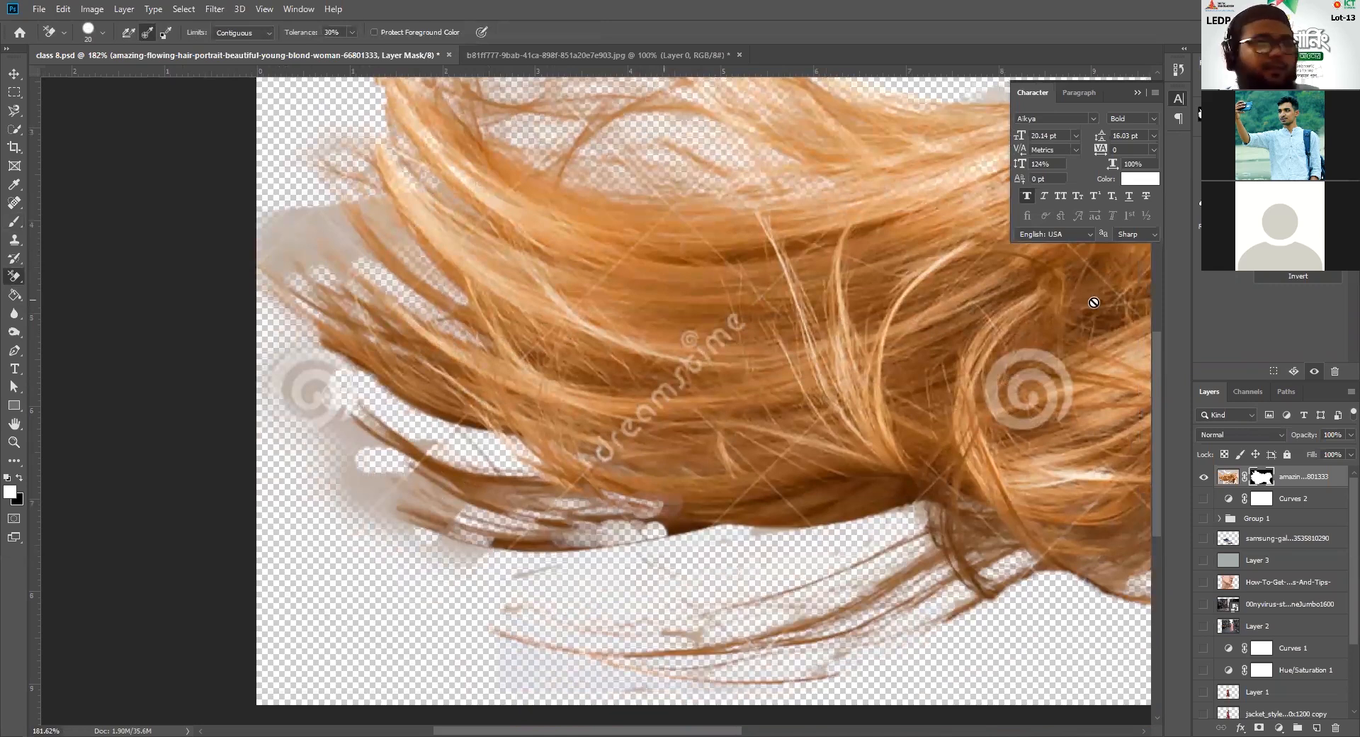
{"action": "left_click", "coordinate": [1228, 477]}
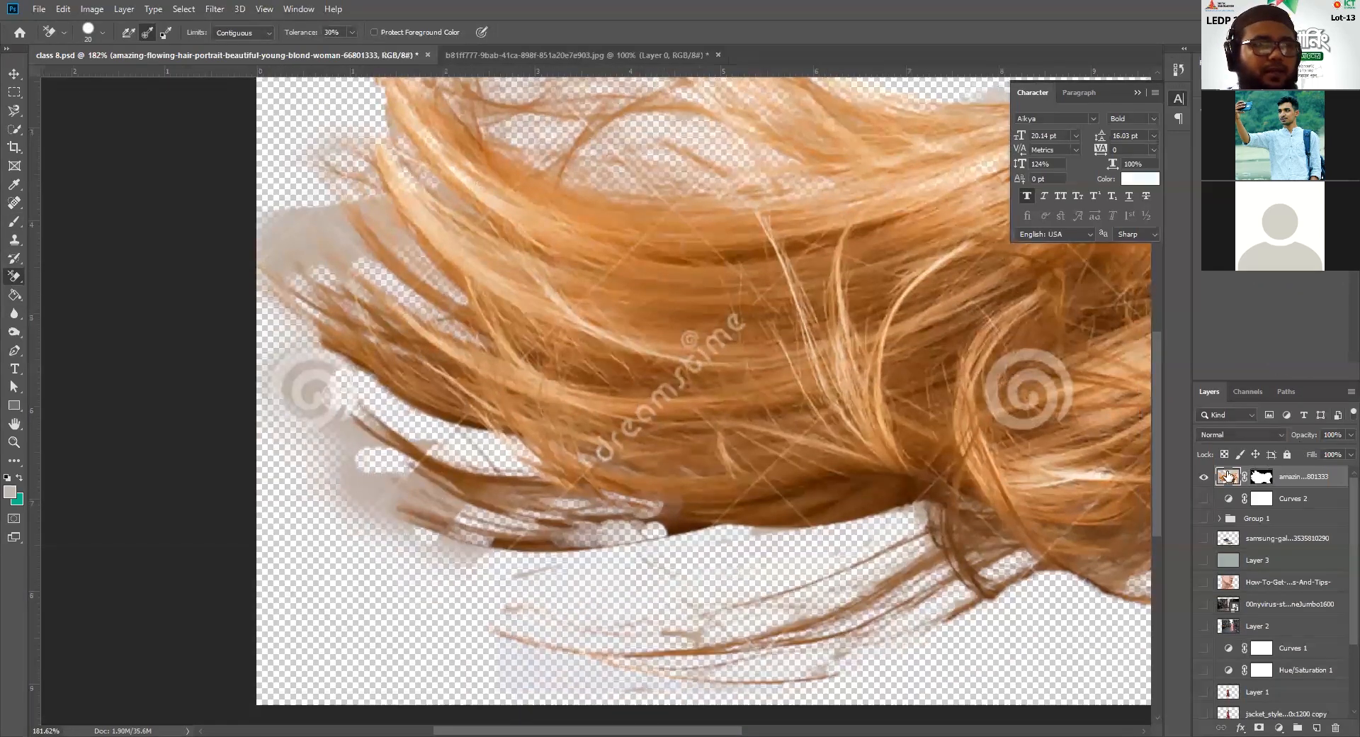
{"action": "mouse_move", "coordinate": [291, 221]}
{"action": "left_mouse_down"}
{"action": "mouse_move", "coordinate": [337, 204]}
{"action": "mouse_move", "coordinate": [308, 199]}
{"action": "mouse_move", "coordinate": [294, 212]}
{"action": "mouse_move", "coordinate": [318, 232]}
{"action": "mouse_move", "coordinate": [259, 250]}
{"action": "mouse_move", "coordinate": [347, 270]}
{"action": "left_mouse_up"}
{"action": "left_click_drag", "start_coordinate": [541, 257], "coordinate": [532, 305]}
{"action": "mouse_move", "coordinate": [273, 263]}
{"action": "left_mouse_down"}
{"action": "mouse_move", "coordinate": [306, 254]}
{"action": "mouse_move", "coordinate": [225, 253]}
{"action": "mouse_move", "coordinate": [271, 251]}
{"action": "mouse_move", "coordinate": [236, 264]}
{"action": "mouse_move", "coordinate": [356, 324]}
{"action": "mouse_move", "coordinate": [469, 345]}
{"action": "mouse_move", "coordinate": [285, 368]}
{"action": "mouse_move", "coordinate": [447, 336]}
{"action": "mouse_move", "coordinate": [446, 358]}
{"action": "mouse_move", "coordinate": [258, 396]}
{"action": "mouse_move", "coordinate": [261, 374]}
{"action": "mouse_move", "coordinate": [314, 427]}
{"action": "mouse_move", "coordinate": [276, 441]}
{"action": "mouse_move", "coordinate": [533, 461]}
{"action": "mouse_move", "coordinate": [511, 494]}
{"action": "mouse_move", "coordinate": [512, 472]}
{"action": "mouse_move", "coordinate": [433, 465]}
{"action": "left_mouse_up"}
{"action": "left_click", "coordinate": [428, 449]}
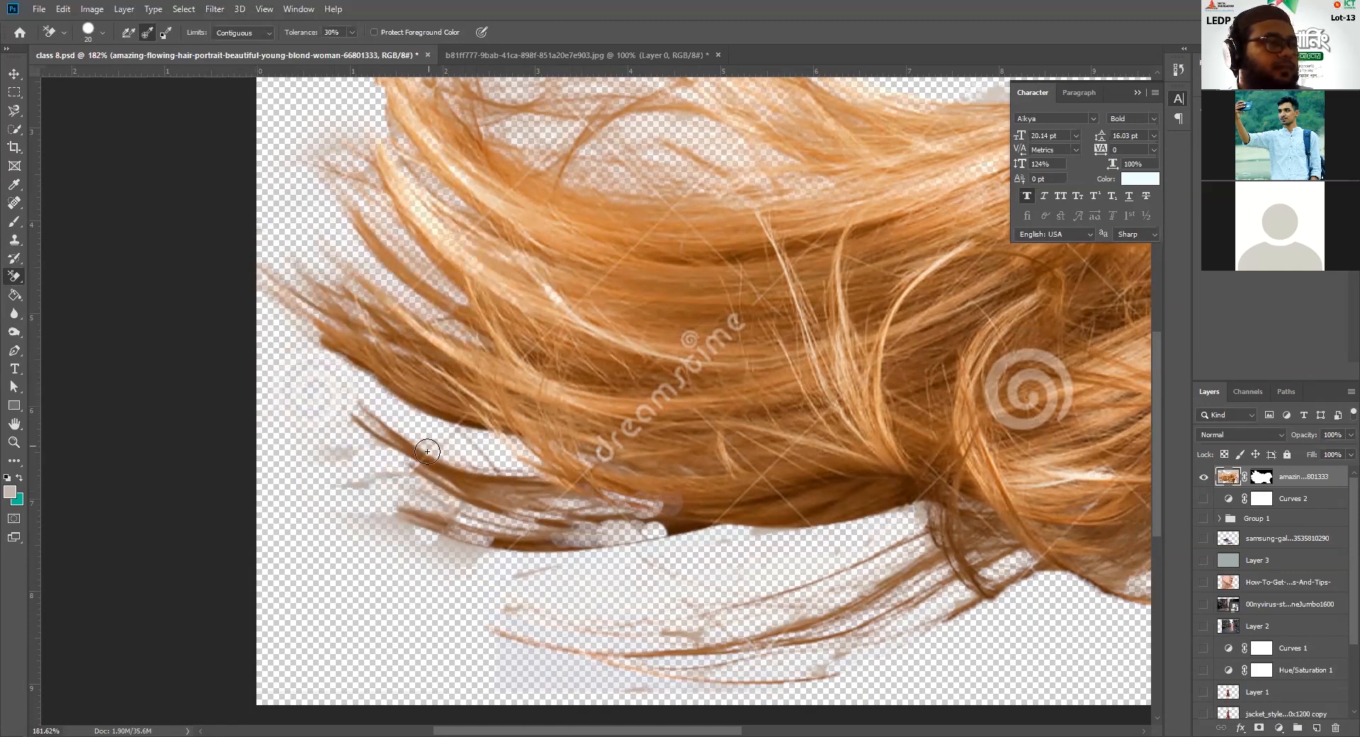
{"action": "left_click_drag", "start_coordinate": [343, 523], "coordinate": [408, 526]}
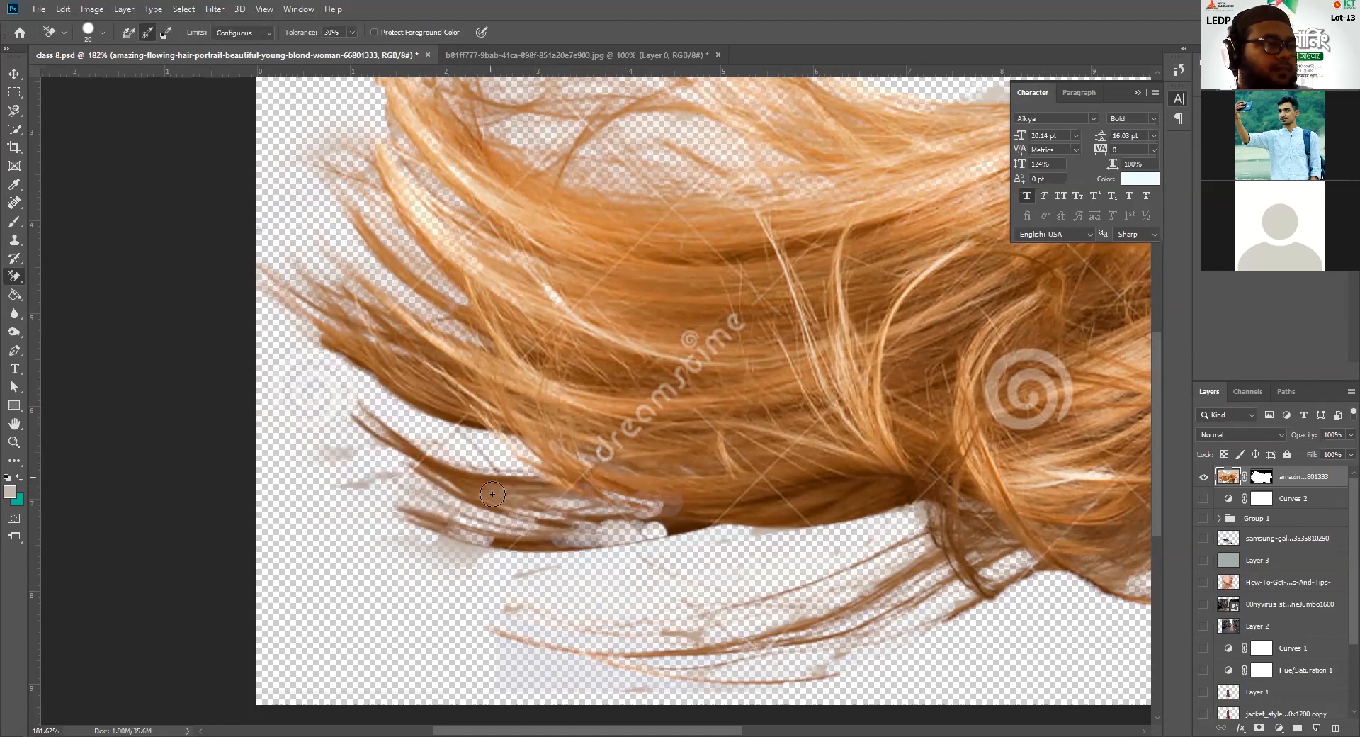
{"action": "mouse_move", "coordinate": [609, 549]}
{"action": "left_mouse_down"}
{"action": "mouse_move", "coordinate": [370, 540]}
{"action": "mouse_move", "coordinate": [567, 564]}
{"action": "mouse_move", "coordinate": [401, 565]}
{"action": "left_mouse_up"}
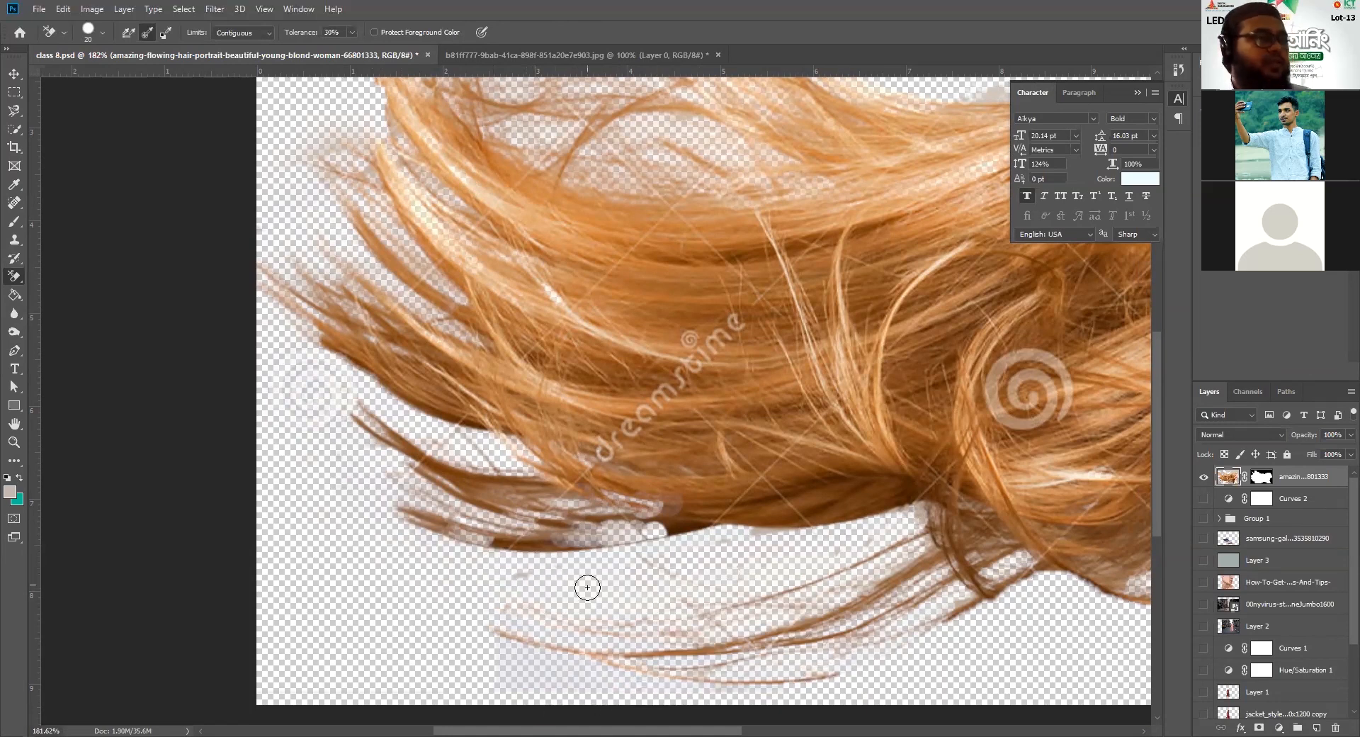
Step: Reduce the Background Eraser brush to 5 px and clean the leftover patches between the lower hair tips
{"action": "scroll", "coordinate": [504, 473], "scroll_direction": "up", "scroll_amount": 2}
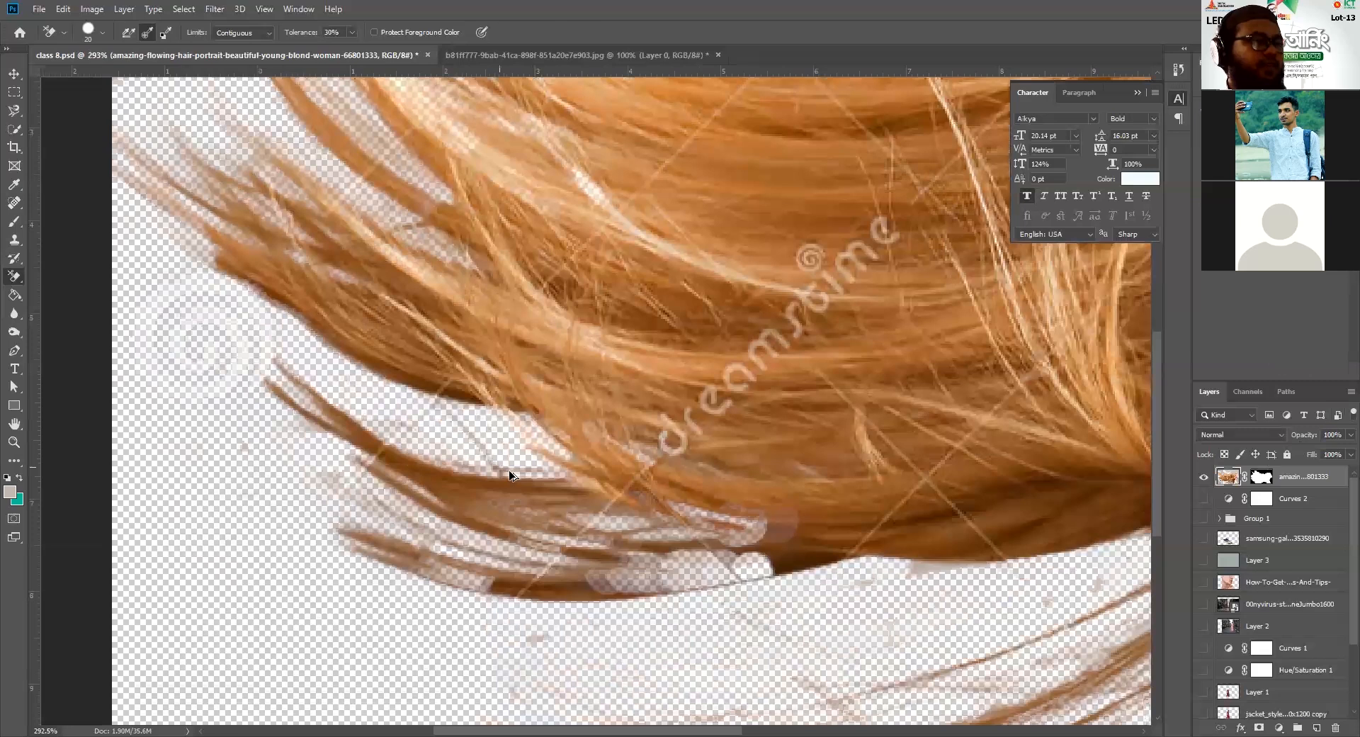
{"action": "scroll", "coordinate": [510, 474], "scroll_direction": "up", "scroll_amount": 1}
{"action": "scroll", "coordinate": [673, 522], "scroll_direction": "up", "scroll_amount": 1}
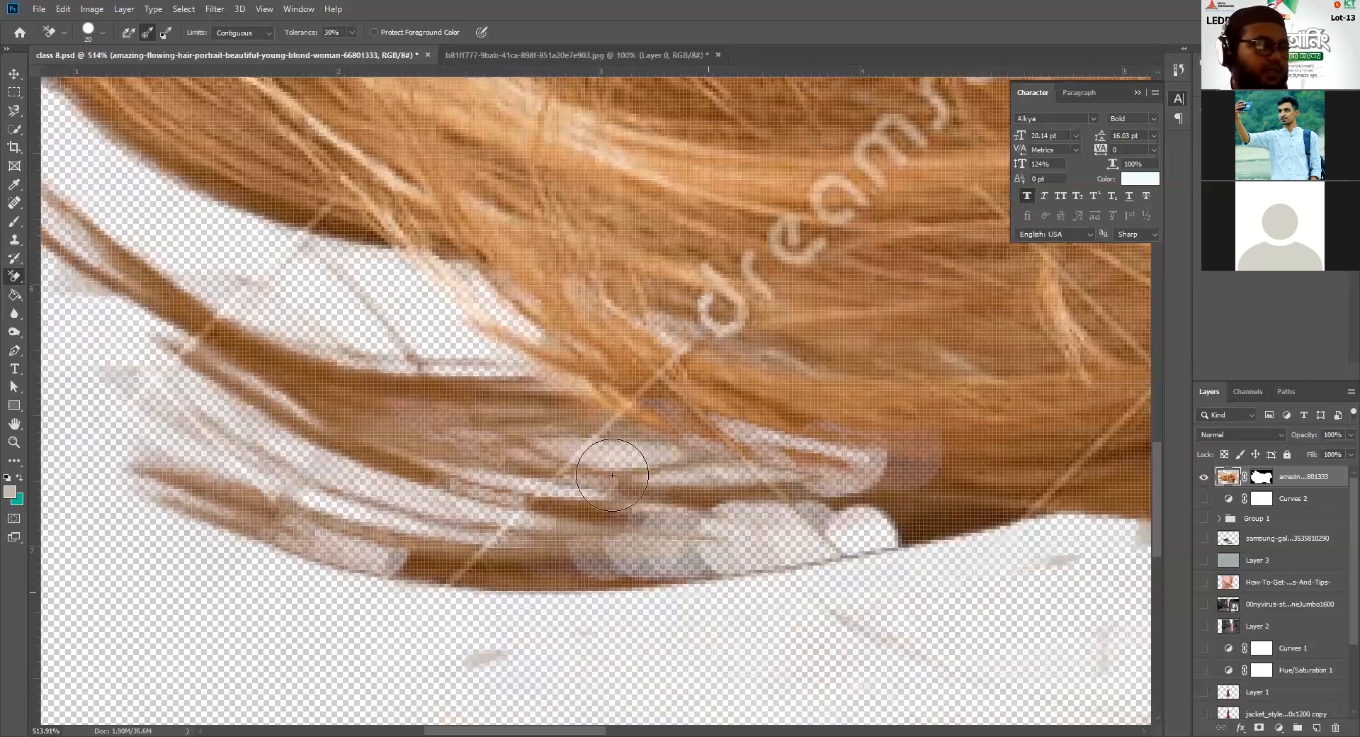
{"action": "key", "text": "["}
{"action": "key", "text": "["}
{"action": "key", "text": "["}
{"action": "key", "text": "["}
{"action": "key", "text": "["}
{"action": "key", "text": "["}
{"action": "key", "text": "["}
{"action": "key", "text": "["}
{"action": "key", "text": "["}
{"action": "key", "text": "["}
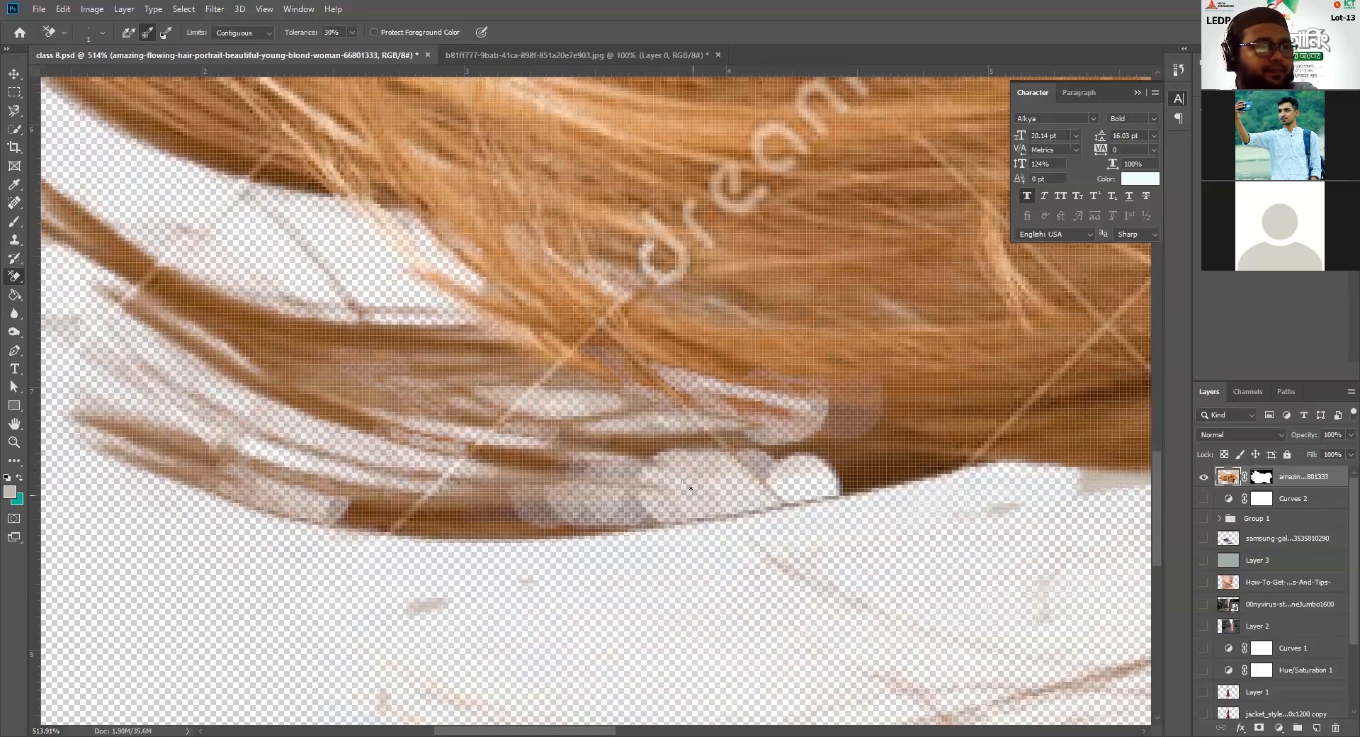
{"action": "key", "text": "bracketright"}
{"action": "key", "text": "bracketright"}
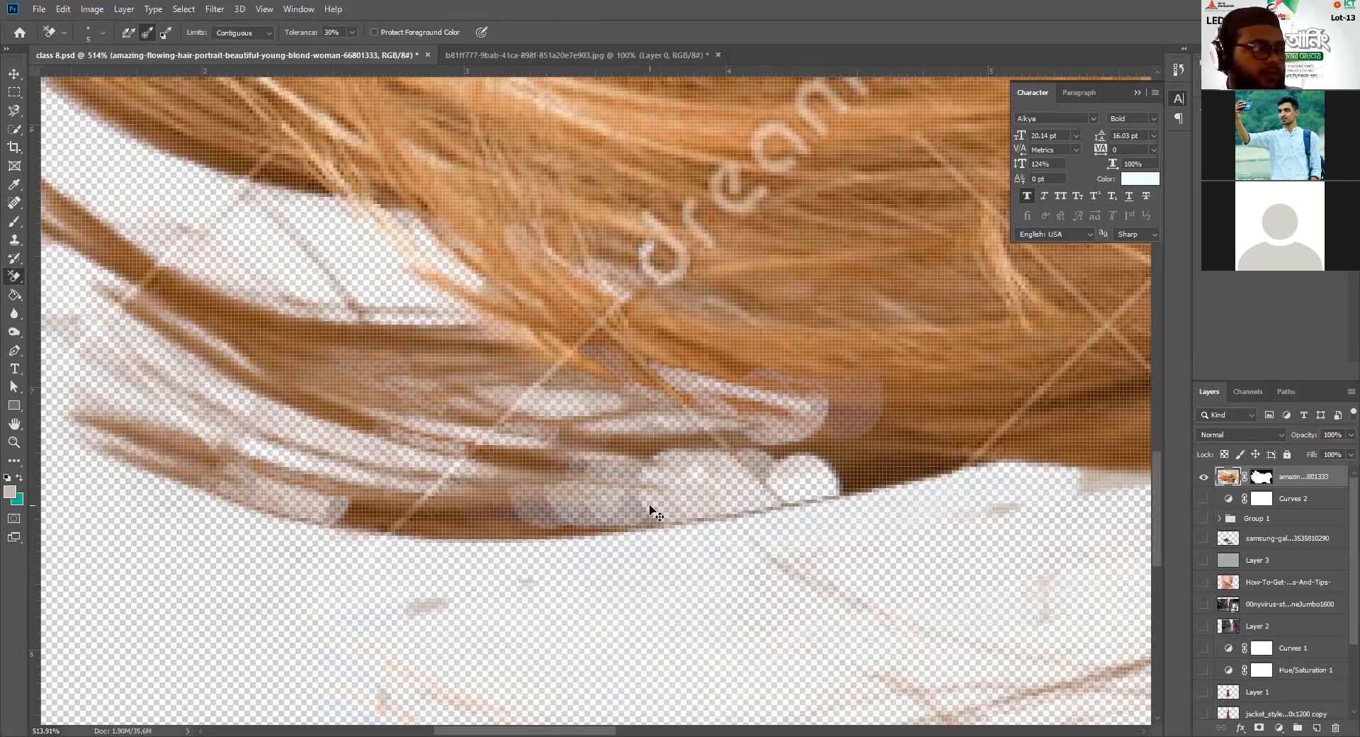
Step: Erase the remaining background between the loose strands beneath the large curl with the Background Eraser
{"action": "scroll", "coordinate": [662, 466], "scroll_direction": "down", "scroll_amount": 3}
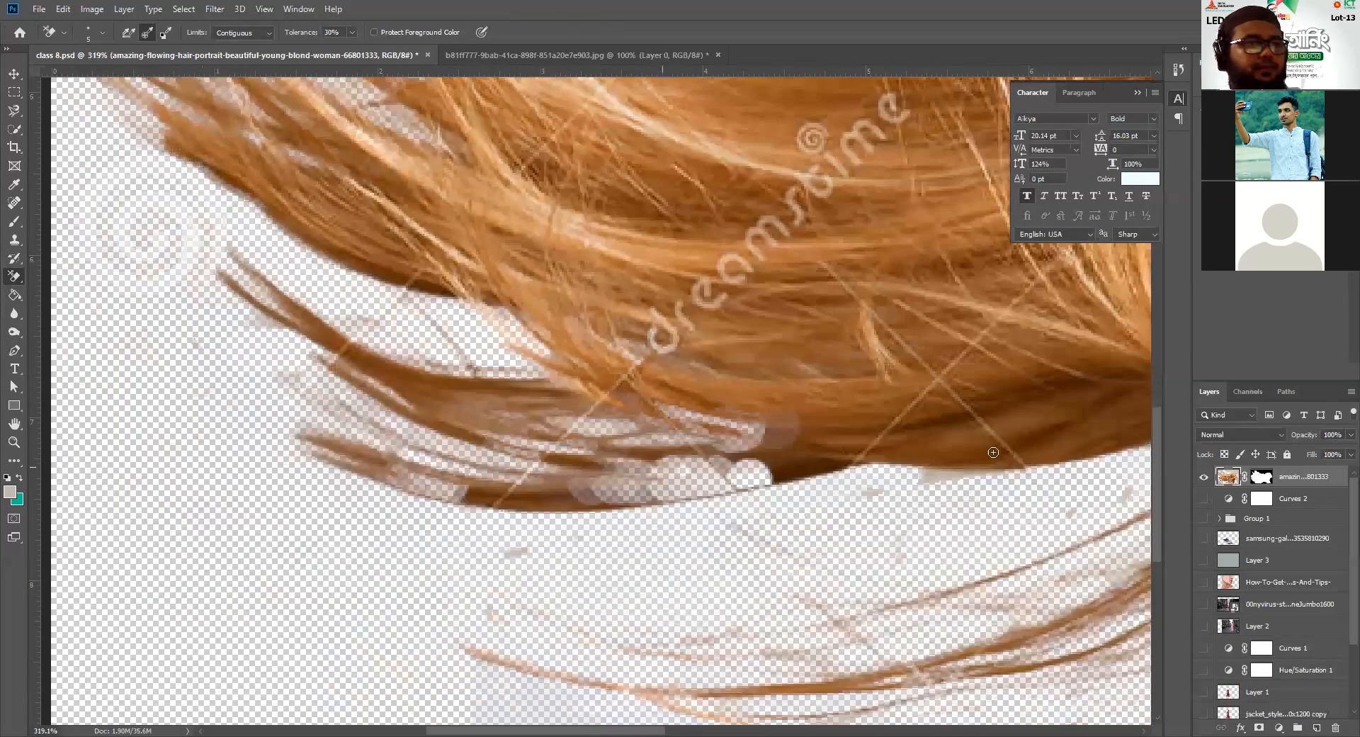
{"action": "scroll", "coordinate": [928, 483], "scroll_direction": "down", "scroll_amount": 1}
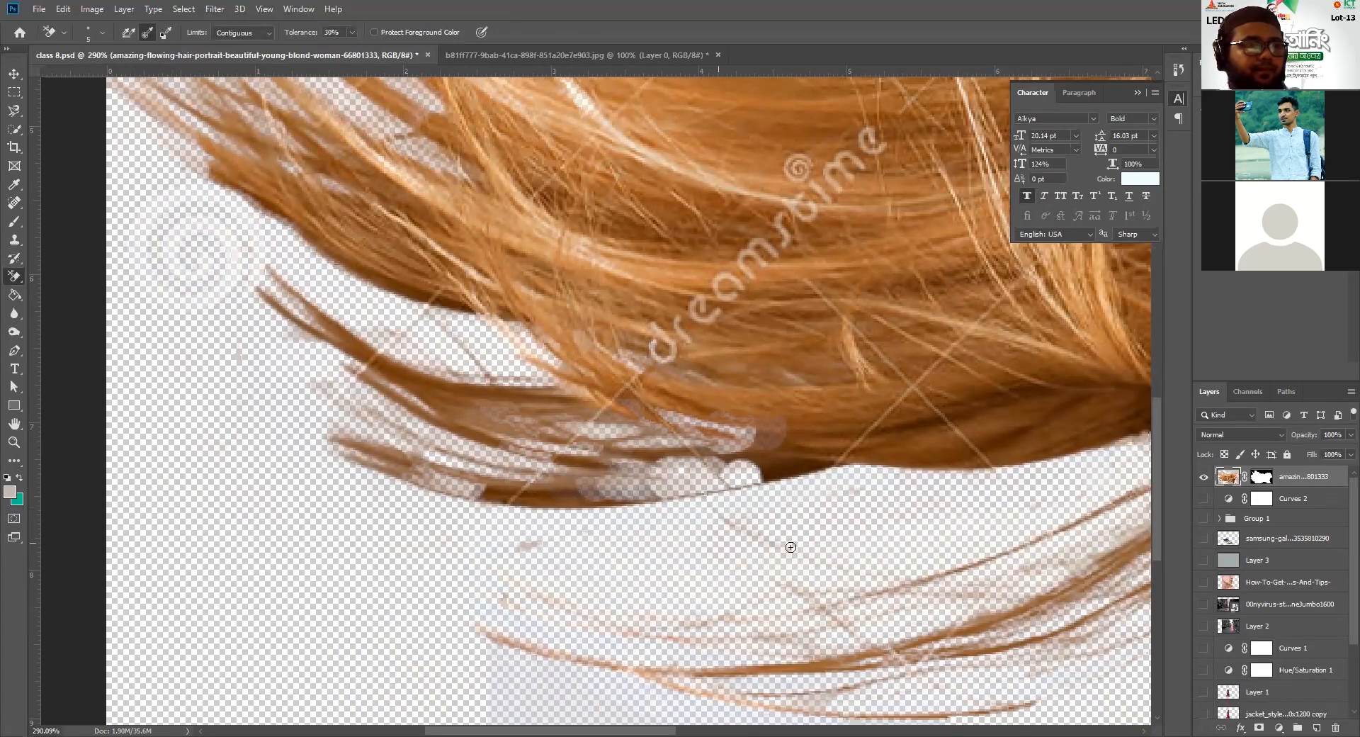
{"action": "left_click_drag", "start_coordinate": [848, 522], "coordinate": [613, 434]}
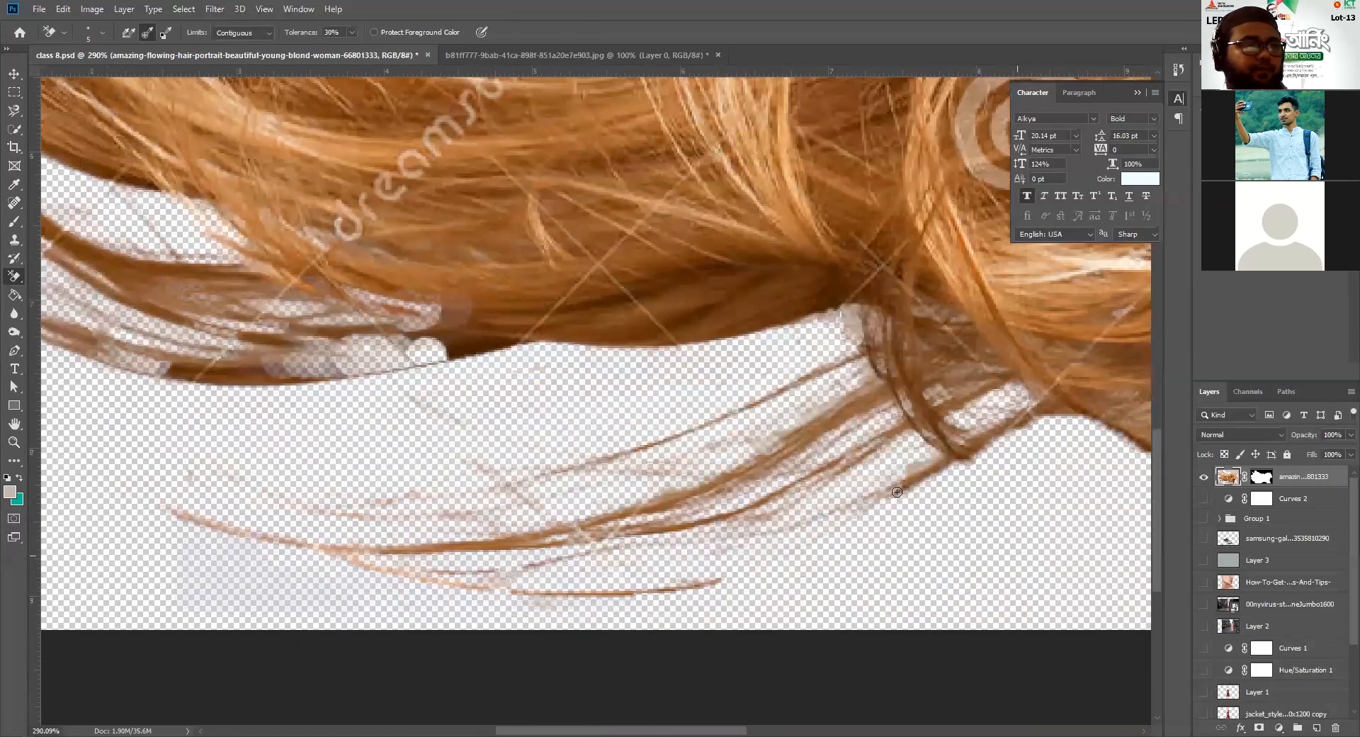
{"action": "left_click_drag", "start_coordinate": [1024, 412], "coordinate": [1065, 393]}
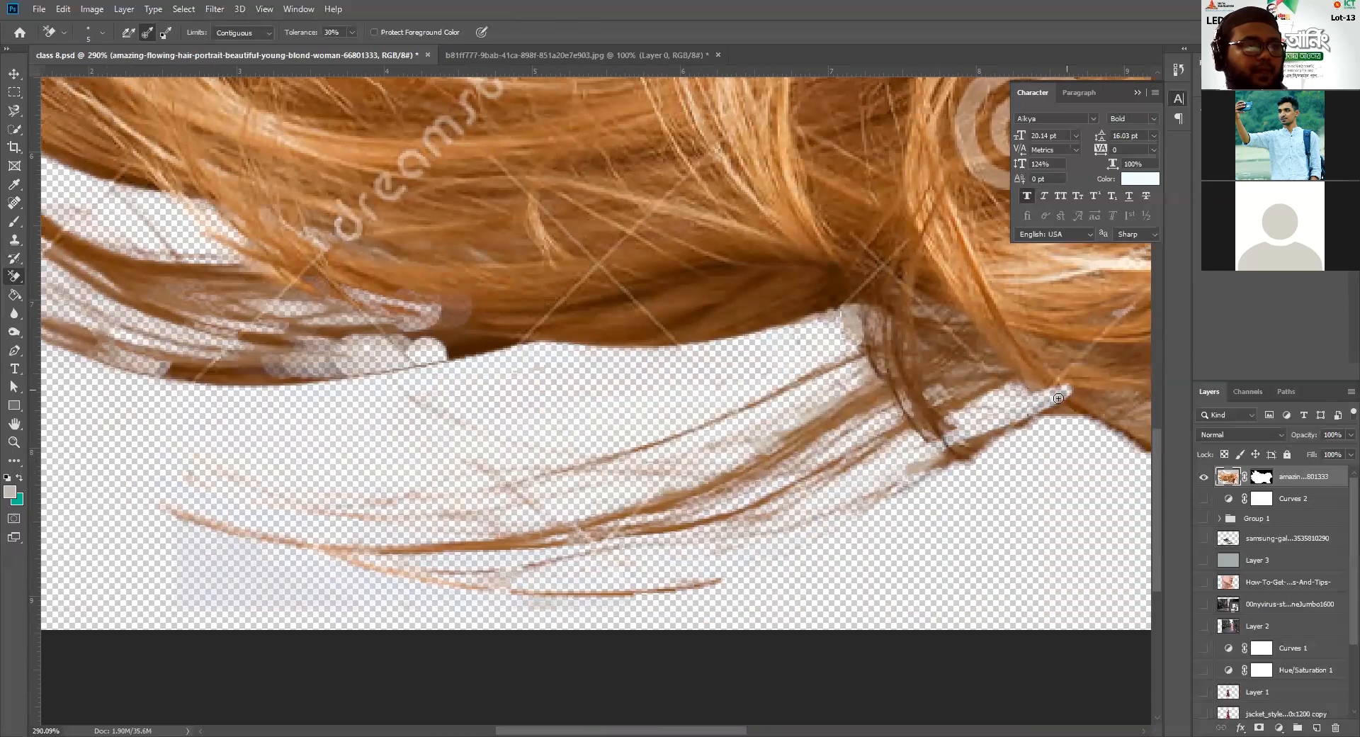
{"action": "key", "text": "ctrl+0"}
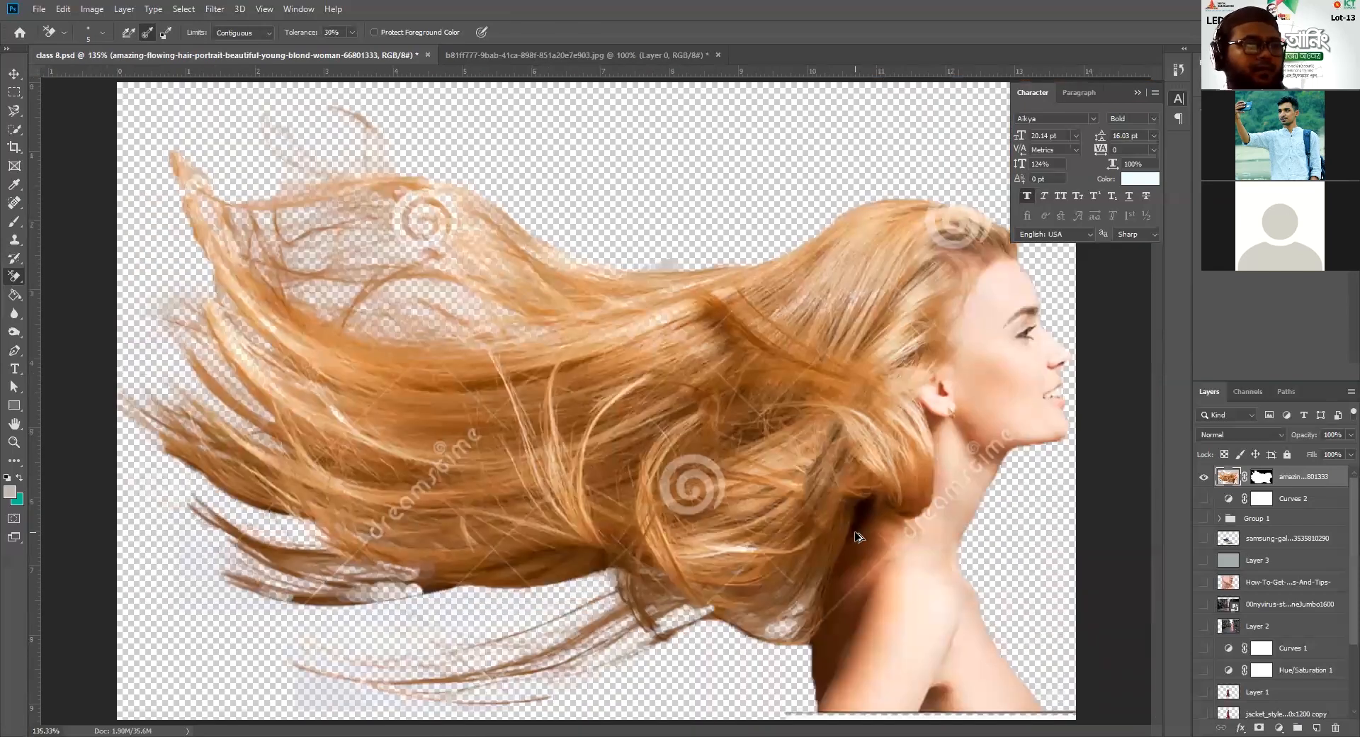
{"action": "scroll", "coordinate": [857, 537], "scroll_direction": "down", "scroll_amount": 5}
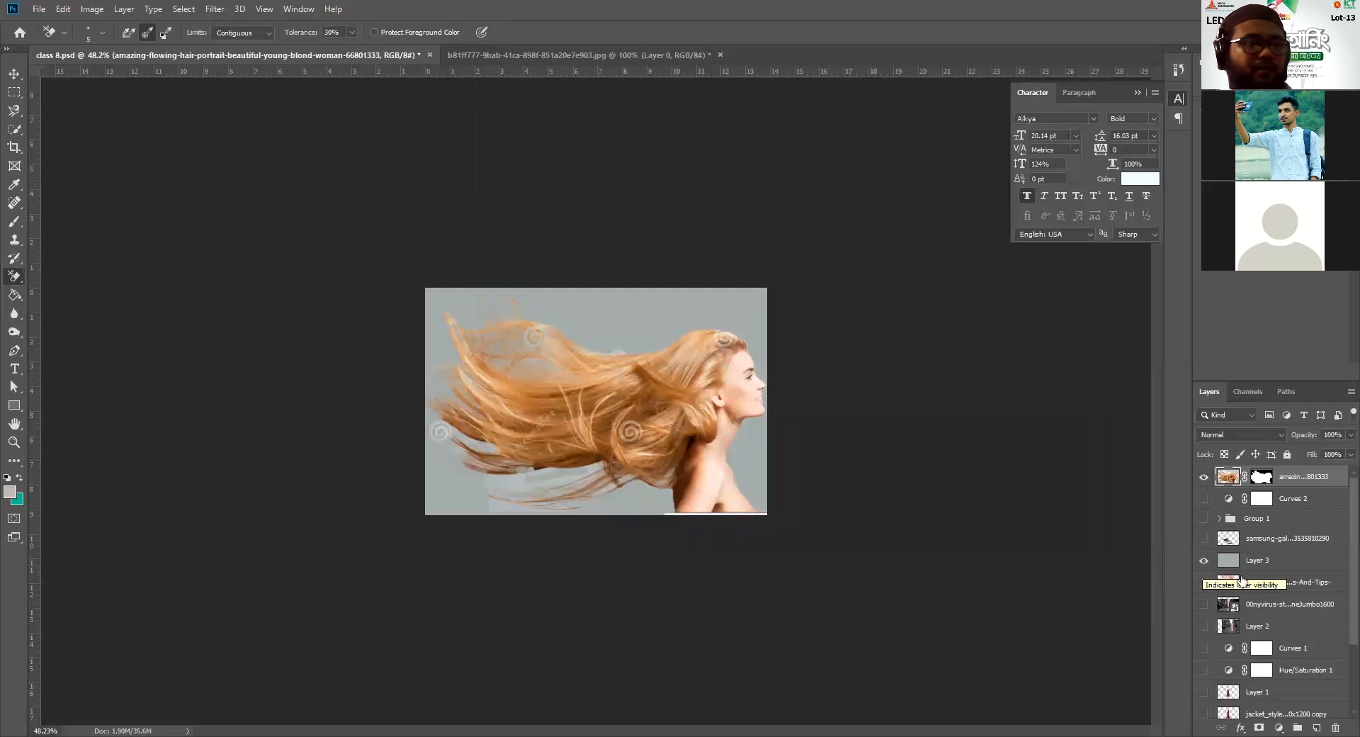
Step: Add a new layer directly above Layer 3 and fill it with the teal background color
{"action": "left_click", "coordinate": [1267, 566]}
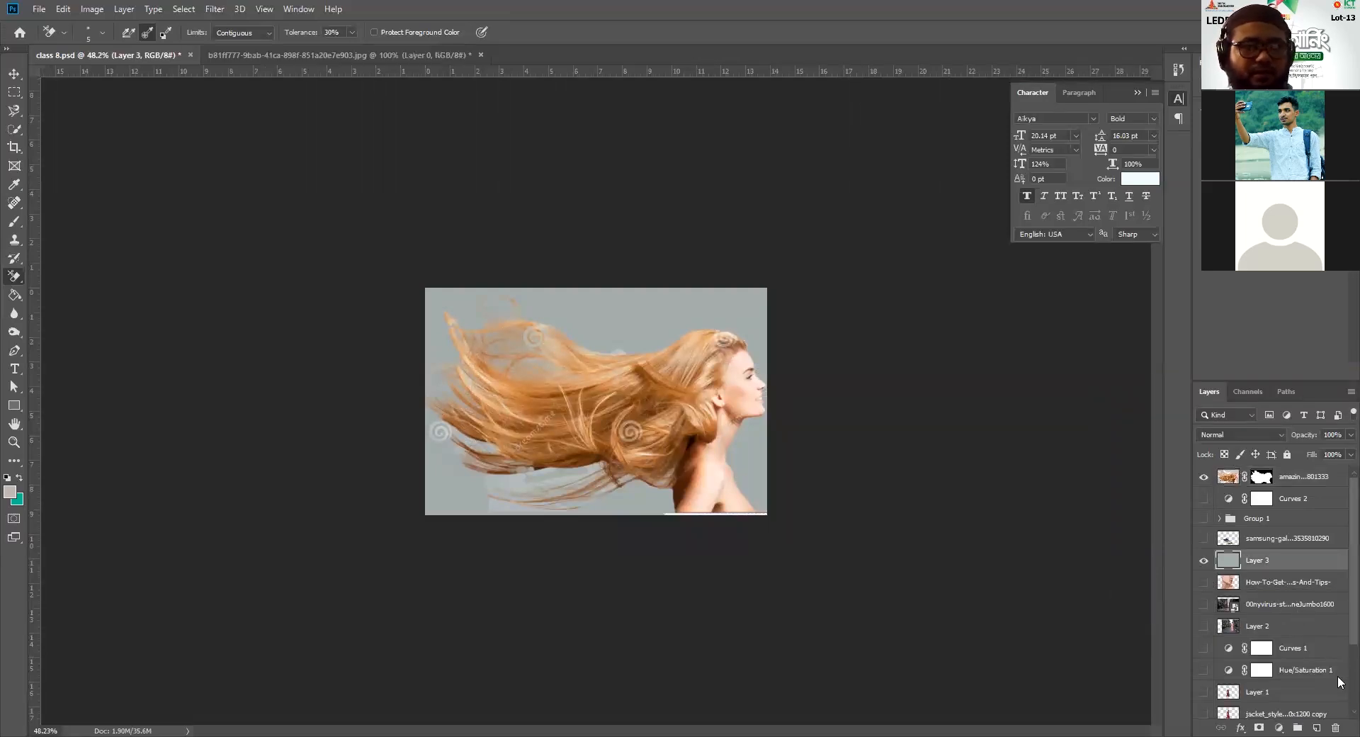
{"action": "left_click", "coordinate": [1316, 726]}
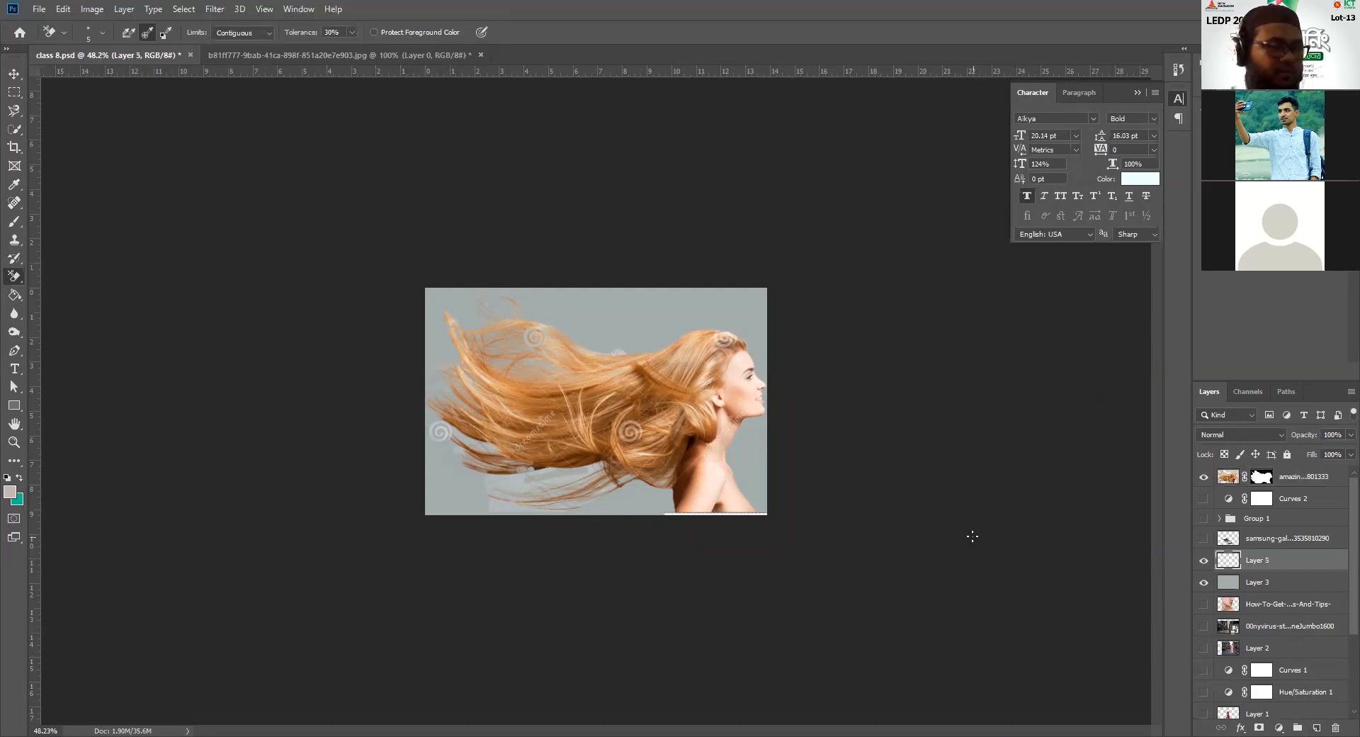
{"action": "key", "text": "ctrl+BackSpace"}
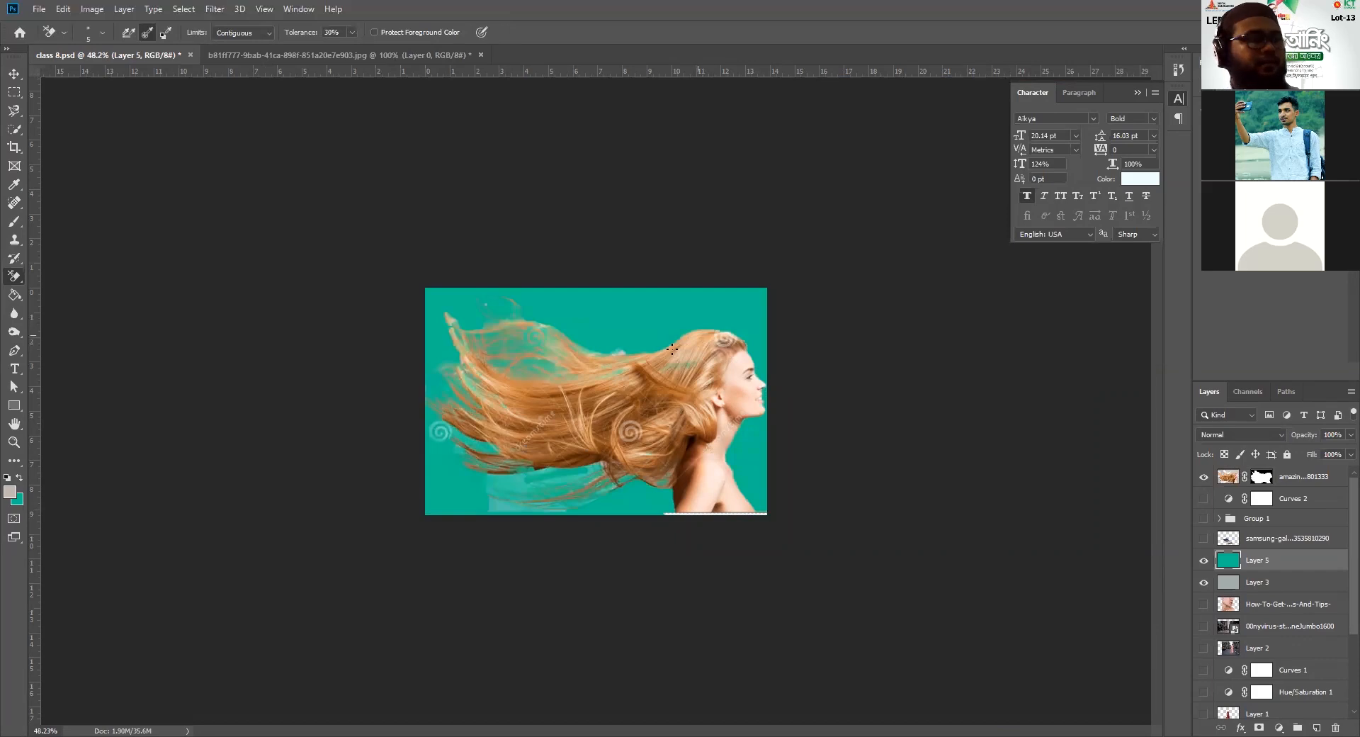
{"action": "scroll", "coordinate": [585, 368], "scroll_direction": "up", "scroll_amount": 4}
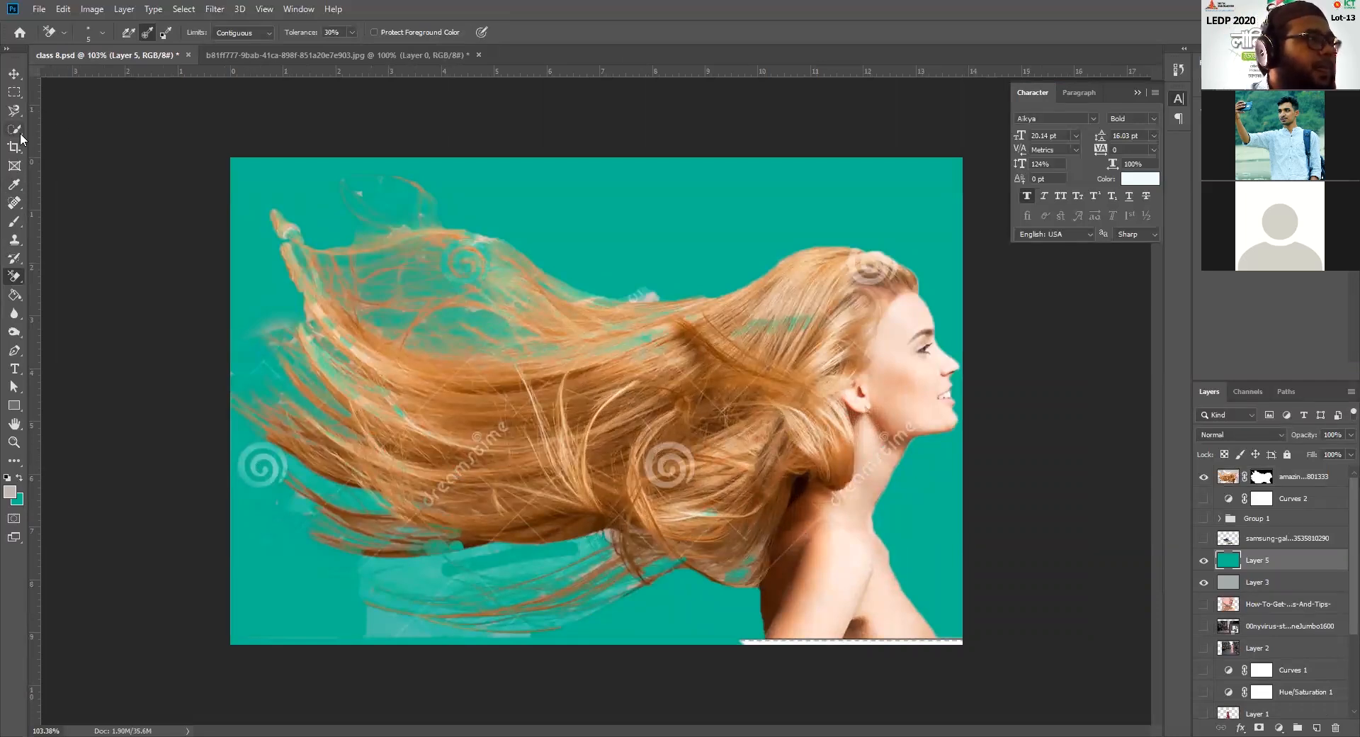
Step: Save class 8.psd and view the open iPhone image document before returning to class 8.psd
{"action": "left_click", "coordinate": [14, 76]}
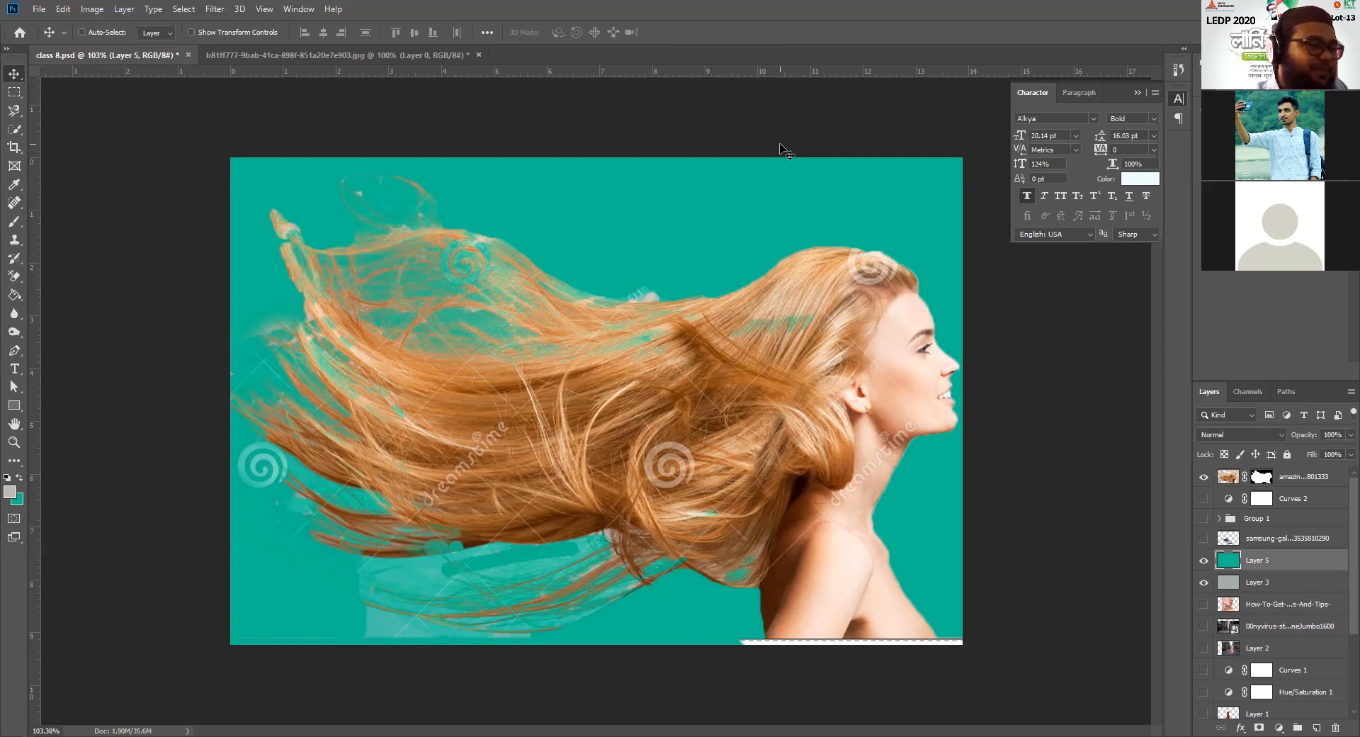
{"action": "key", "text": "ctrl+s"}
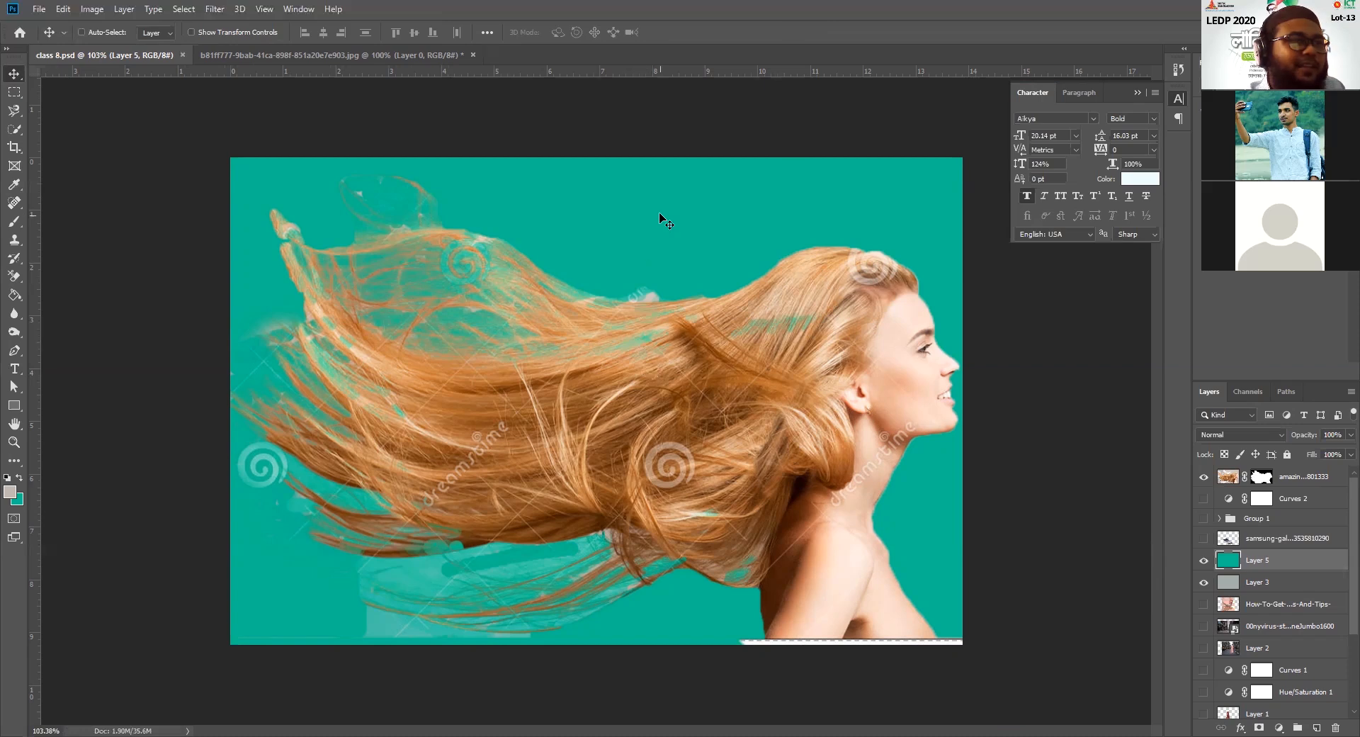
{"action": "left_click", "coordinate": [316, 53]}
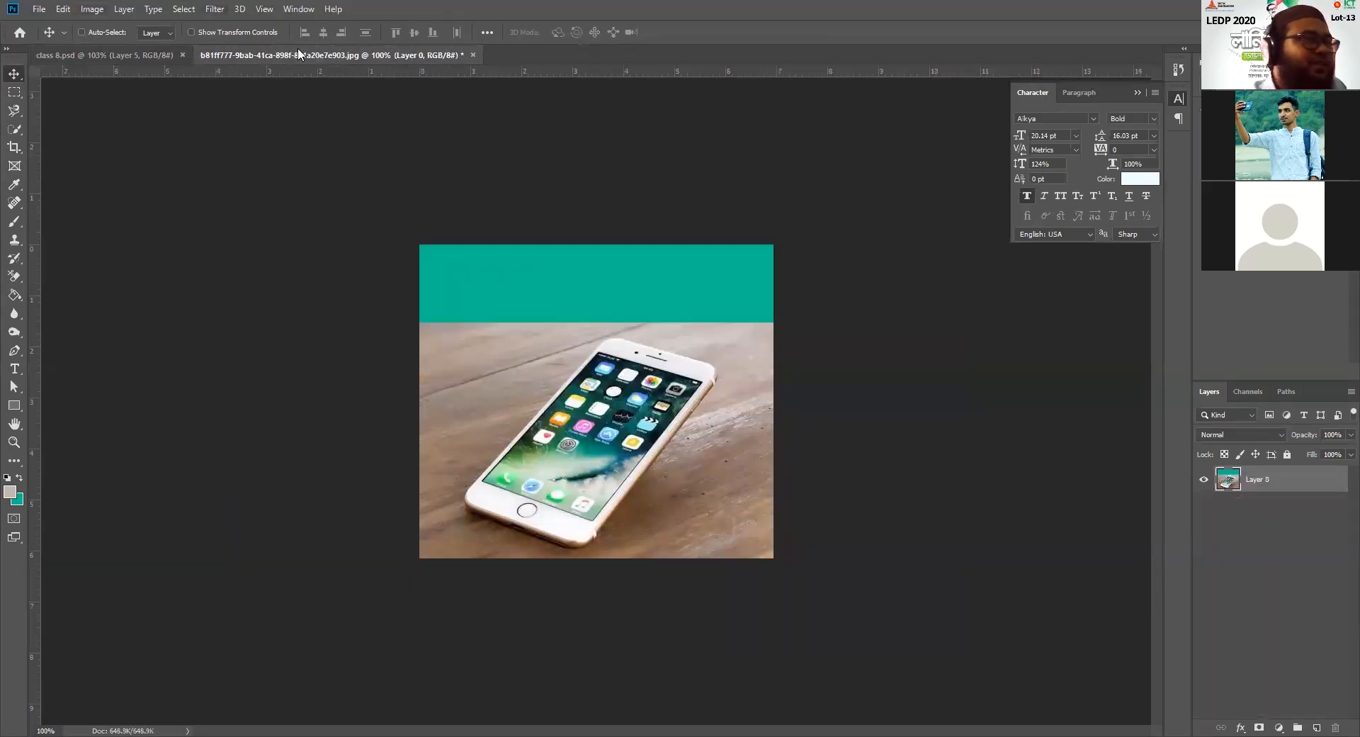
{"action": "left_click", "coordinate": [104, 52]}
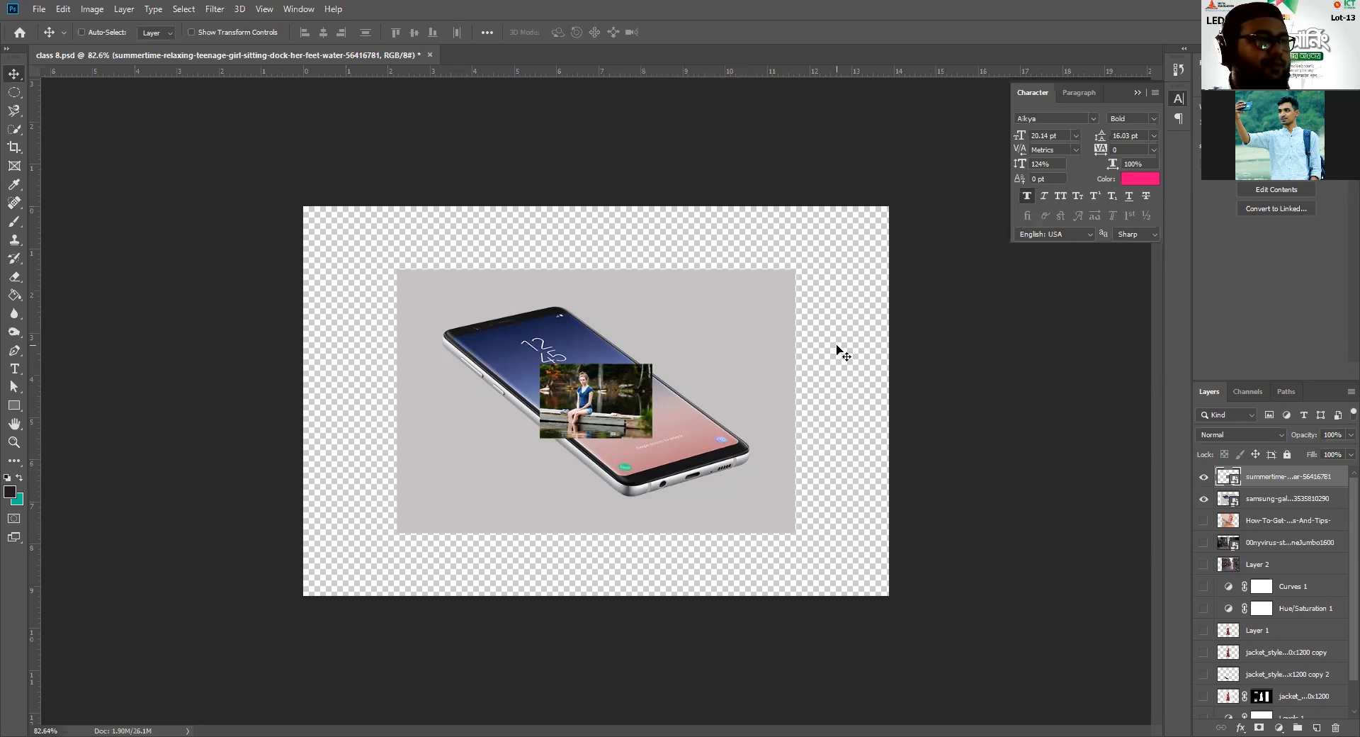
Step: Scale the Samsung phone layer to 147.56% so it covers the whole canvas
{"action": "key", "text": "ctrl"}
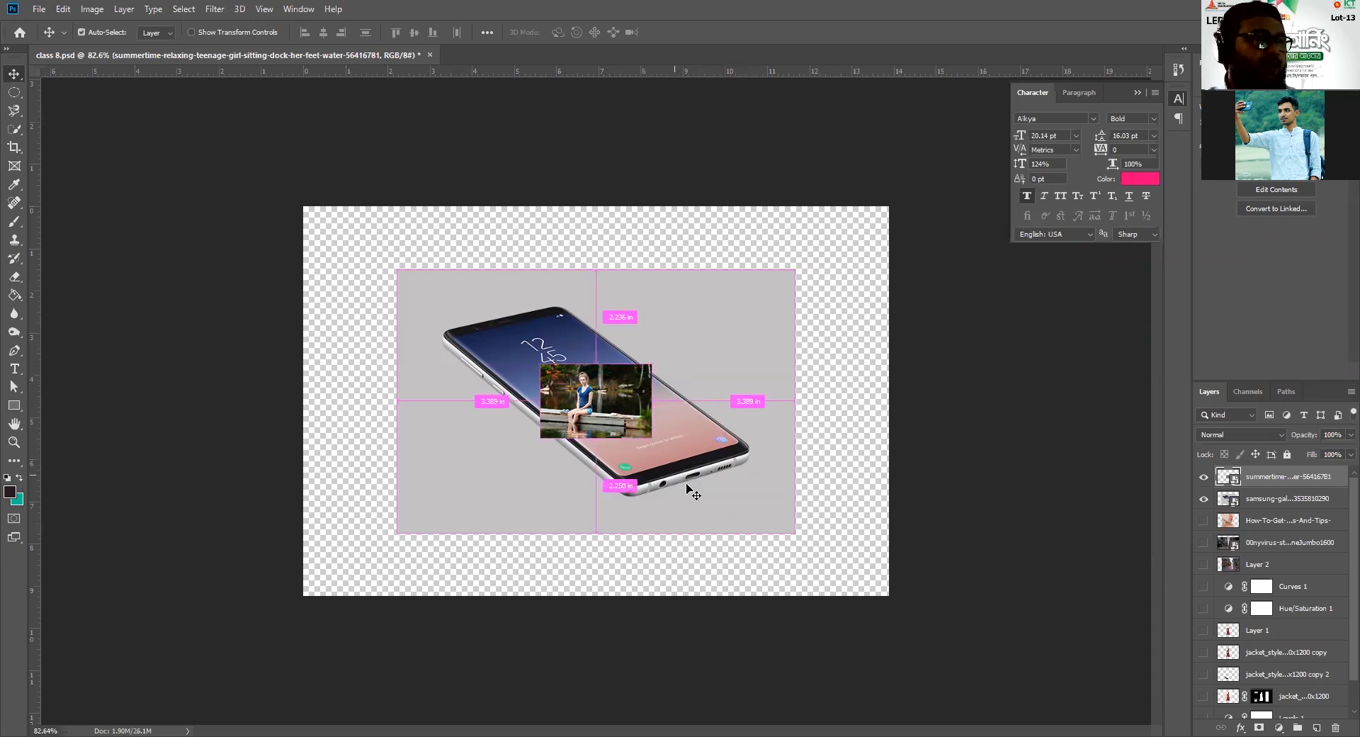
{"action": "left_click", "coordinate": [688, 486], "text": "ctrl"}
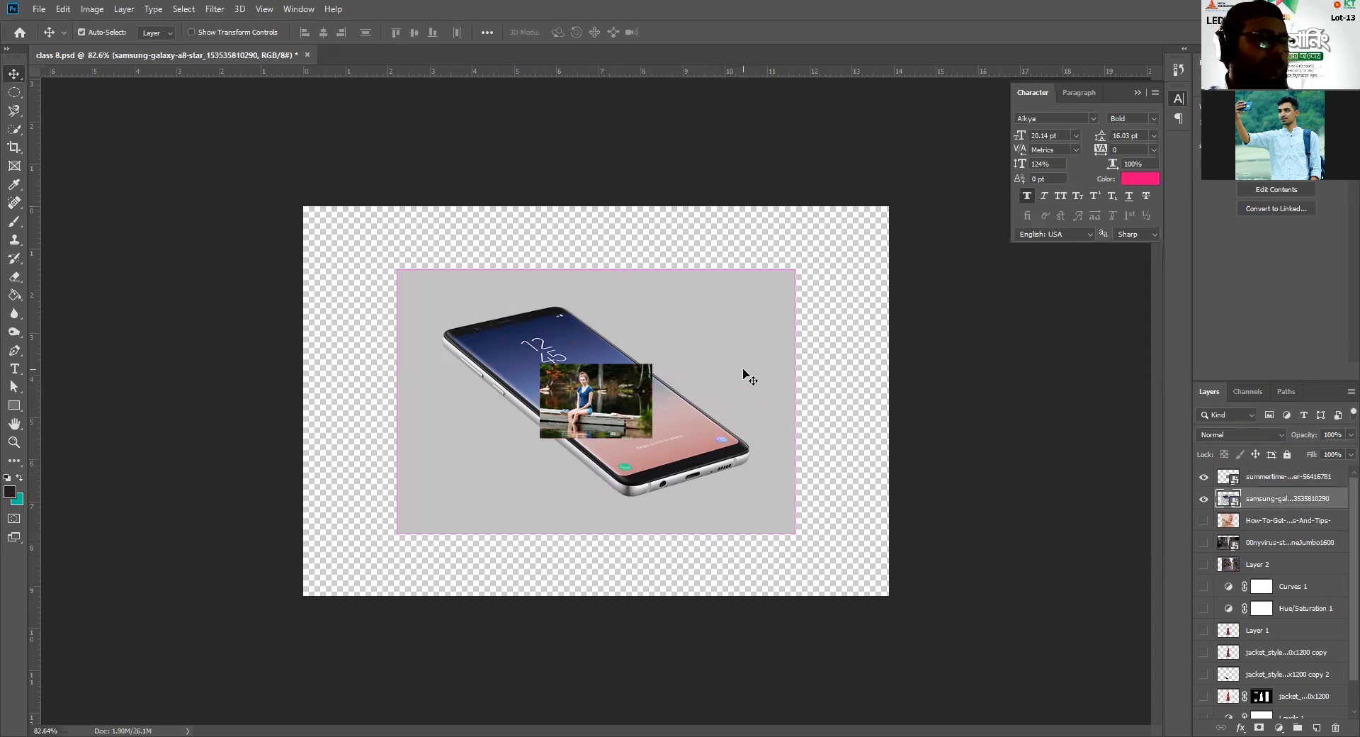
{"action": "key", "text": "ctrl+t"}
{"action": "left_click_drag", "start_coordinate": [596, 533], "coordinate": [594, 595]}
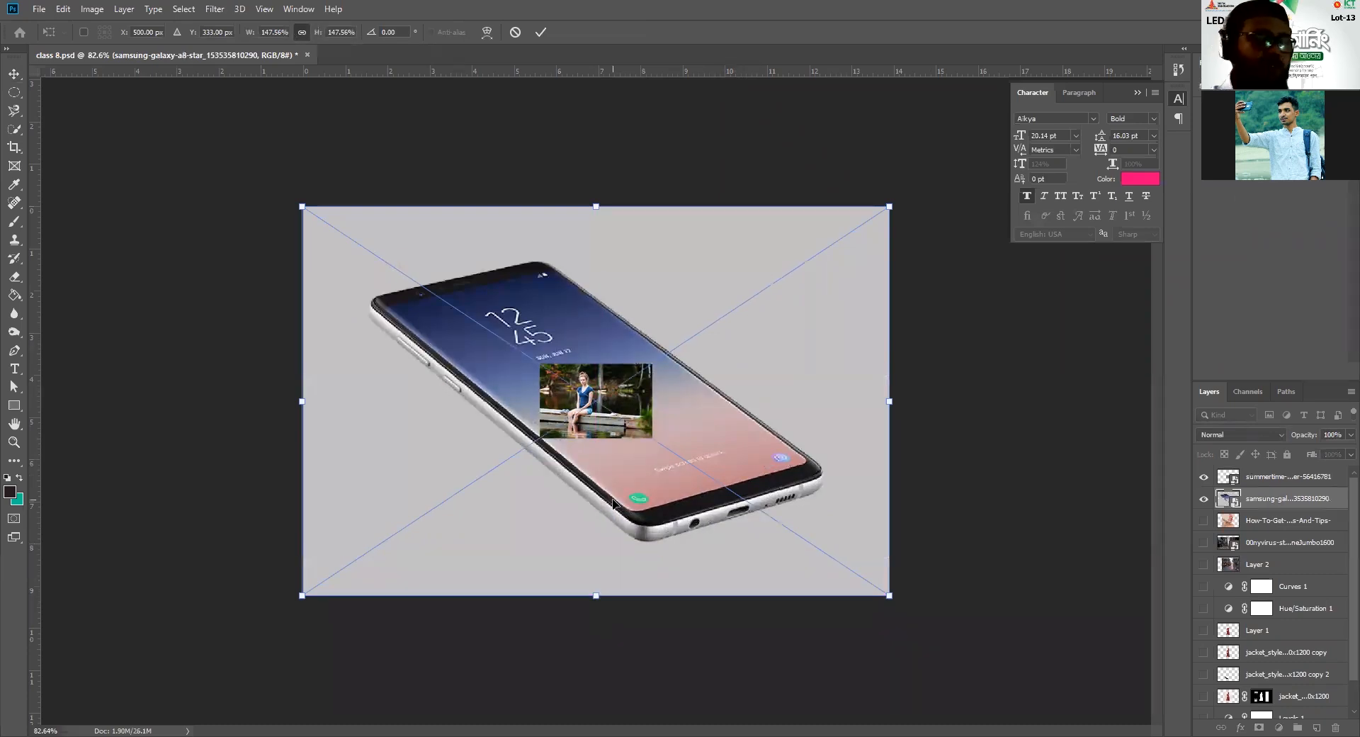
{"action": "key", "text": "Return"}
Step: Scale the photo of the girl on the dock to 523.62% and move it over the phone
{"action": "left_click", "coordinate": [628, 448], "text": "ctrl"}
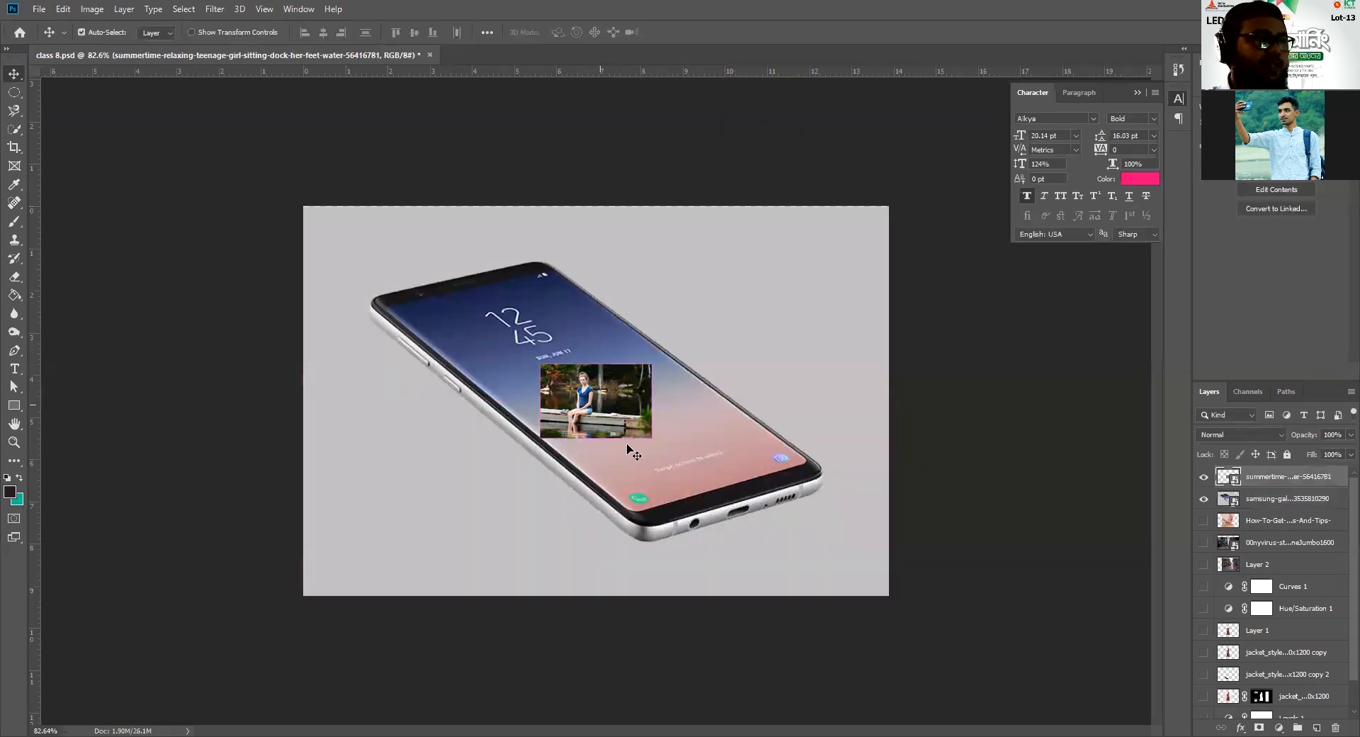
{"action": "key", "text": "ctrl"}
{"action": "key", "text": "ctrl+t"}
{"action": "left_click_drag", "start_coordinate": [595, 438], "coordinate": [618, 595]}
{"action": "left_click_drag", "start_coordinate": [621, 531], "coordinate": [634, 512]}
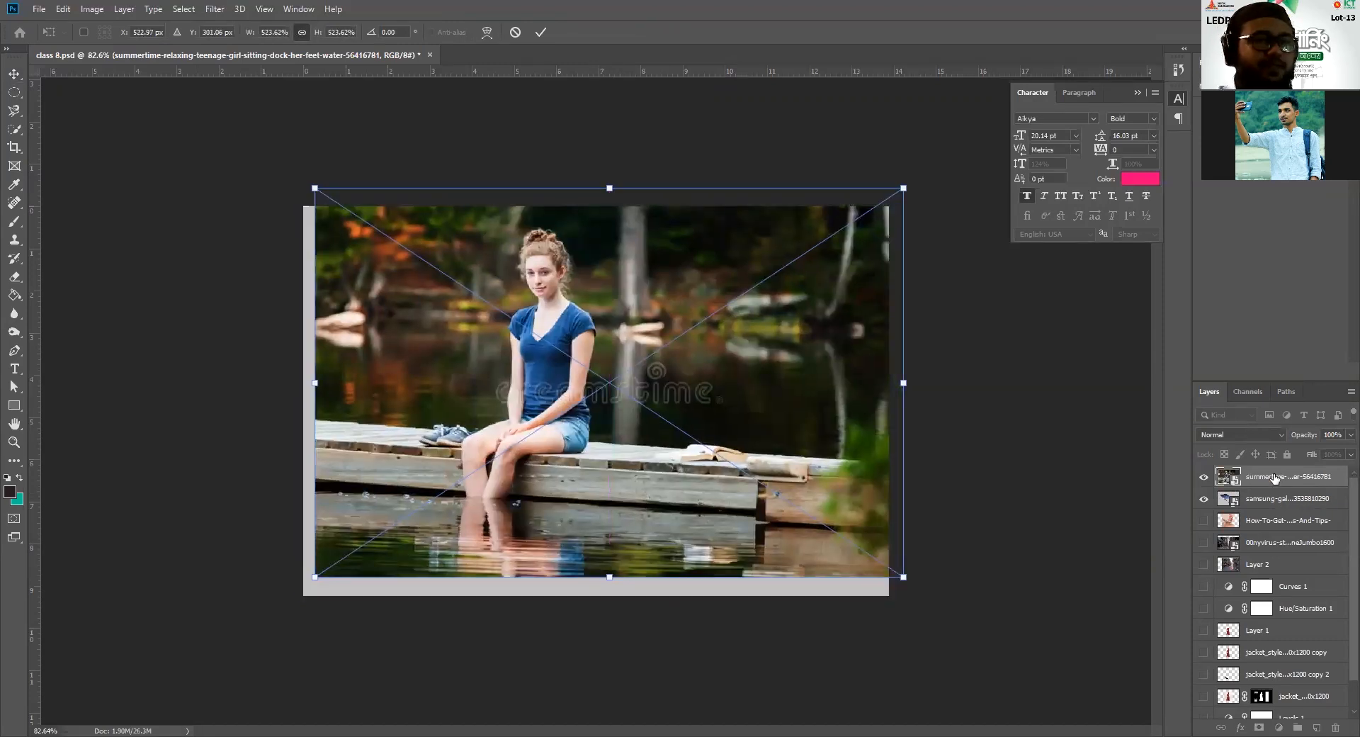
Step: Lower the dock photo layer's opacity to 60%
{"action": "left_click", "coordinate": [1301, 479]}
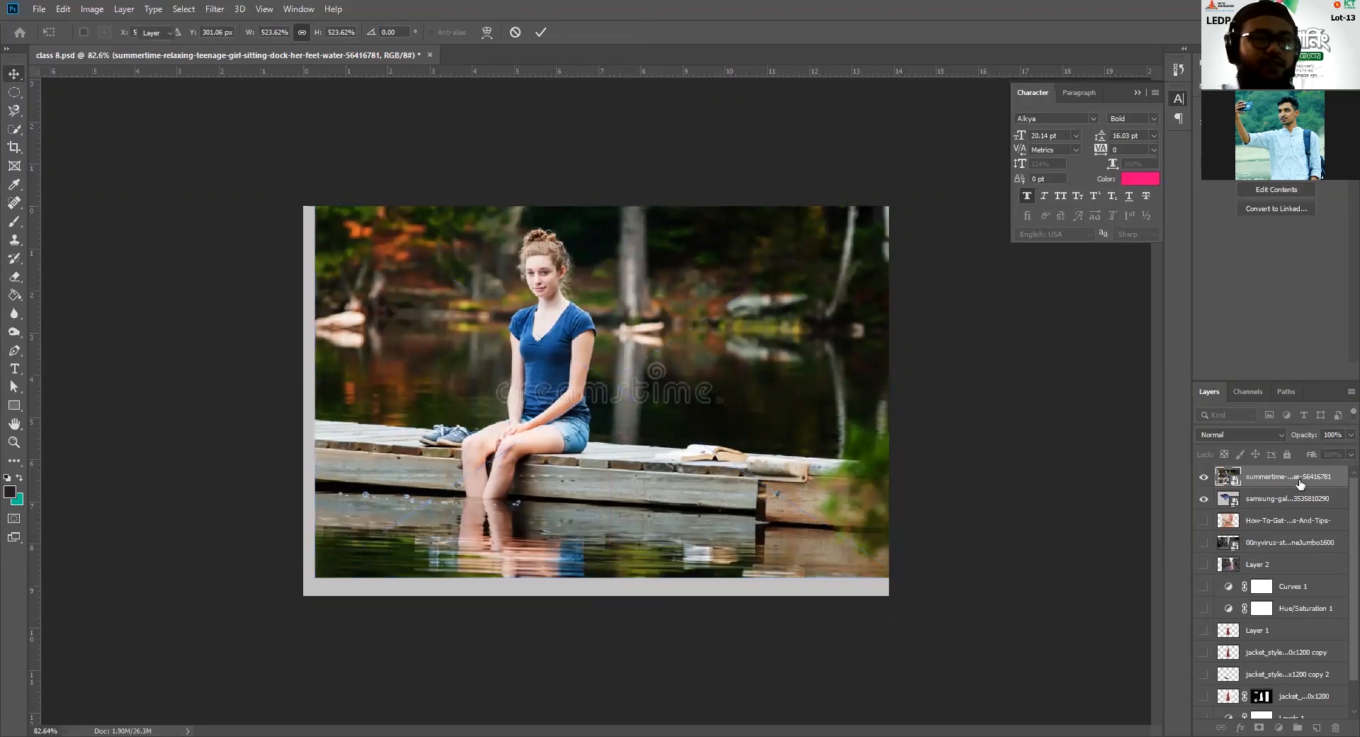
{"action": "left_click", "coordinate": [1350, 434]}
{"action": "left_click_drag", "start_coordinate": [1350, 451], "coordinate": [1324, 469]}
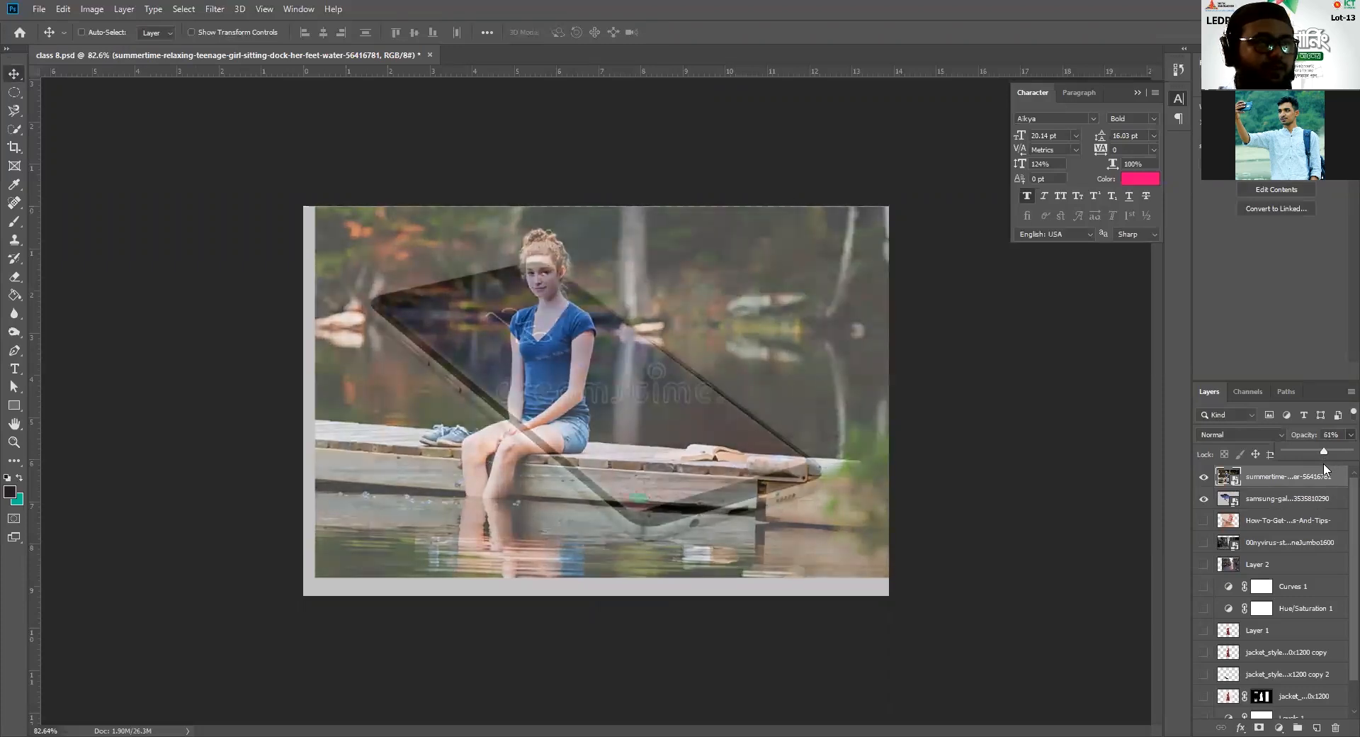
Step: Resize the semi-transparent dock photo to 490.26% and position it so the girl sits over the phone's screen
{"action": "key", "text": "ctrl"}
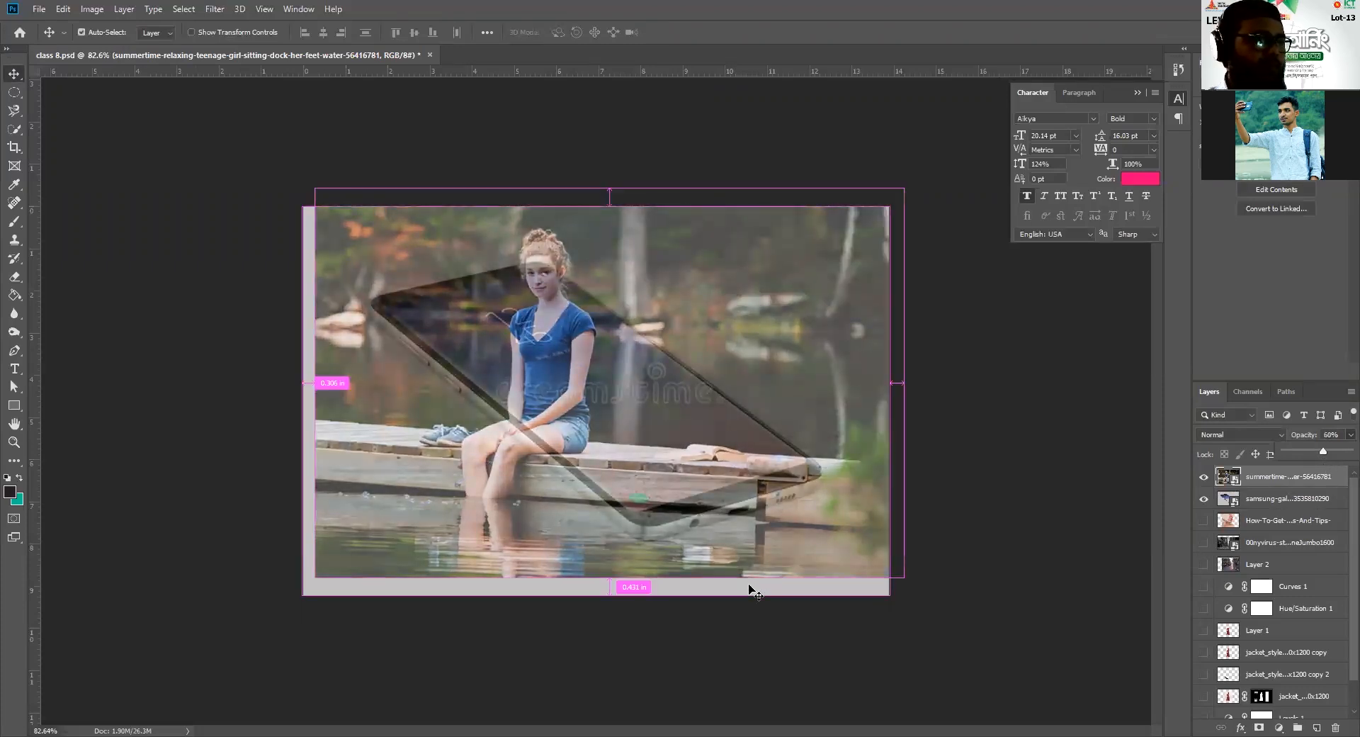
{"action": "key", "text": "ctrl+t"}
{"action": "left_click_drag", "start_coordinate": [901, 571], "coordinate": [774, 462]}
{"action": "left_click_drag", "start_coordinate": [728, 433], "coordinate": [743, 425]}
{"action": "left_click_drag", "start_coordinate": [768, 470], "coordinate": [811, 436]}
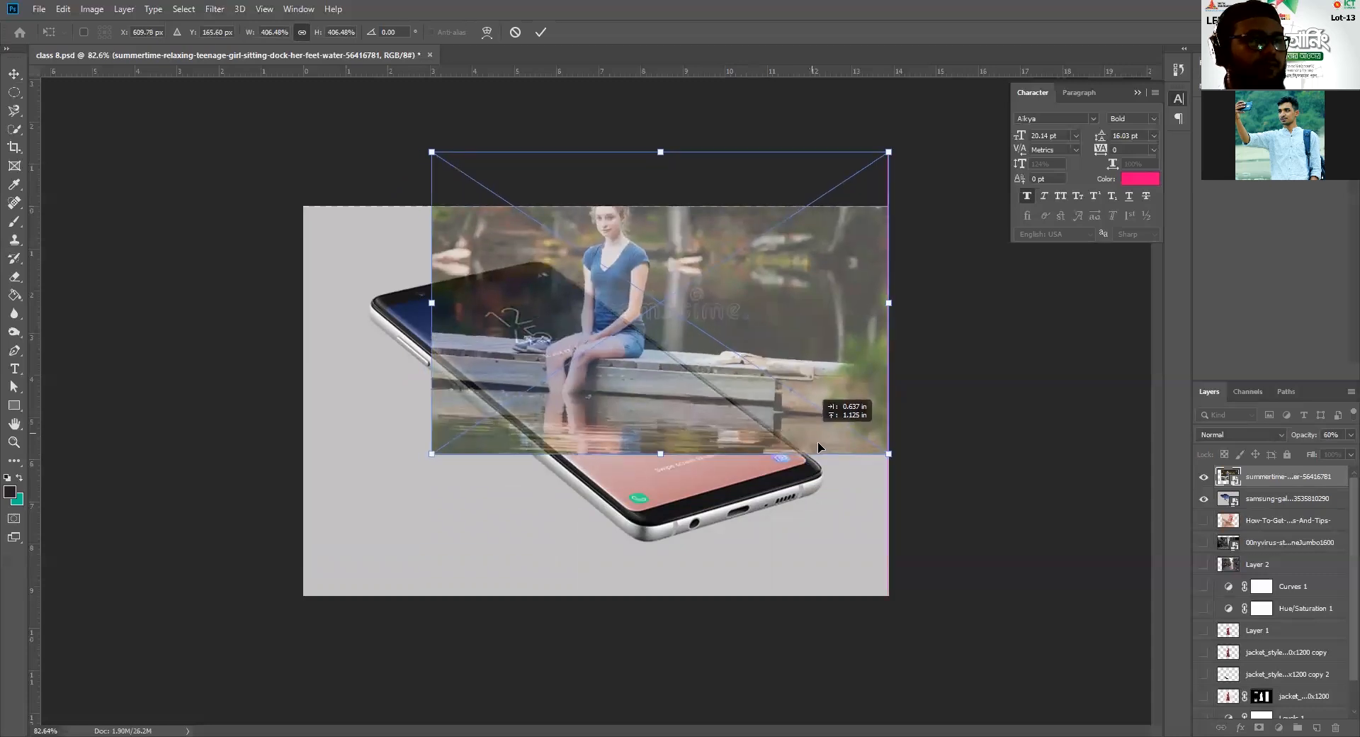
{"action": "left_click_drag", "start_coordinate": [670, 455], "coordinate": [674, 486]}
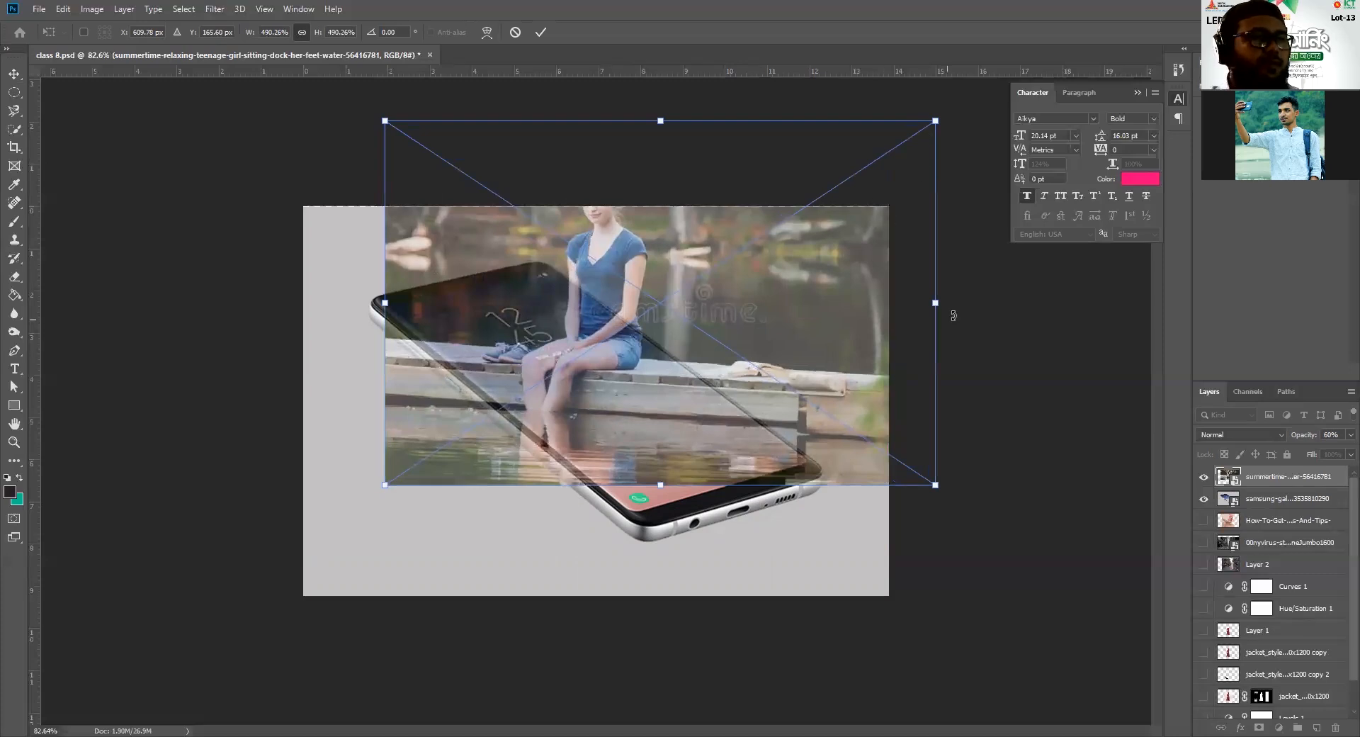
{"action": "left_click_drag", "start_coordinate": [822, 301], "coordinate": [803, 354]}
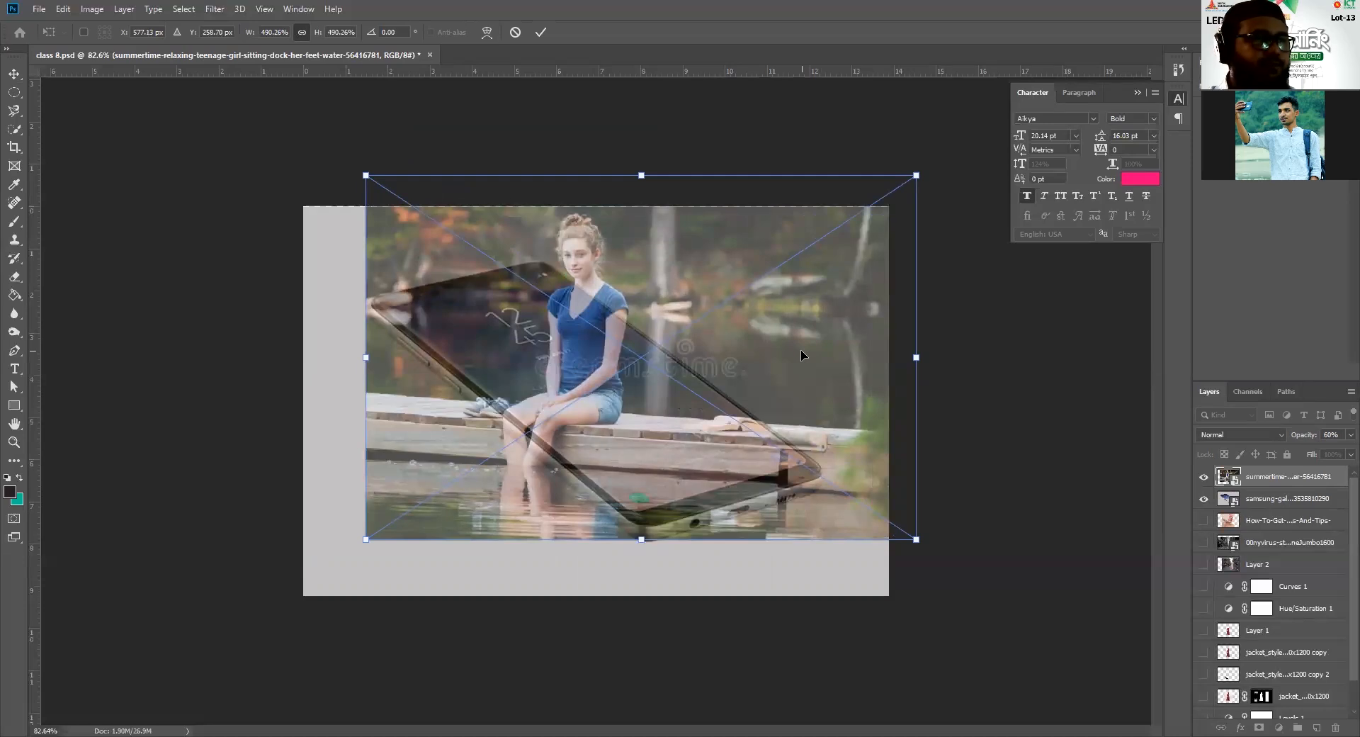
{"action": "key", "text": "Return"}
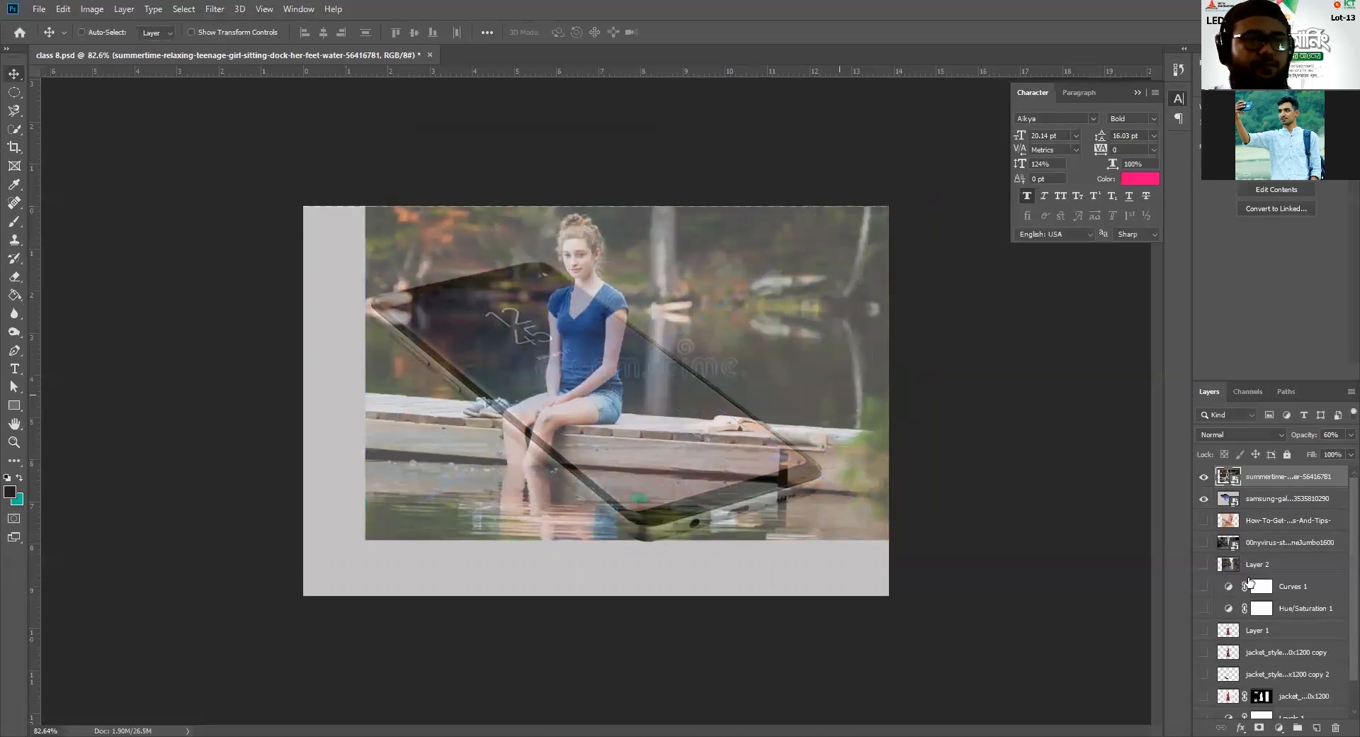
Step: Hide the dock photo layer and select the grey background around the phone with the Quick Selection tool
{"action": "left_click", "coordinate": [1205, 479]}
{"action": "left_click", "coordinate": [693, 465], "text": "ctrl"}
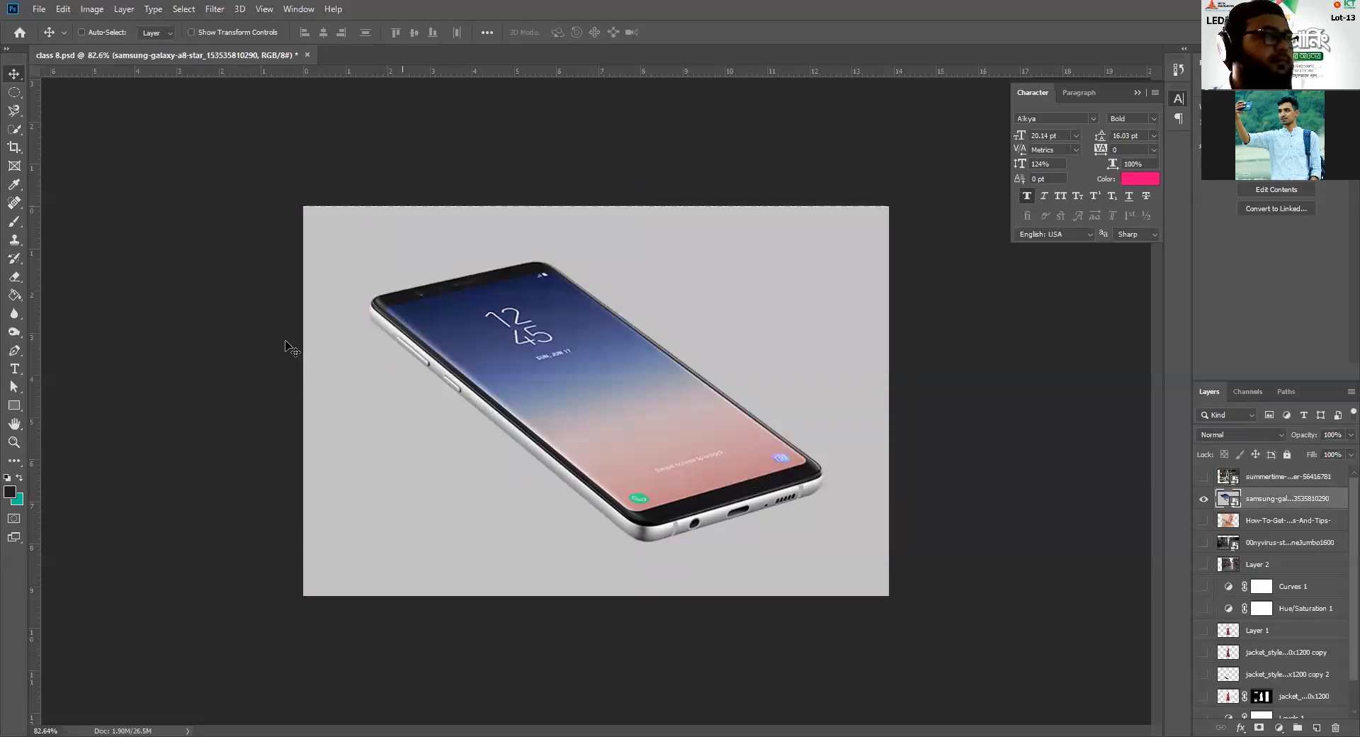
{"action": "left_click", "coordinate": [14, 110]}
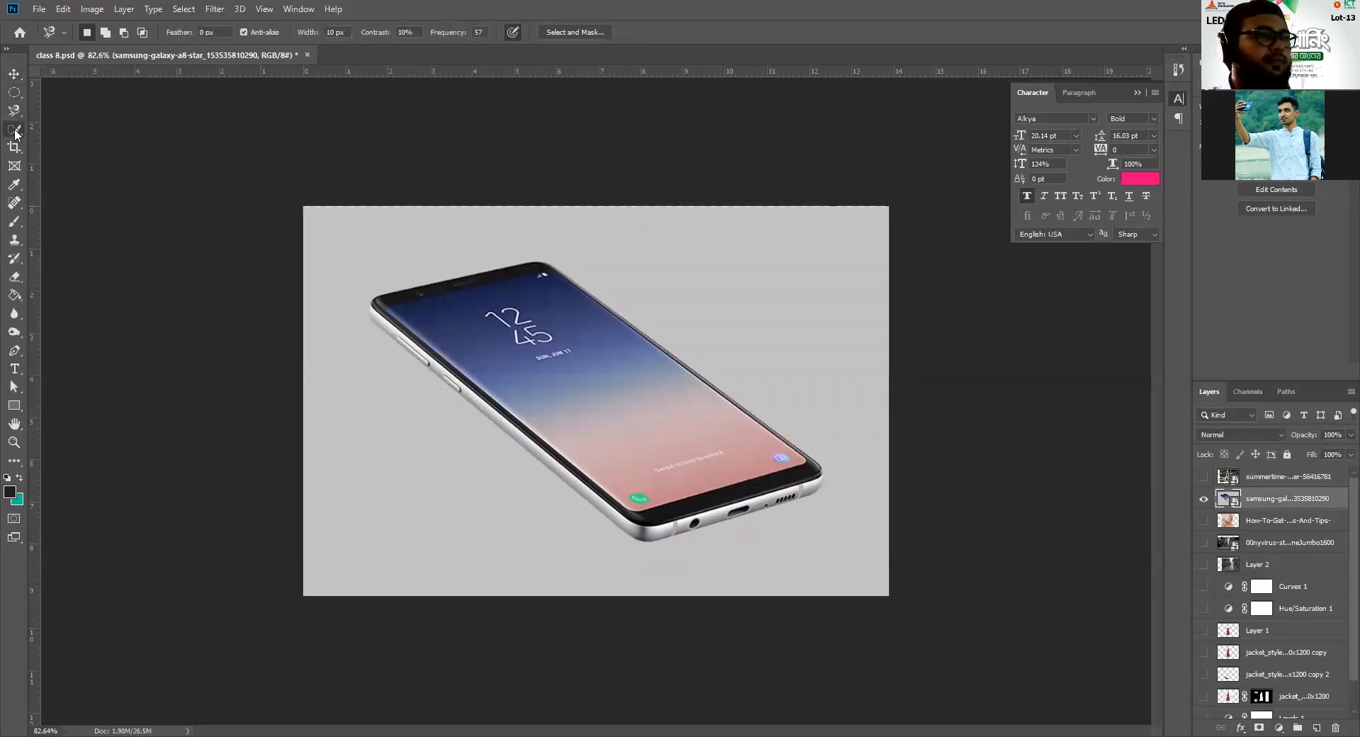
{"action": "key", "text": "w"}
{"action": "mouse_move", "coordinate": [546, 403]}
{"action": "left_mouse_down"}
{"action": "mouse_move", "coordinate": [595, 454]}
{"action": "mouse_move", "coordinate": [540, 509]}
{"action": "left_mouse_up"}
{"action": "key", "text": "ctrl+d"}
{"action": "mouse_move", "coordinate": [326, 281]}
{"action": "left_mouse_down"}
{"action": "mouse_move", "coordinate": [483, 544]}
{"action": "mouse_move", "coordinate": [635, 577]}
{"action": "mouse_move", "coordinate": [844, 409]}
{"action": "mouse_move", "coordinate": [549, 253]}
{"action": "left_mouse_up"}
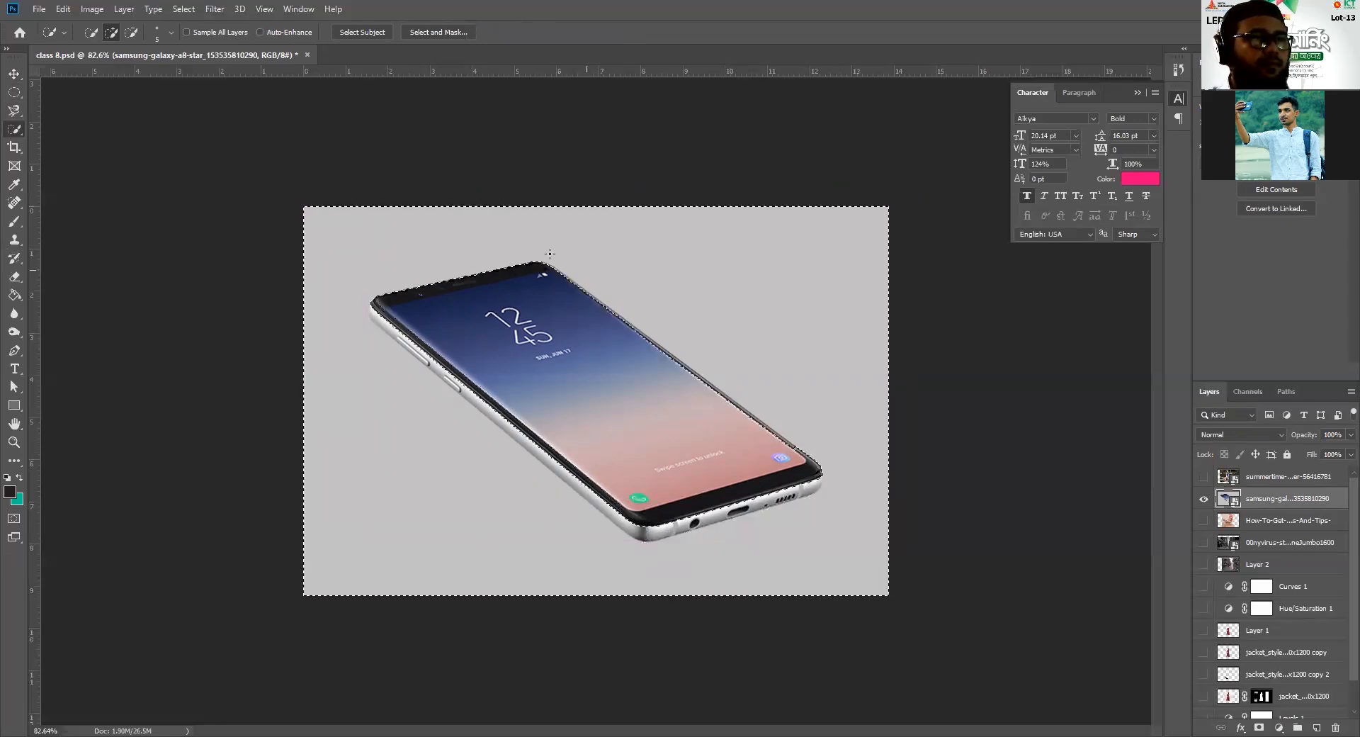
Step: Refine the background selection along the phone's silver side, lower edge and upper corners with the Quick Selection tool, leaving the phone out
{"action": "scroll", "coordinate": [549, 428], "scroll_direction": "up", "scroll_amount": 2}
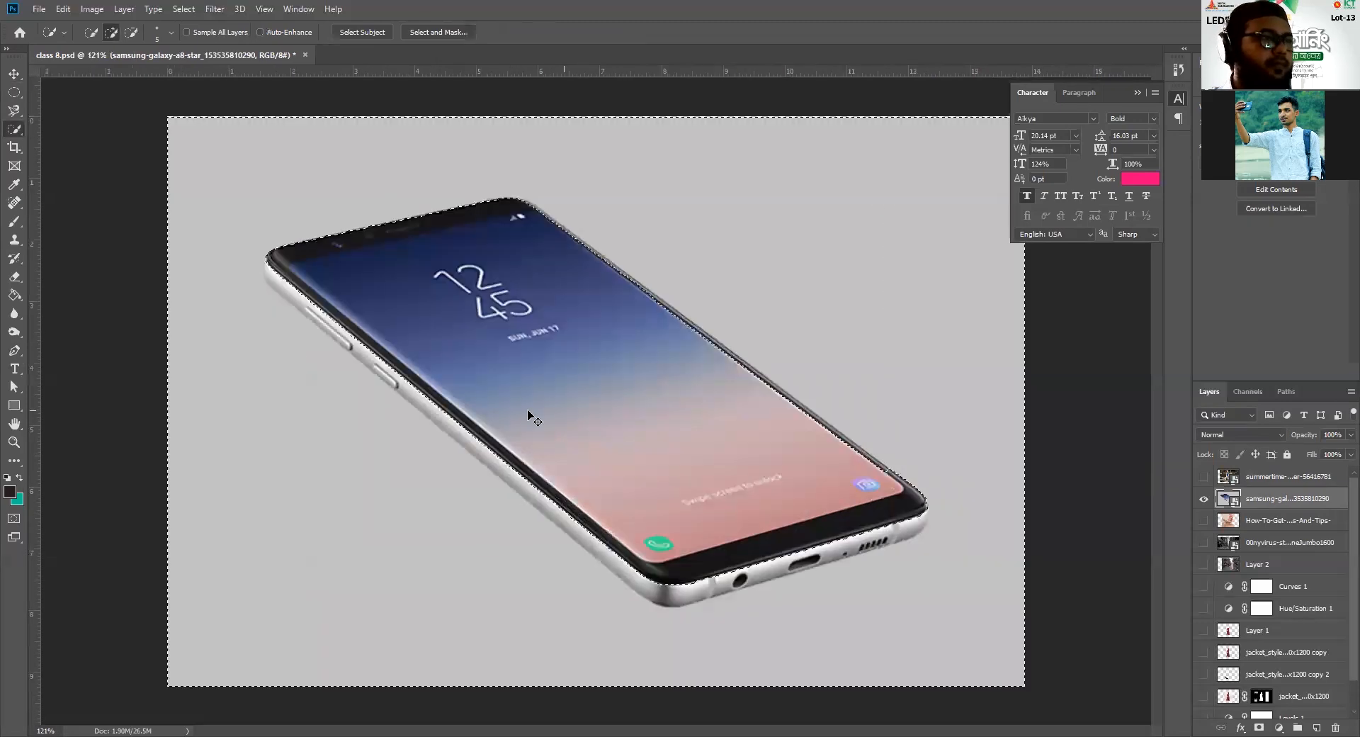
{"action": "scroll", "coordinate": [540, 410], "scroll_direction": "up", "scroll_amount": 1}
{"action": "scroll", "coordinate": [541, 414], "scroll_direction": "down", "scroll_amount": 2}
{"action": "scroll", "coordinate": [428, 410], "scroll_direction": "up", "scroll_amount": 2}
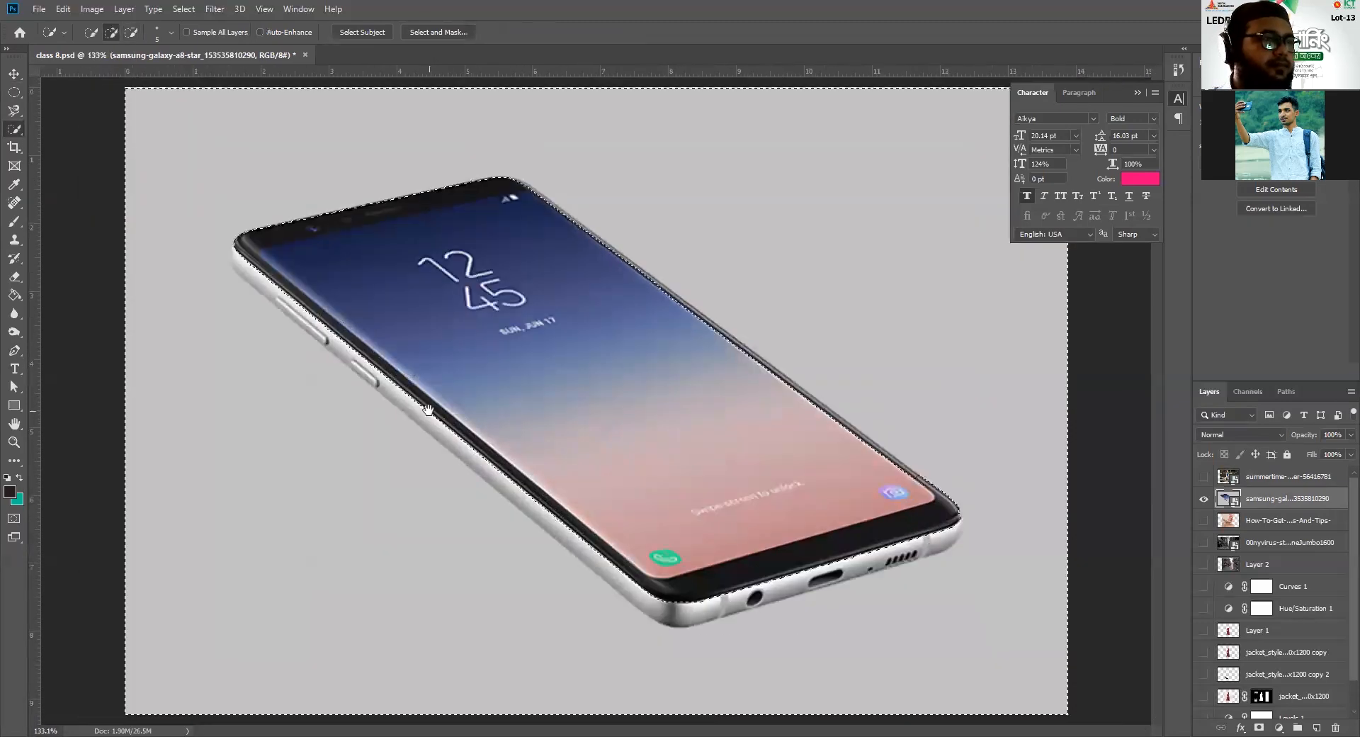
{"action": "key", "text": "alt"}
{"action": "mouse_move", "coordinate": [387, 403]}
{"action": "left_mouse_down"}
{"action": "mouse_move", "coordinate": [439, 420]}
{"action": "mouse_move", "coordinate": [520, 508]}
{"action": "left_mouse_up"}
{"action": "mouse_move", "coordinate": [603, 582]}
{"action": "left_mouse_down"}
{"action": "mouse_move", "coordinate": [796, 600]}
{"action": "mouse_move", "coordinate": [889, 560]}
{"action": "left_mouse_up"}
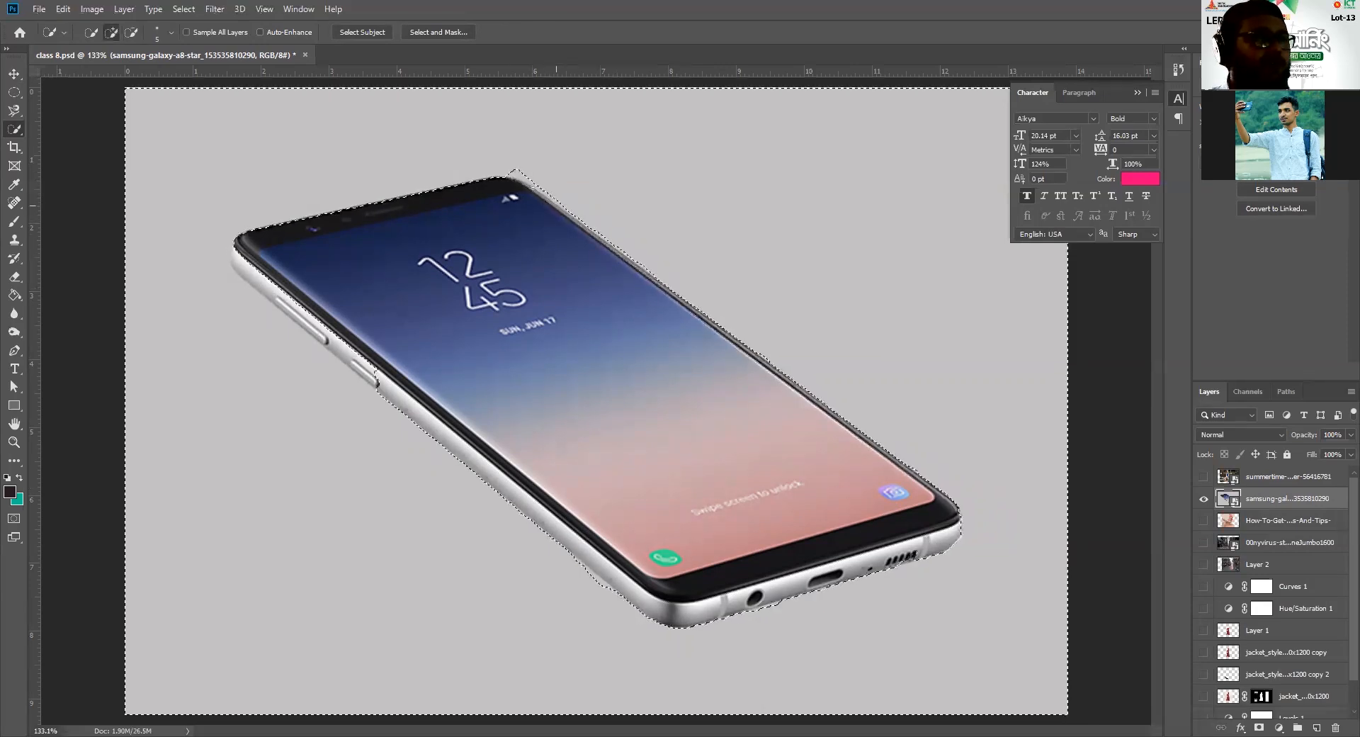
{"action": "left_click_drag", "start_coordinate": [521, 171], "coordinate": [543, 185]}
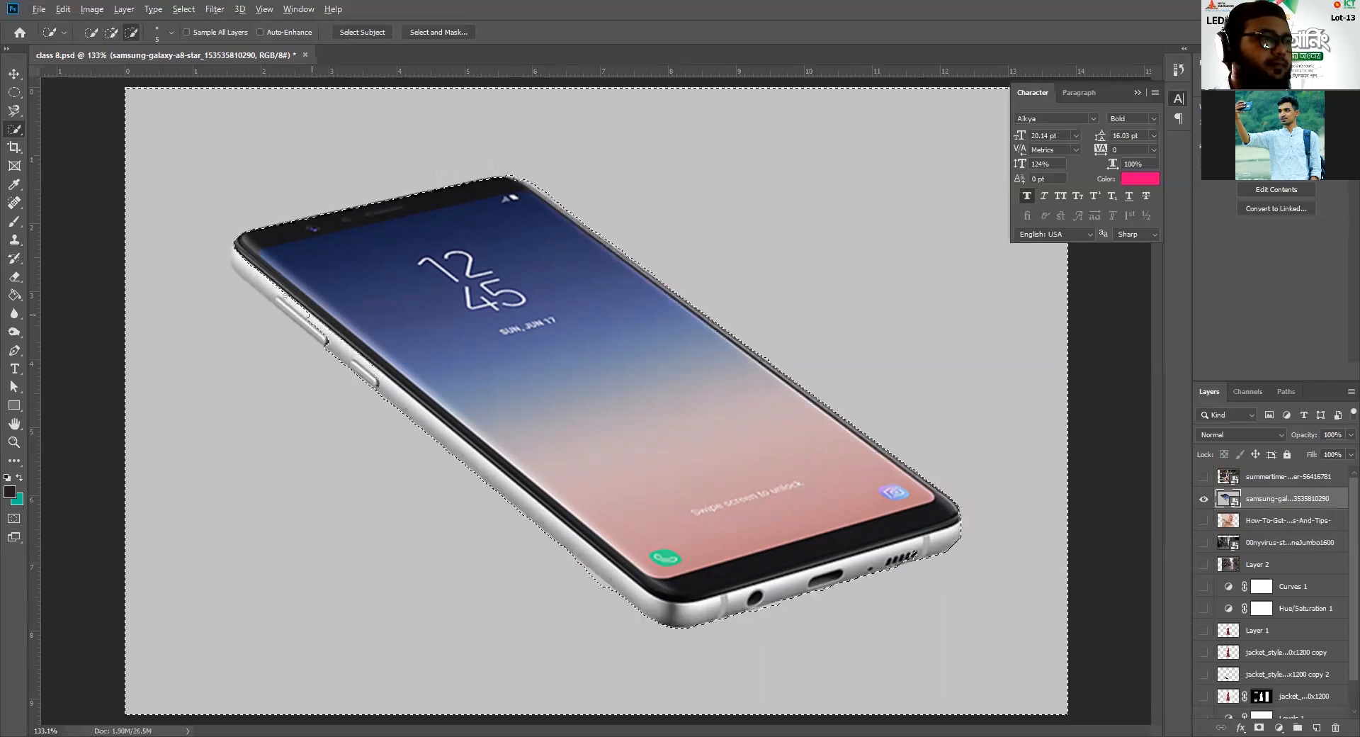
{"action": "scroll", "coordinate": [342, 344], "scroll_direction": "up", "scroll_amount": 5}
{"action": "mouse_move", "coordinate": [337, 371]}
{"action": "left_mouse_down"}
{"action": "mouse_move", "coordinate": [659, 575]}
{"action": "mouse_move", "coordinate": [418, 343]}
{"action": "mouse_move", "coordinate": [443, 401]}
{"action": "mouse_move", "coordinate": [497, 439]}
{"action": "mouse_move", "coordinate": [404, 301]}
{"action": "left_mouse_up"}
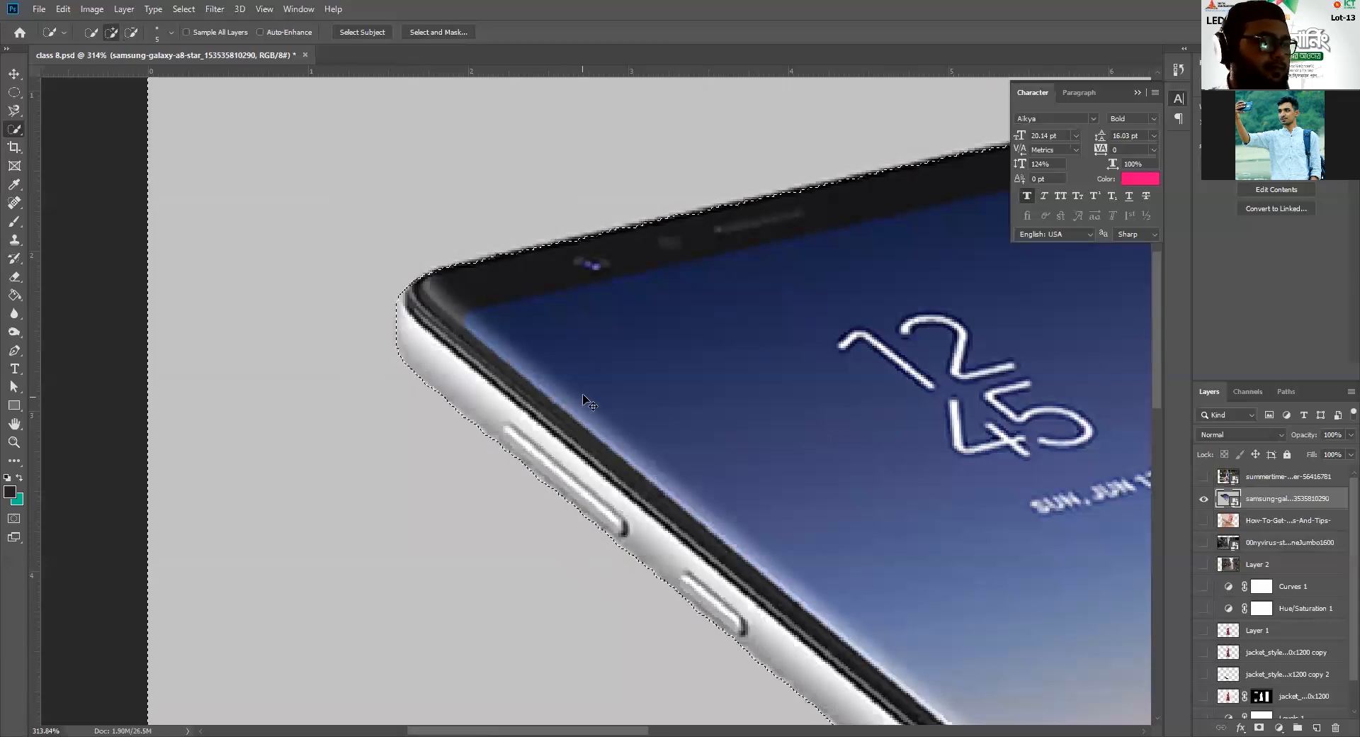
Step: Try to delete the selected grey background from the phone's smart object layer
{"action": "key", "text": "ctrl+0"}
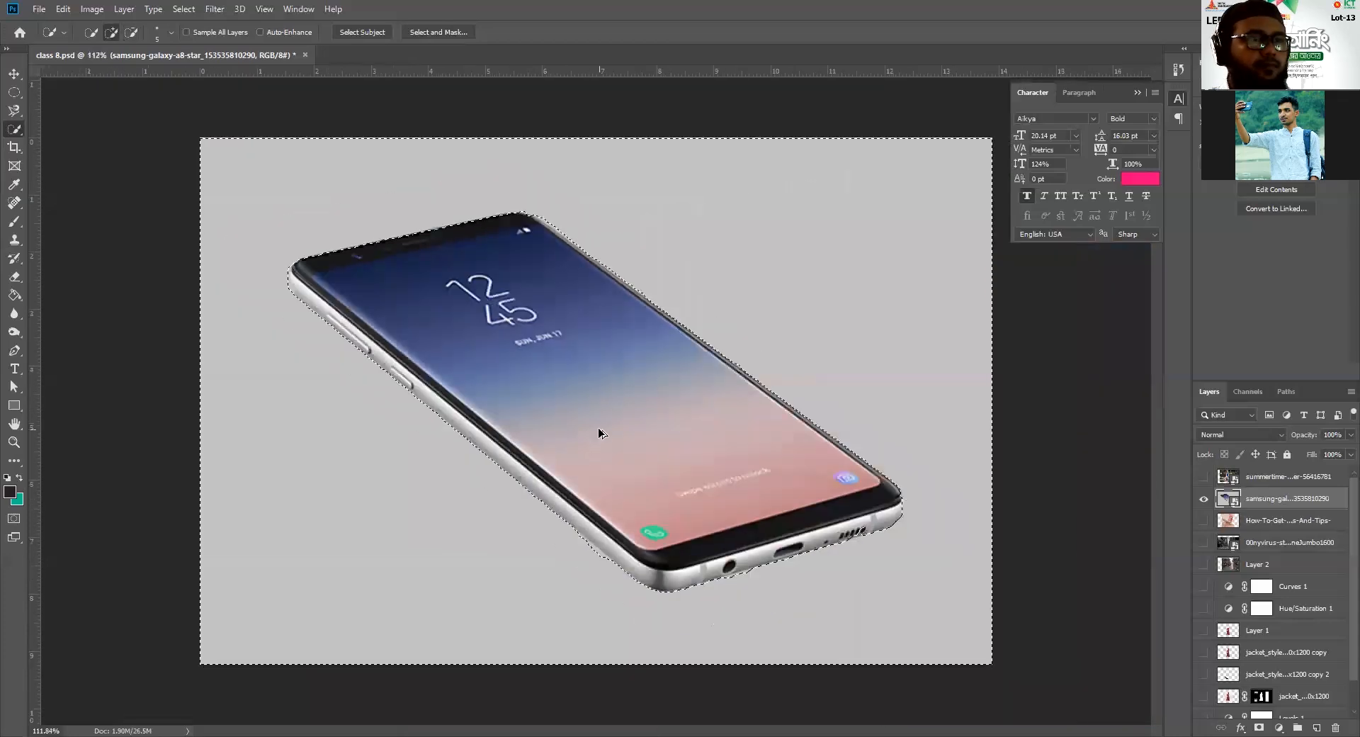
{"action": "scroll", "coordinate": [598, 427], "scroll_direction": "down", "scroll_amount": 2}
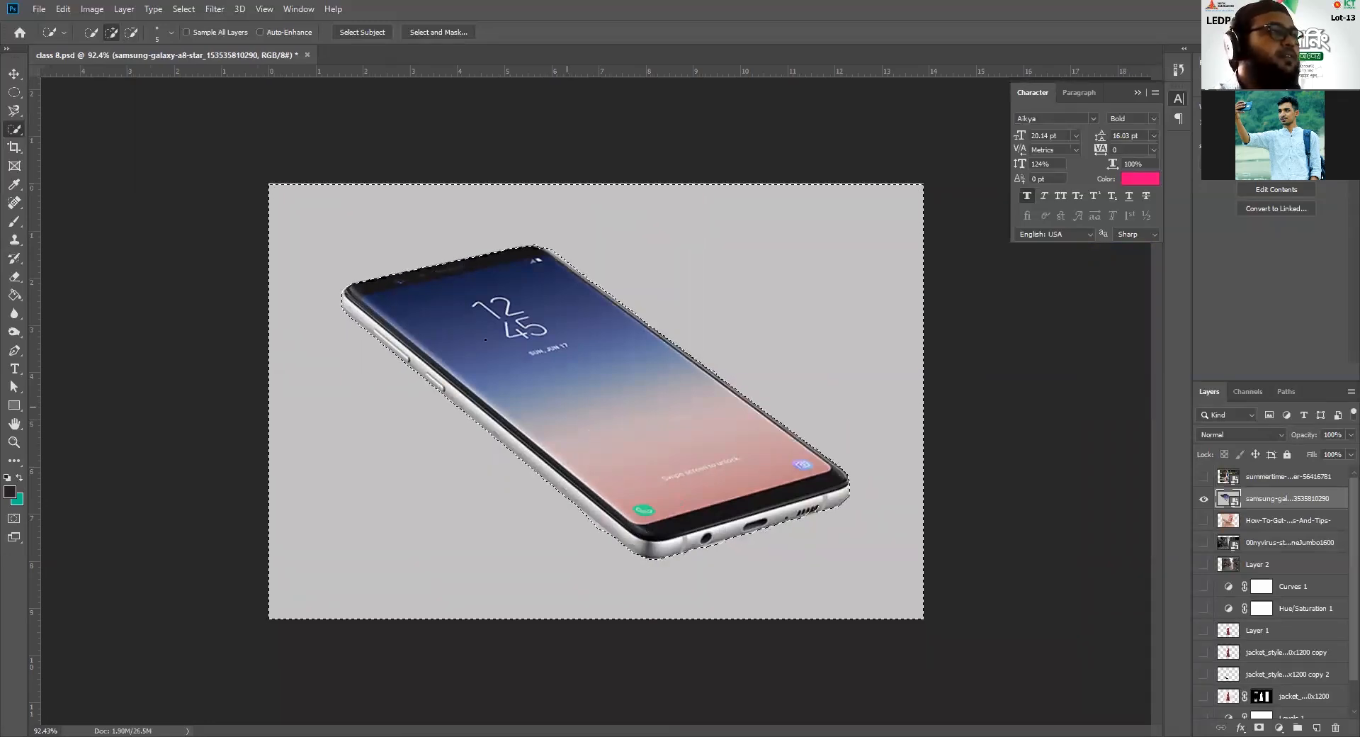
{"action": "key", "text": "m"}
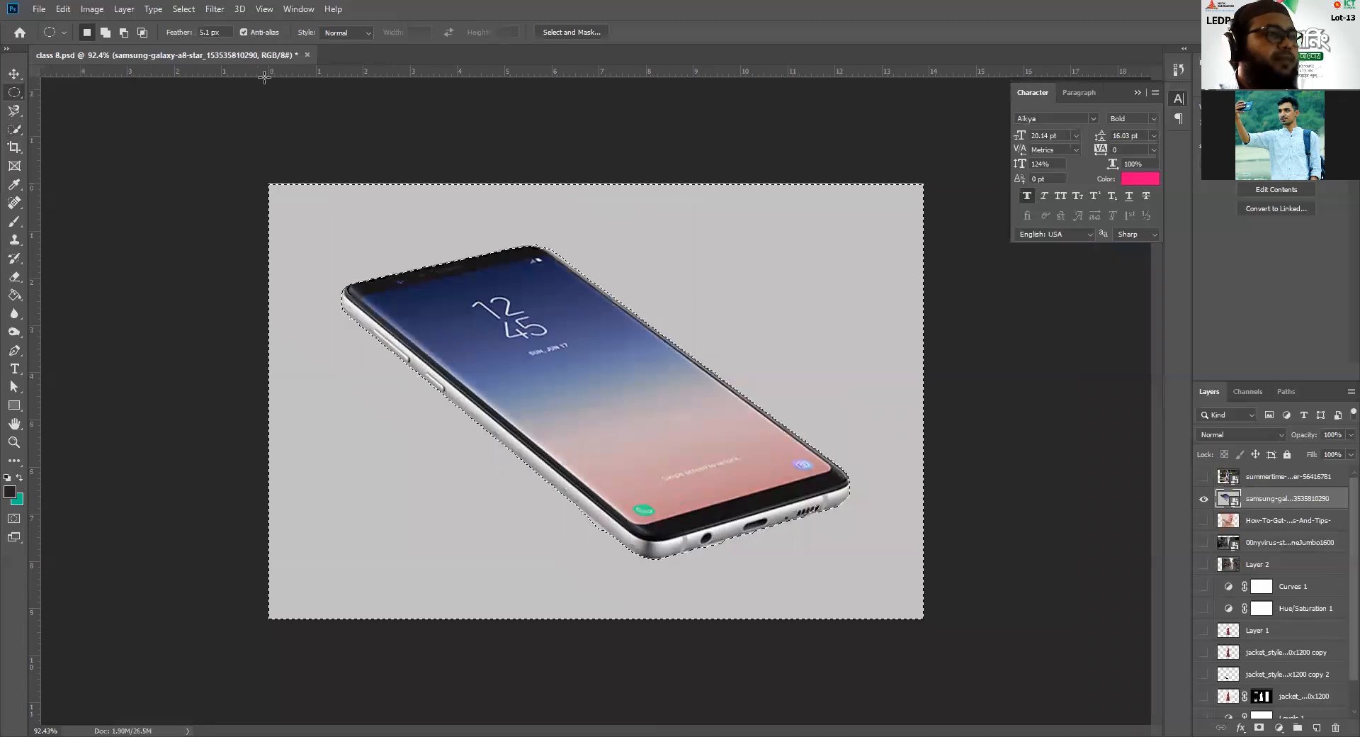
{"action": "key", "text": "Delete"}
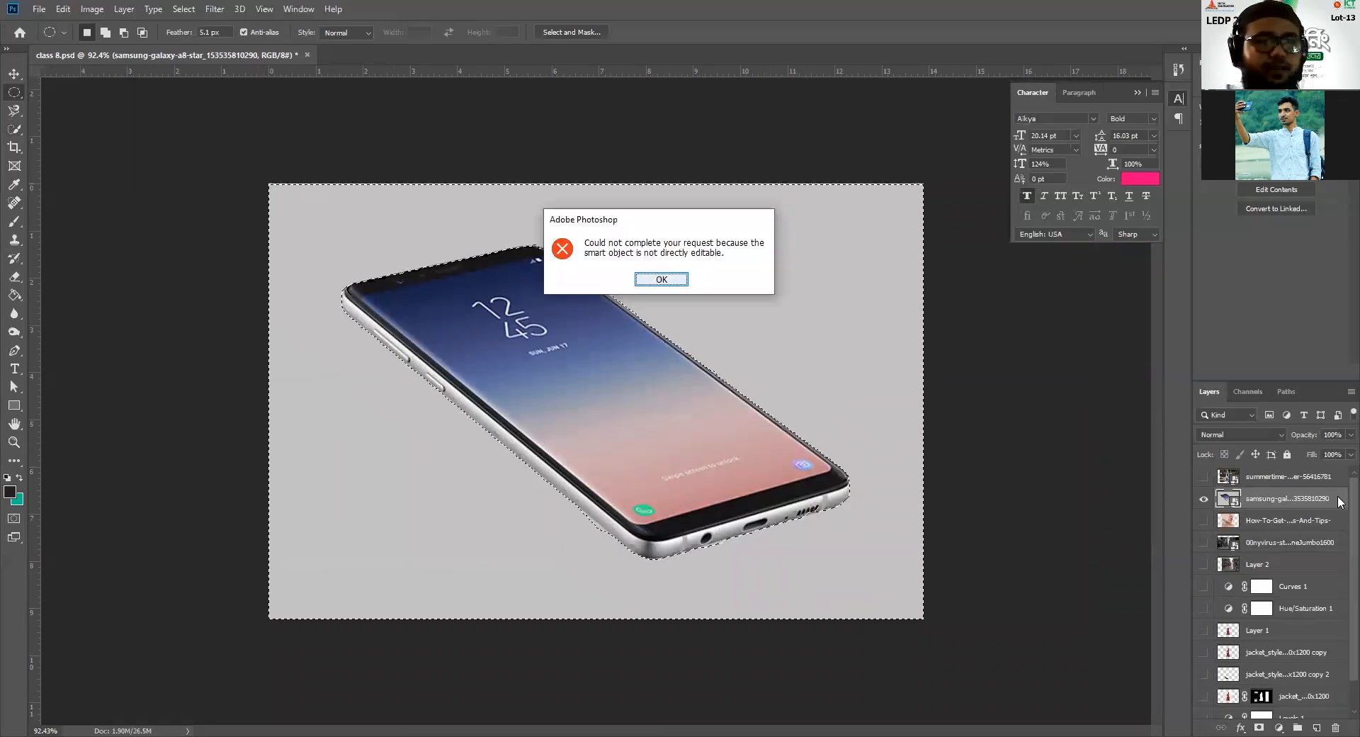
{"action": "key", "text": "Return"}
Step: Rasterize the phone layer and delete the selected grey background around the phone
{"action": "right_click", "coordinate": [1283, 500]}
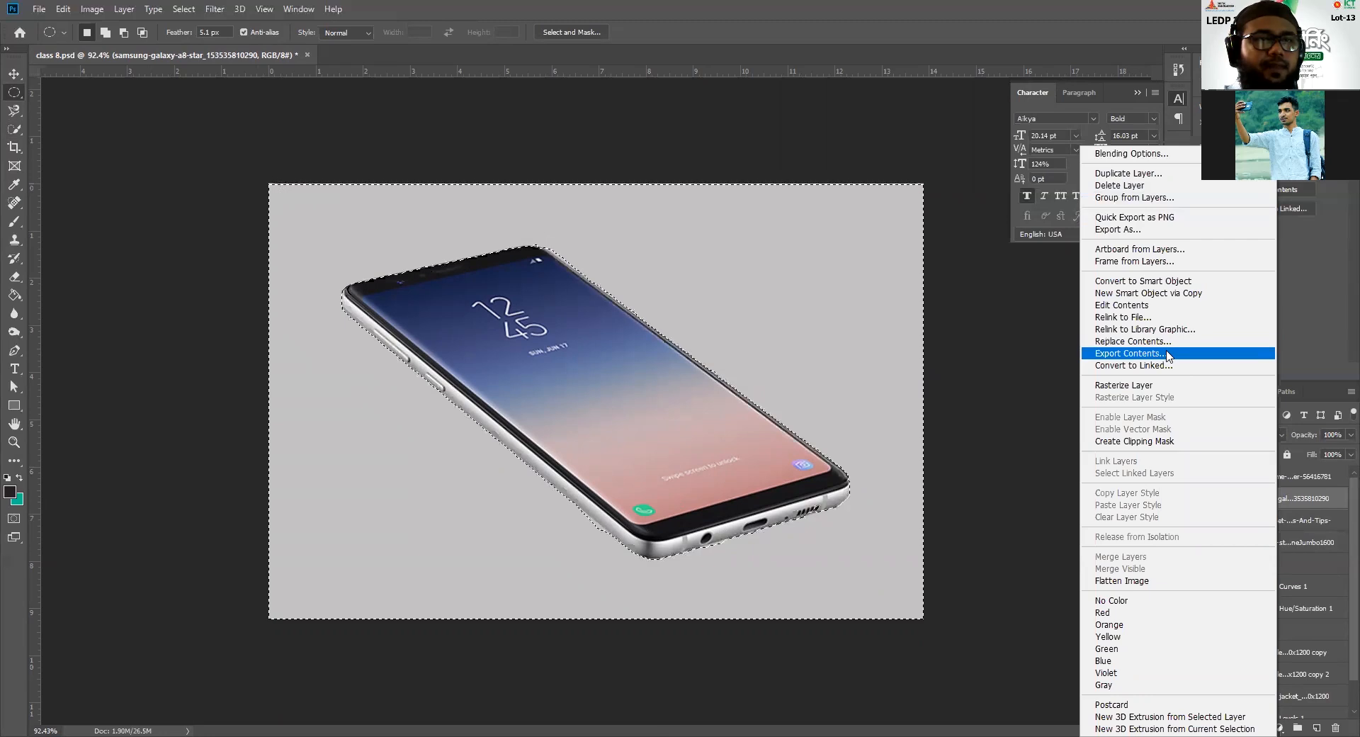
{"action": "left_click", "coordinate": [1134, 385]}
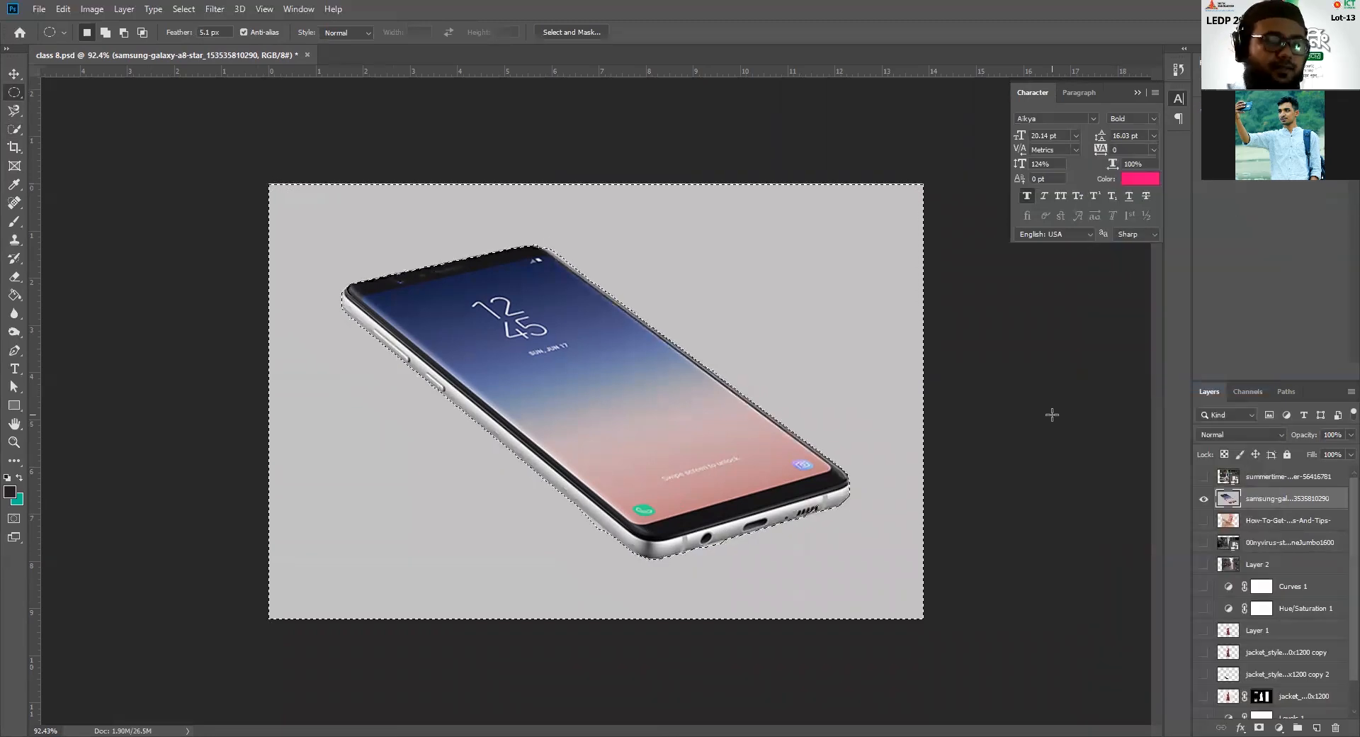
{"action": "key", "text": "Delete"}
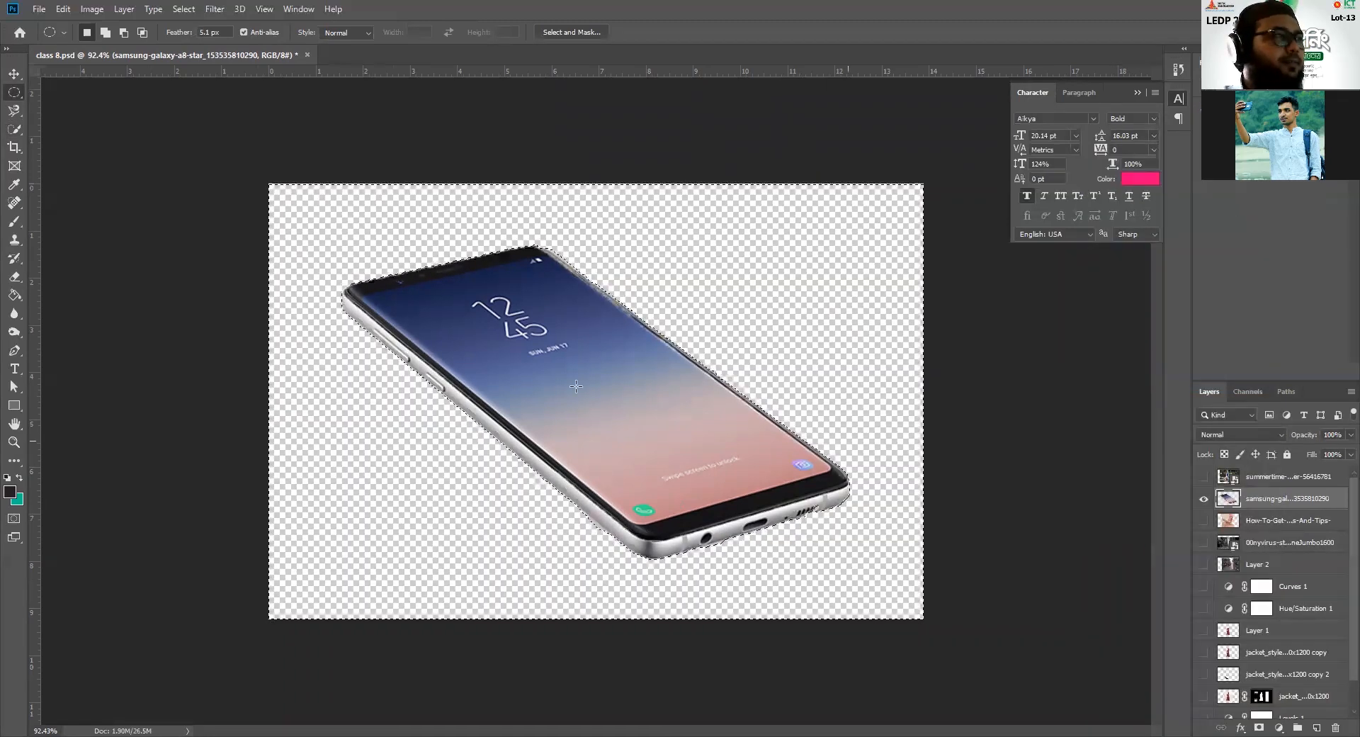
Step: Deselect, scale the phone layer to about 57%, and place the phone in the lower middle of the canvas
{"action": "key", "text": "v"}
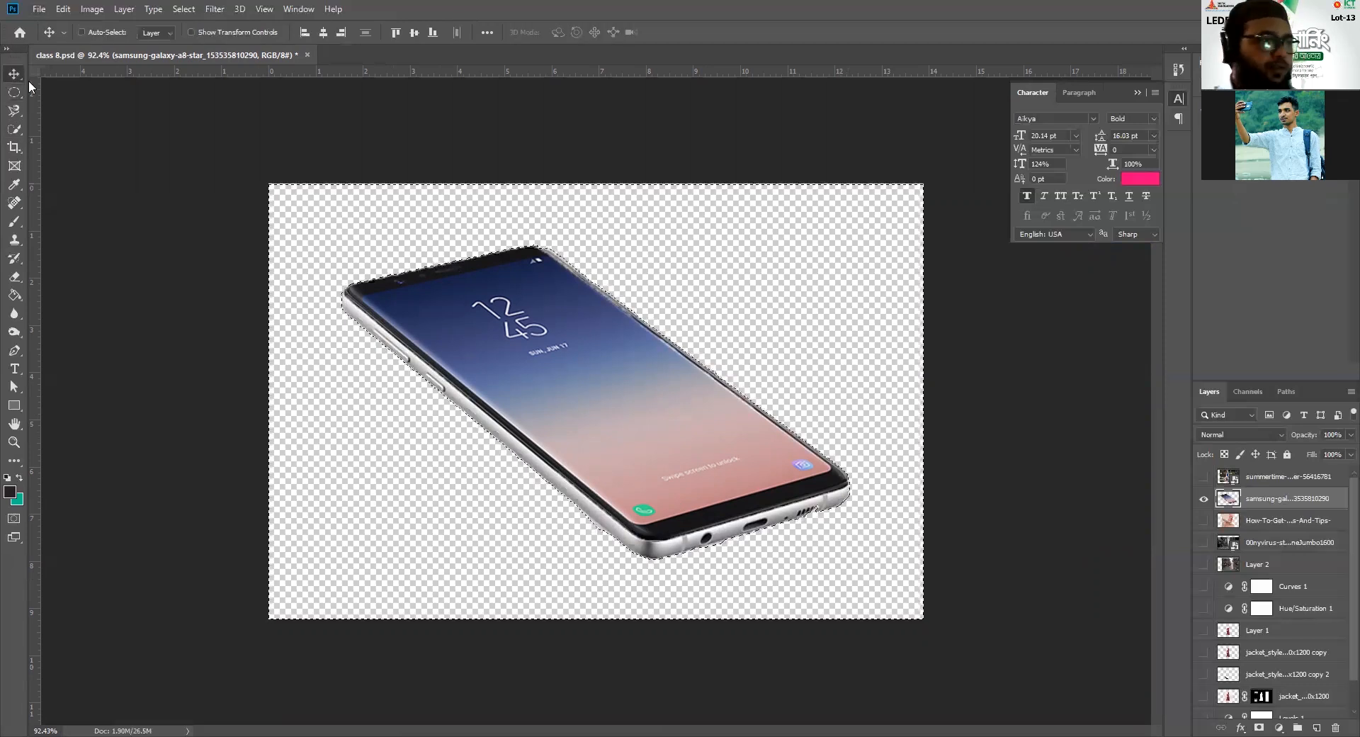
{"action": "key", "text": "ctrl+d"}
{"action": "key", "text": "ctrl+t"}
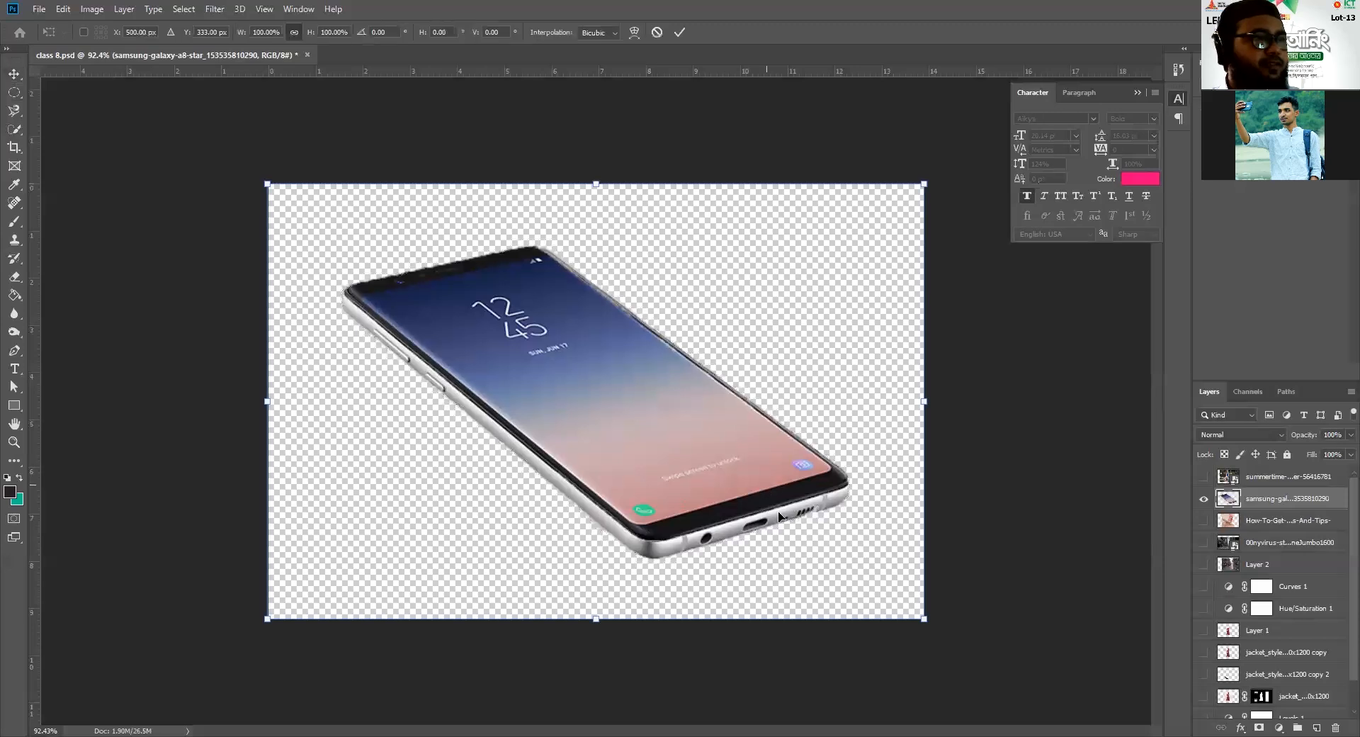
{"action": "left_click_drag", "start_coordinate": [924, 622], "coordinate": [814, 500]}
{"action": "left_click_drag", "start_coordinate": [663, 430], "coordinate": [656, 524]}
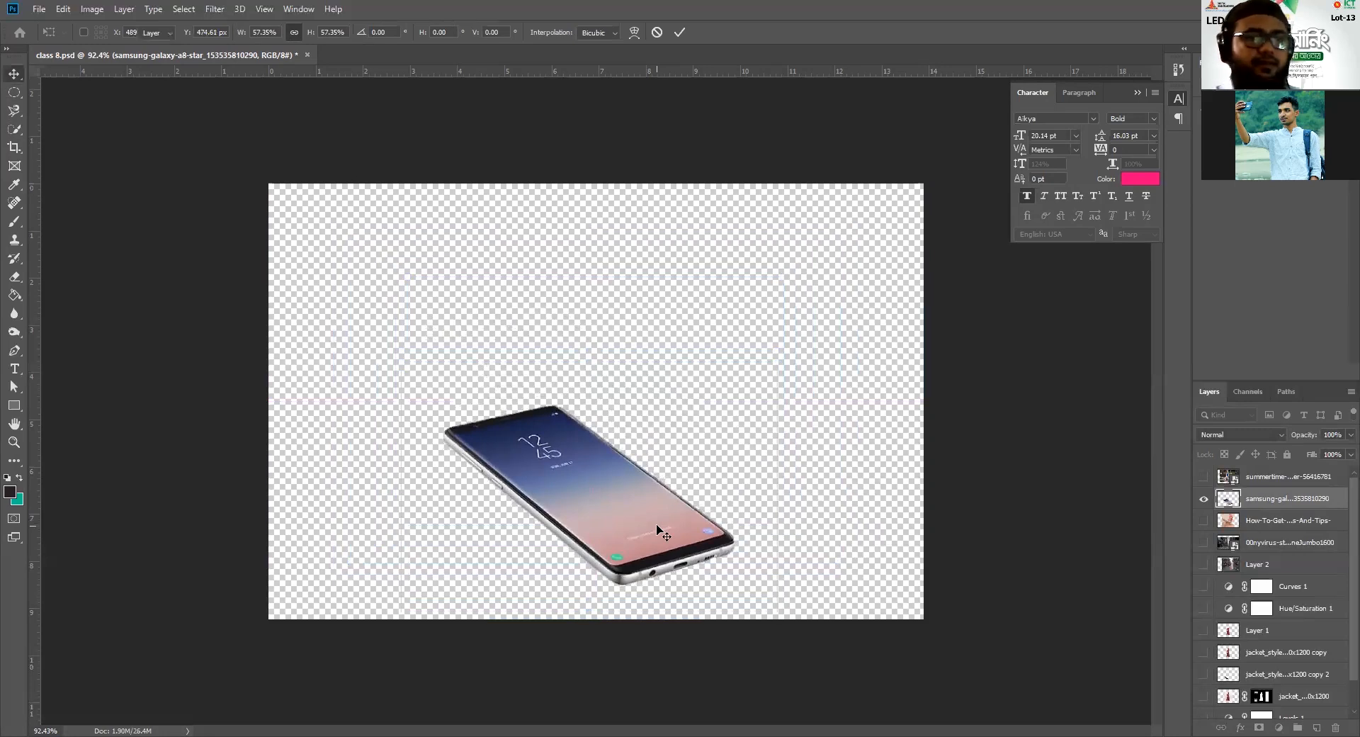
{"action": "key", "text": "Return"}
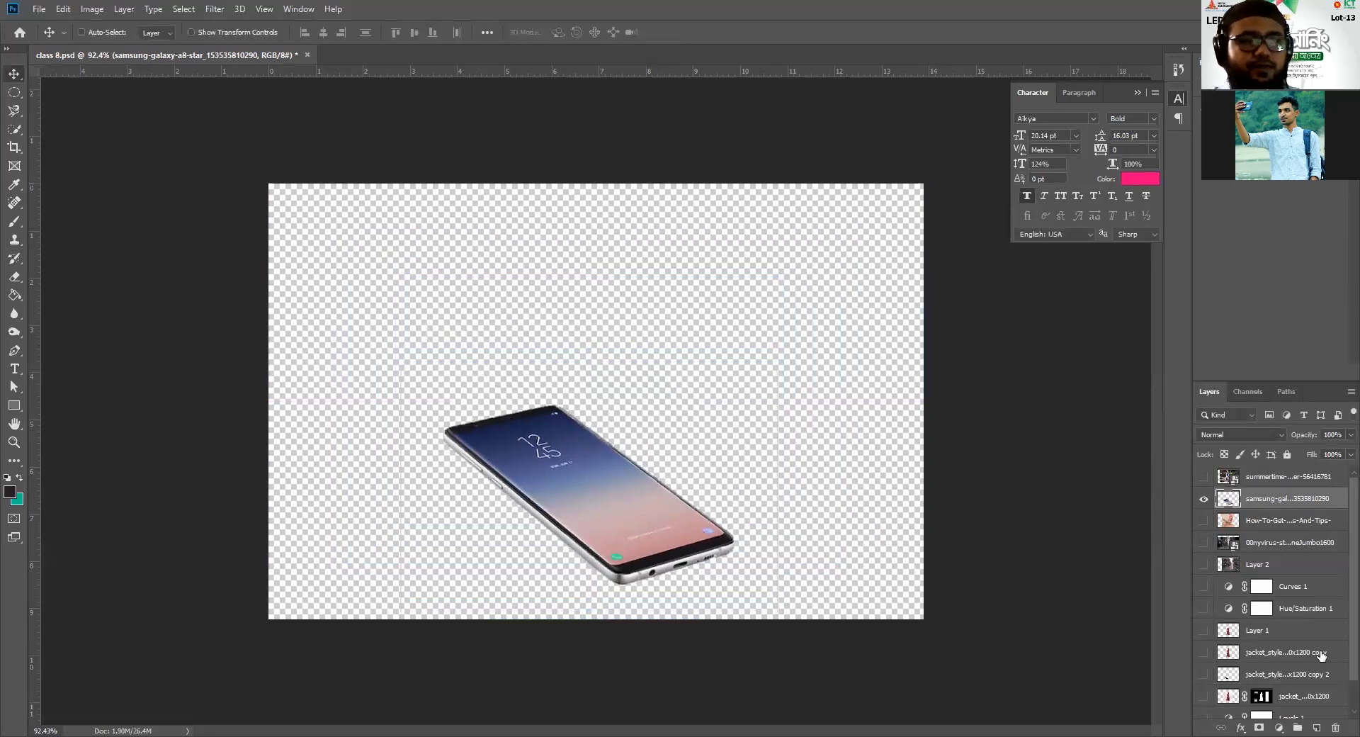
Step: Add a new layer beneath the phone, fill it with grey #a3adaa, and save the document
{"action": "left_click", "coordinate": [1267, 525]}
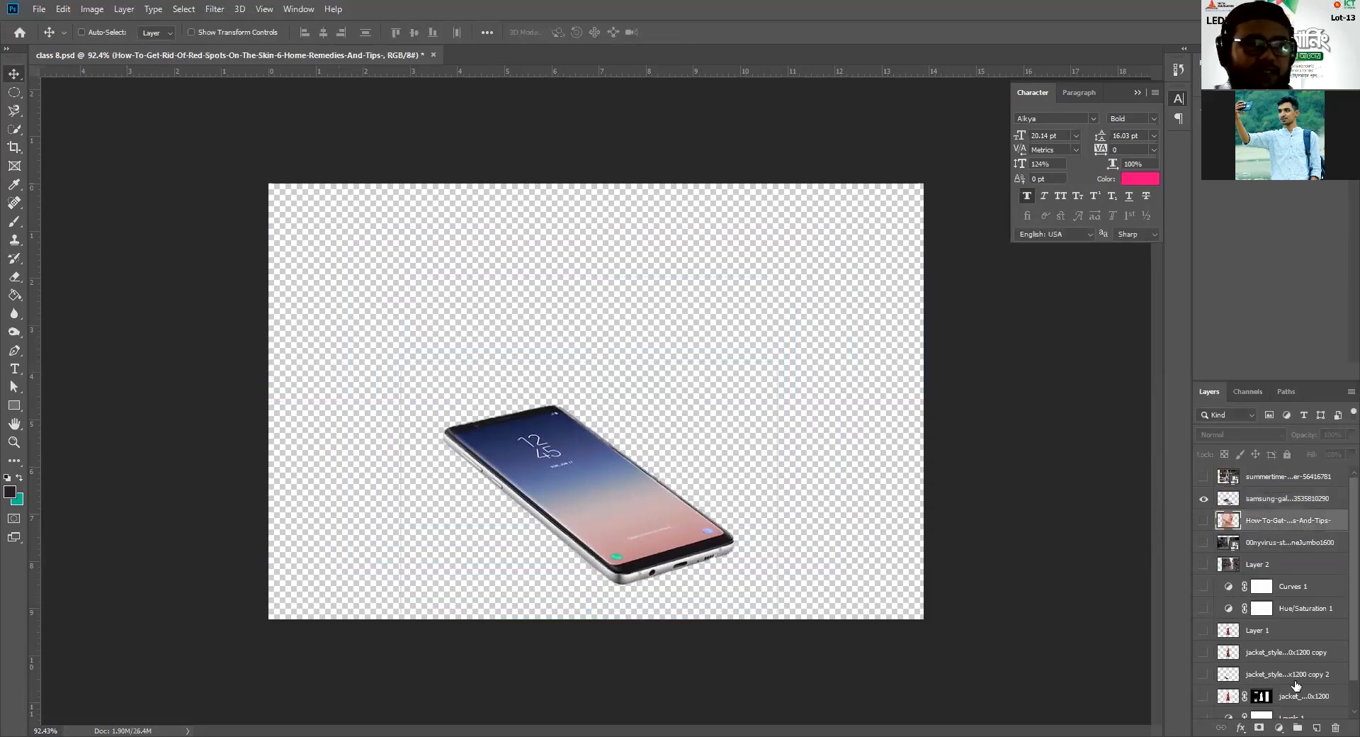
{"action": "left_click", "coordinate": [1316, 721]}
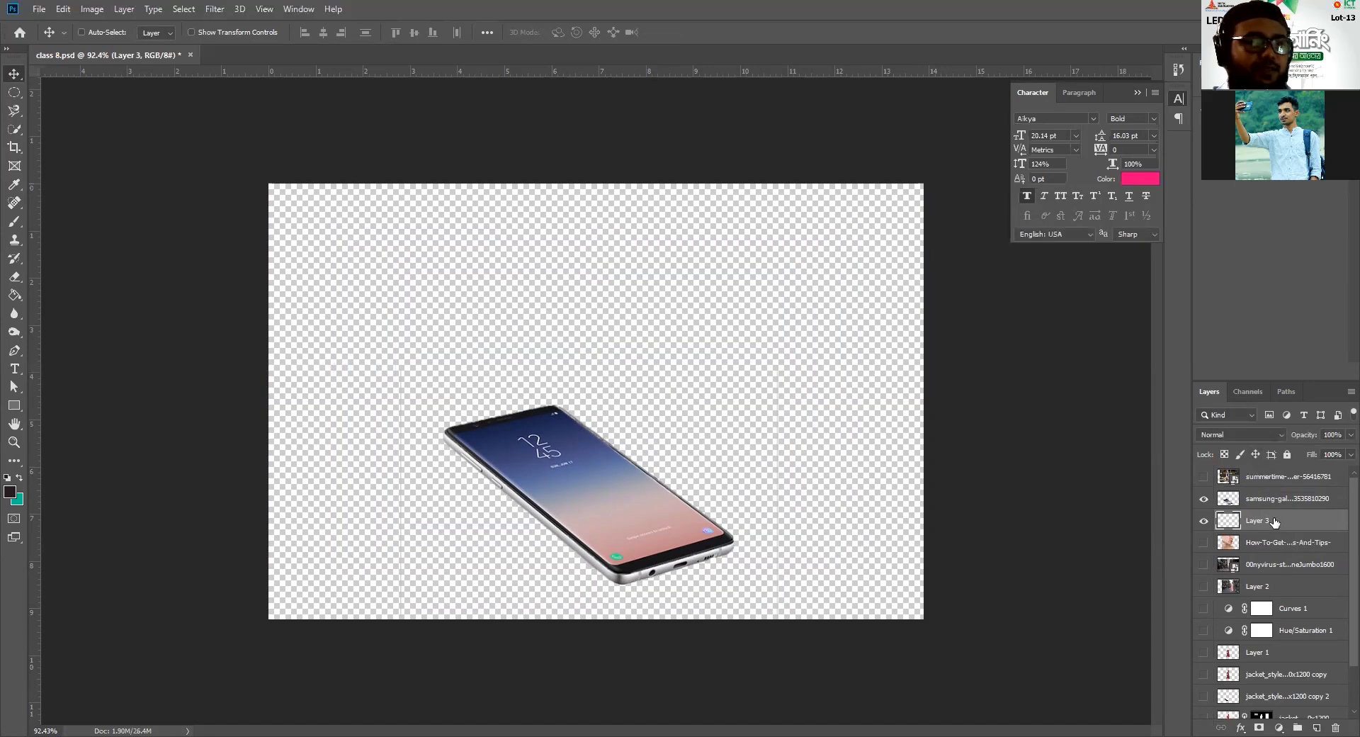
{"action": "left_click", "coordinate": [10, 491]}
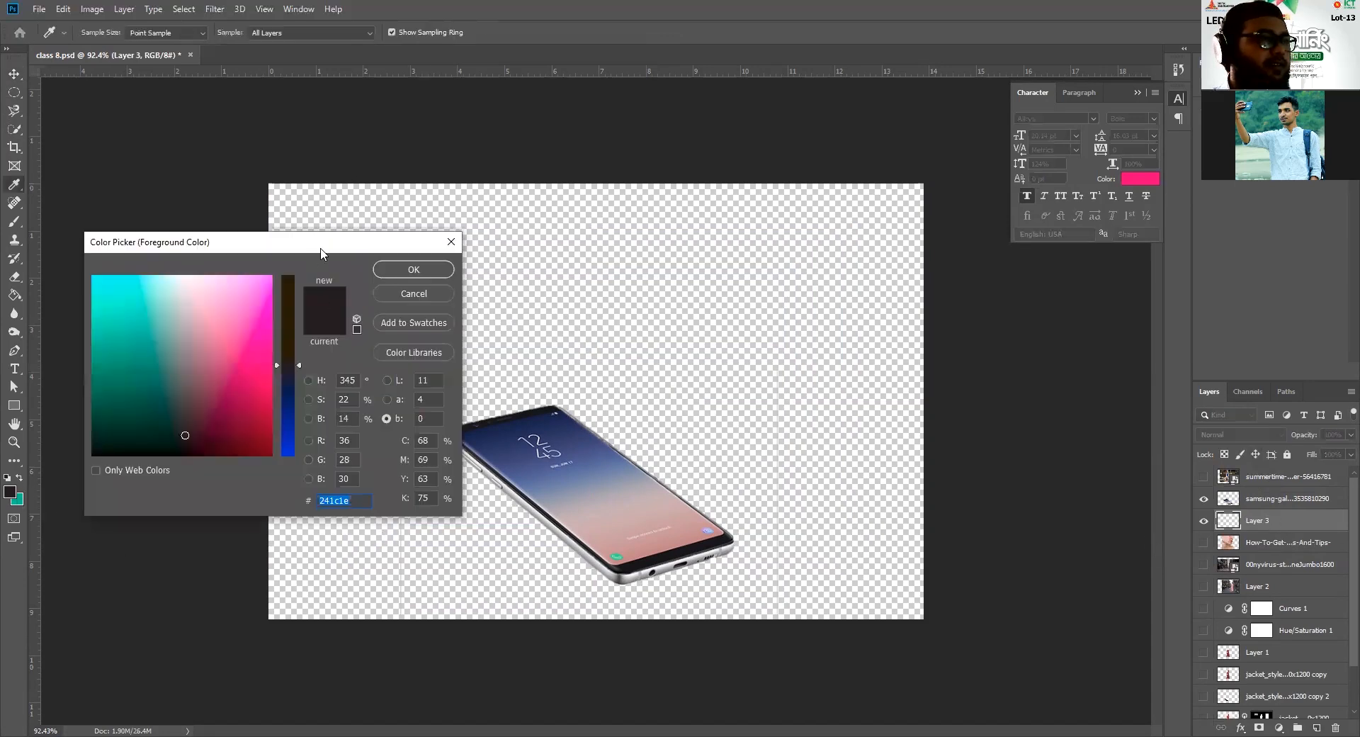
{"action": "left_click_drag", "start_coordinate": [262, 243], "coordinate": [631, 212]}
{"action": "mouse_move", "coordinate": [542, 339]}
{"action": "left_mouse_down"}
{"action": "mouse_move", "coordinate": [549, 285]}
{"action": "mouse_move", "coordinate": [549, 300]}
{"action": "left_mouse_up"}
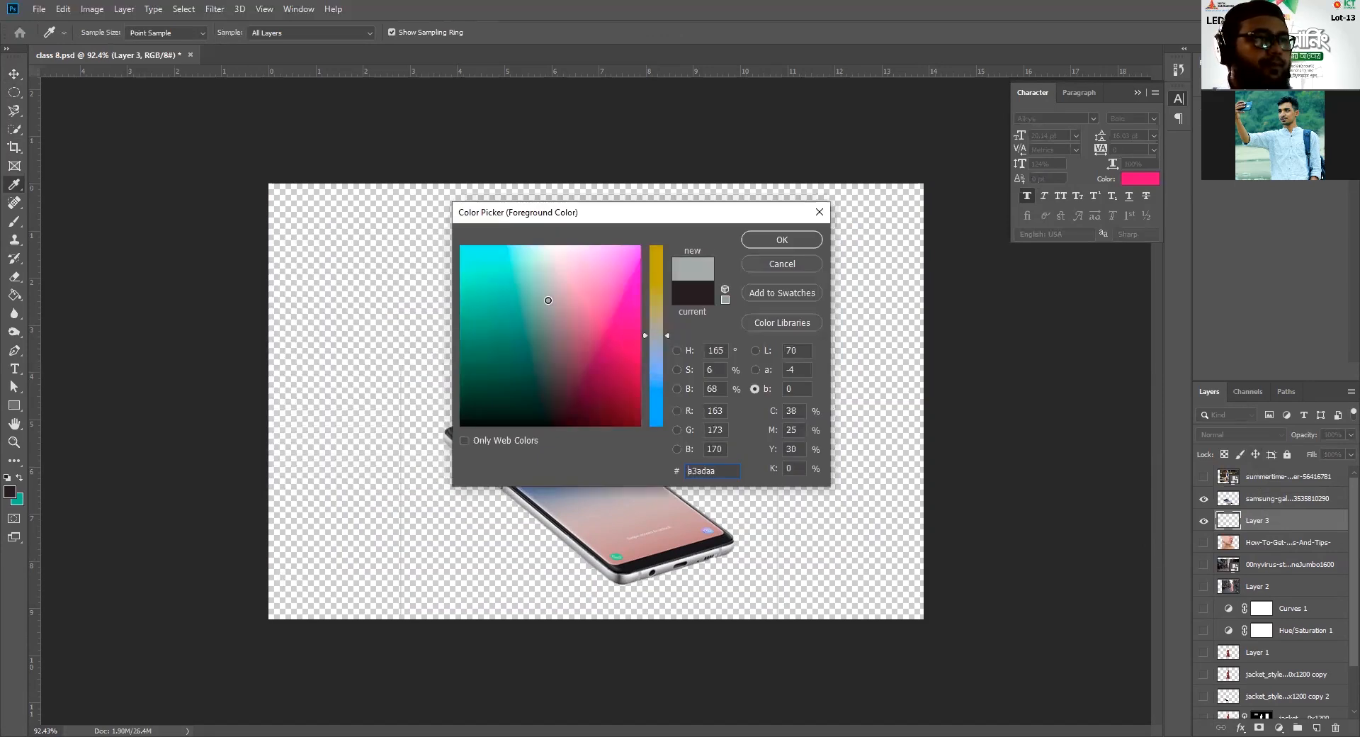
{"action": "left_click", "coordinate": [785, 241]}
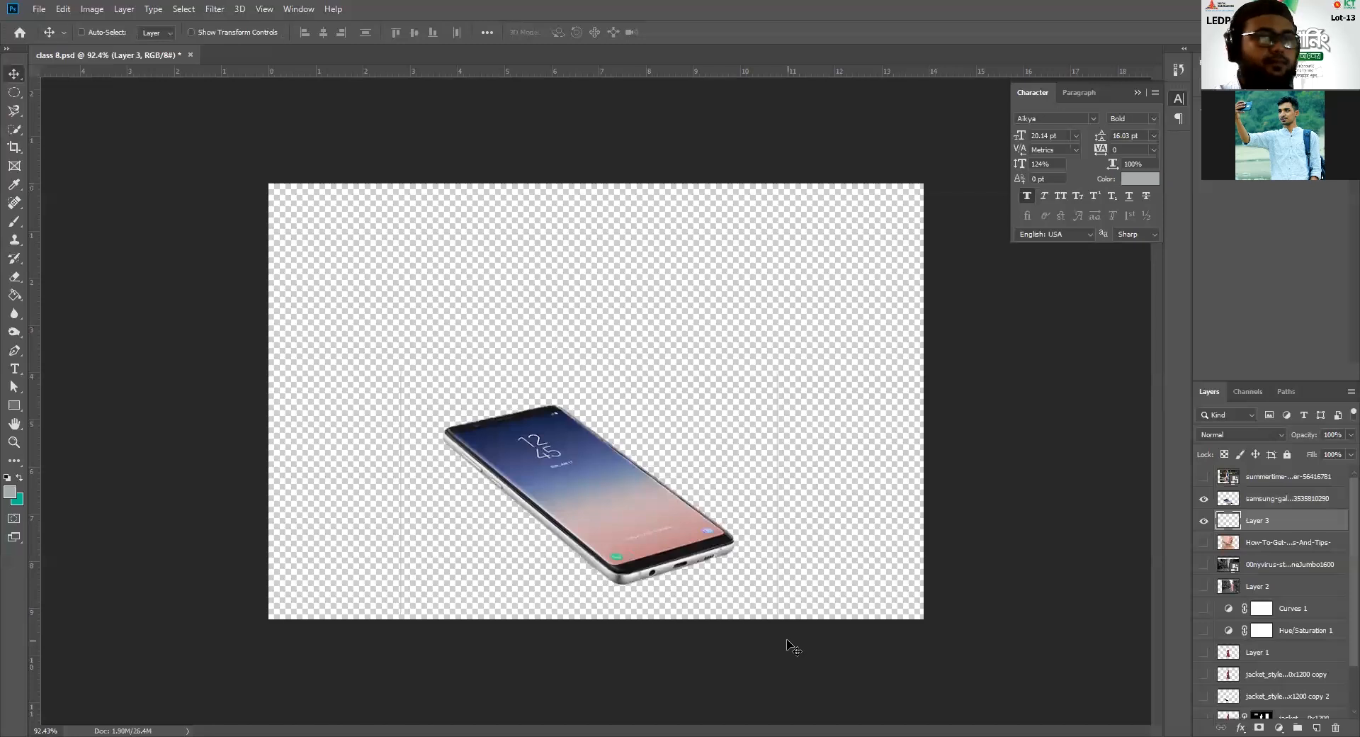
{"action": "key", "text": "alt+BackSpace"}
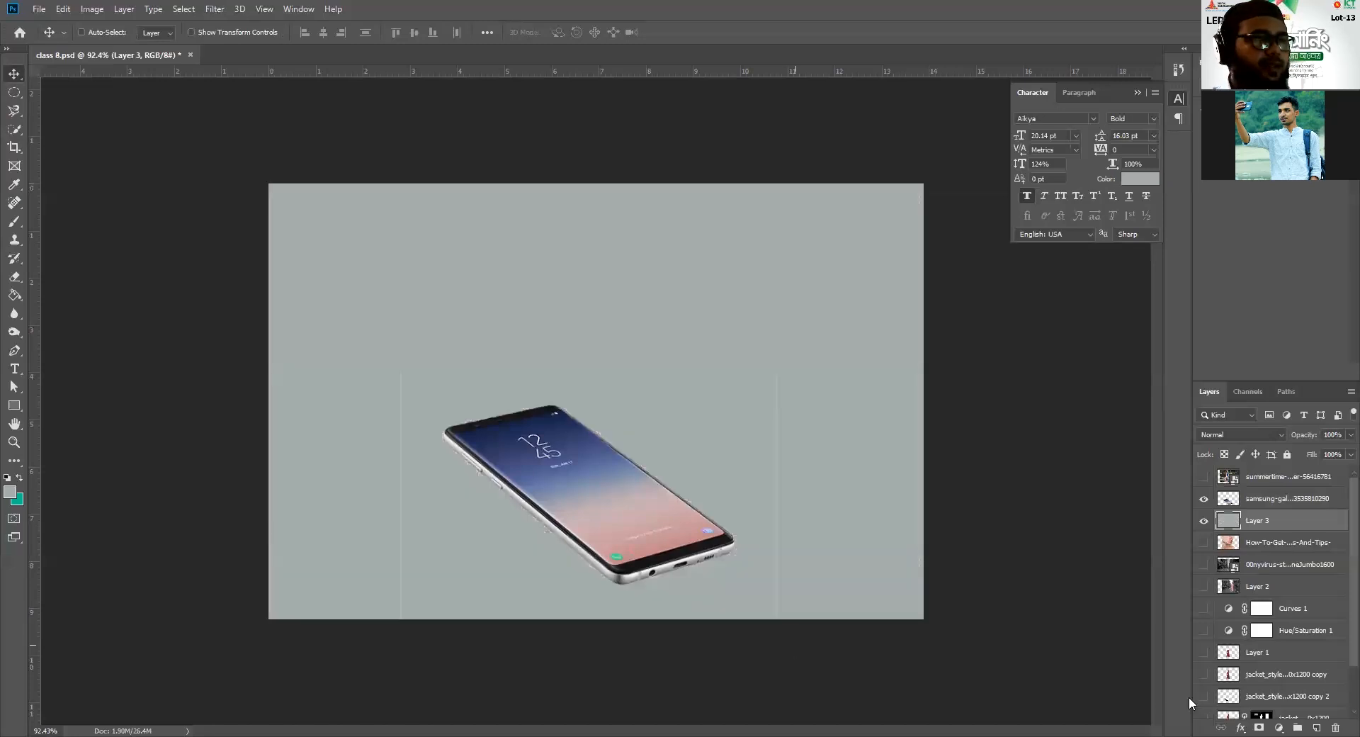
{"action": "key", "text": "ctrl+s"}
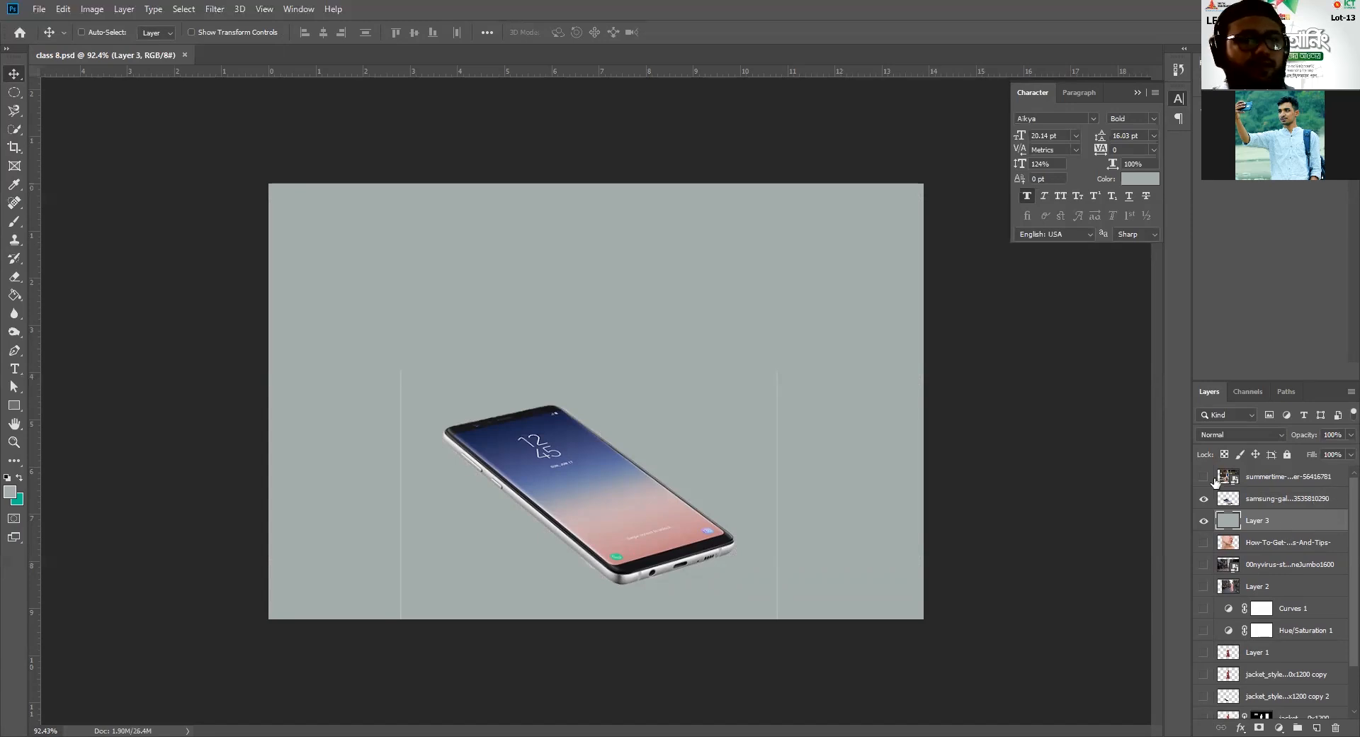
Step: Show the dock photo layer and move the photo down over the phone
{"action": "left_click", "coordinate": [1204, 476]}
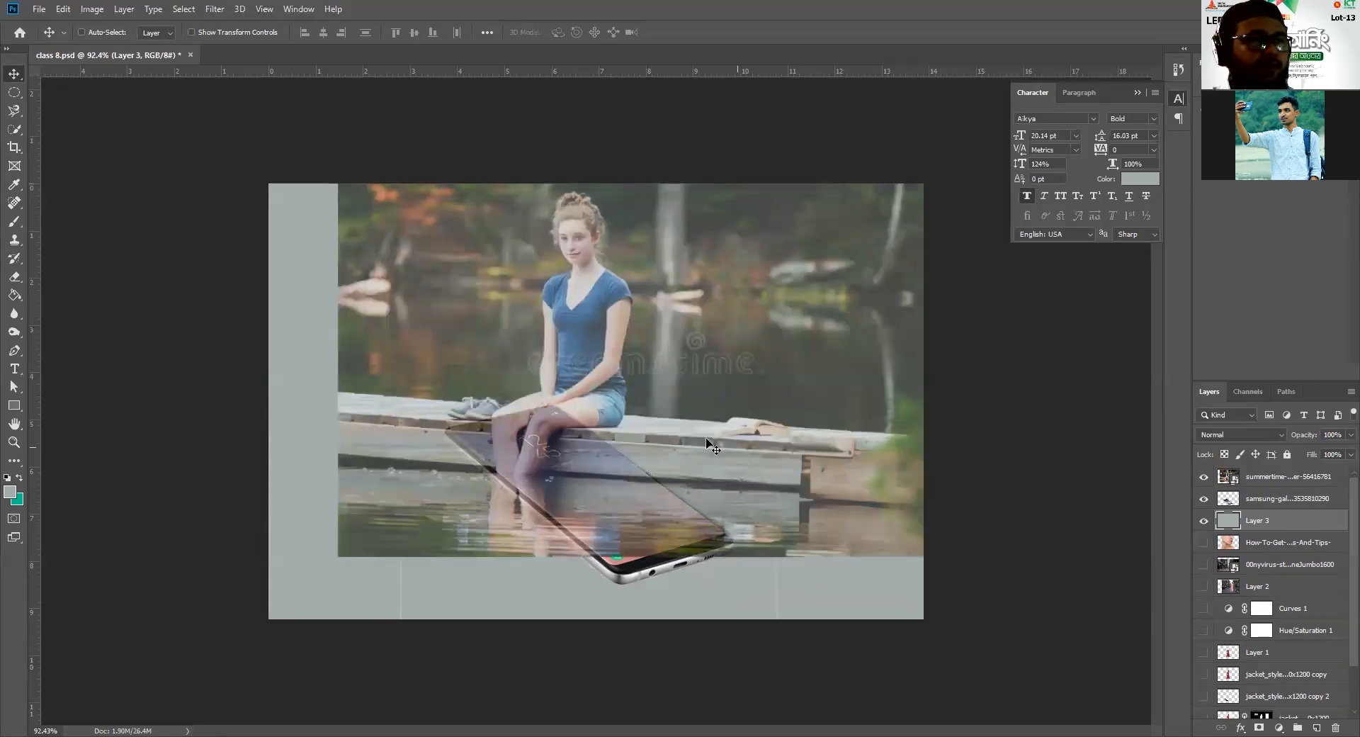
{"action": "left_click_drag", "start_coordinate": [725, 433], "coordinate": [741, 458]}
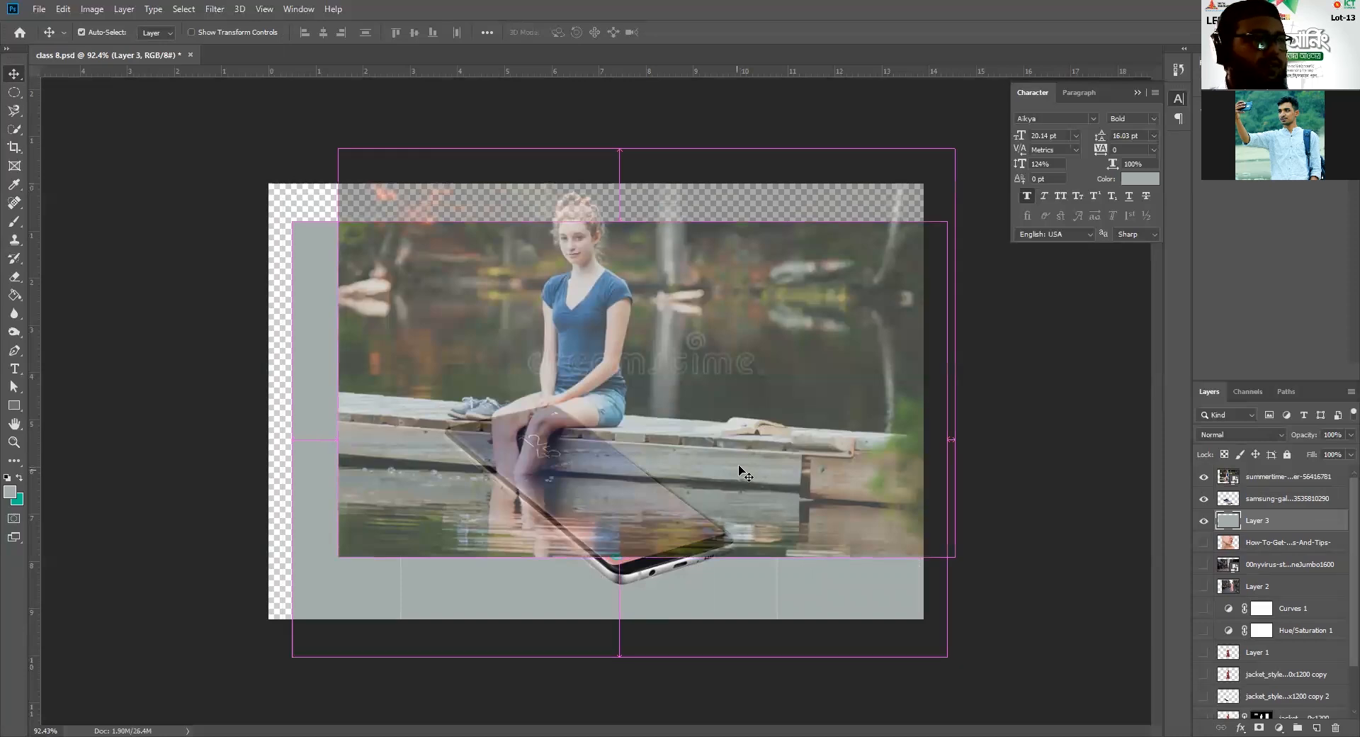
{"action": "key", "text": "ctrl+z"}
{"action": "left_click", "coordinate": [815, 375], "text": "ctrl"}
{"action": "left_click_drag", "start_coordinate": [768, 403], "coordinate": [756, 439]}
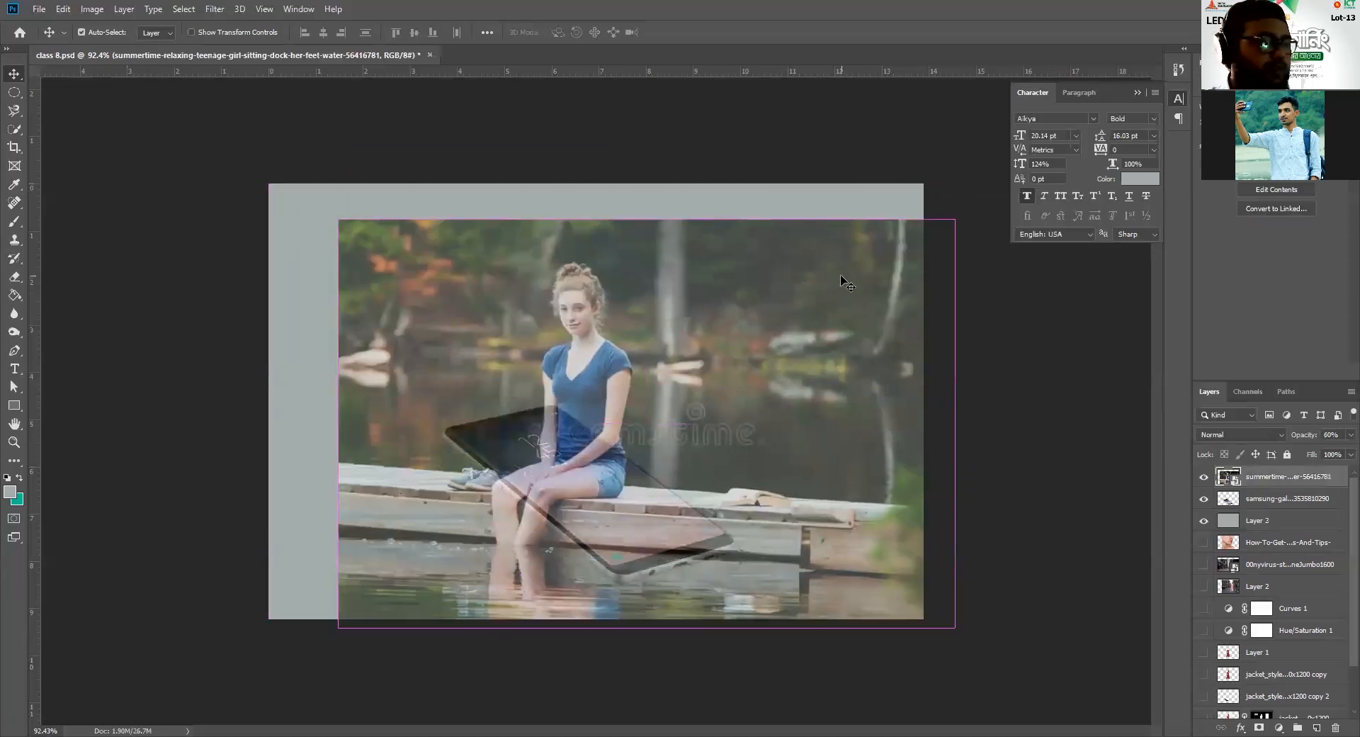
Step: Scale the dock photo down to about 247% and position it so the girl sits over the phone screen
{"action": "key", "text": "ctrl+t"}
{"action": "left_click_drag", "start_coordinate": [920, 247], "coordinate": [865, 279]}
{"action": "left_click_drag", "start_coordinate": [768, 445], "coordinate": [802, 440]}
{"action": "left_click_drag", "start_coordinate": [897, 270], "coordinate": [776, 384]}
{"action": "left_click_drag", "start_coordinate": [714, 447], "coordinate": [770, 424]}
{"action": "left_click_drag", "start_coordinate": [830, 325], "coordinate": [748, 380]}
{"action": "left_click_drag", "start_coordinate": [760, 438], "coordinate": [800, 429]}
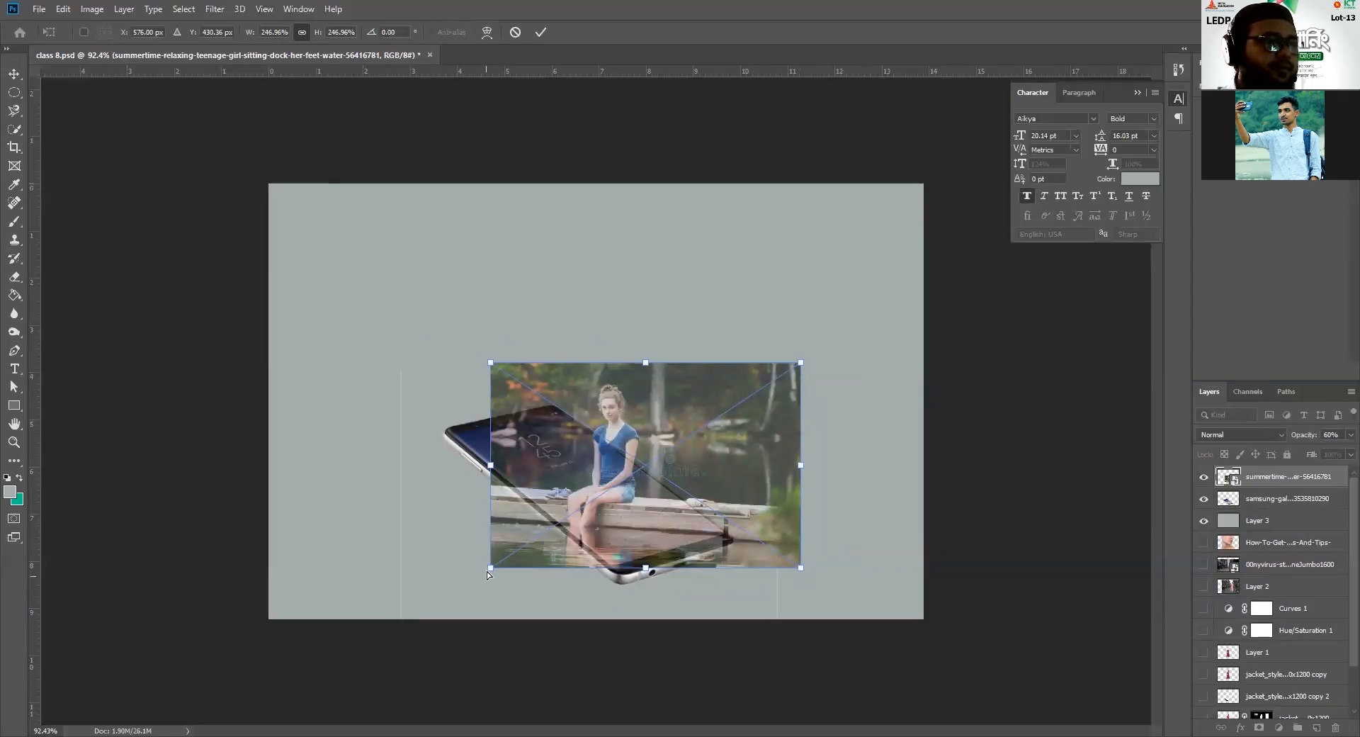
Step: Distort the dock photo's corners with Free Transform to follow the phone's slant, and nudge the photo slightly up
{"action": "left_click_drag", "start_coordinate": [483, 572], "coordinate": [526, 581]}
{"action": "left_click_drag", "start_coordinate": [492, 366], "coordinate": [396, 332]}
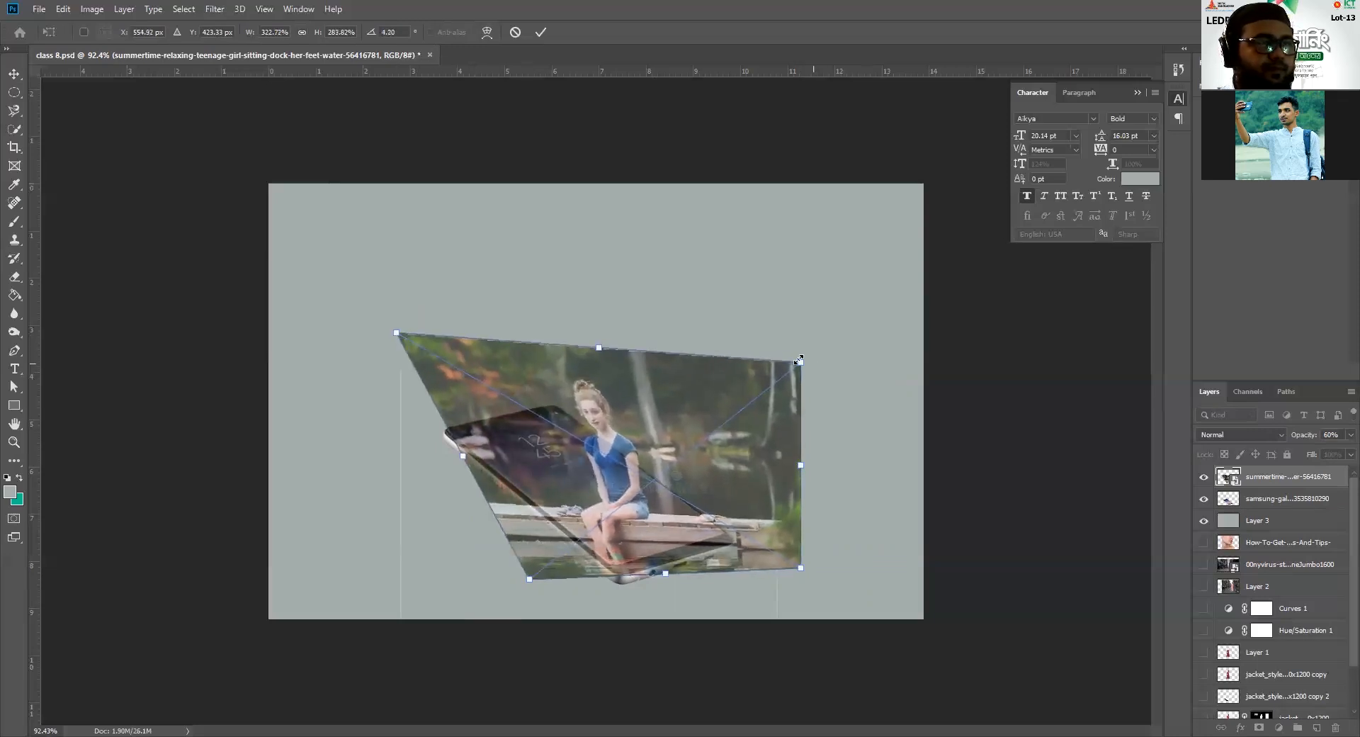
{"action": "left_click_drag", "start_coordinate": [804, 348], "coordinate": [816, 317]}
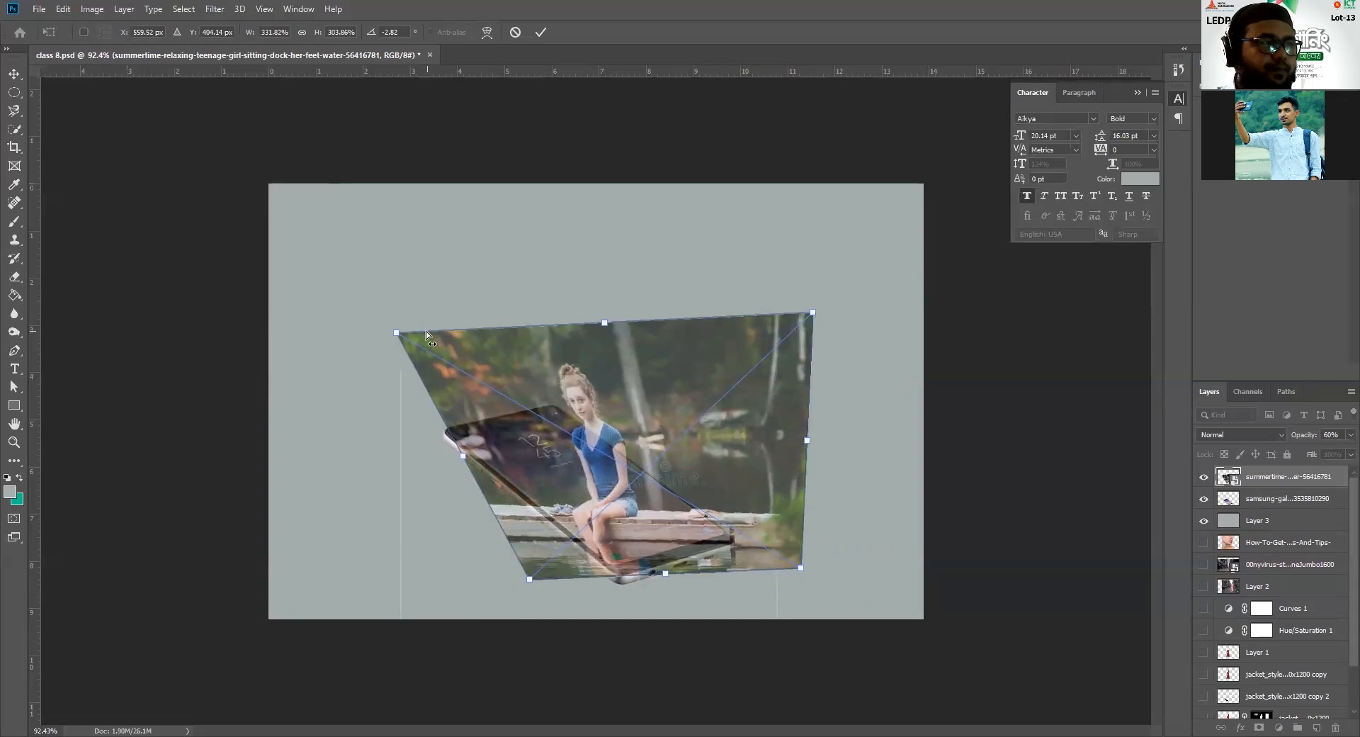
{"action": "left_click_drag", "start_coordinate": [397, 333], "coordinate": [395, 345]}
{"action": "key", "text": "Return"}
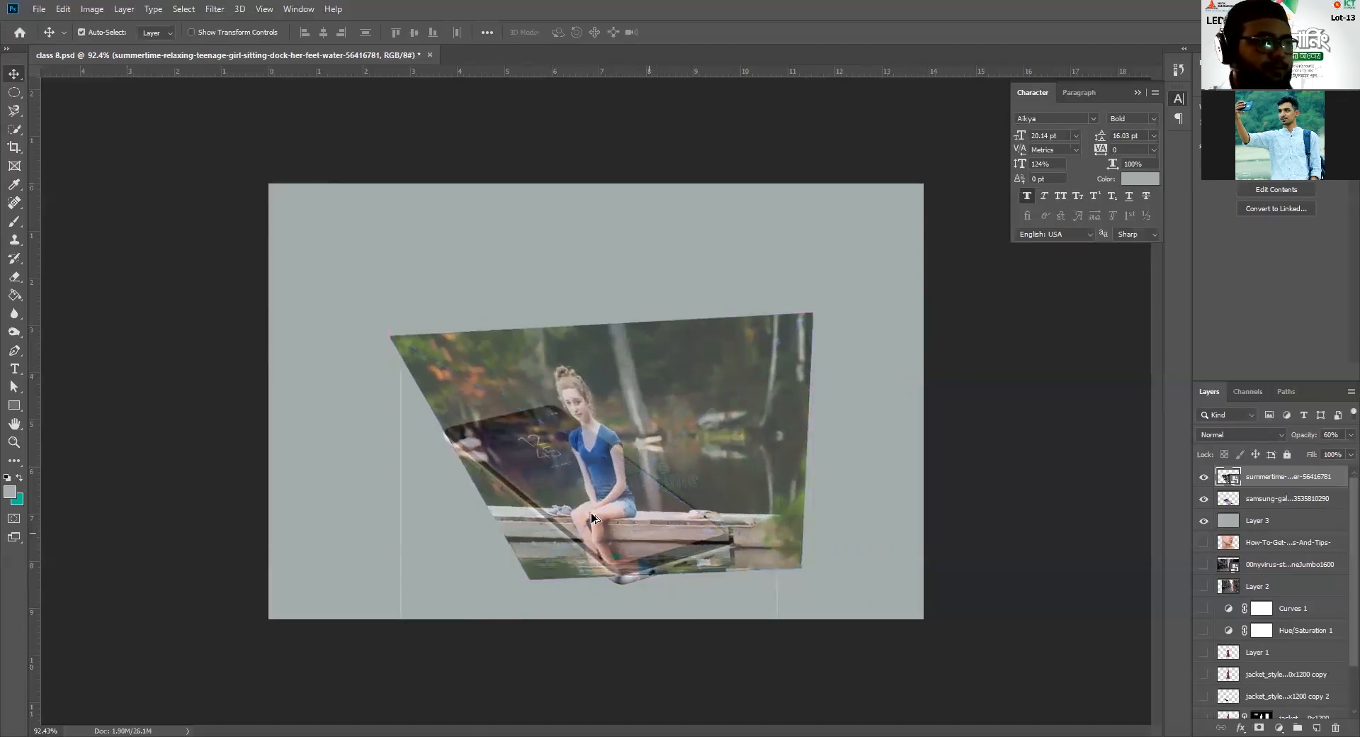
{"action": "scroll", "coordinate": [593, 515], "scroll_direction": "up", "scroll_amount": 4}
{"action": "left_click_drag", "start_coordinate": [662, 582], "coordinate": [659, 567]}
{"action": "scroll", "coordinate": [982, 575], "scroll_direction": "down", "scroll_amount": 3}
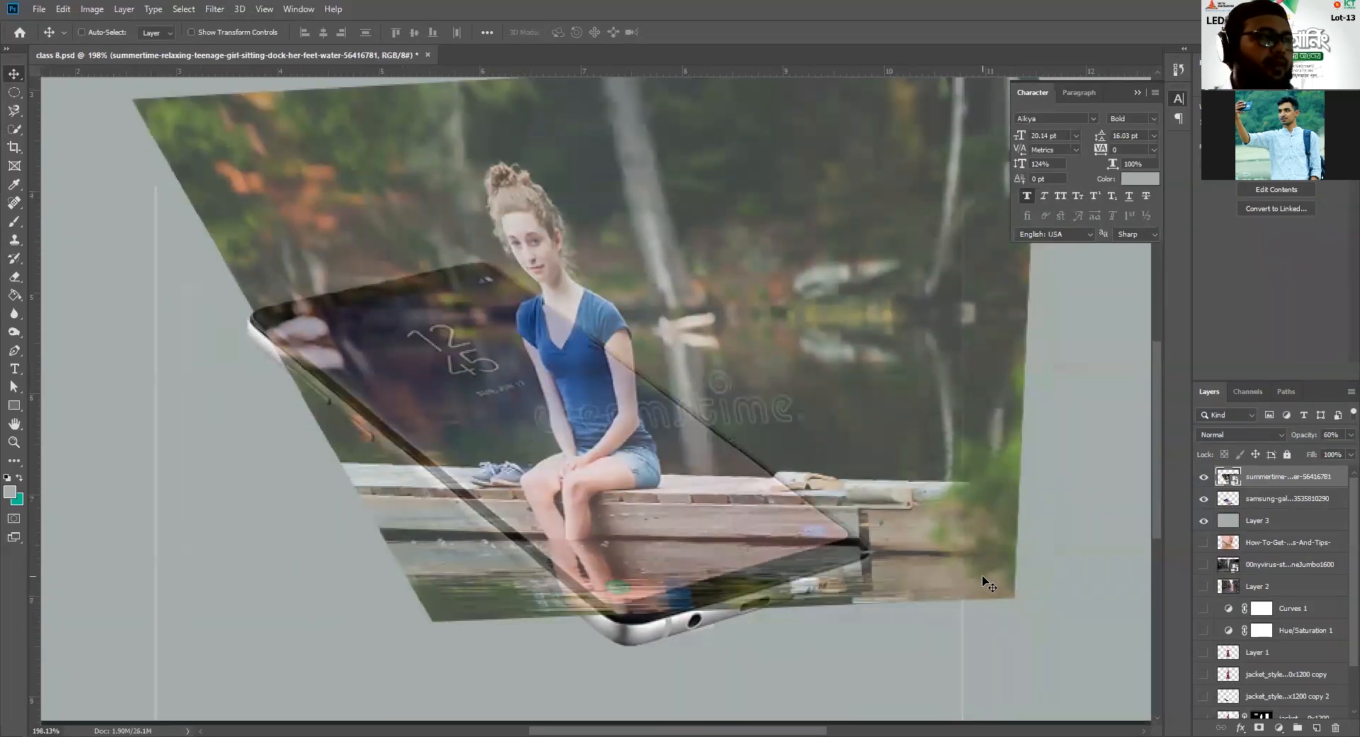
Step: Hide the dock photo and start a Pen path along the phone screen's lower edge, around its lower right corner and up the right side
{"action": "left_click", "coordinate": [1204, 476]}
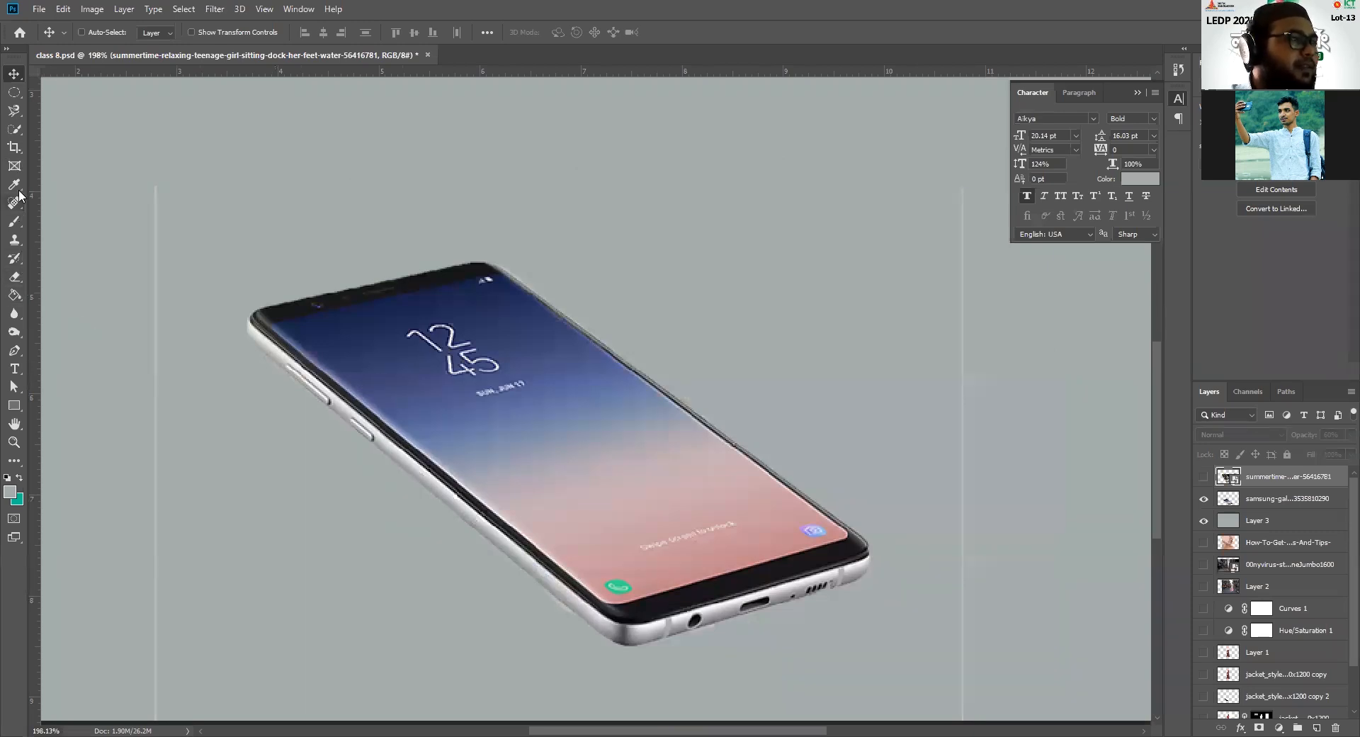
{"action": "left_click", "coordinate": [14, 351]}
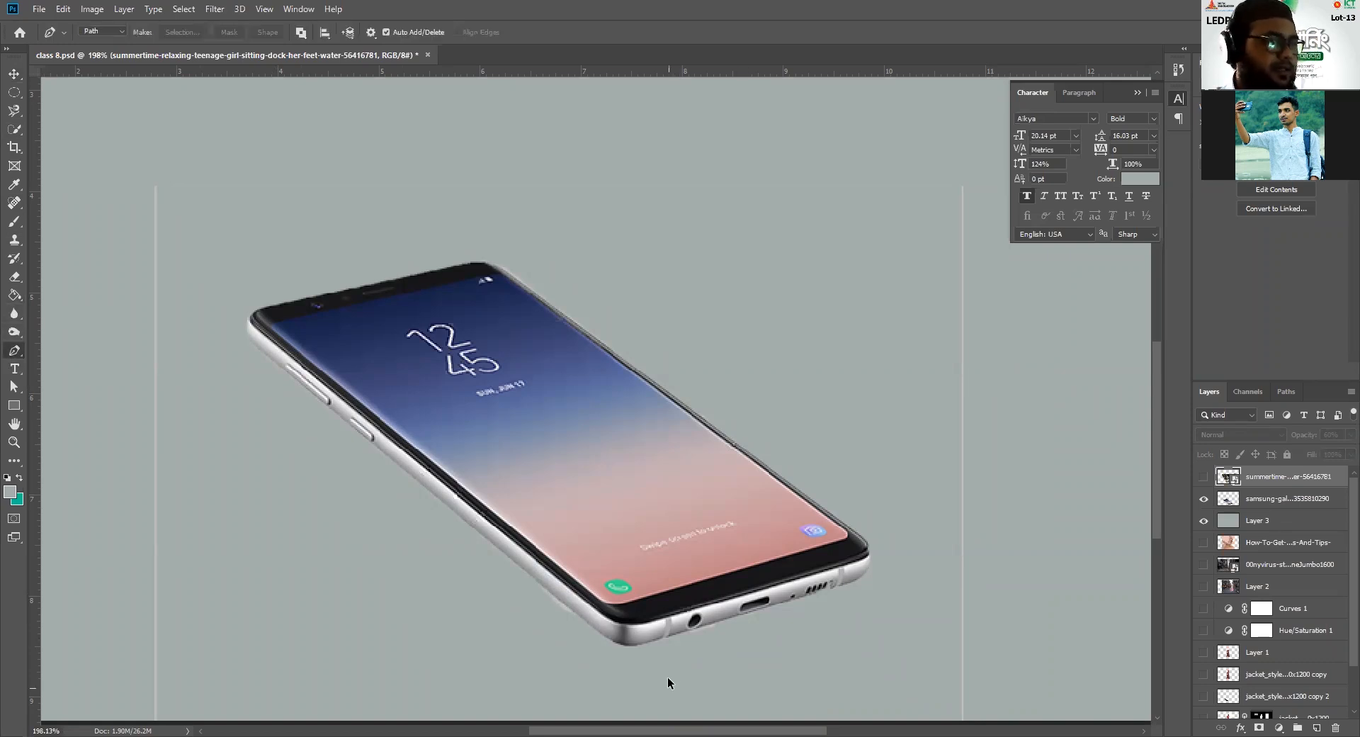
{"action": "scroll", "coordinate": [662, 659], "scroll_direction": "up", "scroll_amount": 5}
{"action": "scroll", "coordinate": [574, 694], "scroll_direction": "up", "scroll_amount": 3}
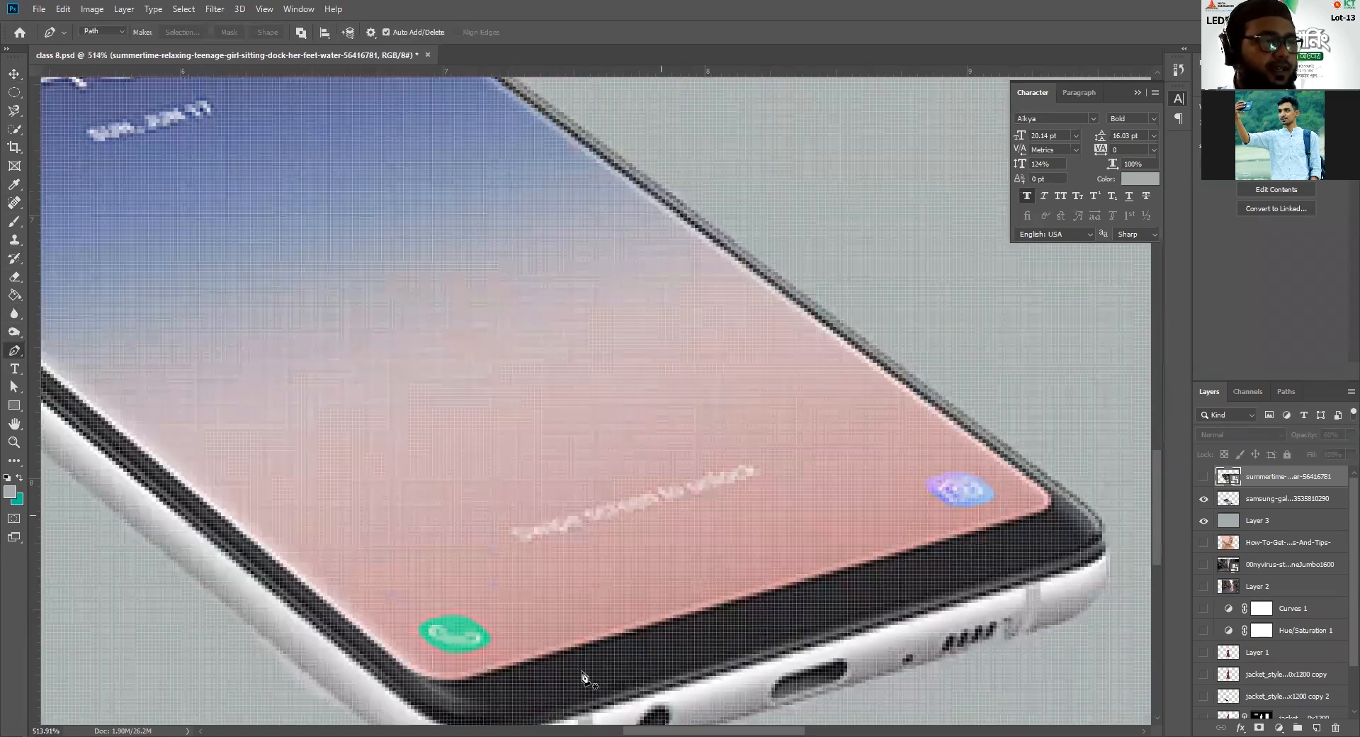
{"action": "left_click", "coordinate": [564, 650]}
{"action": "left_click", "coordinate": [1034, 512]}
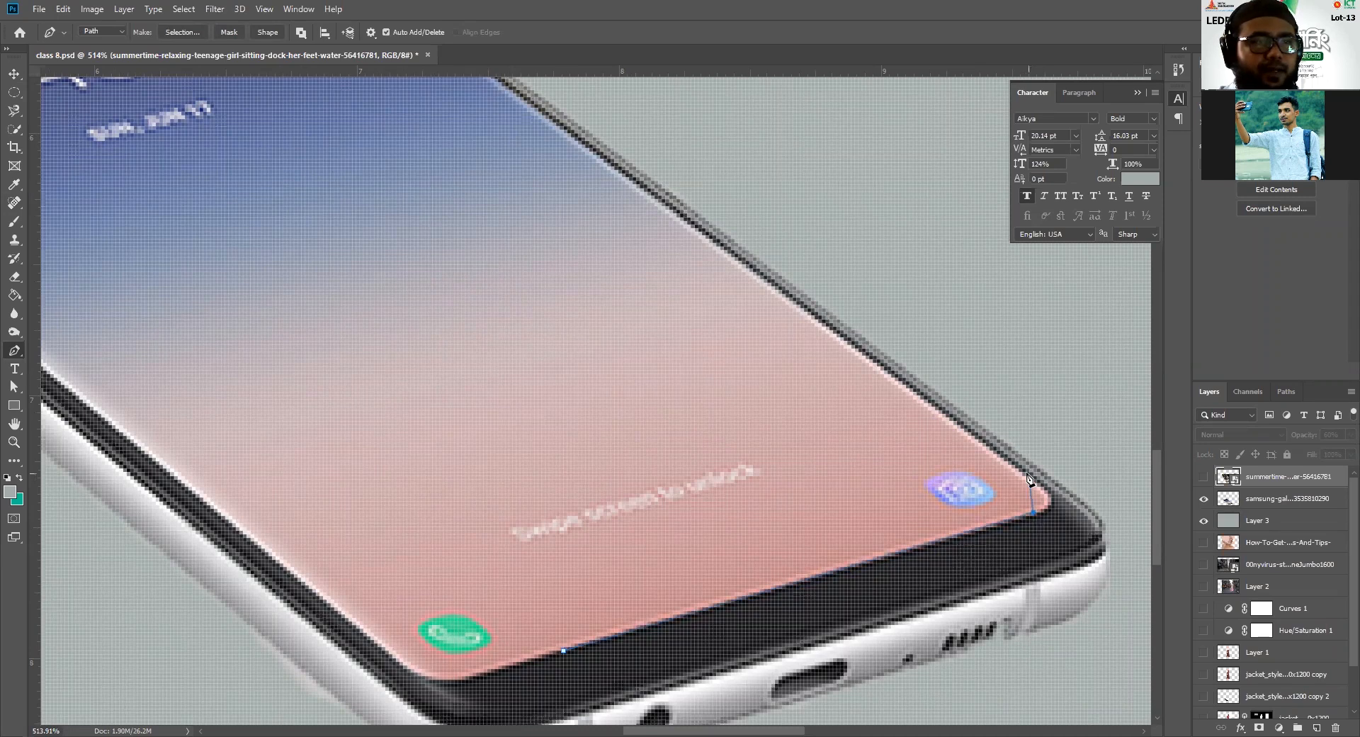
{"action": "left_click_drag", "start_coordinate": [995, 456], "coordinate": [966, 436]}
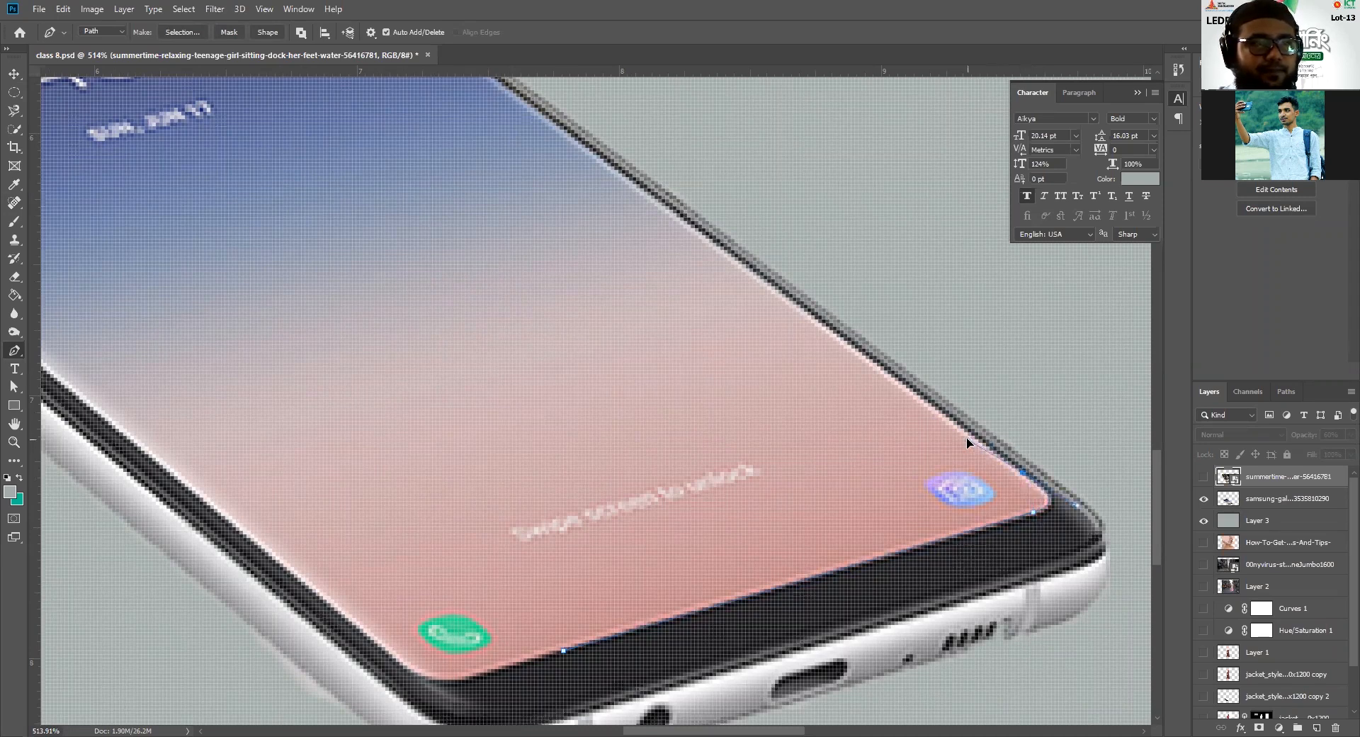
{"action": "left_click", "coordinate": [964, 425]}
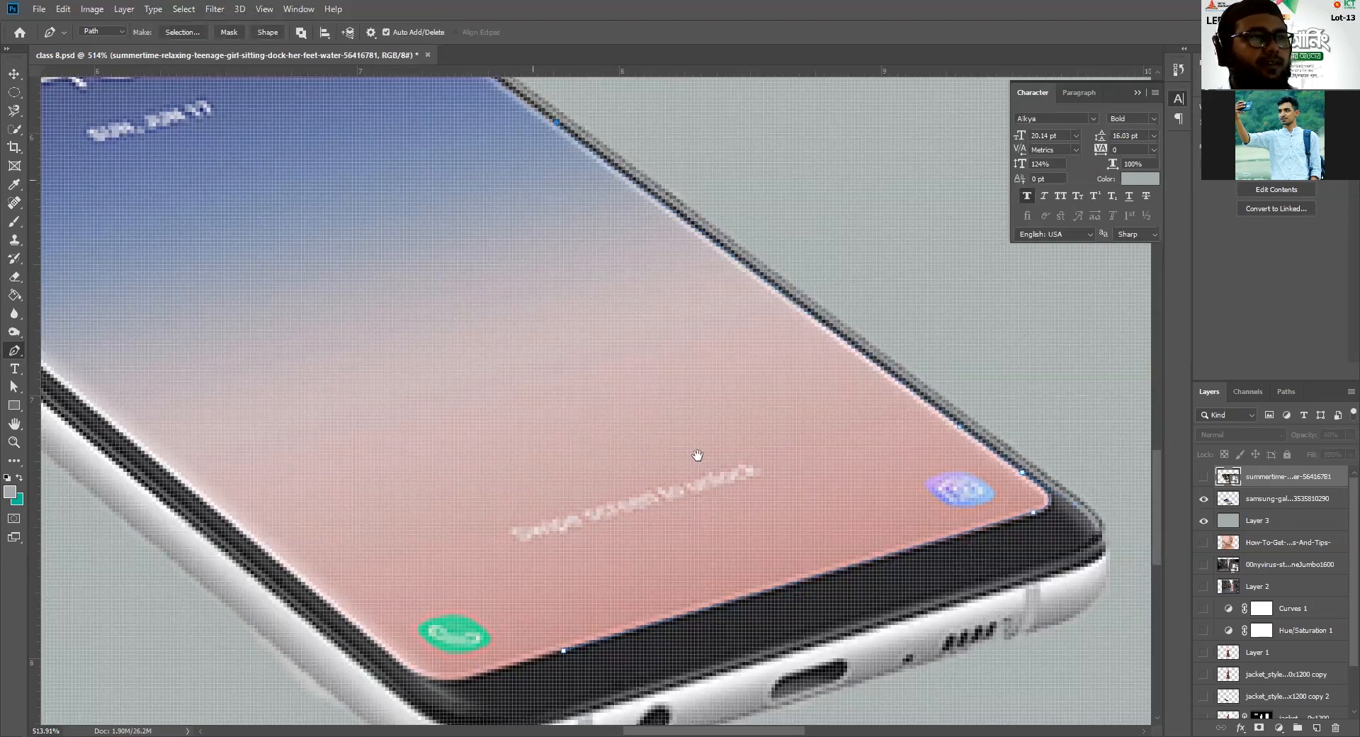
Step: Continue the Pen path around the phone screen's upper right corner and along its top edge to the upper left corner
{"action": "left_click_drag", "start_coordinate": [695, 455], "coordinate": [768, 543]}
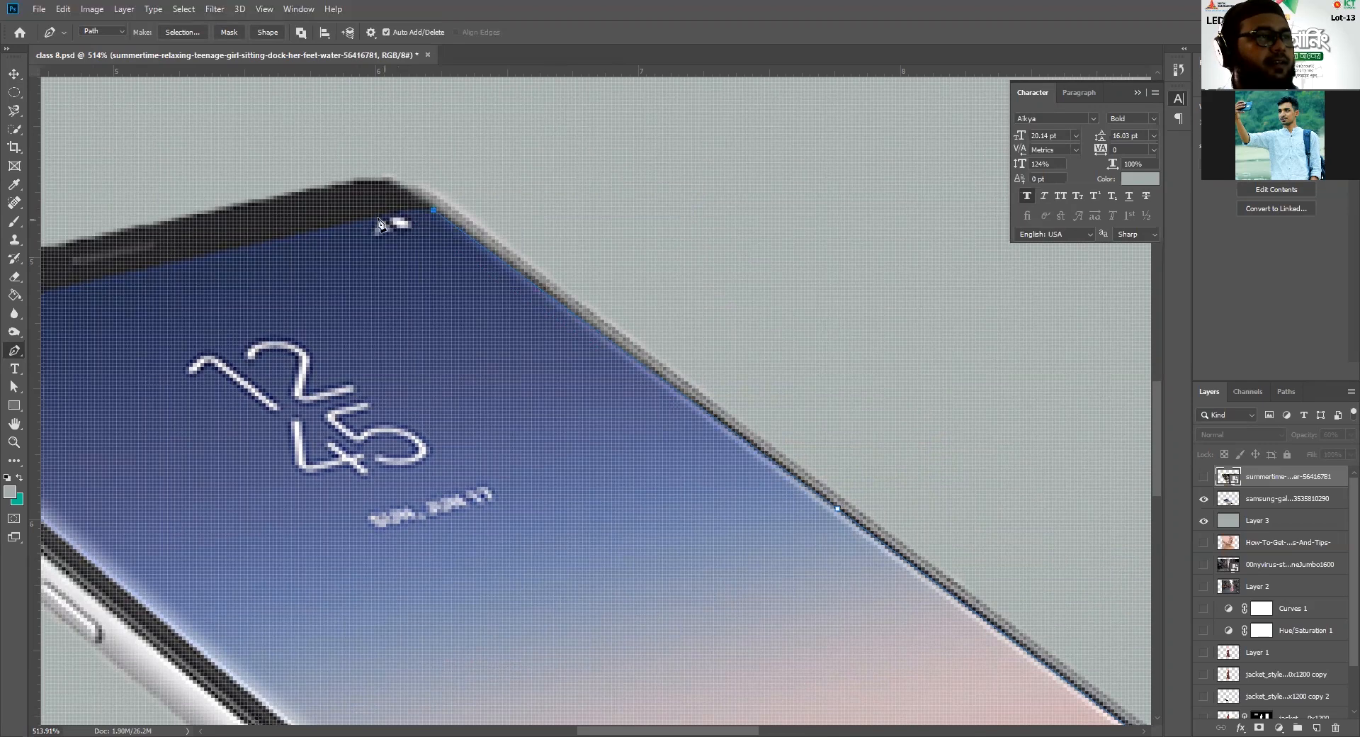
{"action": "left_click", "coordinate": [415, 210]}
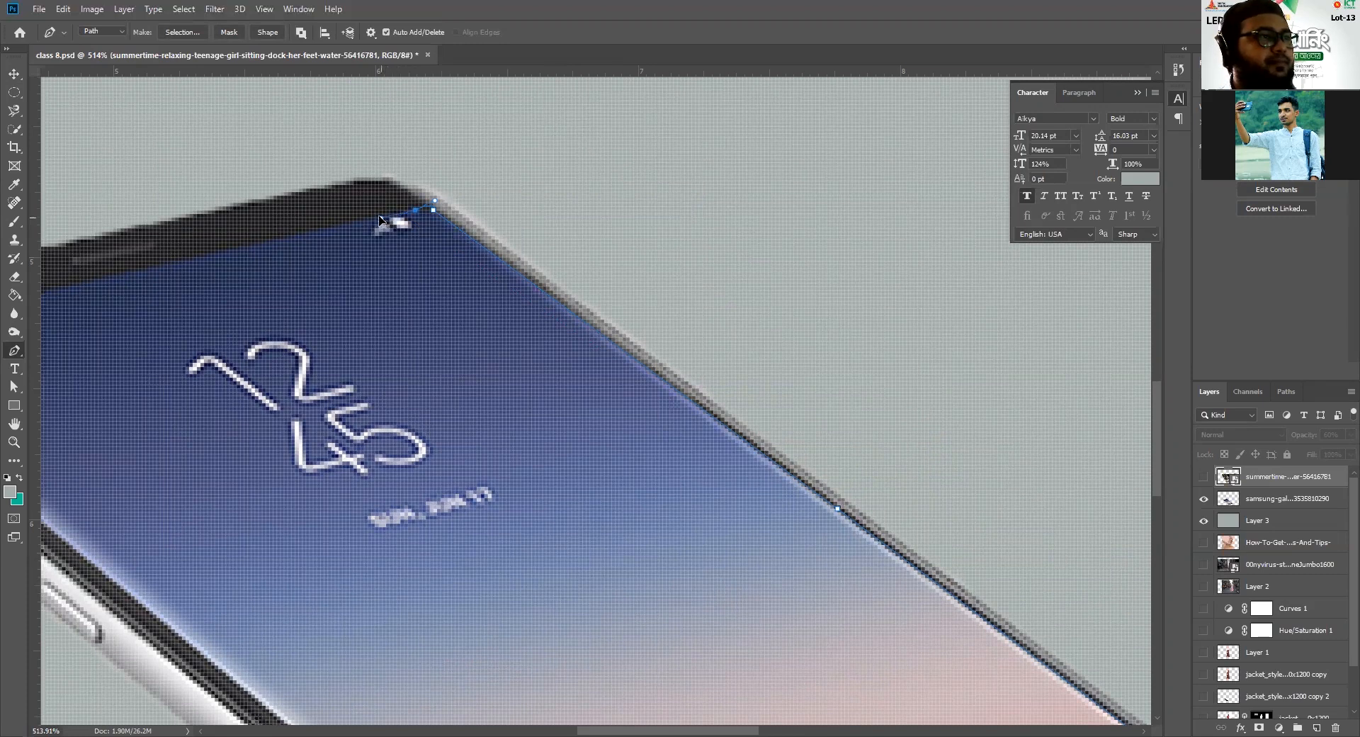
{"action": "left_click_drag", "start_coordinate": [610, 319], "coordinate": [768, 375]}
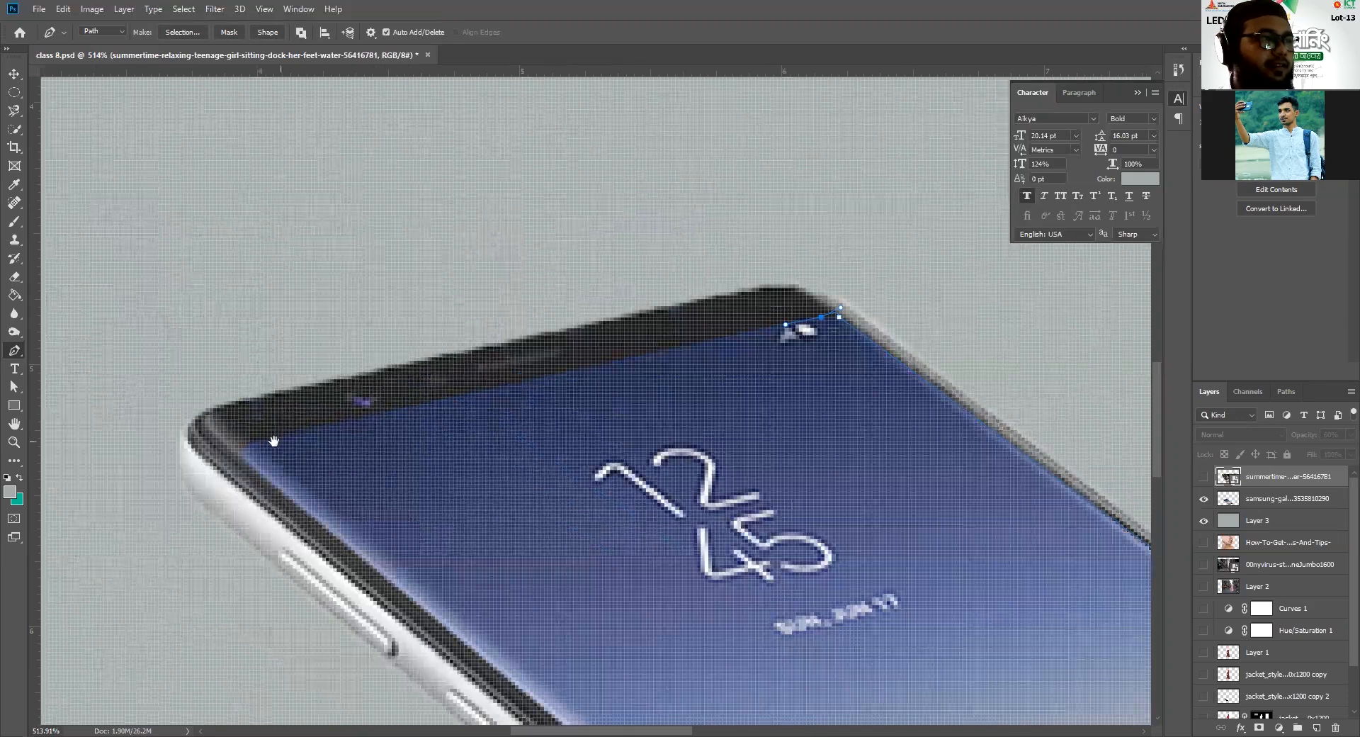
{"action": "left_click_drag", "start_coordinate": [274, 440], "coordinate": [401, 481]}
{"action": "left_click", "coordinate": [381, 484]}
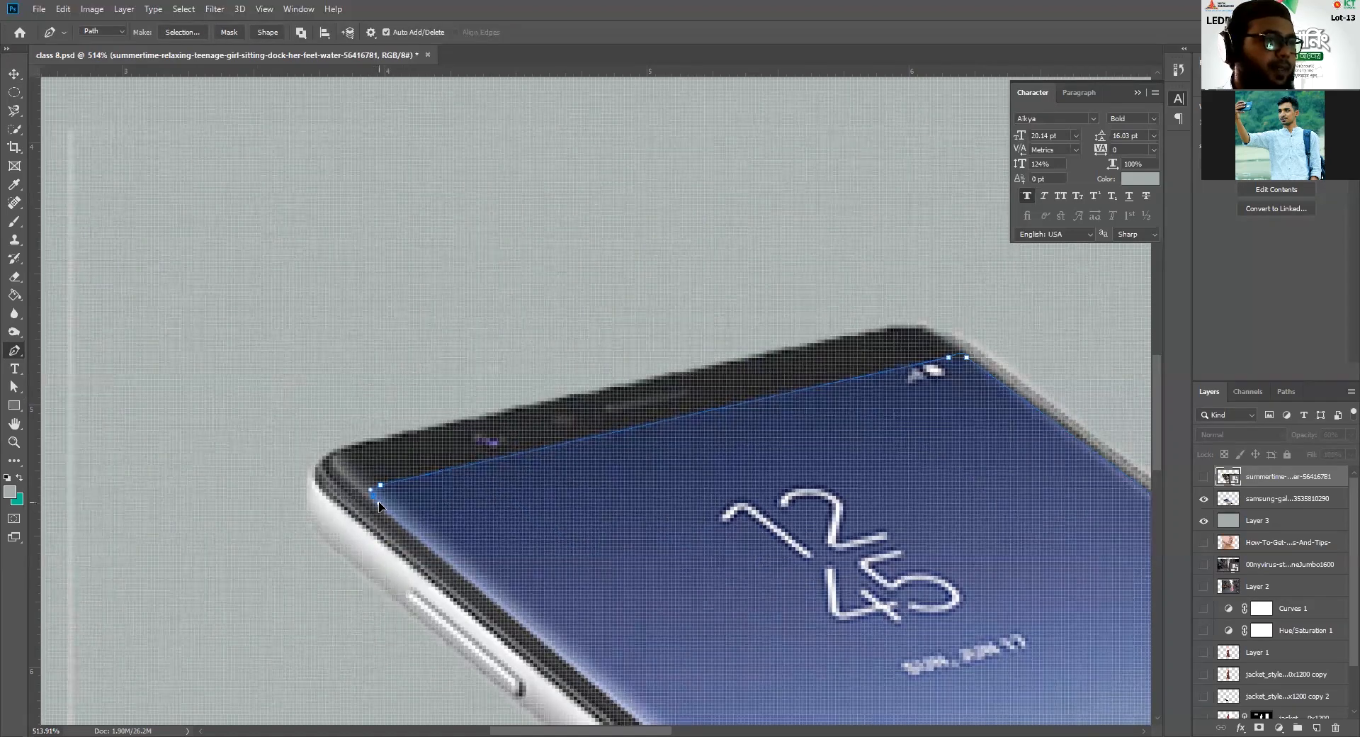
Step: Trace the phone screen's left edge, close the path around the lower left corner, and convert it to a selection
{"action": "left_click_drag", "start_coordinate": [520, 555], "coordinate": [444, 345]}
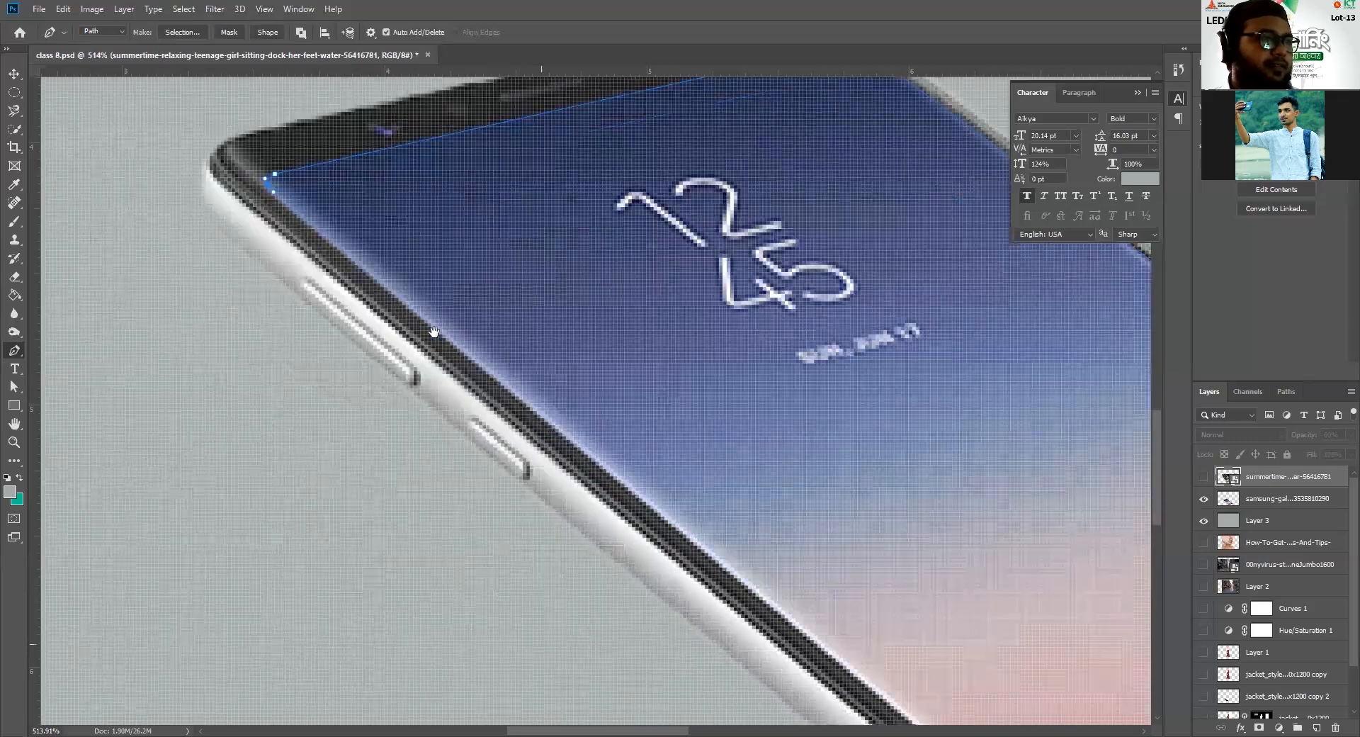
{"action": "left_click", "coordinate": [697, 546]}
{"action": "left_click_drag", "start_coordinate": [768, 603], "coordinate": [686, 507]}
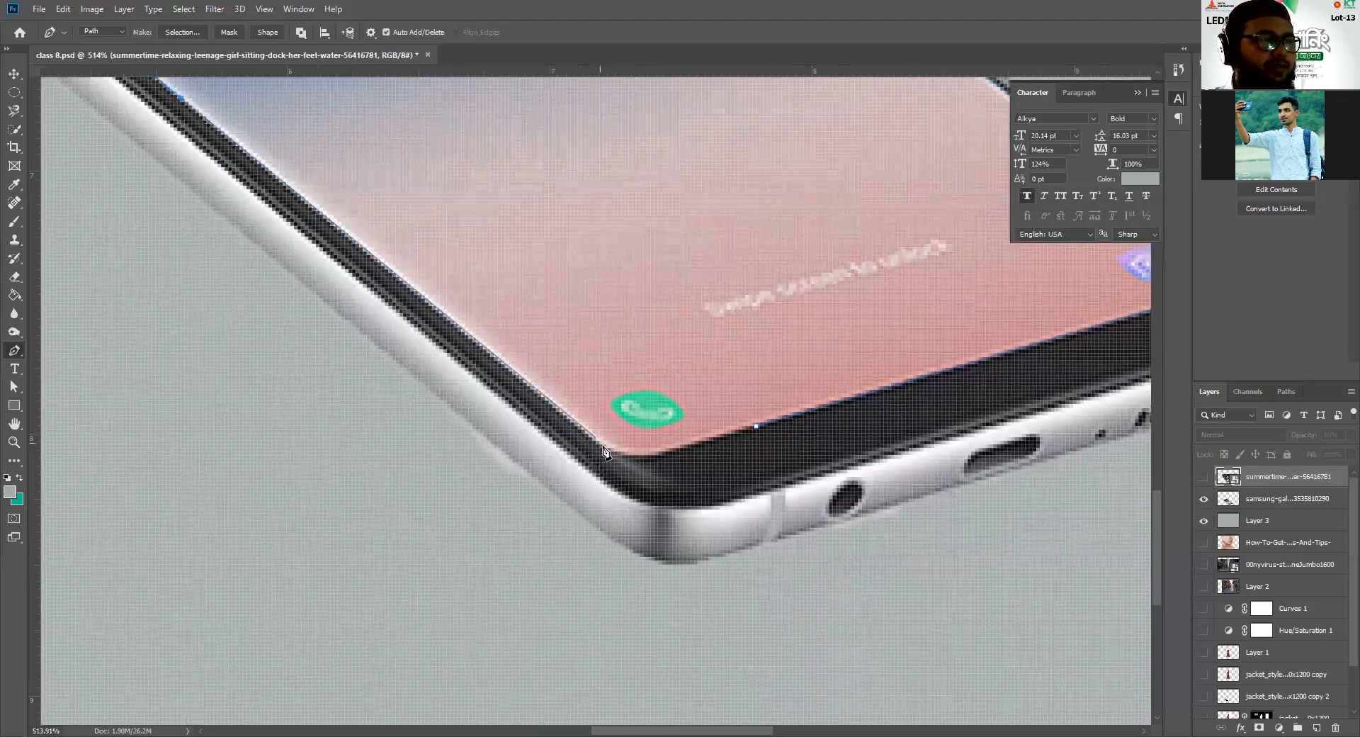
{"action": "left_click", "coordinate": [607, 451]}
{"action": "left_click_drag", "start_coordinate": [681, 449], "coordinate": [730, 435]}
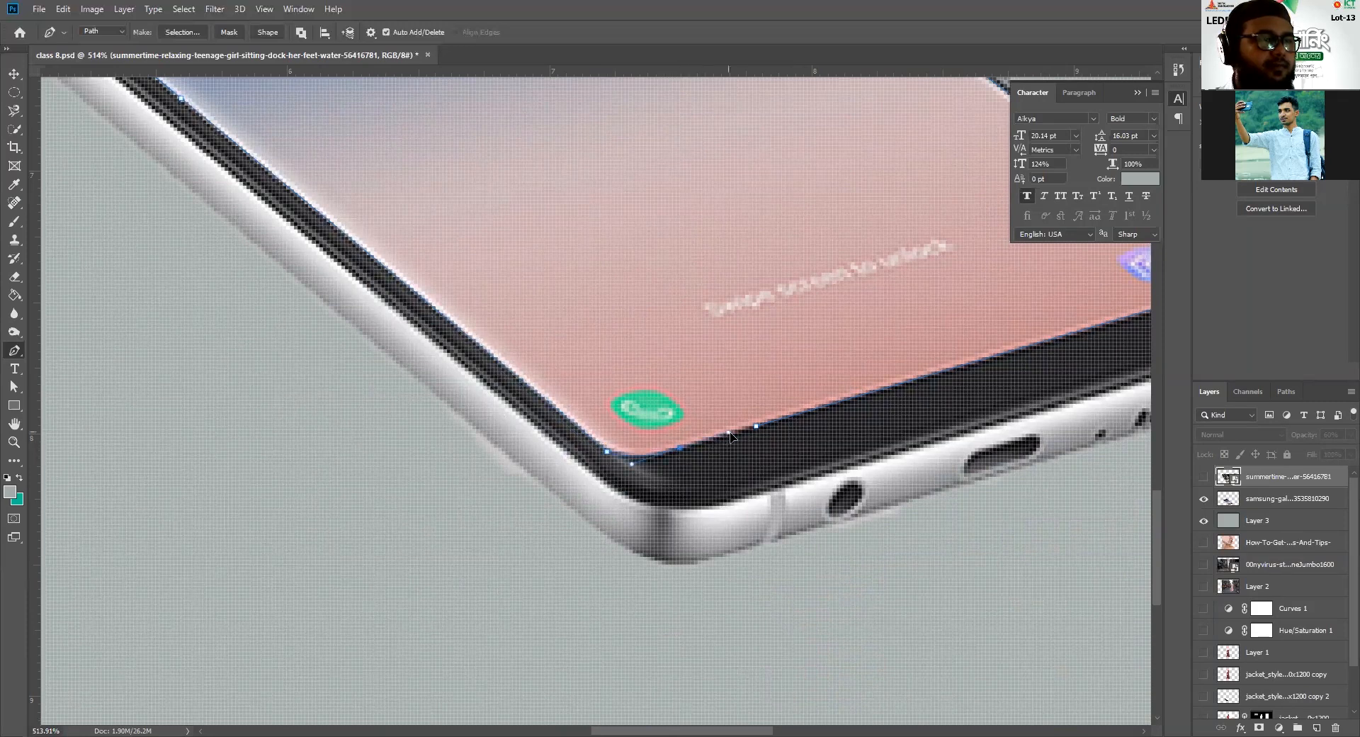
{"action": "scroll", "coordinate": [732, 436], "scroll_direction": "down", "scroll_amount": 2}
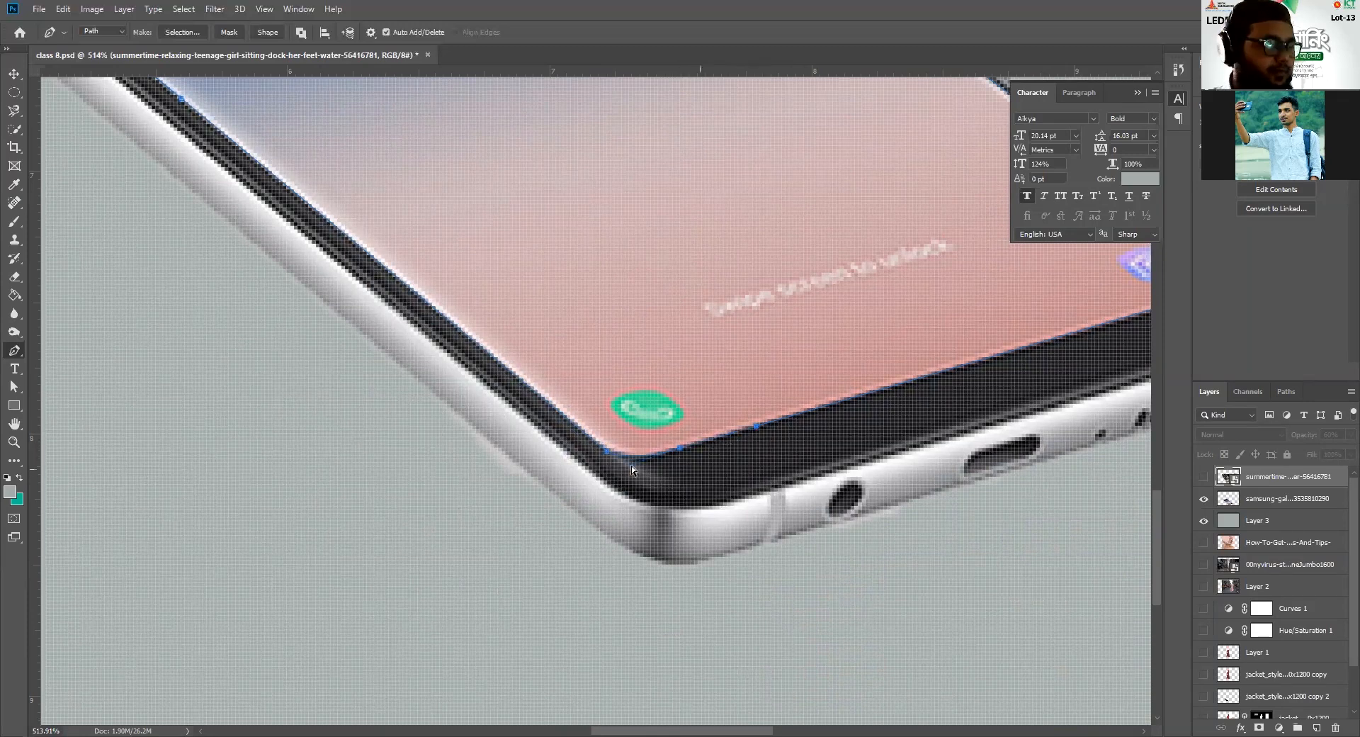
{"action": "scroll", "coordinate": [630, 465], "scroll_direction": "down", "scroll_amount": 4}
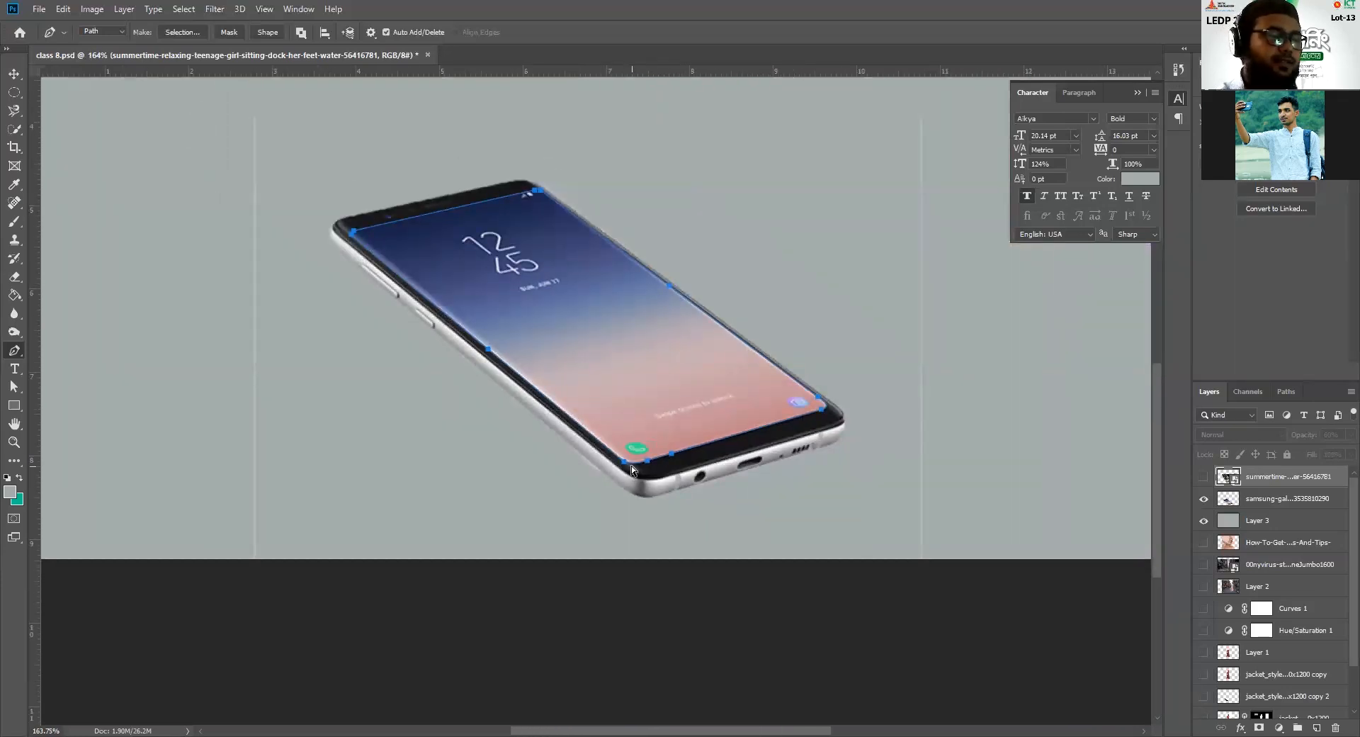
{"action": "key", "text": "ctrl+Return"}
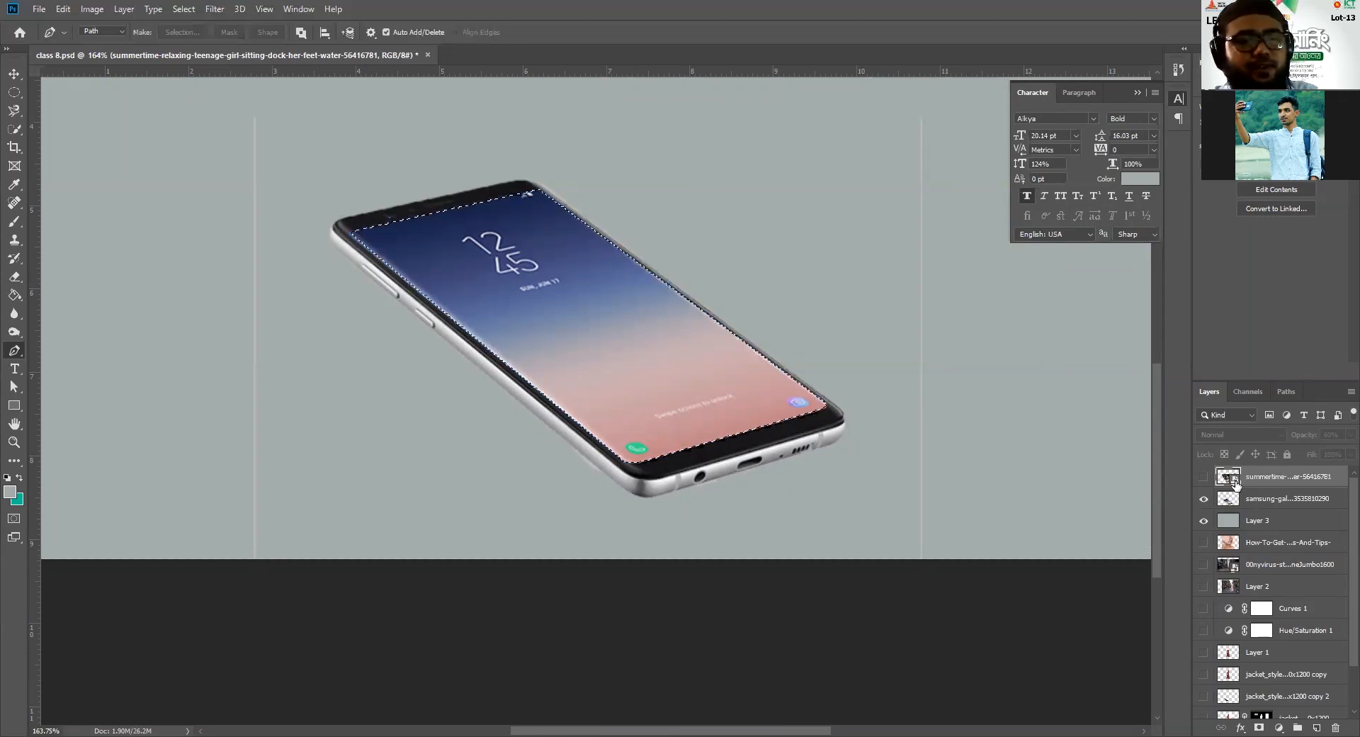
Step: Rasterize the hidden dock photo layer
{"action": "right_click", "coordinate": [1261, 483]}
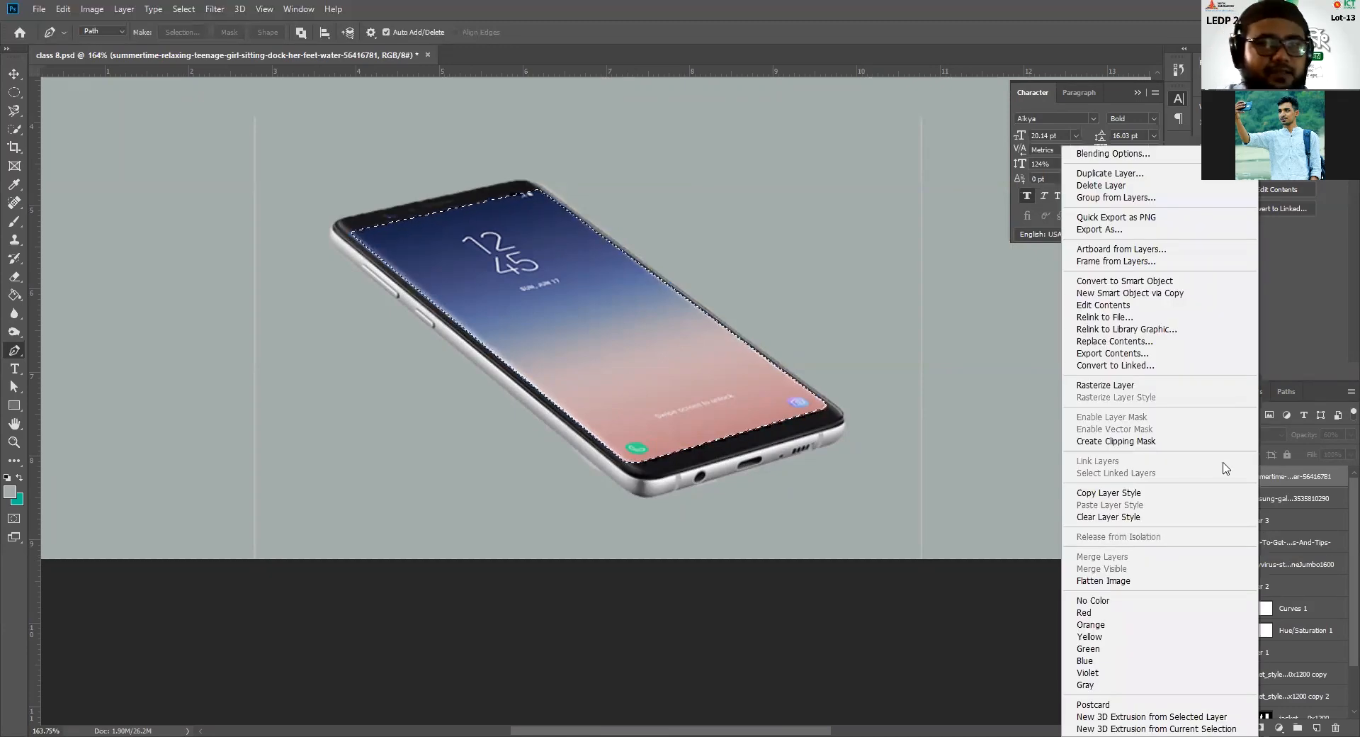
{"action": "left_click", "coordinate": [1105, 385]}
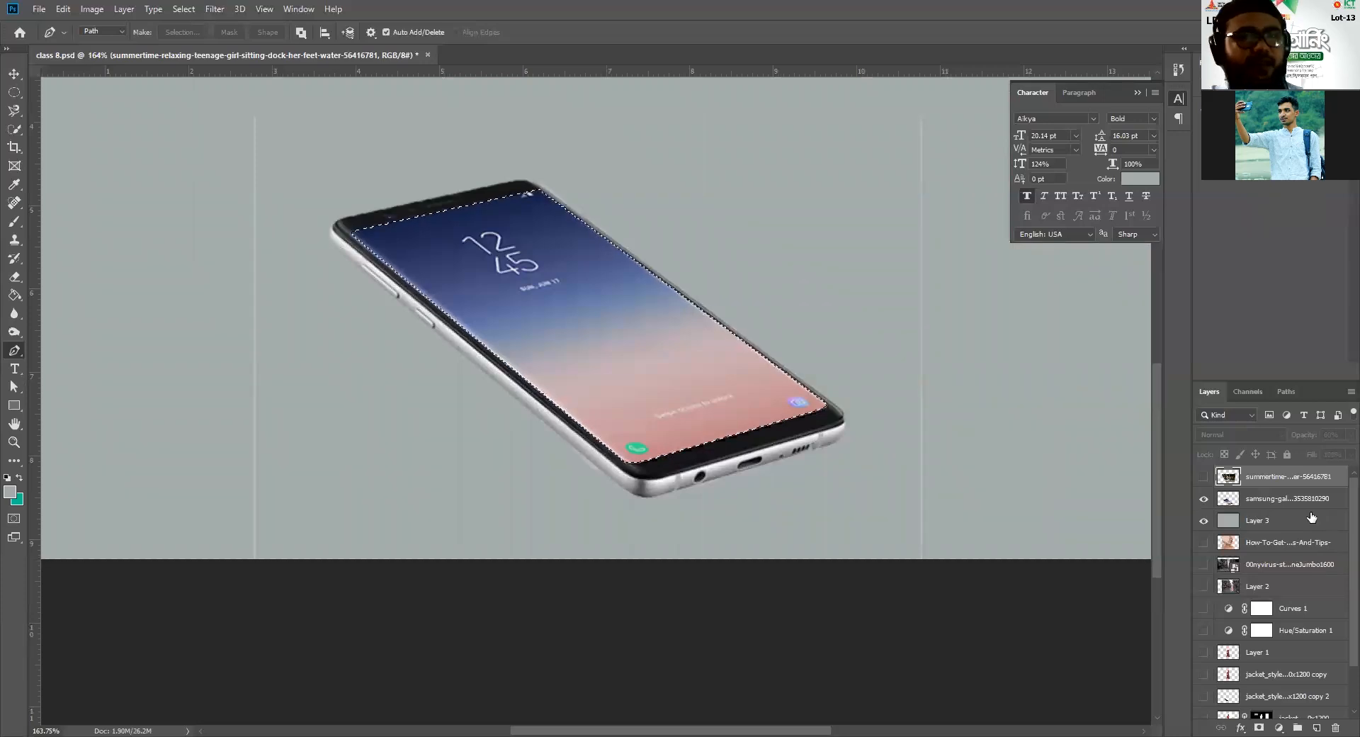
Step: Undo the dock photo's rasterizing and copy the phone layer's selected screen area to a new layer
{"action": "left_click", "coordinate": [1262, 500]}
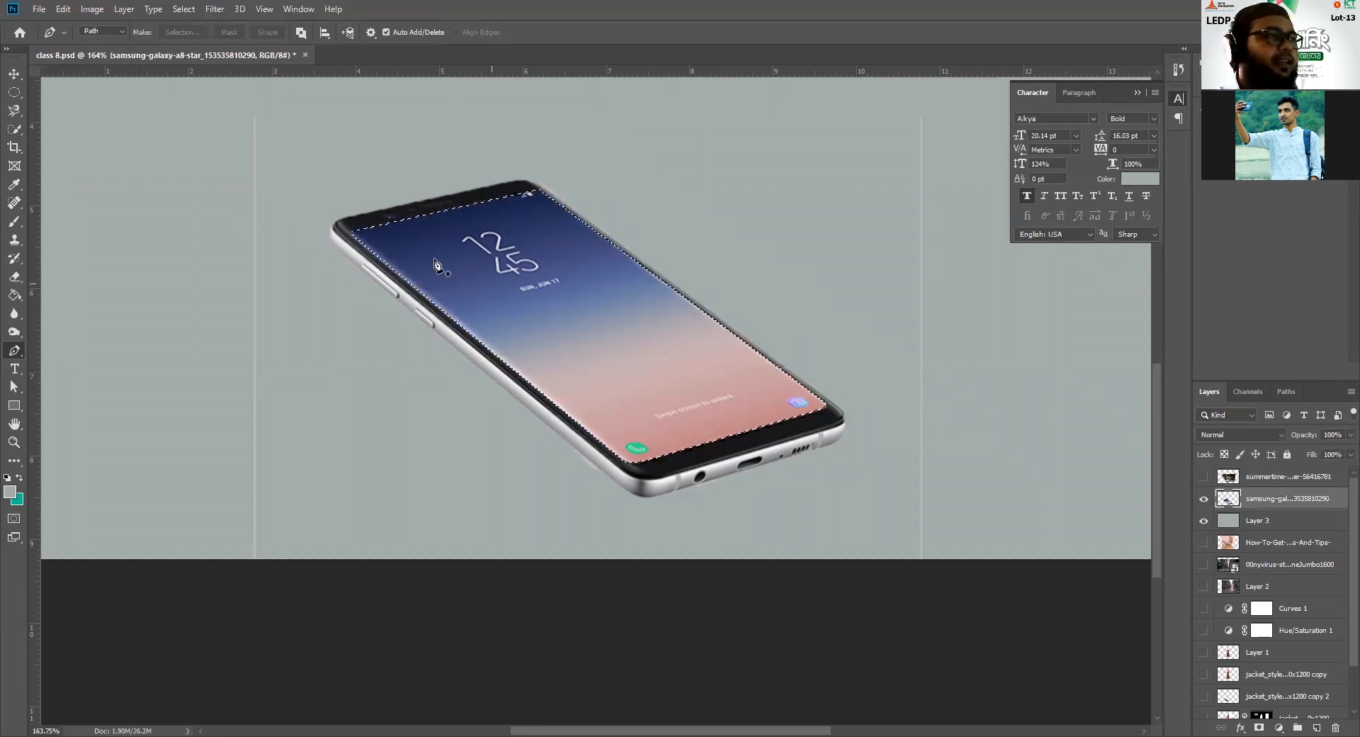
{"action": "key", "text": "v"}
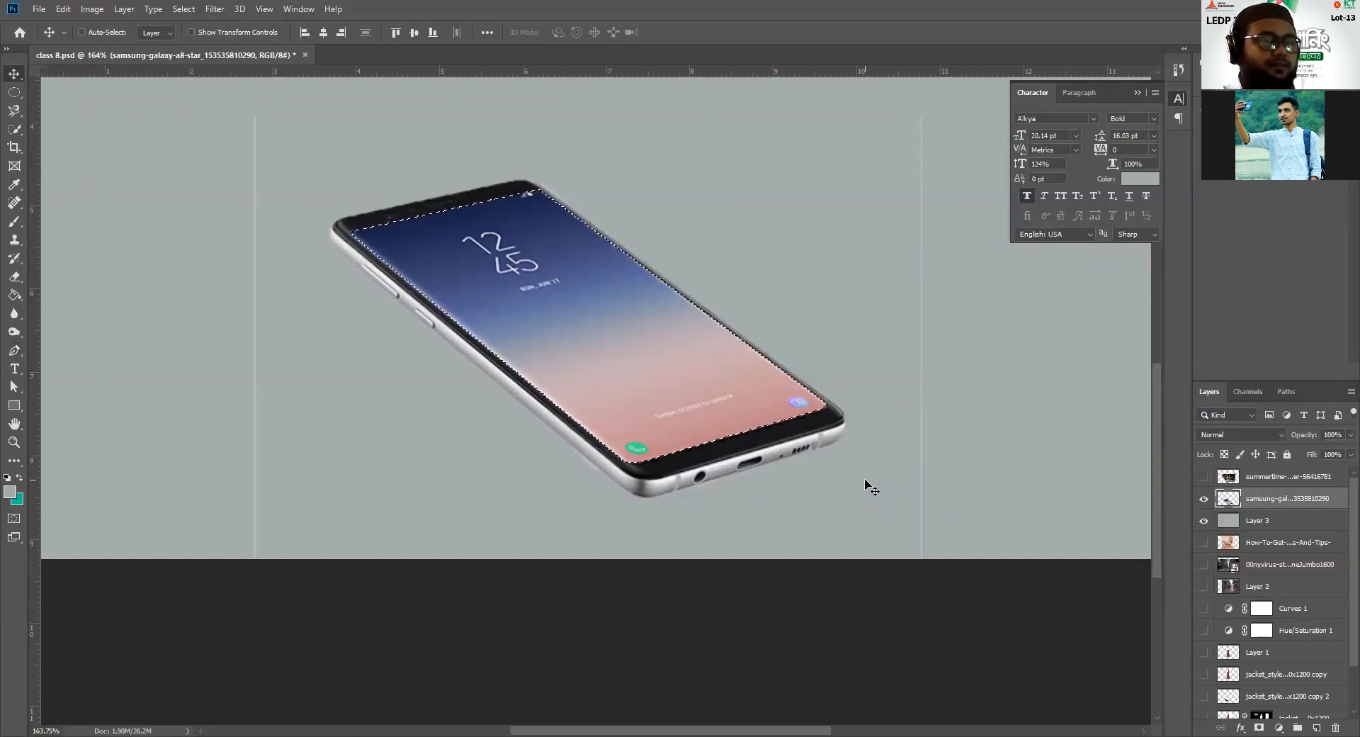
{"action": "key", "text": "ctrl+z"}
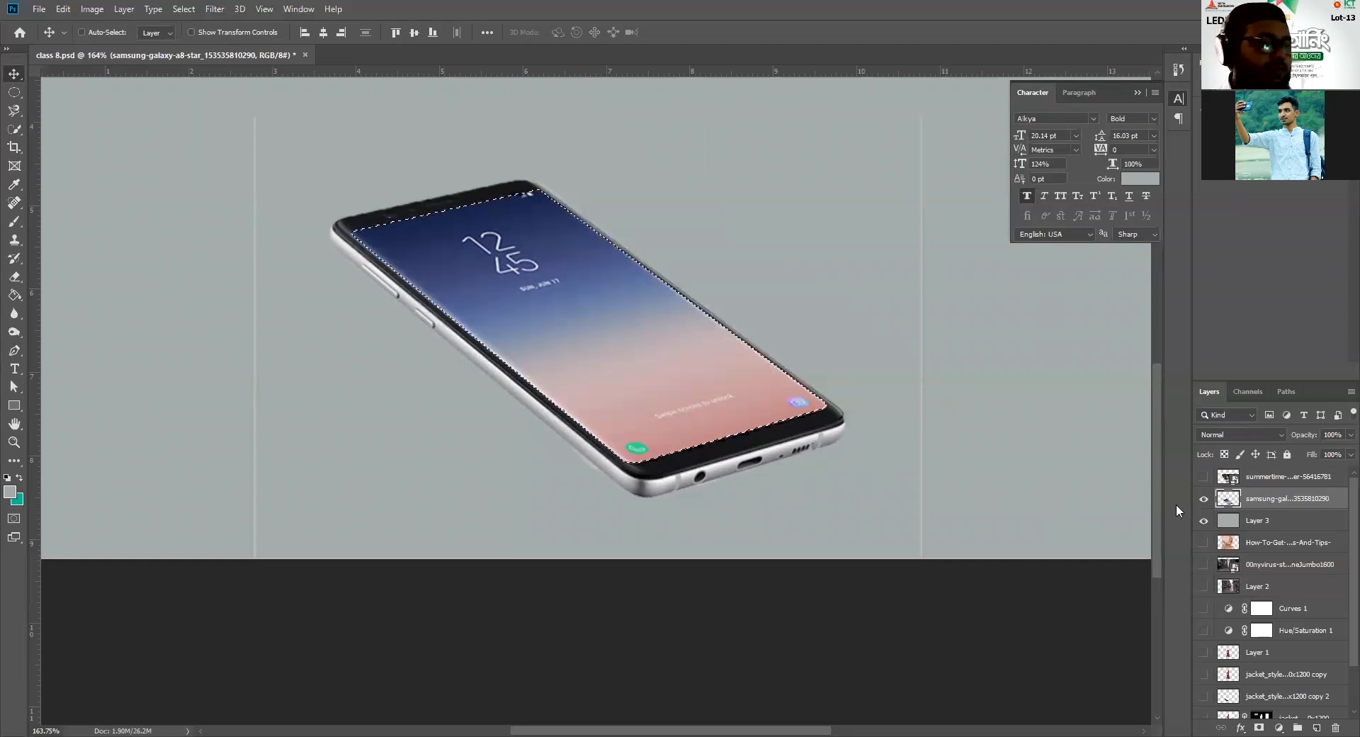
{"action": "key", "text": "ctrl+j"}
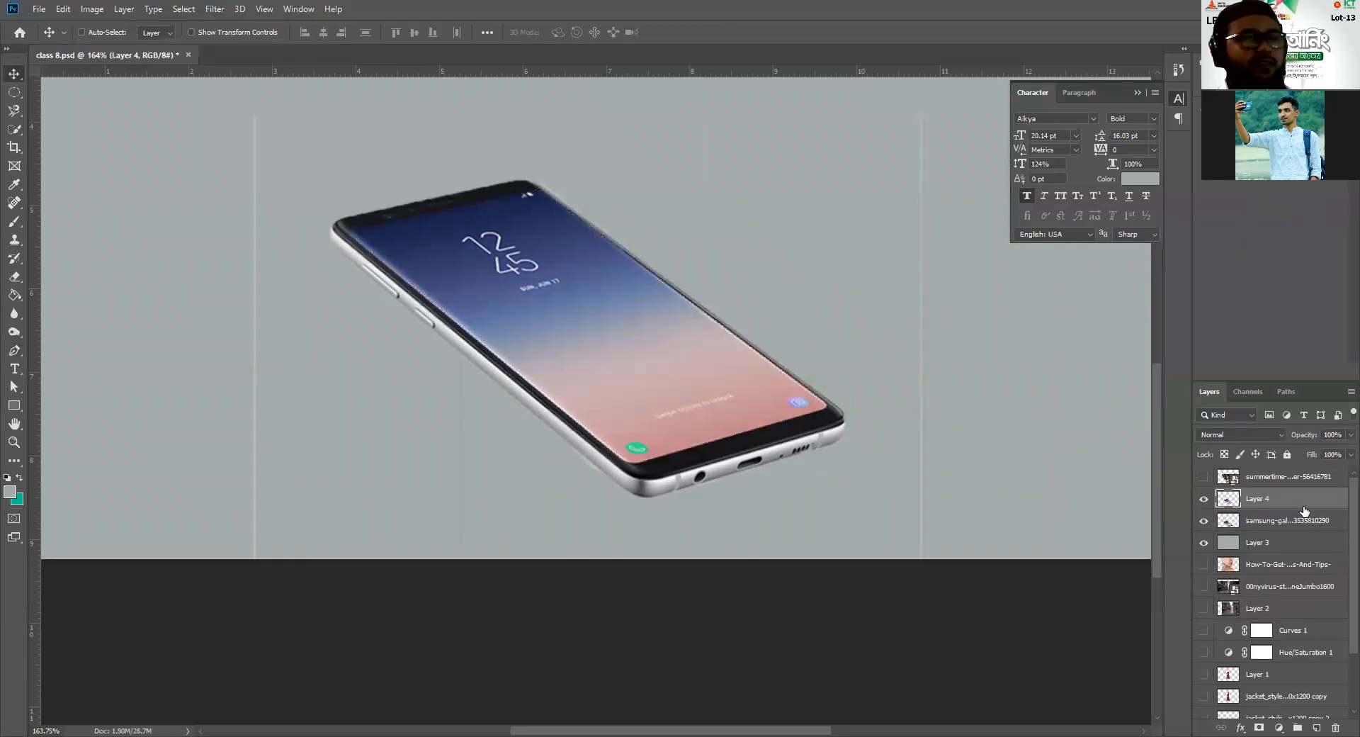
Step: Hide the full phone layer, keep the copied screen shown, and turn the dock photo's visibility back on
{"action": "mouse_move", "coordinate": [1207, 500]}
{"action": "left_mouse_down"}
{"action": "mouse_move", "coordinate": [1207, 522]}
{"action": "mouse_move", "coordinate": [1207, 503]}
{"action": "left_mouse_up"}
{"action": "left_click", "coordinate": [1205, 500]}
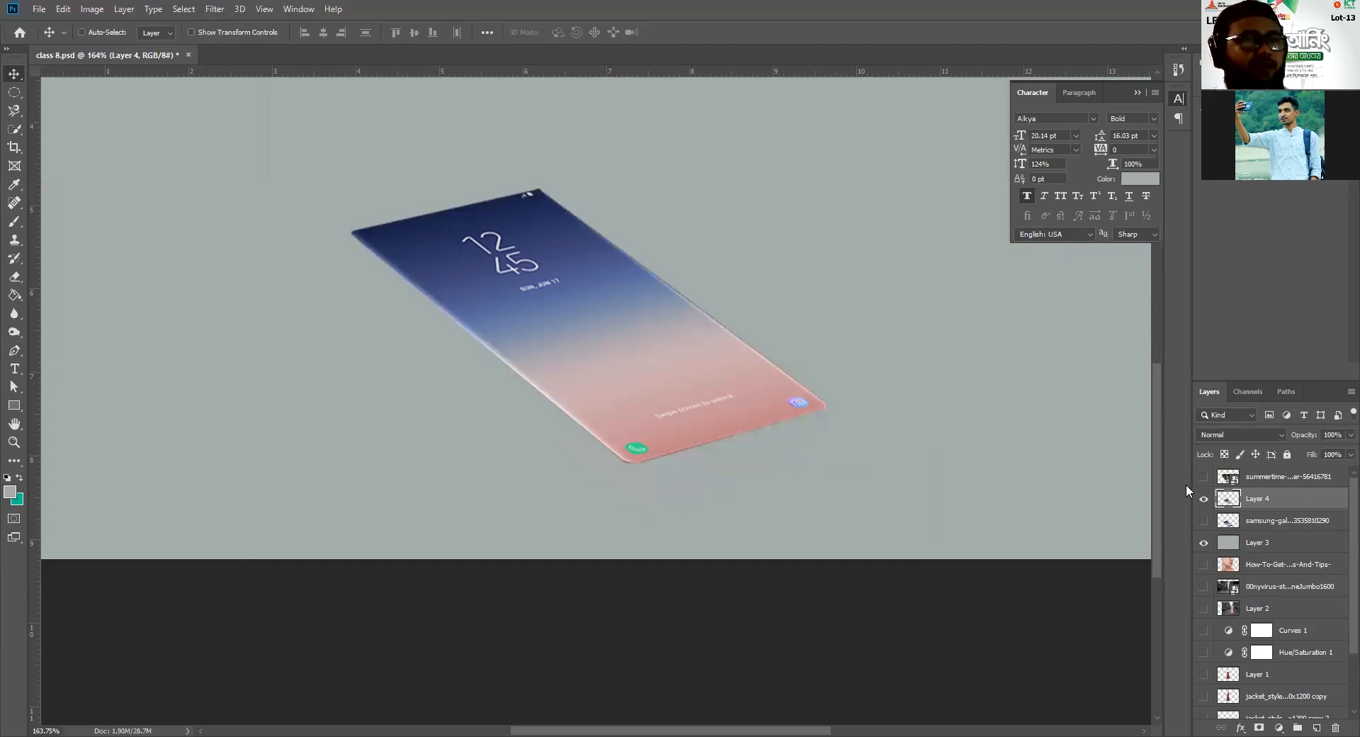
{"action": "left_click", "coordinate": [1204, 477]}
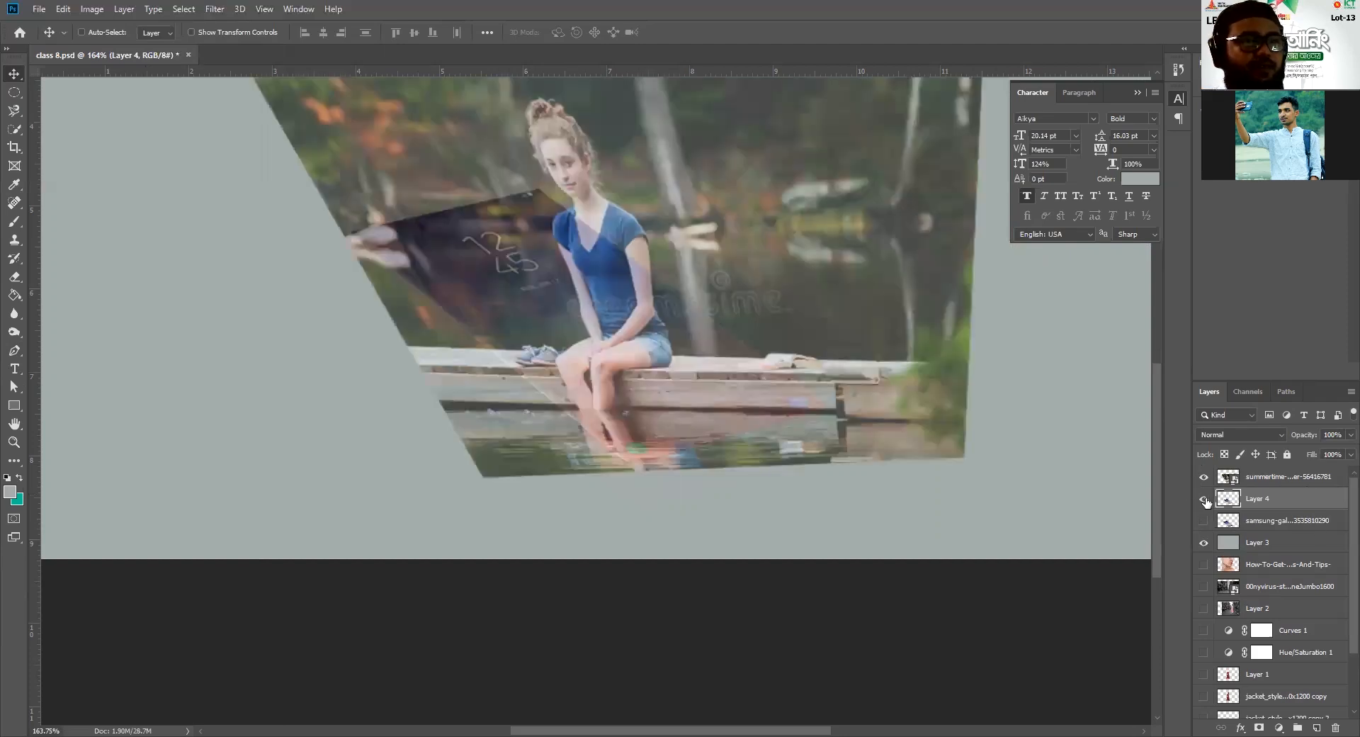
Step: Rasterize the dock photo layer and duplicate it
{"action": "left_click", "coordinate": [1252, 482]}
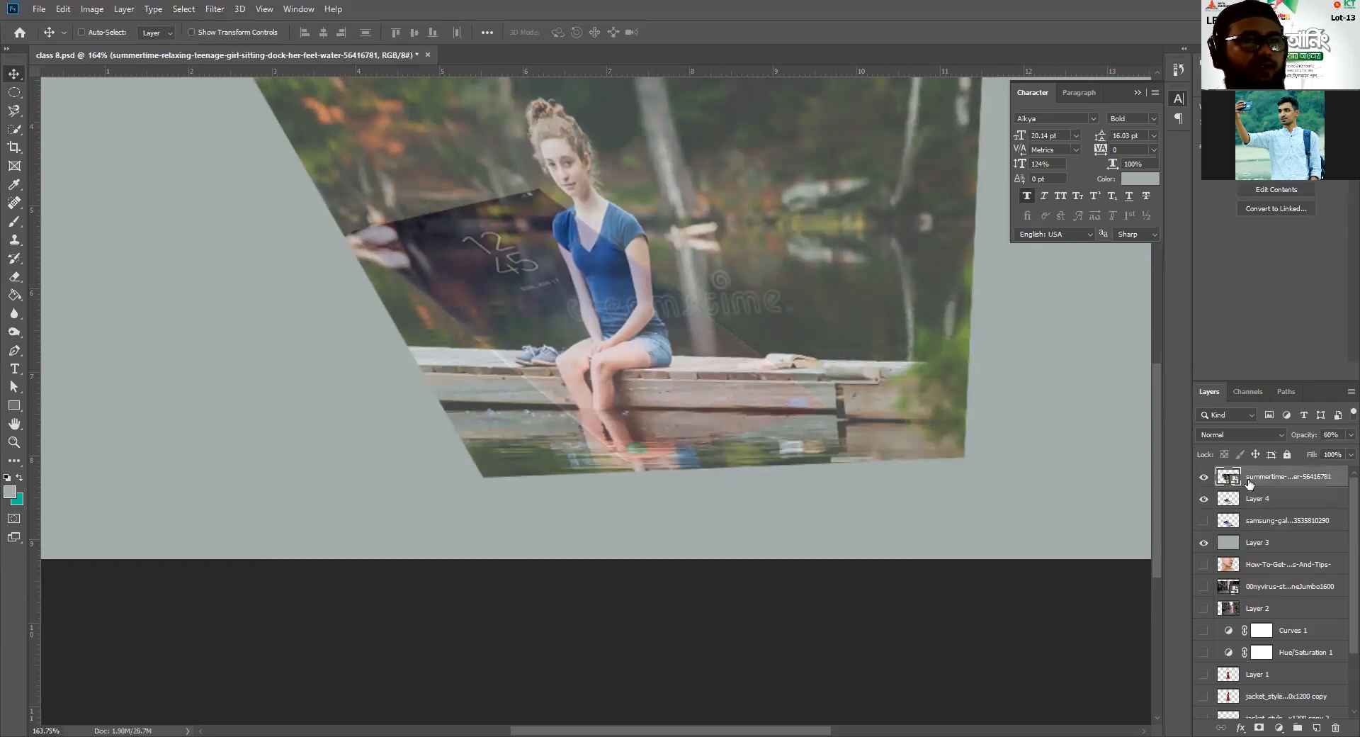
{"action": "right_click", "coordinate": [1250, 483]}
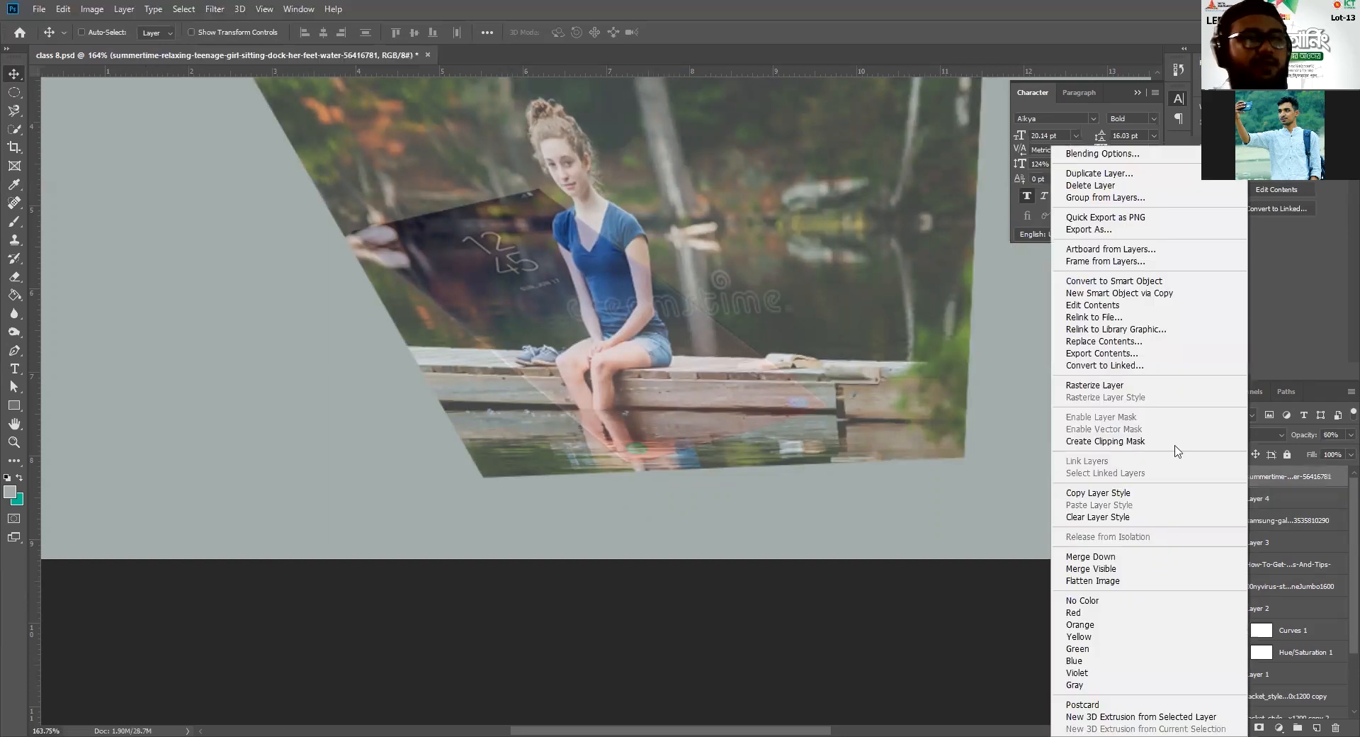
{"action": "left_click", "coordinate": [1095, 385]}
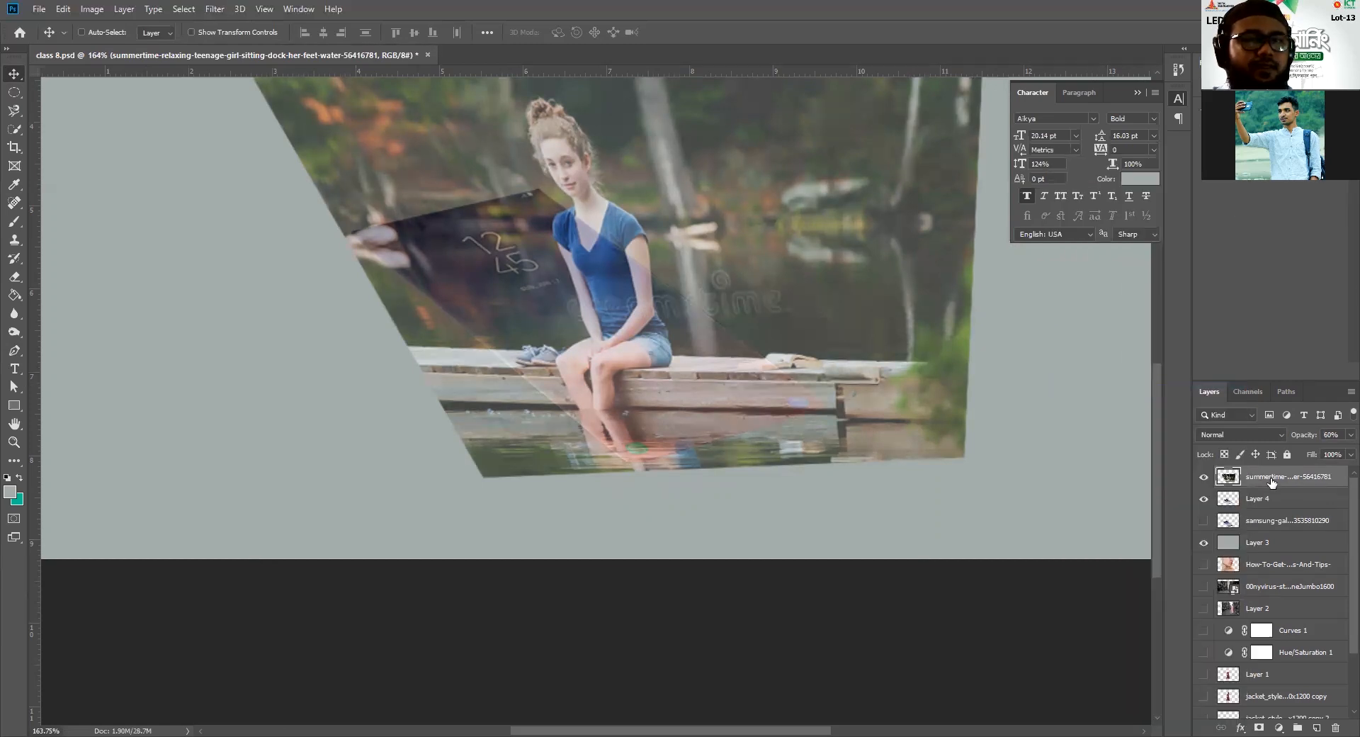
{"action": "left_click_drag", "start_coordinate": [1251, 479], "coordinate": [1316, 728]}
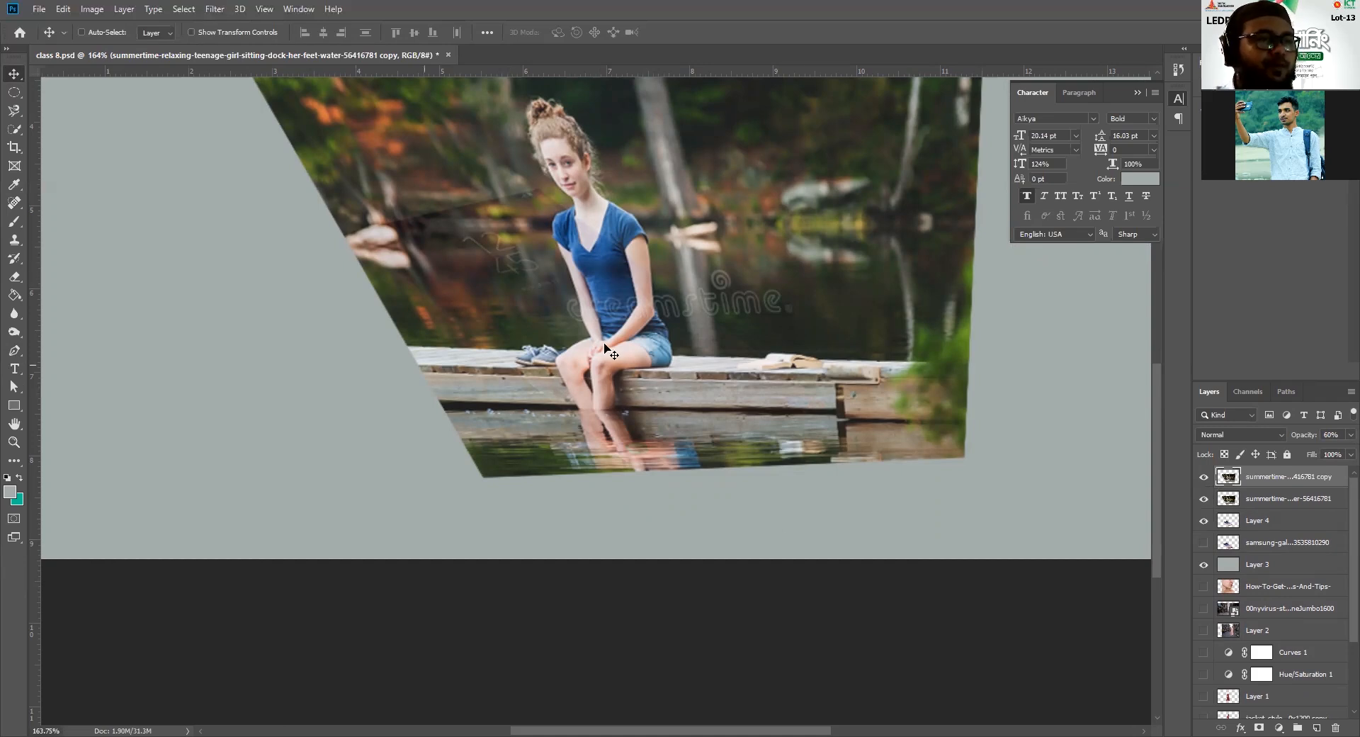
Step: Show the phone layer, hide the dock photo copy, and clip the original dock photo to the phone screen in Layer 4
{"action": "left_click", "coordinate": [1204, 543]}
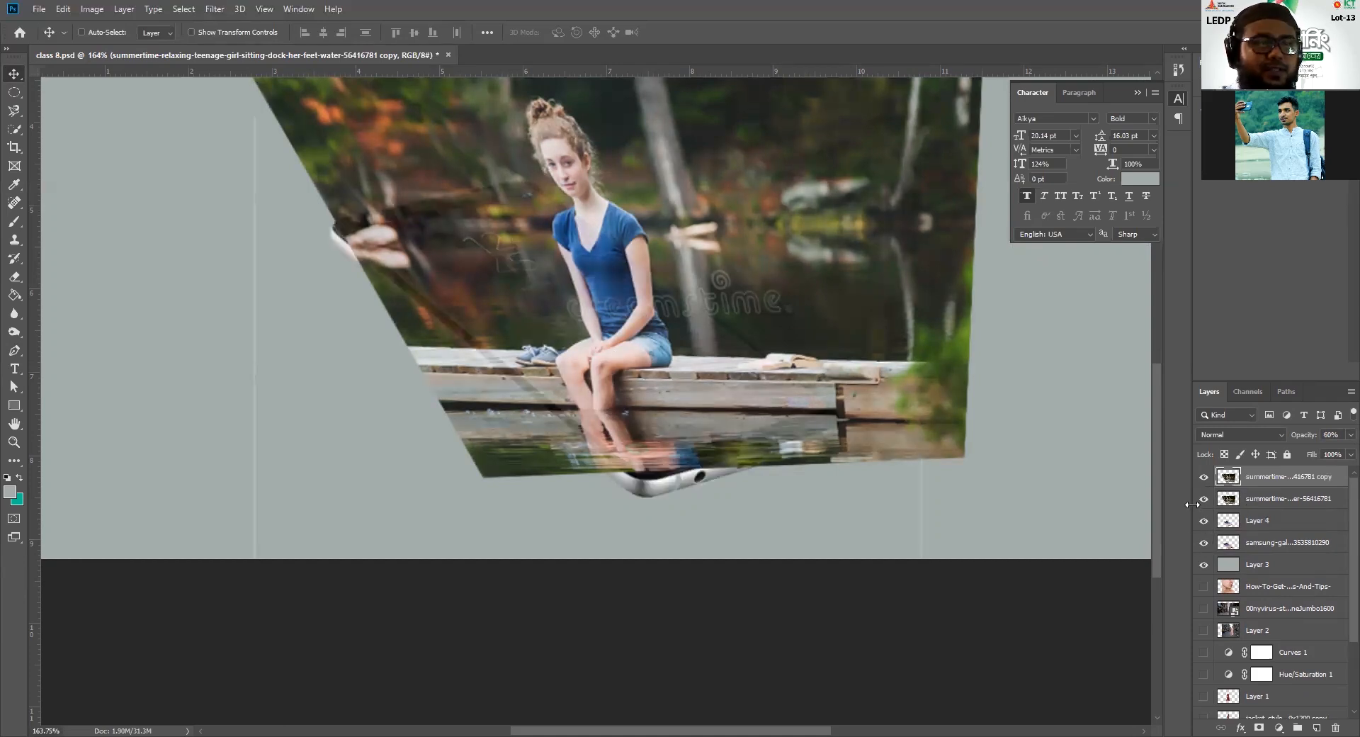
{"action": "left_click", "coordinate": [1204, 477]}
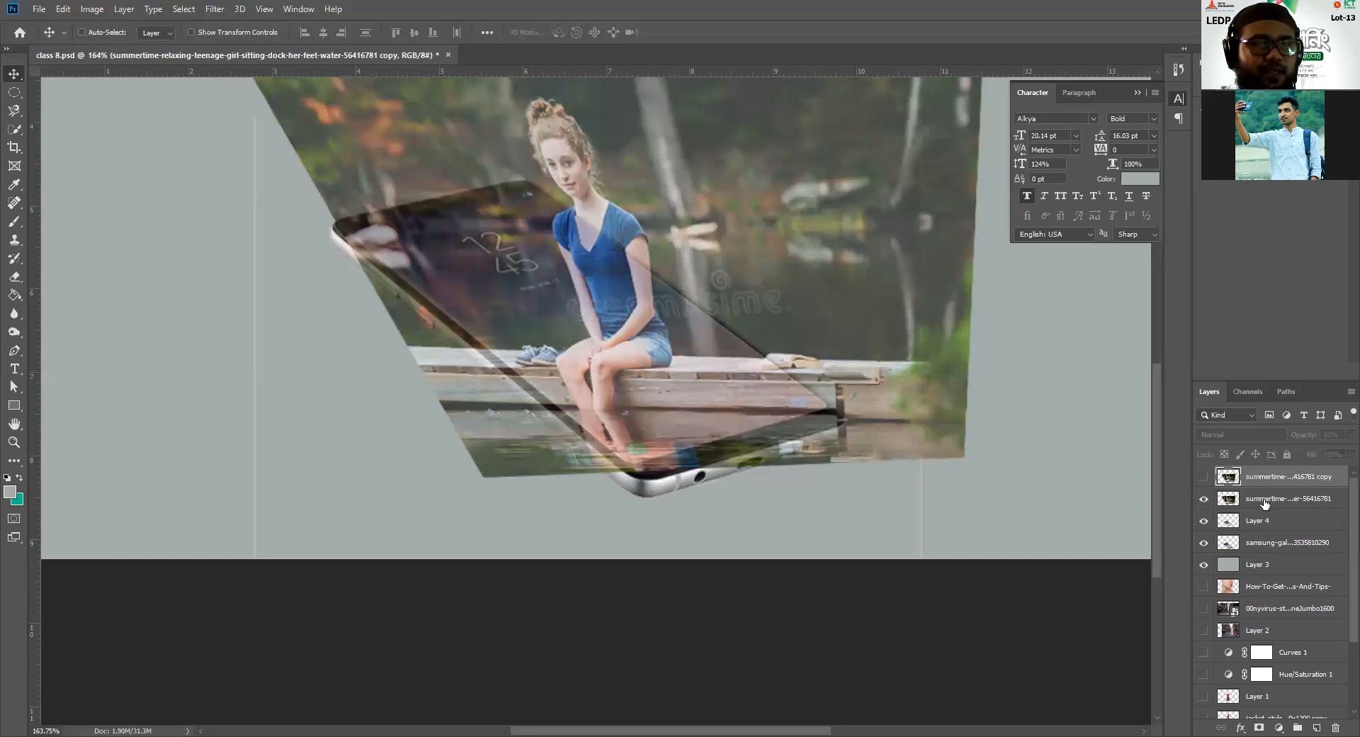
{"action": "left_click", "coordinate": [1265, 501]}
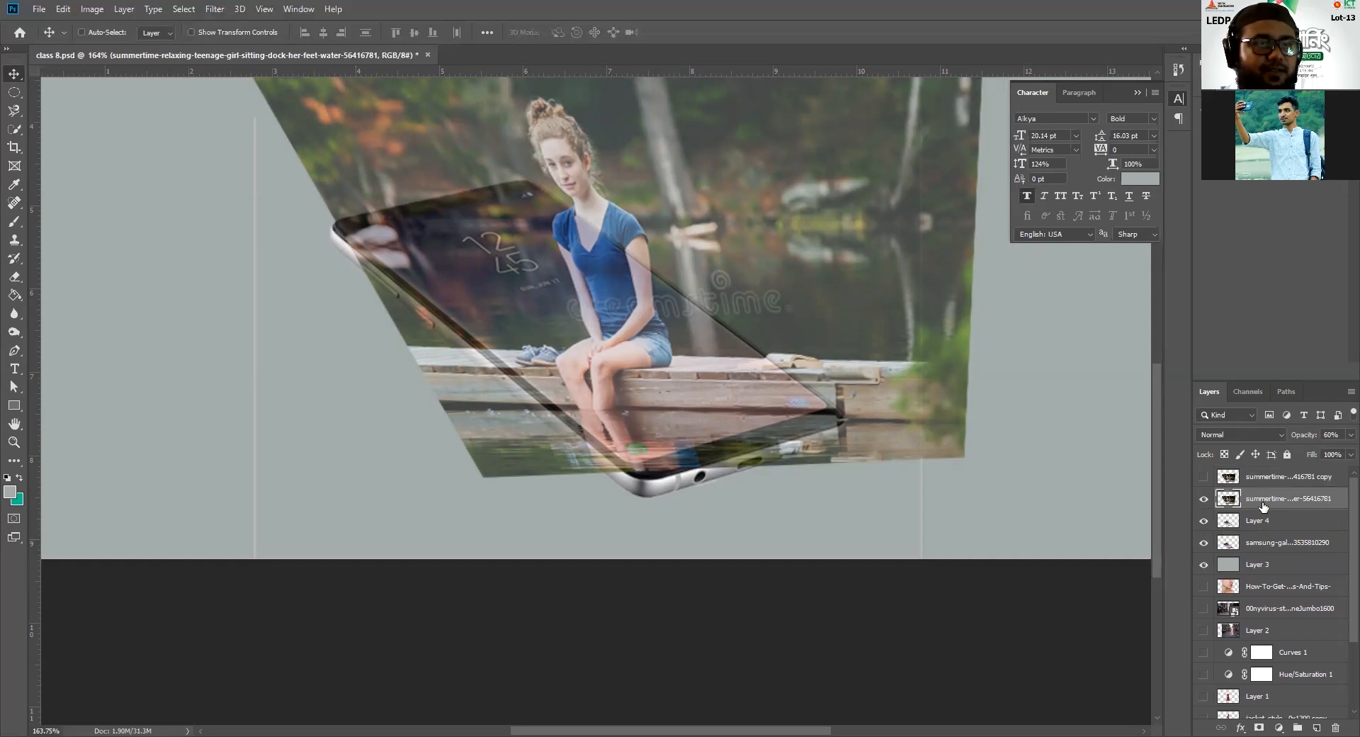
{"action": "right_click", "coordinate": [1262, 503]}
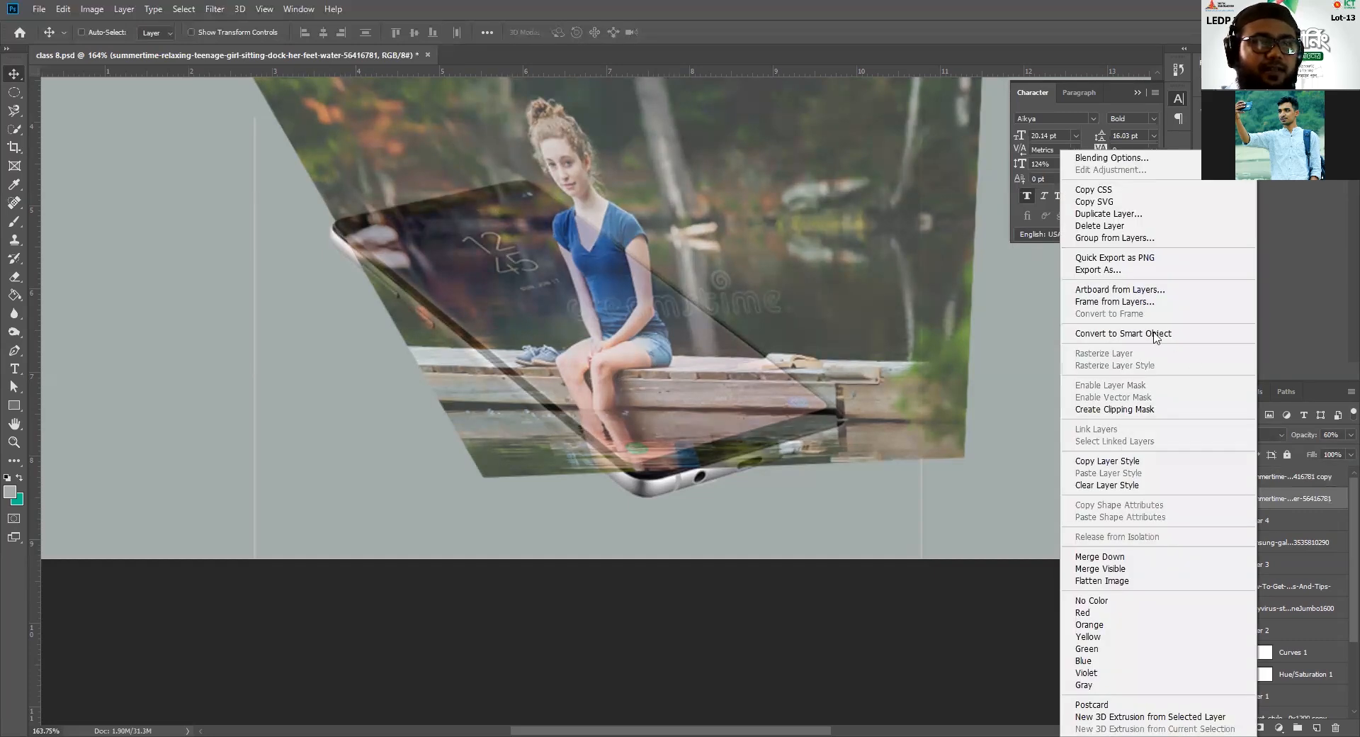
{"action": "left_click", "coordinate": [1155, 336]}
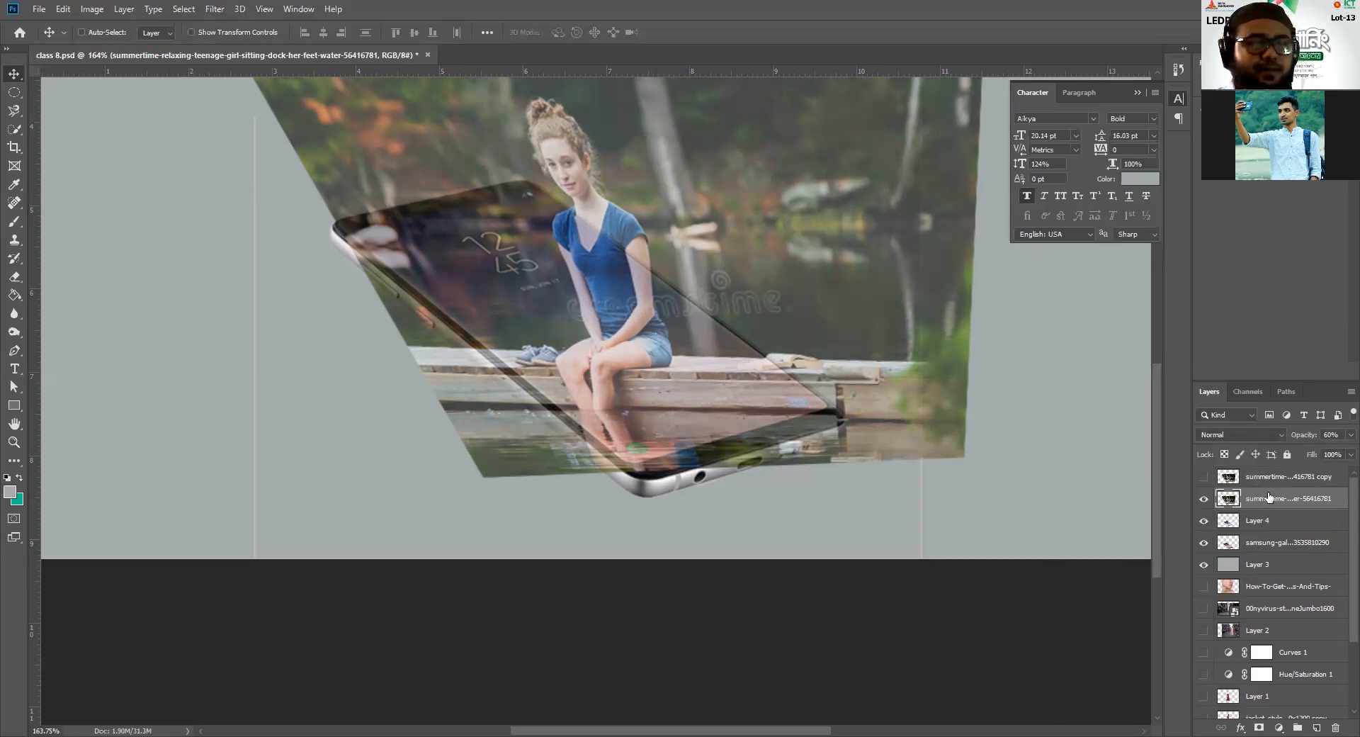
{"action": "right_click", "coordinate": [1261, 494]}
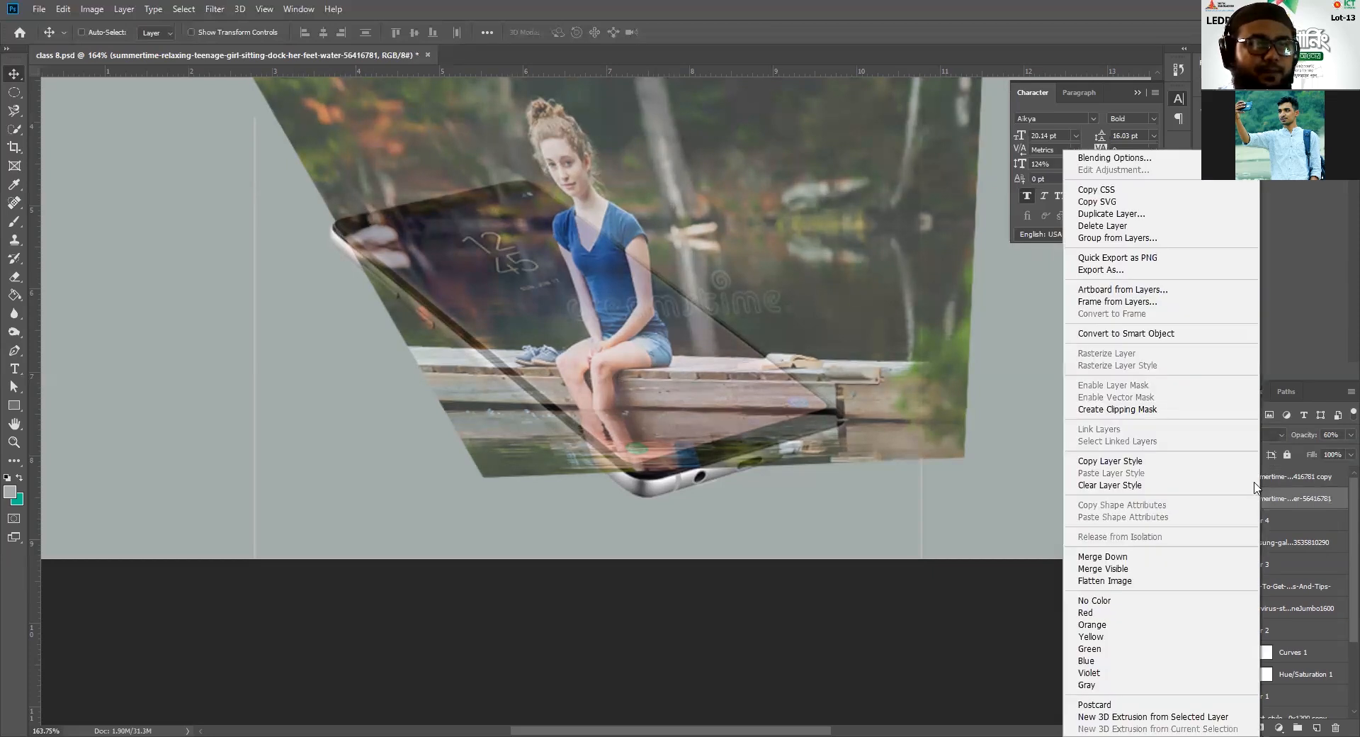
{"action": "left_click", "coordinate": [1149, 410]}
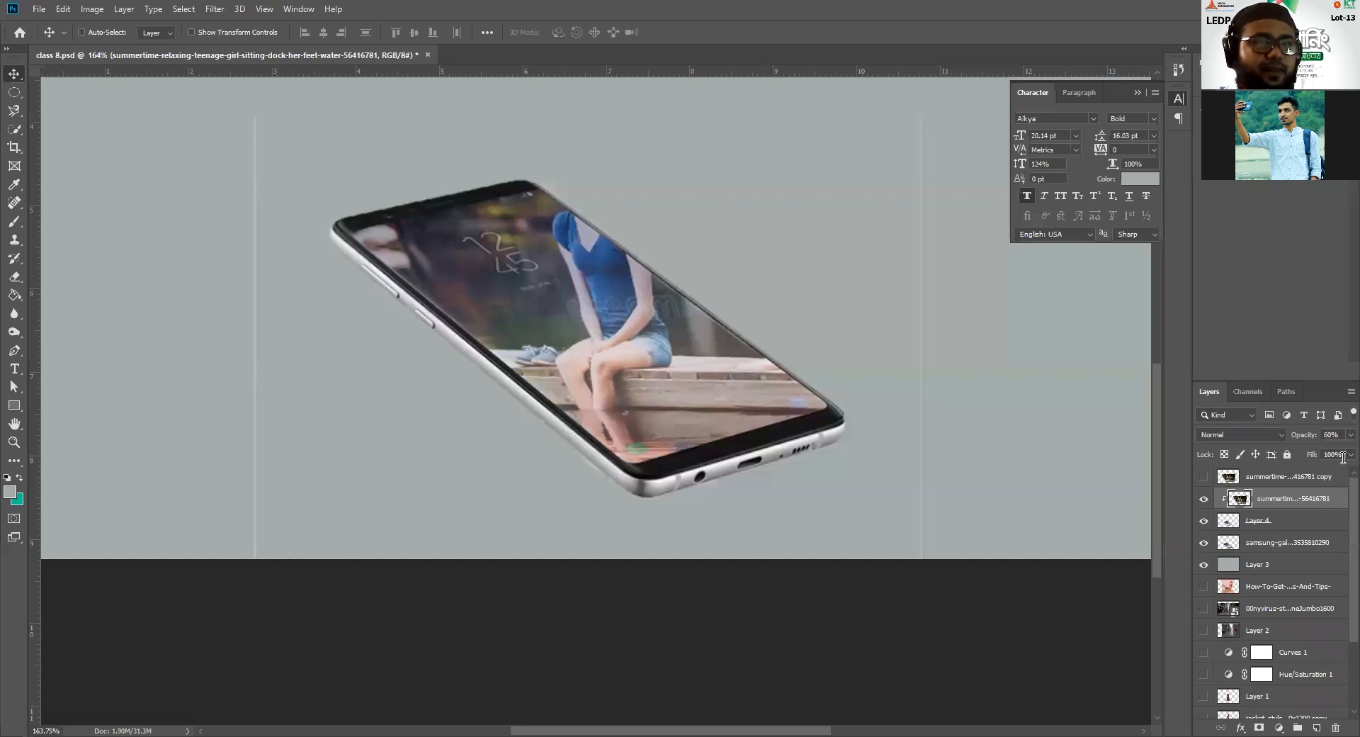
Step: Set the clipped dock photo's opacity to 100%, and show and select the dock photo copy
{"action": "left_click", "coordinate": [1351, 435]}
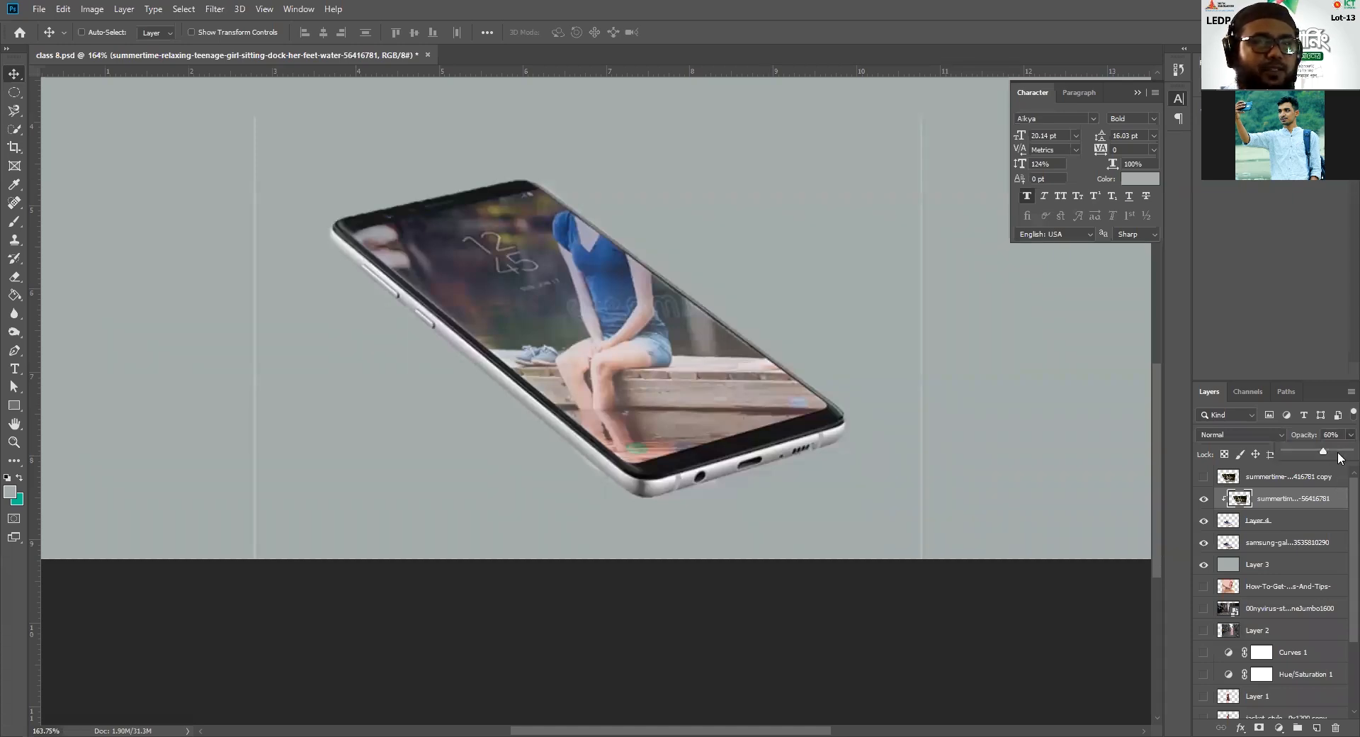
{"action": "left_click", "coordinate": [1349, 452]}
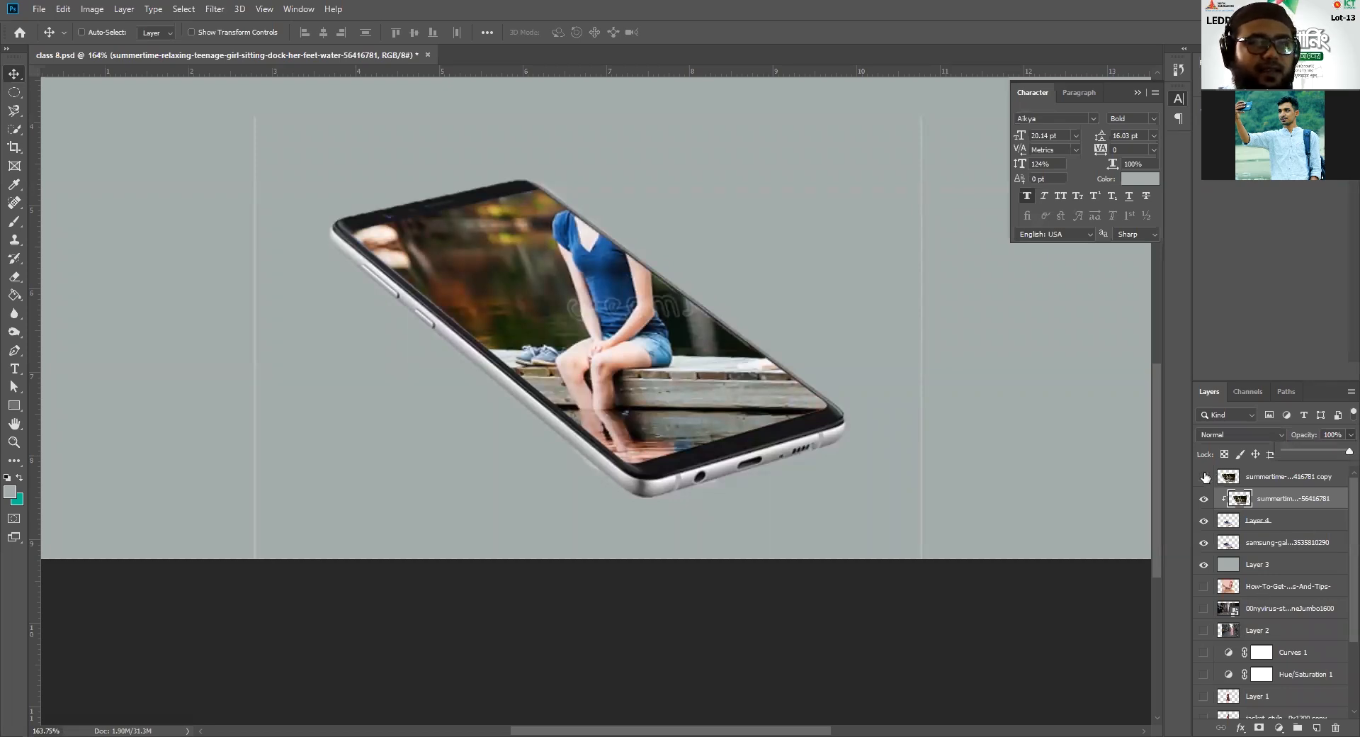
{"action": "left_click", "coordinate": [1205, 477]}
{"action": "left_click", "coordinate": [1281, 476]}
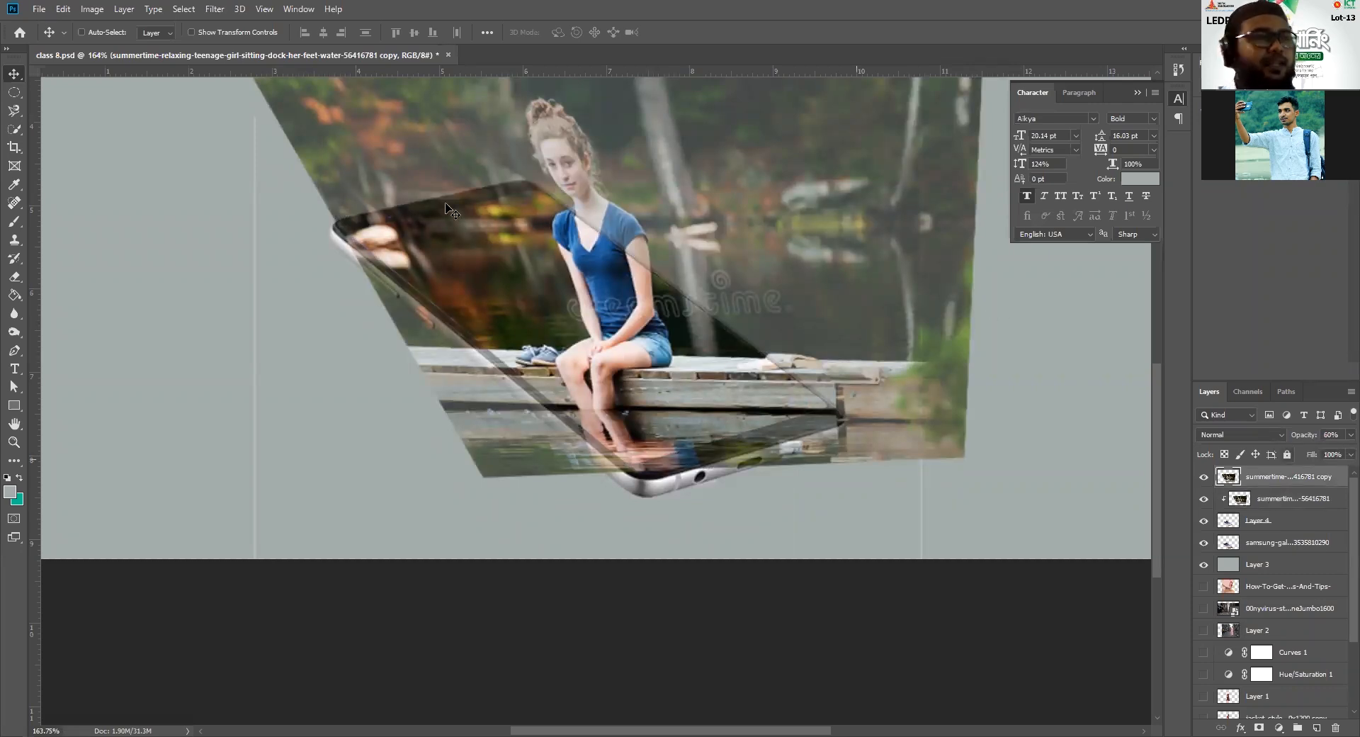
Step: Start a Pen path on the dock photo copy at the shirt collar beside the girl's neck and trace up along her jaw
{"action": "scroll", "coordinate": [611, 290], "scroll_direction": "up", "scroll_amount": 8}
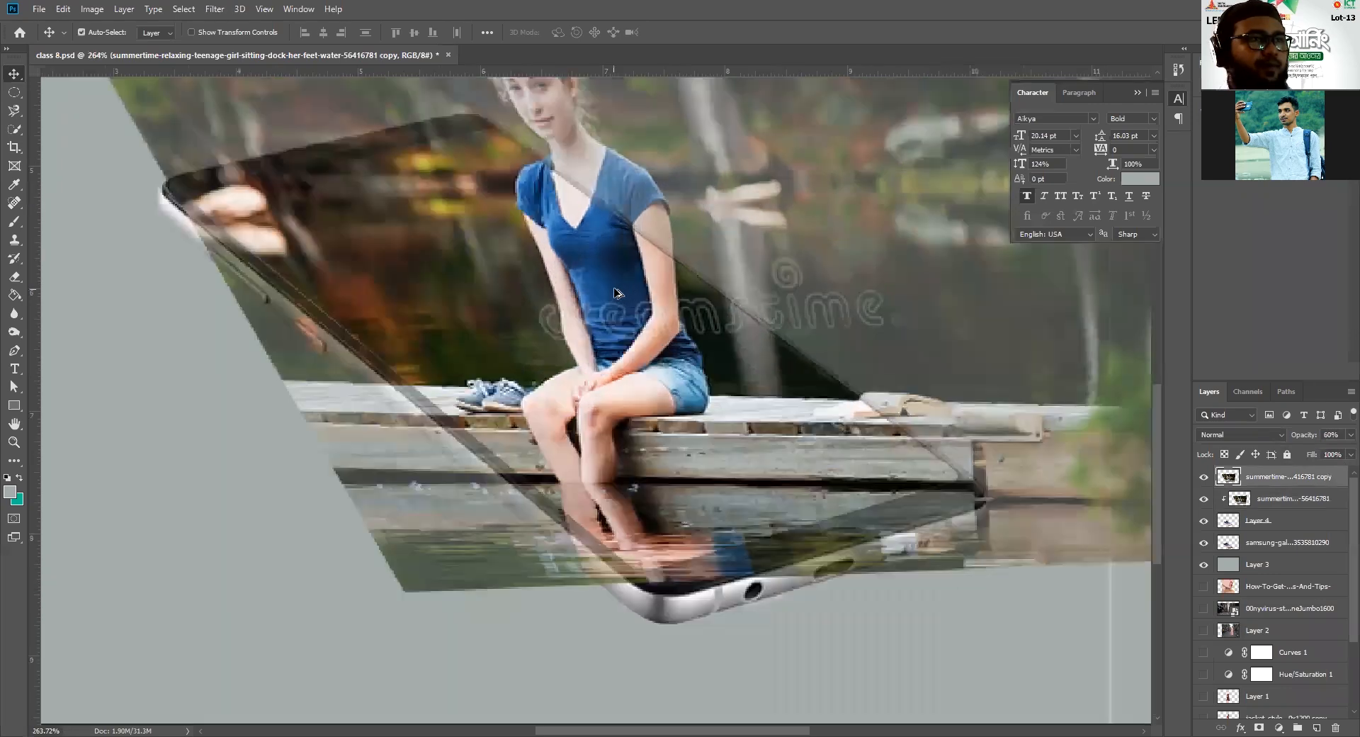
{"action": "left_click_drag", "start_coordinate": [581, 477], "coordinate": [596, 556]}
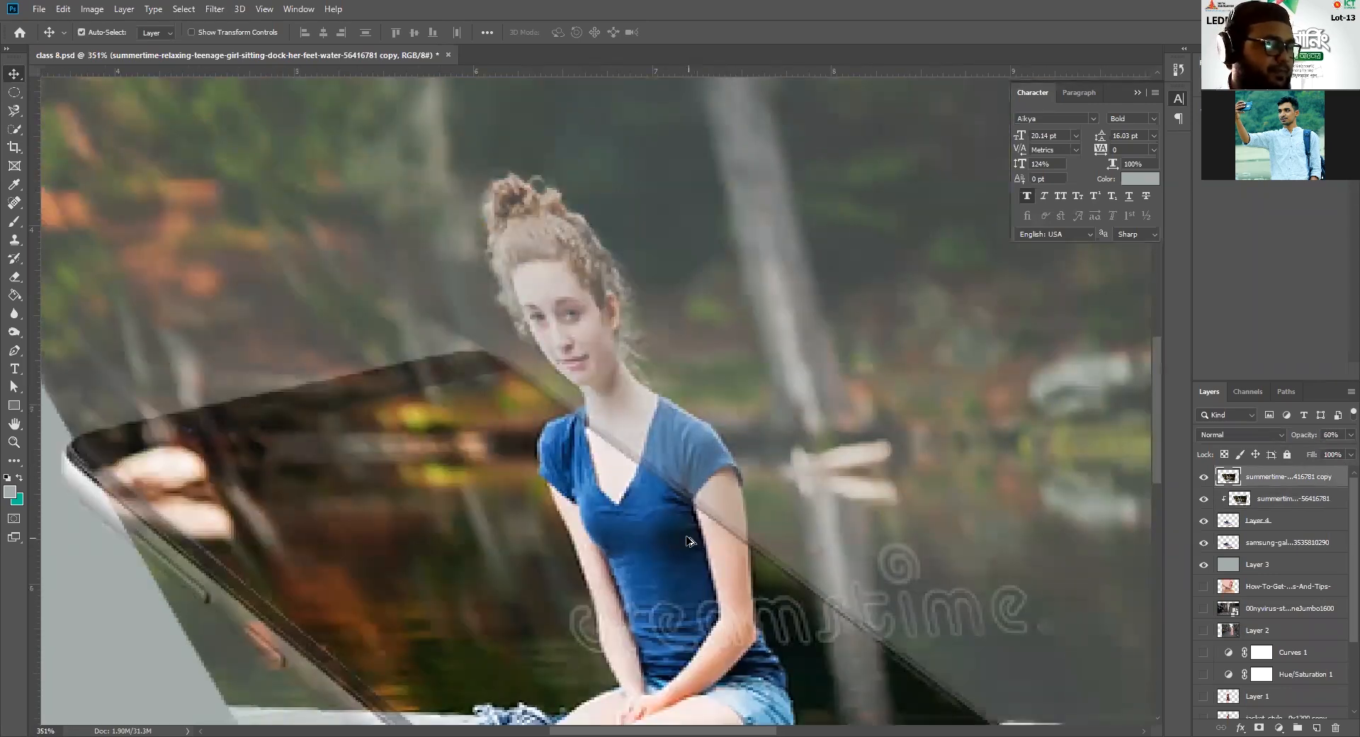
{"action": "scroll", "coordinate": [687, 541], "scroll_direction": "up", "scroll_amount": 3}
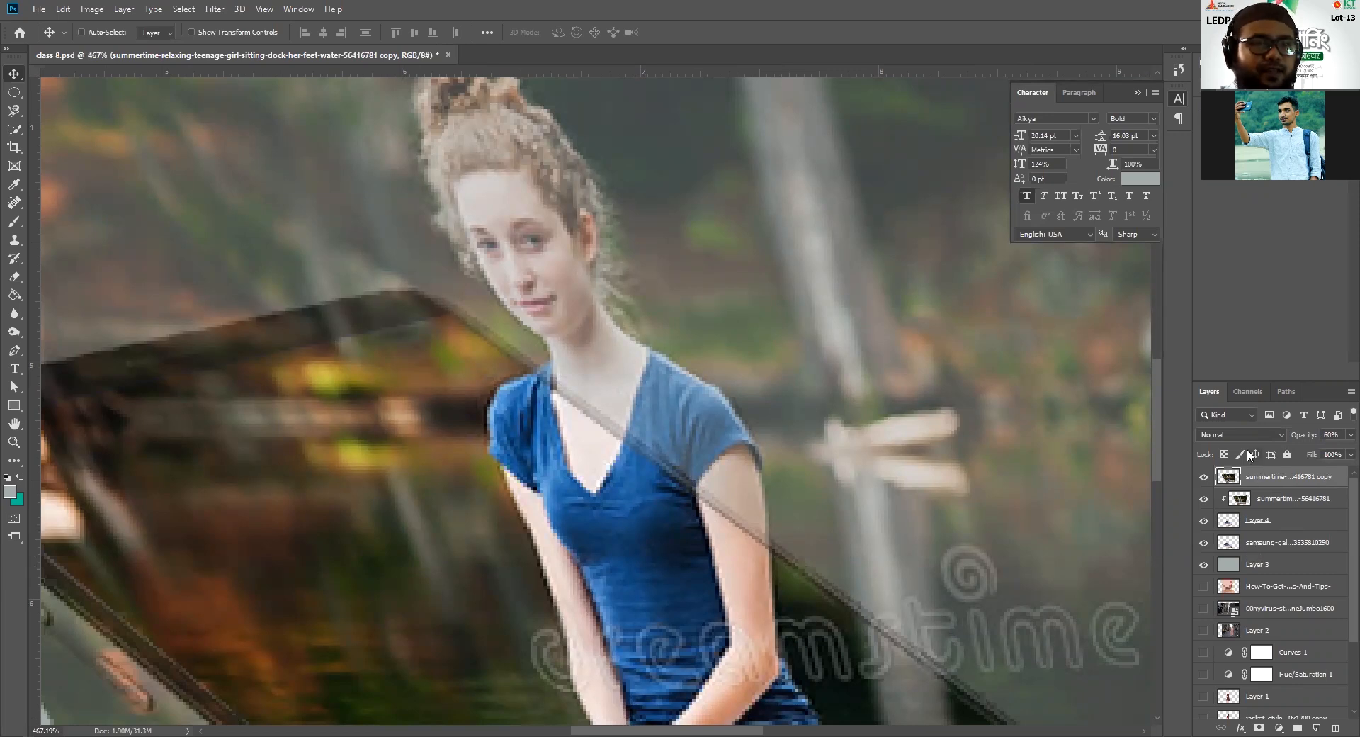
{"action": "left_click", "coordinate": [12, 353]}
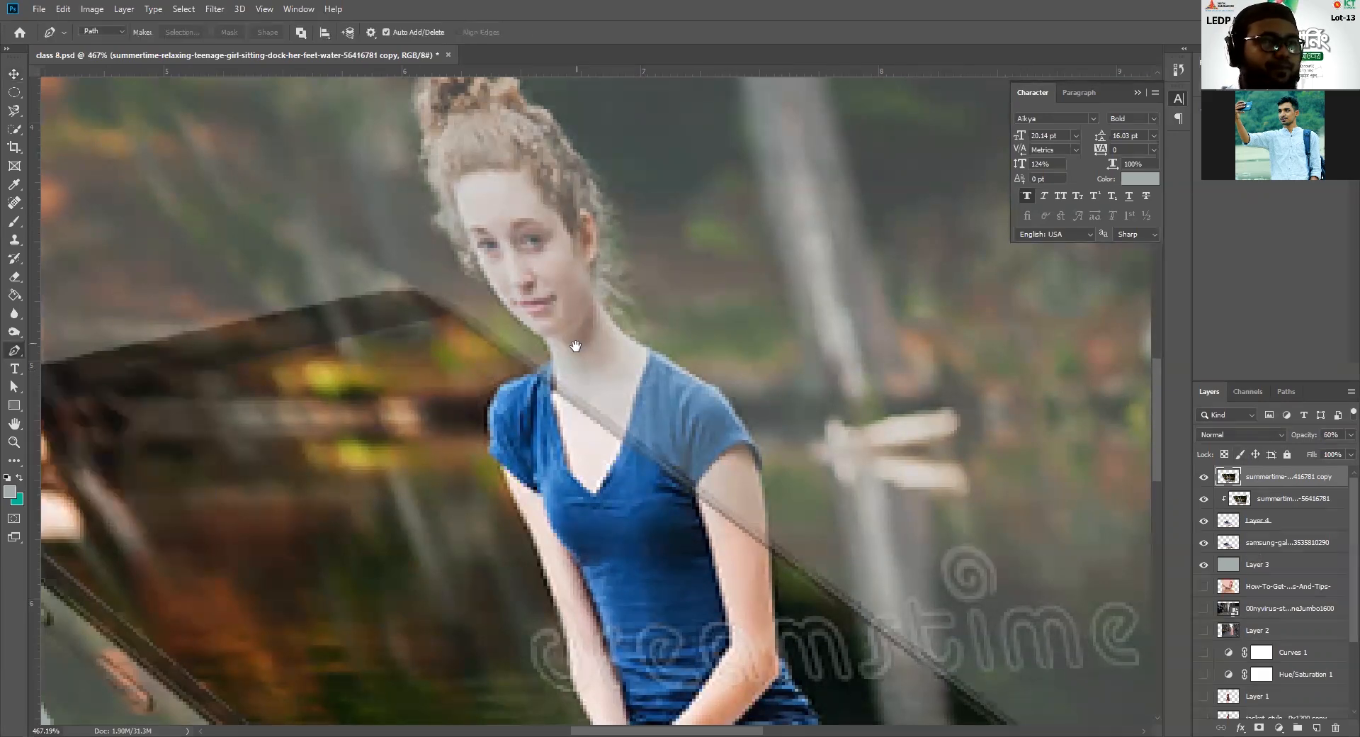
{"action": "left_click_drag", "start_coordinate": [571, 346], "coordinate": [604, 479]}
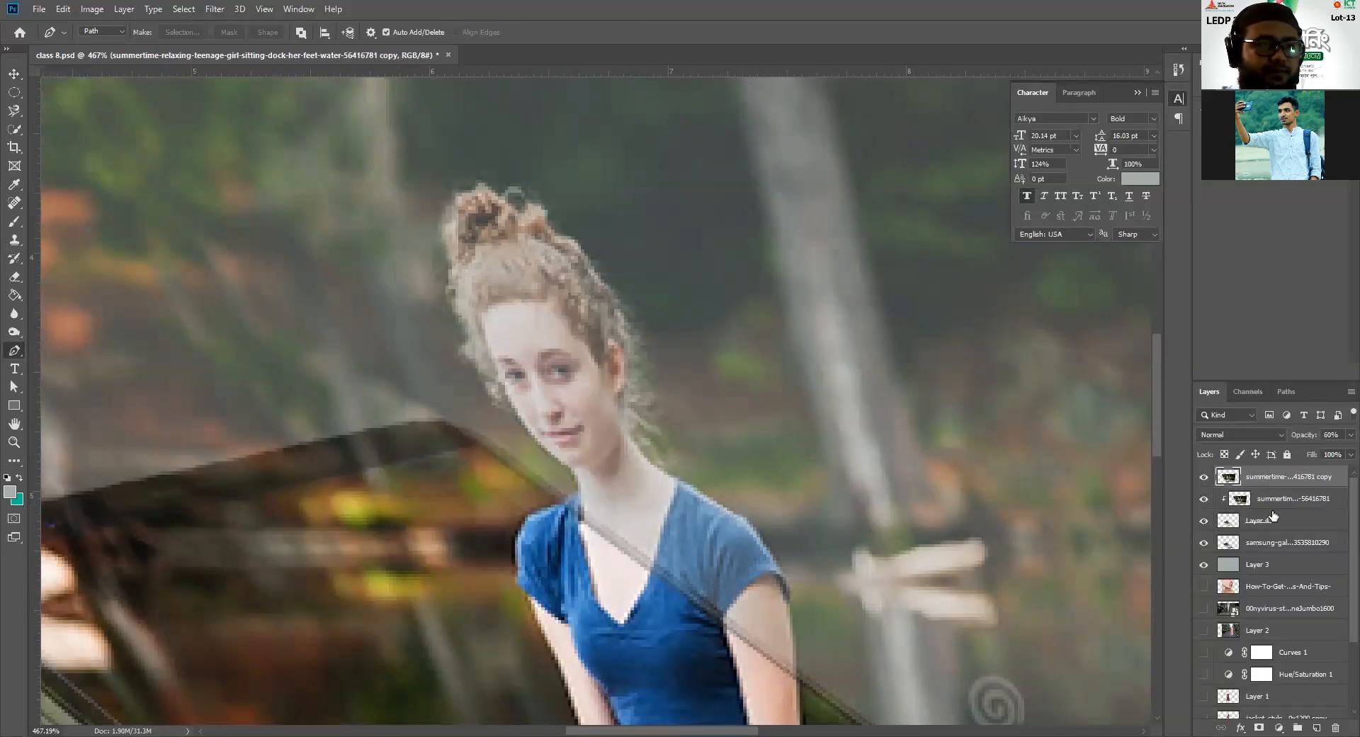
{"action": "left_click", "coordinate": [1204, 500]}
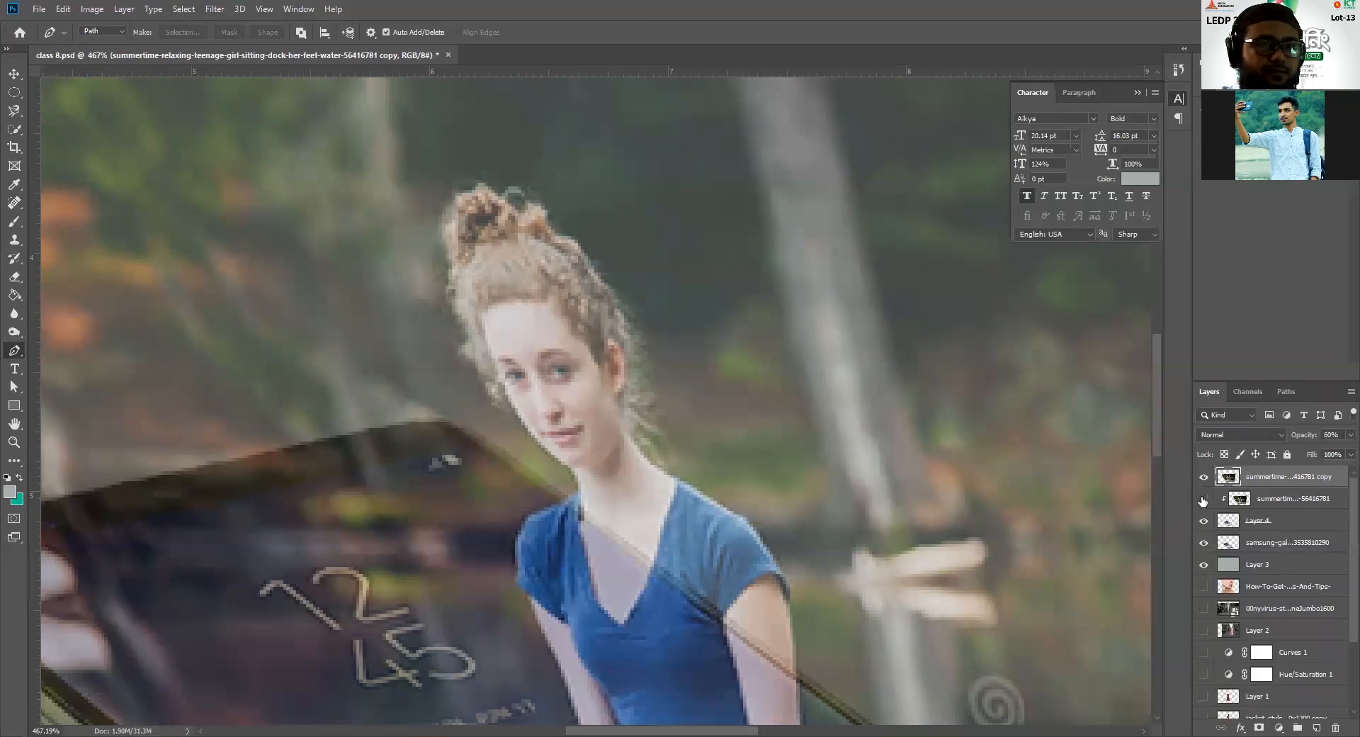
{"action": "left_click", "coordinate": [1204, 499]}
{"action": "scroll", "coordinate": [572, 512], "scroll_direction": "up", "scroll_amount": 5}
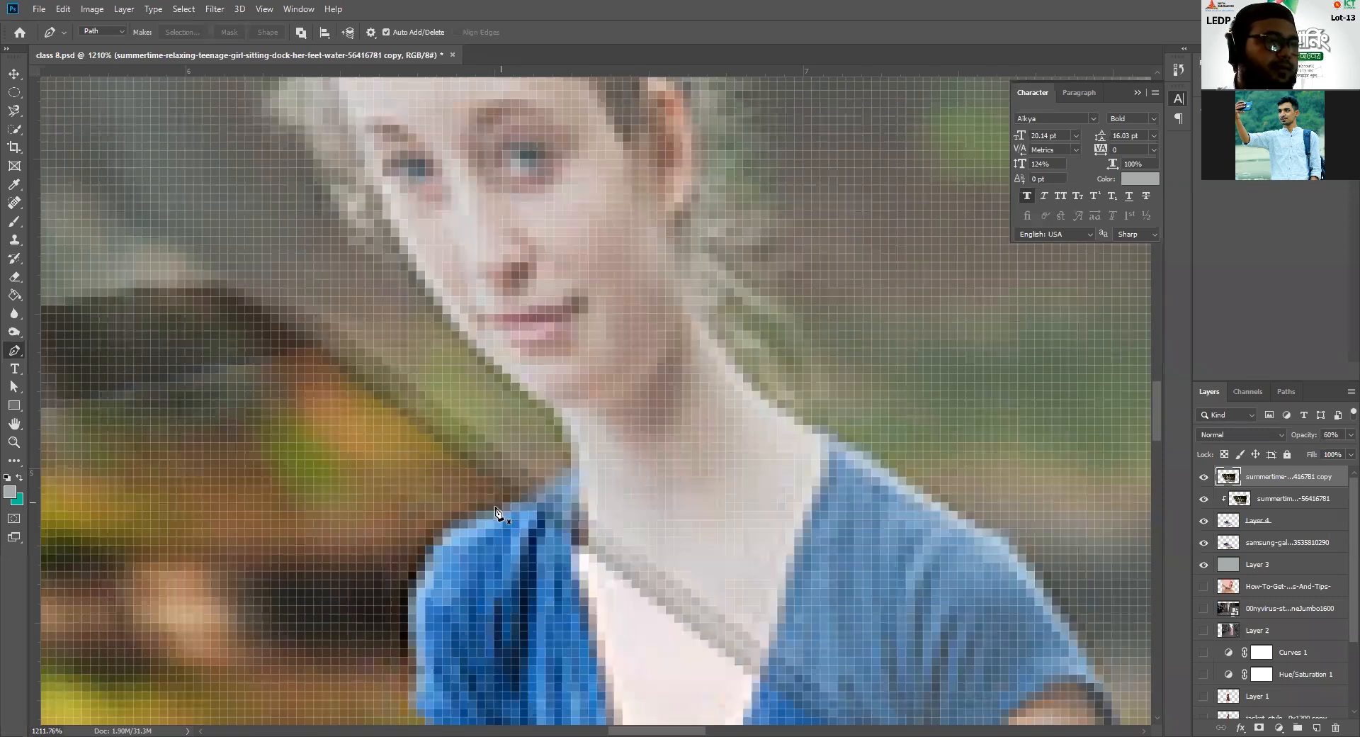
{"action": "left_click", "coordinate": [554, 500]}
{"action": "scroll", "coordinate": [555, 500], "scroll_direction": "down", "scroll_amount": 5}
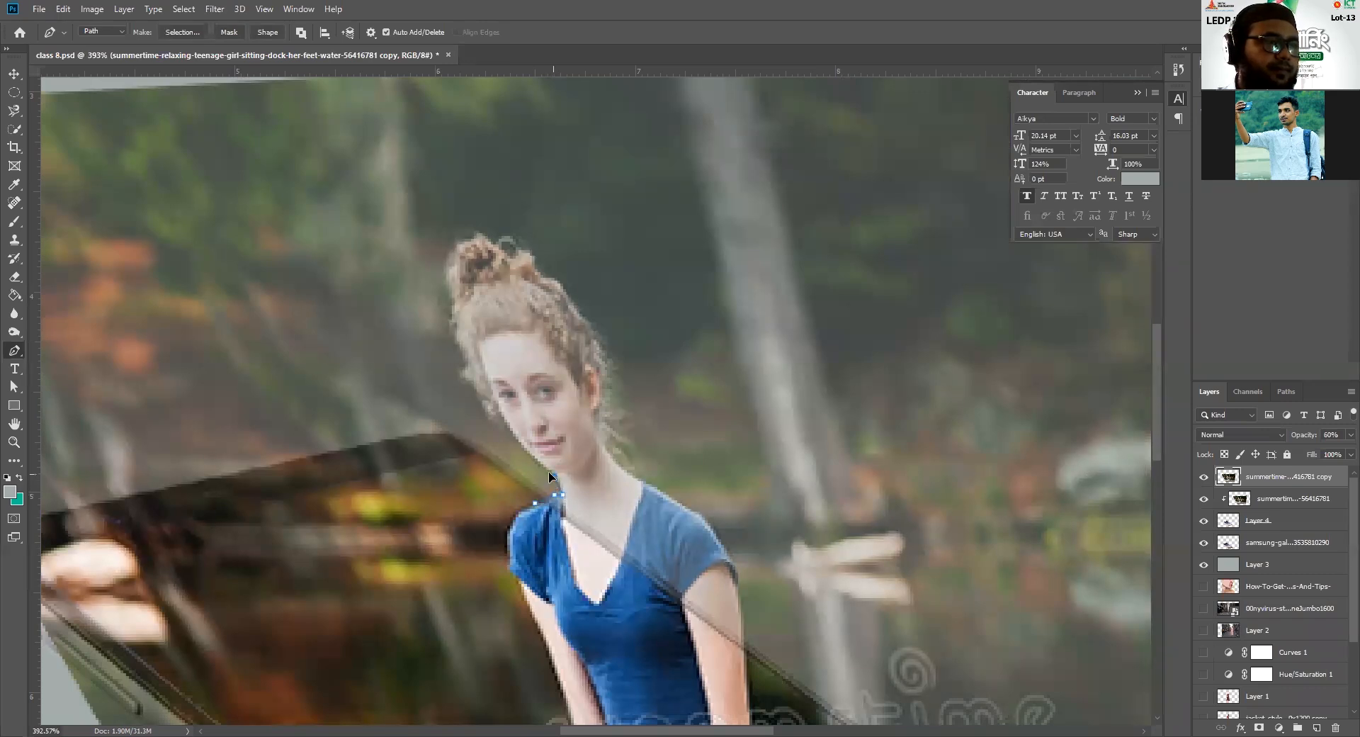
{"action": "scroll", "coordinate": [548, 457], "scroll_direction": "up", "scroll_amount": 2}
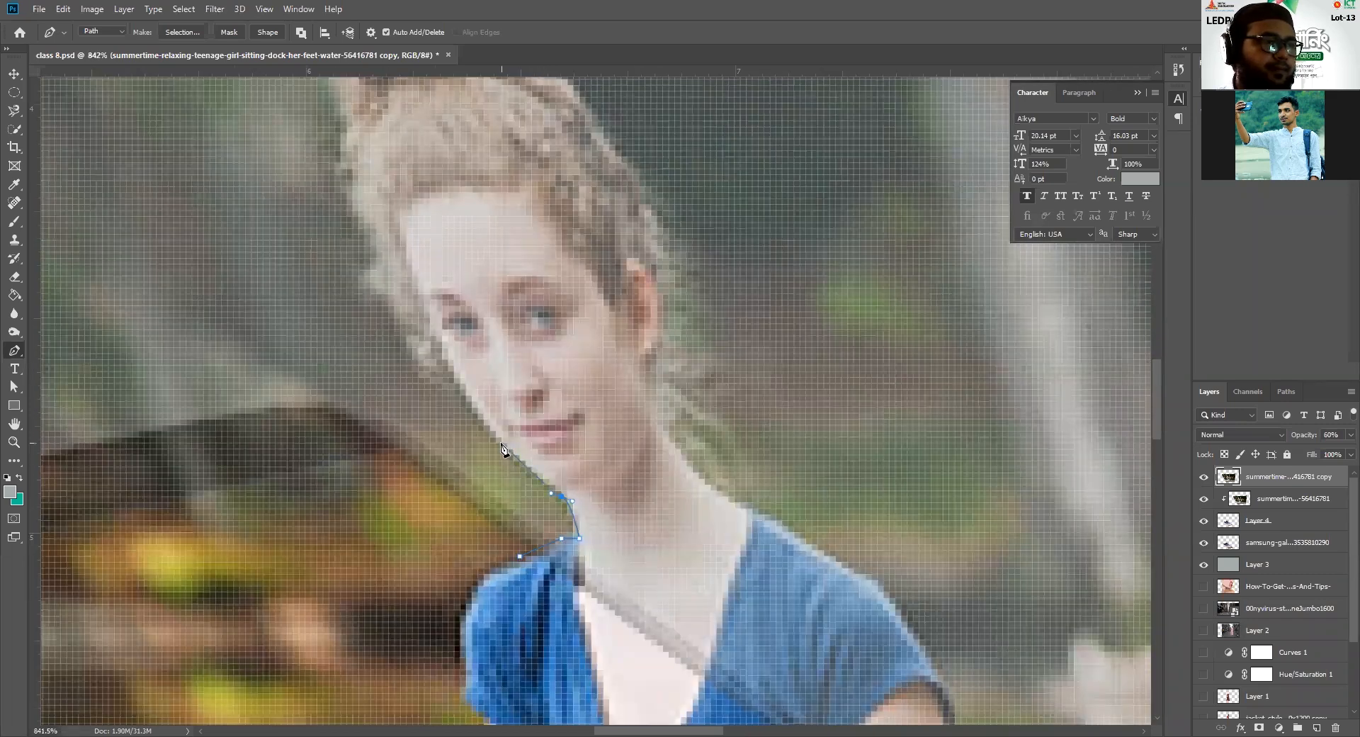
{"action": "left_click", "coordinate": [502, 444]}
{"action": "left_click", "coordinate": [454, 381]}
Step: Continue the Pen path up the side of the girl's face and front hair to the top of her hair bun
{"action": "scroll", "coordinate": [546, 402], "scroll_direction": "down", "scroll_amount": 3}
{"action": "left_click", "coordinate": [505, 396]}
{"action": "left_click", "coordinate": [493, 384]}
{"action": "left_click", "coordinate": [487, 366]}
{"action": "left_click", "coordinate": [474, 359]}
{"action": "left_click", "coordinate": [479, 347]}
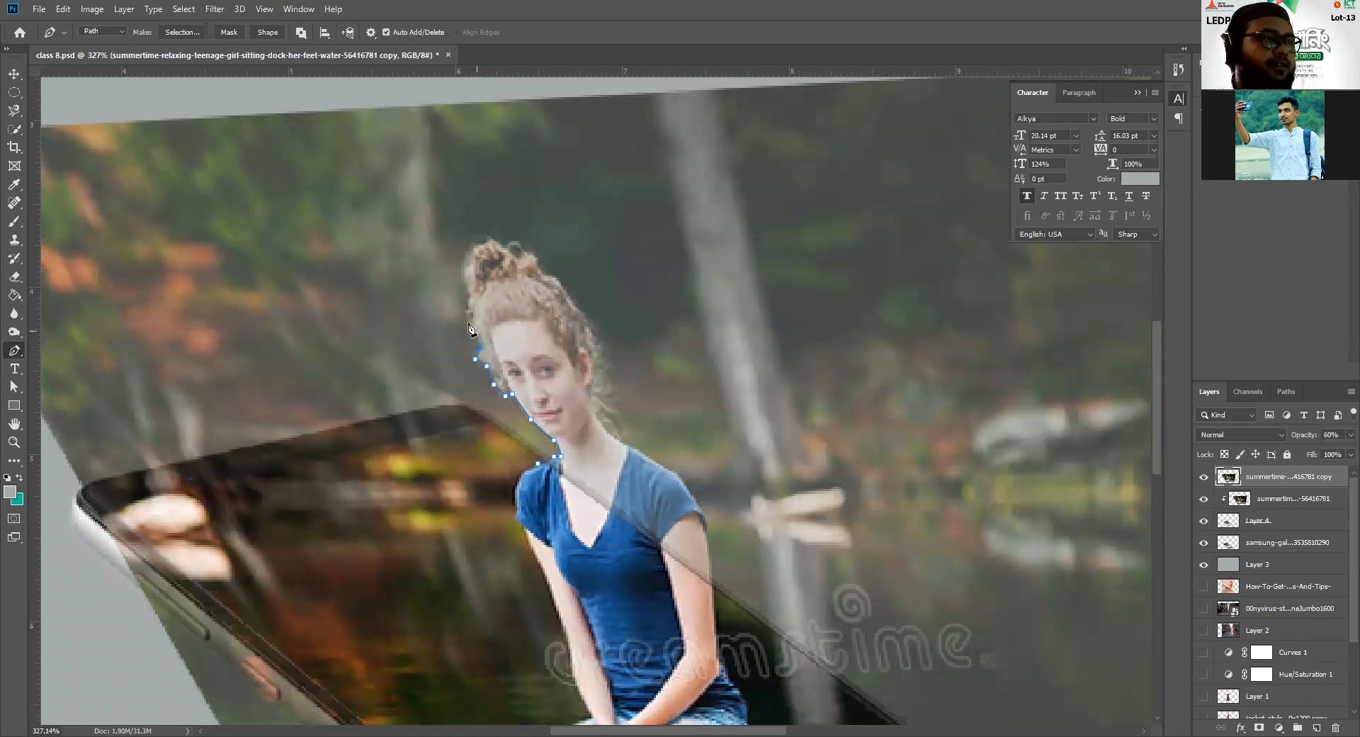
{"action": "left_click", "coordinate": [468, 296]}
{"action": "left_click", "coordinate": [462, 267]}
{"action": "left_click", "coordinate": [473, 245]}
{"action": "left_click", "coordinate": [491, 239]}
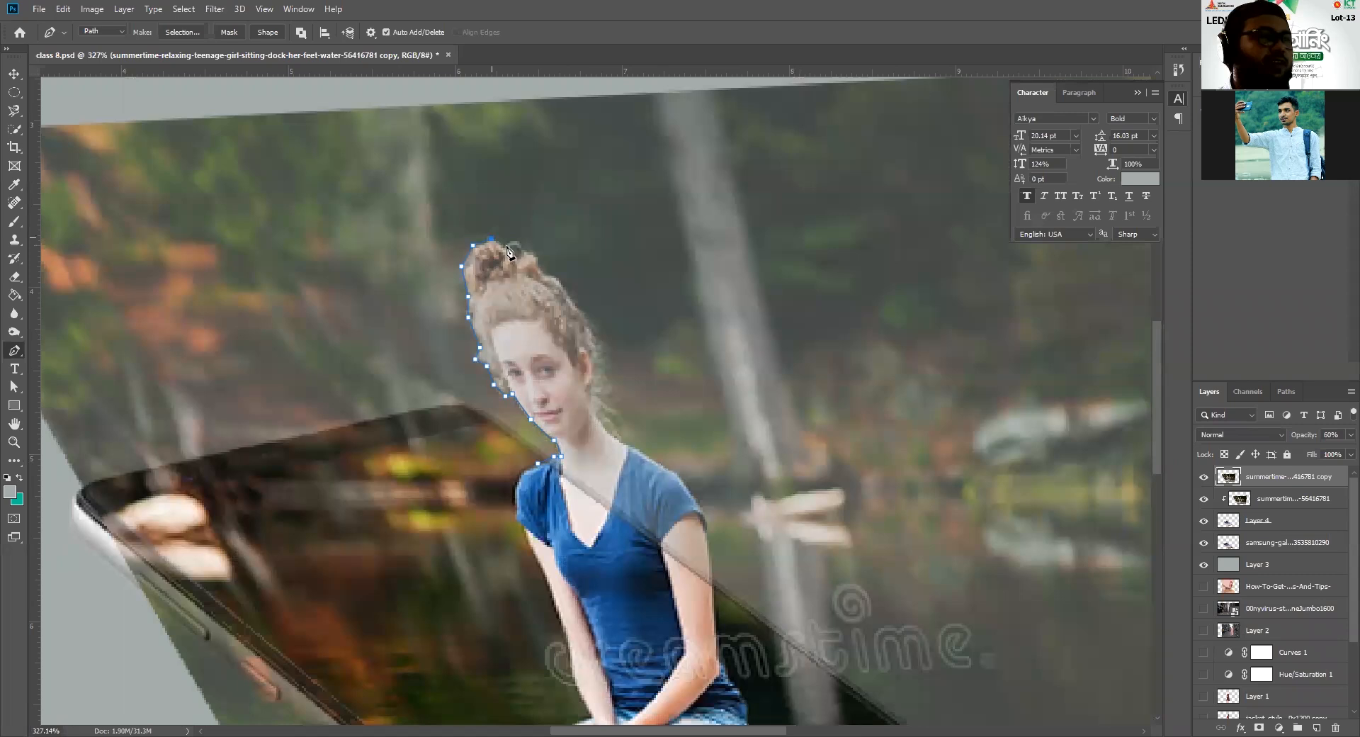
Step: Trace the Pen path over the hair bun and down its far side to the crown of the head
{"action": "left_click", "coordinate": [506, 248]}
{"action": "left_click", "coordinate": [519, 241]}
{"action": "left_click", "coordinate": [521, 256]}
{"action": "left_click", "coordinate": [526, 252]}
{"action": "left_click", "coordinate": [536, 267]}
{"action": "left_click", "coordinate": [546, 275]}
{"action": "left_click", "coordinate": [558, 277]}
Step: Continue the Pen path down the back of the girl's hair and past her ear to the base of the neck
{"action": "left_click", "coordinate": [568, 296]}
{"action": "left_click", "coordinate": [582, 322]}
{"action": "left_click", "coordinate": [591, 343]}
{"action": "left_click", "coordinate": [597, 366]}
{"action": "left_click", "coordinate": [597, 391]}
{"action": "left_click", "coordinate": [597, 410]}
{"action": "left_click", "coordinate": [602, 422]}
{"action": "left_click", "coordinate": [609, 433]}
Step: Finish the Pen path down the girl's shoulder, sleeve and upper arm, close it along the phone's edge and convert it to a selection
{"action": "left_click", "coordinate": [626, 442]}
{"action": "left_click", "coordinate": [647, 456]}
{"action": "left_click", "coordinate": [698, 506]}
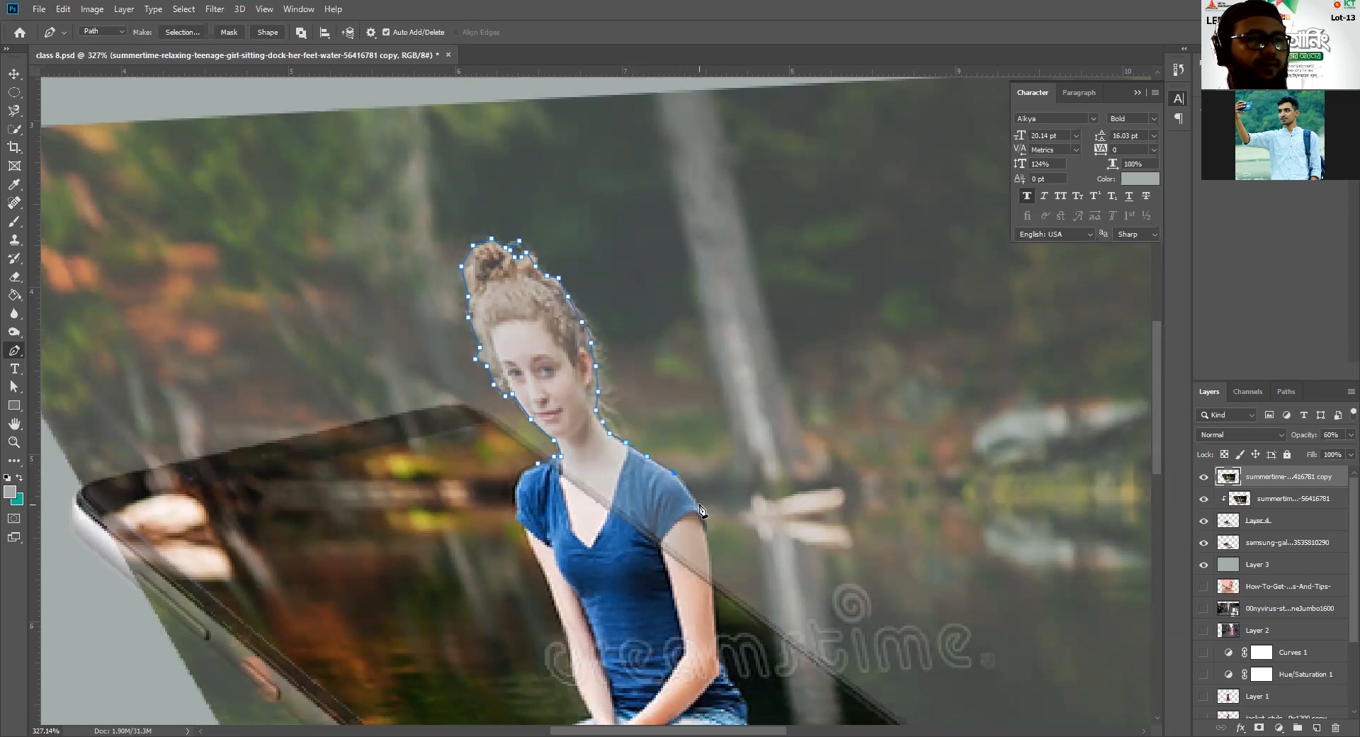
{"action": "left_click", "coordinate": [709, 524]}
{"action": "left_click", "coordinate": [711, 563]}
{"action": "left_click", "coordinate": [714, 582]}
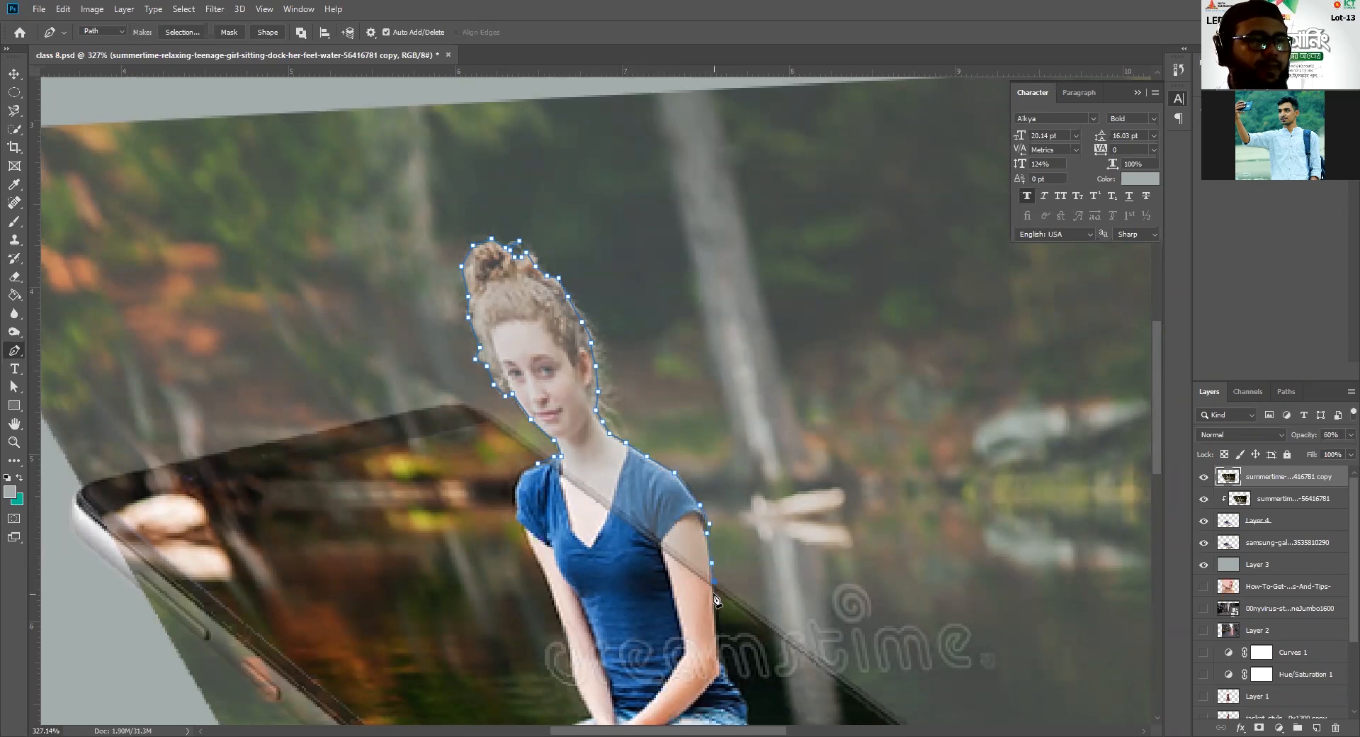
{"action": "left_click", "coordinate": [539, 470]}
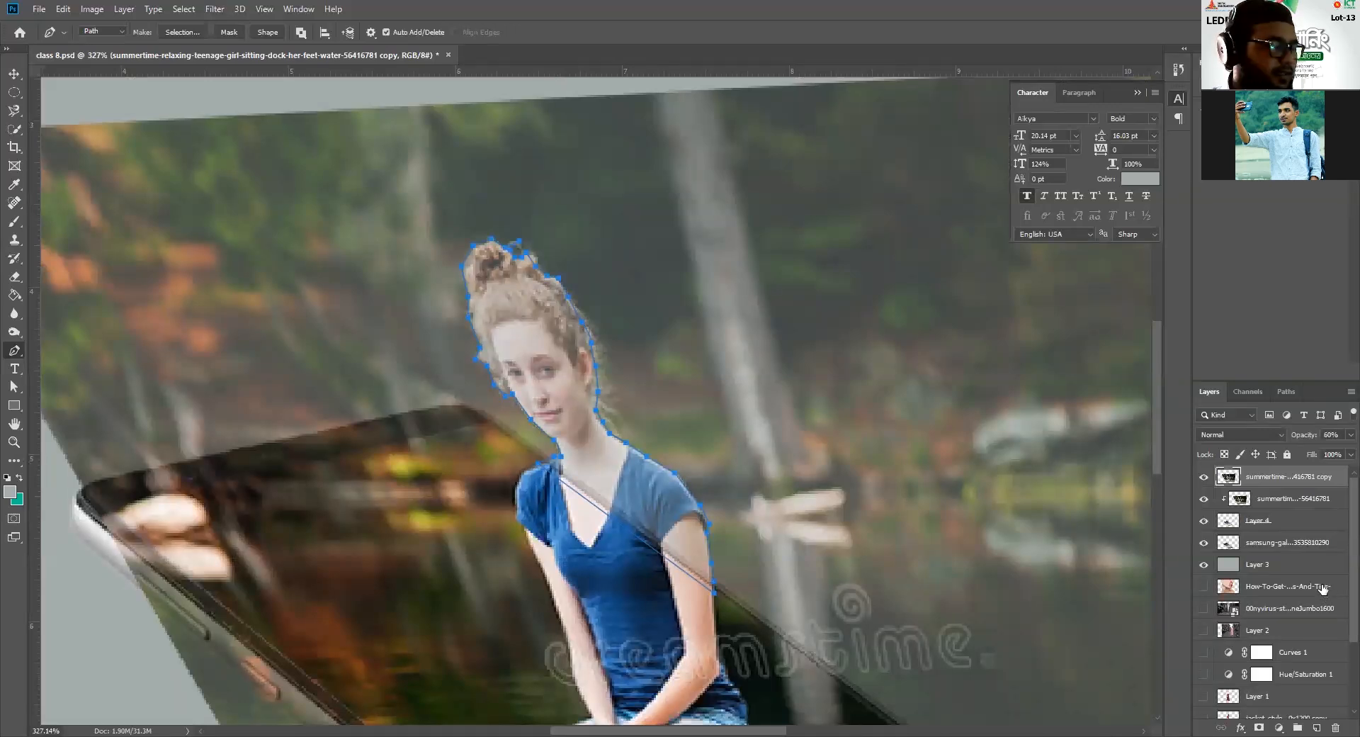
{"action": "key", "text": "ctrl+Return"}
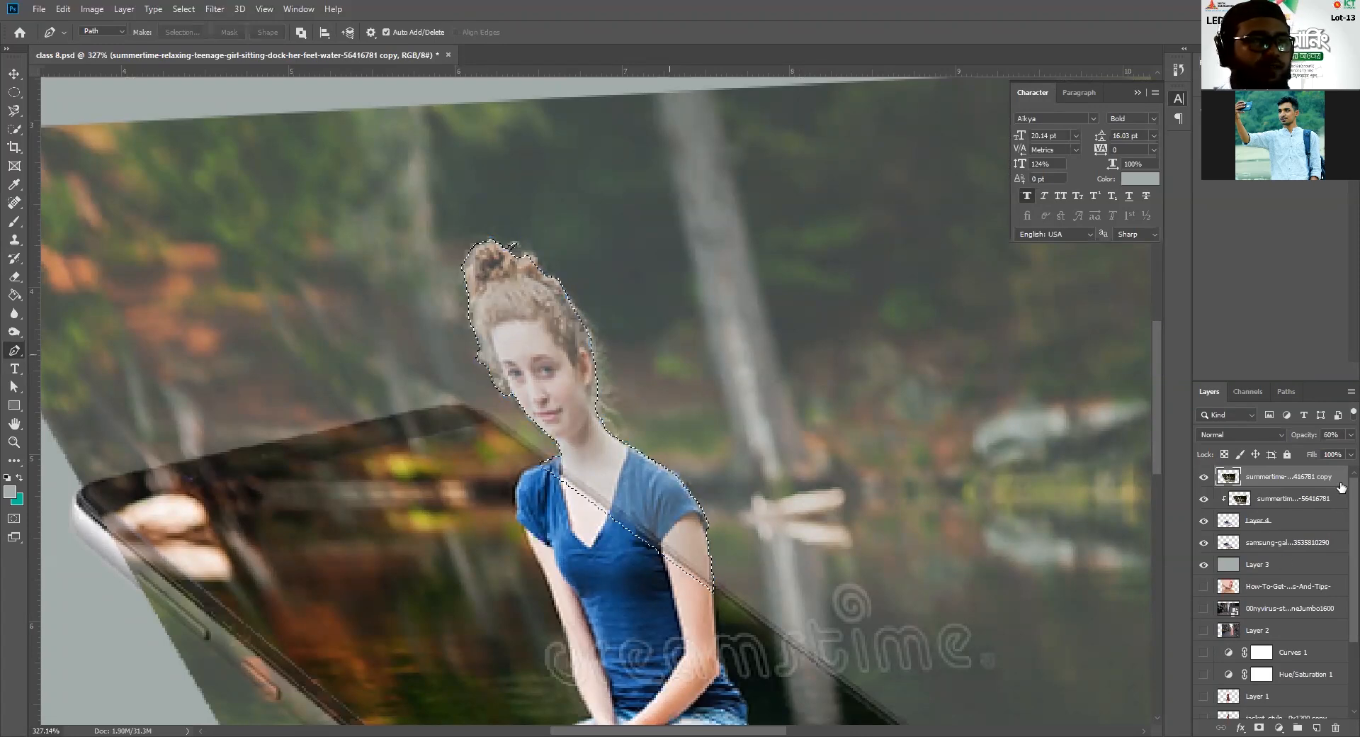
Step: Compare the composite with the dock photo copy hidden and shown, and delete everything outside the girl's upper-body selection from that copy
{"action": "scroll", "coordinate": [713, 525], "scroll_direction": "down", "scroll_amount": 4}
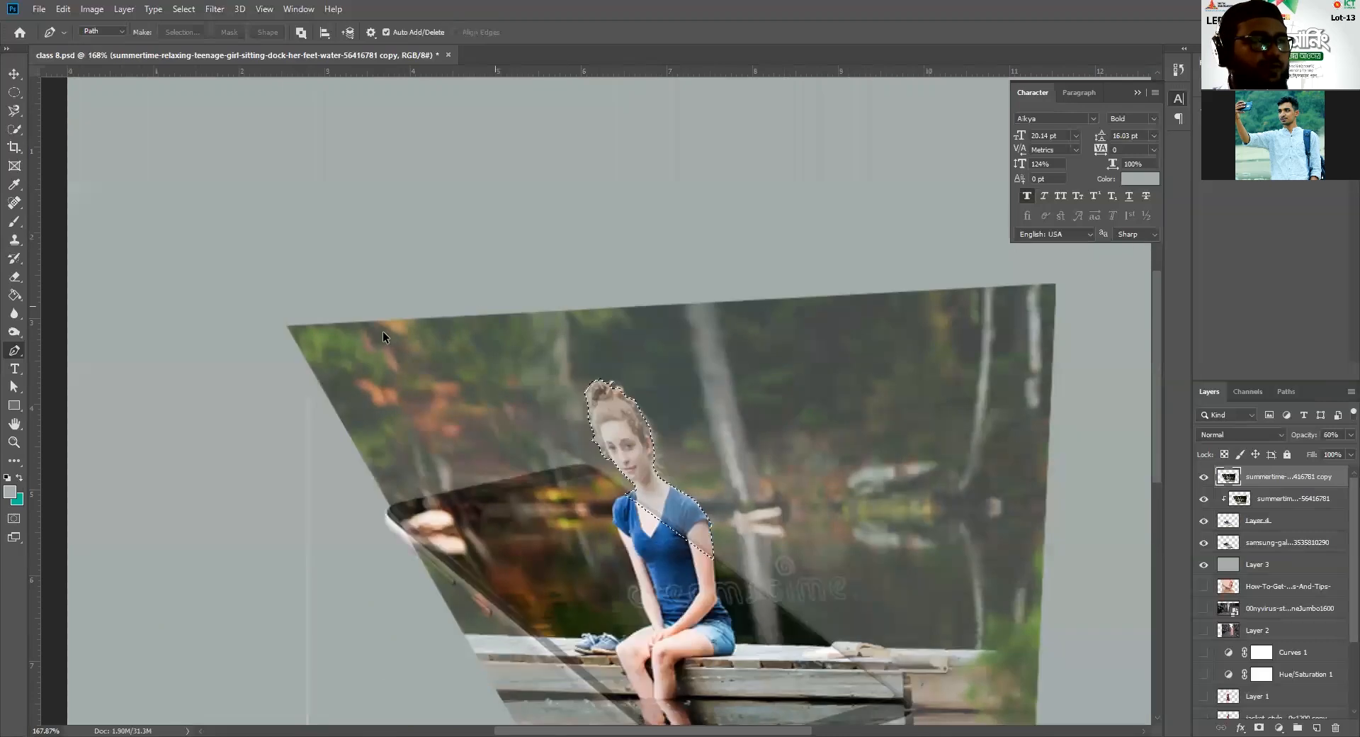
{"action": "left_click", "coordinate": [1204, 476]}
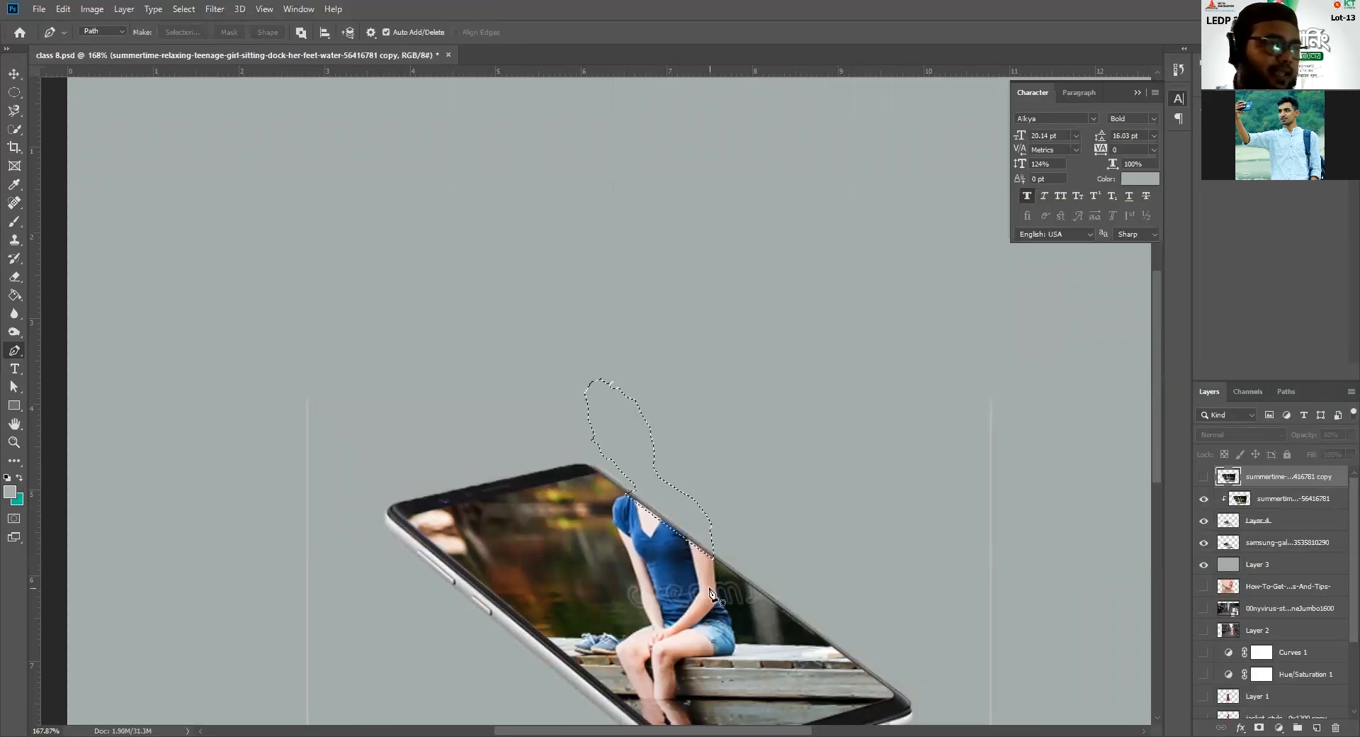
{"action": "left_click_drag", "start_coordinate": [787, 577], "coordinate": [747, 432]}
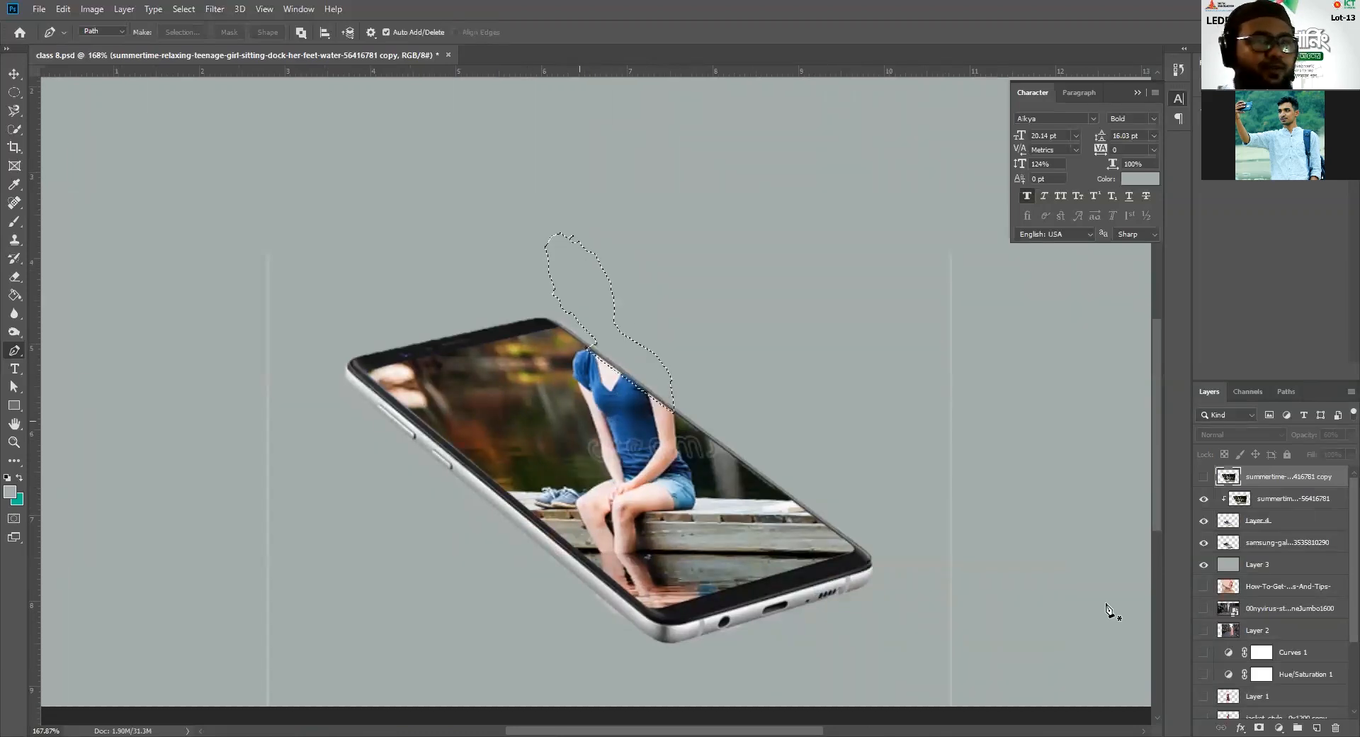
{"action": "left_click", "coordinate": [1202, 480]}
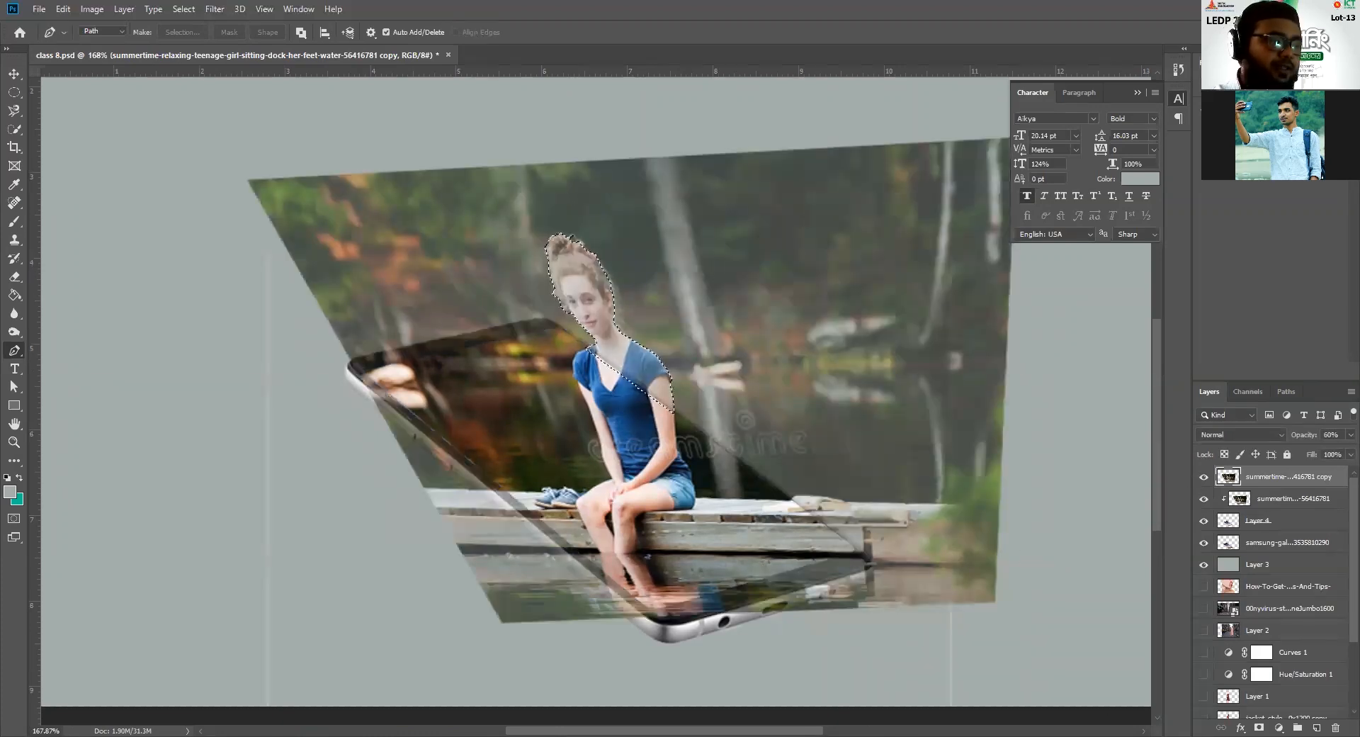
{"action": "key", "text": "ctrl+shift+i"}
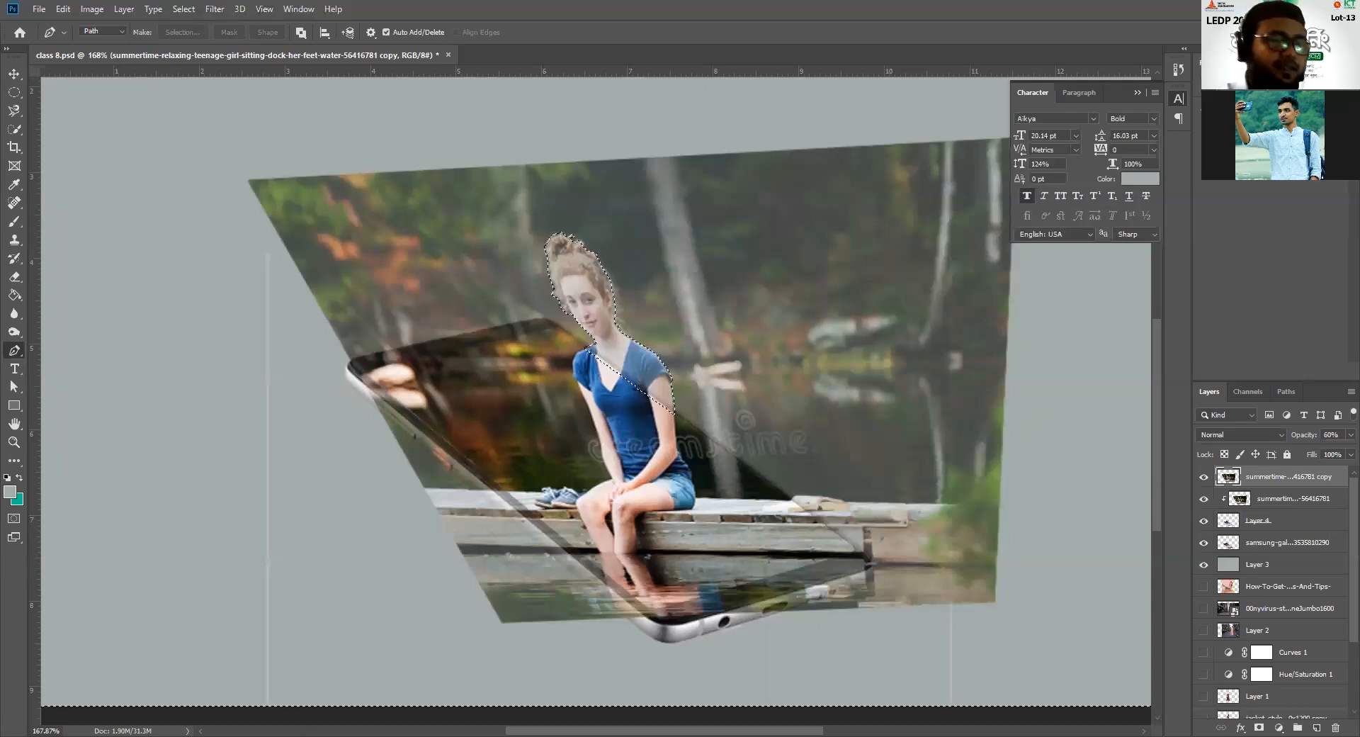
{"action": "key", "text": "Delete"}
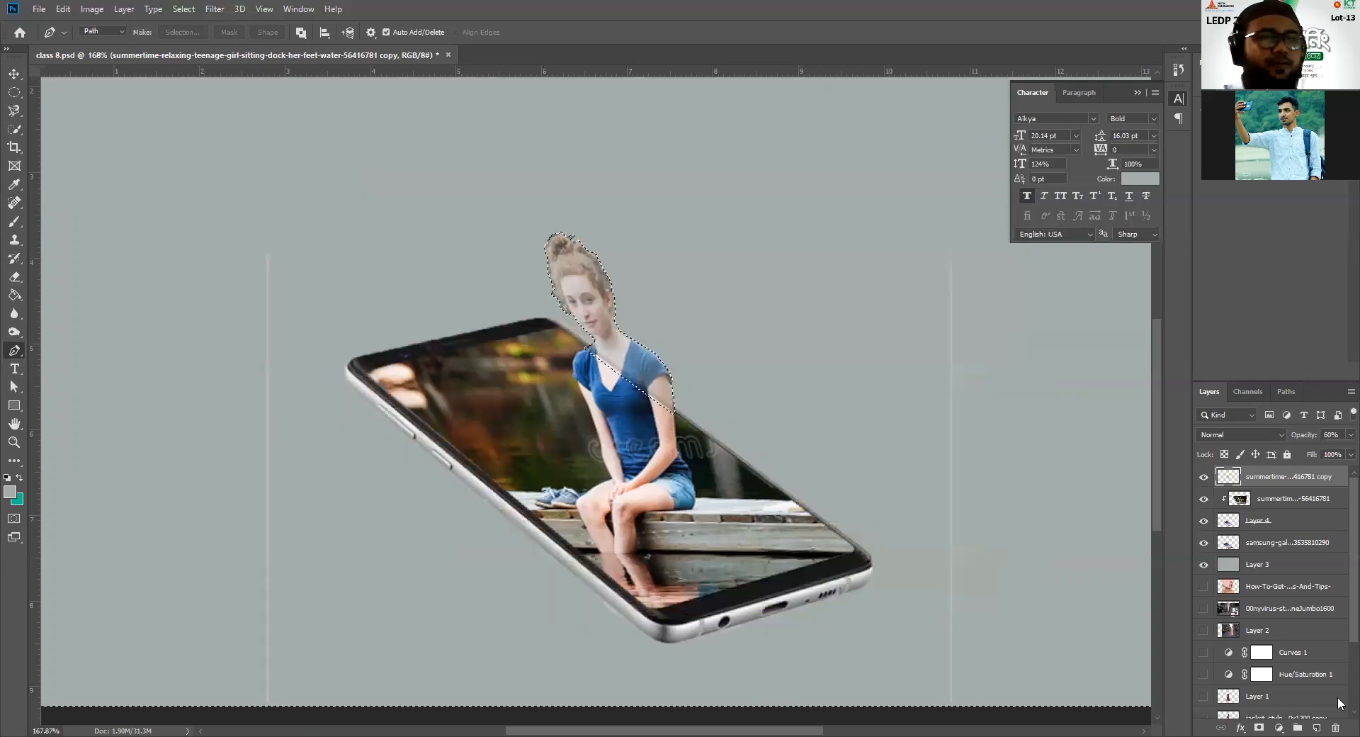
Step: Set the upper-body cutout layer's opacity to 100% and remove the selection
{"action": "left_click", "coordinate": [1351, 434]}
{"action": "left_click_drag", "start_coordinate": [1323, 451], "coordinate": [1350, 451]}
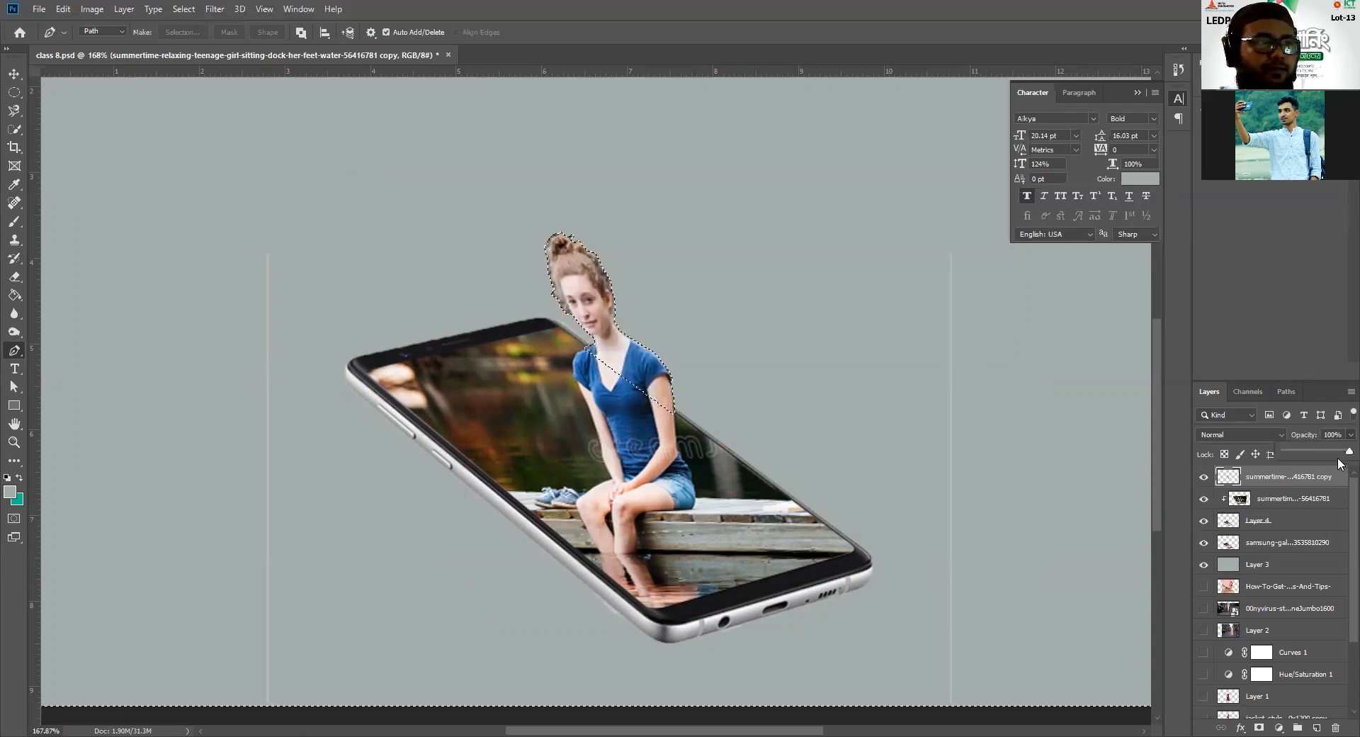
{"action": "key", "text": "ctrl+d"}
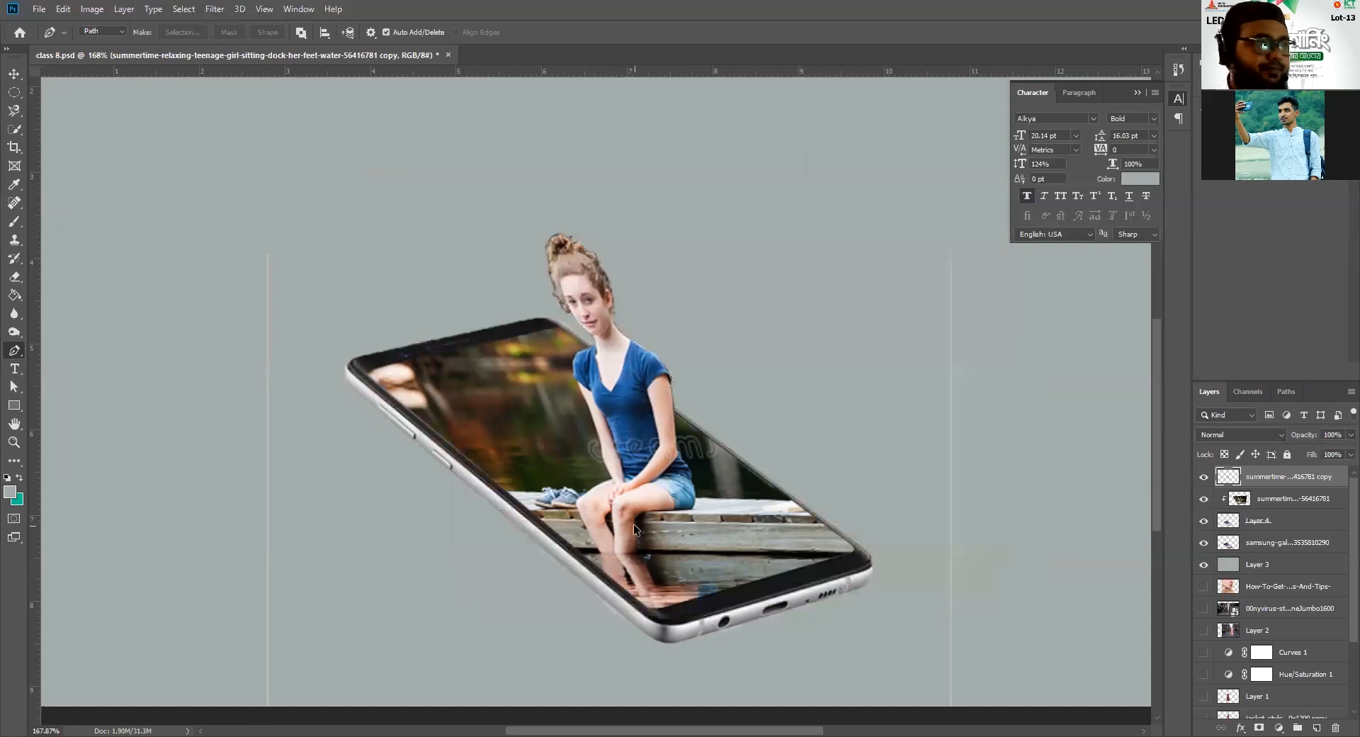
{"action": "scroll", "coordinate": [633, 525], "scroll_direction": "down", "scroll_amount": 5}
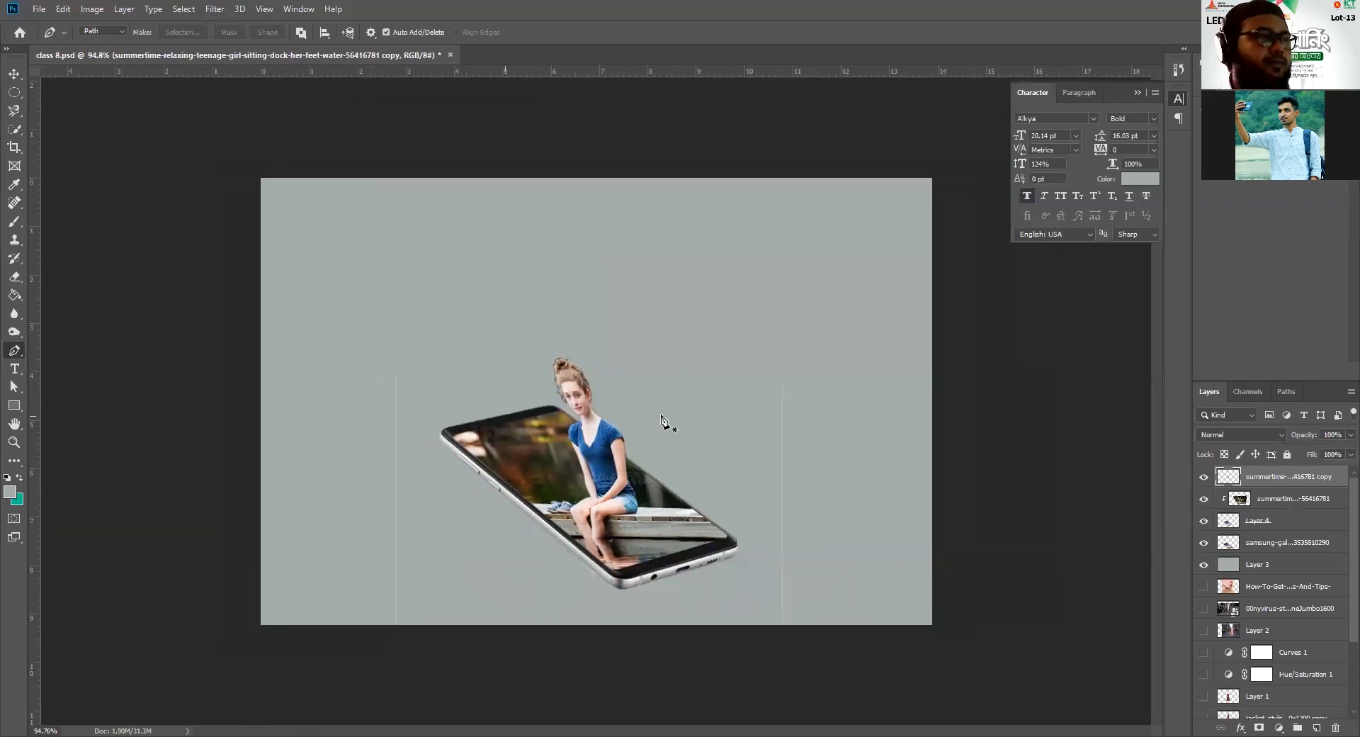
{"action": "scroll", "coordinate": [641, 498], "scroll_direction": "up", "scroll_amount": 2}
{"action": "scroll", "coordinate": [651, 486], "scroll_direction": "down", "scroll_amount": 1}
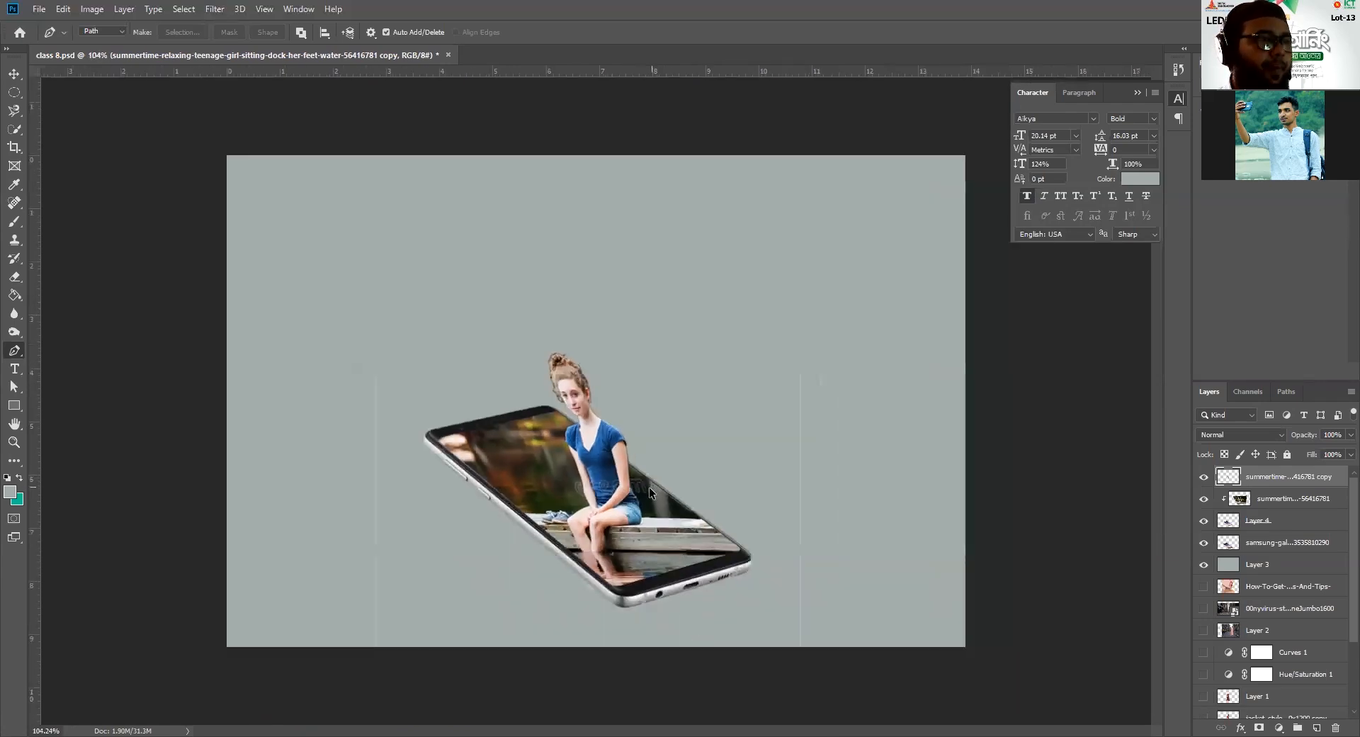
{"action": "scroll", "coordinate": [615, 489], "scroll_direction": "down", "scroll_amount": 1}
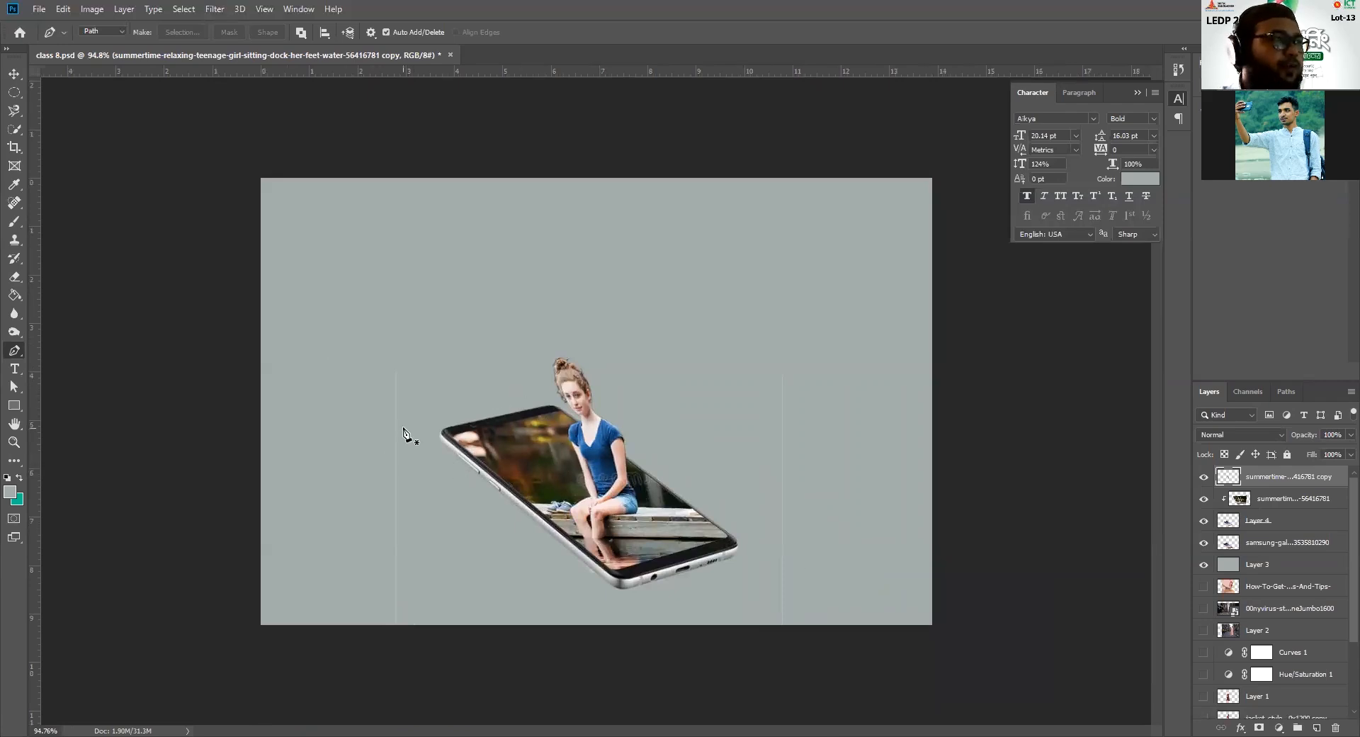
Step: Add a Curves adjustment layer above the cutout and brighten the midtones with a point at input 108, output 163
{"action": "key", "text": "v"}
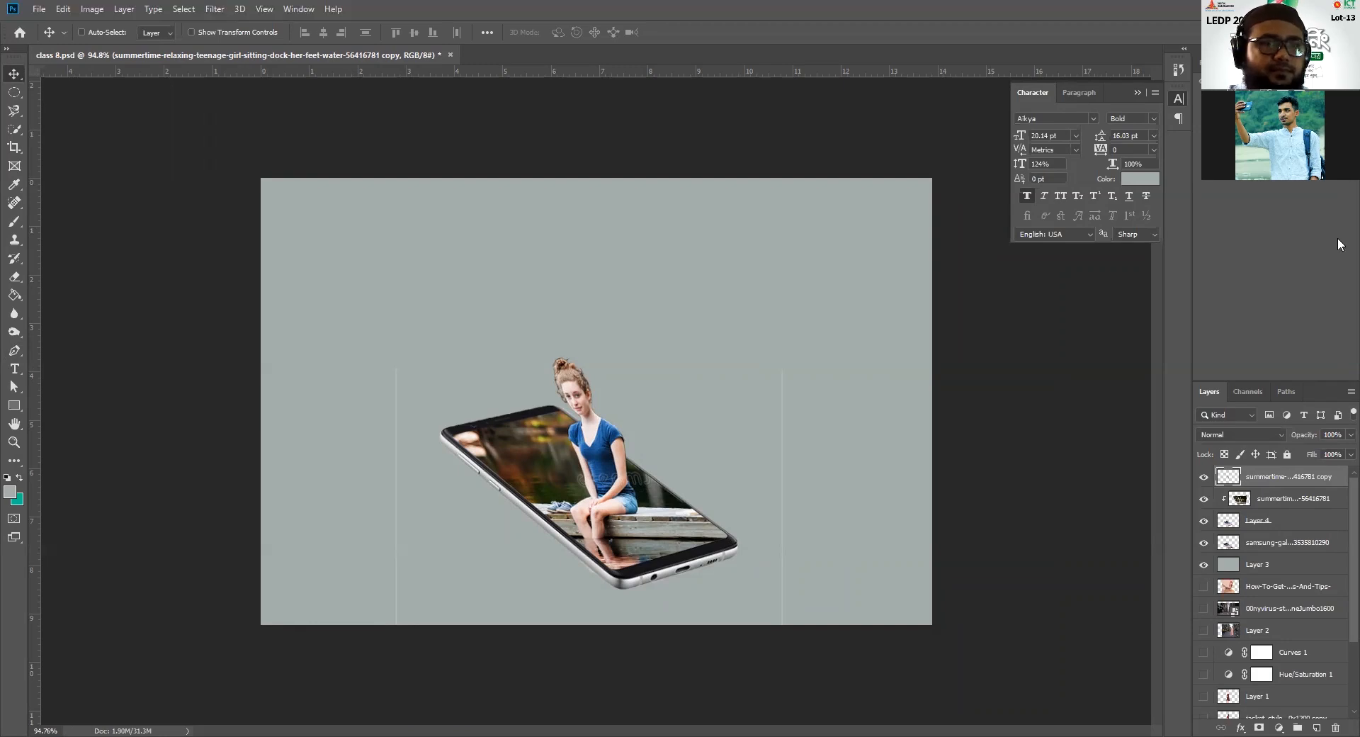
{"action": "left_click", "coordinate": [1242, 98]}
{"action": "left_click_drag", "start_coordinate": [1281, 187], "coordinate": [1277, 182]}
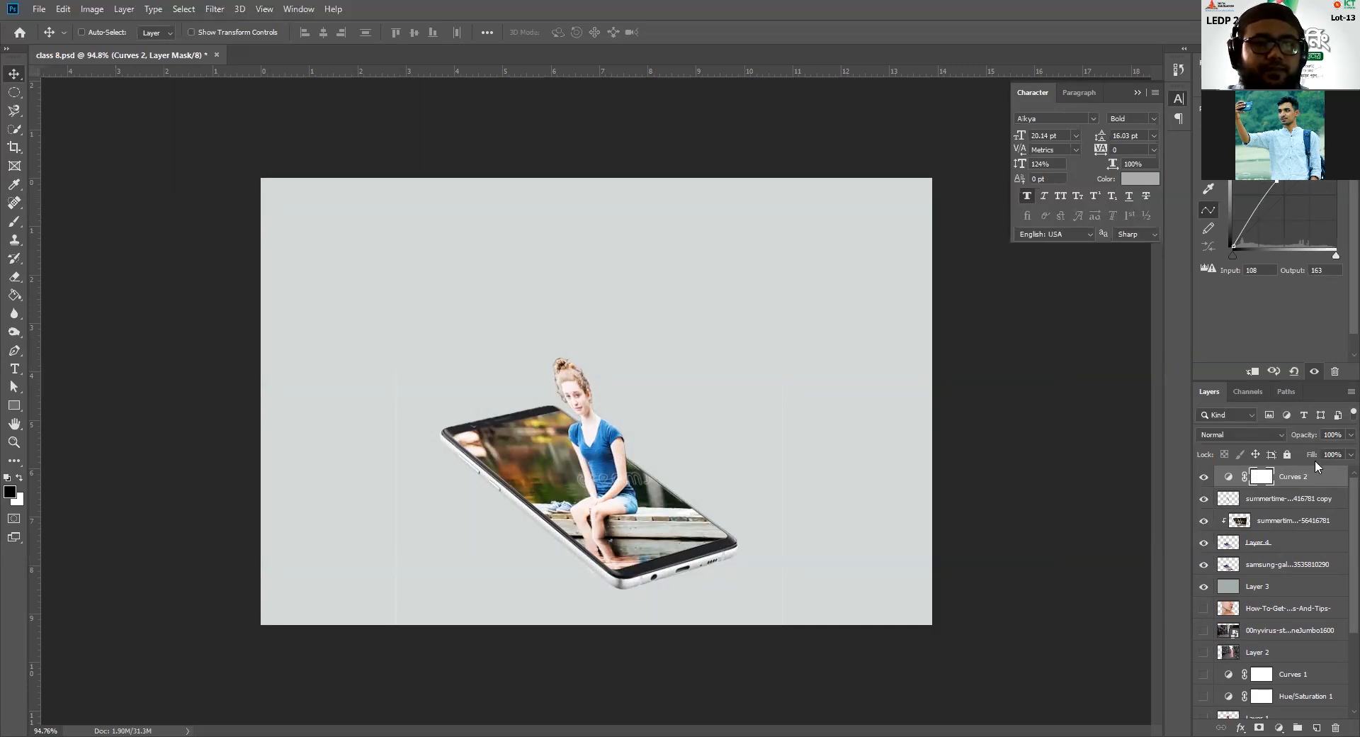
Step: Group the upper-body cutout, the clipped dock photo and the phone-screen layer, and check the group by toggling its visibility
{"action": "left_click", "coordinate": [1295, 545]}
{"action": "left_click", "coordinate": [1275, 507], "text": "shift"}
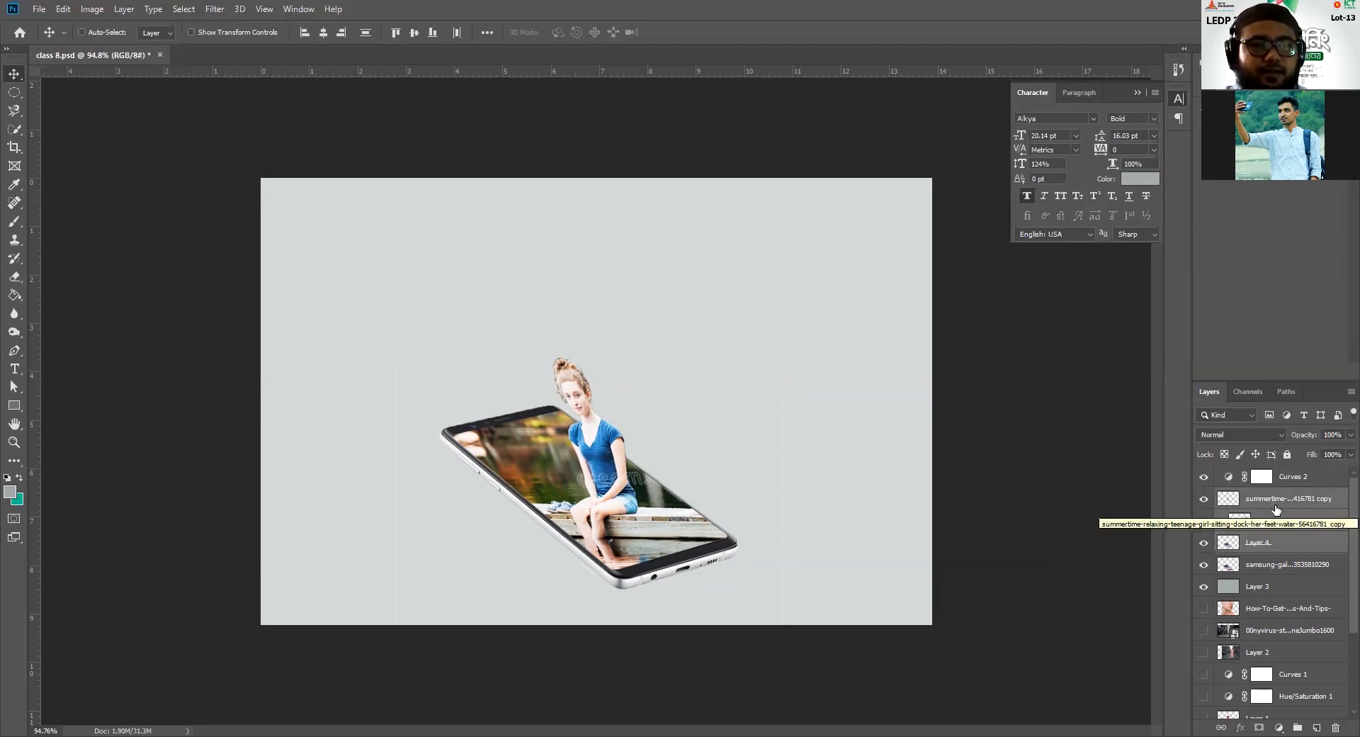
{"action": "key", "text": "ctrl+g"}
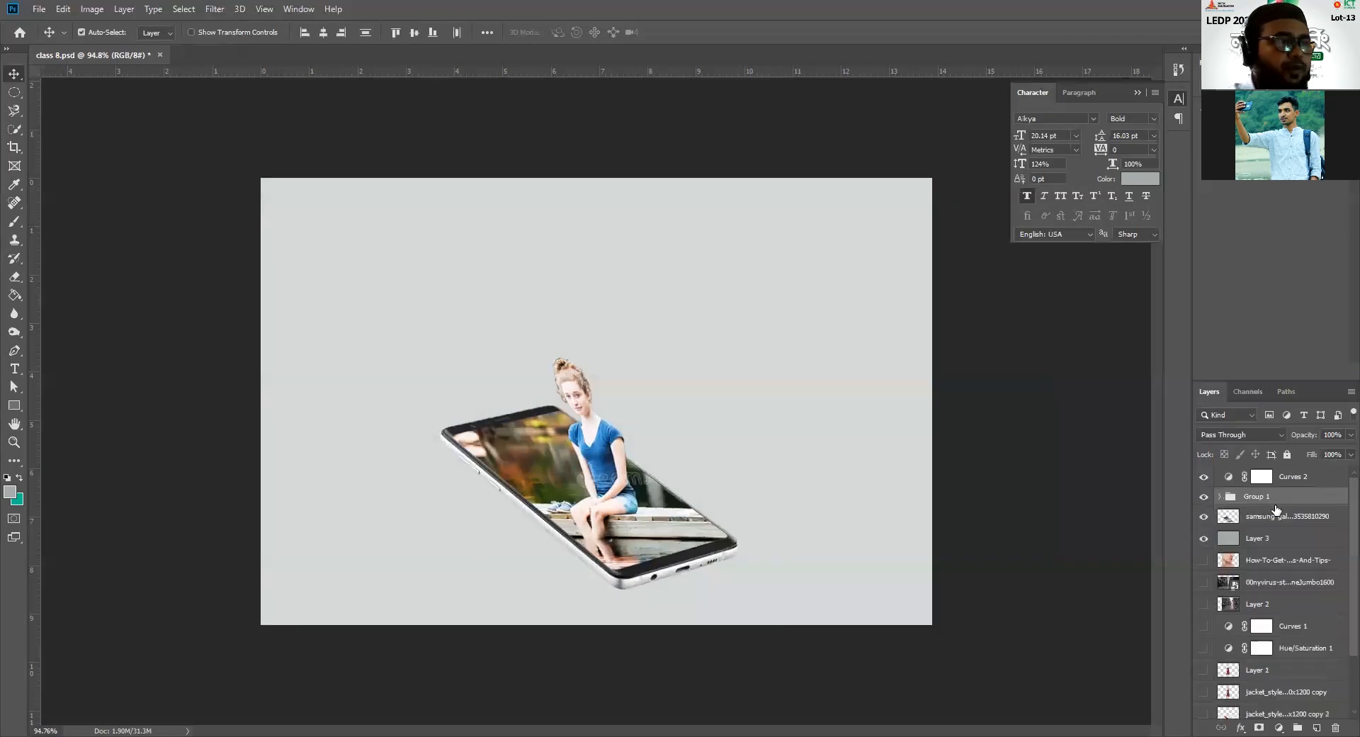
{"action": "left_click", "coordinate": [1204, 500]}
{"action": "left_click", "coordinate": [1204, 500]}
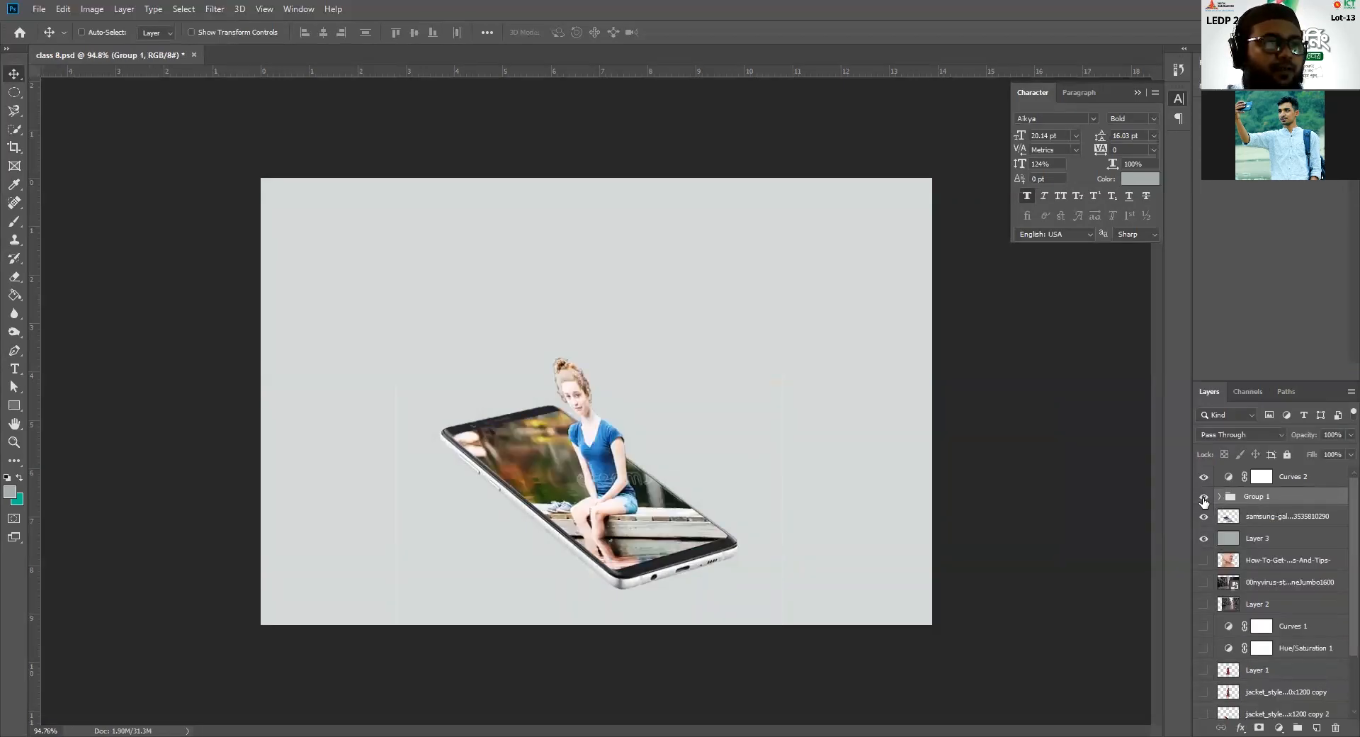
{"action": "left_click", "coordinate": [1204, 500]}
{"action": "left_click", "coordinate": [1203, 500]}
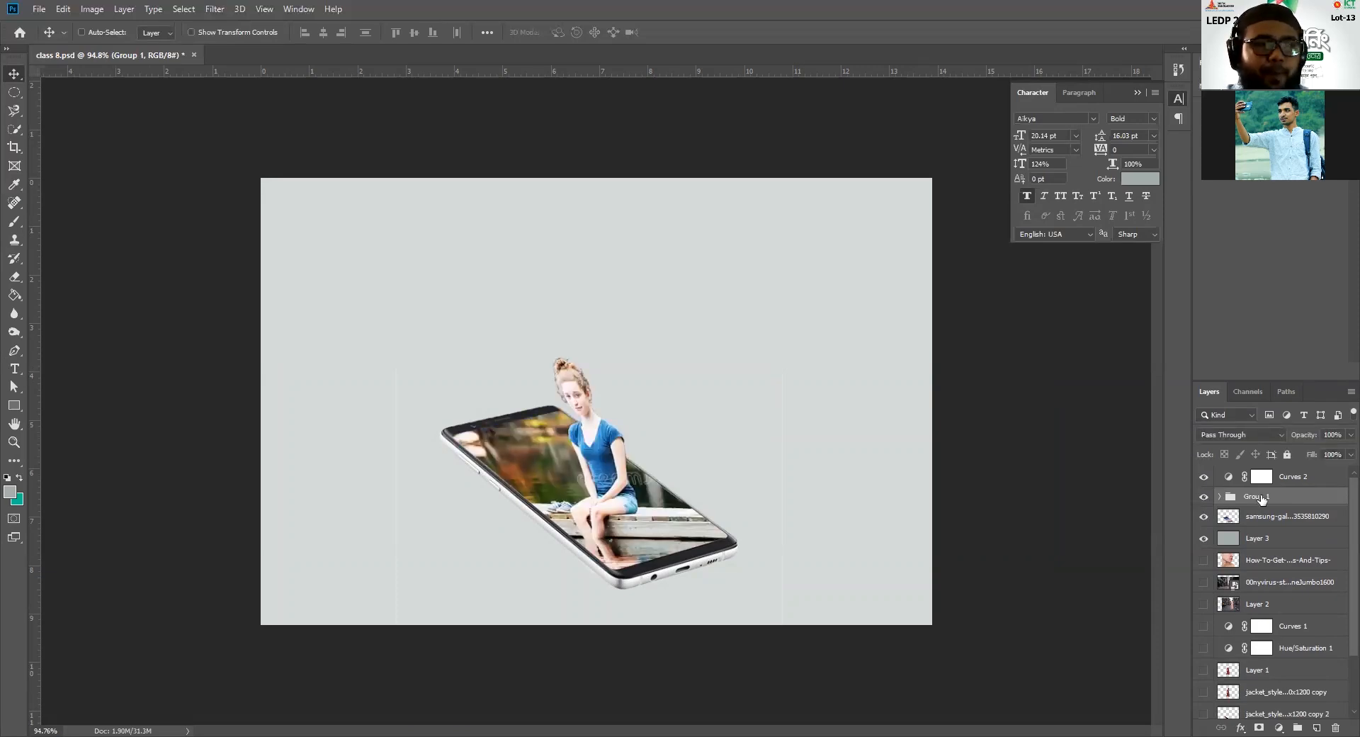
Step: Clip the Curves 2 adjustment to Group 1 so it affects only the girl and the screen photo
{"action": "left_click", "coordinate": [1281, 474]}
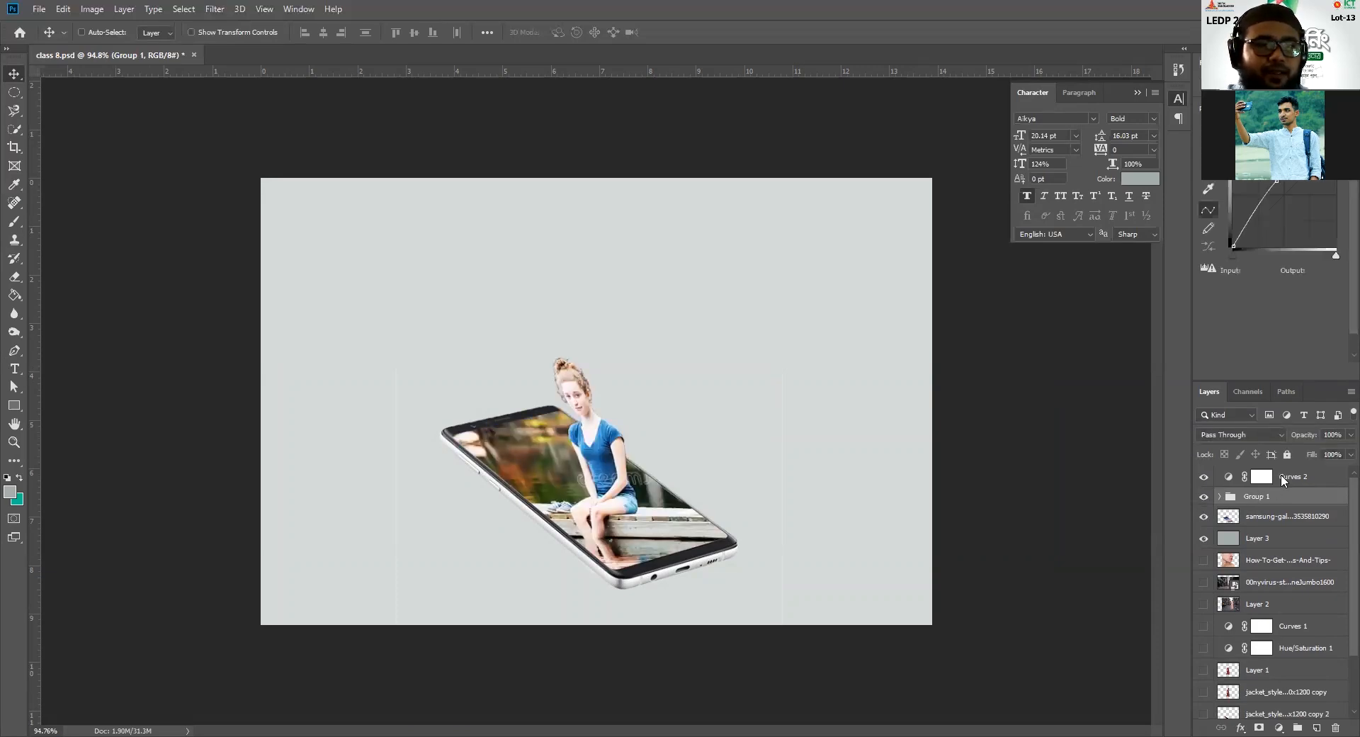
{"action": "right_click", "coordinate": [1281, 475]}
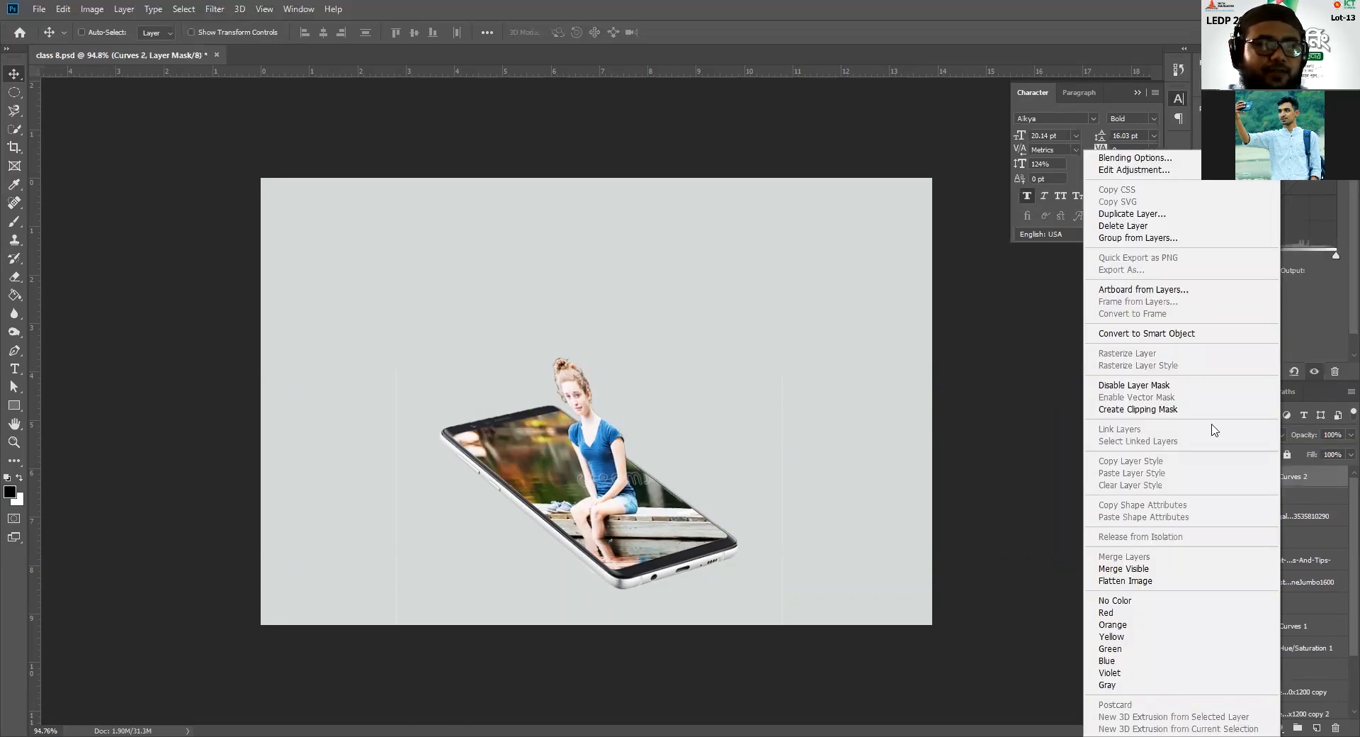
{"action": "left_click", "coordinate": [1174, 411]}
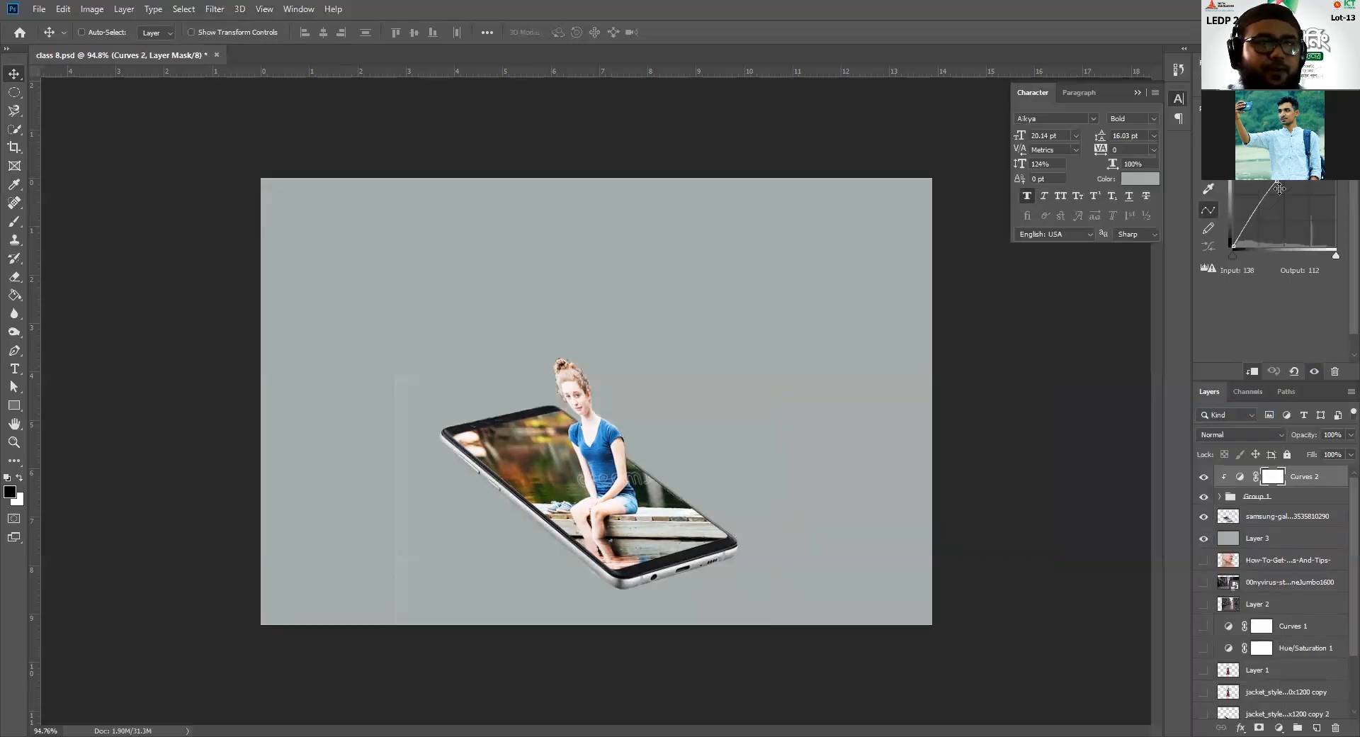
Step: Reshape the Curves 2 curve into a gentler brightening with a point at input 59, output 96, and save the document
{"action": "mouse_move", "coordinate": [1277, 182]}
{"action": "left_mouse_down"}
{"action": "mouse_move", "coordinate": [1260, 227]}
{"action": "mouse_move", "coordinate": [1274, 169]}
{"action": "mouse_move", "coordinate": [1287, 210]}
{"action": "mouse_move", "coordinate": [1267, 185]}
{"action": "left_mouse_up"}
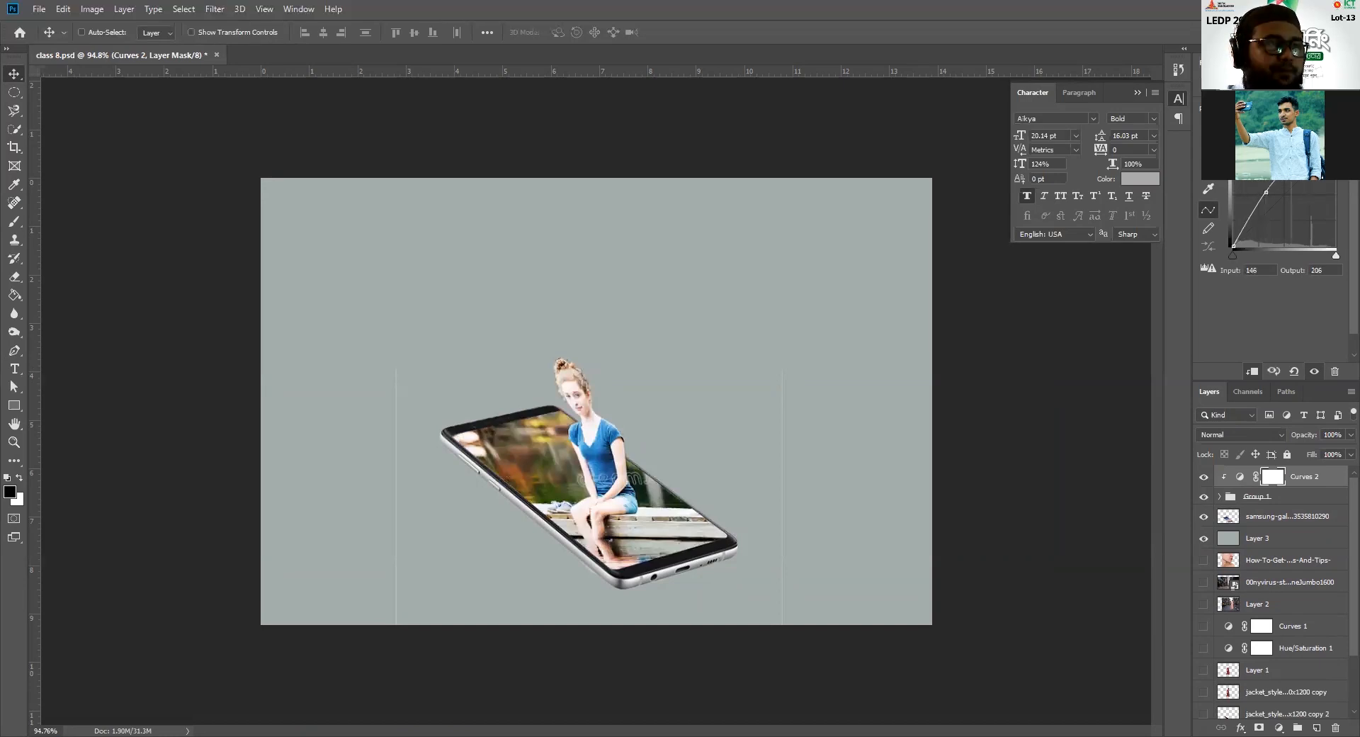
{"action": "left_click_drag", "start_coordinate": [1256, 208], "coordinate": [1259, 210]}
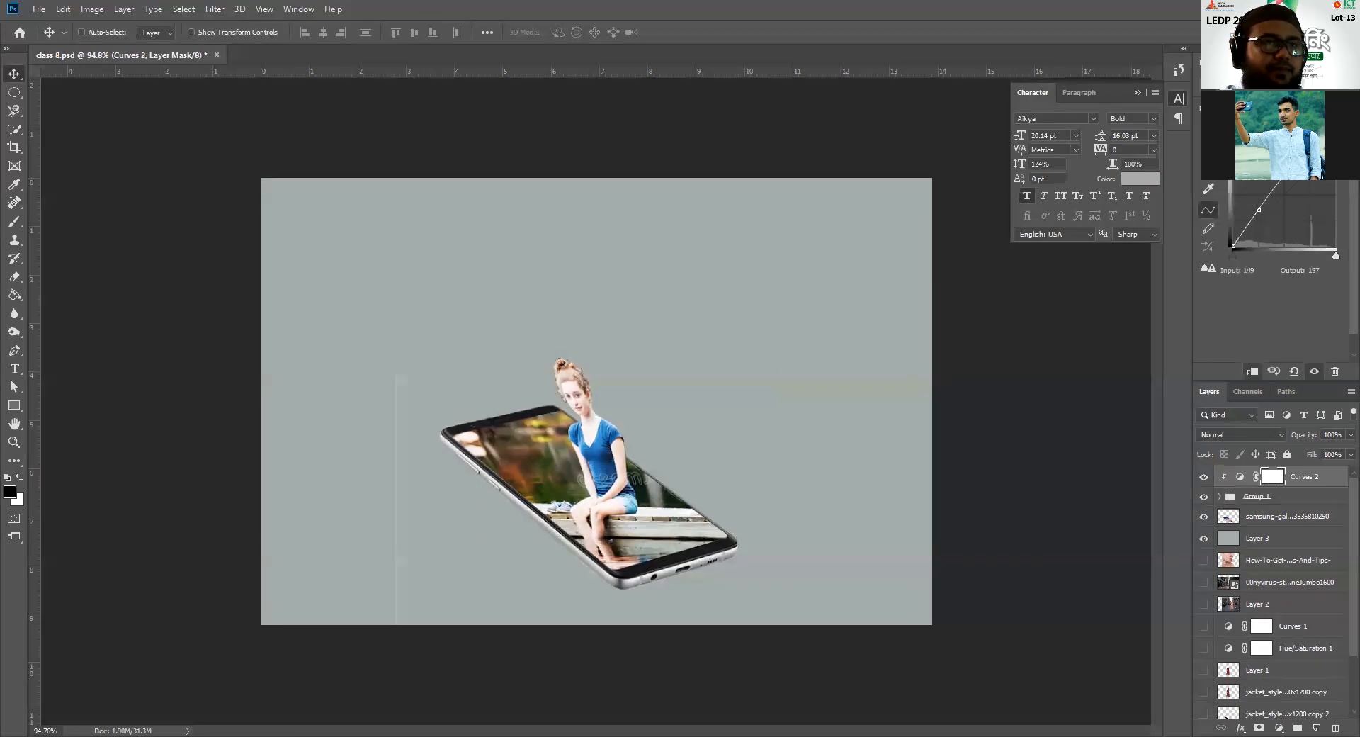
{"action": "left_click_drag", "start_coordinate": [1294, 168], "coordinate": [1296, 177]}
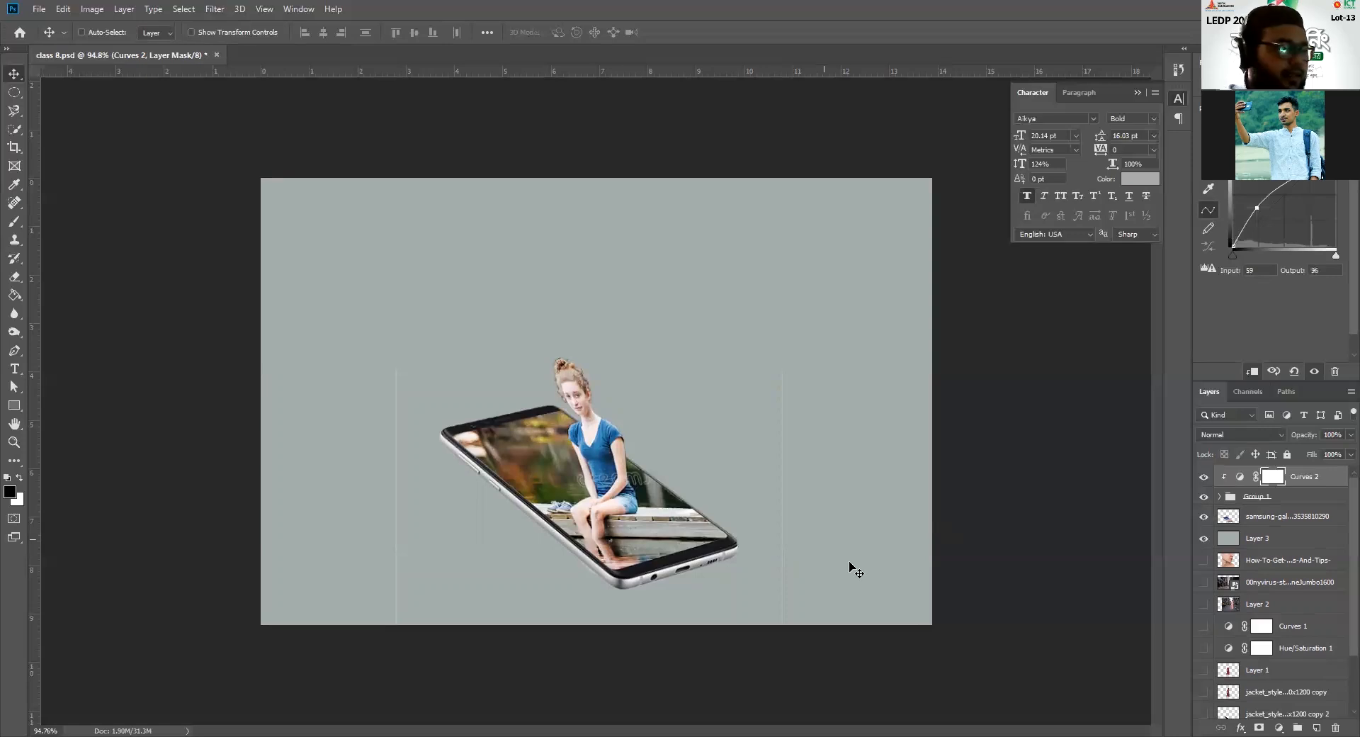
{"action": "key", "text": "ctrl+s"}
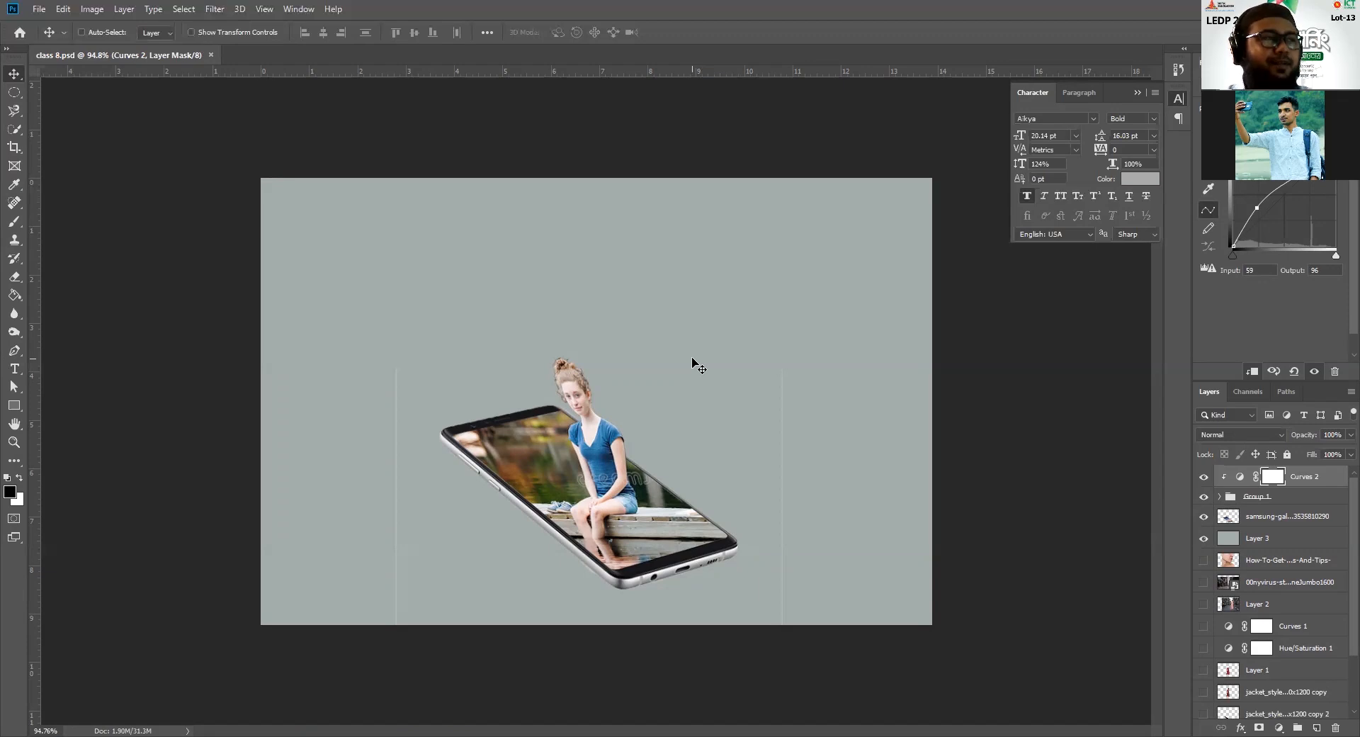
Step: Hide the Samsung phone layer and the gray Layer 3 background to view the contents of Group 1 alone
{"action": "left_click", "coordinate": [1204, 498]}
{"action": "left_click", "coordinate": [1204, 497]}
{"action": "left_click", "coordinate": [1205, 517]}
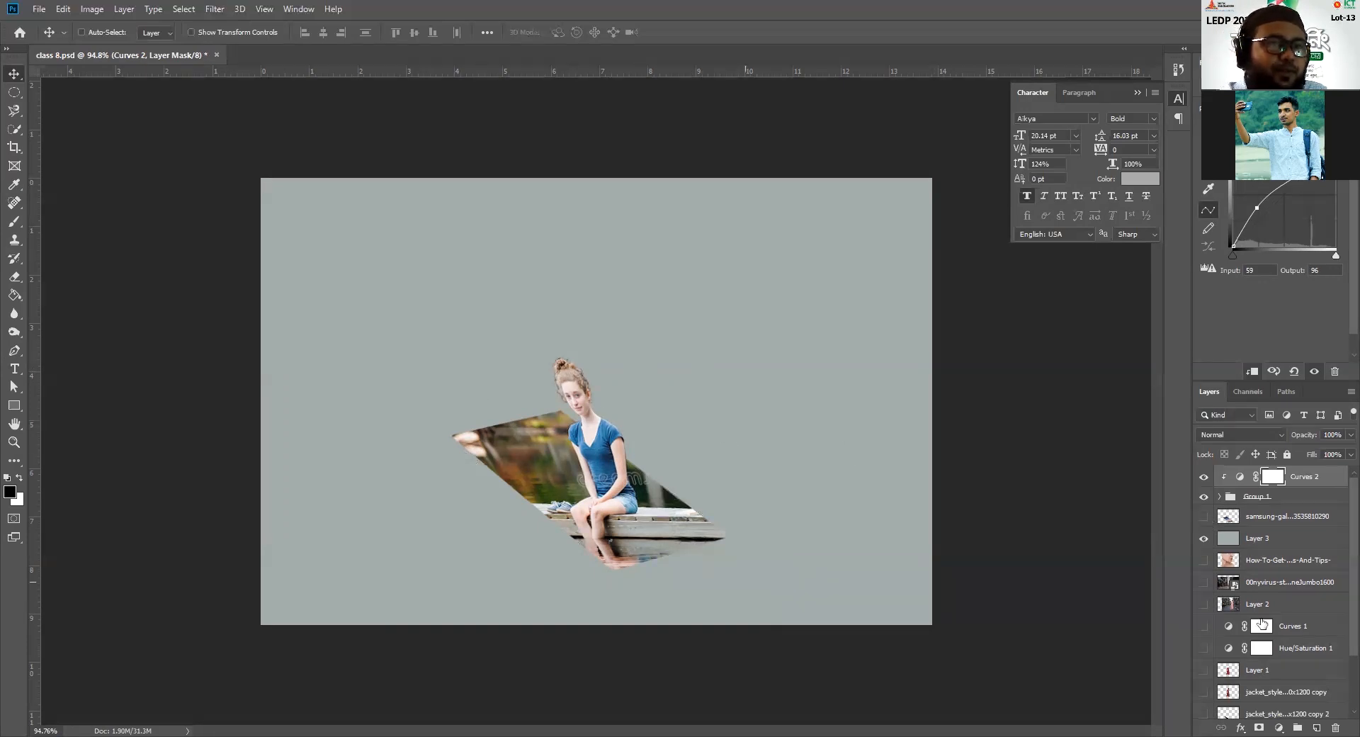
{"action": "left_click", "coordinate": [1204, 539]}
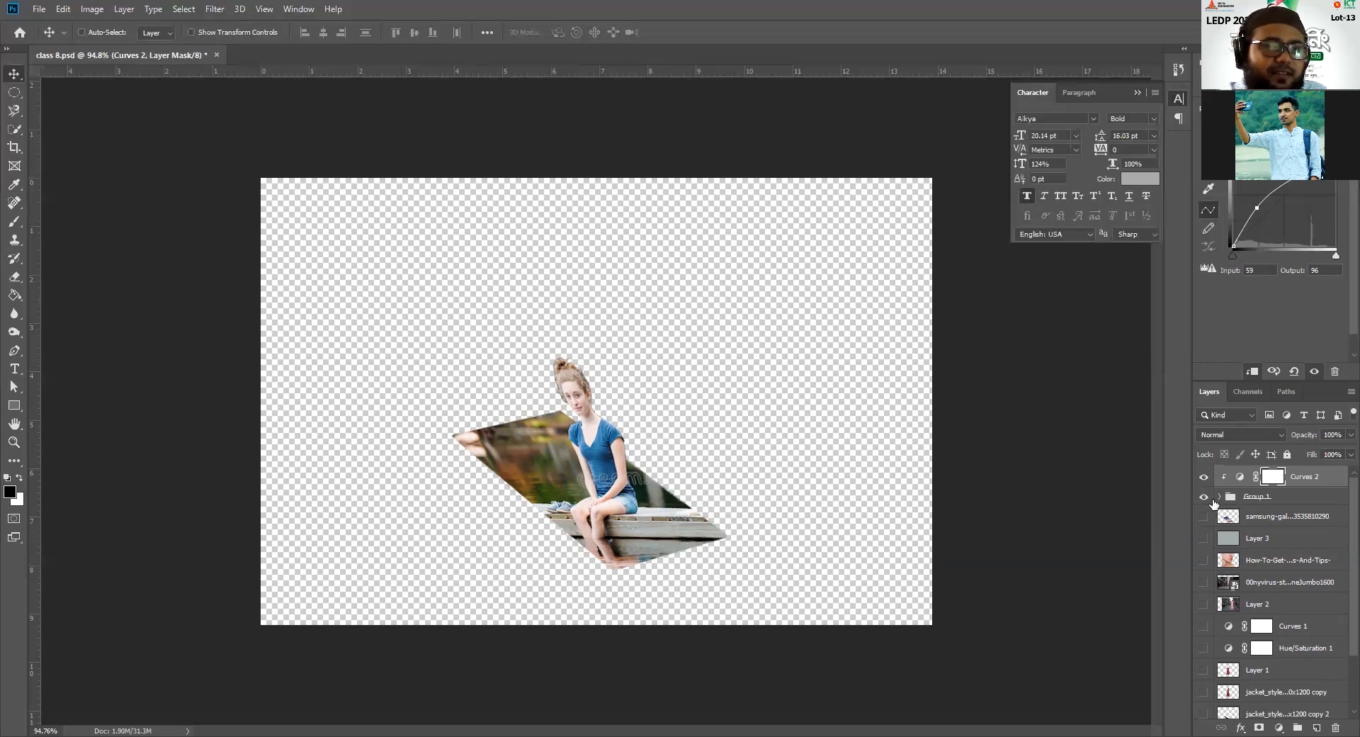
Step: Expand Group 1, hide the upper-body cutout, and toggle the clipped dock photo to examine how it fits the phone-screen layer
{"action": "left_click", "coordinate": [1219, 496]}
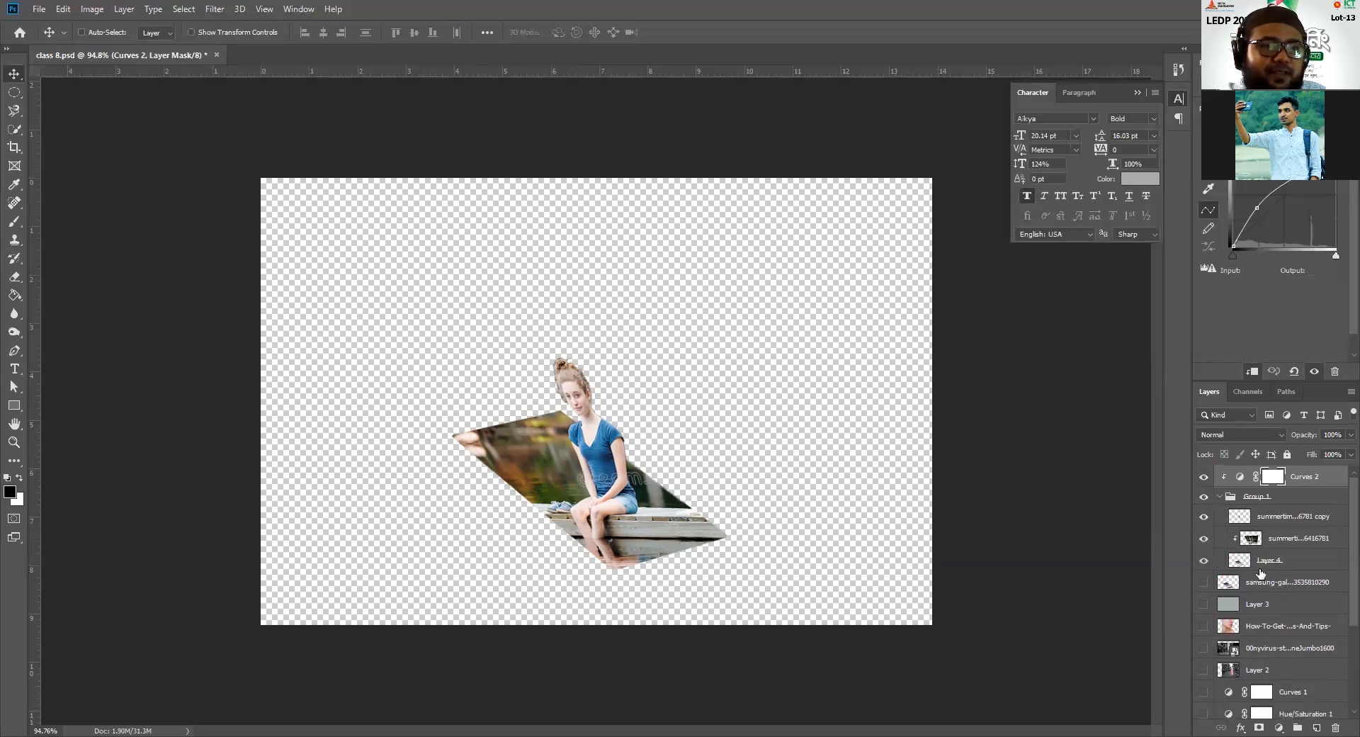
{"action": "left_click", "coordinate": [1203, 517]}
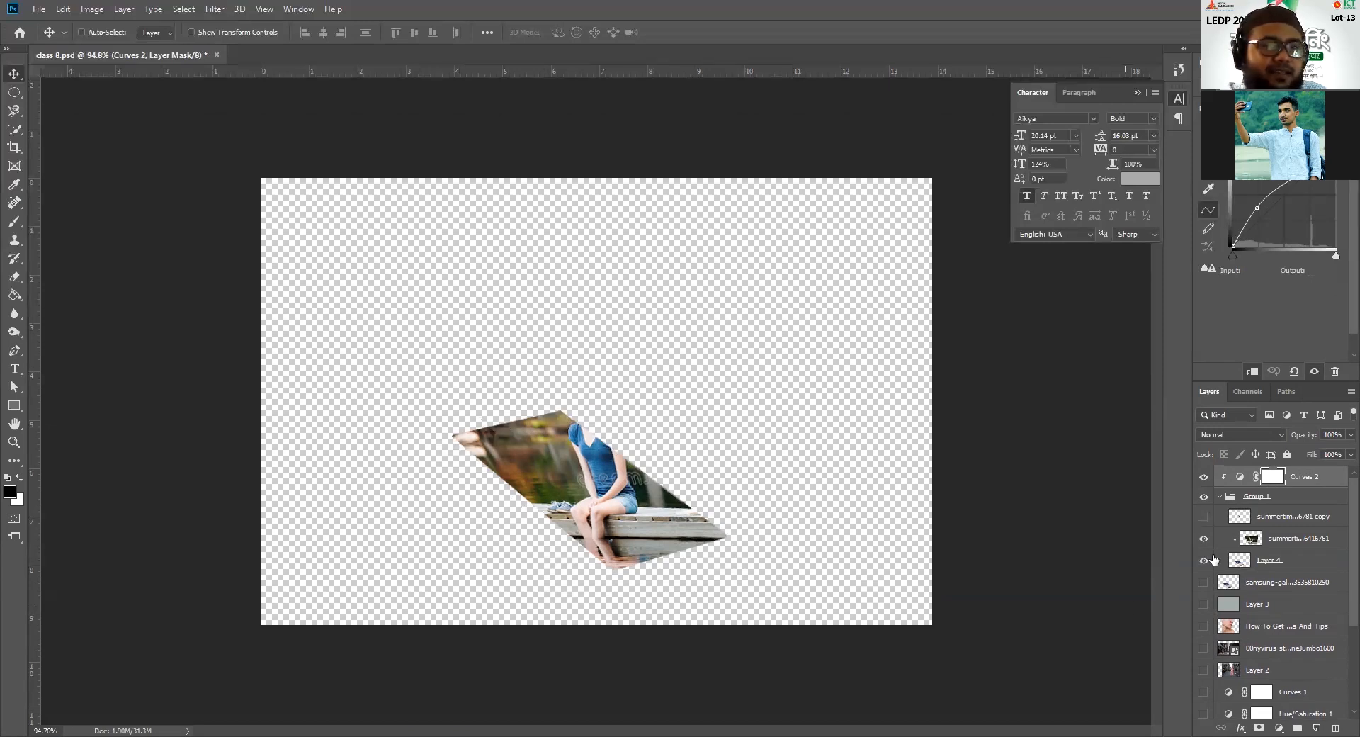
{"action": "left_click", "coordinate": [1203, 538]}
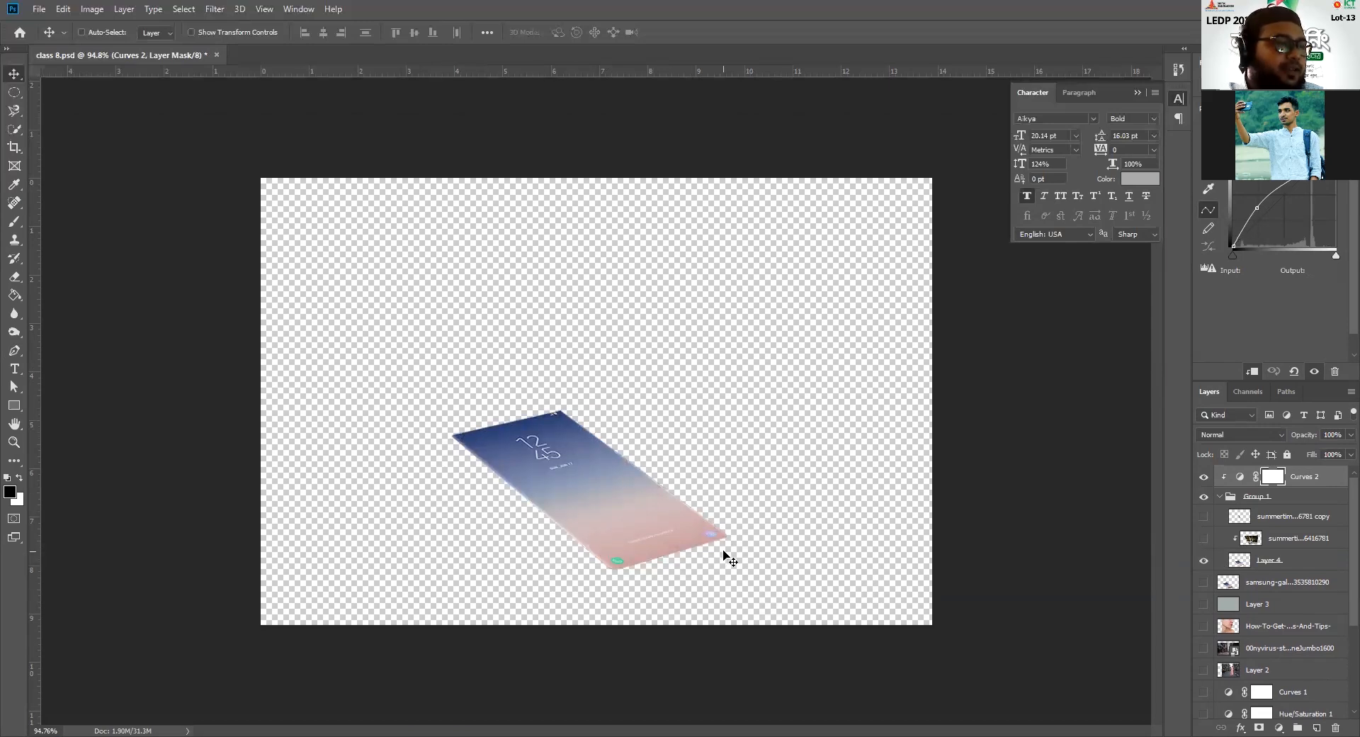
{"action": "left_click", "coordinate": [1204, 539]}
{"action": "left_click", "coordinate": [1205, 538]}
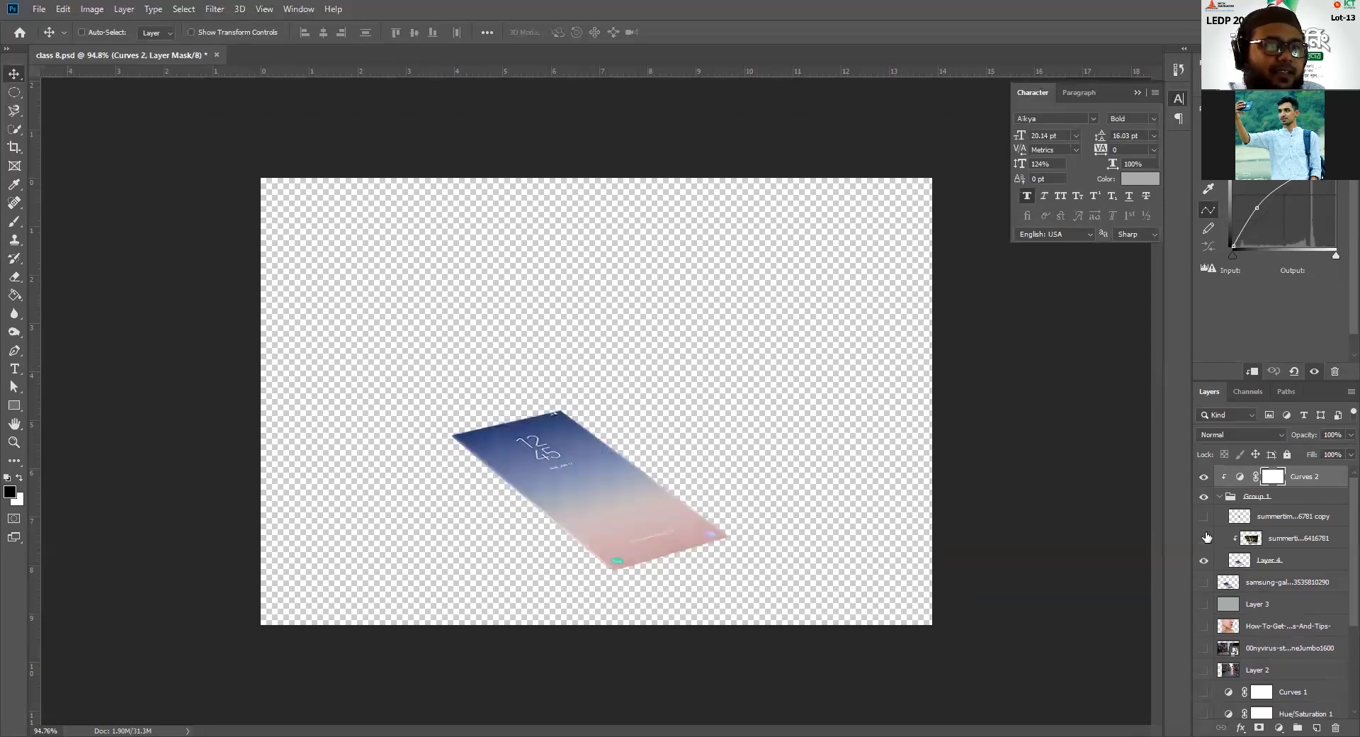
{"action": "left_click", "coordinate": [1205, 539]}
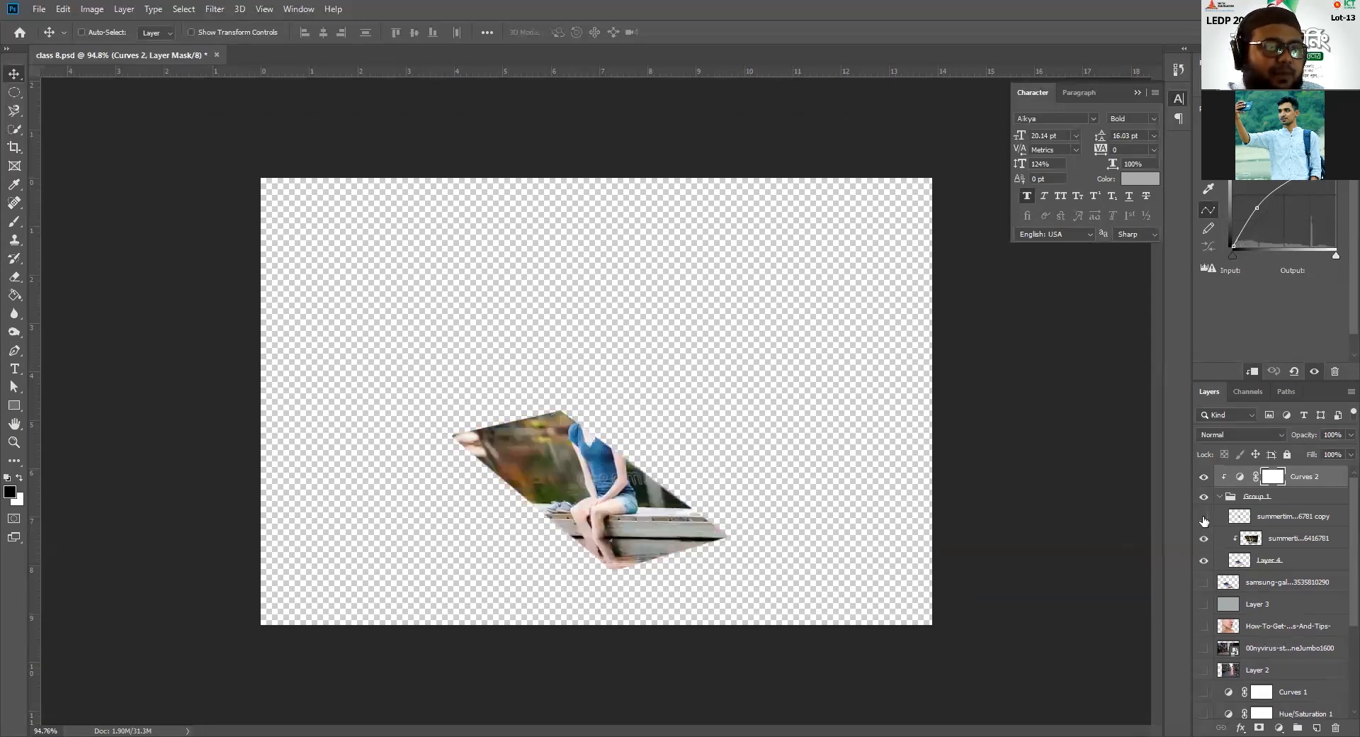
Step: Release the clipping mask of the full summertime photo layer in Group 1 and toggle its visibility to compare it with Layer 4
{"action": "left_click", "coordinate": [1204, 518]}
{"action": "left_click", "coordinate": [1204, 518]}
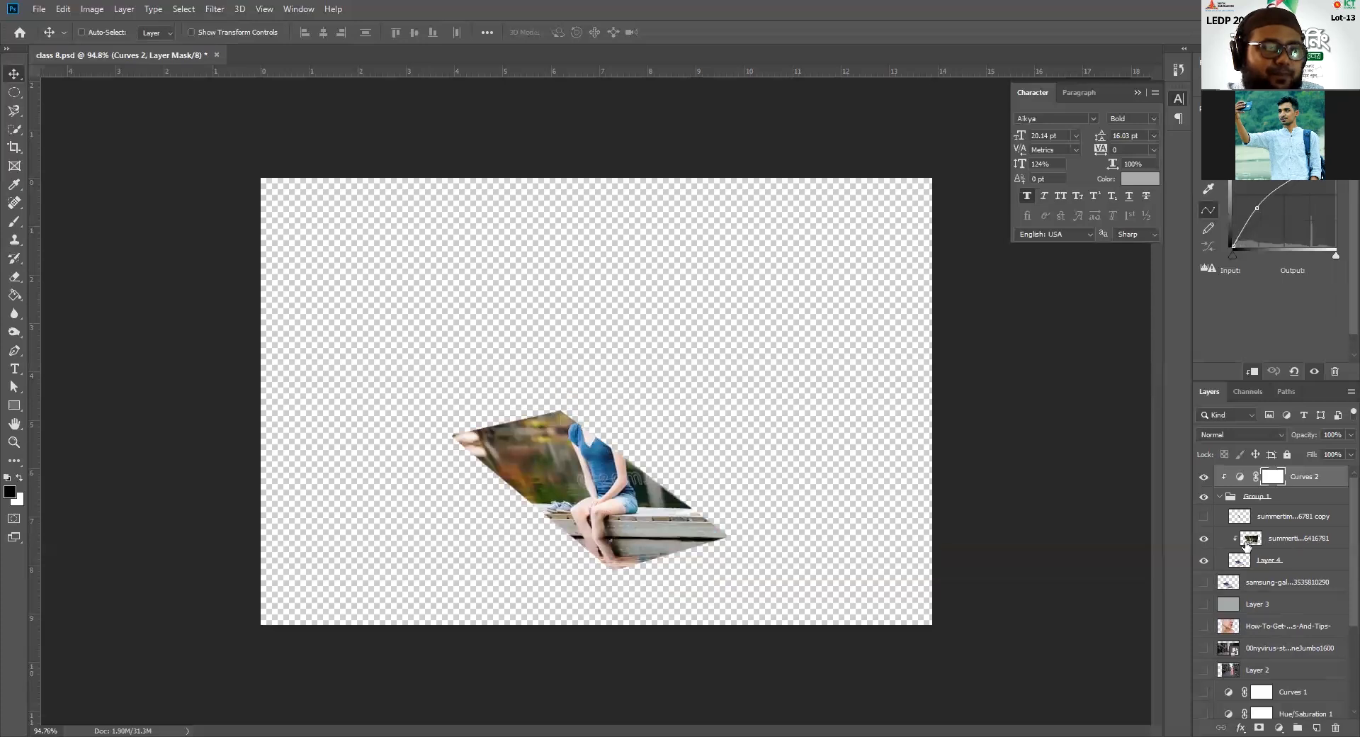
{"action": "right_click", "coordinate": [1282, 542]}
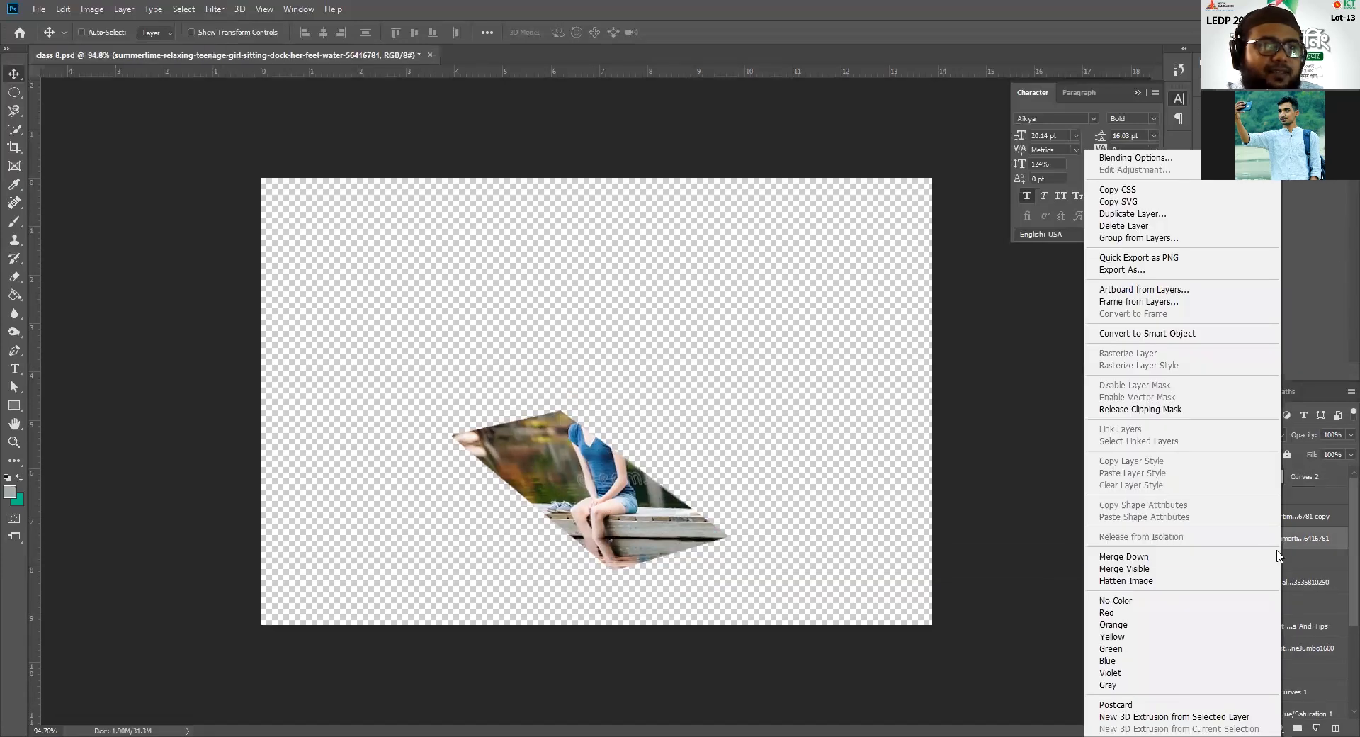
{"action": "left_click", "coordinate": [1181, 409]}
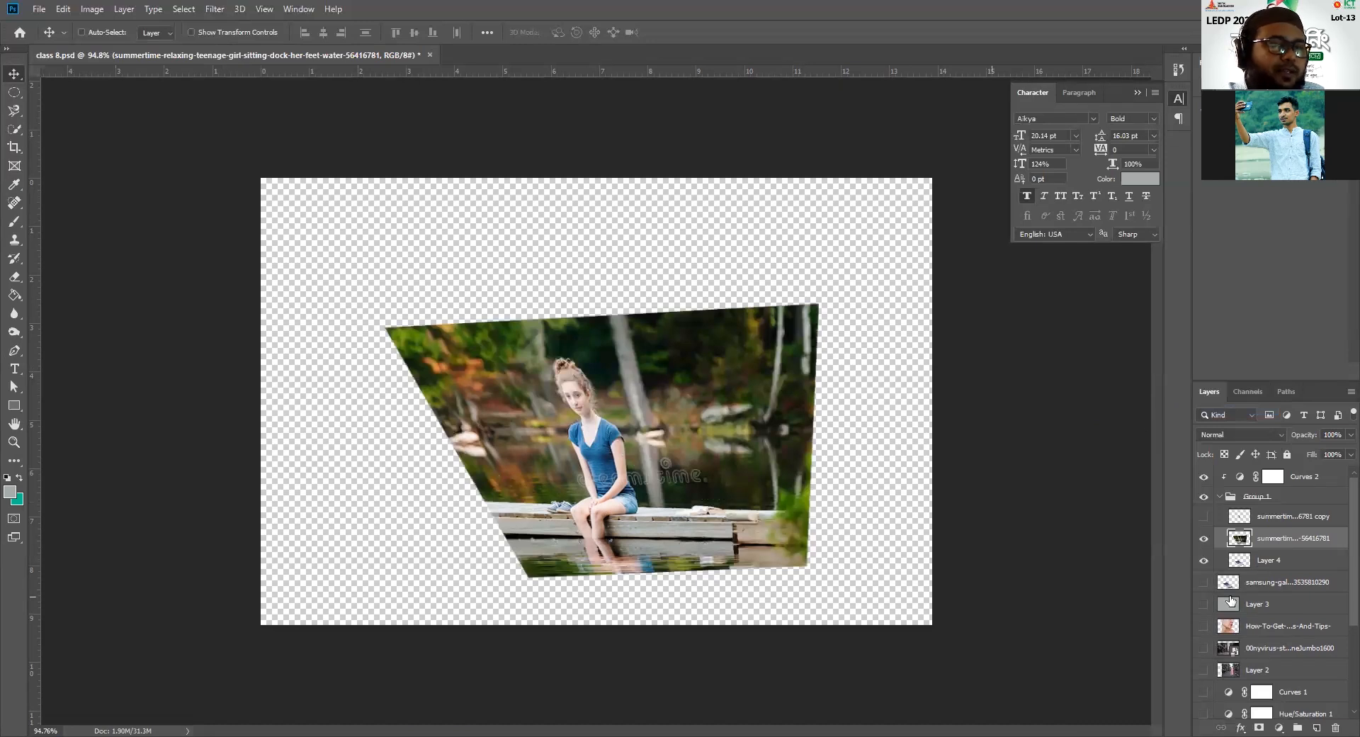
{"action": "left_click", "coordinate": [1203, 537]}
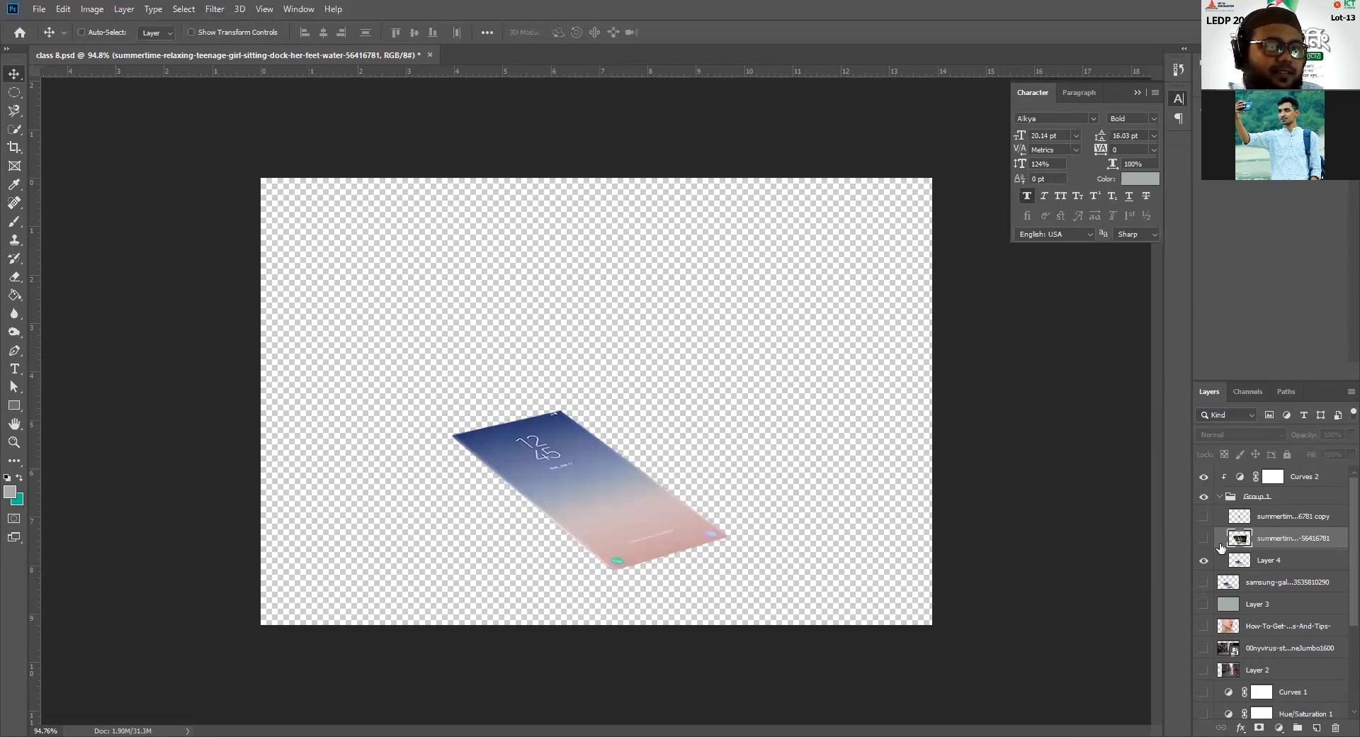
{"action": "left_click", "coordinate": [1204, 537]}
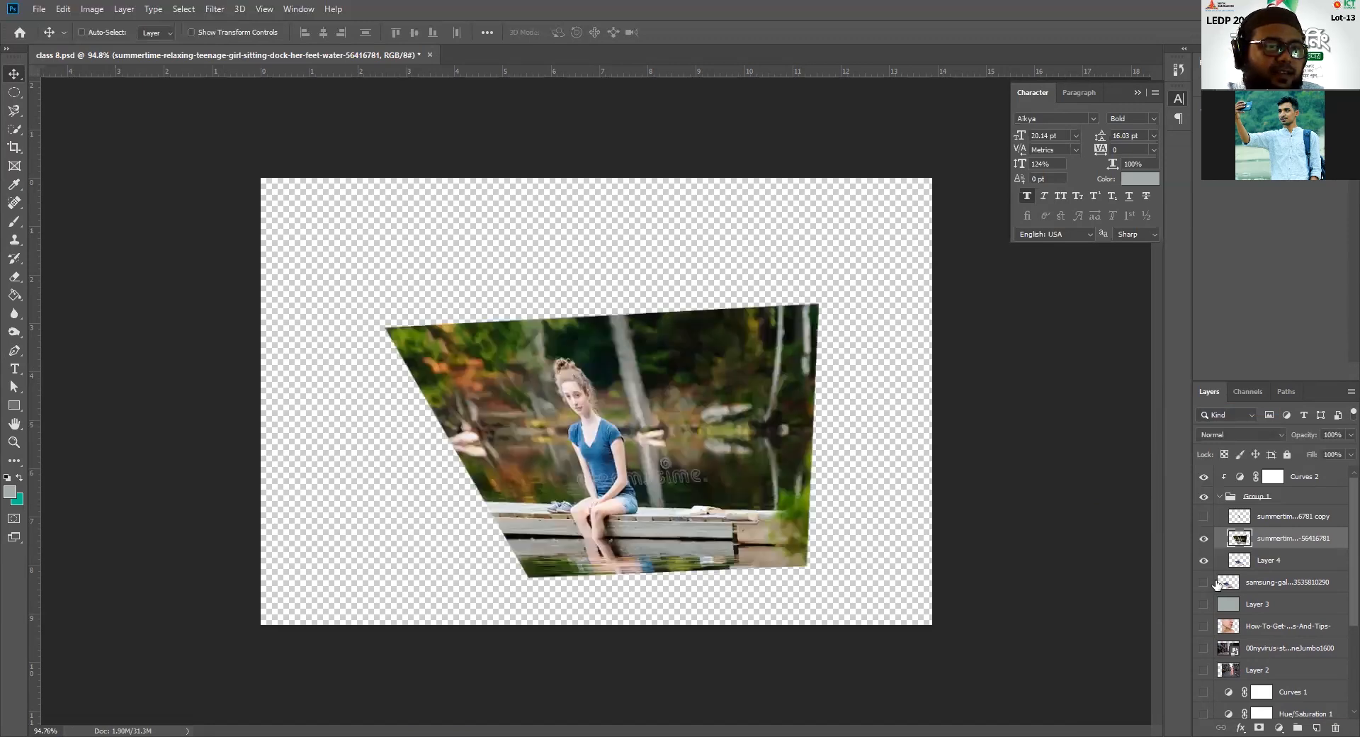
Step: Clip the summertime photo layer to Layer 4 and show the cut-out copy layer of the girl
{"action": "right_click", "coordinate": [1280, 544]}
{"action": "left_click", "coordinate": [1159, 411]}
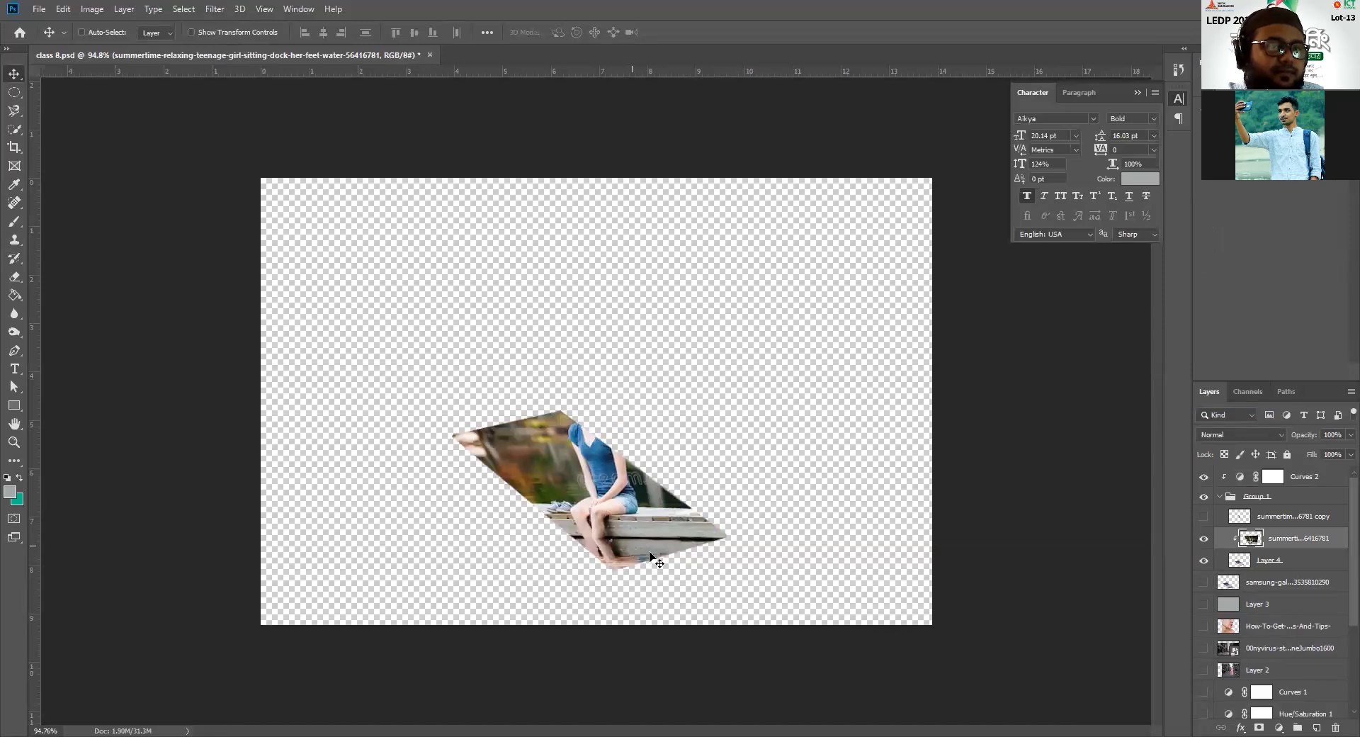
{"action": "left_click", "coordinate": [1203, 517]}
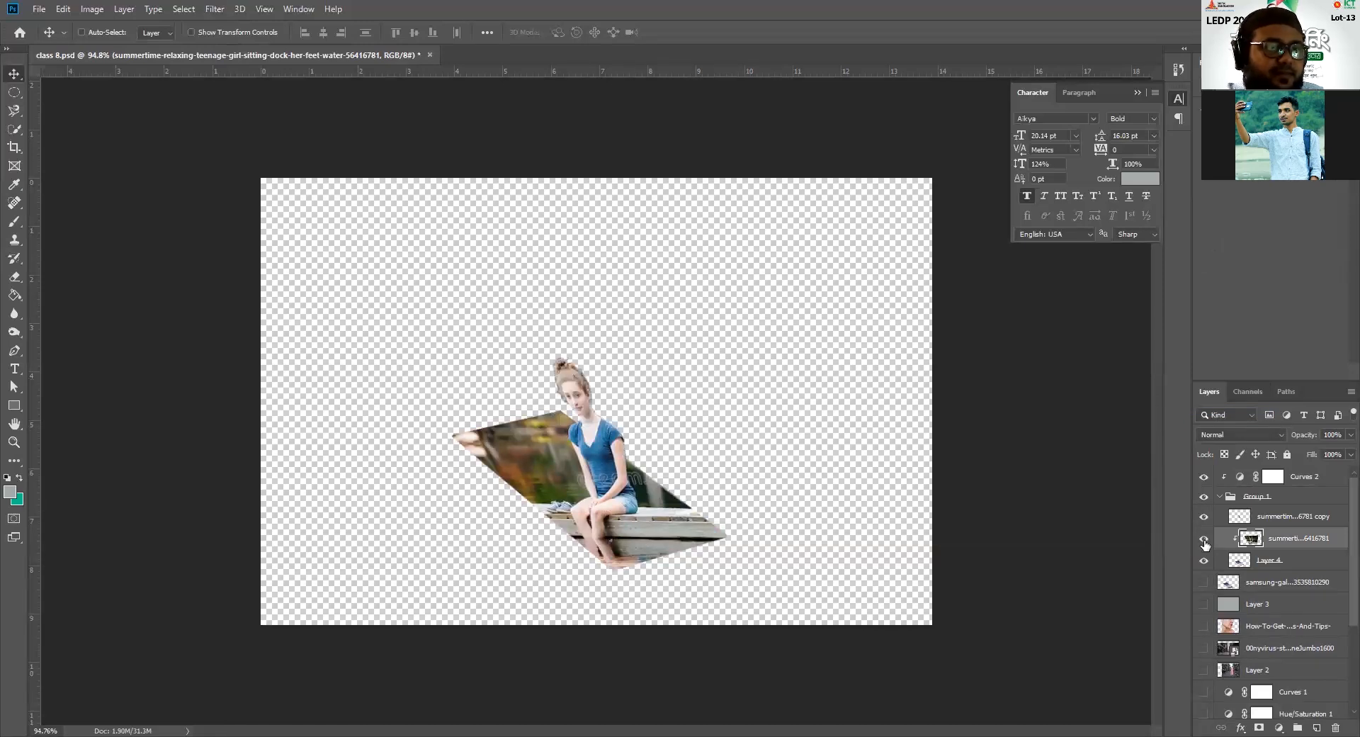
{"action": "left_click", "coordinate": [1204, 516]}
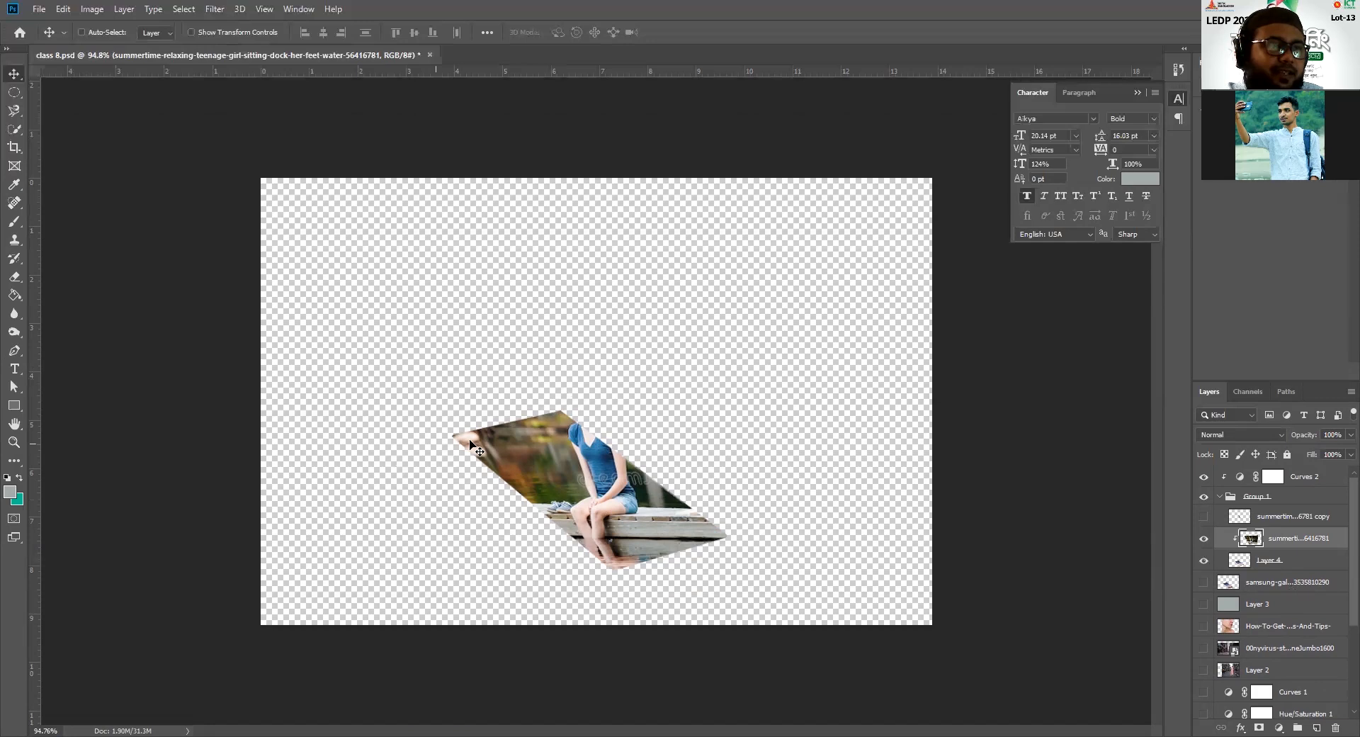
{"action": "left_click", "coordinate": [1204, 516]}
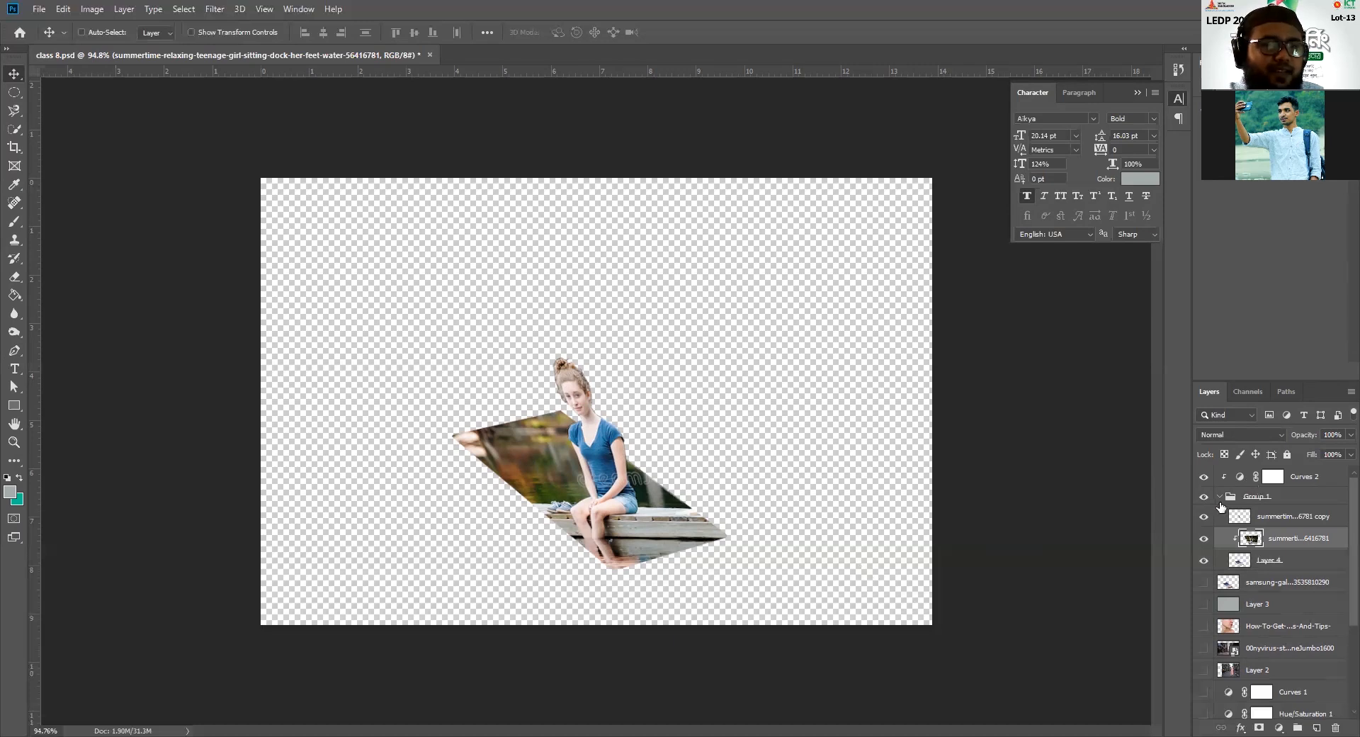
Step: Collapse Group 1 and show the gray Layer 3 and the Samsung phone layer behind the clipped composition
{"action": "left_click", "coordinate": [1220, 496]}
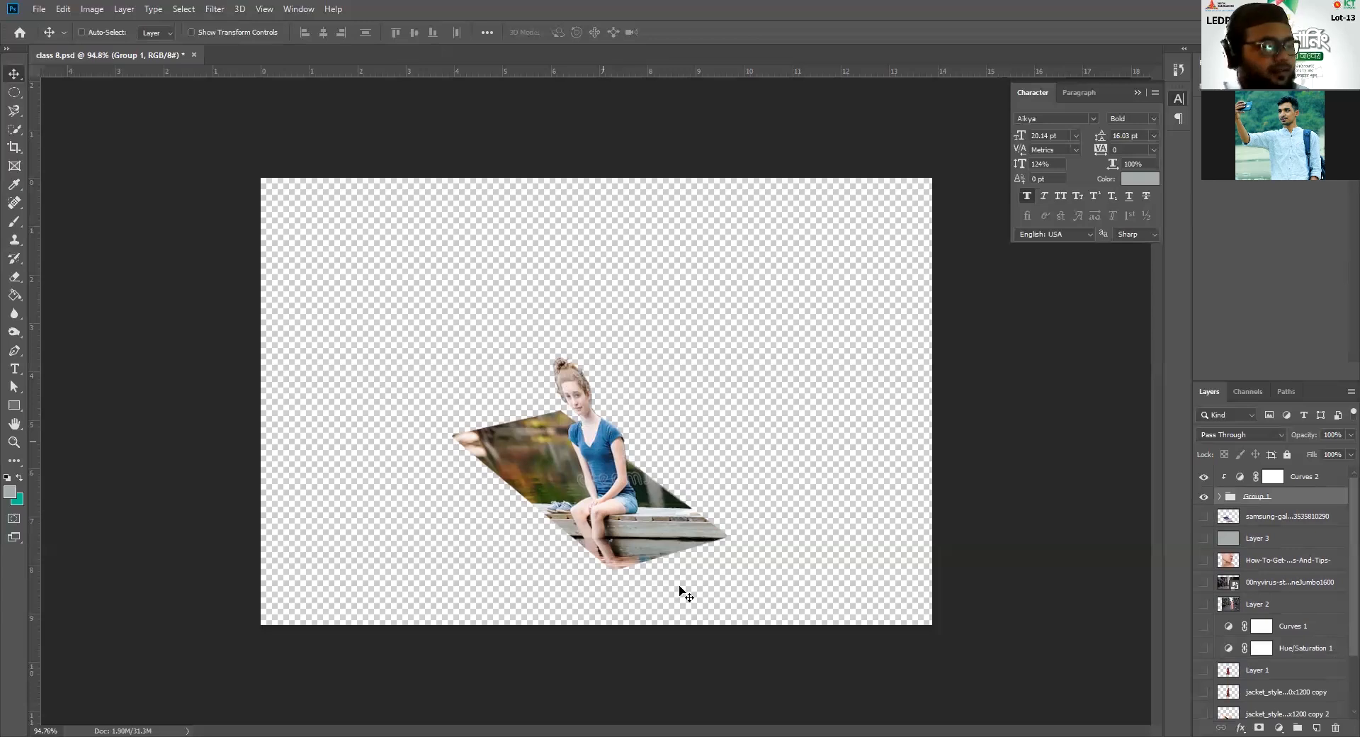
{"action": "scroll", "coordinate": [613, 440], "scroll_direction": "up", "scroll_amount": 5}
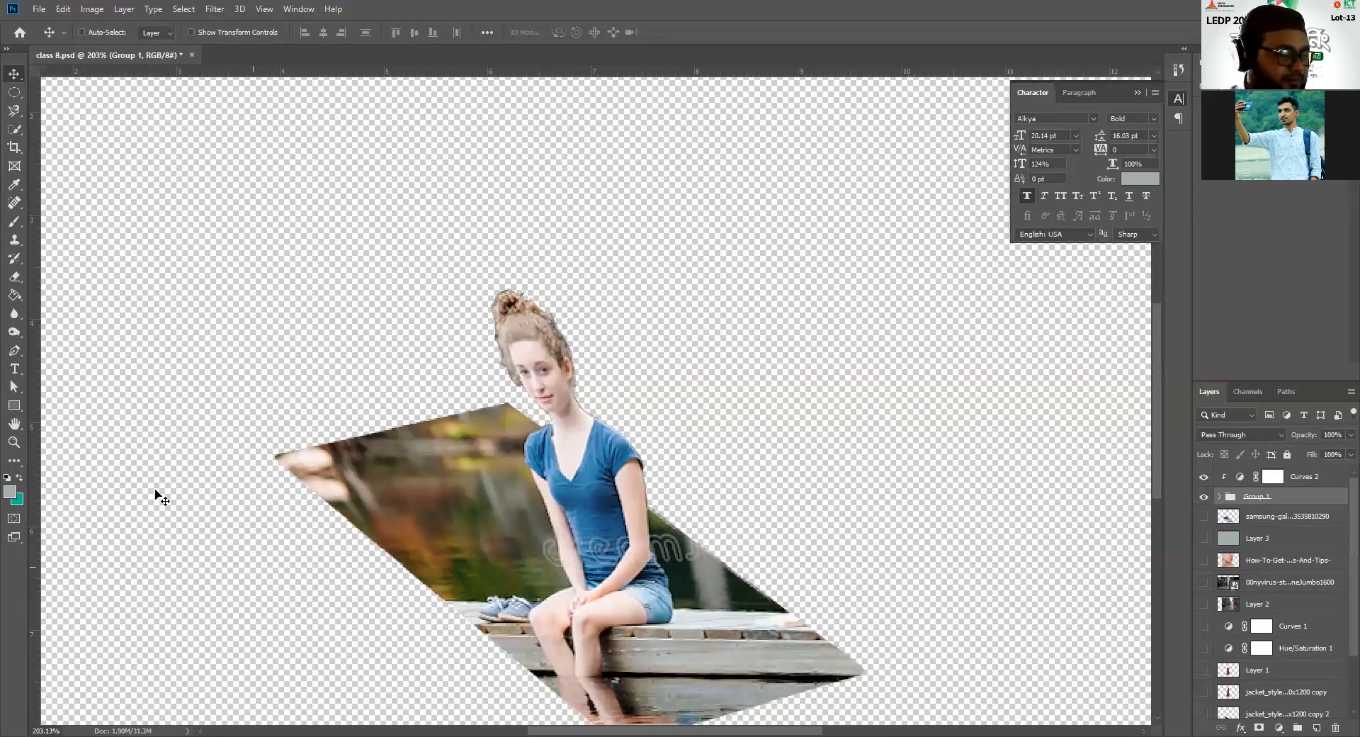
{"action": "scroll", "coordinate": [540, 575], "scroll_direction": "down", "scroll_amount": 1}
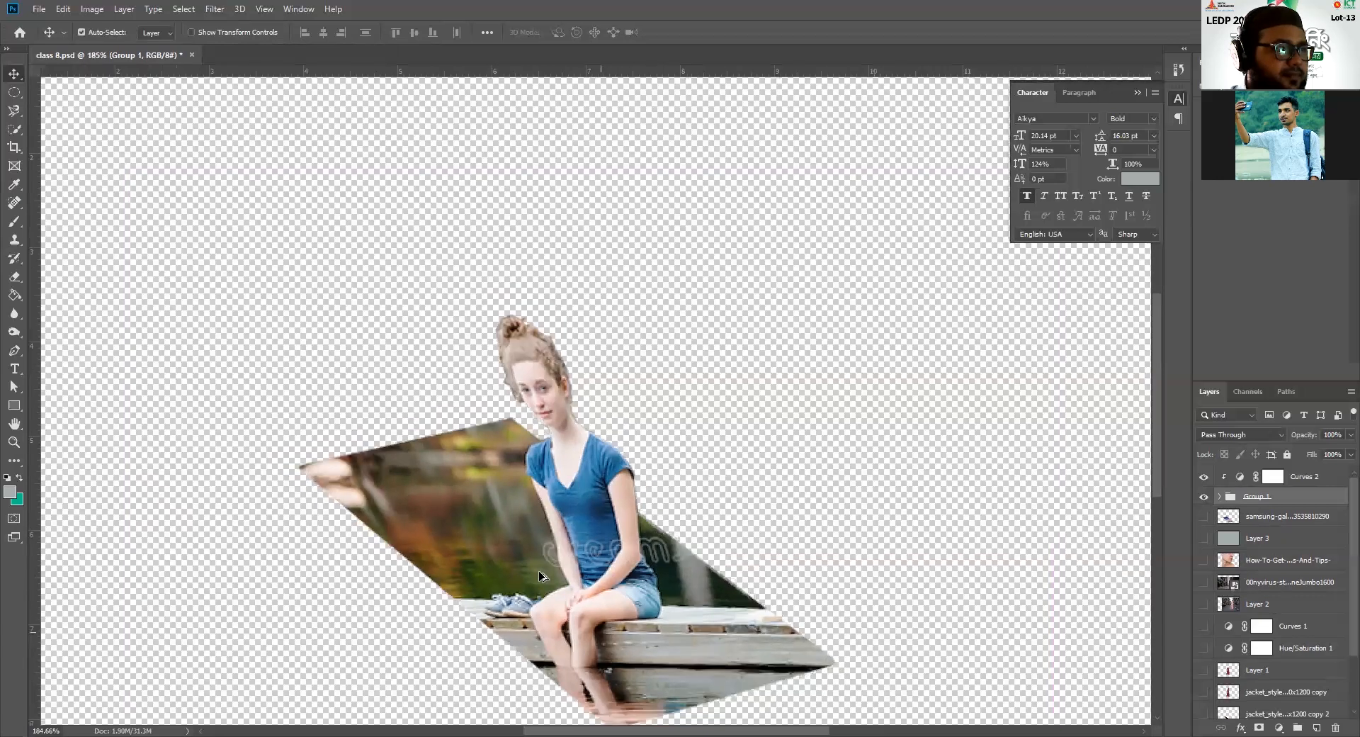
{"action": "scroll", "coordinate": [540, 575], "scroll_direction": "down", "scroll_amount": 1}
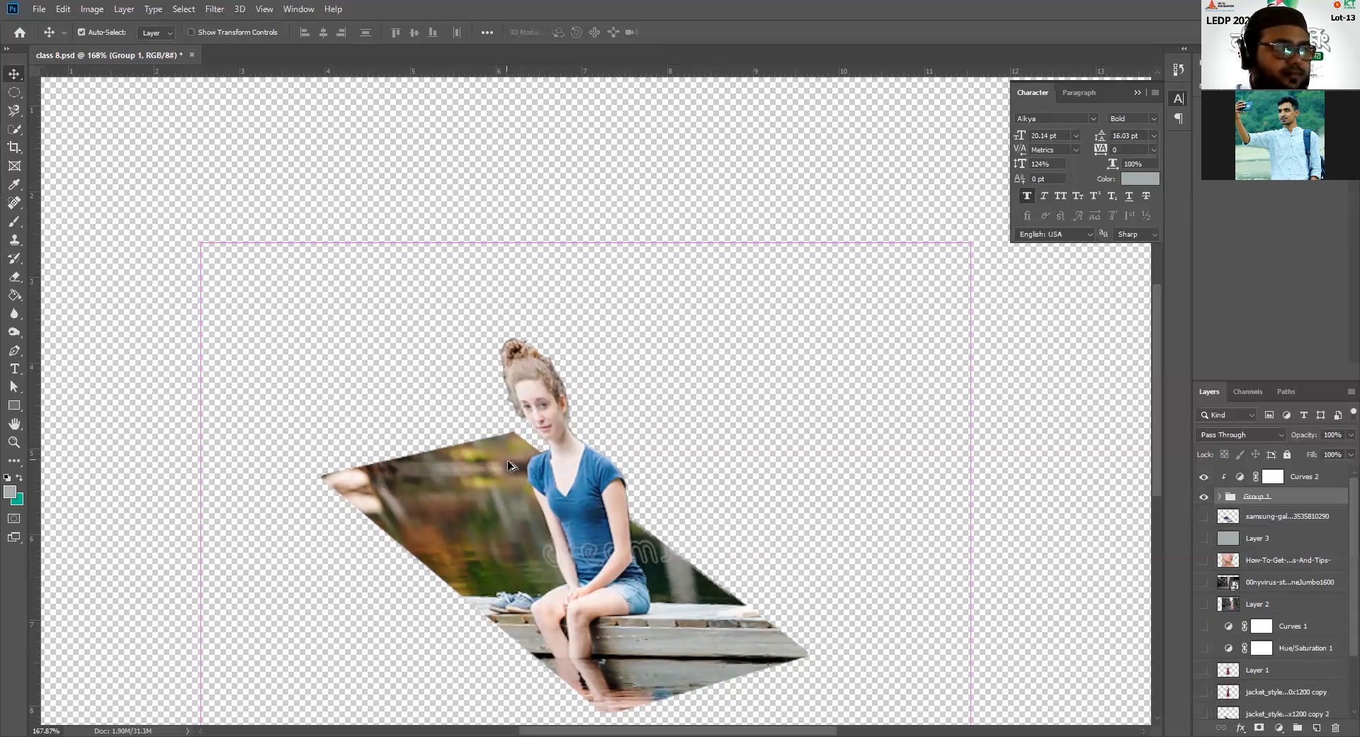
{"action": "scroll", "coordinate": [584, 394], "scroll_direction": "down", "scroll_amount": 5}
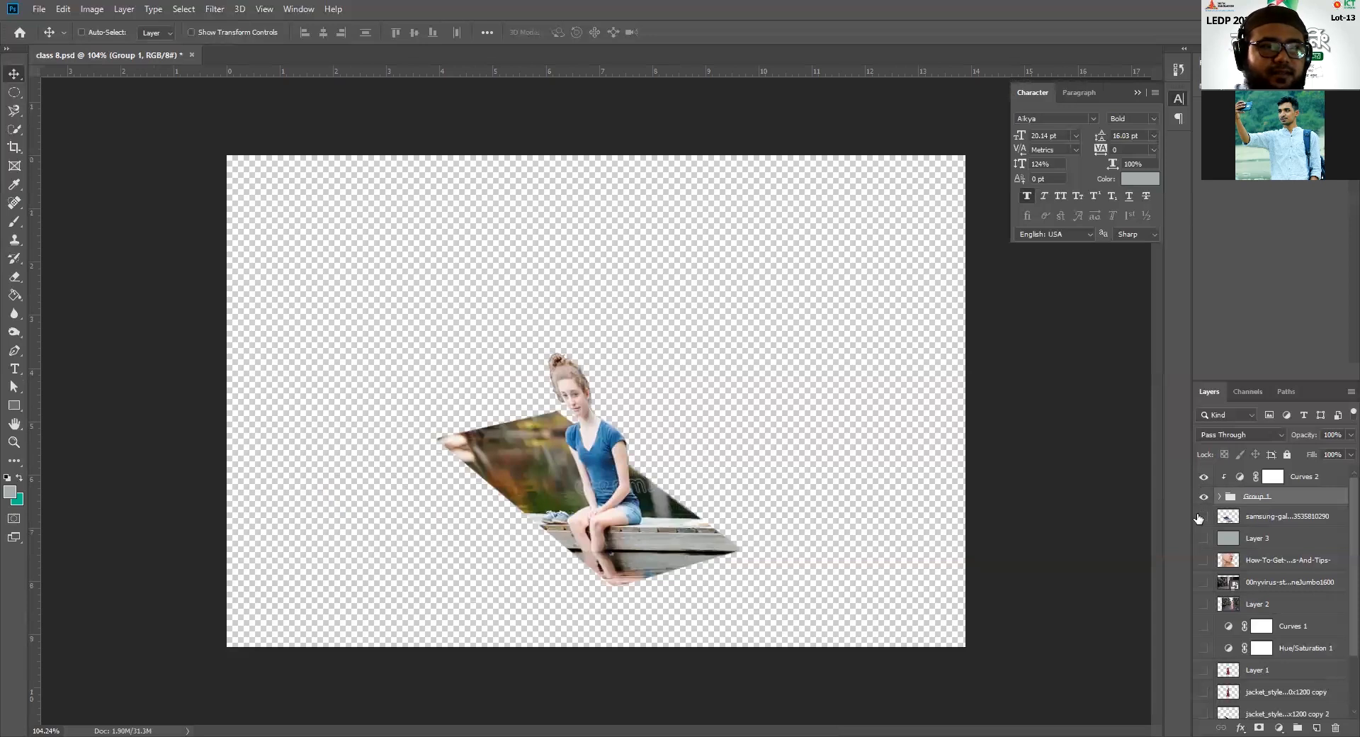
{"action": "left_click", "coordinate": [1204, 539]}
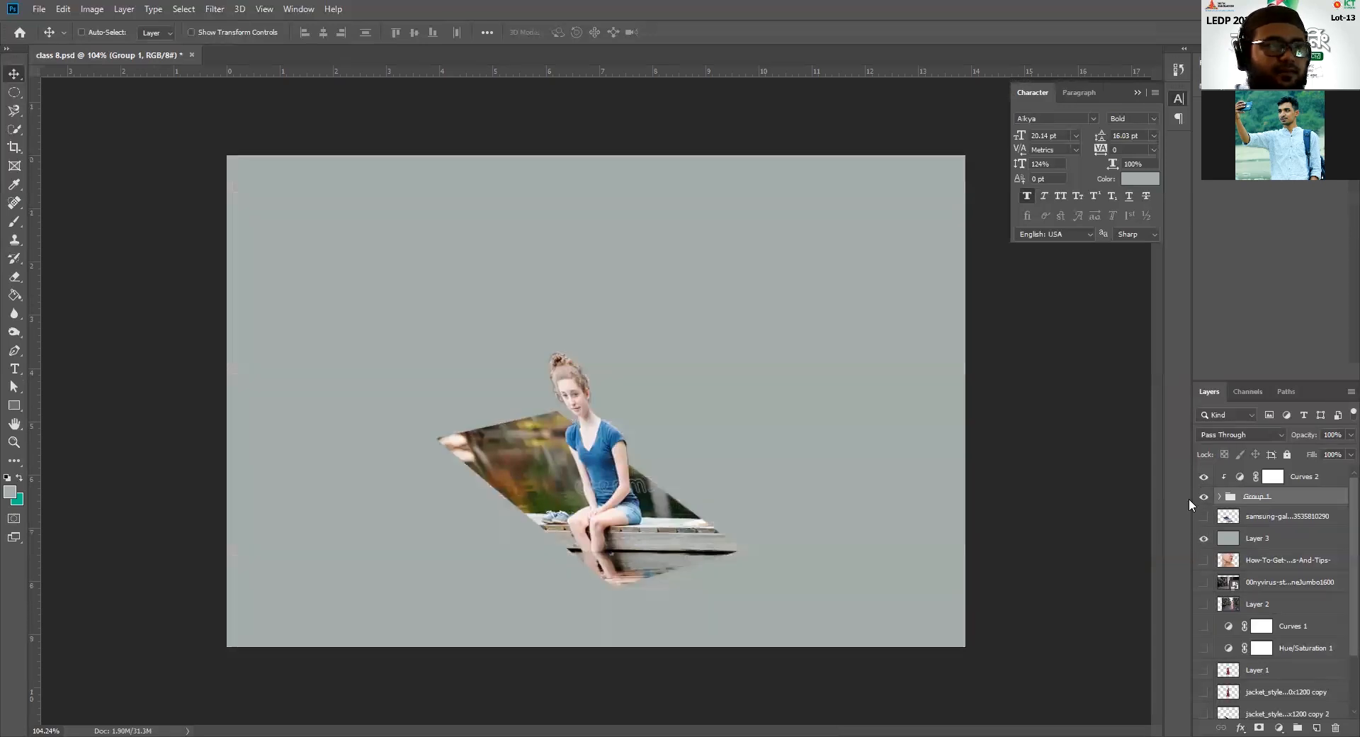
{"action": "left_click", "coordinate": [1204, 516]}
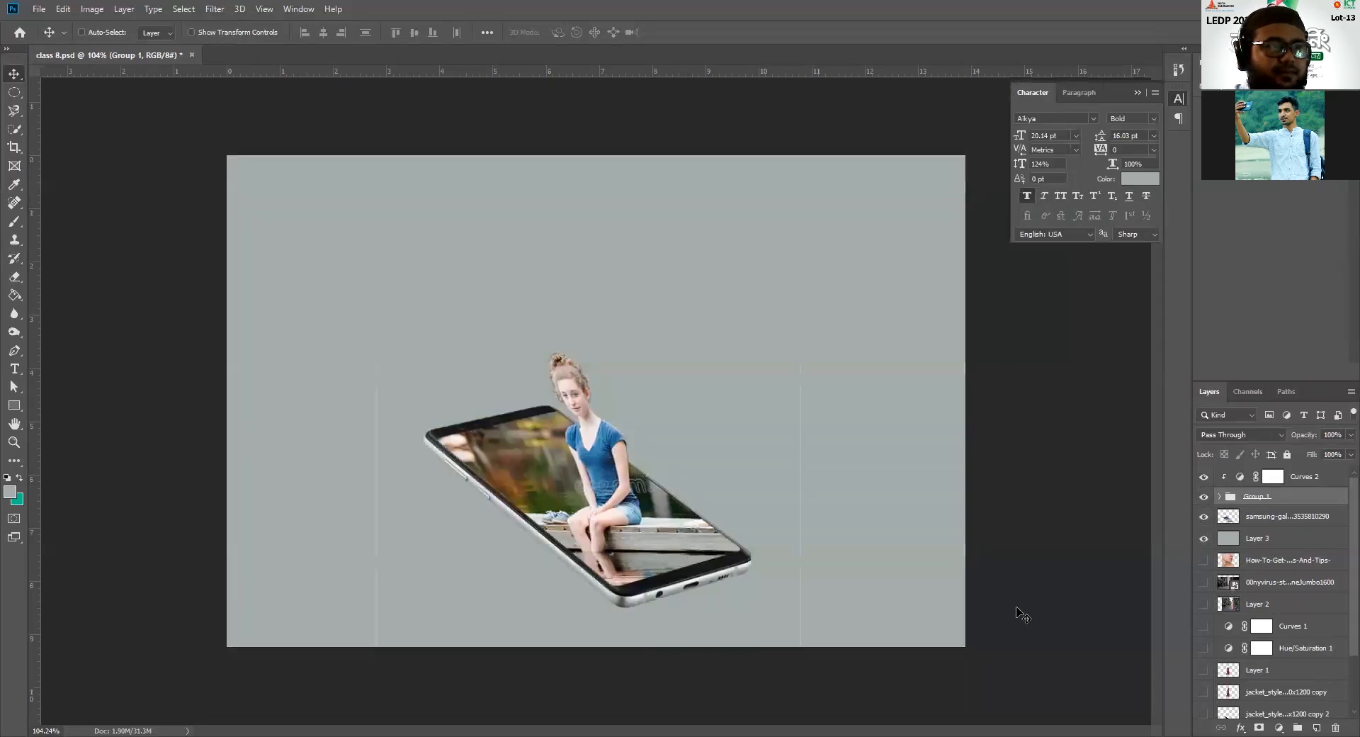
{"action": "scroll", "coordinate": [666, 528], "scroll_direction": "down", "scroll_amount": 2}
{"action": "scroll", "coordinate": [666, 528], "scroll_direction": "up", "scroll_amount": 2}
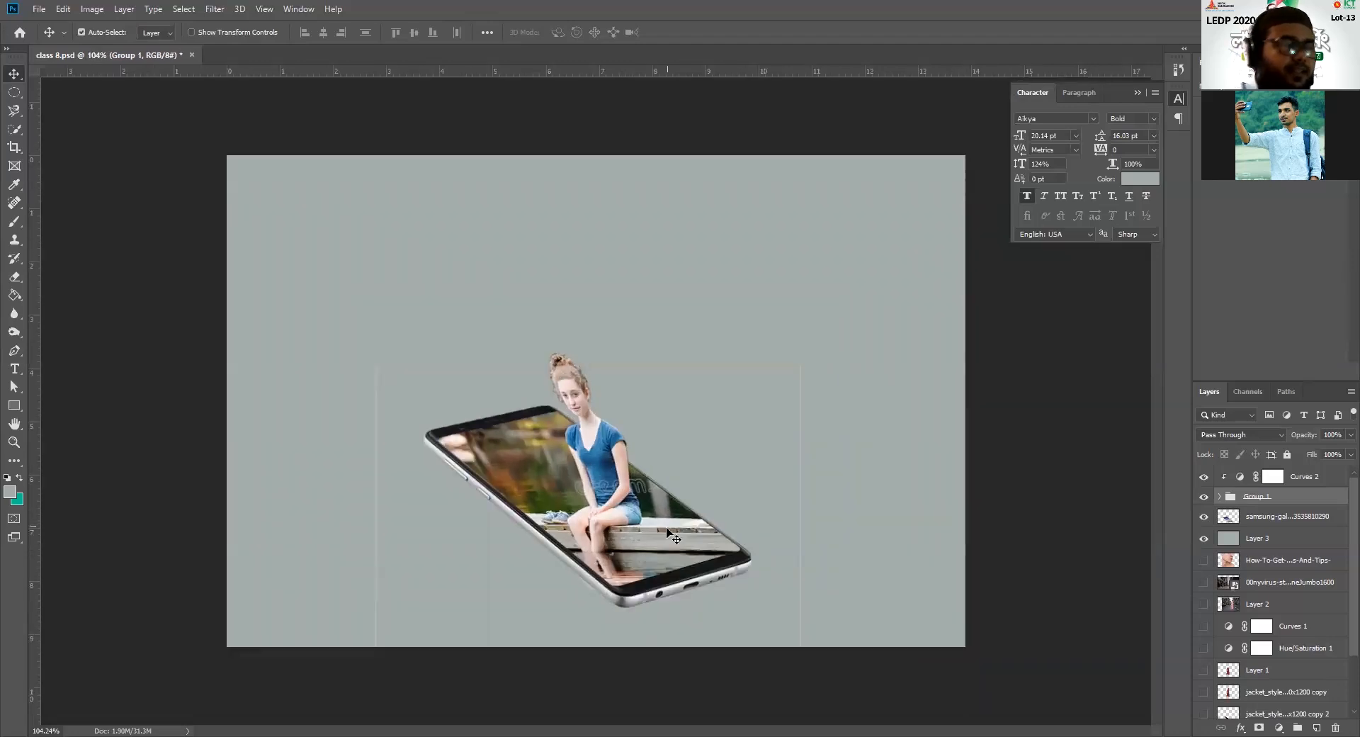
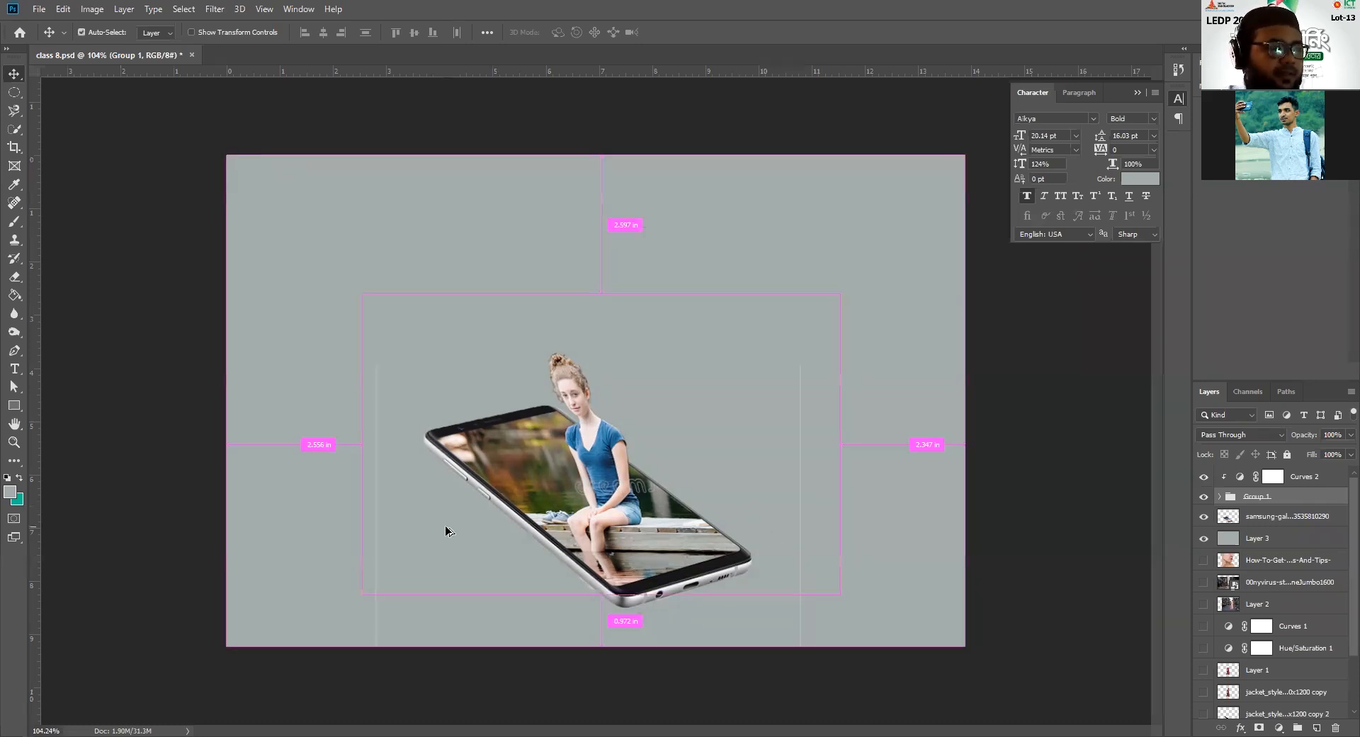
Step: Extend the crop area of the iPhone photo upward beyond its upper edge with the Crop tool
{"action": "scroll", "coordinate": [495, 567], "scroll_direction": "down", "scroll_amount": 5}
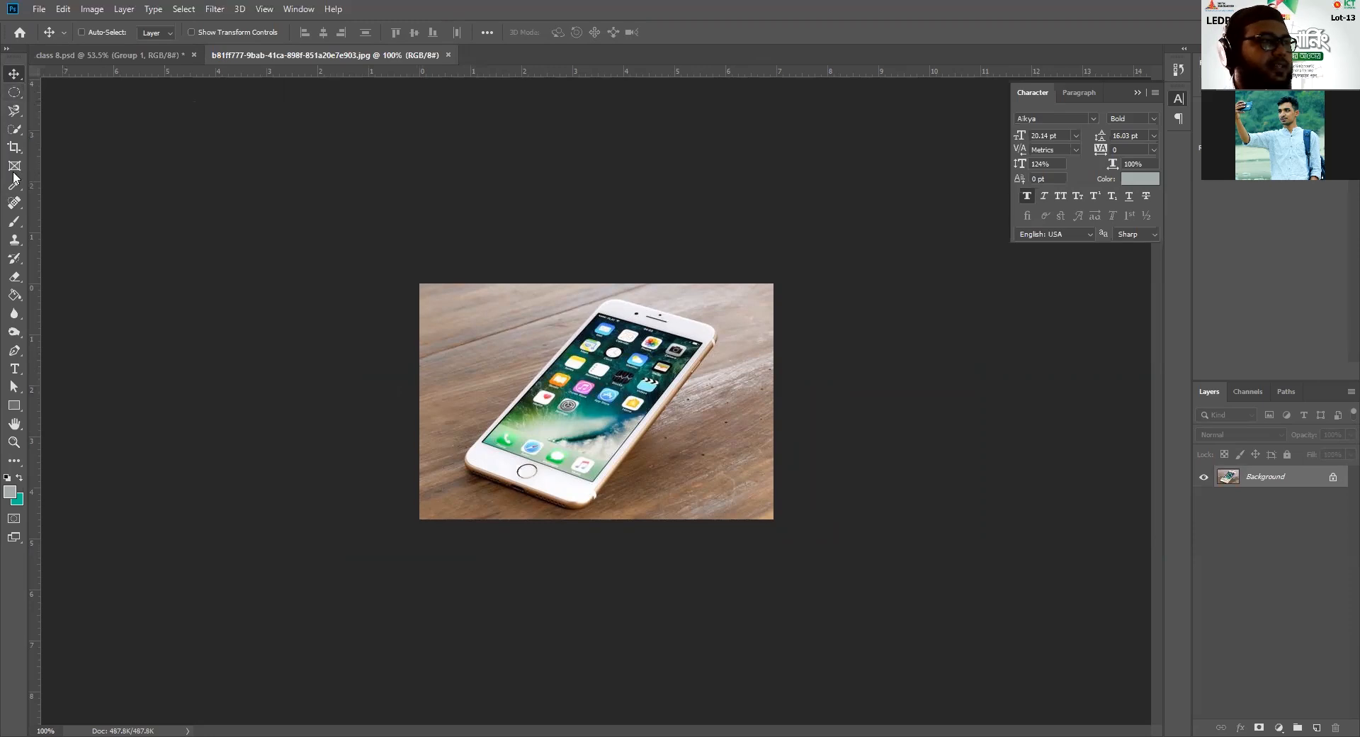
{"action": "left_click", "coordinate": [14, 149]}
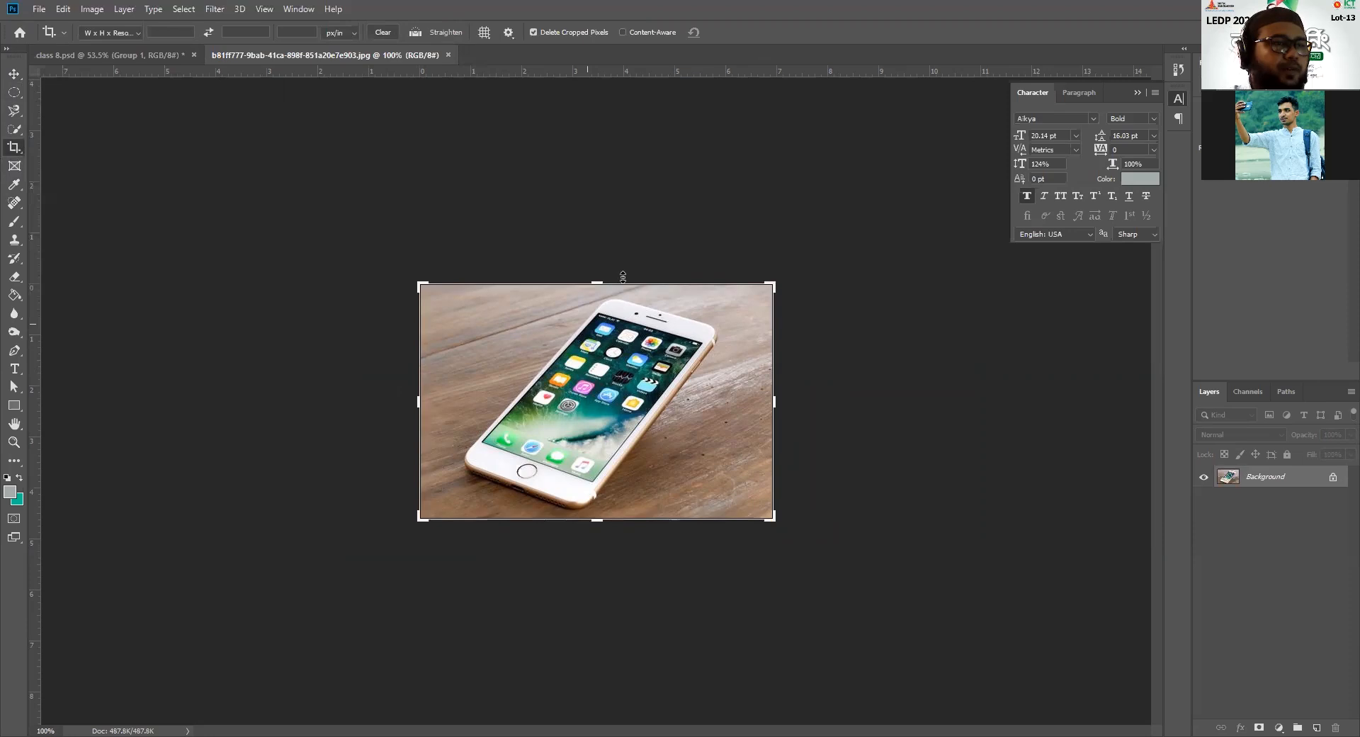
{"action": "left_click_drag", "start_coordinate": [597, 282], "coordinate": [597, 249]}
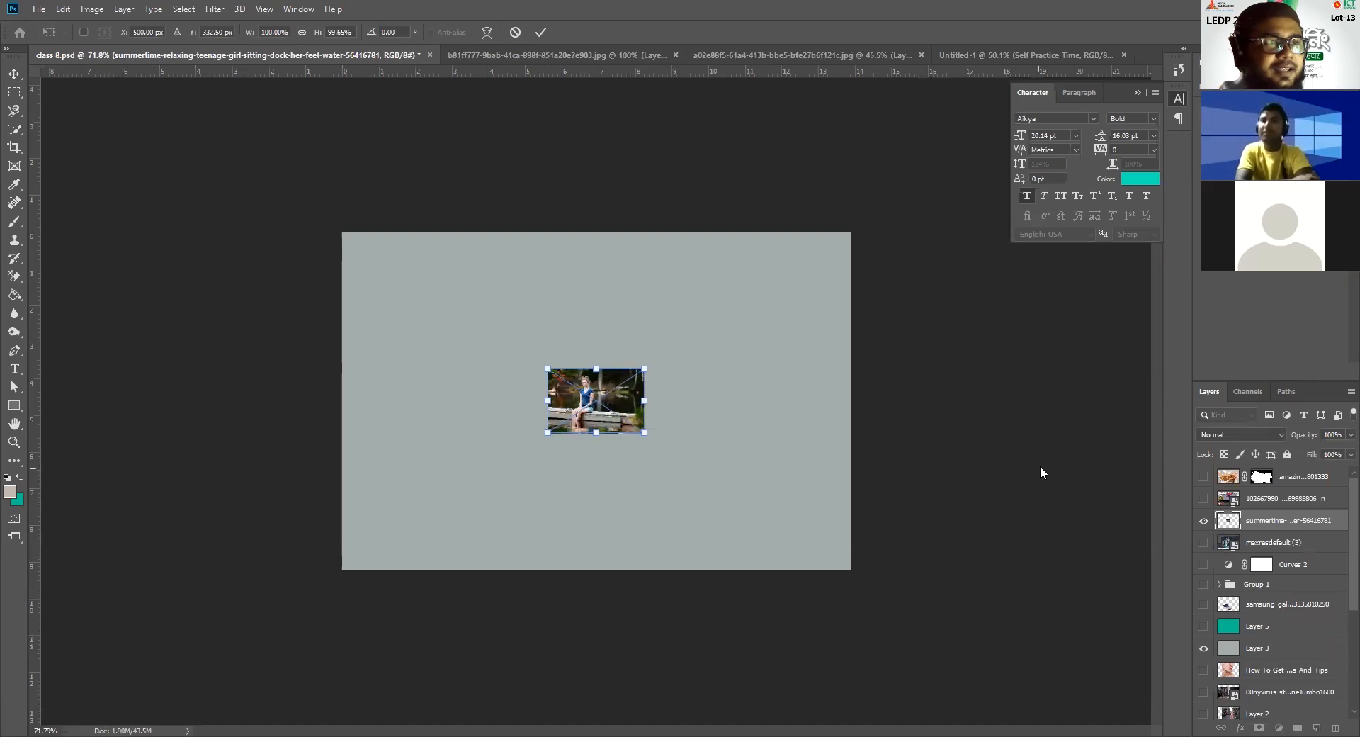
Step: Place the summertime photo and the Samsung phone picture in class 8.psd and move both layers to the top of the stack
{"action": "key", "text": "Return"}
{"action": "key", "text": "Return"}
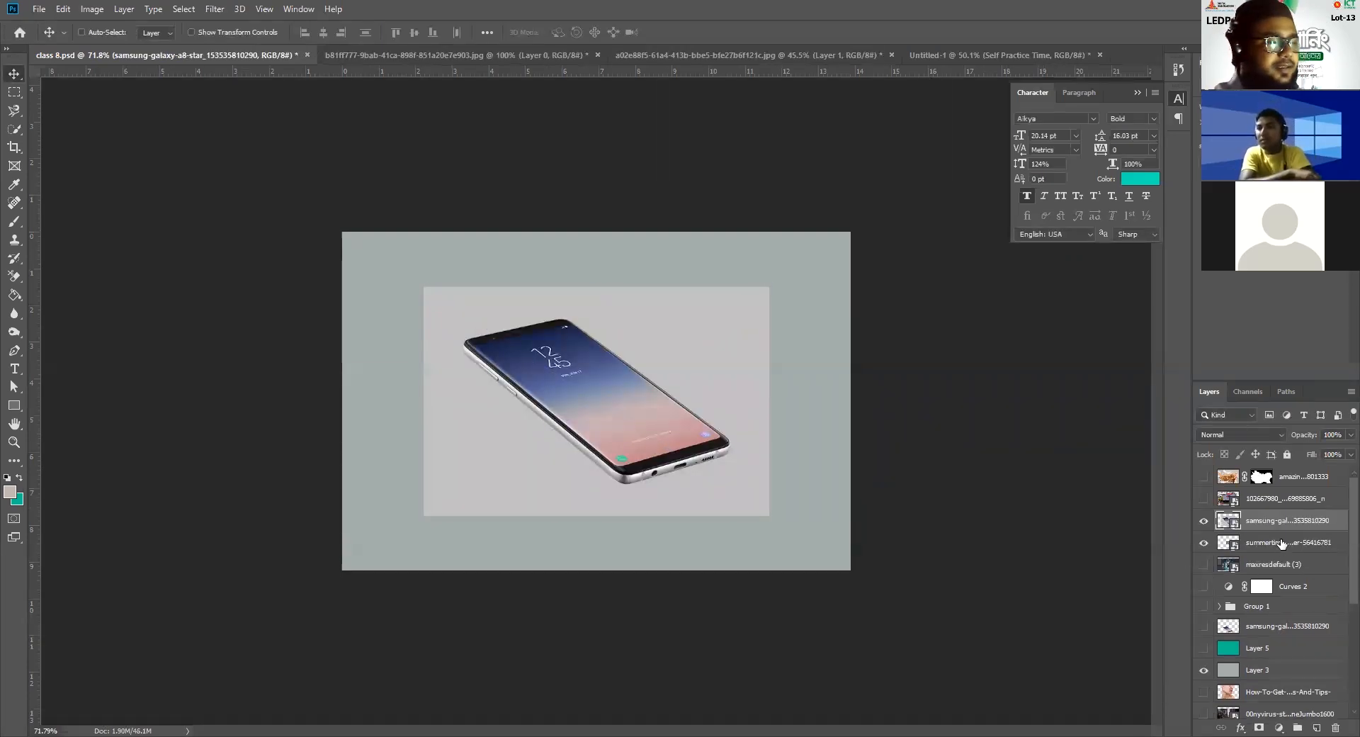
{"action": "left_click", "coordinate": [1282, 542], "text": "ctrl"}
{"action": "left_click_drag", "start_coordinate": [1272, 523], "coordinate": [1269, 478]}
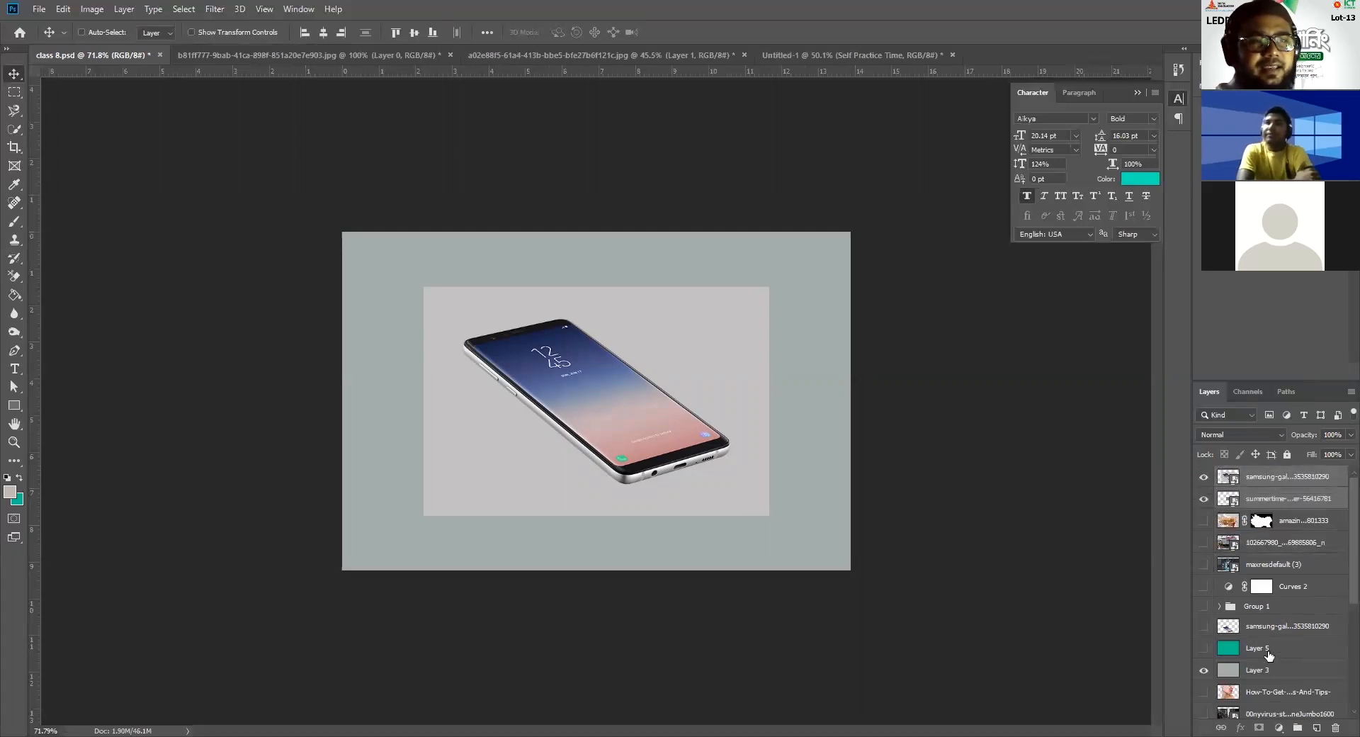
Step: Move the gray Layer 3 directly beneath the two placed image layers as their background
{"action": "left_click_drag", "start_coordinate": [1272, 669], "coordinate": [1253, 508]}
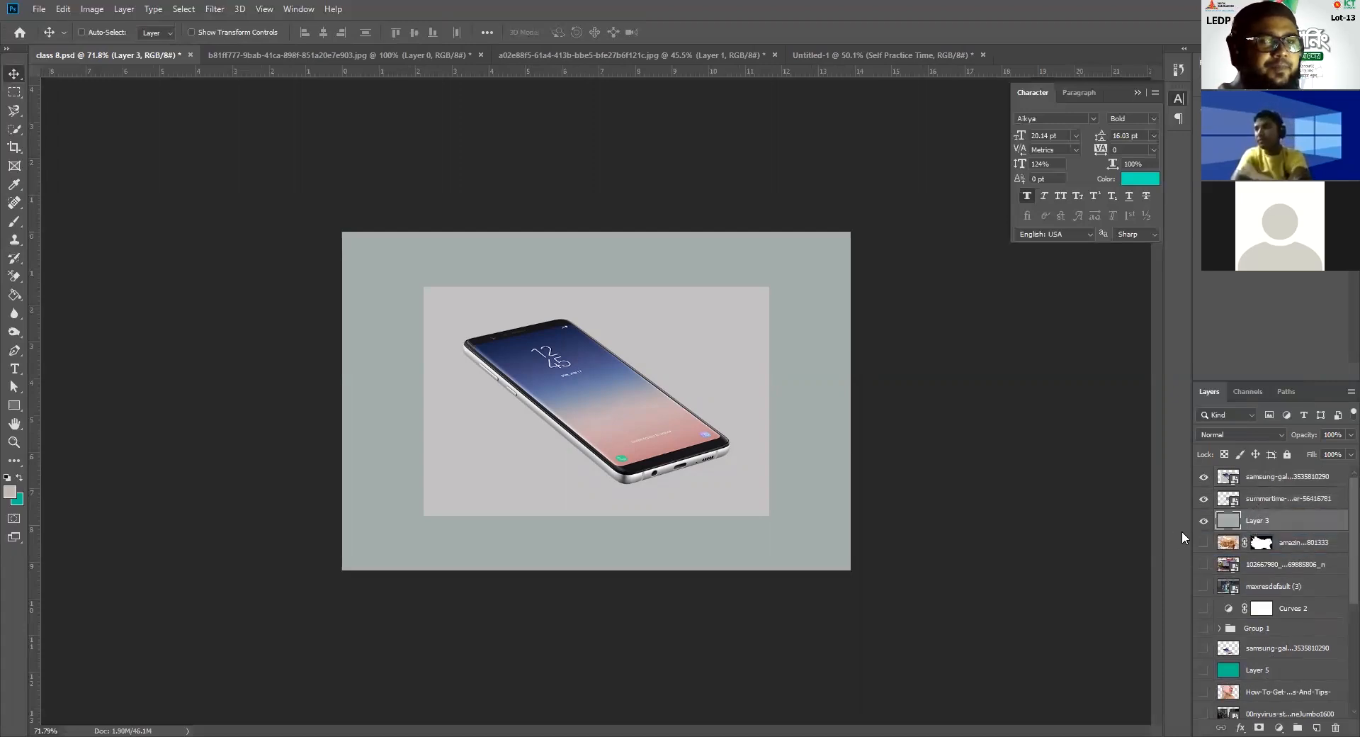
{"action": "scroll", "coordinate": [1259, 626], "scroll_direction": "down", "scroll_amount": 5}
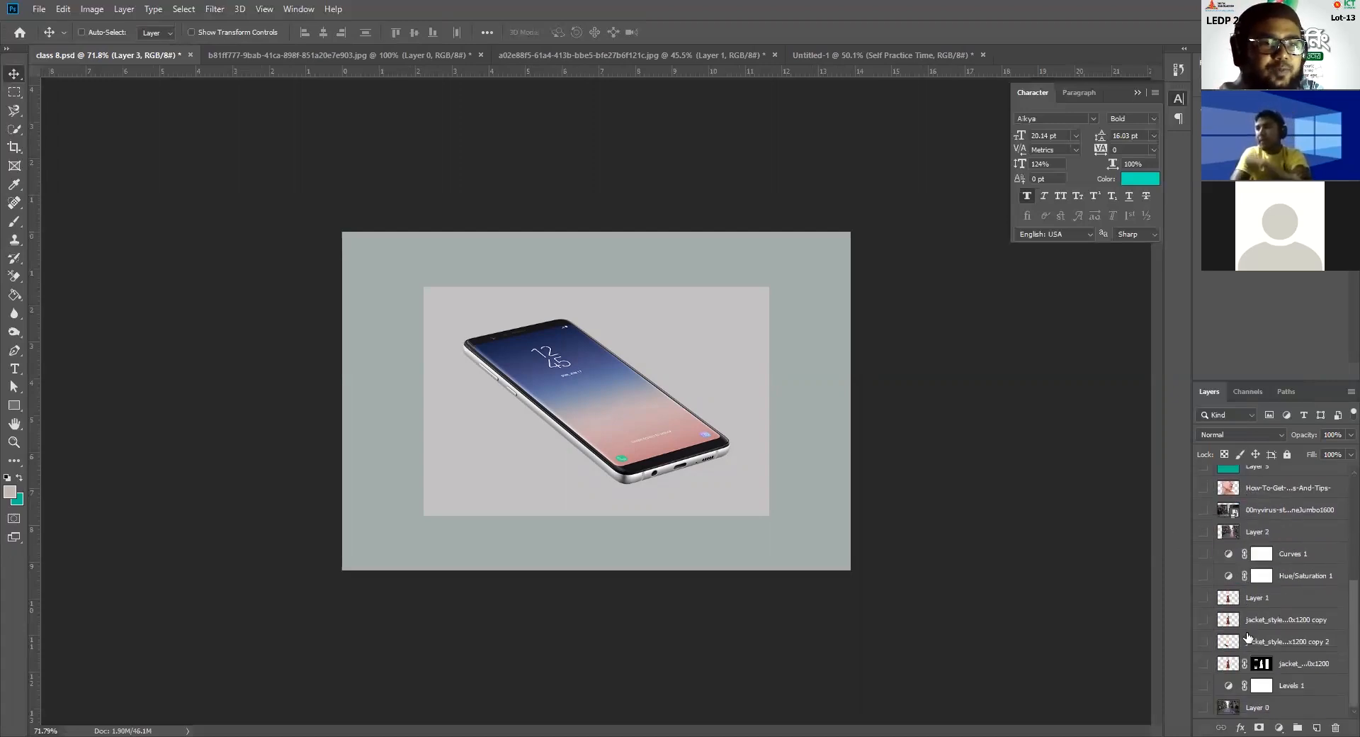
{"action": "scroll", "coordinate": [1240, 621], "scroll_direction": "up", "scroll_amount": 5}
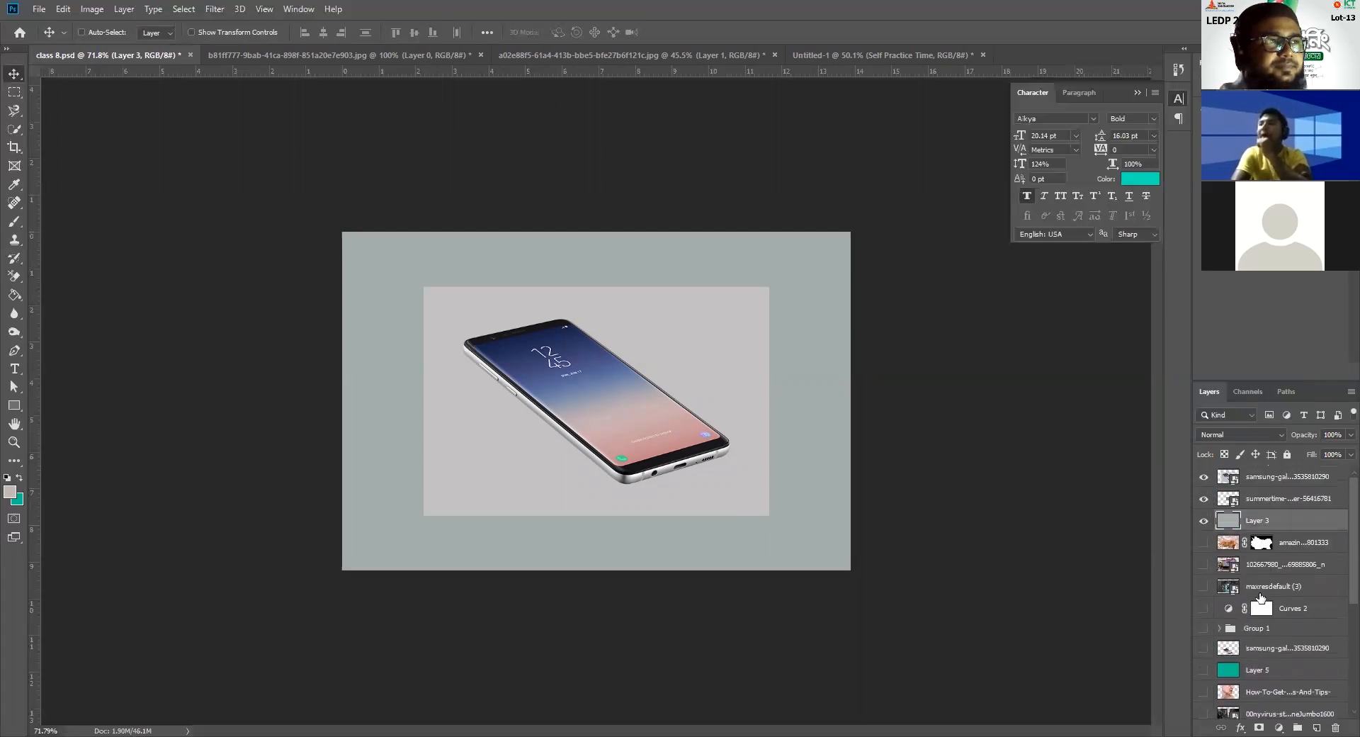
{"action": "left_click", "coordinate": [1204, 522]}
{"action": "left_click", "coordinate": [1204, 522]}
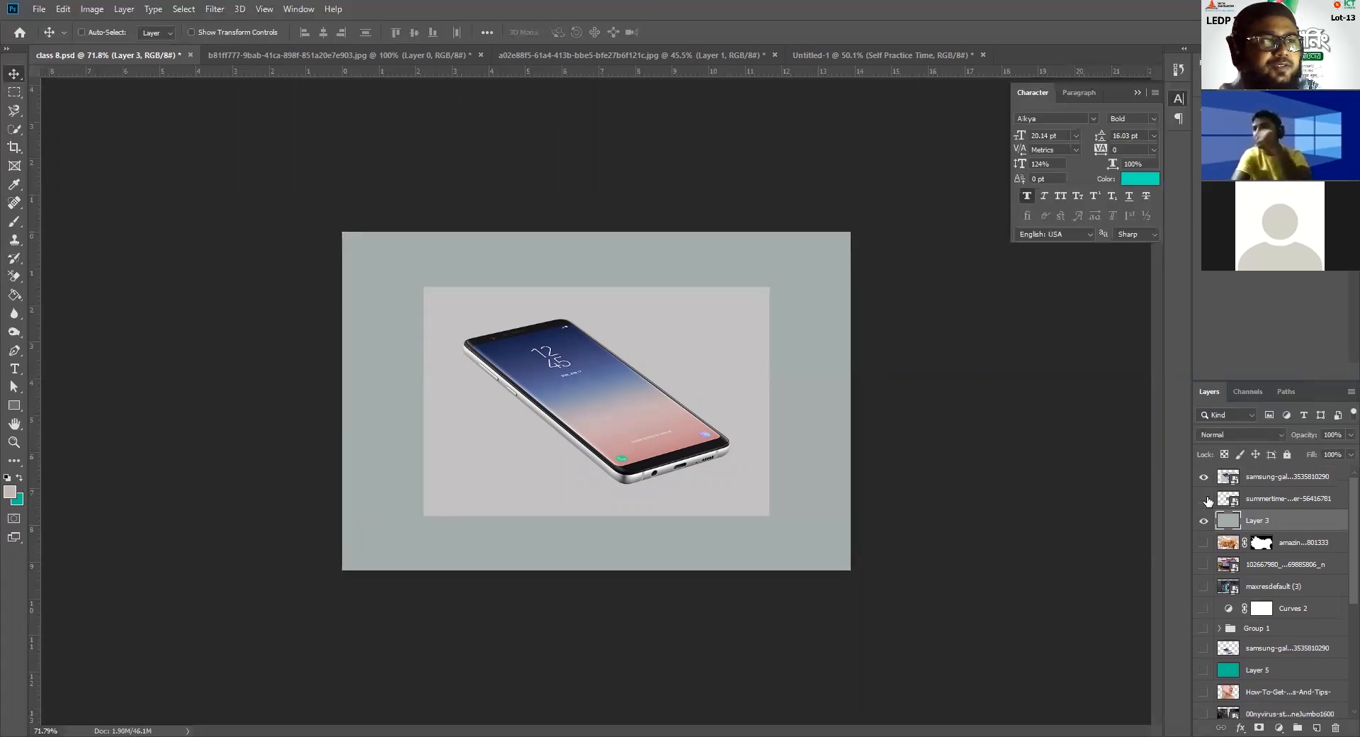
Step: Move the summertime photo layer above the Samsung phone layer and toggle both layers' visibility to check the stacking
{"action": "left_click_drag", "start_coordinate": [1252, 499], "coordinate": [1255, 472]}
{"action": "left_click", "coordinate": [1204, 500]}
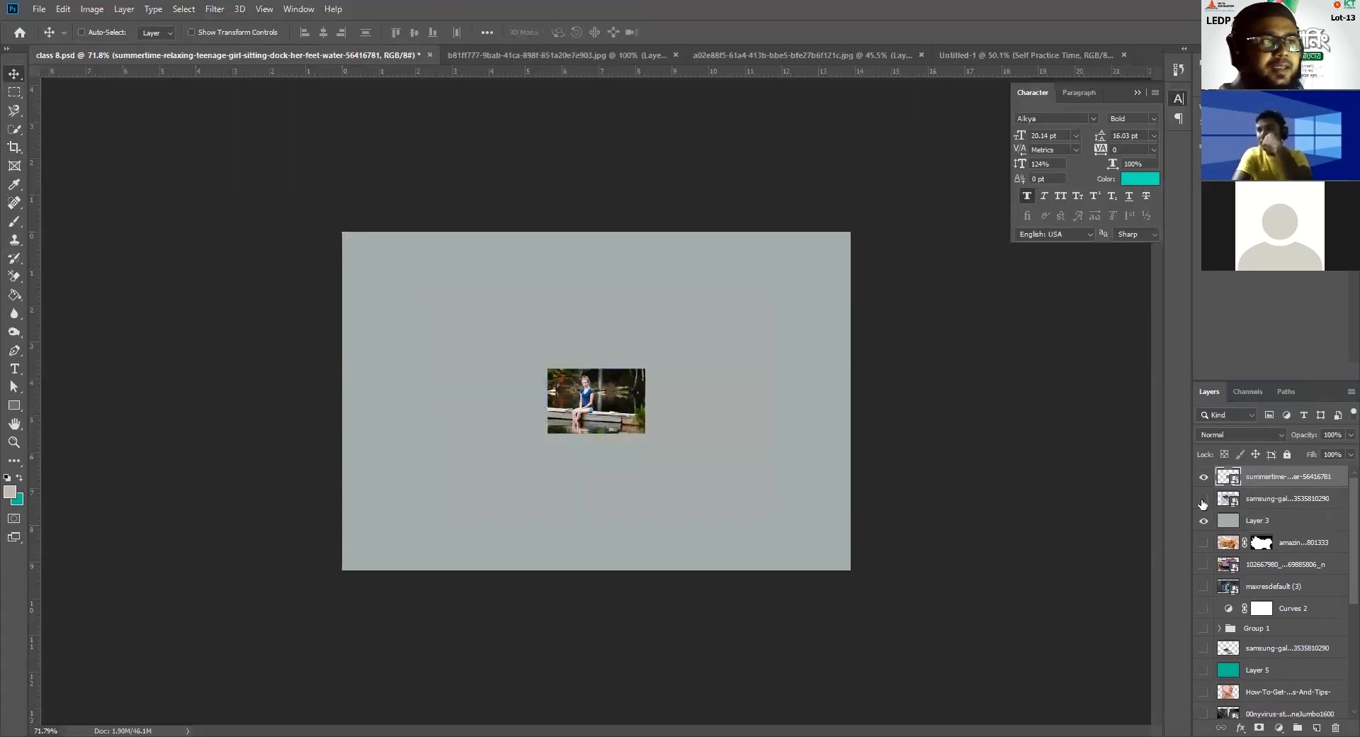
{"action": "left_click", "coordinate": [1204, 500]}
{"action": "left_click", "coordinate": [1204, 499]}
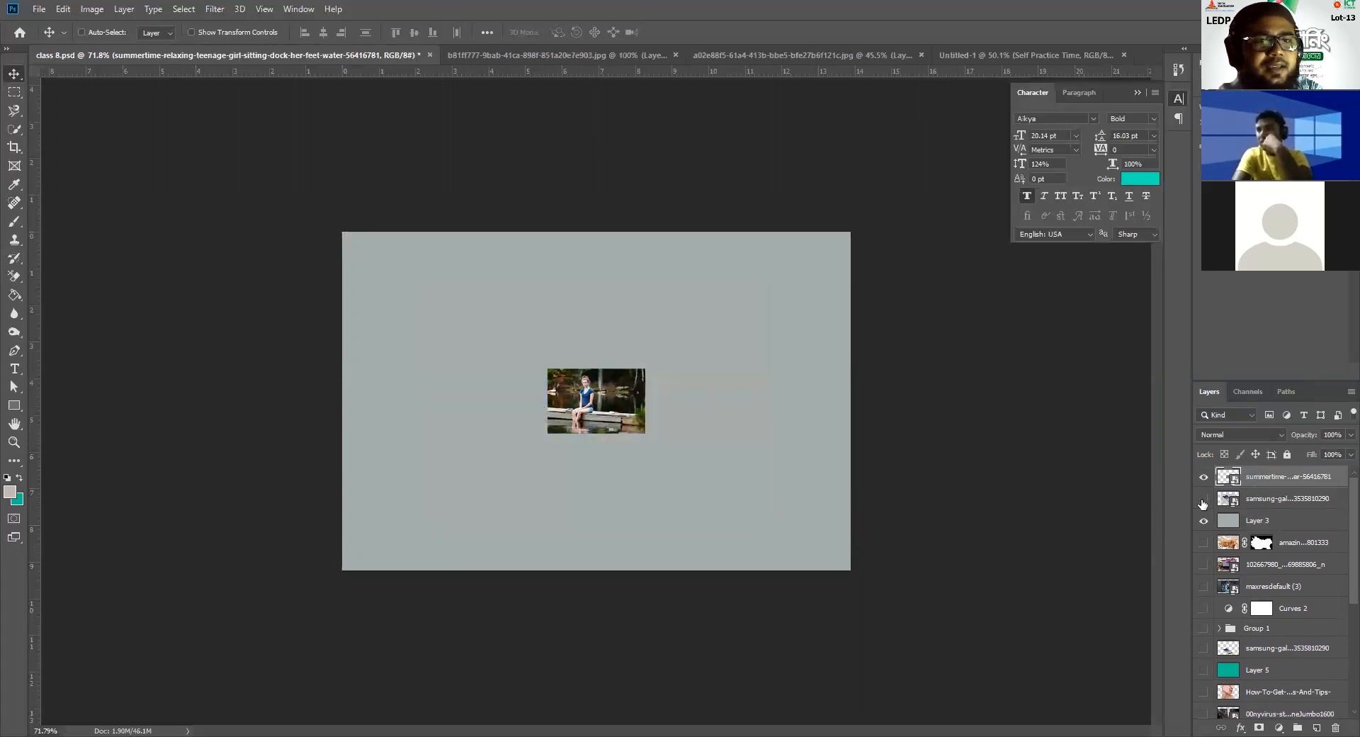
{"action": "left_click", "coordinate": [1204, 500]}
{"action": "left_click", "coordinate": [1204, 478]}
{"action": "left_click", "coordinate": [1204, 477]}
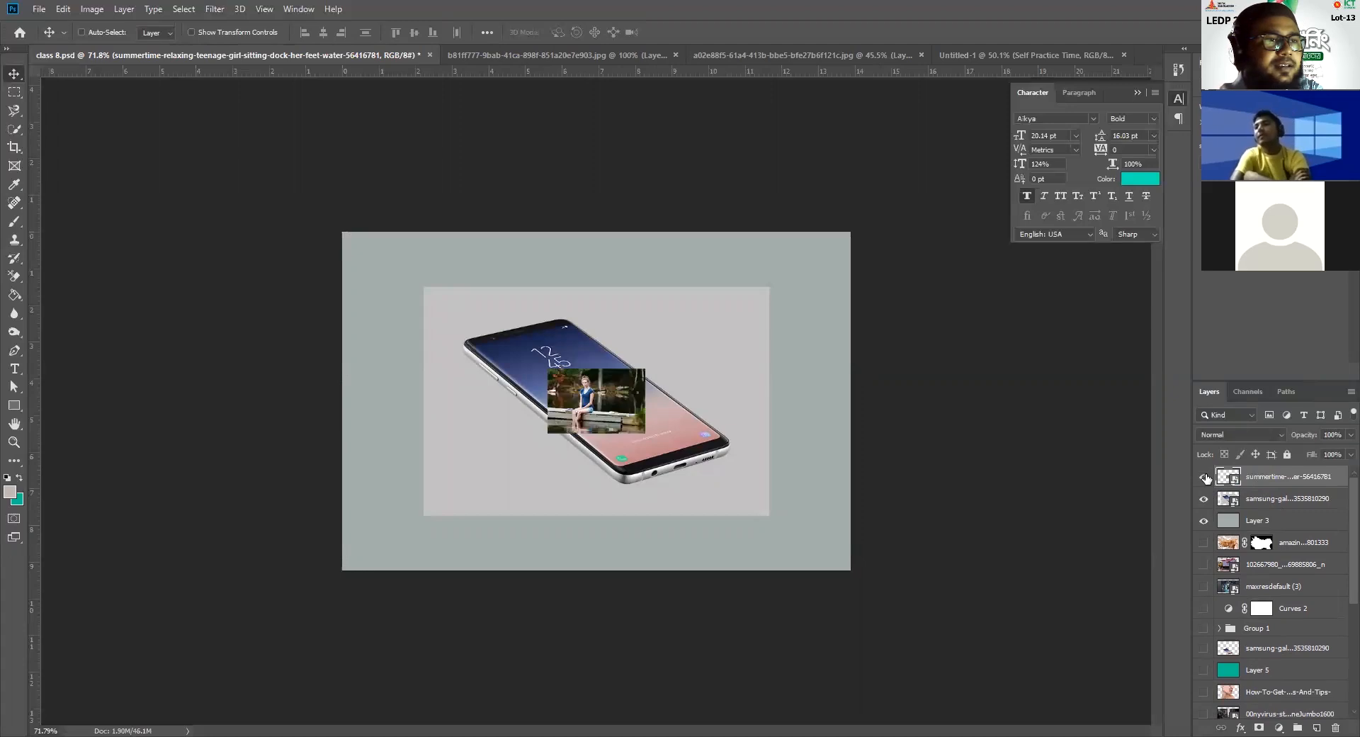
Step: Hide the summertime photo layer and move the Samsung phone picture slightly down and to the left on the canvas
{"action": "key", "text": "ctrl"}
{"action": "key", "text": "ctrl+plus"}
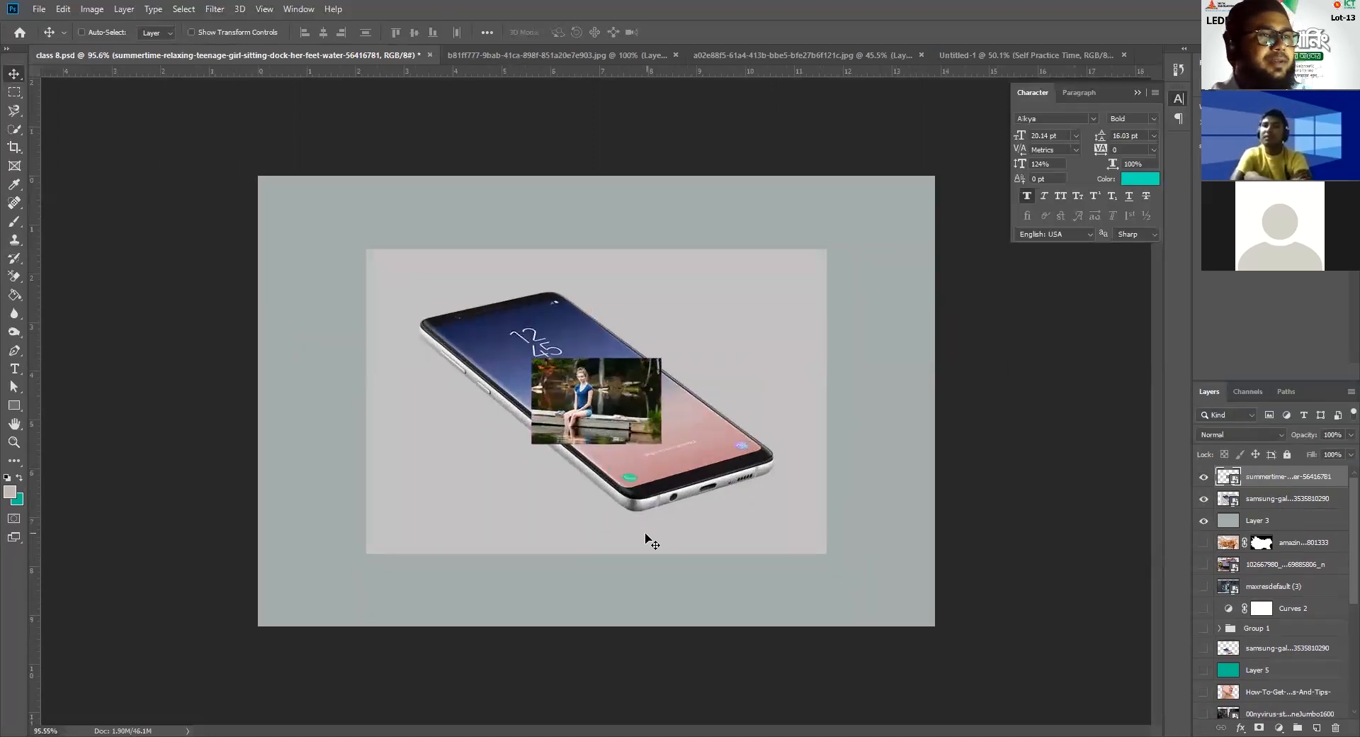
{"action": "left_click", "coordinate": [1204, 476]}
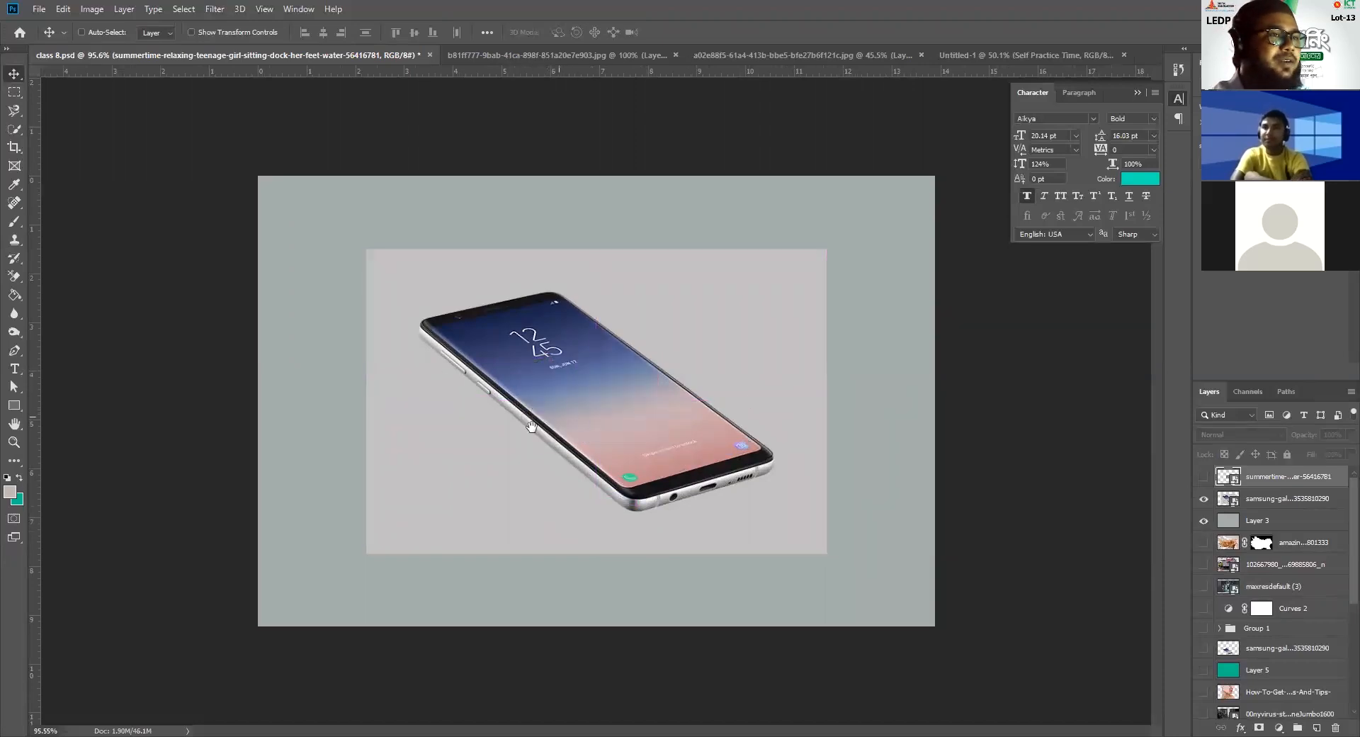
{"action": "left_click", "coordinate": [1259, 507]}
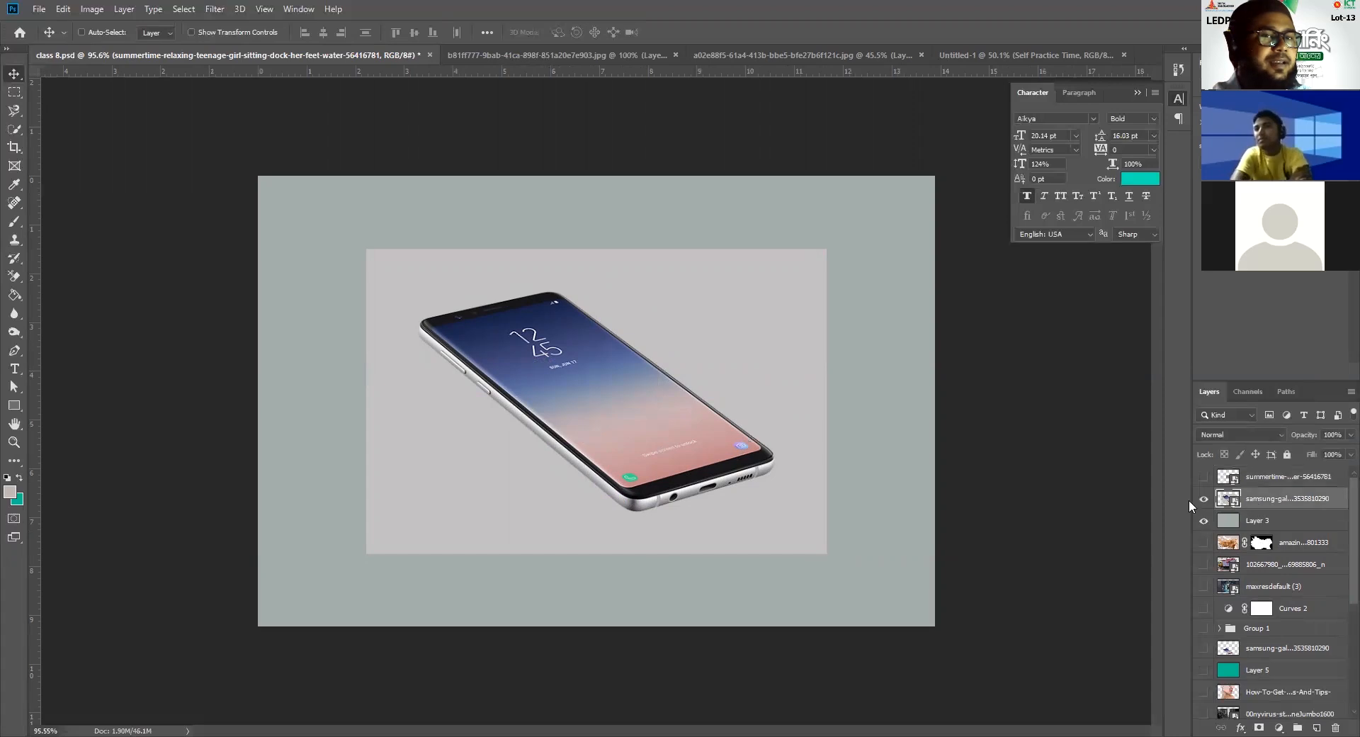
{"action": "left_click_drag", "start_coordinate": [615, 459], "coordinate": [604, 493]}
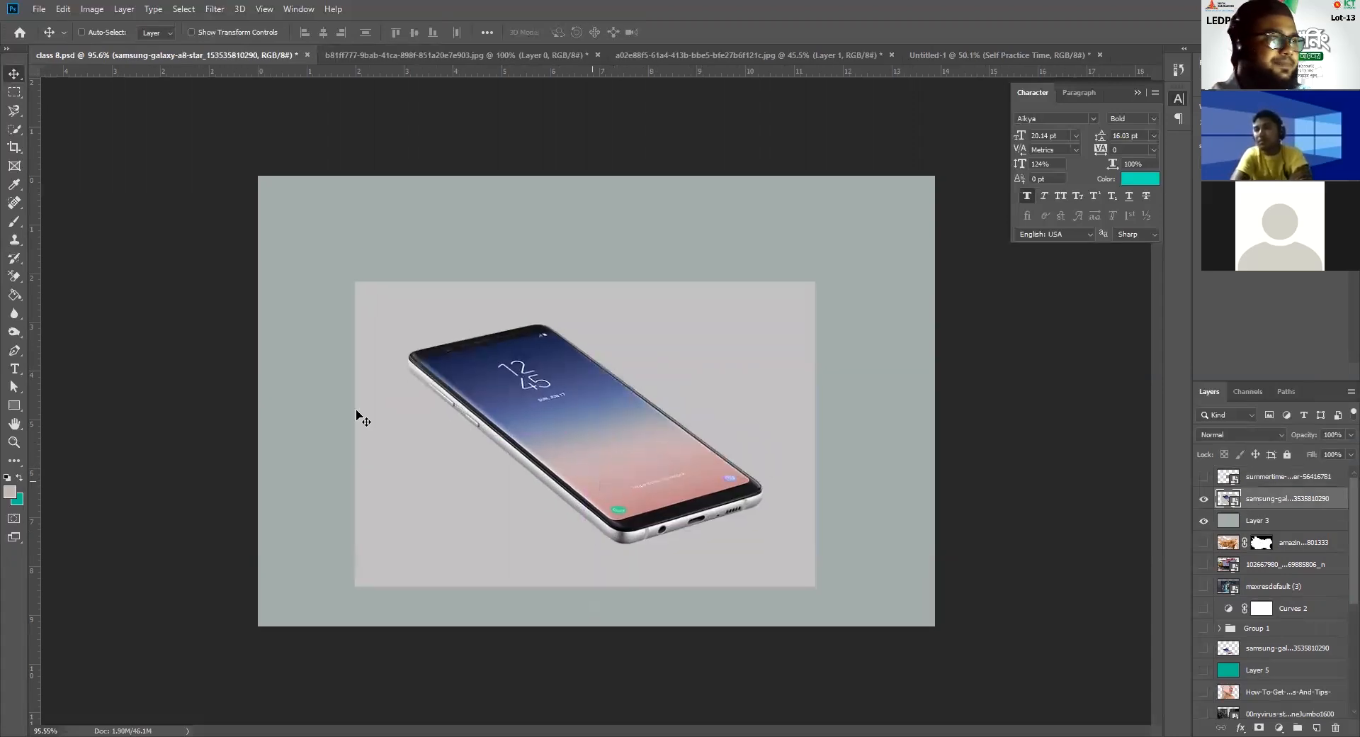
Step: Try selecting the light backdrop beside the phone's long side with the Quick Selection tool, and clear the selection
{"action": "left_click", "coordinate": [13, 131]}
{"action": "mouse_move", "coordinate": [392, 413]}
{"action": "left_mouse_down"}
{"action": "mouse_move", "coordinate": [380, 325]}
{"action": "mouse_move", "coordinate": [306, 333]}
{"action": "left_mouse_up"}
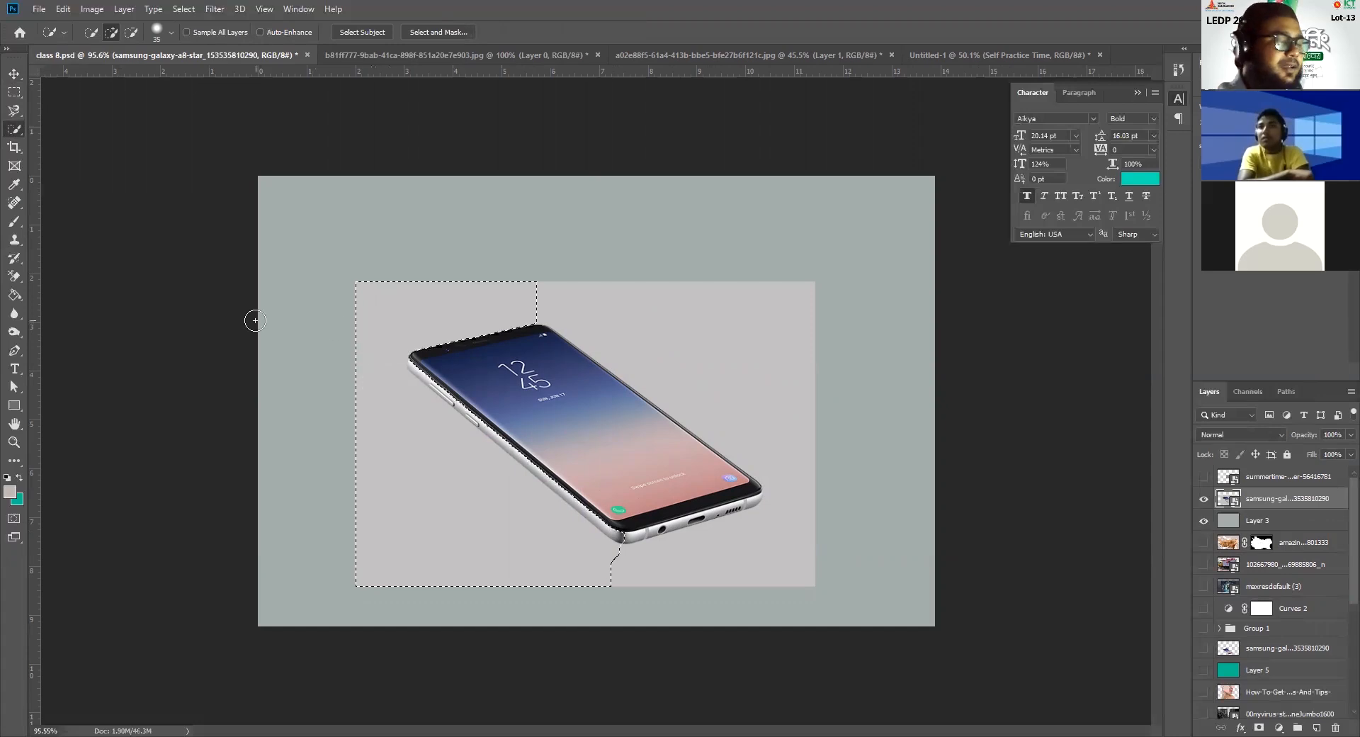
{"action": "key", "text": "ctrl+d"}
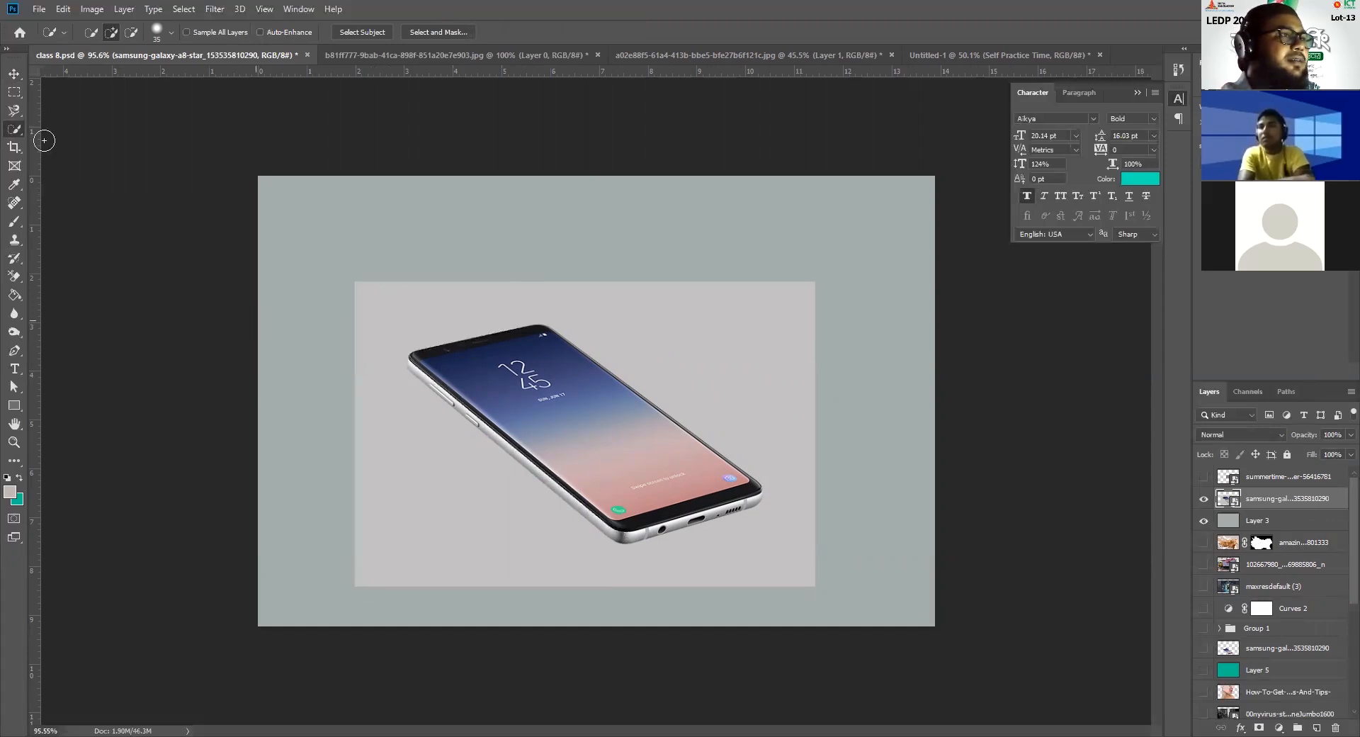
Step: Try selecting the whole light backdrop around the phone with the Magic Wand tool, and clear that selection
{"action": "right_click", "coordinate": [13, 129]}
{"action": "left_click", "coordinate": [51, 146]}
{"action": "left_click", "coordinate": [368, 312]}
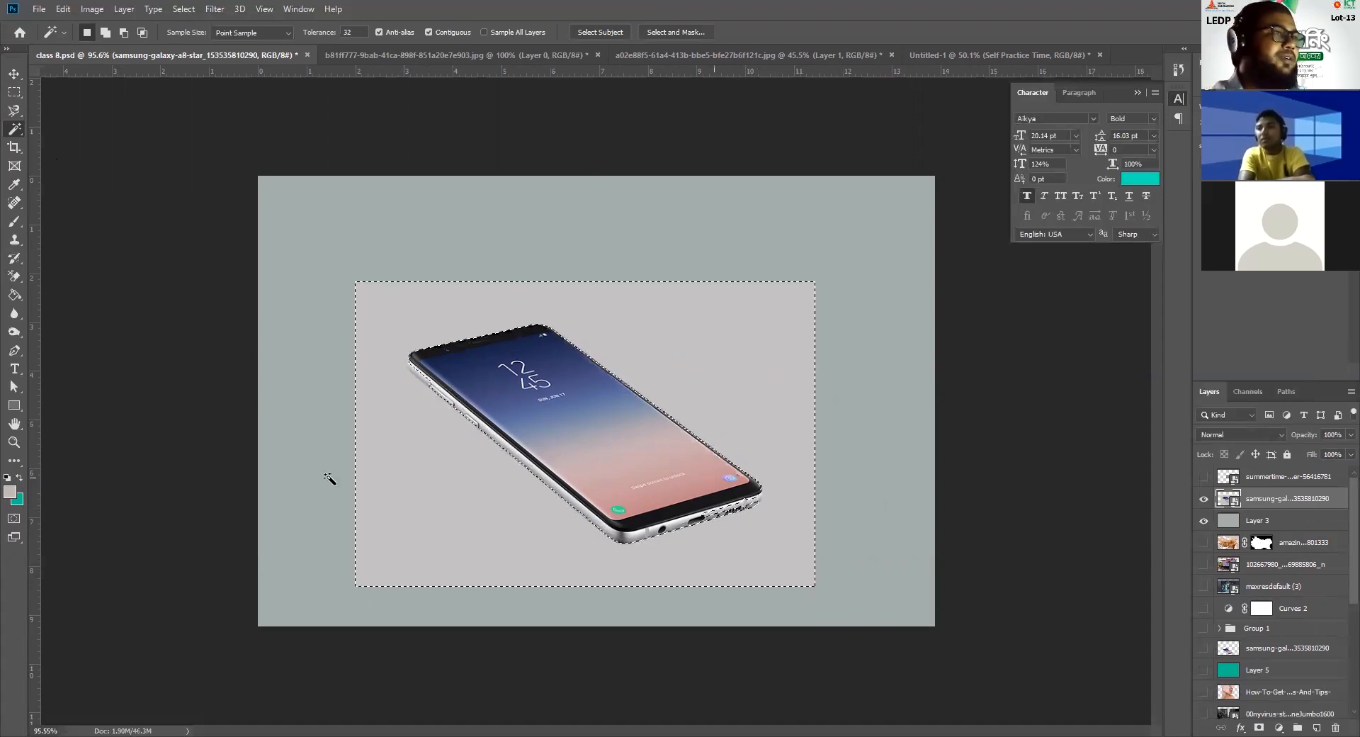
{"action": "right_click", "coordinate": [14, 129]}
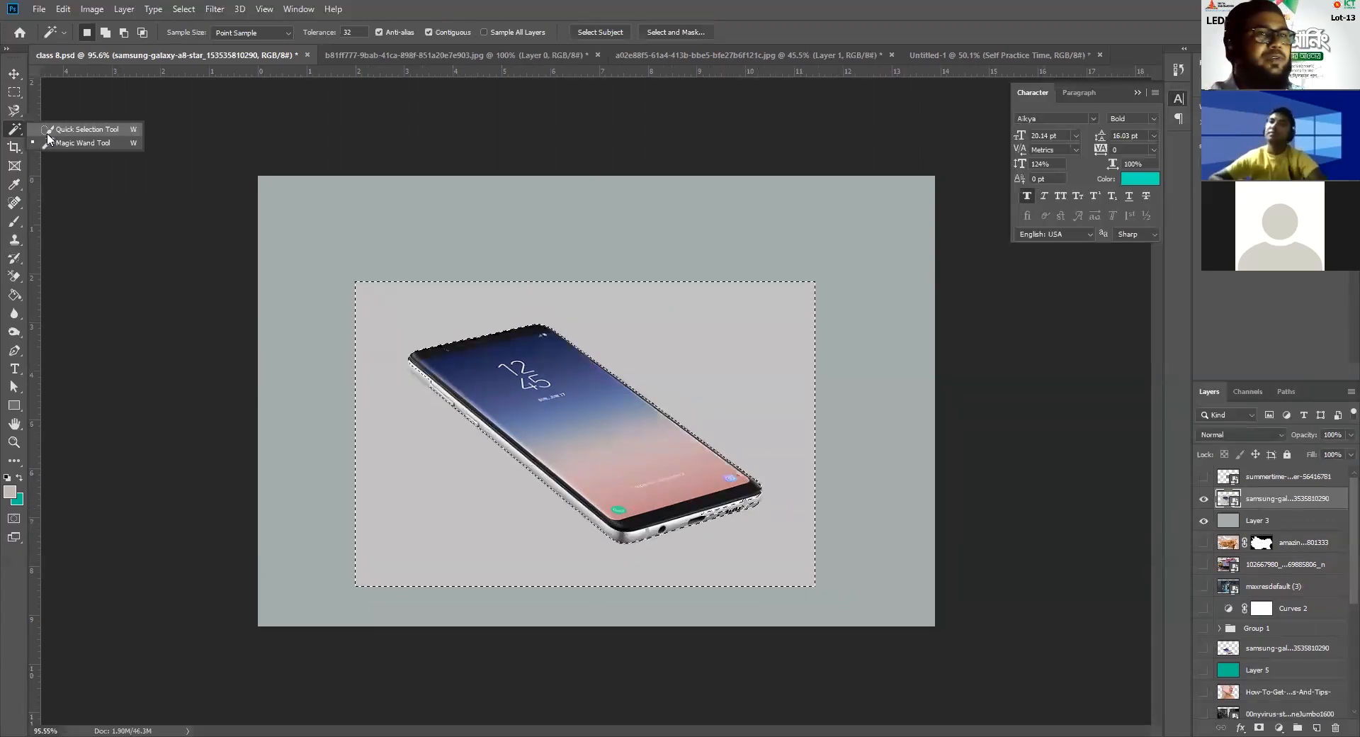
{"action": "left_click", "coordinate": [49, 130]}
{"action": "key", "text": "ctrl+d"}
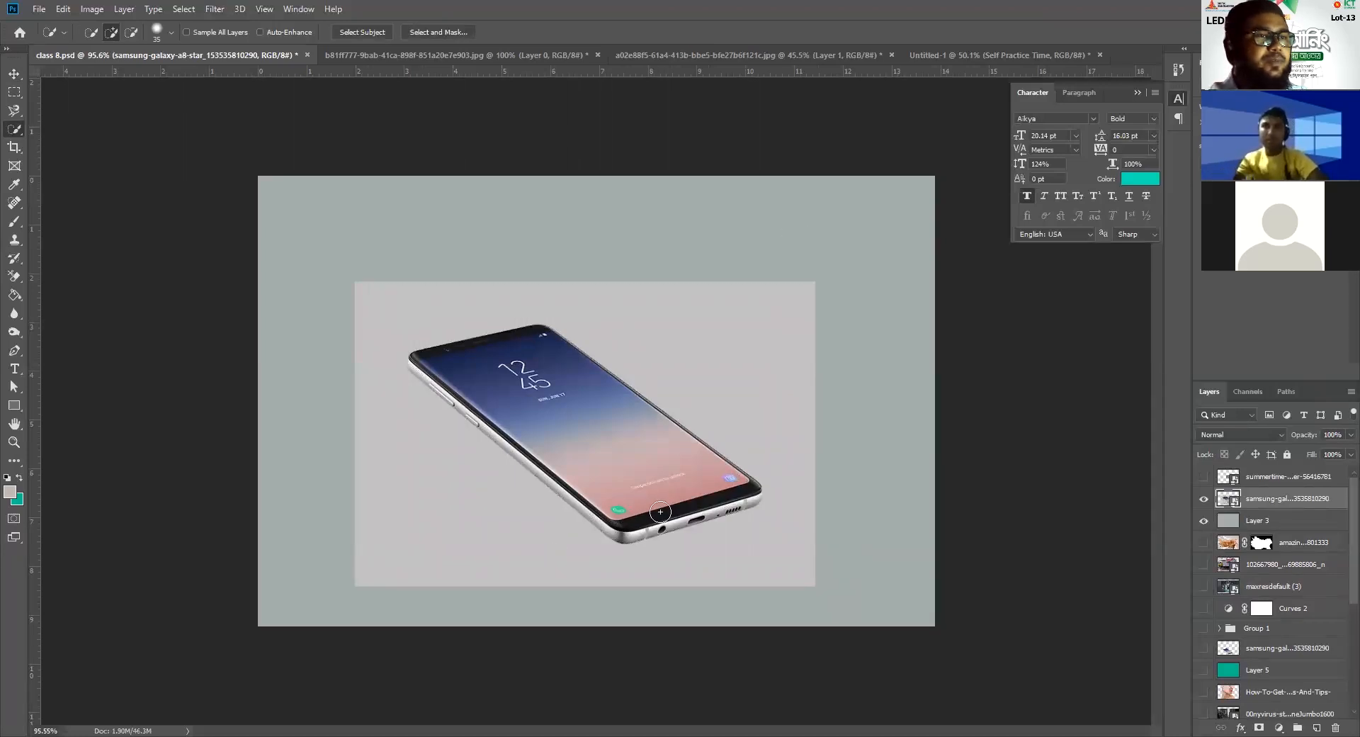
Step: Select the light backdrop around the phone with the Quick Selection tool, refining the selection along the phone's side and bottom edges
{"action": "scroll", "coordinate": [674, 518], "scroll_direction": "up", "scroll_amount": 8}
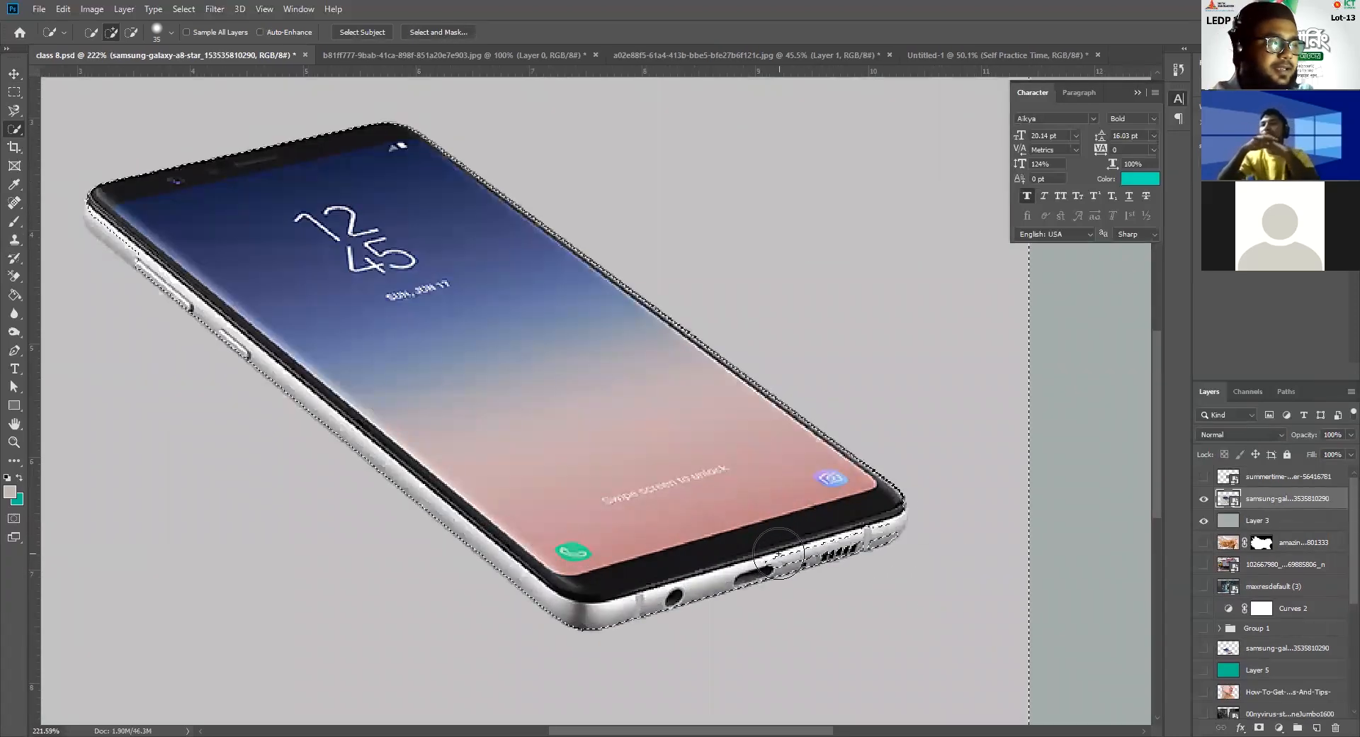
{"action": "key", "text": "alt"}
{"action": "mouse_move", "coordinate": [781, 542]}
{"action": "left_mouse_down"}
{"action": "mouse_move", "coordinate": [897, 503]}
{"action": "mouse_move", "coordinate": [883, 513]}
{"action": "left_mouse_up"}
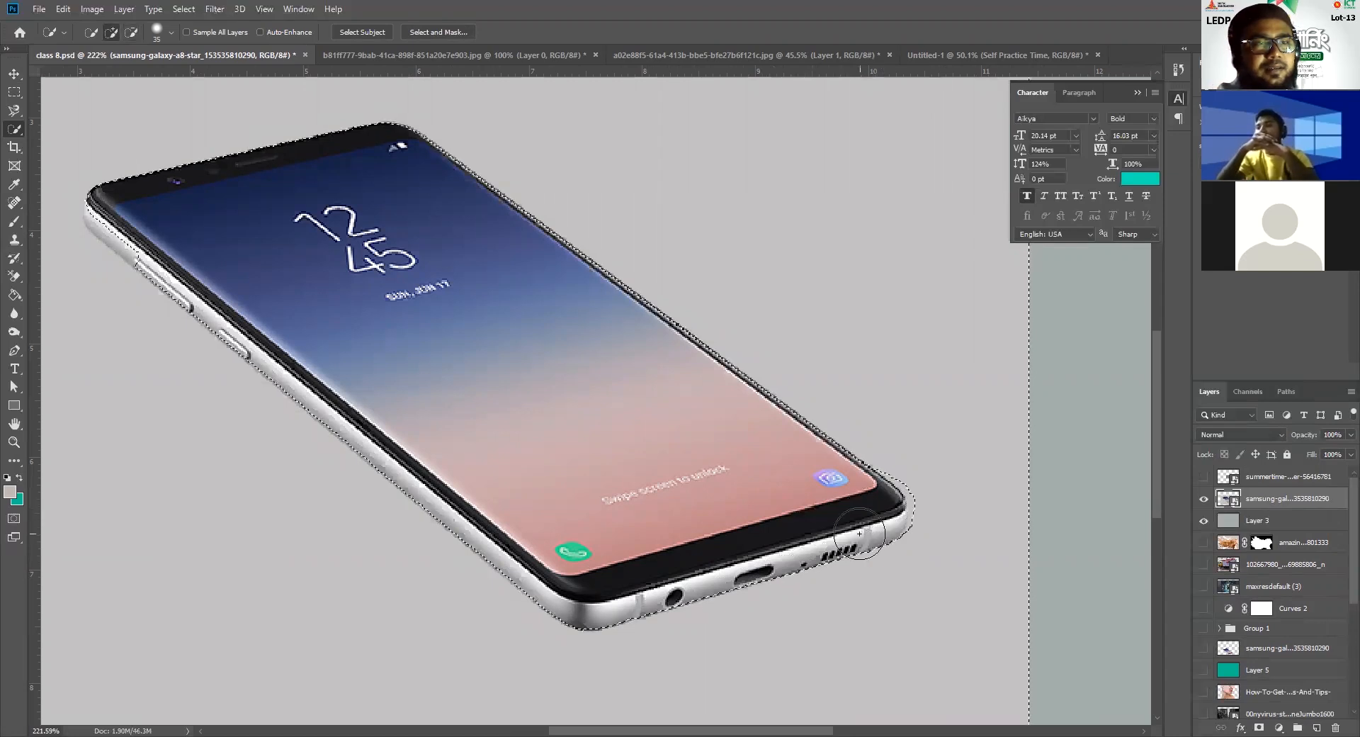
{"action": "left_click_drag", "start_coordinate": [921, 473], "coordinate": [936, 533]}
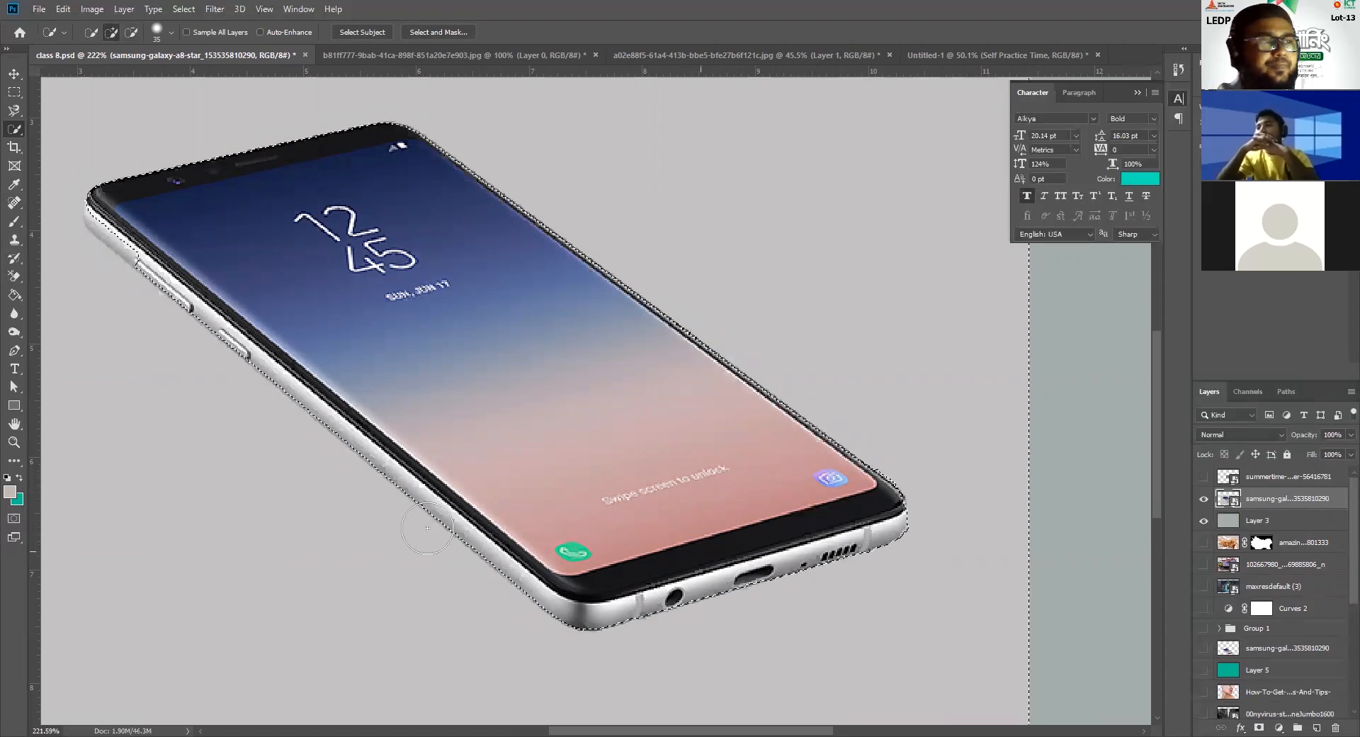
{"action": "key", "text": "ctrl+d"}
{"action": "left_click_drag", "start_coordinate": [368, 396], "coordinate": [552, 524]}
{"action": "left_click_drag", "start_coordinate": [354, 363], "coordinate": [389, 472]}
{"action": "left_click", "coordinate": [364, 458]}
{"action": "mouse_move", "coordinate": [407, 474]}
{"action": "left_mouse_down"}
{"action": "mouse_move", "coordinate": [337, 433]}
{"action": "mouse_move", "coordinate": [362, 477]}
{"action": "mouse_move", "coordinate": [428, 528]}
{"action": "mouse_move", "coordinate": [399, 503]}
{"action": "left_mouse_up"}
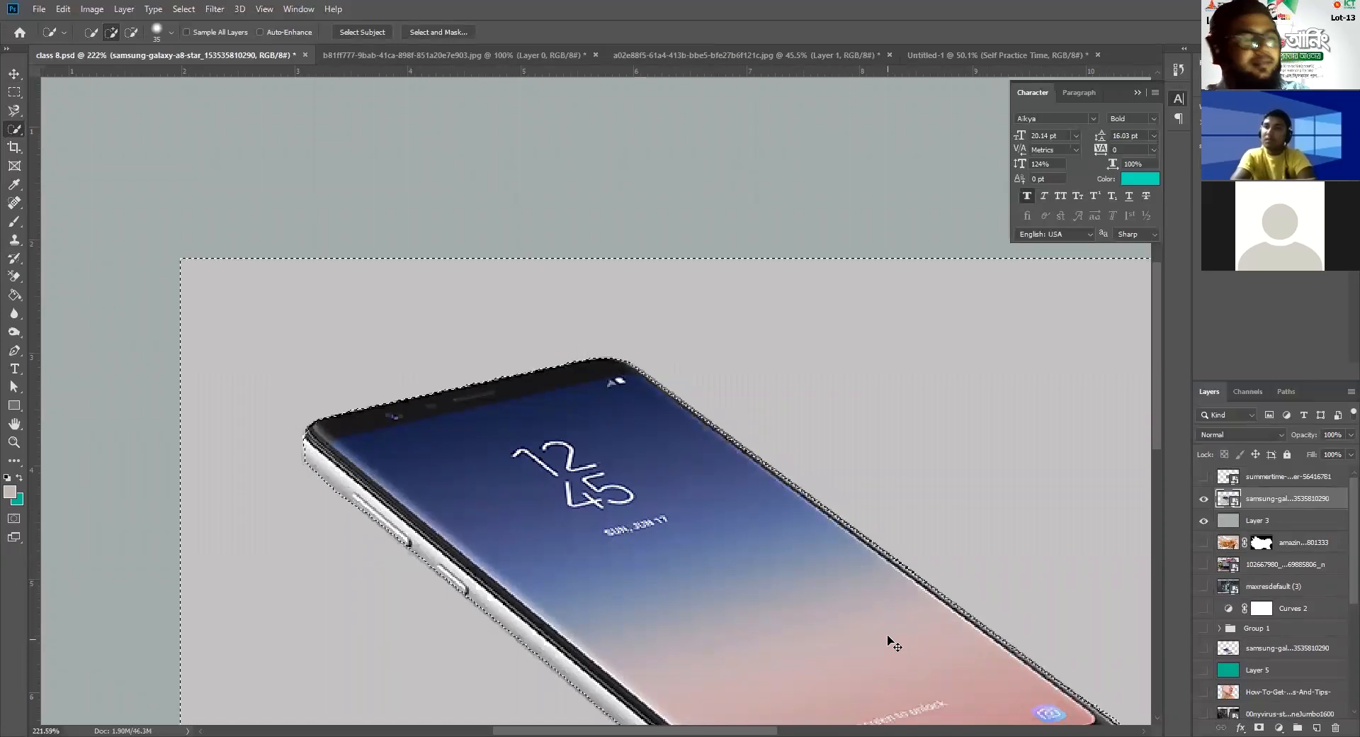
{"action": "scroll", "coordinate": [874, 619], "scroll_direction": "down", "scroll_amount": 4}
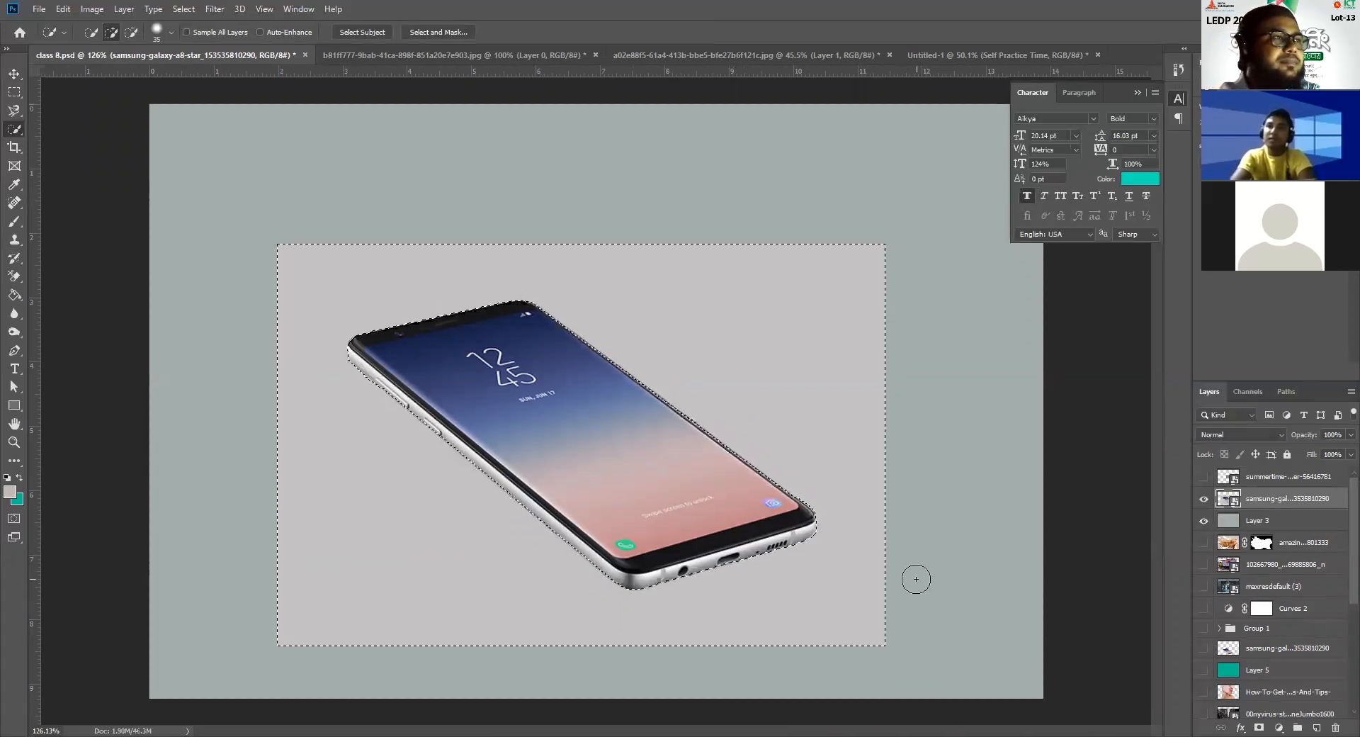
Step: Set the Rectangular Marquee feather to 5 px and try to delete the selected backdrop
{"action": "left_click", "coordinate": [14, 93]}
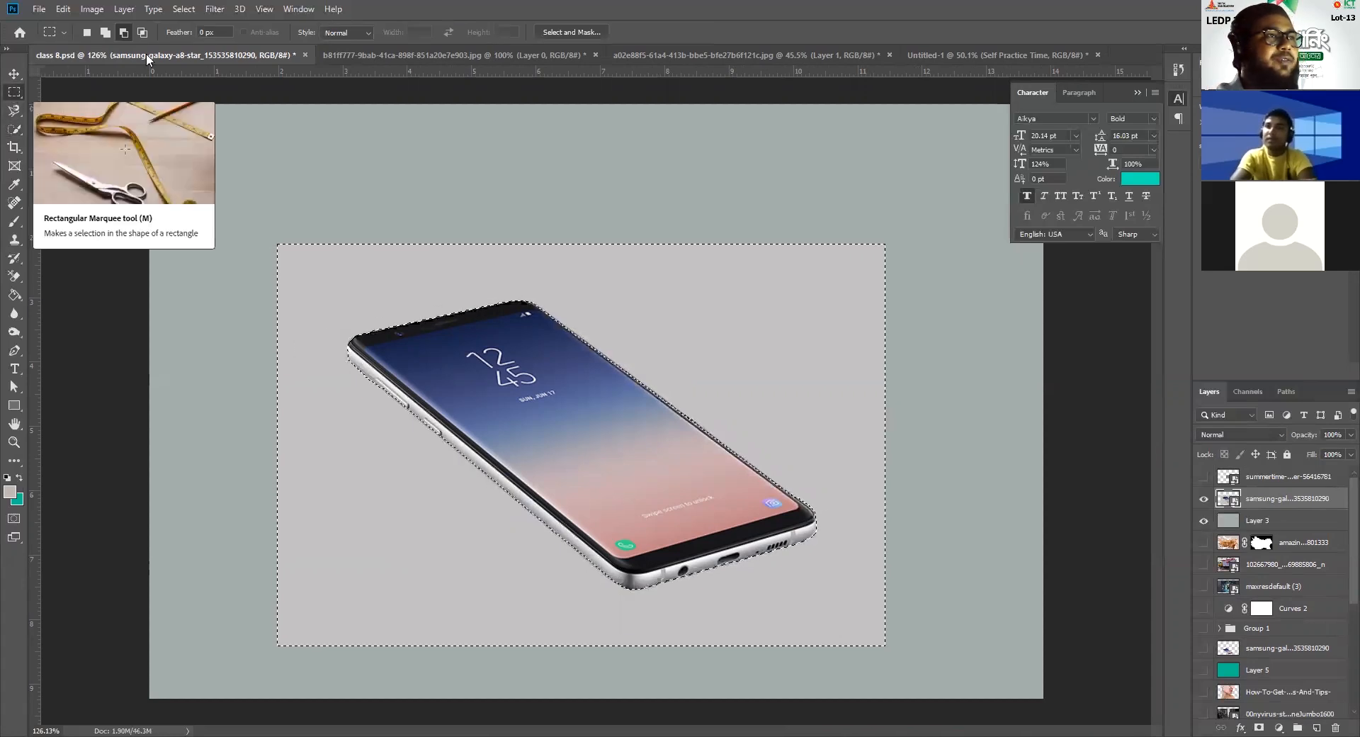
{"action": "left_click", "coordinate": [207, 32]}
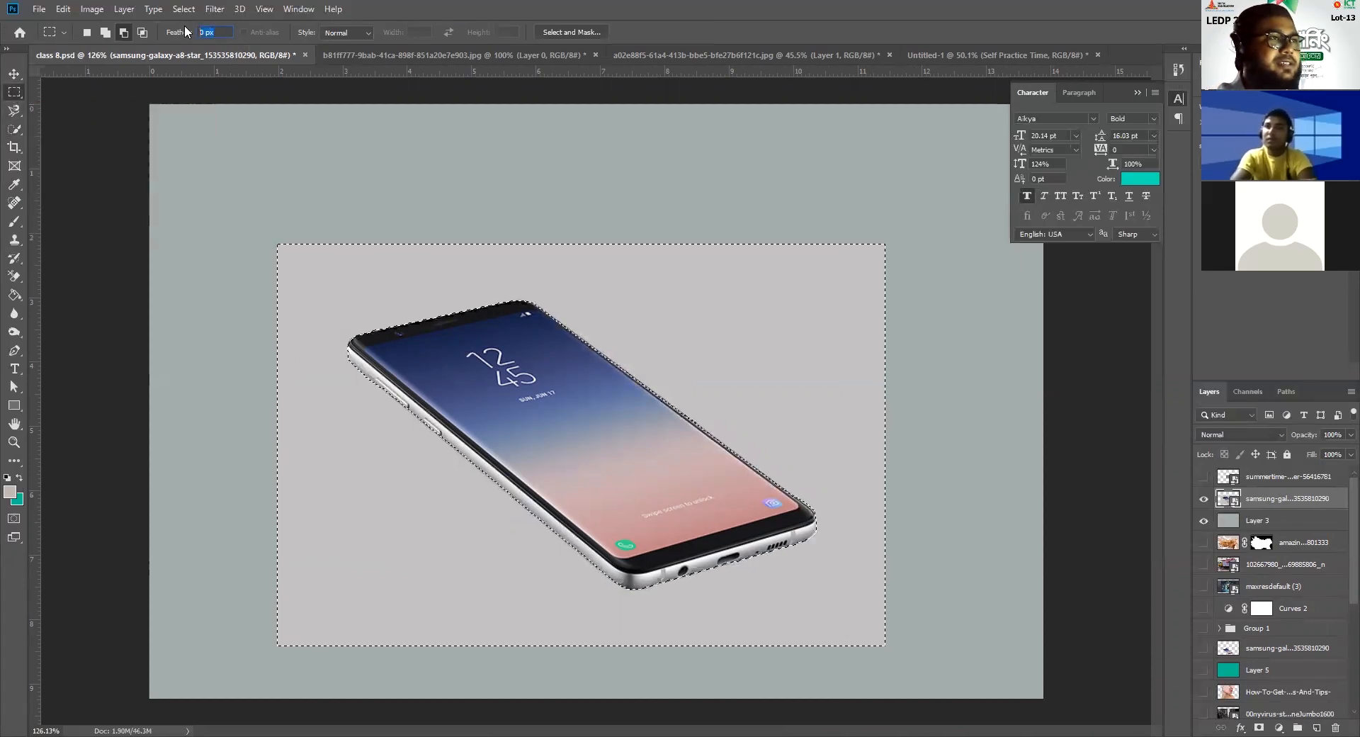
{"action": "type", "text": "5"}
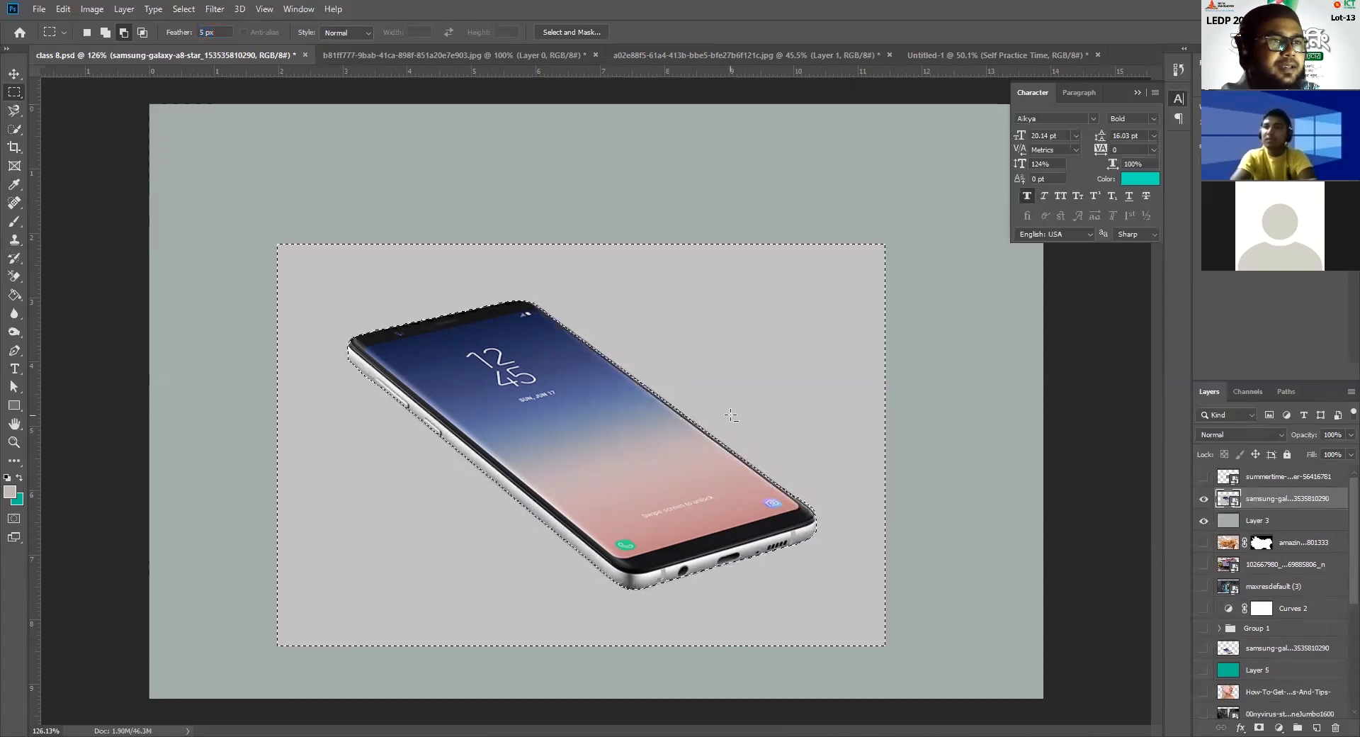
{"action": "key", "text": "Delete"}
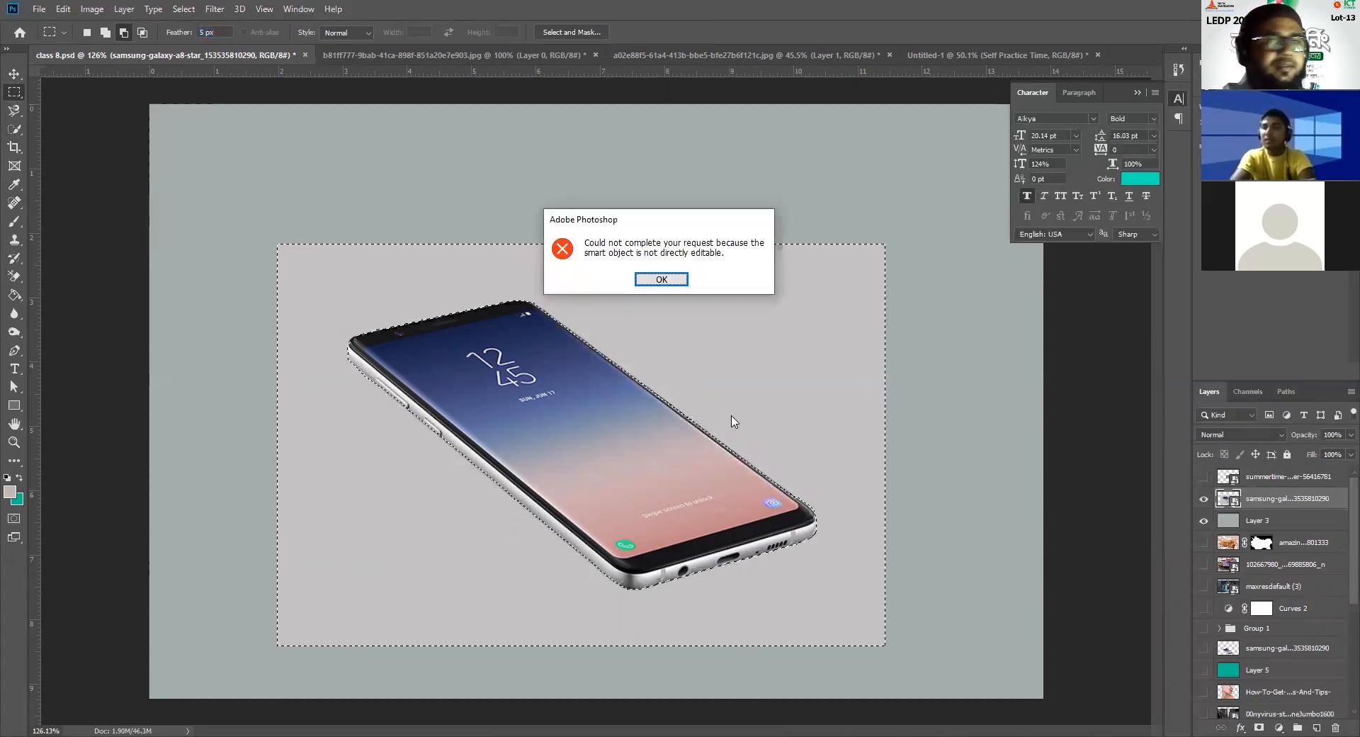
{"action": "left_click", "coordinate": [645, 280]}
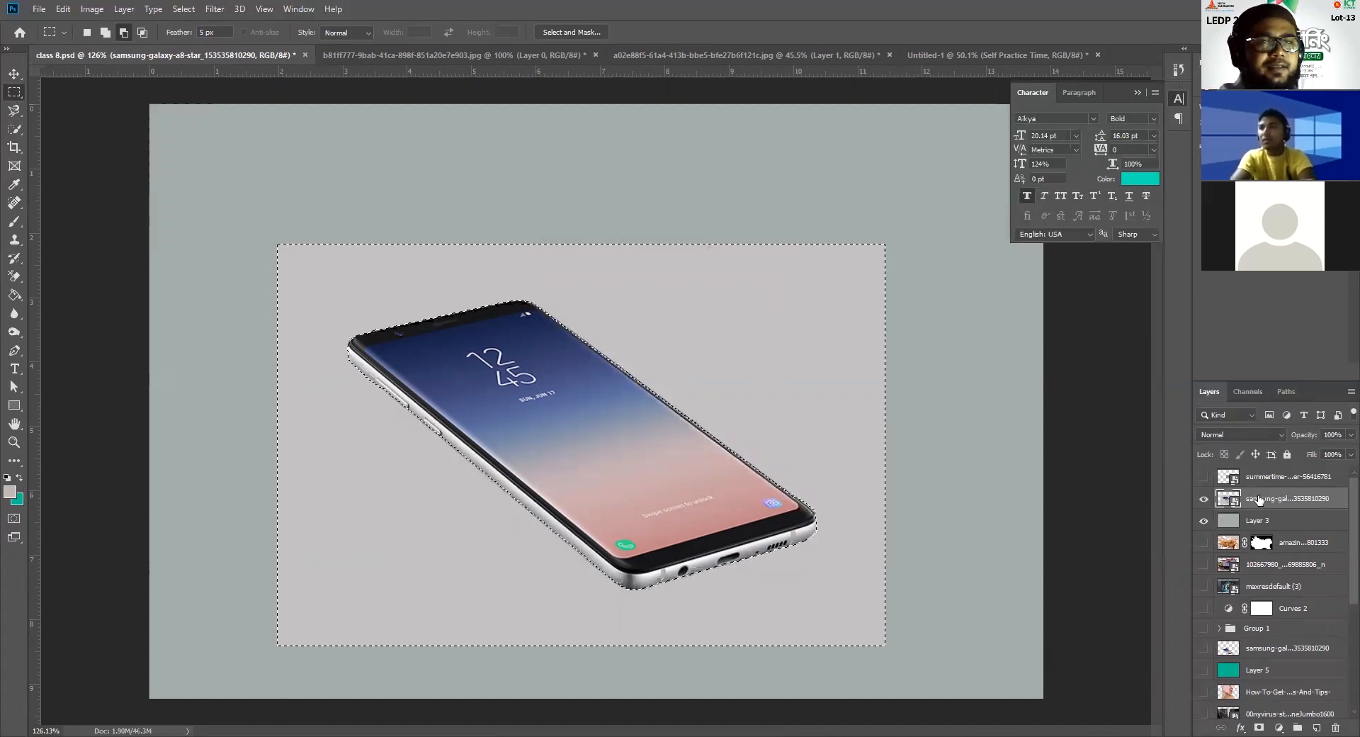
Step: Rasterize the Samsung phone layer, delete the selected backdrop around the phone and clear the selection
{"action": "right_click", "coordinate": [1260, 499]}
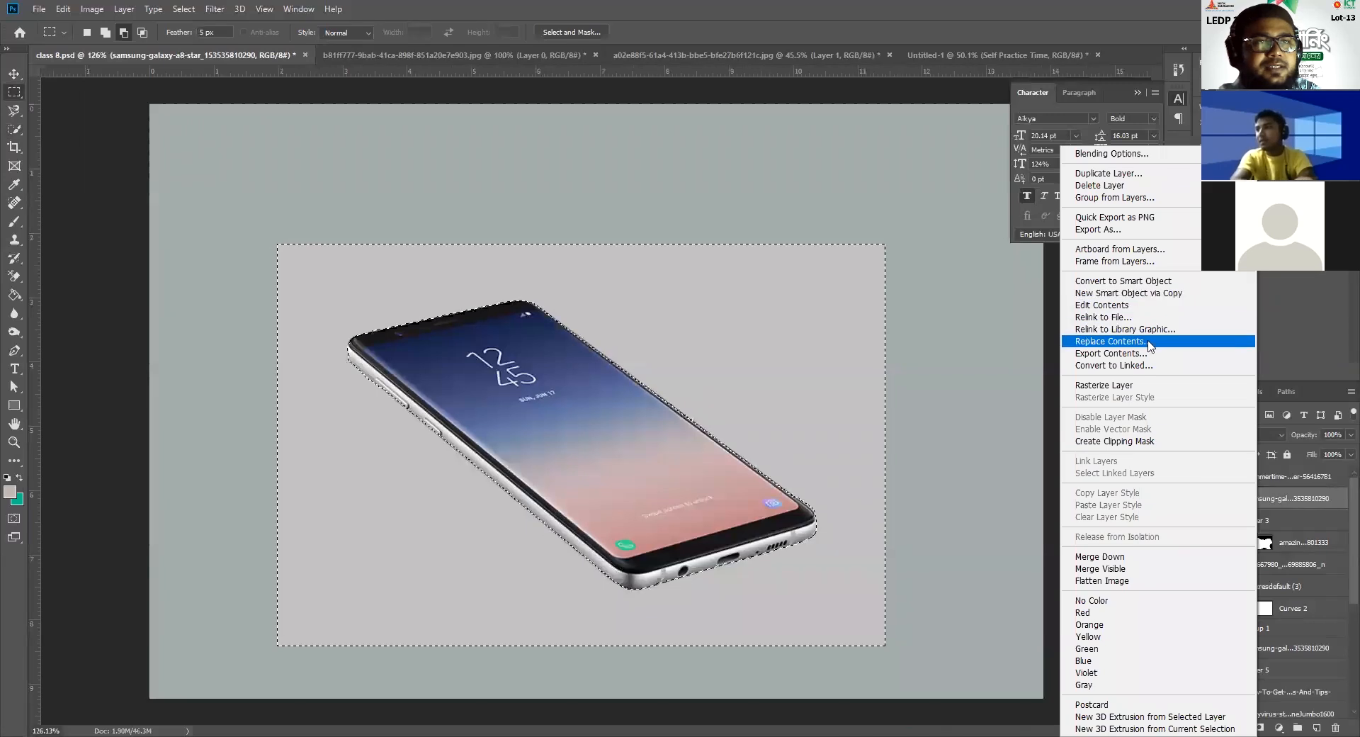
{"action": "left_click", "coordinate": [1127, 385]}
{"action": "key", "text": "Delete"}
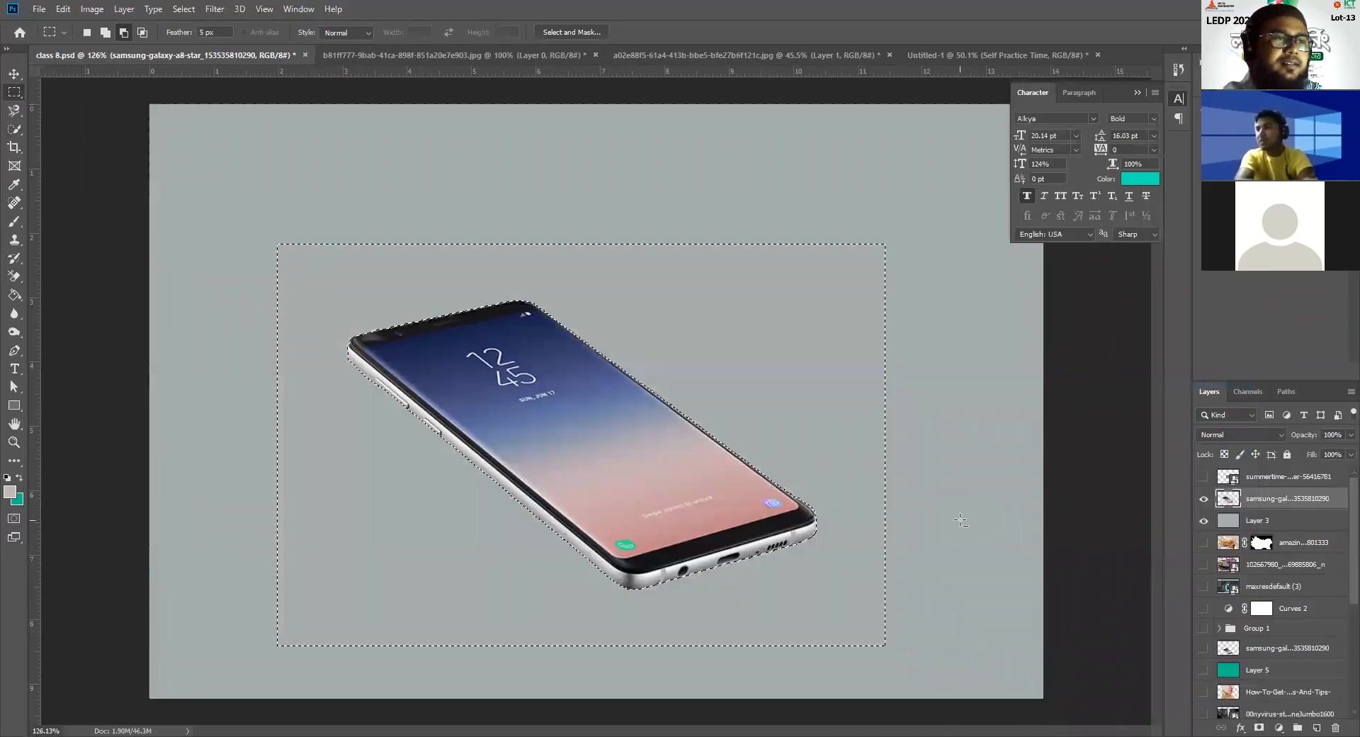
{"action": "left_click", "coordinate": [13, 73]}
{"action": "left_click", "coordinate": [681, 316]}
{"action": "key", "text": "ctrl+d"}
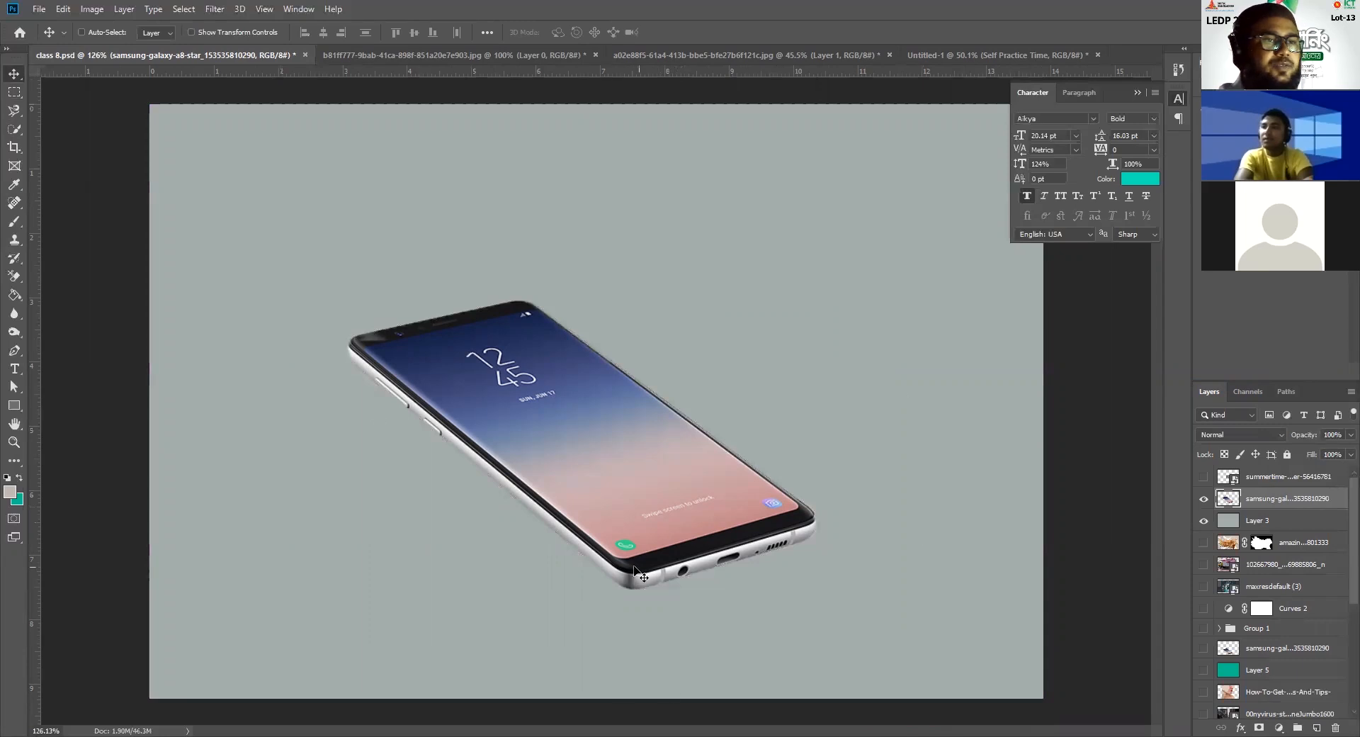
Step: Scale the cut-out phone down to about 72% and place it in the lower middle of the canvas
{"action": "left_click_drag", "start_coordinate": [577, 430], "coordinate": [651, 401]}
{"action": "scroll", "coordinate": [635, 440], "scroll_direction": "down", "scroll_amount": 3}
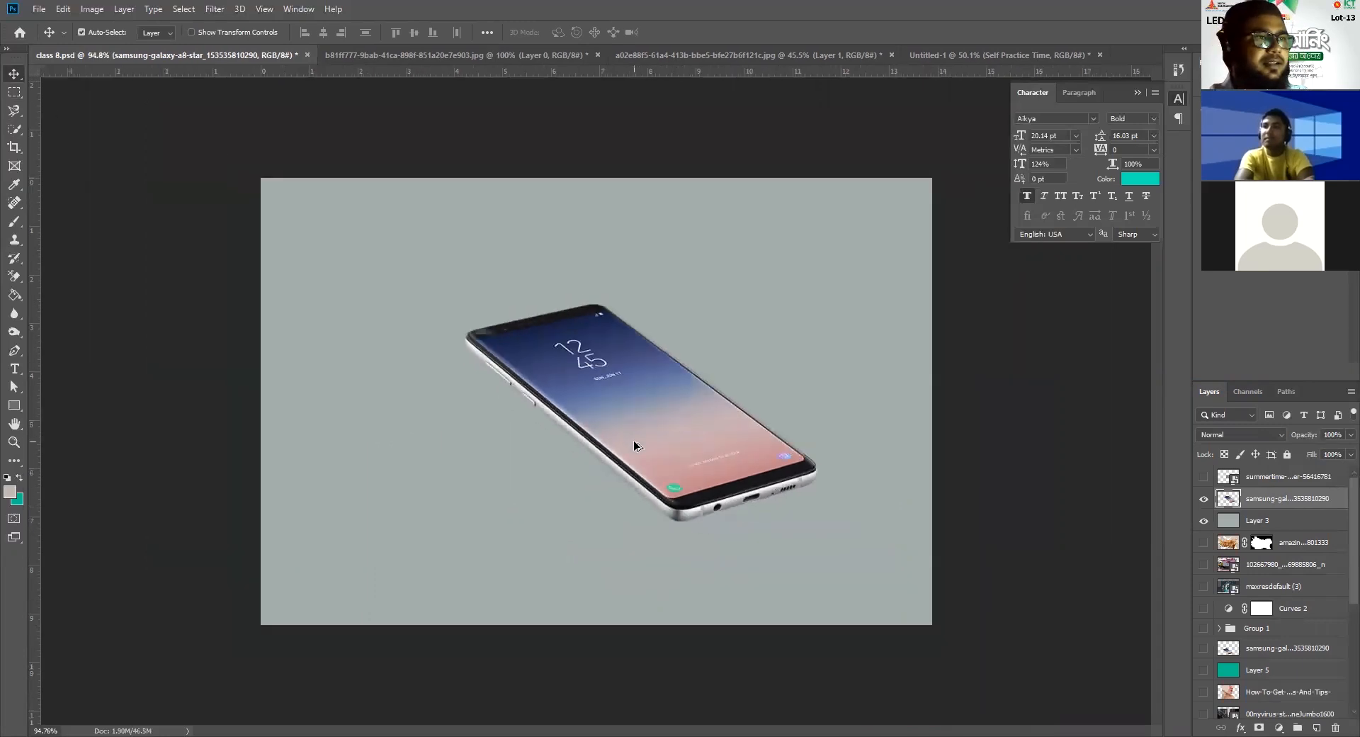
{"action": "key", "text": "ctrl+t"}
{"action": "left_click_drag", "start_coordinate": [820, 526], "coordinate": [748, 470]}
{"action": "left_click_drag", "start_coordinate": [669, 436], "coordinate": [622, 524]}
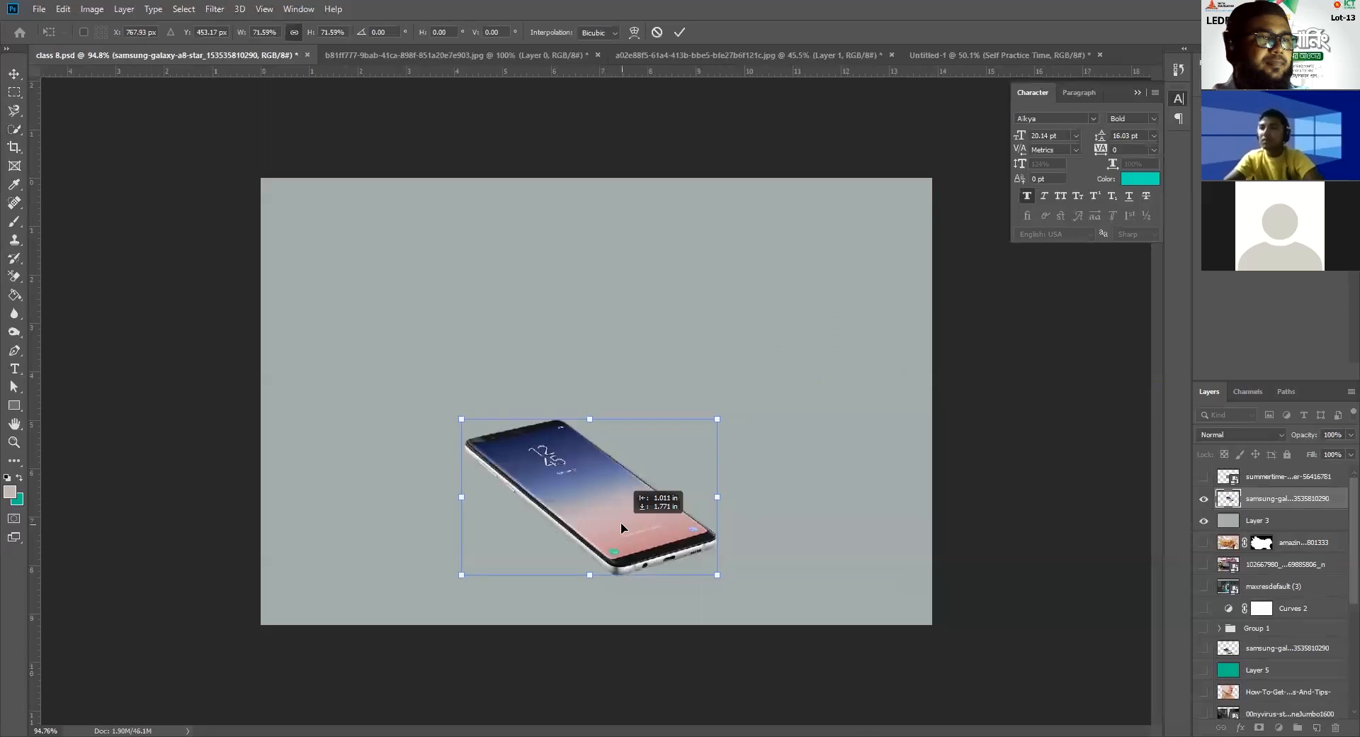
{"action": "key", "text": "Return"}
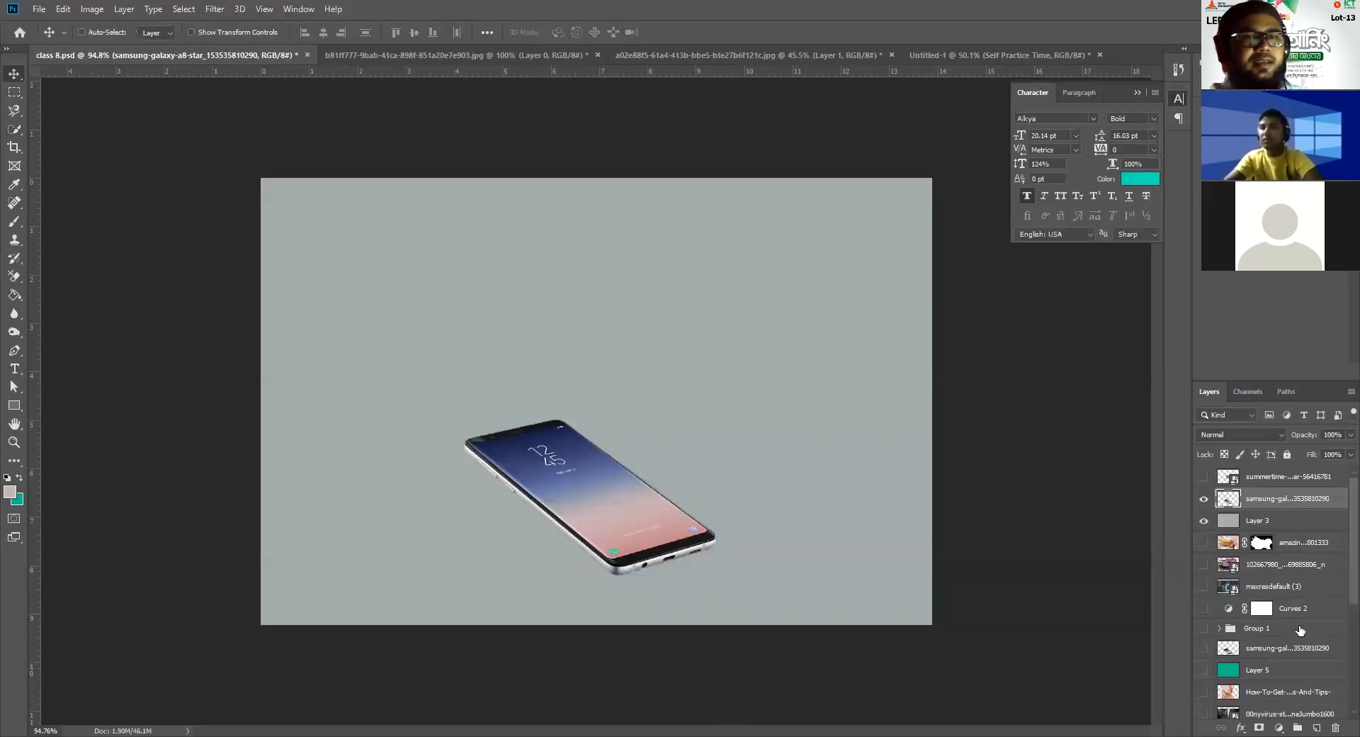
Step: Show the summertime photo layer and move the photo down over the phone
{"action": "left_click", "coordinate": [1204, 476]}
{"action": "mouse_move", "coordinate": [620, 404]}
{"action": "left_mouse_down"}
{"action": "mouse_move", "coordinate": [612, 462]}
{"action": "mouse_move", "coordinate": [623, 408]}
{"action": "left_mouse_up"}
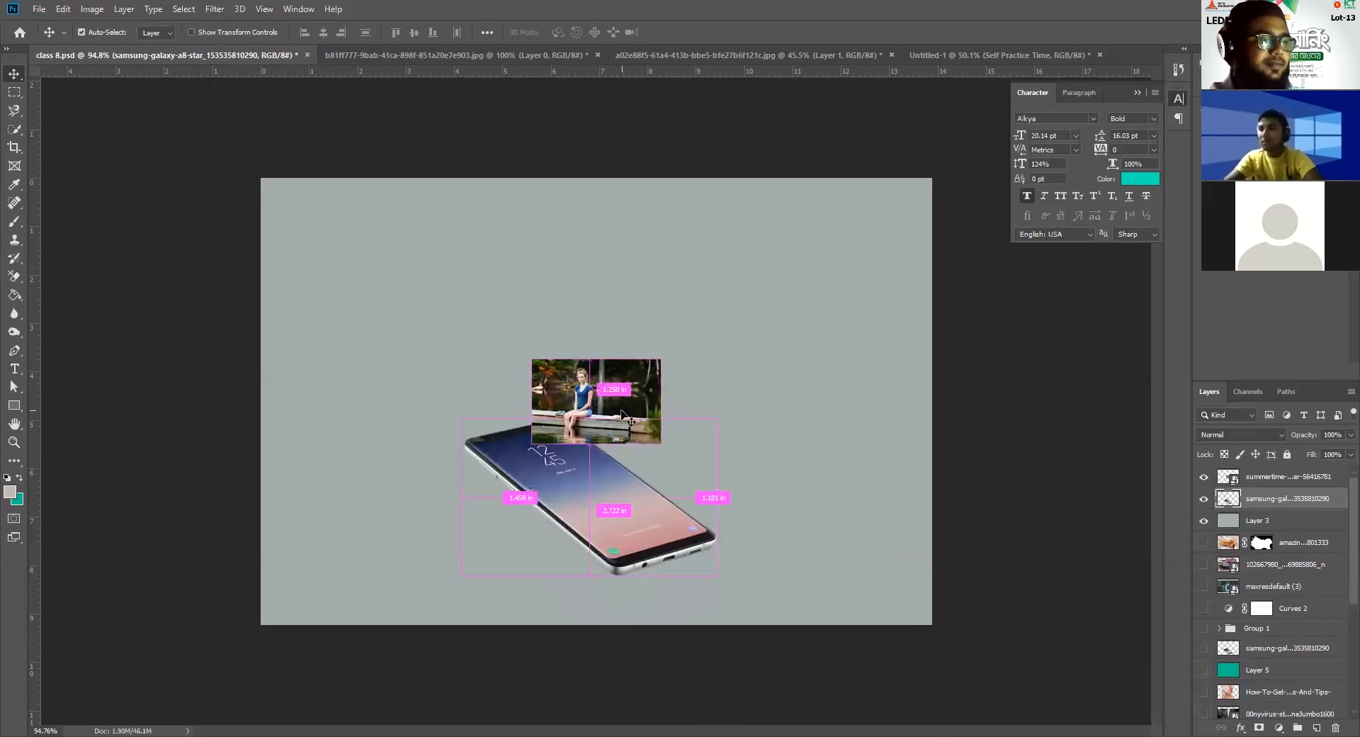
{"action": "key", "text": "ctrl+z"}
{"action": "left_click", "coordinate": [1203, 476]}
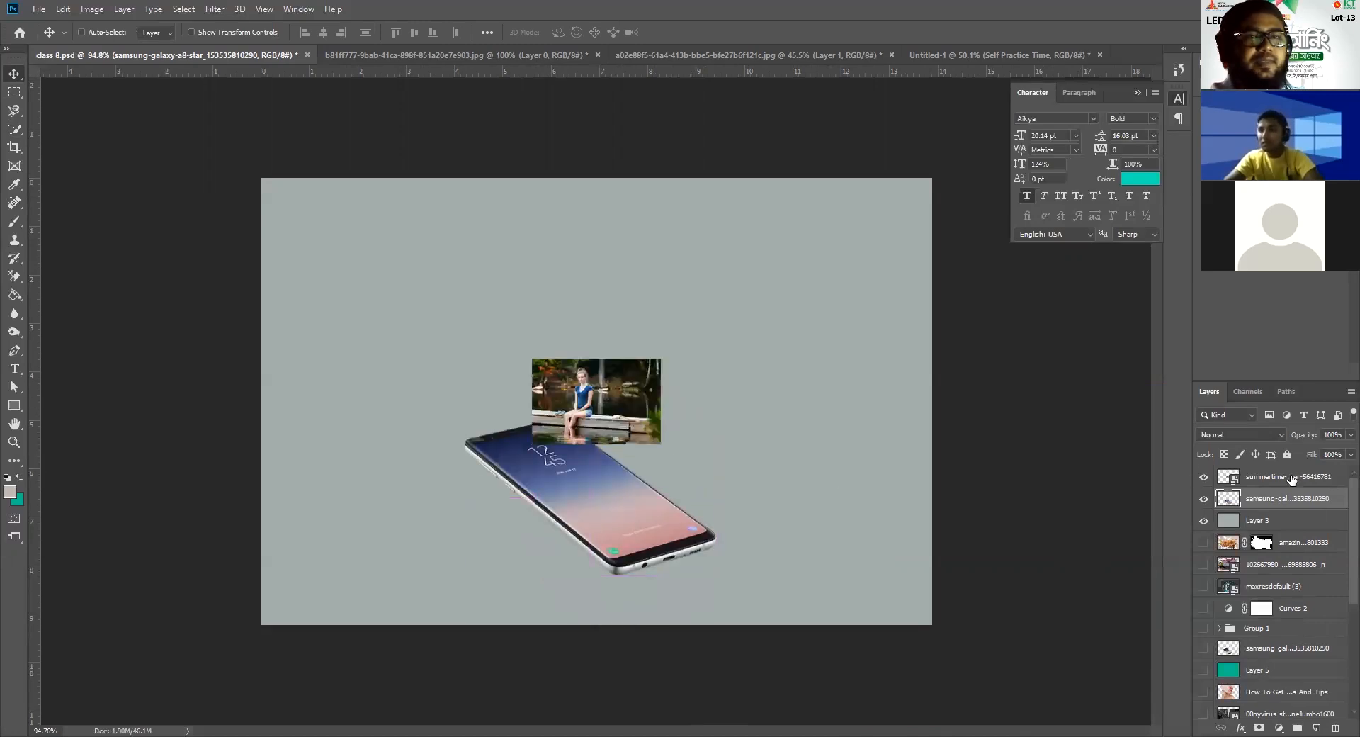
{"action": "left_click", "coordinate": [1291, 477]}
{"action": "left_click_drag", "start_coordinate": [591, 411], "coordinate": [565, 473]}
{"action": "left_click", "coordinate": [541, 407]}
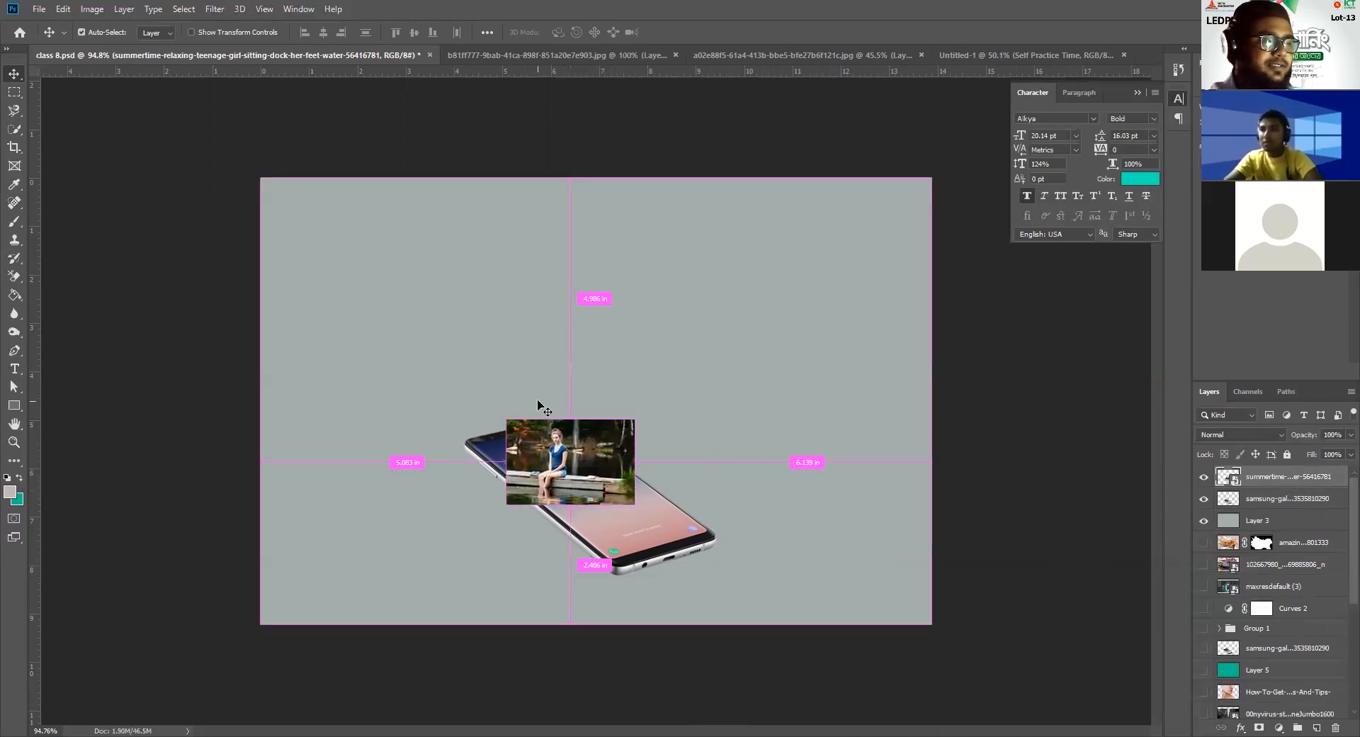
Step: Enlarge the summertime photo to about 214% so it covers the phone, and lower its opacity to 27%
{"action": "key", "text": "ctrl+t"}
{"action": "left_click_drag", "start_coordinate": [577, 503], "coordinate": [577, 588]}
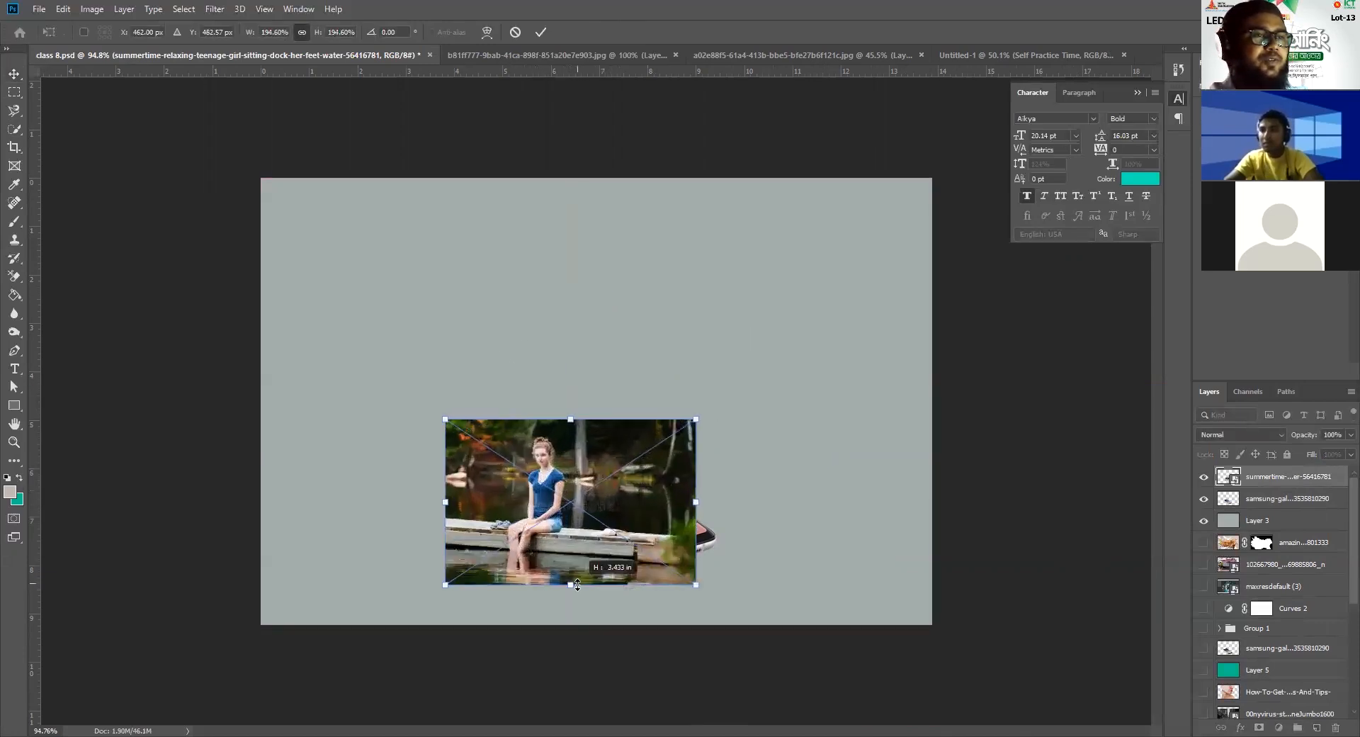
{"action": "left_click_drag", "start_coordinate": [659, 510], "coordinate": [686, 486]}
{"action": "left_click_drag", "start_coordinate": [597, 564], "coordinate": [595, 581]}
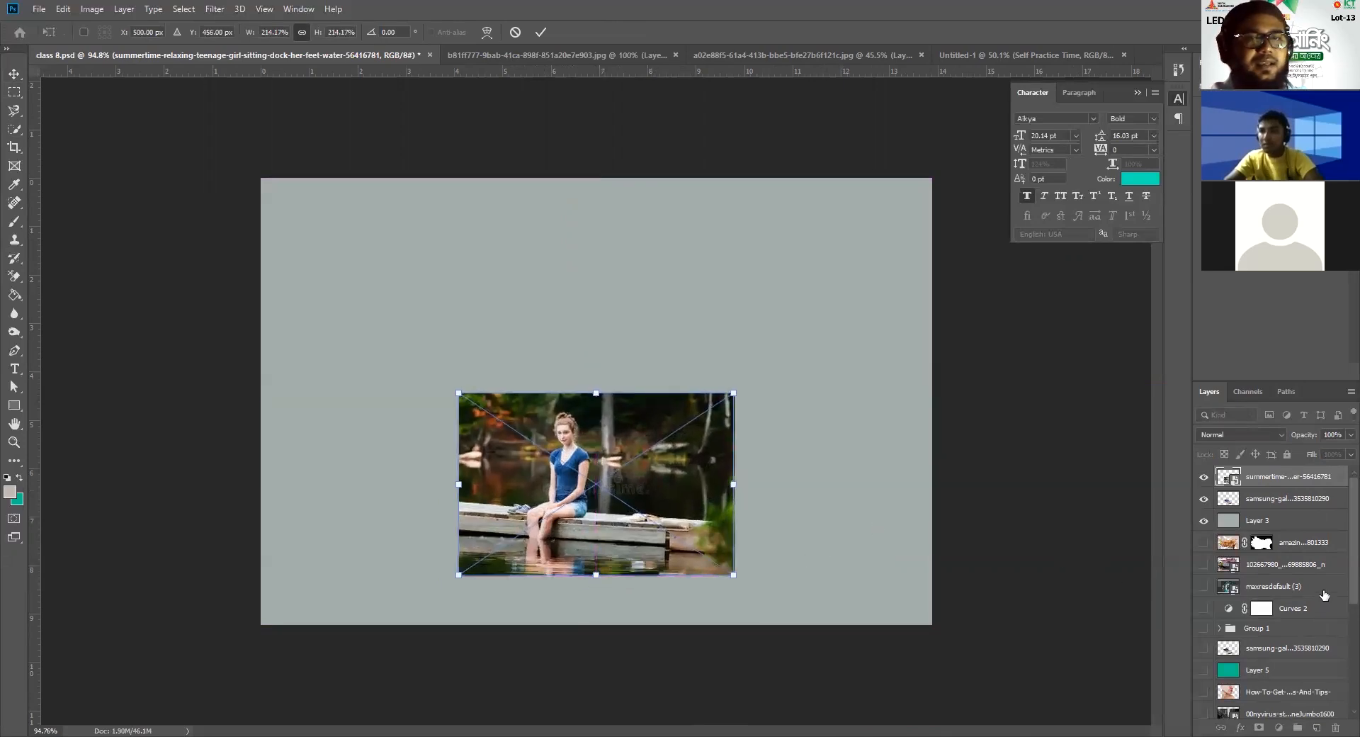
{"action": "left_click", "coordinate": [1350, 434]}
{"action": "left_click_drag", "start_coordinate": [1352, 450], "coordinate": [1302, 456]}
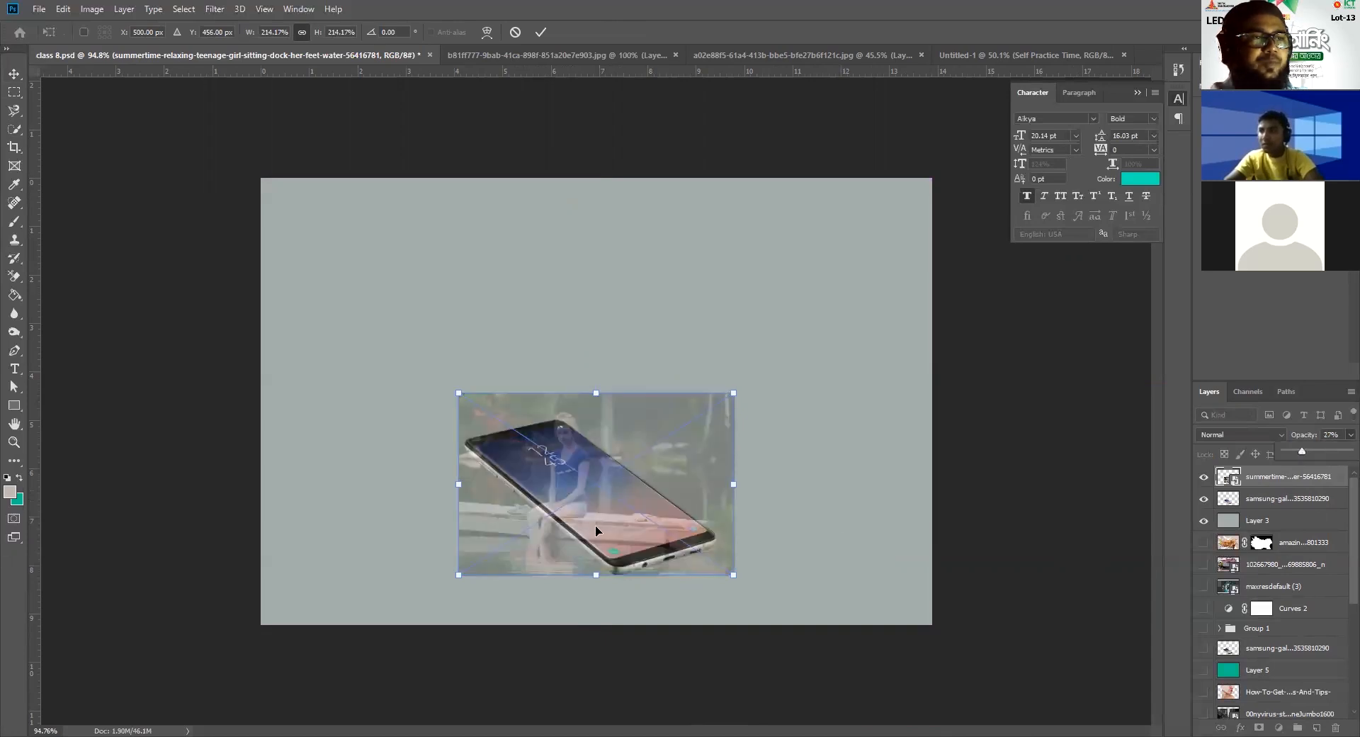
Step: Scale the semi-transparent summertime photo to about 159% and position it so the girl sits over the phone's right edge
{"action": "scroll", "coordinate": [626, 478], "scroll_direction": "up", "scroll_amount": 4}
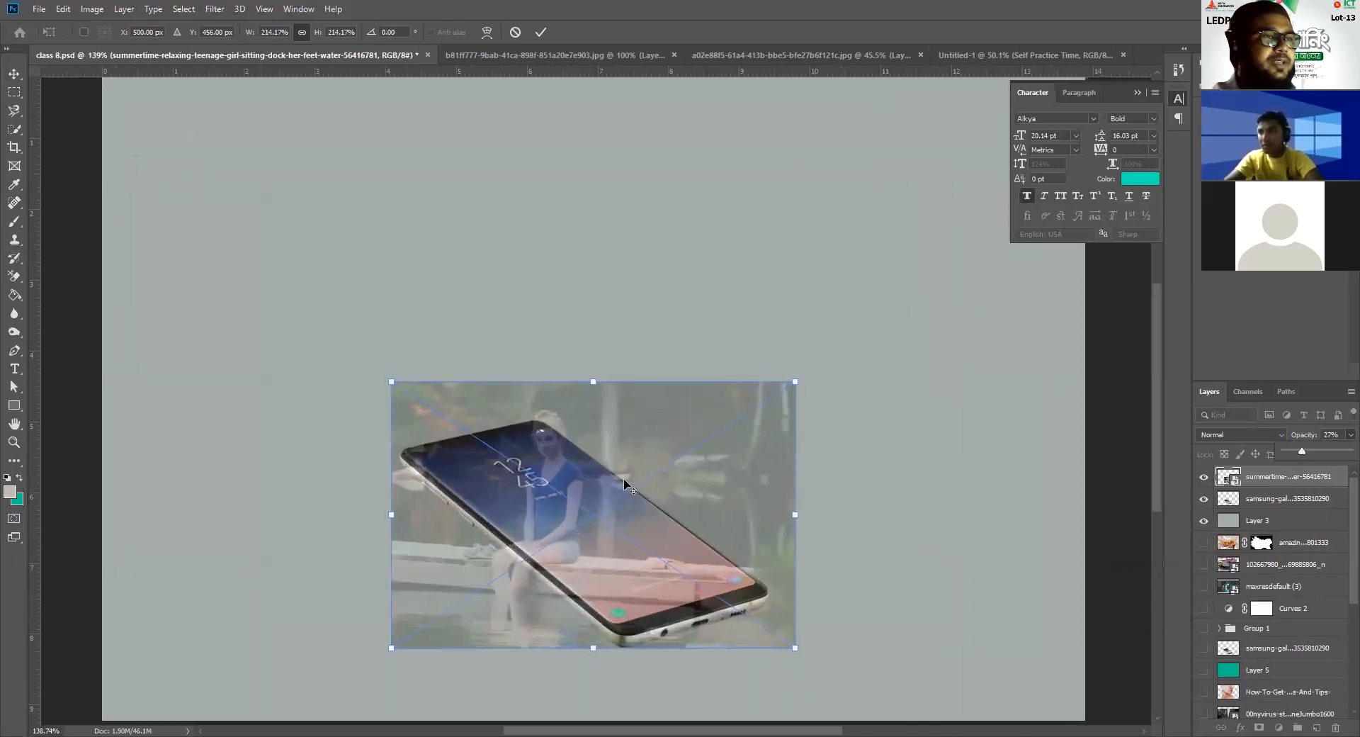
{"action": "scroll", "coordinate": [712, 561], "scroll_direction": "down", "scroll_amount": 2}
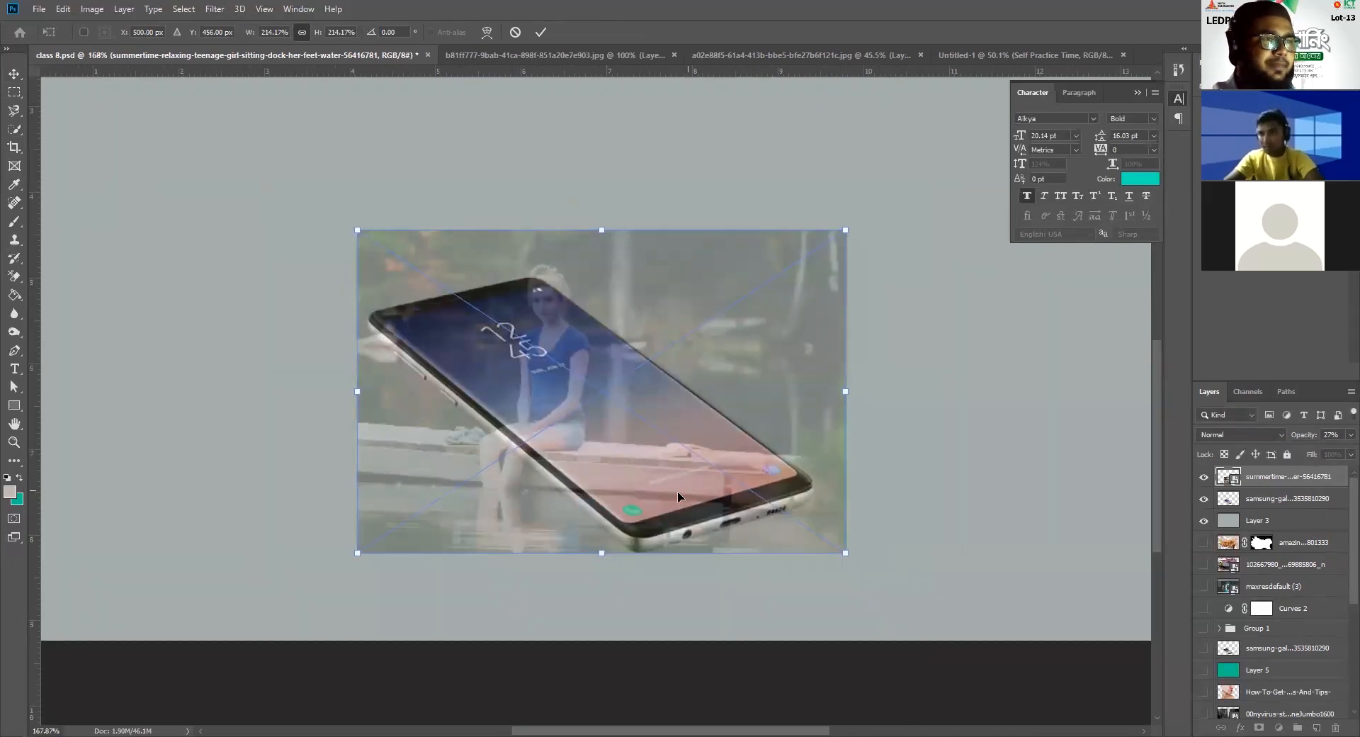
{"action": "scroll", "coordinate": [628, 483], "scroll_direction": "up", "scroll_amount": 1}
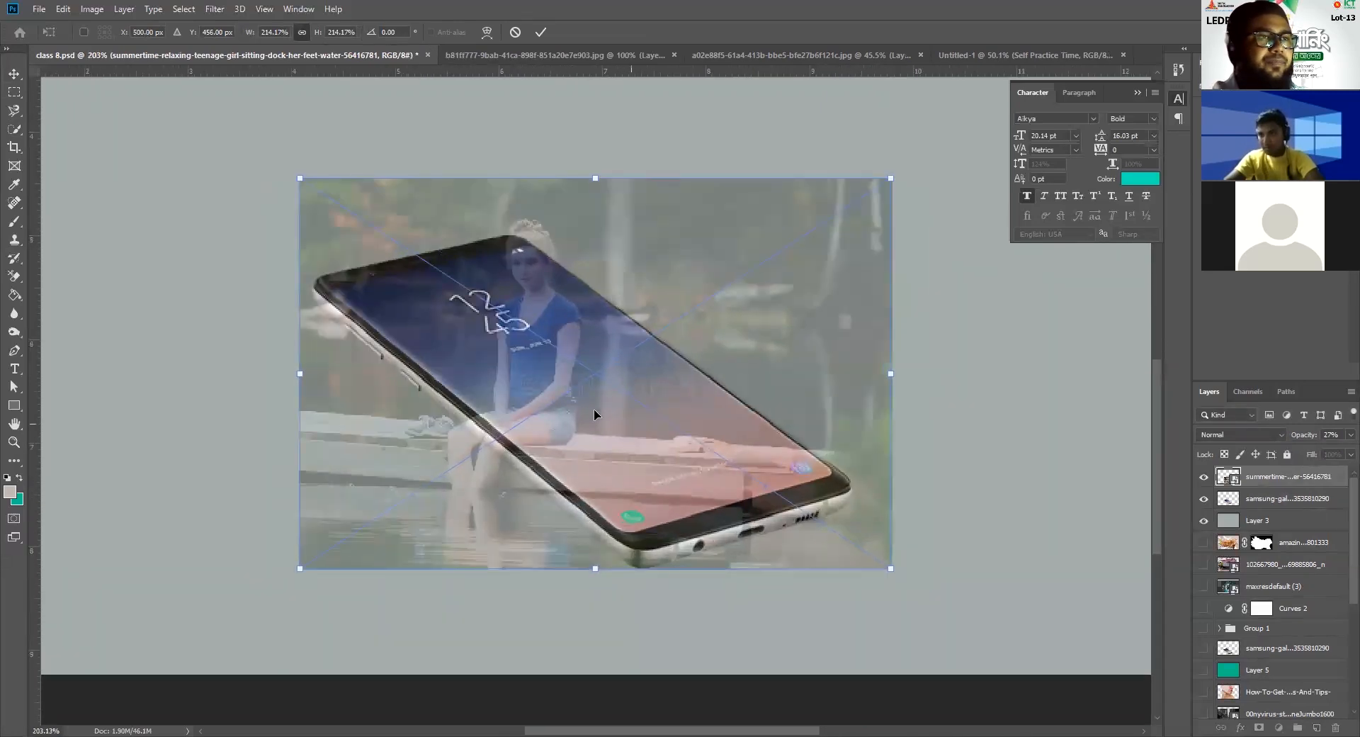
{"action": "left_click_drag", "start_coordinate": [730, 380], "coordinate": [833, 368]}
{"action": "scroll", "coordinate": [851, 465], "scroll_direction": "down", "scroll_amount": 1}
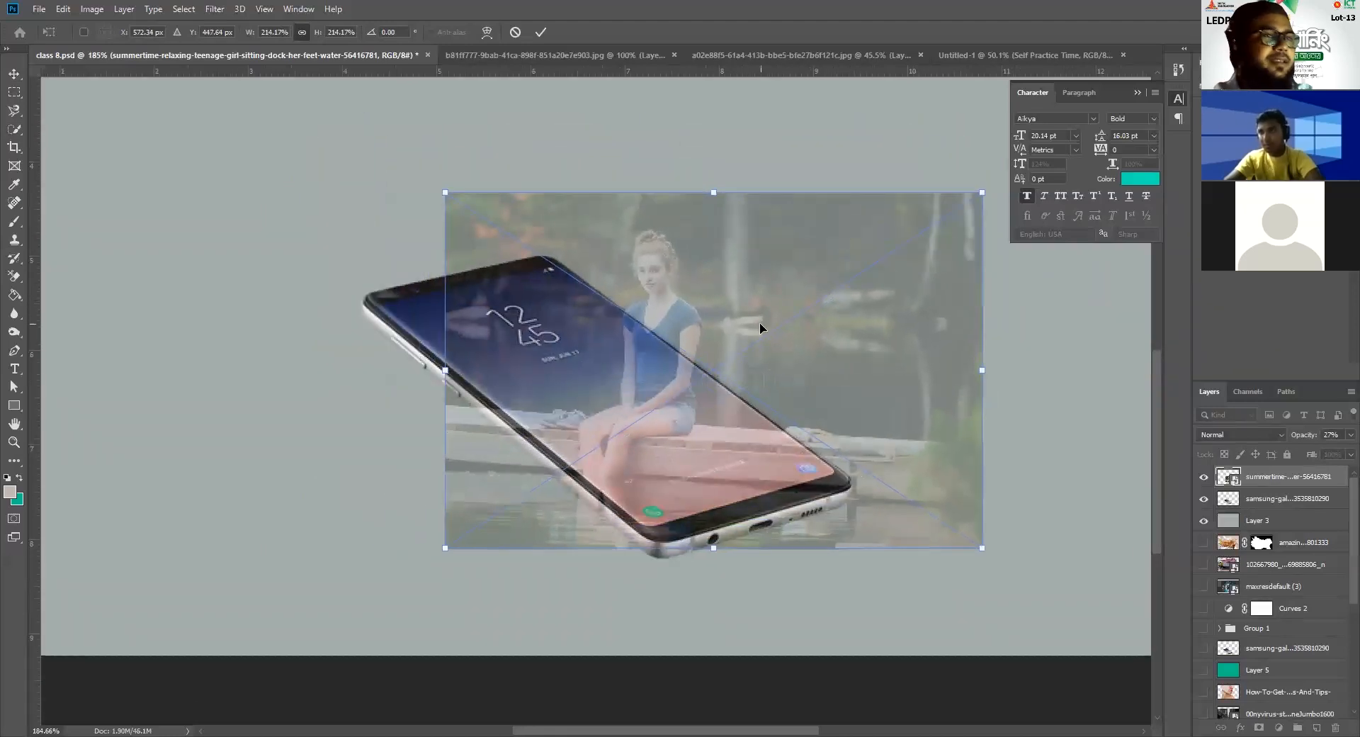
{"action": "left_click_drag", "start_coordinate": [804, 368], "coordinate": [814, 330]}
{"action": "left_click_drag", "start_coordinate": [993, 161], "coordinate": [851, 246]}
{"action": "left_click_drag", "start_coordinate": [826, 335], "coordinate": [847, 284]}
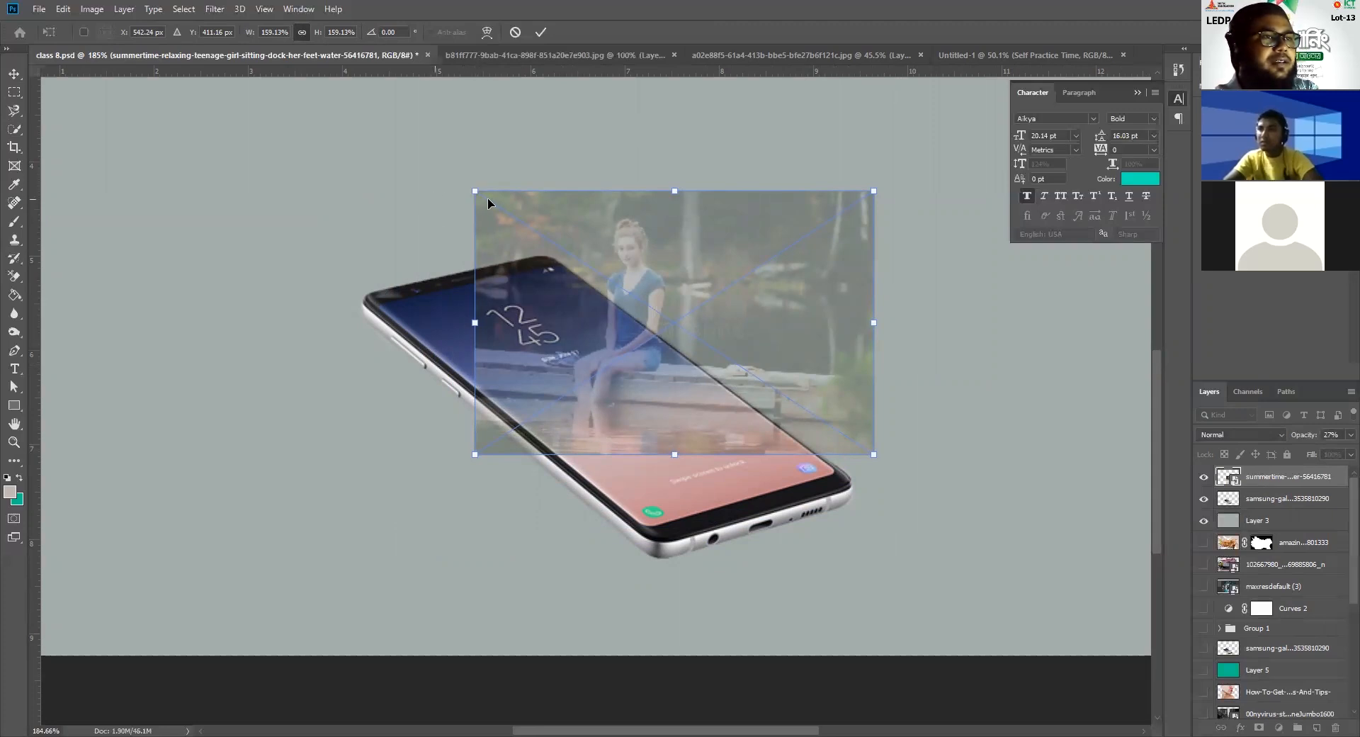
Step: Distort the summertime photo by its corners so it covers the phone screen at a slant, keeping the girl upright, and apply the transform
{"action": "left_click_drag", "start_coordinate": [473, 191], "coordinate": [250, 111]}
{"action": "left_click_drag", "start_coordinate": [472, 458], "coordinate": [548, 569]}
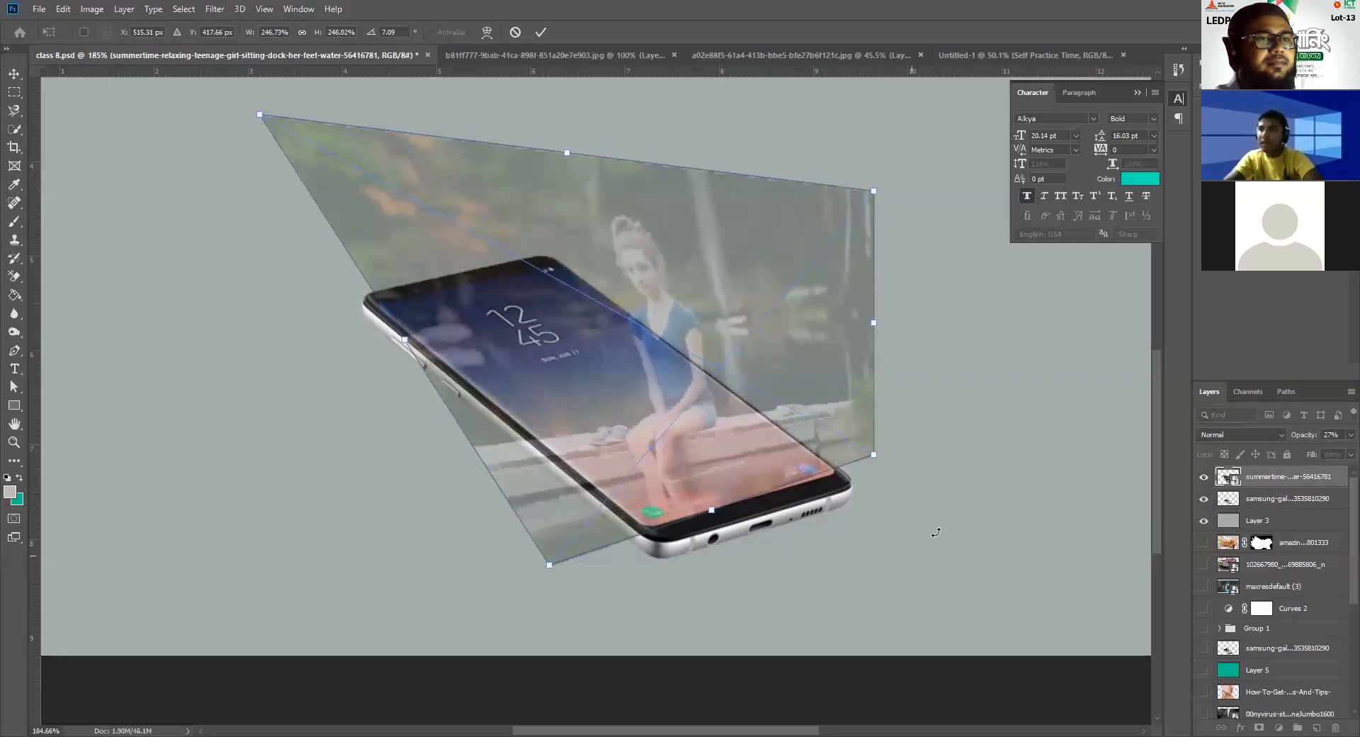
{"action": "left_click_drag", "start_coordinate": [875, 454], "coordinate": [889, 473]}
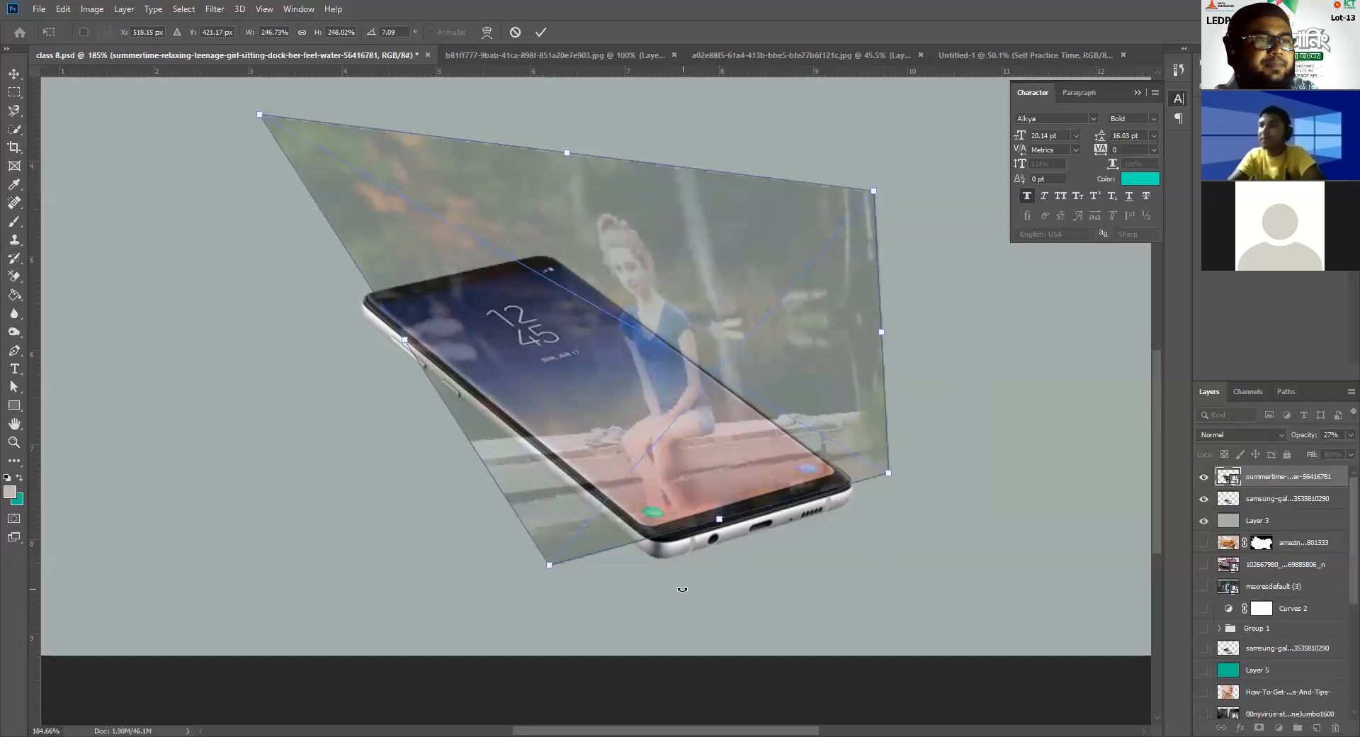
{"action": "left_click_drag", "start_coordinate": [549, 566], "coordinate": [551, 581]}
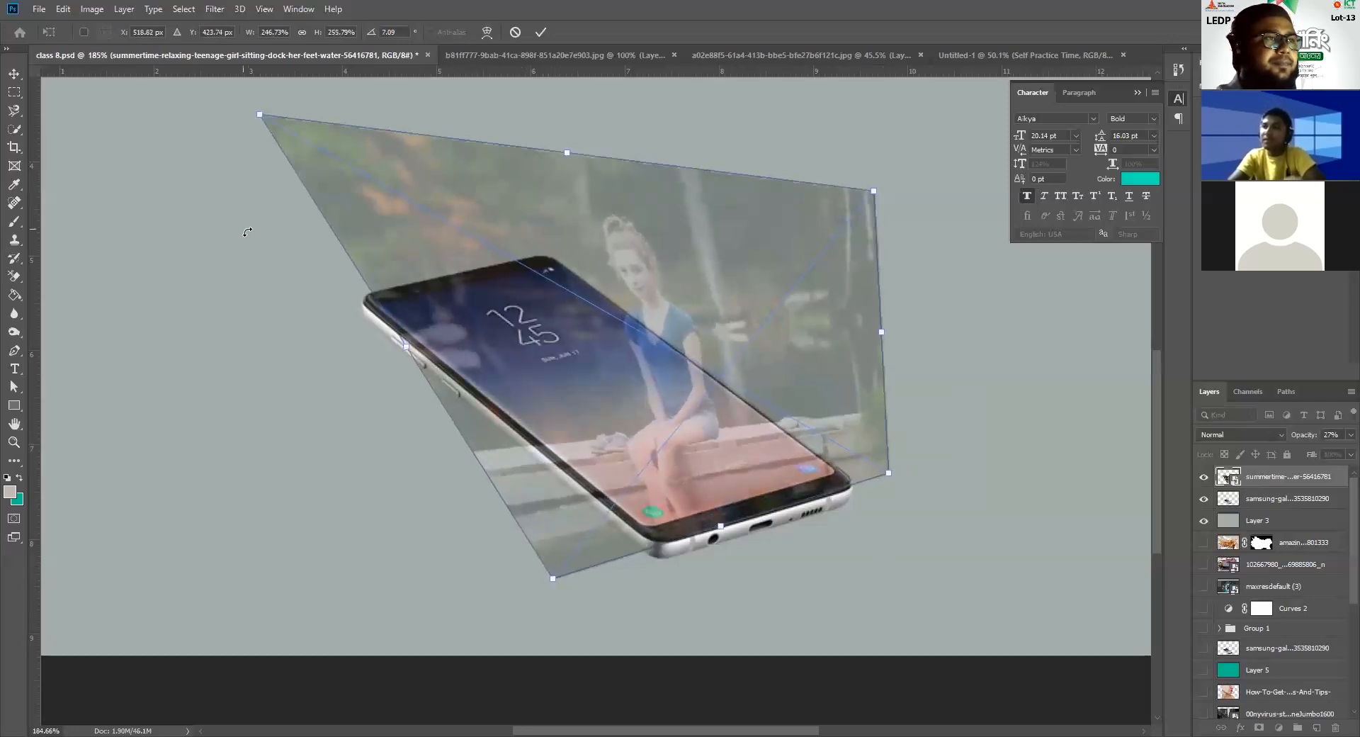
{"action": "left_click_drag", "start_coordinate": [252, 122], "coordinate": [248, 118]}
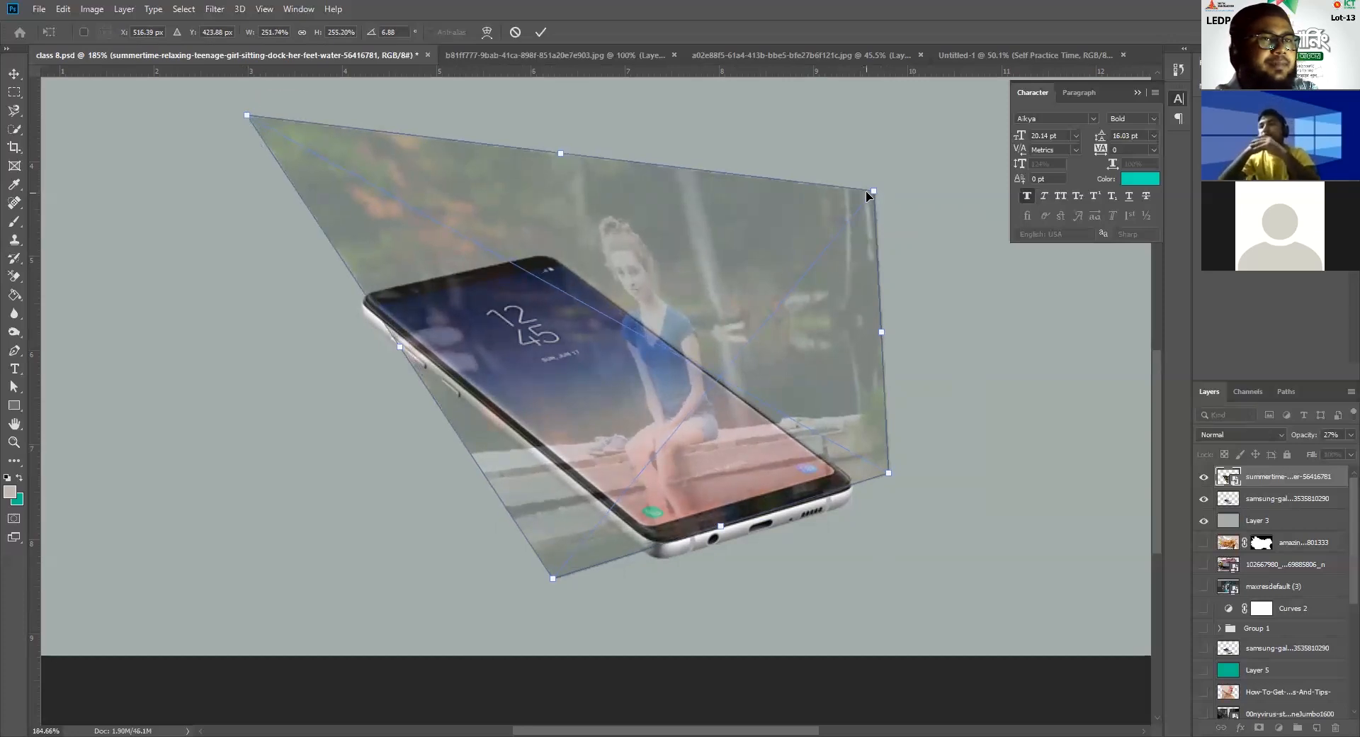
{"action": "mouse_move", "coordinate": [868, 192]}
{"action": "left_mouse_down"}
{"action": "mouse_move", "coordinate": [856, 161]}
{"action": "mouse_move", "coordinate": [874, 184]}
{"action": "left_mouse_up"}
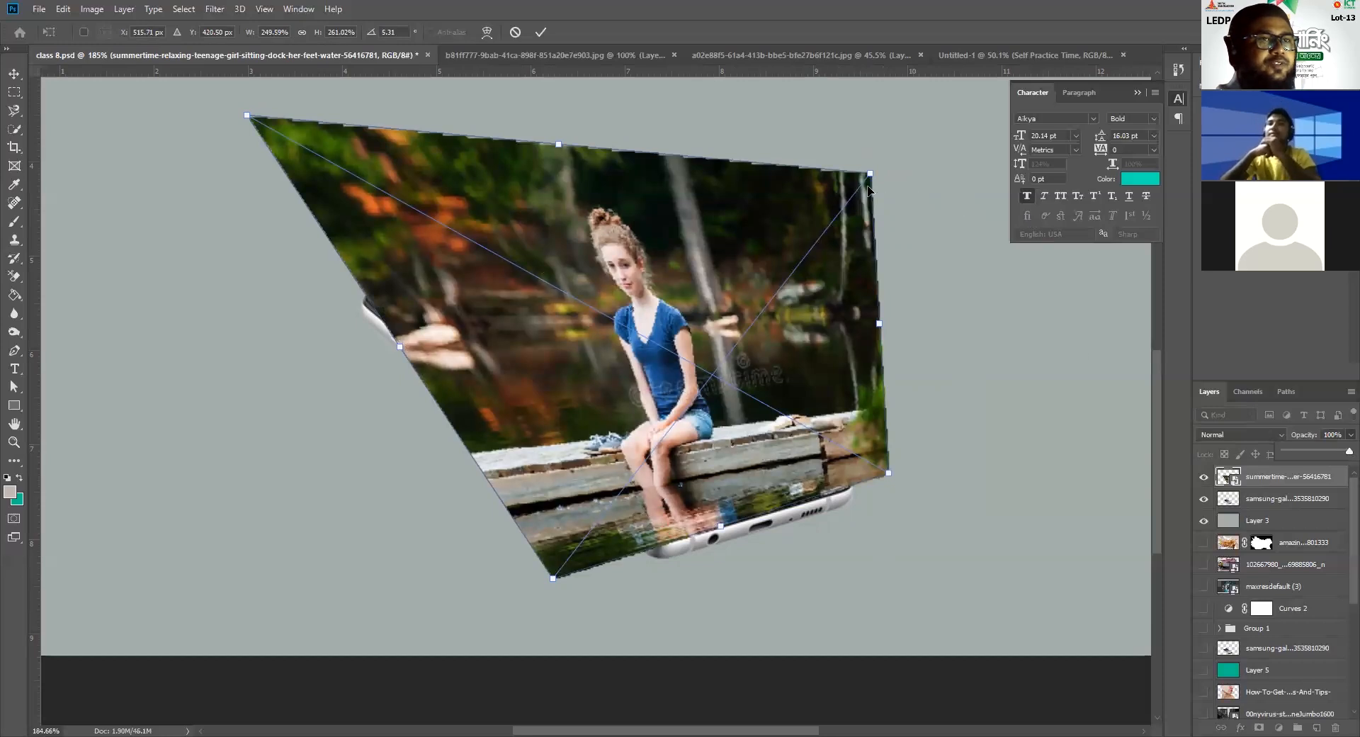
{"action": "left_click_drag", "start_coordinate": [870, 177], "coordinate": [754, 328]}
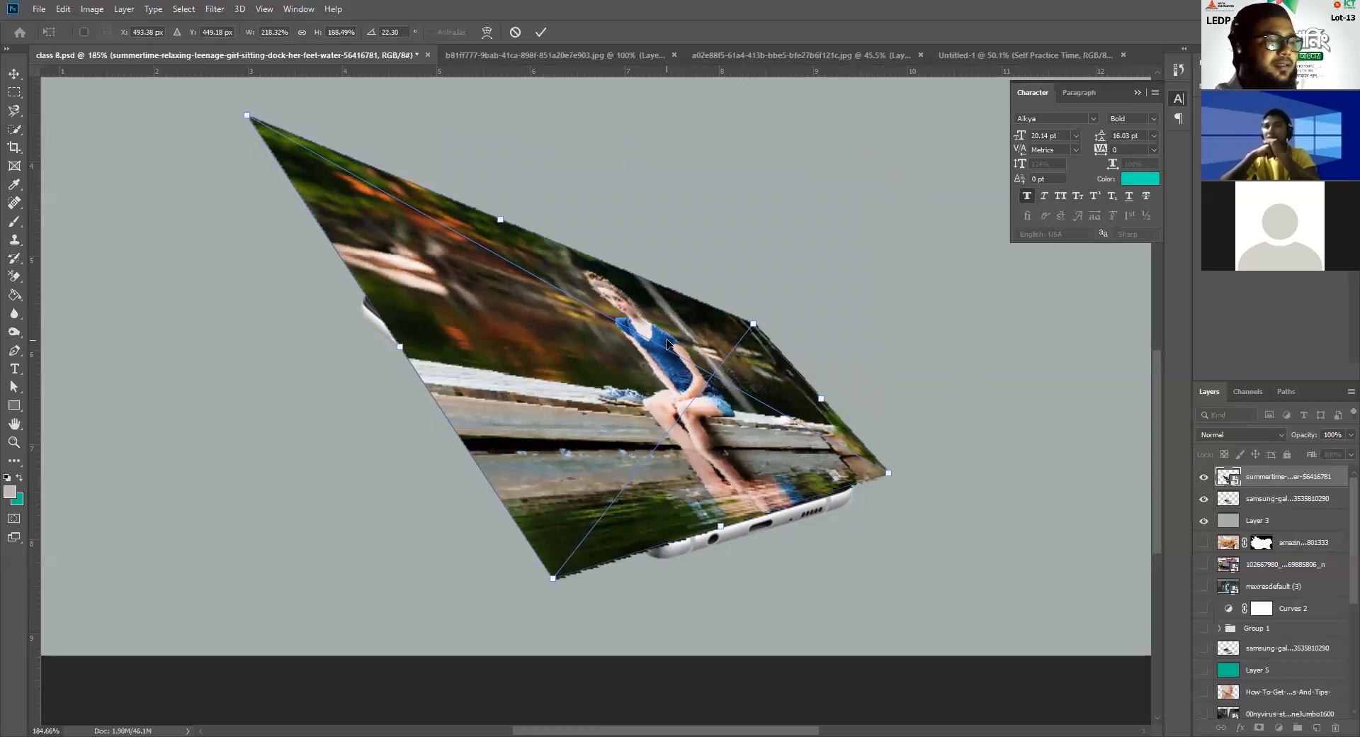
{"action": "key", "text": "ctrl+z"}
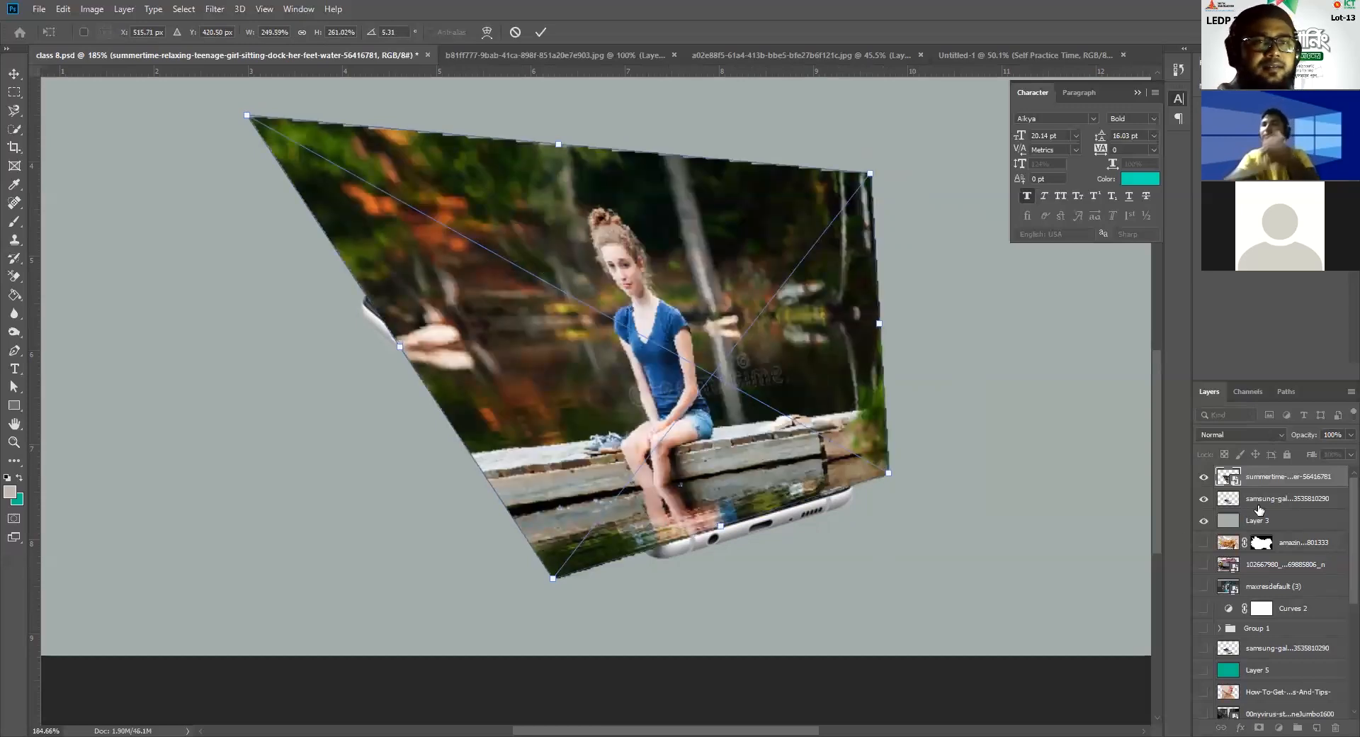
{"action": "key", "text": "Return"}
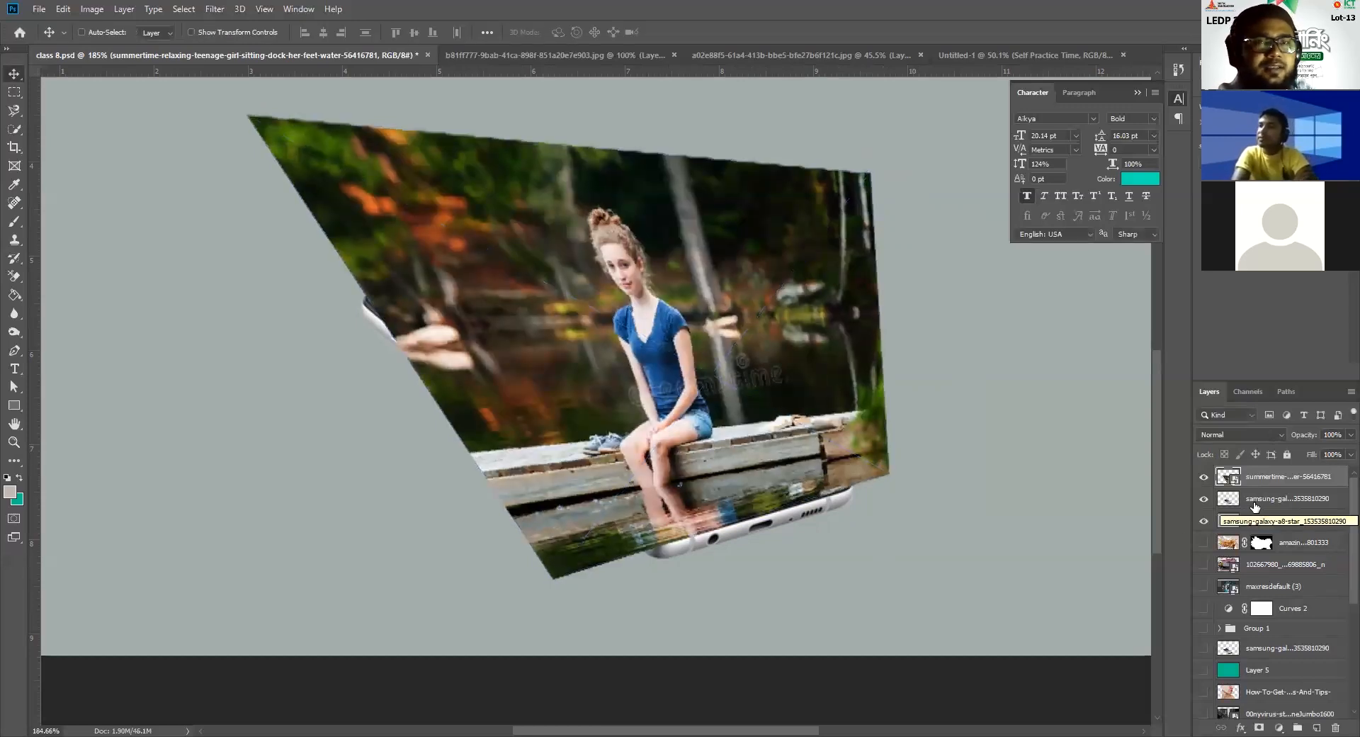
Step: Lower the summertime photo's opacity to 41% and hide its layer
{"action": "left_click", "coordinate": [1350, 435]}
{"action": "left_click_drag", "start_coordinate": [1352, 451], "coordinate": [1311, 456]}
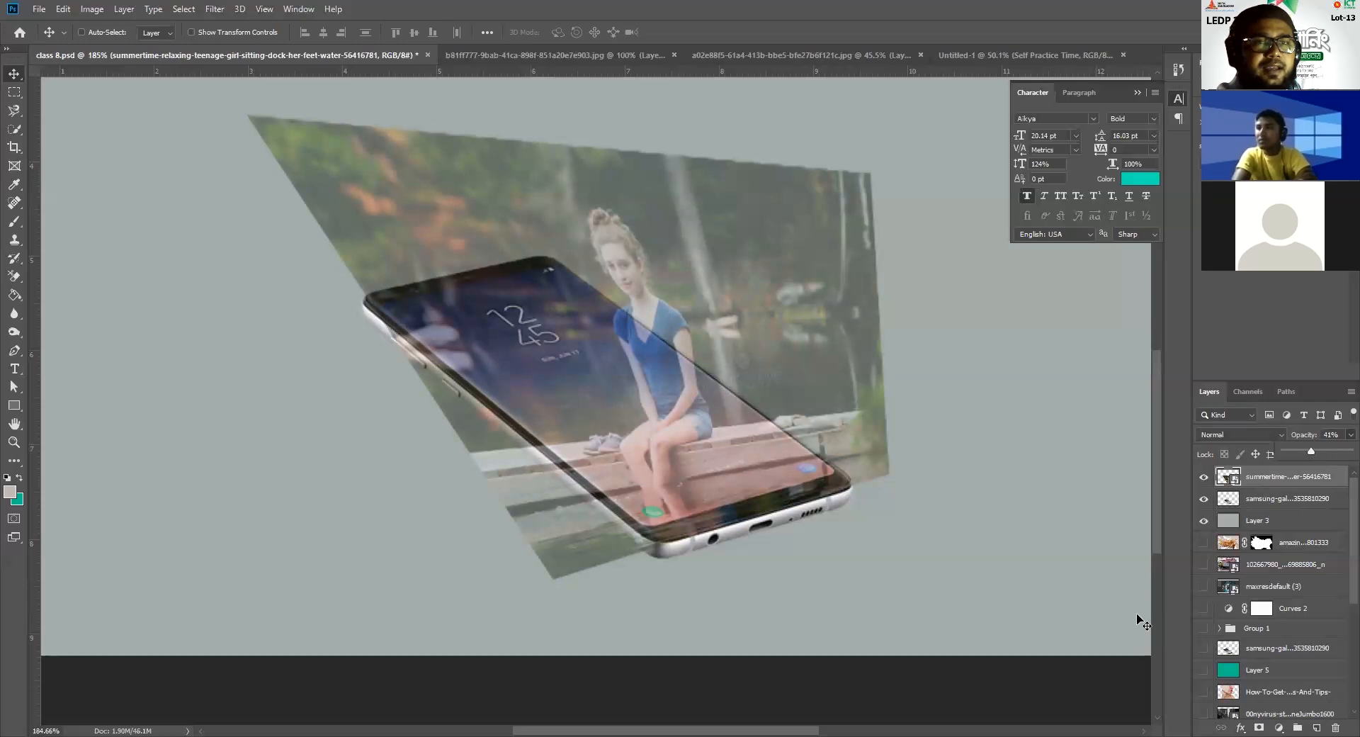
{"action": "left_click", "coordinate": [1204, 477]}
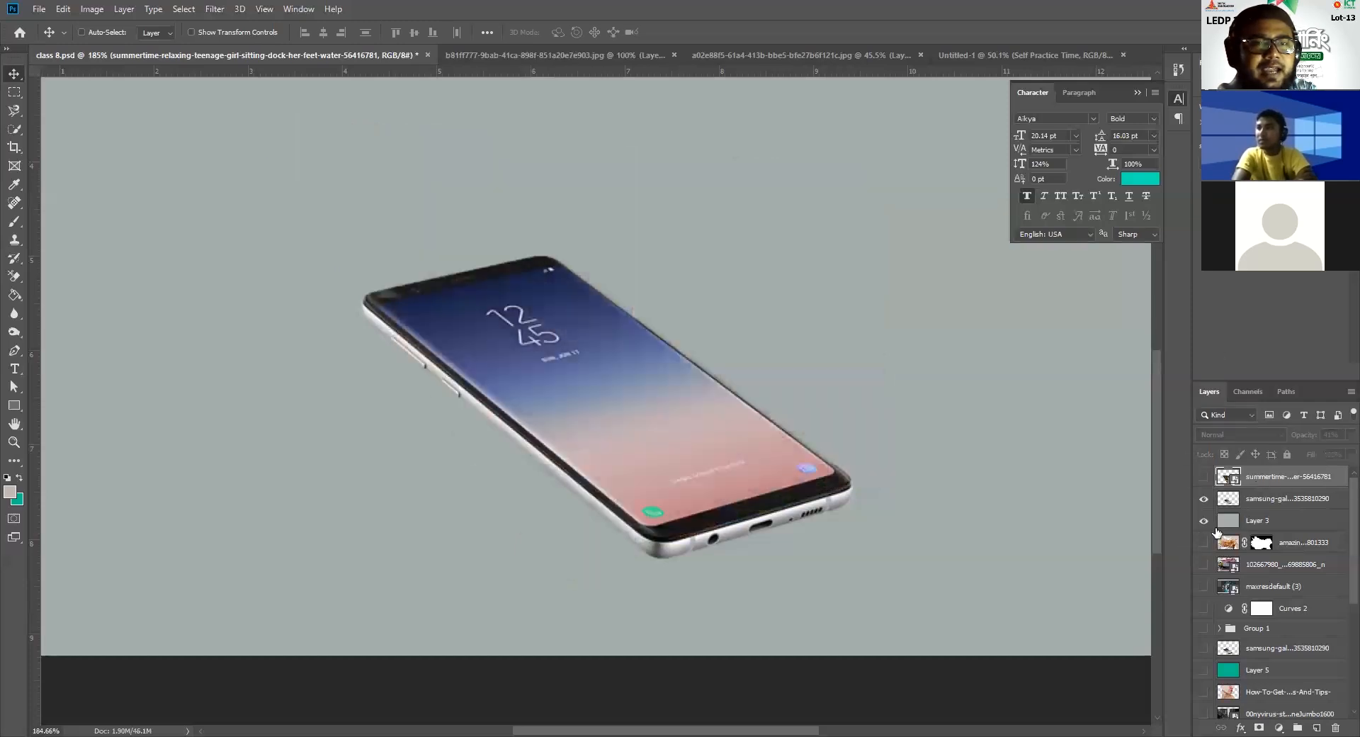
Step: Select the display area on the Samsung phone layer with Quick Selection, excluding the black bezel at its upper end
{"action": "left_click", "coordinate": [1256, 501]}
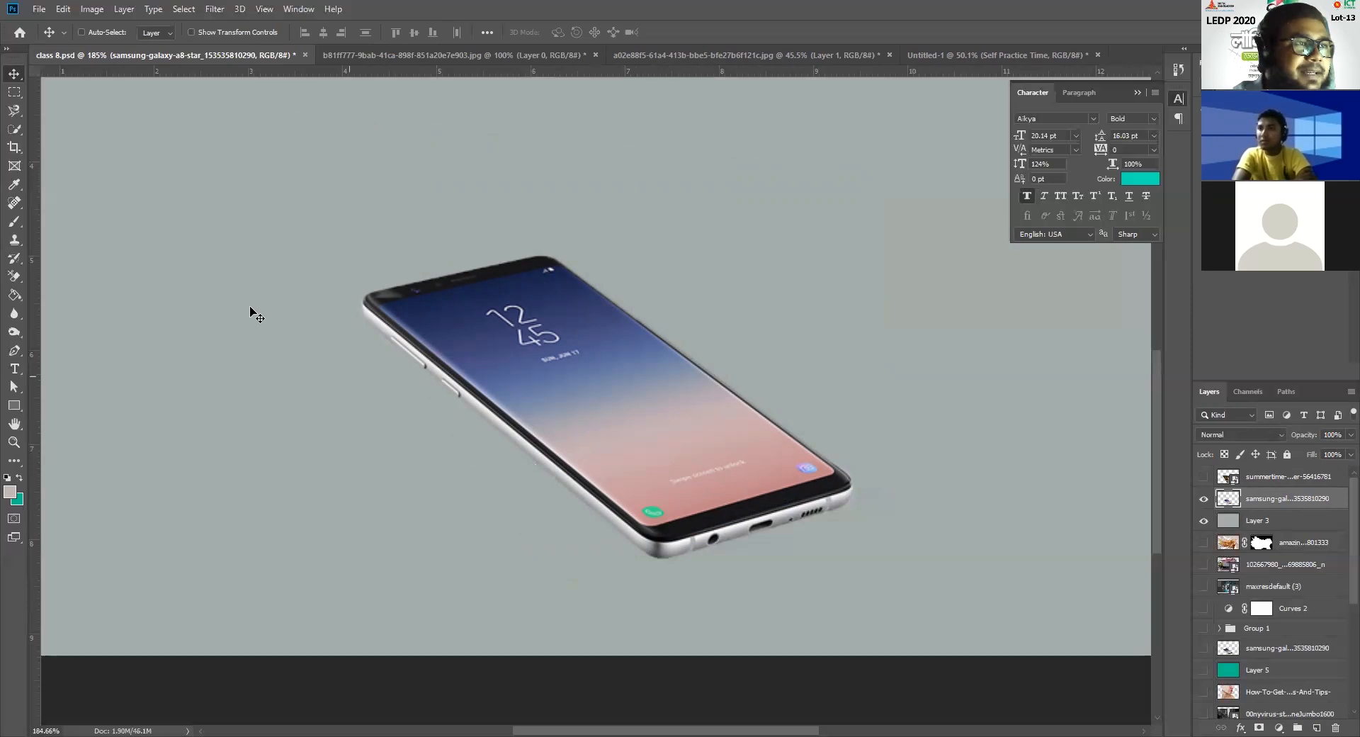
{"action": "key", "text": "w"}
{"action": "left_click_drag", "start_coordinate": [638, 411], "coordinate": [508, 349]}
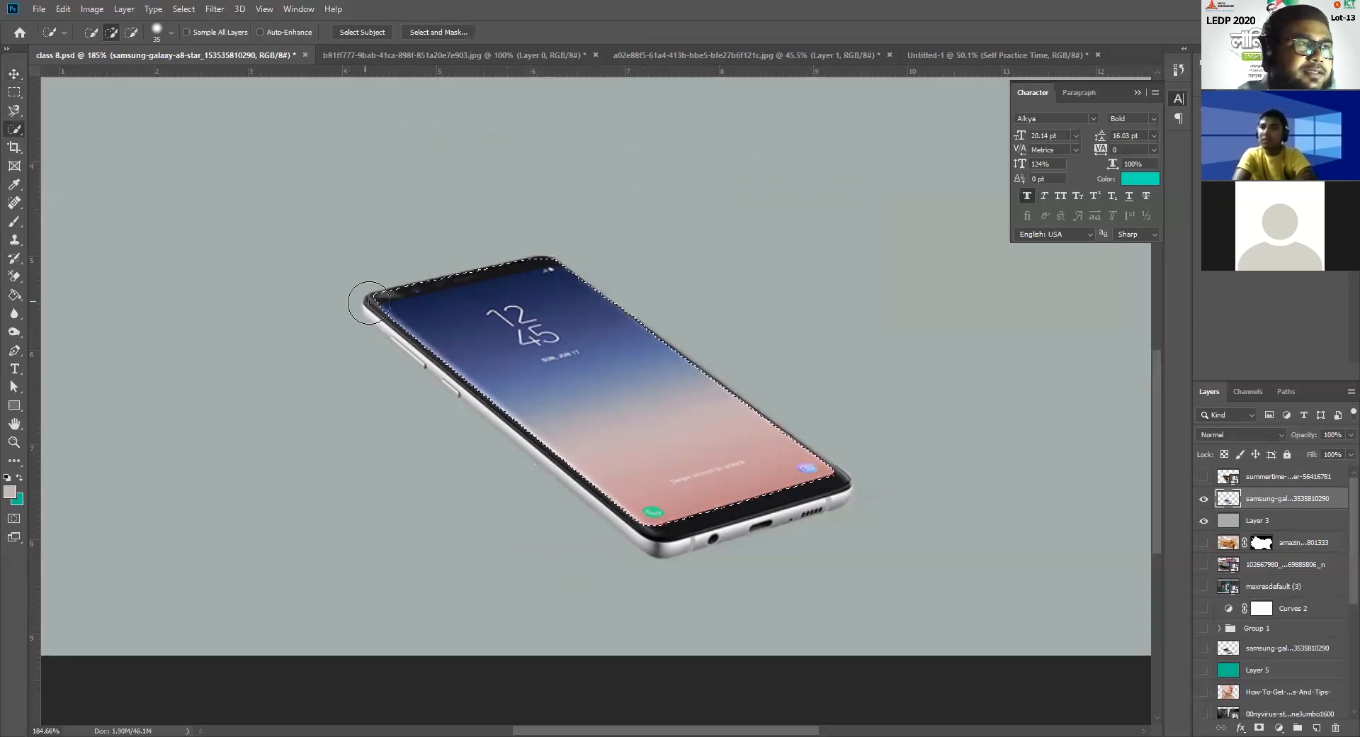
{"action": "key", "text": "alt"}
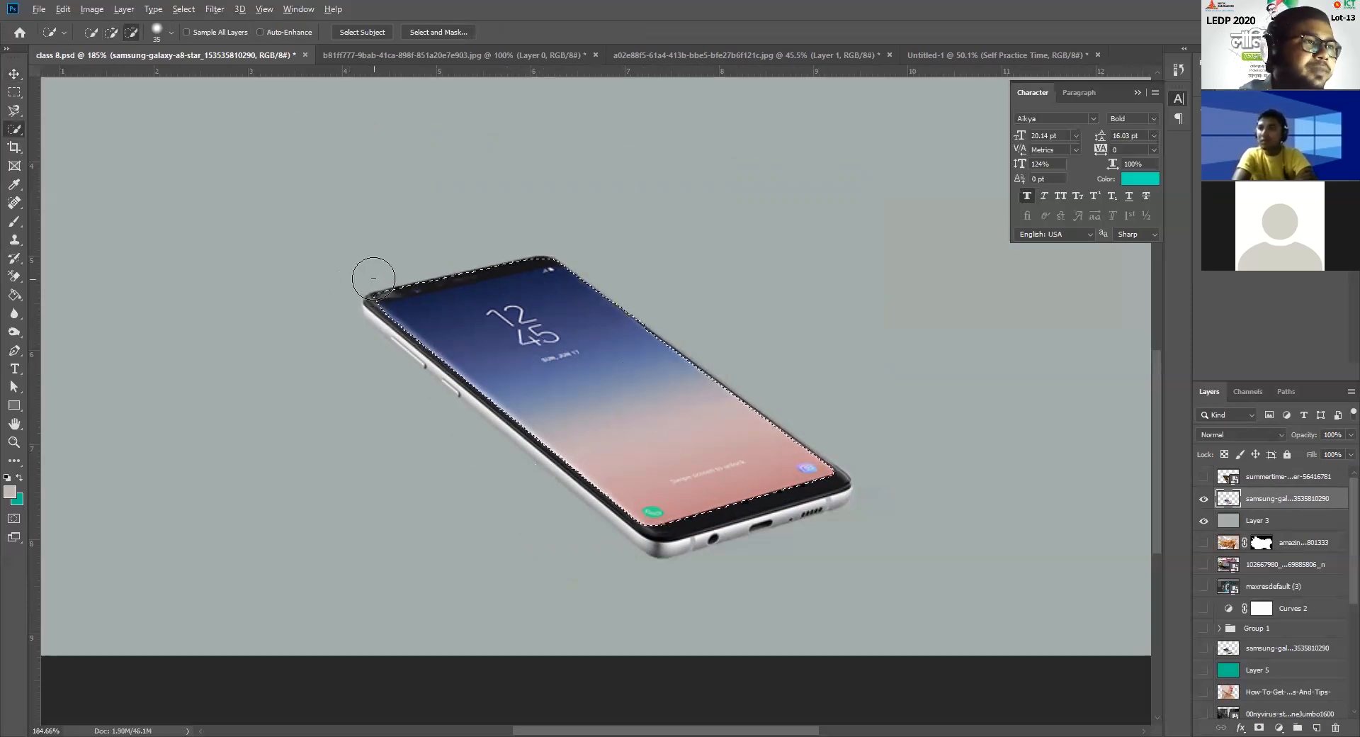
{"action": "left_click_drag", "start_coordinate": [400, 275], "coordinate": [476, 253]}
{"action": "key", "text": "alt"}
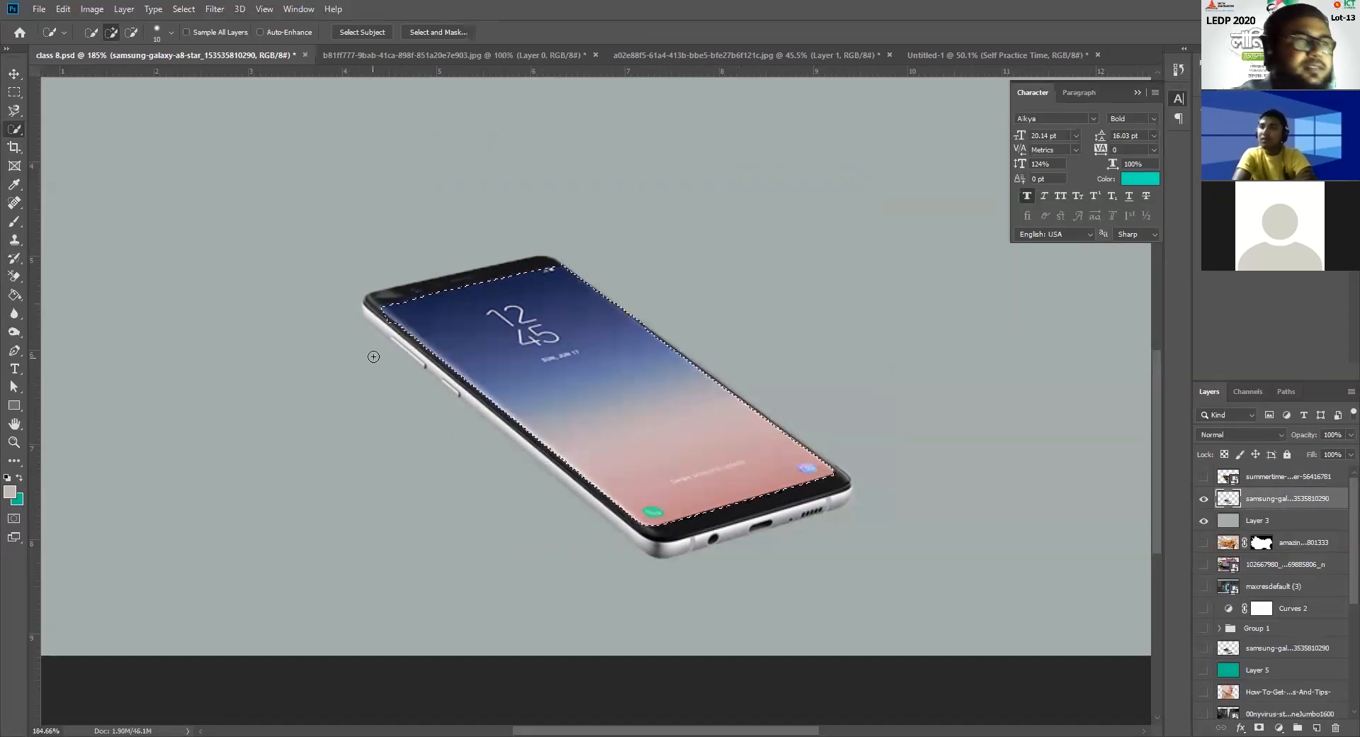
Step: Refine the display selection at the phone screen's upper-left corner
{"action": "scroll", "coordinate": [460, 354], "scroll_direction": "up", "scroll_amount": 3}
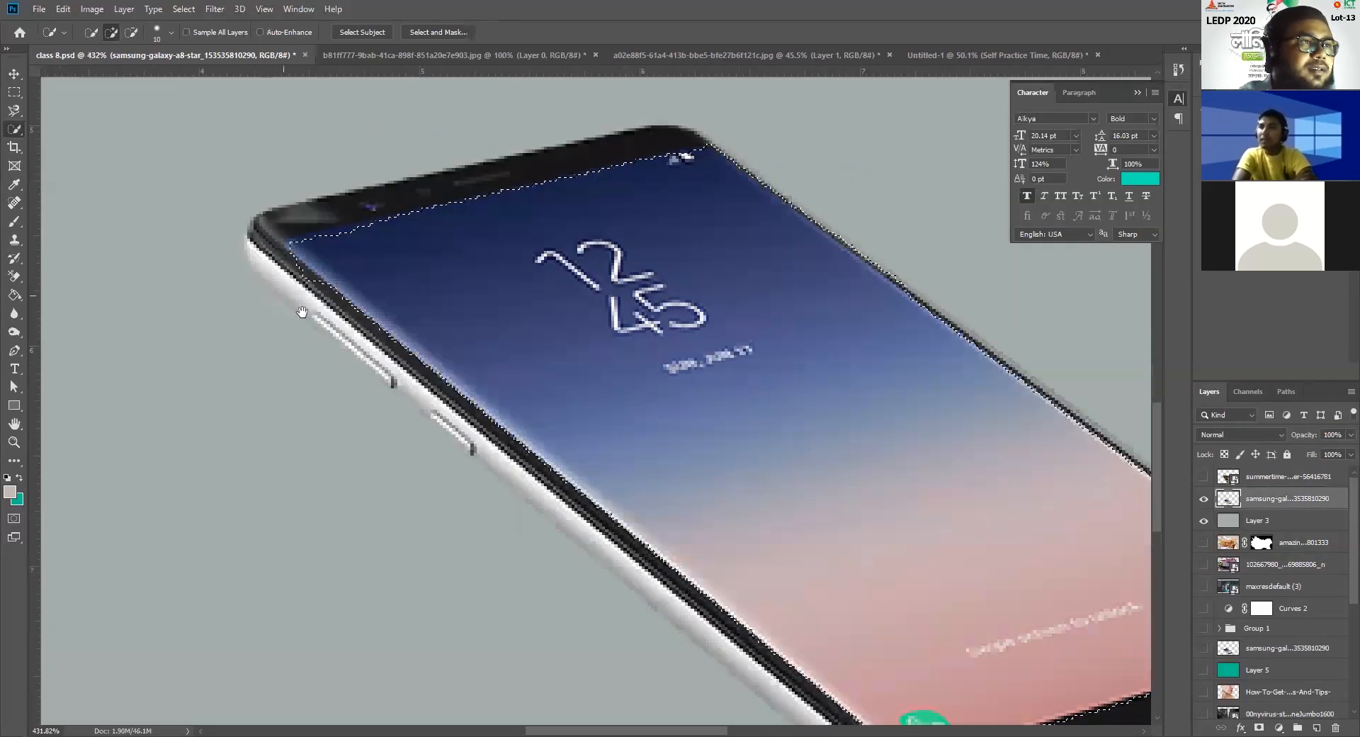
{"action": "left_click", "coordinate": [410, 430], "text": "alt"}
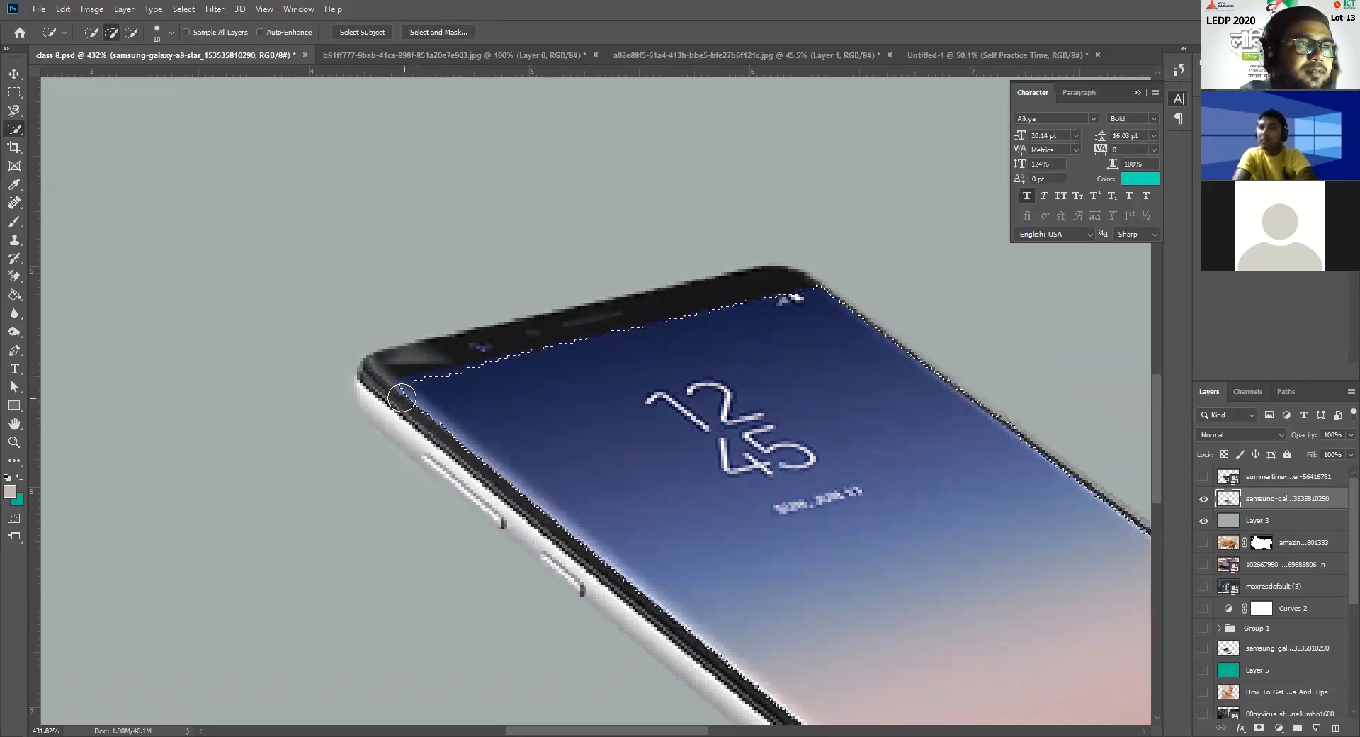
{"action": "scroll", "coordinate": [576, 434], "scroll_direction": "down", "scroll_amount": 2}
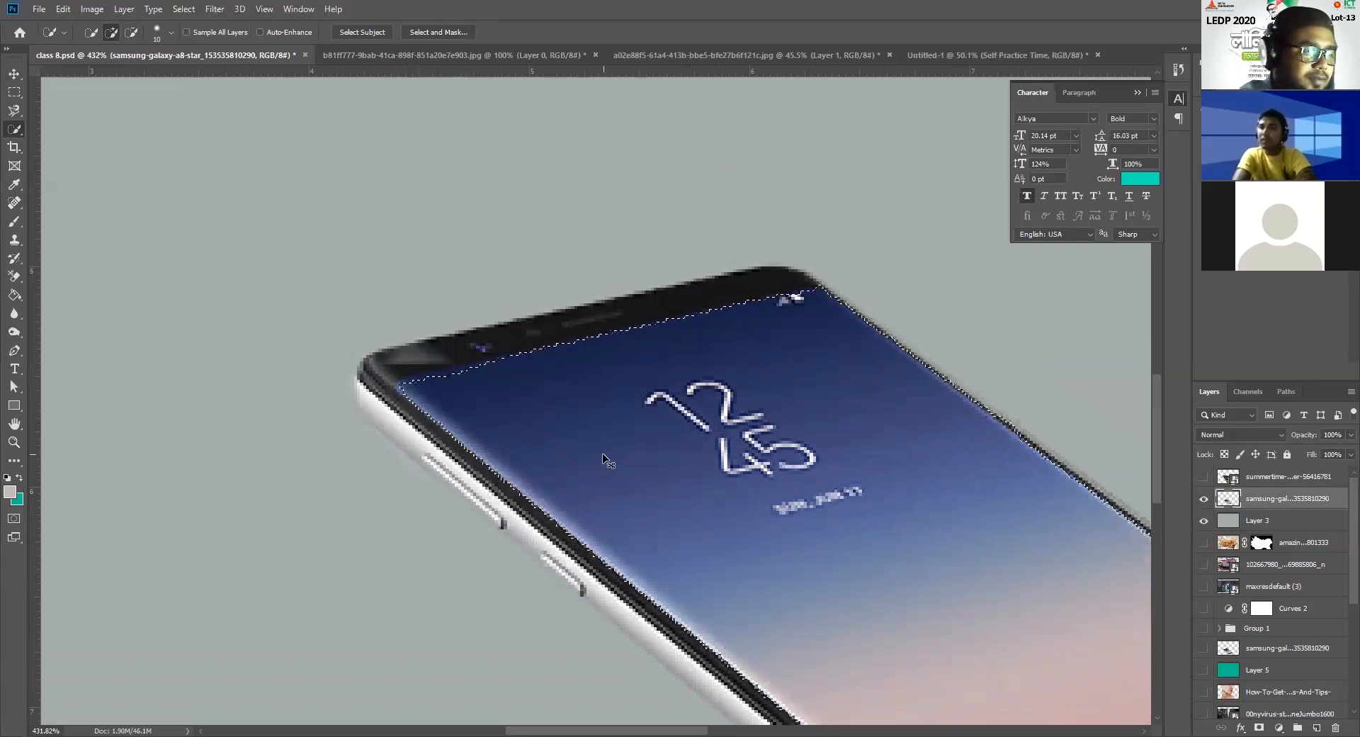
{"action": "scroll", "coordinate": [607, 461], "scroll_direction": "down", "scroll_amount": 3}
{"action": "left_click_drag", "start_coordinate": [757, 510], "coordinate": [646, 474]}
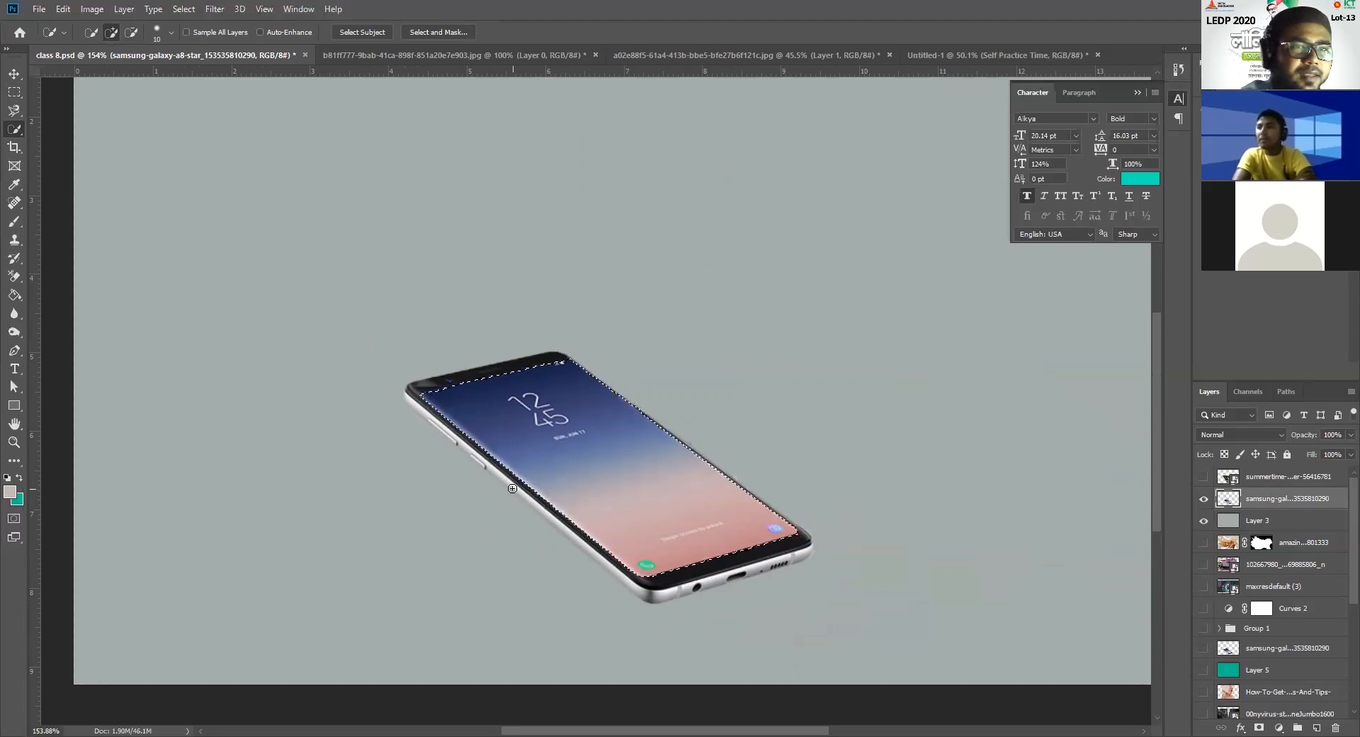
Step: Copy the selected phone display to a new layer and check it alone by briefly hiding the phone layer
{"action": "key", "text": "ctrl+j"}
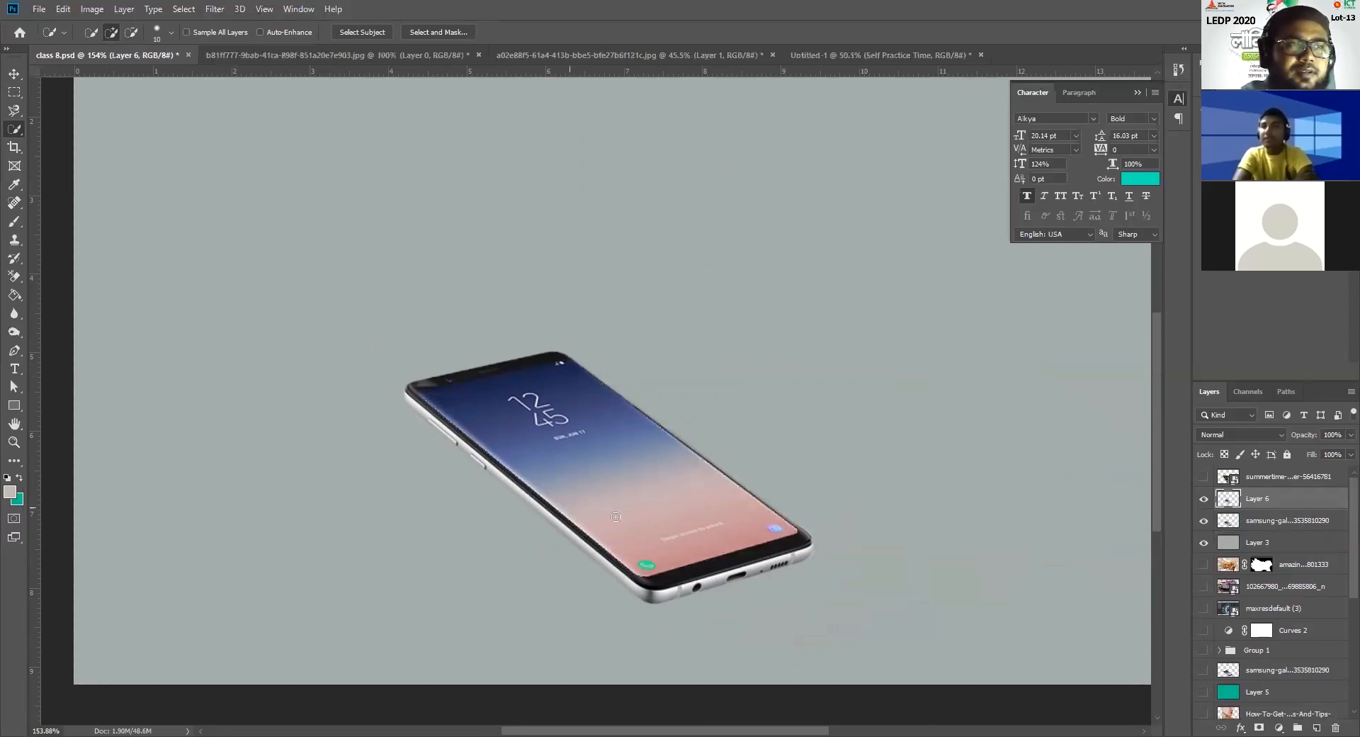
{"action": "left_click", "coordinate": [1204, 521]}
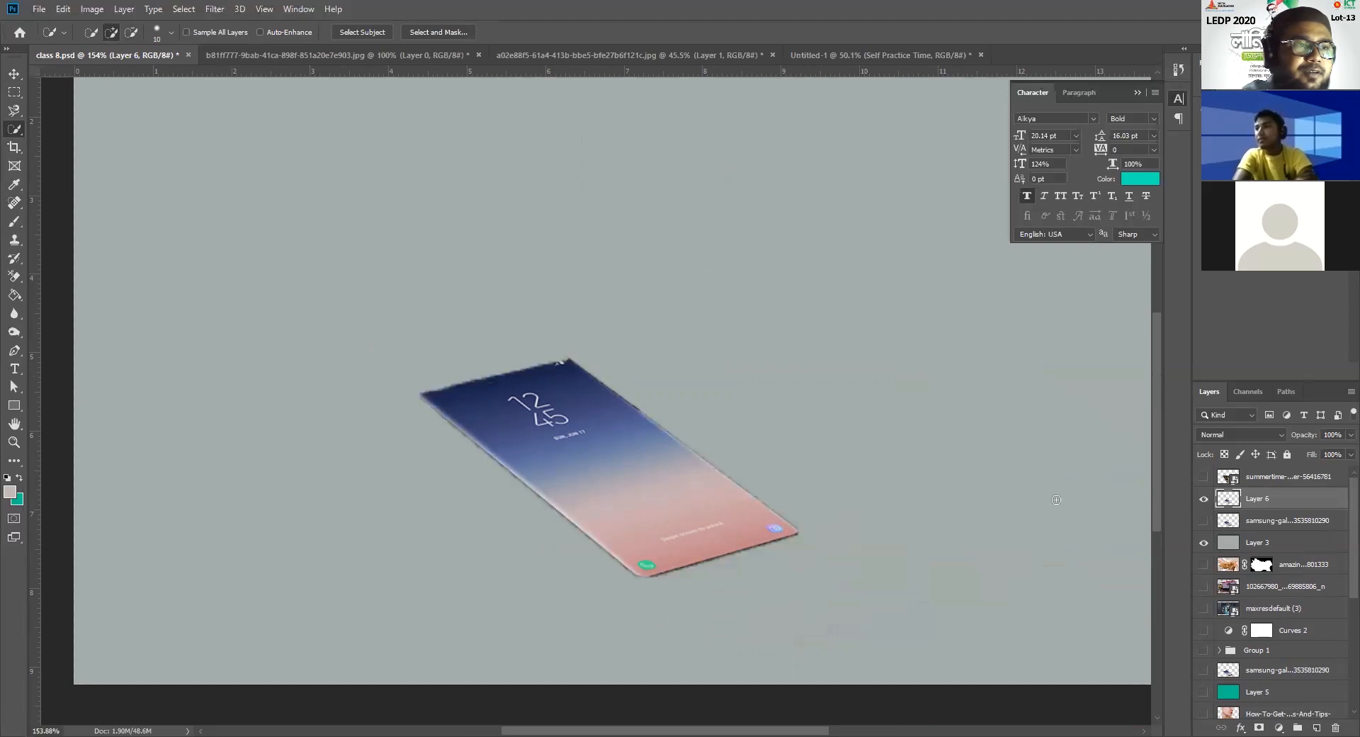
{"action": "left_click", "coordinate": [1203, 521]}
Step: Show the summertime photo layer, duplicate it, and hide the duplicate
{"action": "left_click", "coordinate": [1203, 476]}
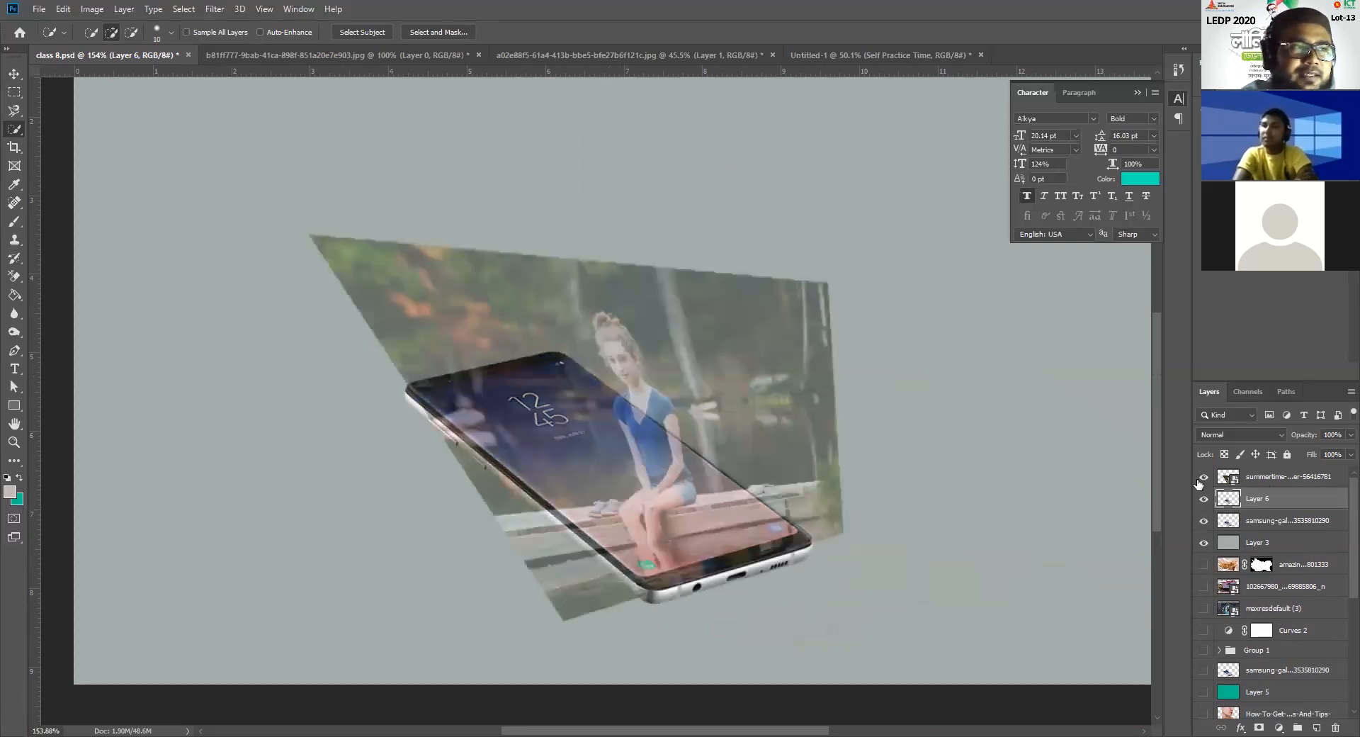
{"action": "left_click_drag", "start_coordinate": [1292, 484], "coordinate": [1316, 728]}
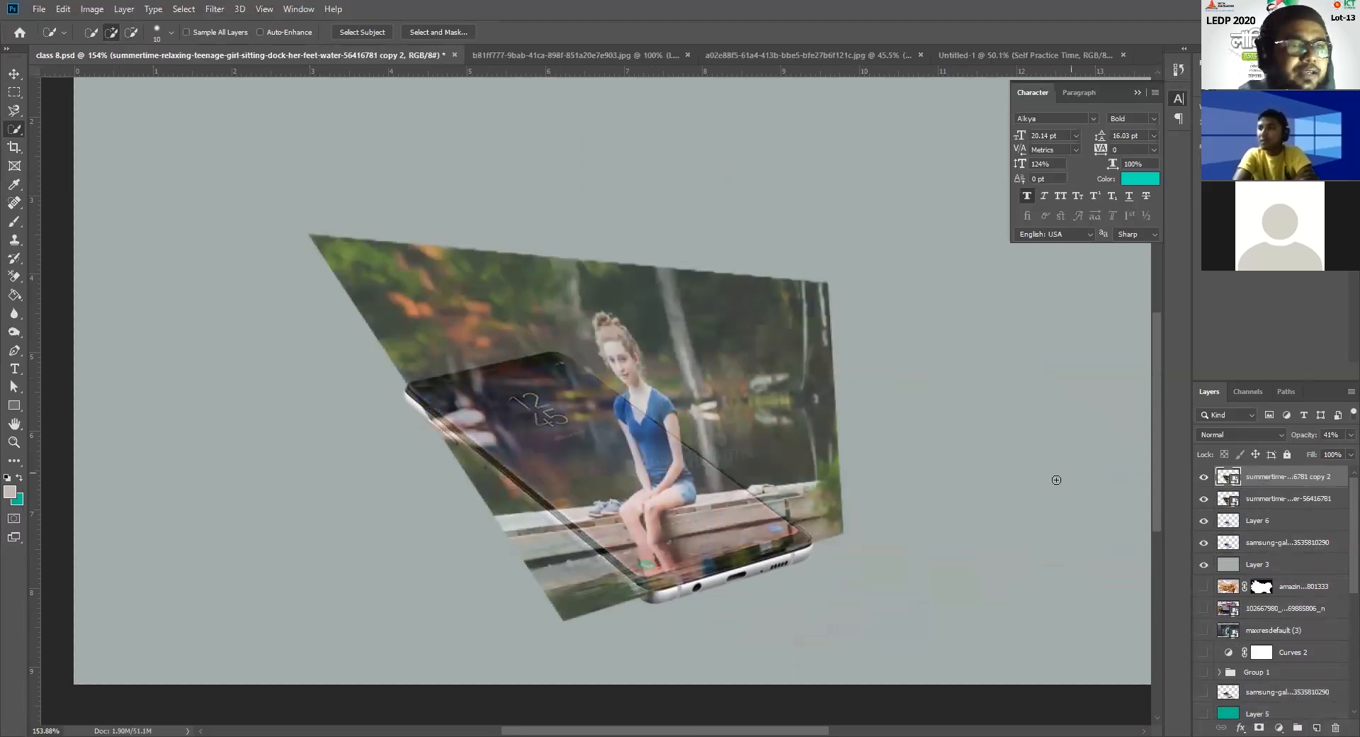
{"action": "left_click", "coordinate": [1204, 478]}
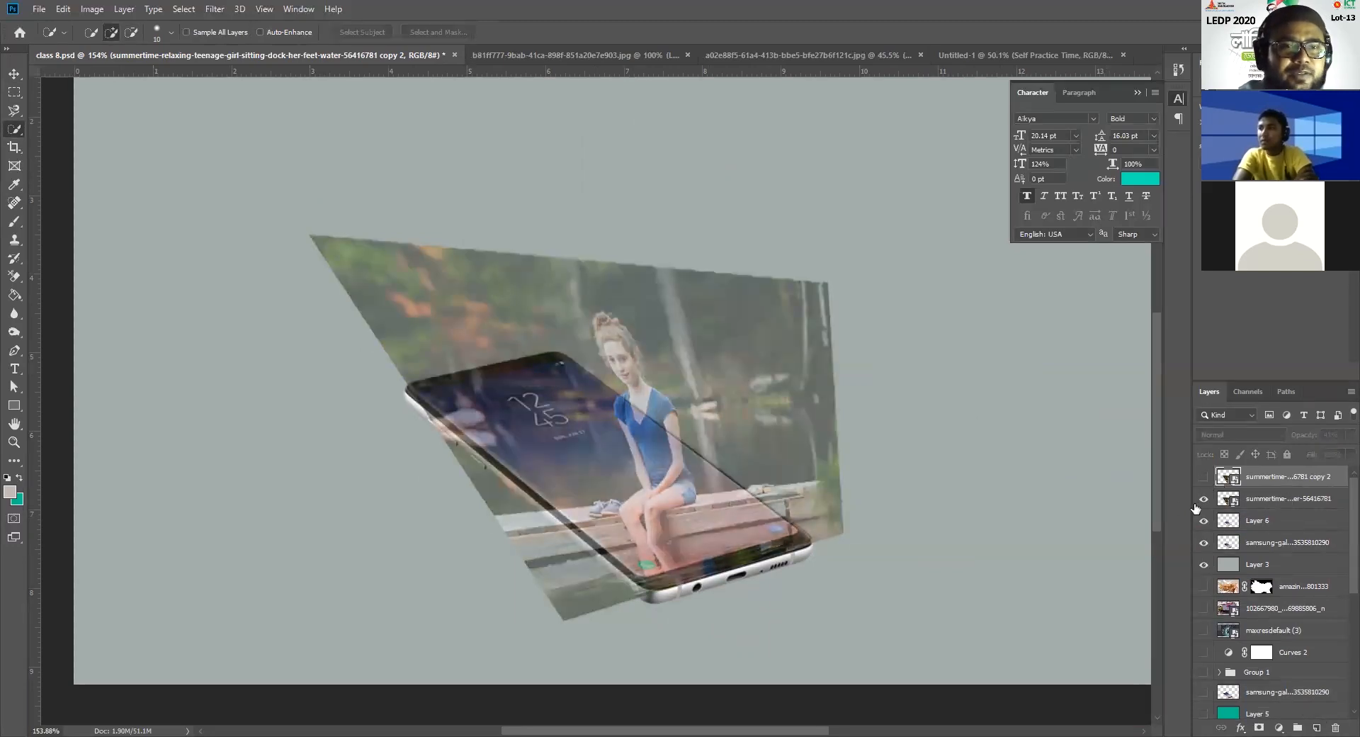
Step: Clip the original summertime photo to the copied display layer with a clipping mask, and show the duplicate photo above it
{"action": "left_click", "coordinate": [1267, 500]}
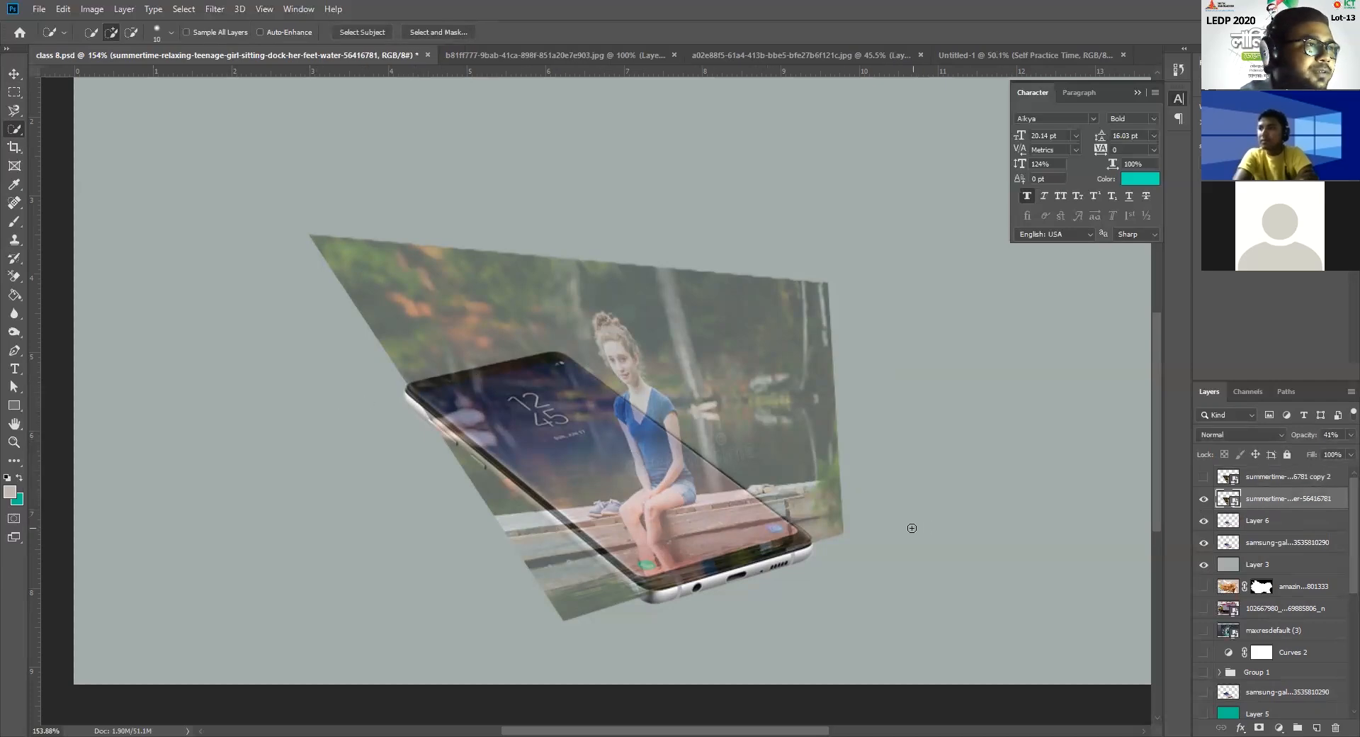
{"action": "right_click", "coordinate": [1264, 501]}
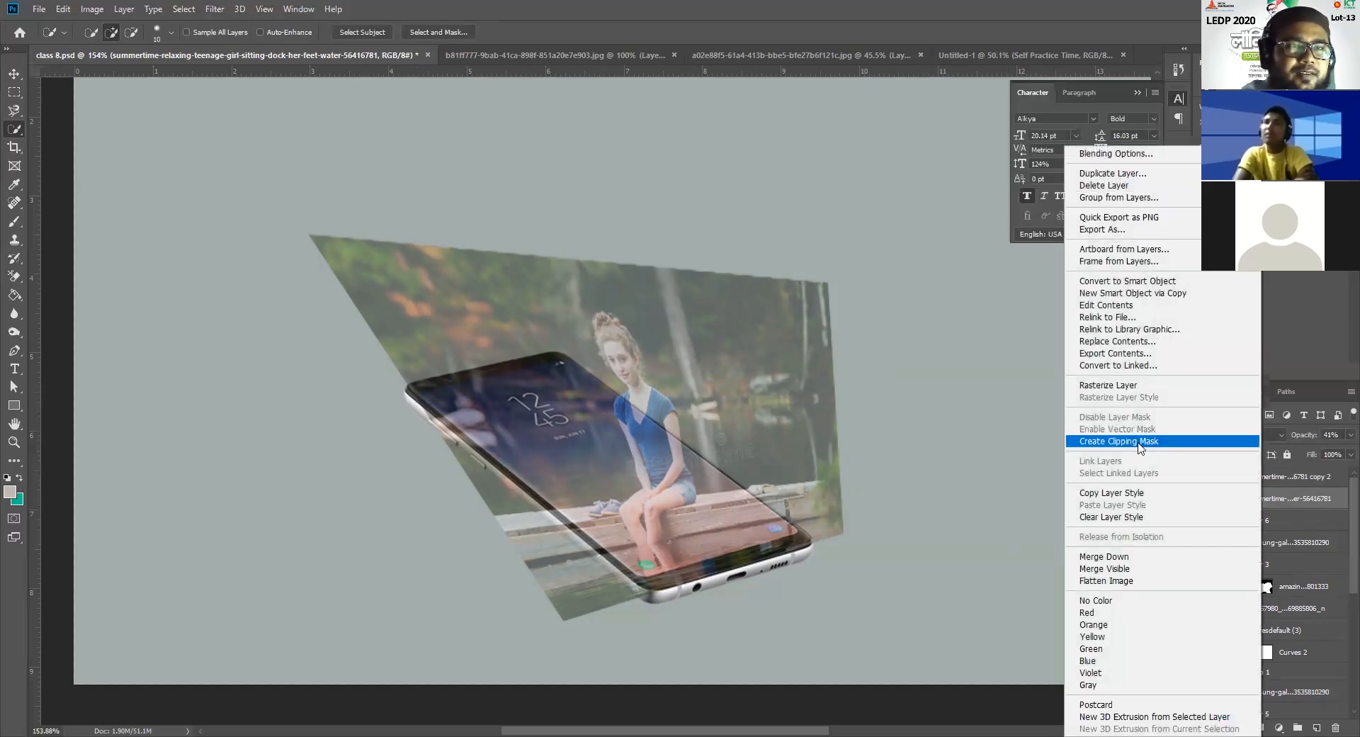
{"action": "left_click", "coordinate": [1138, 441]}
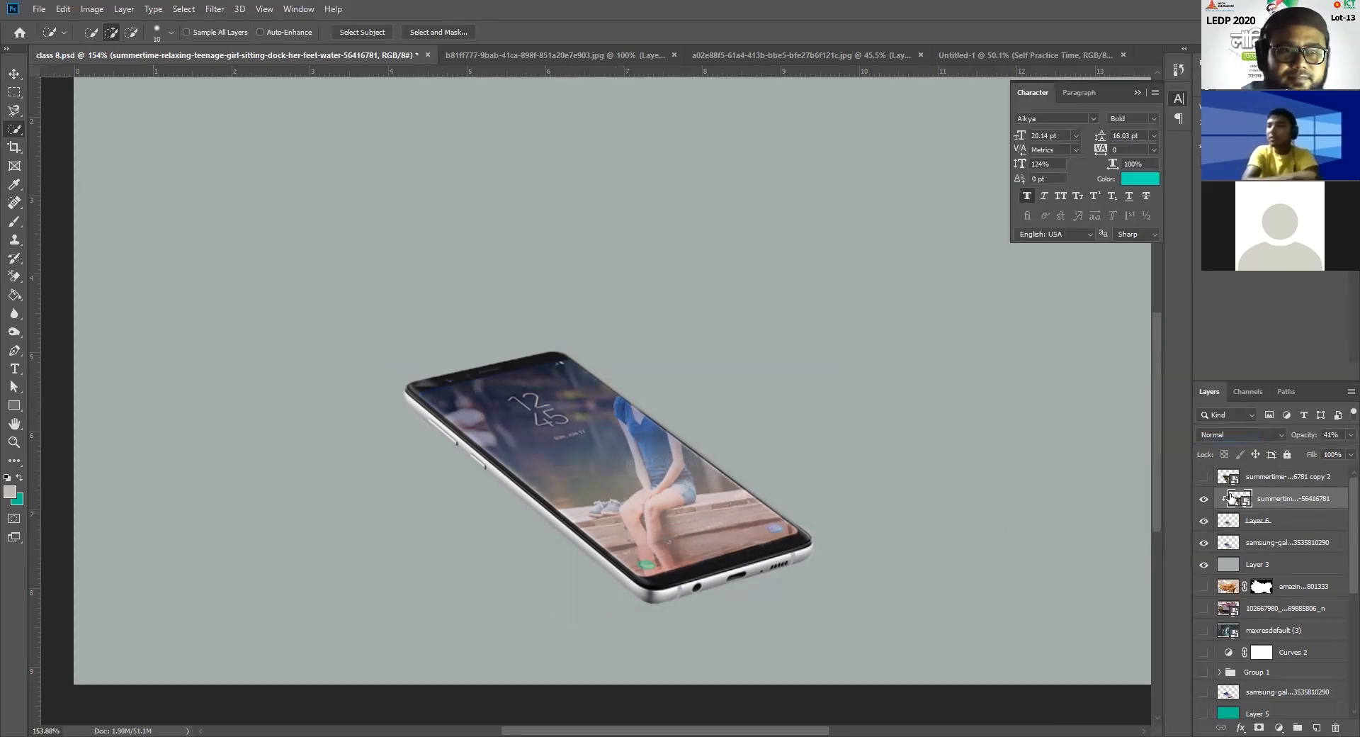
{"action": "left_click", "coordinate": [1204, 476]}
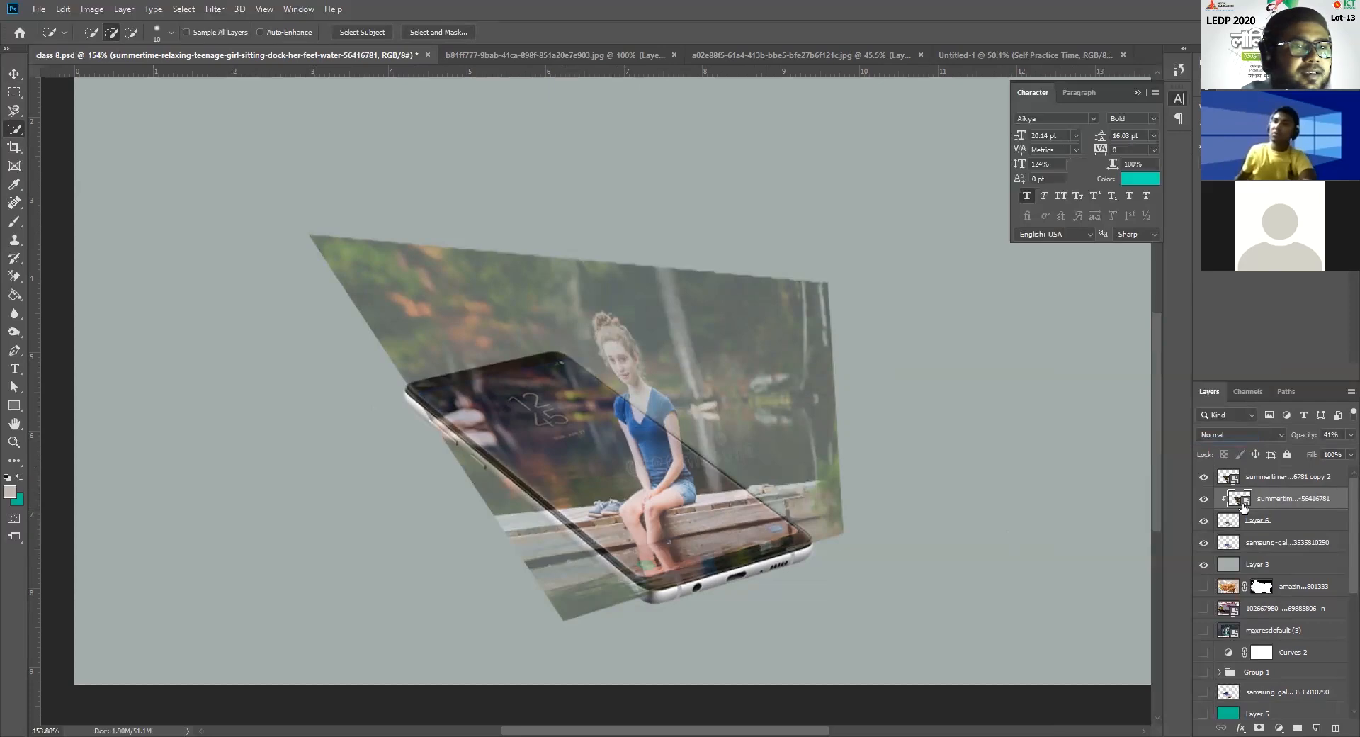
{"action": "left_click", "coordinate": [1203, 476]}
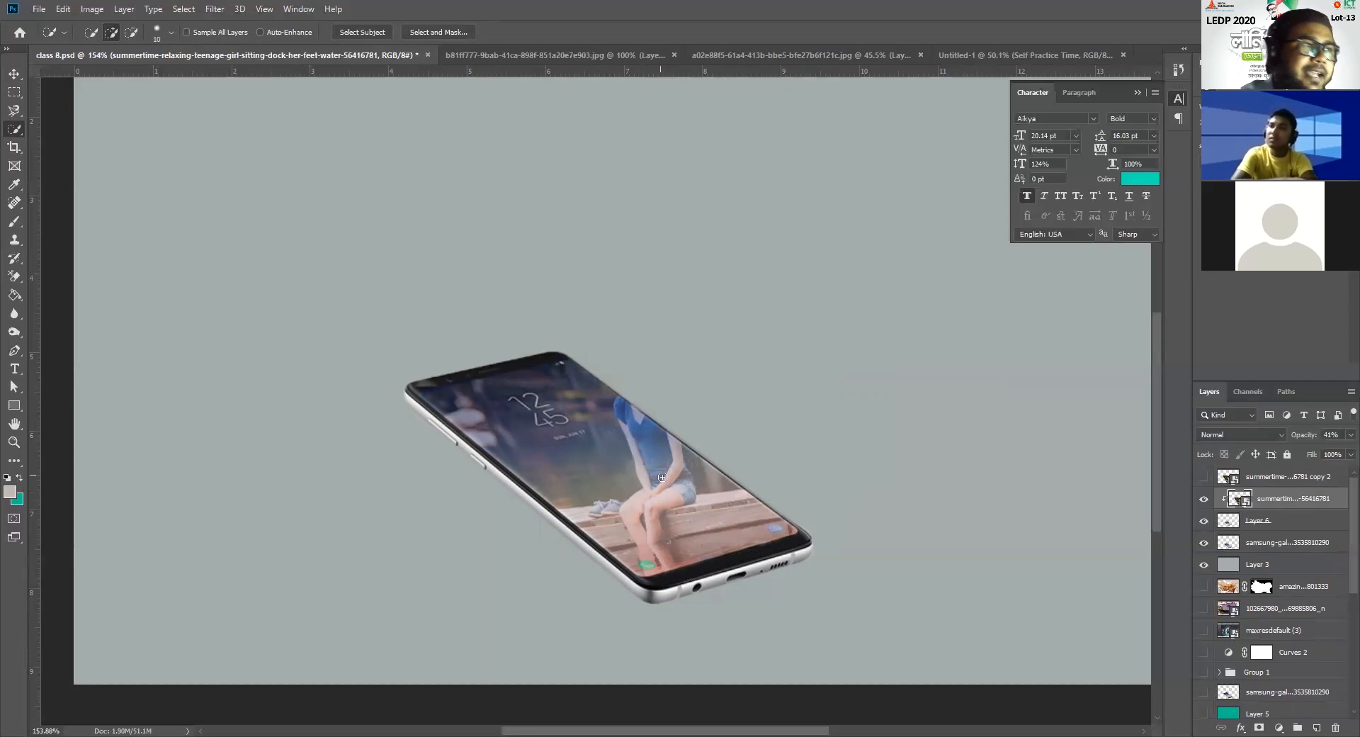
{"action": "left_click", "coordinate": [1206, 477]}
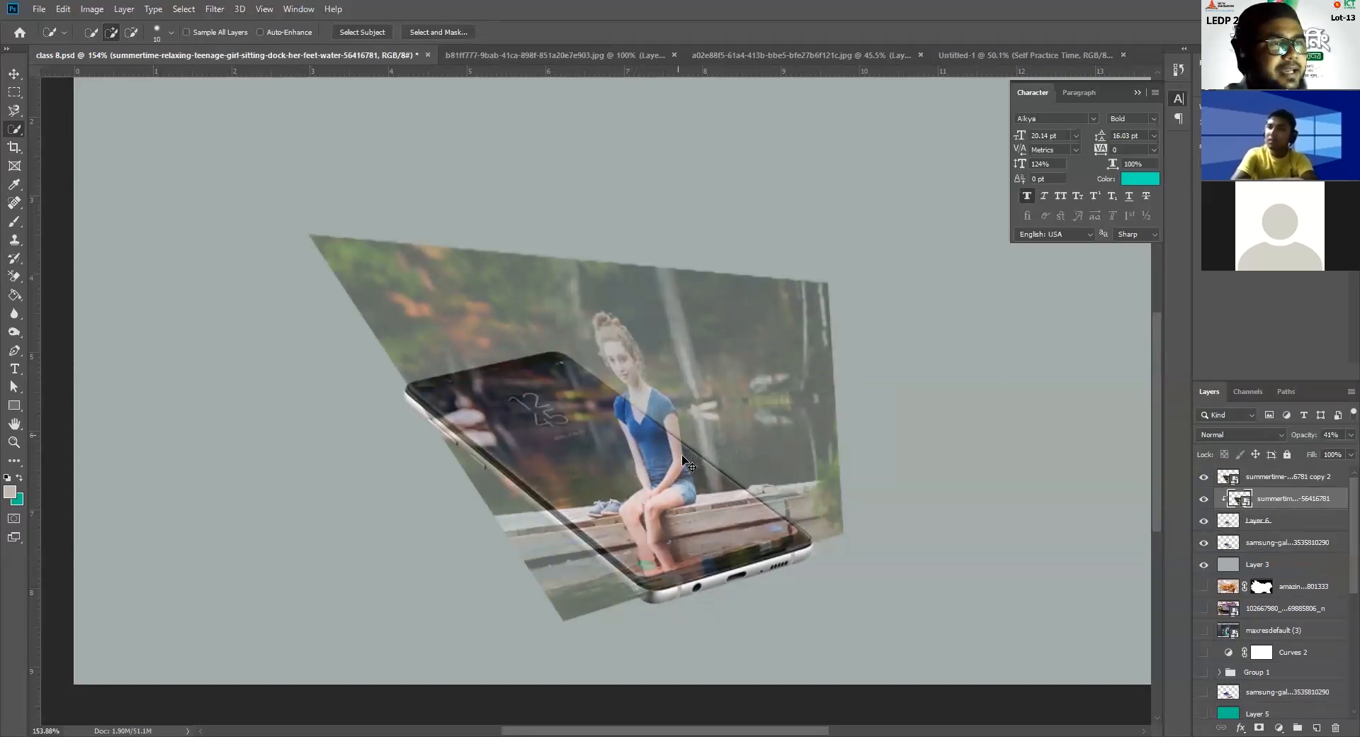
Step: Try to select the girl on the duplicate summertime photo layer with Quick Selection, and discard the selection
{"action": "scroll", "coordinate": [624, 418], "scroll_direction": "up", "scroll_amount": 5}
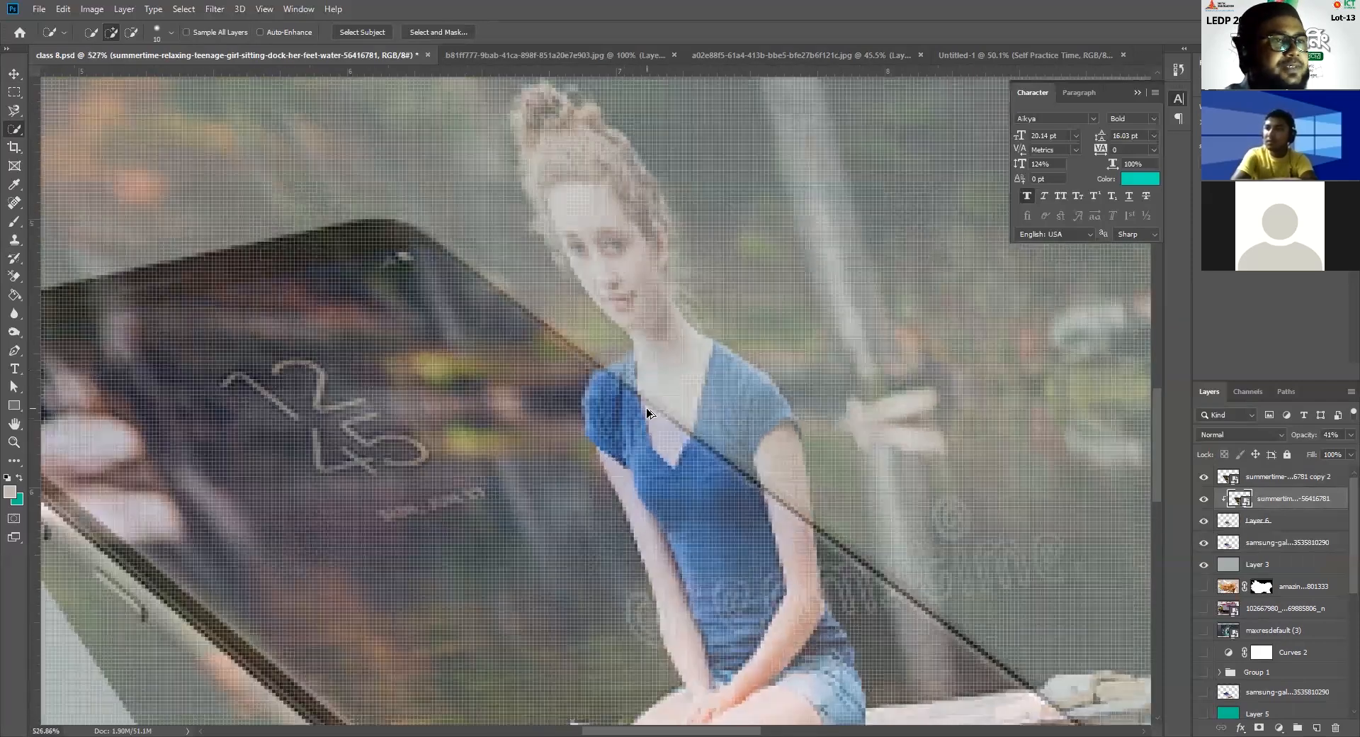
{"action": "scroll", "coordinate": [647, 384], "scroll_direction": "down", "scroll_amount": 1}
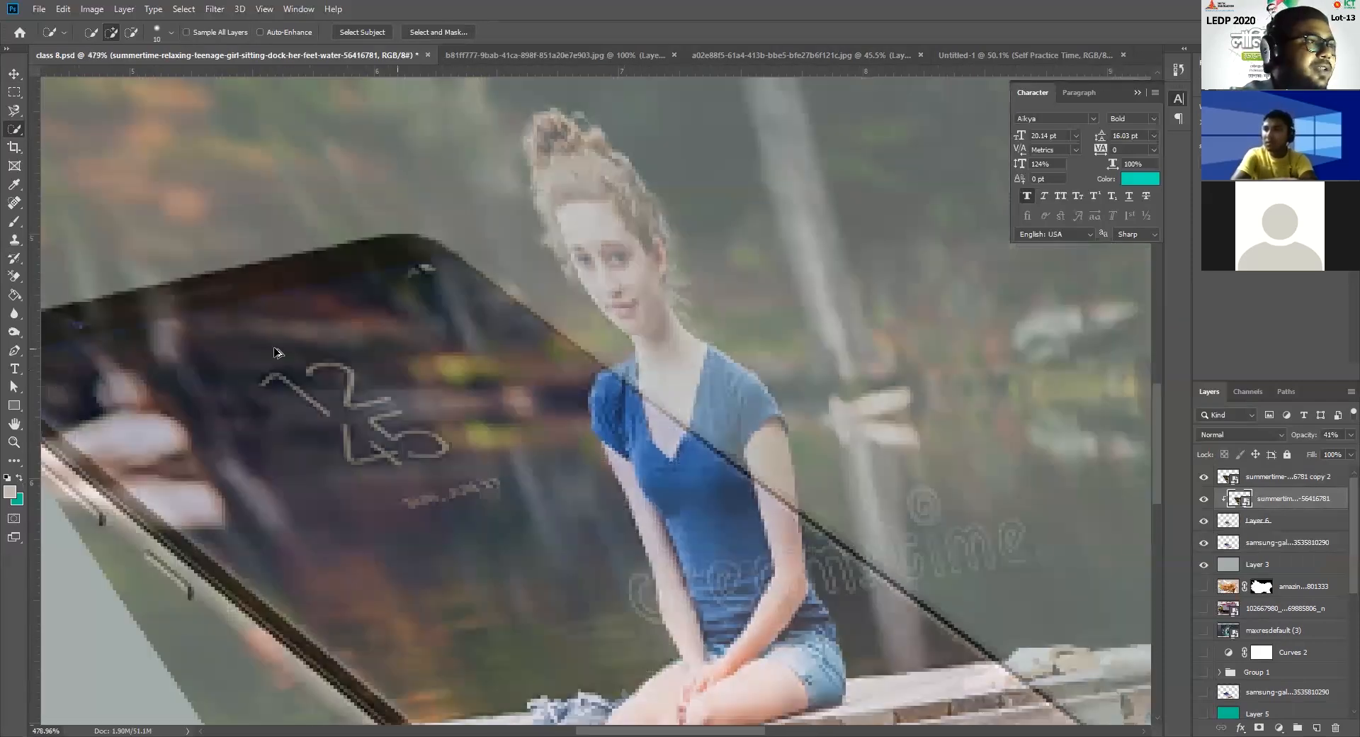
{"action": "left_click", "coordinate": [15, 350]}
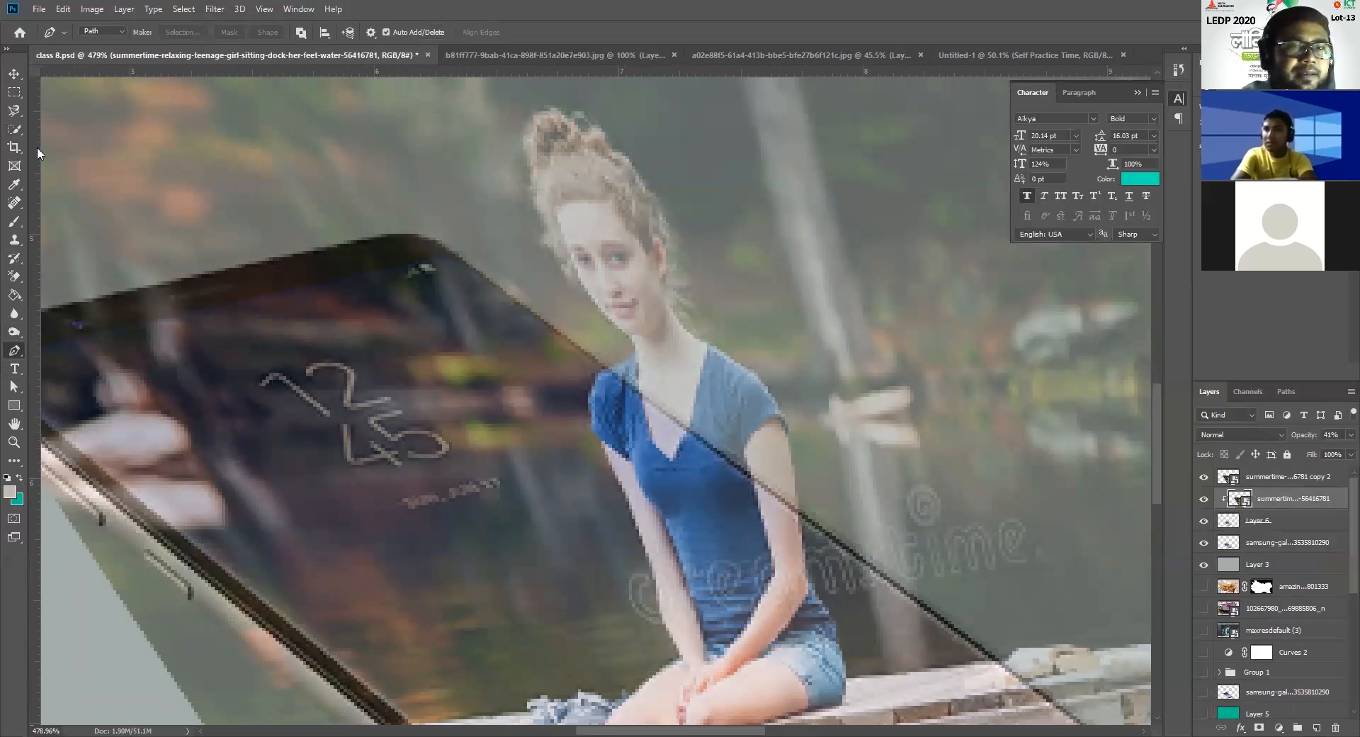
{"action": "key", "text": "w"}
{"action": "left_click", "coordinate": [1266, 478]}
{"action": "mouse_move", "coordinate": [699, 413]}
{"action": "left_mouse_down"}
{"action": "mouse_move", "coordinate": [599, 197]}
{"action": "mouse_move", "coordinate": [558, 140]}
{"action": "left_mouse_up"}
{"action": "mouse_move", "coordinate": [738, 365]}
{"action": "left_mouse_down"}
{"action": "mouse_move", "coordinate": [760, 415]}
{"action": "mouse_move", "coordinate": [798, 531]}
{"action": "left_mouse_up"}
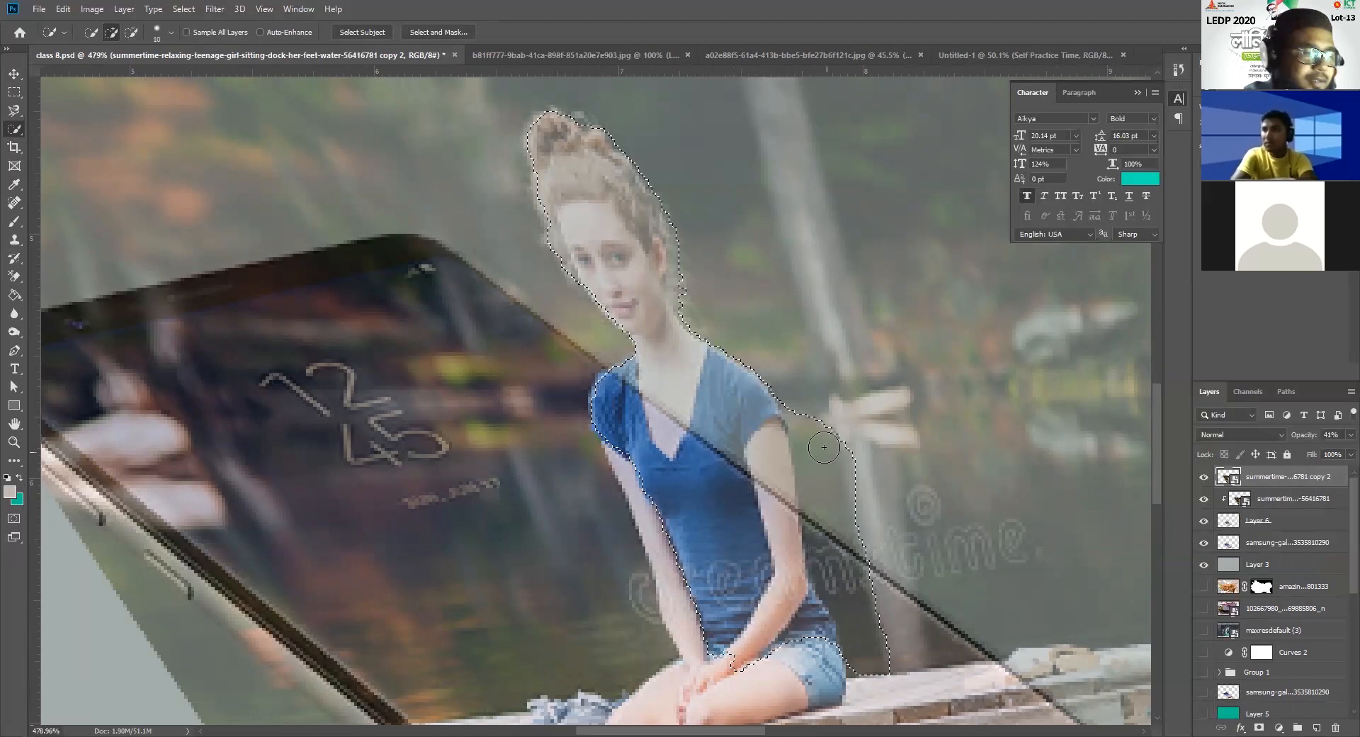
{"action": "key", "text": "alt"}
{"action": "mouse_move", "coordinate": [806, 404]}
{"action": "left_mouse_down"}
{"action": "mouse_move", "coordinate": [870, 672]}
{"action": "mouse_move", "coordinate": [776, 650]}
{"action": "mouse_move", "coordinate": [692, 600]}
{"action": "mouse_move", "coordinate": [689, 581]}
{"action": "mouse_move", "coordinate": [781, 546]}
{"action": "mouse_move", "coordinate": [798, 510]}
{"action": "mouse_move", "coordinate": [759, 506]}
{"action": "left_mouse_up"}
{"action": "key", "text": "ctrl+d"}
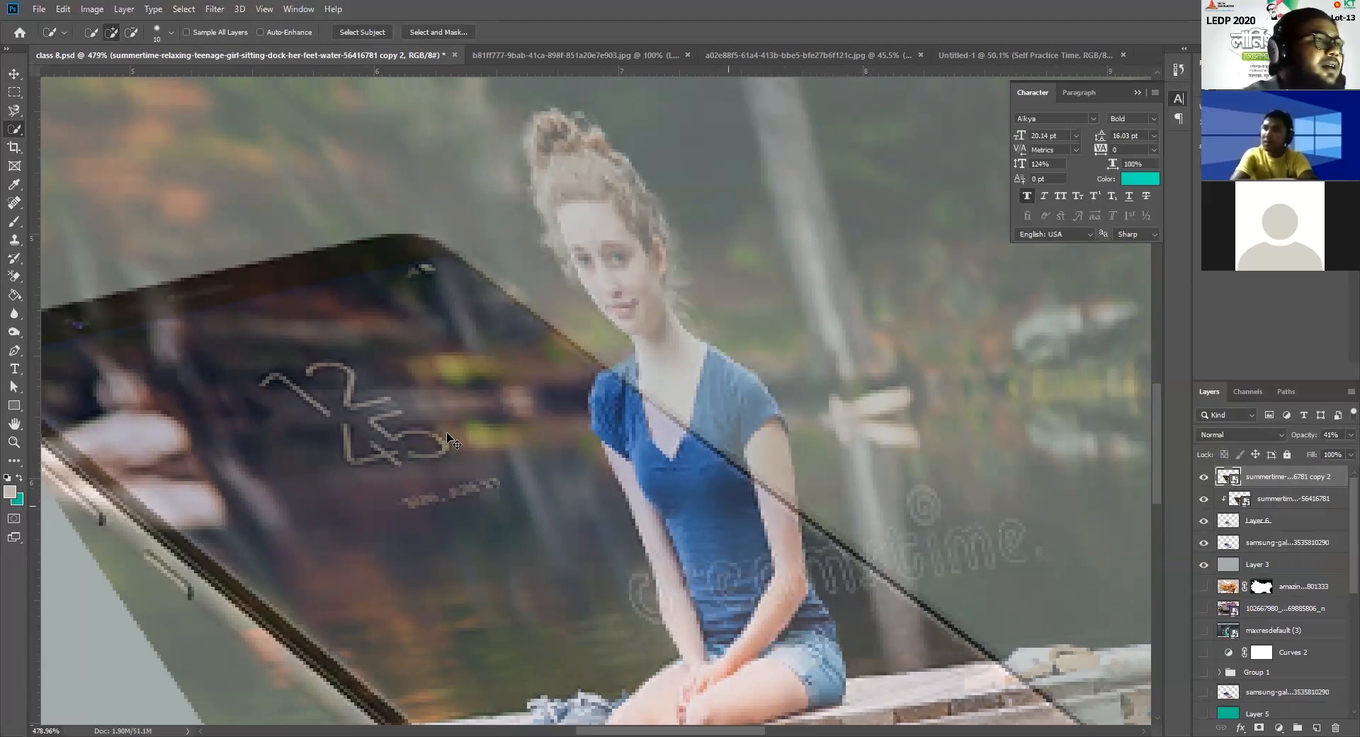
Step: Start a Pen tool path at the girl's shoulder on the duplicate photo layer and set the layer's opacity to 72%
{"action": "left_click", "coordinate": [17, 352]}
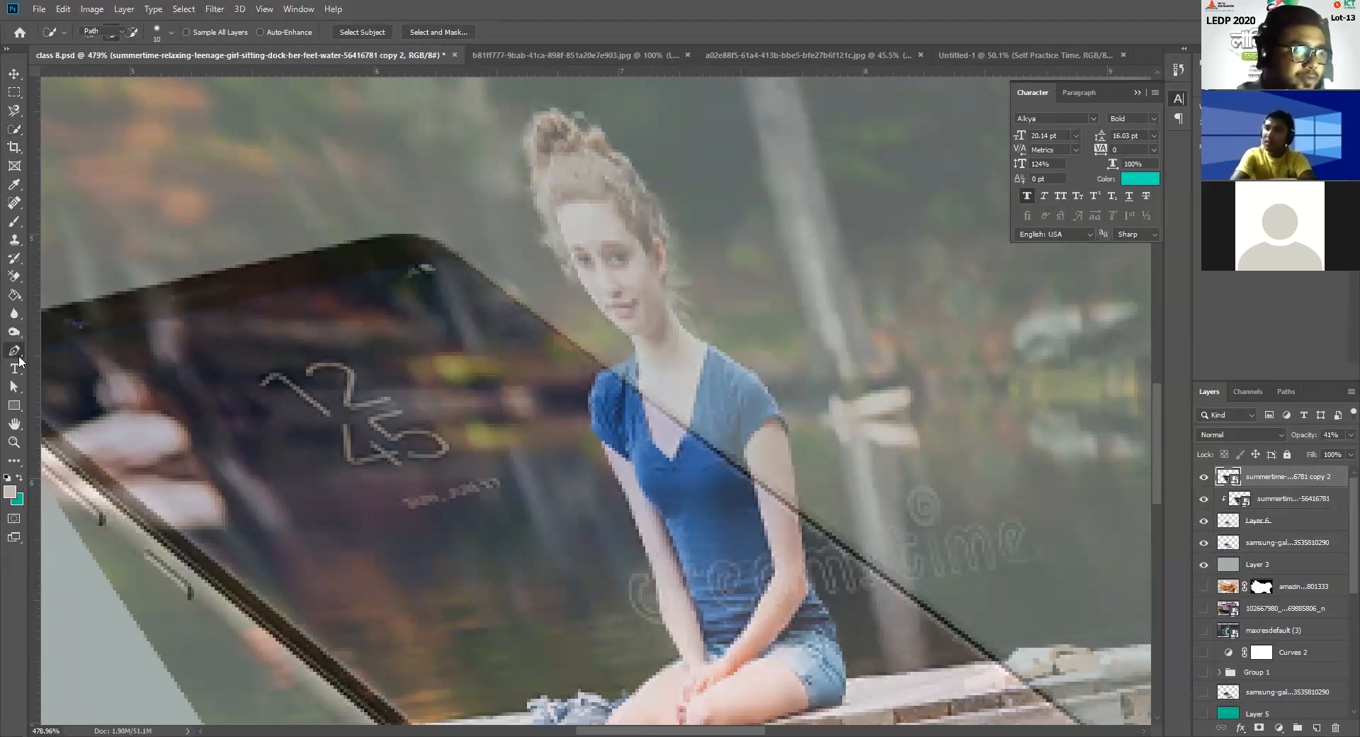
{"action": "scroll", "coordinate": [616, 410], "scroll_direction": "up", "scroll_amount": 2}
{"action": "scroll", "coordinate": [570, 362], "scroll_direction": "up", "scroll_amount": 2}
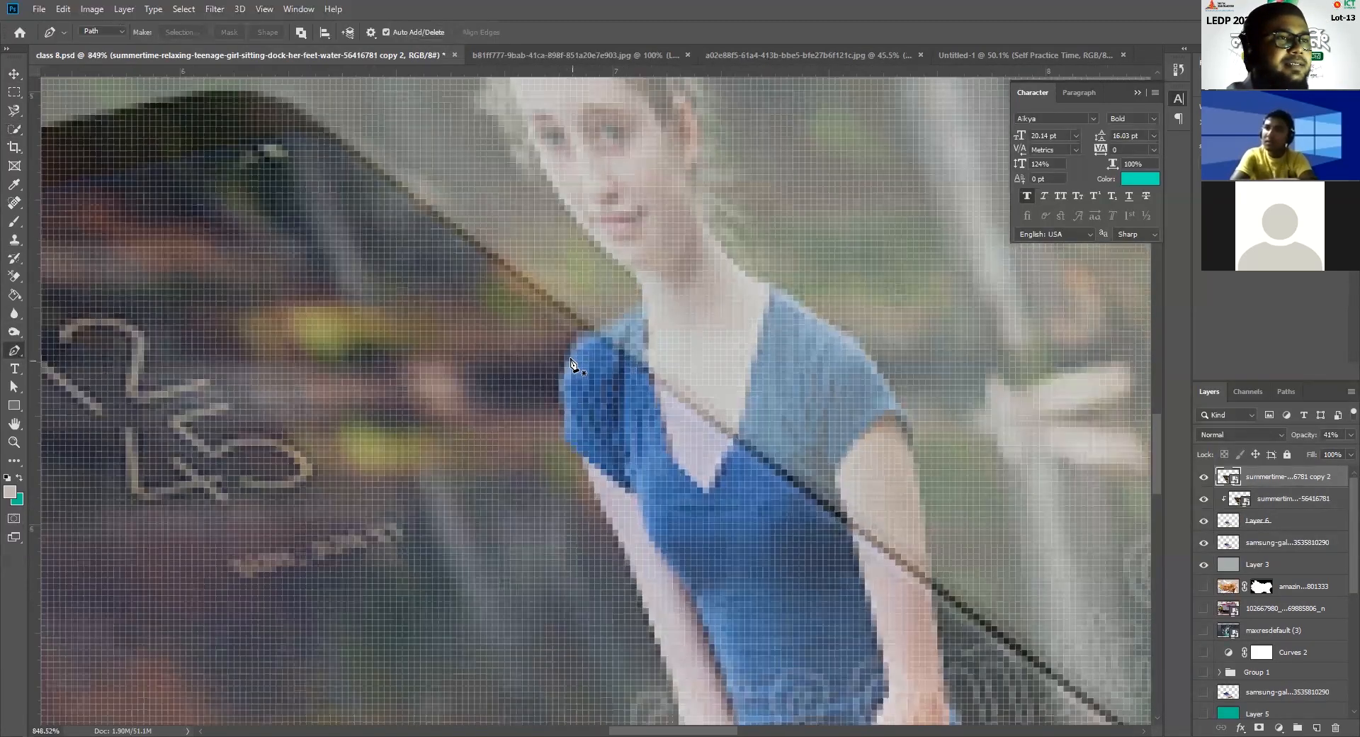
{"action": "left_click", "coordinate": [565, 355]}
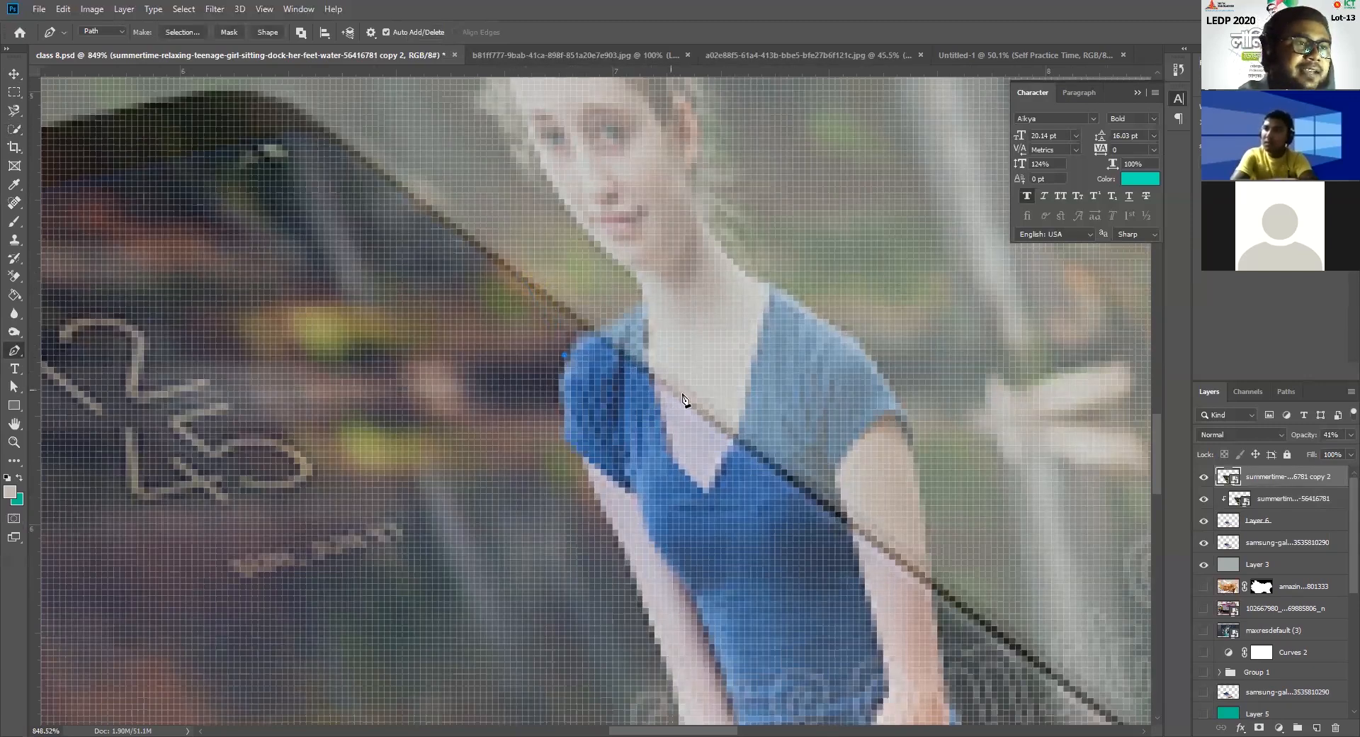
{"action": "left_click", "coordinate": [735, 447]}
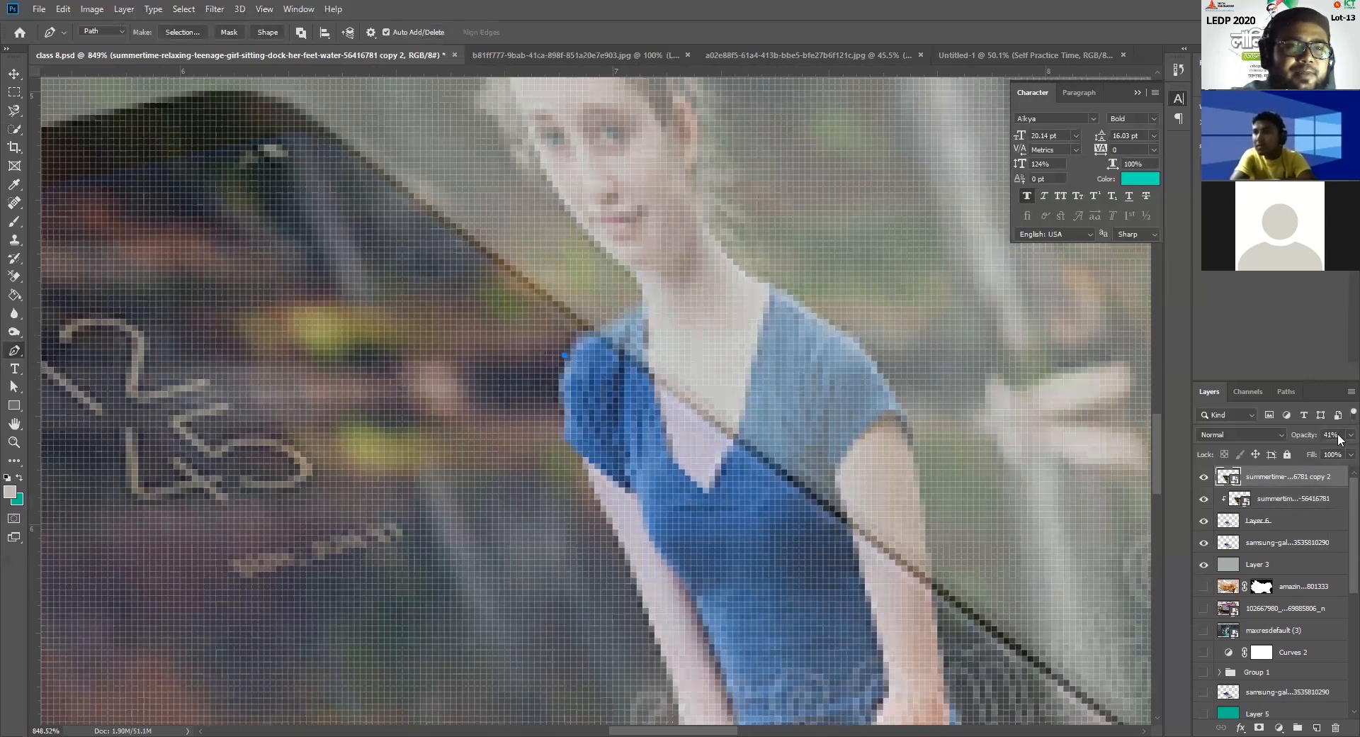
{"action": "left_click_drag", "start_coordinate": [1318, 449], "coordinate": [1349, 450]}
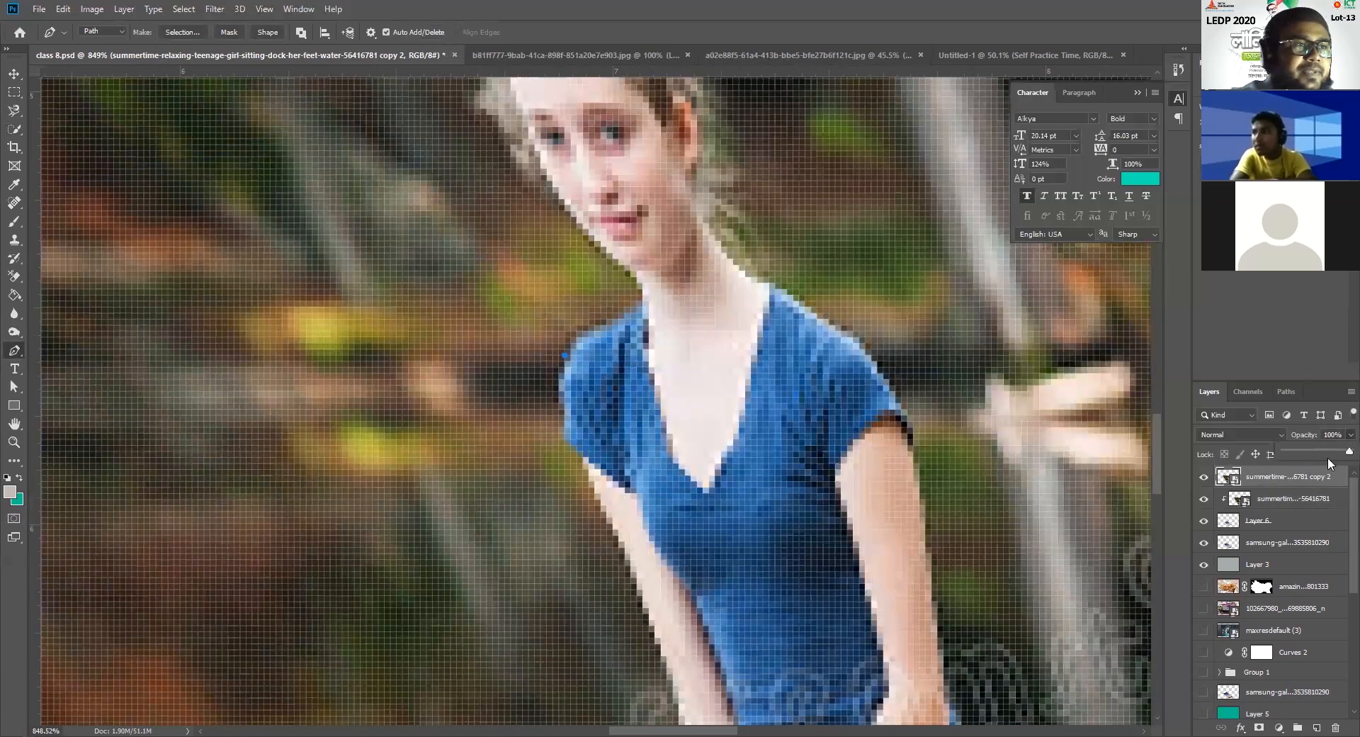
{"action": "mouse_move", "coordinate": [1341, 455]}
{"action": "left_mouse_down"}
{"action": "mouse_move", "coordinate": [1305, 452]}
{"action": "mouse_move", "coordinate": [1335, 456]}
{"action": "left_mouse_up"}
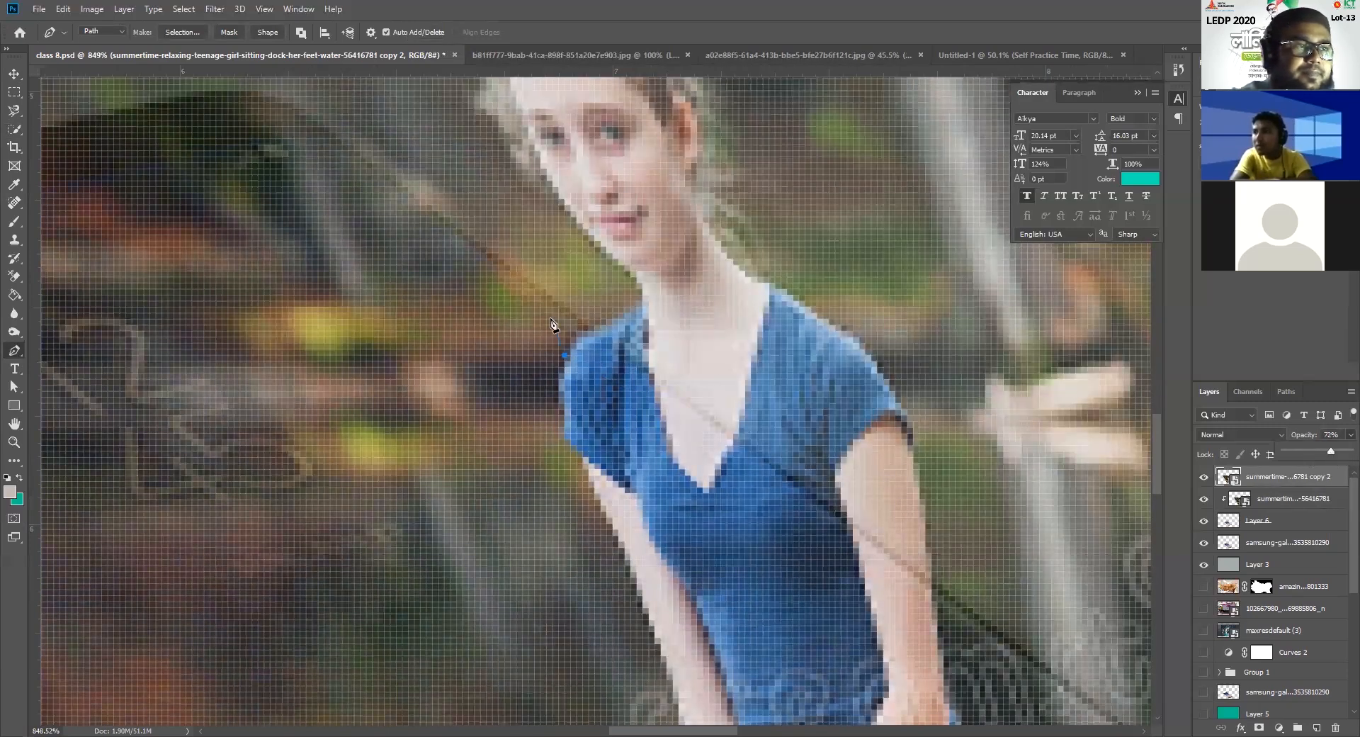
Step: Trace the Pen path along the girl's shoulder, neck and jaw up to her cheek
{"action": "left_click", "coordinate": [583, 331]}
{"action": "left_click", "coordinate": [619, 319]}
{"action": "left_click", "coordinate": [638, 301]}
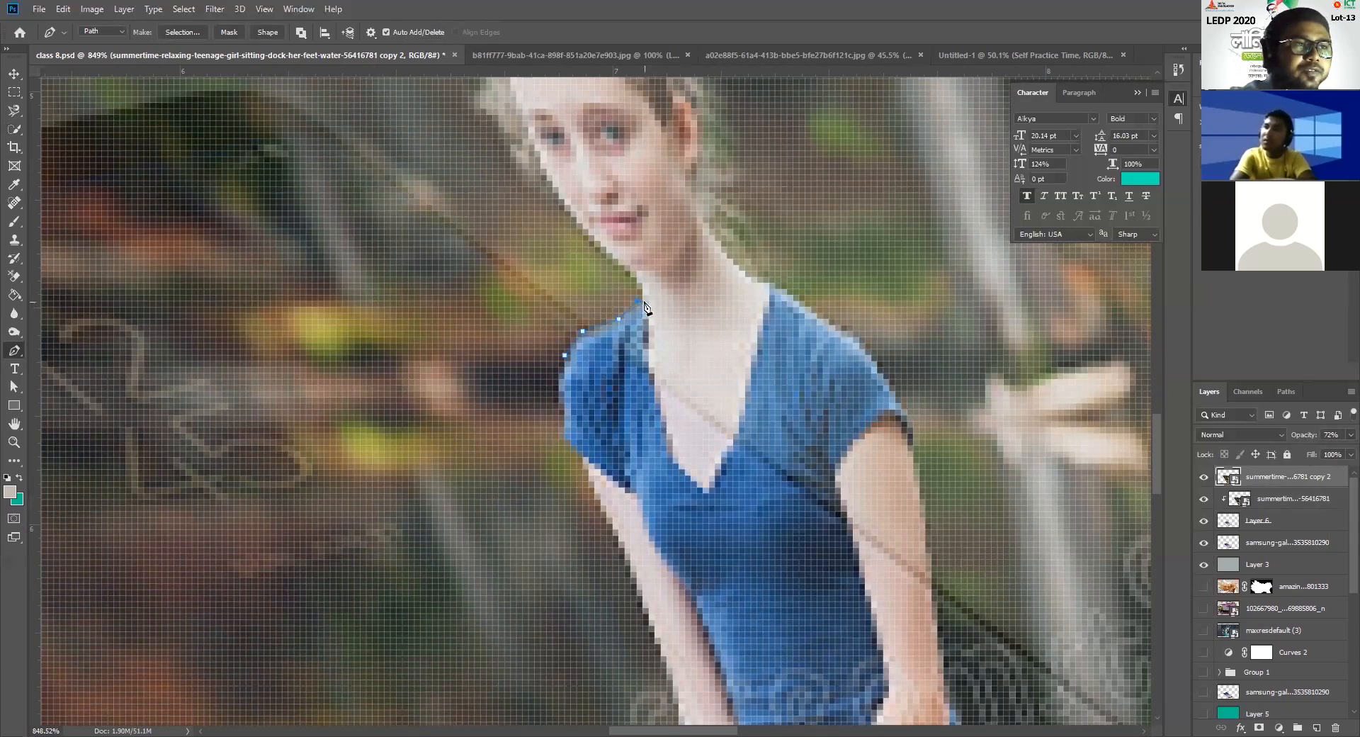
{"action": "left_click", "coordinate": [642, 283]}
{"action": "left_click", "coordinate": [600, 246]}
{"action": "left_click", "coordinate": [542, 174]}
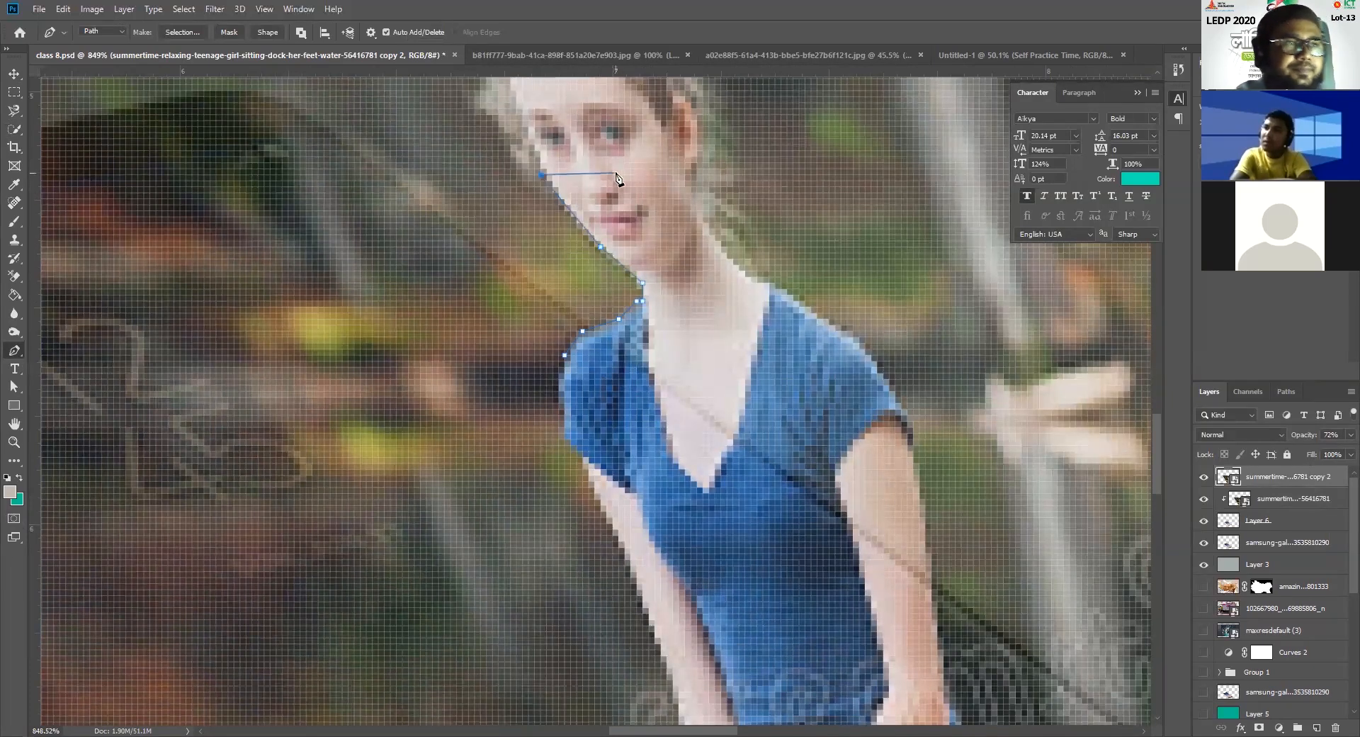
Step: Continue the path up the side of the face, around the hair bun, and down the back of the head to the neck
{"action": "left_click_drag", "start_coordinate": [607, 170], "coordinate": [753, 479]}
{"action": "left_click", "coordinate": [658, 452]}
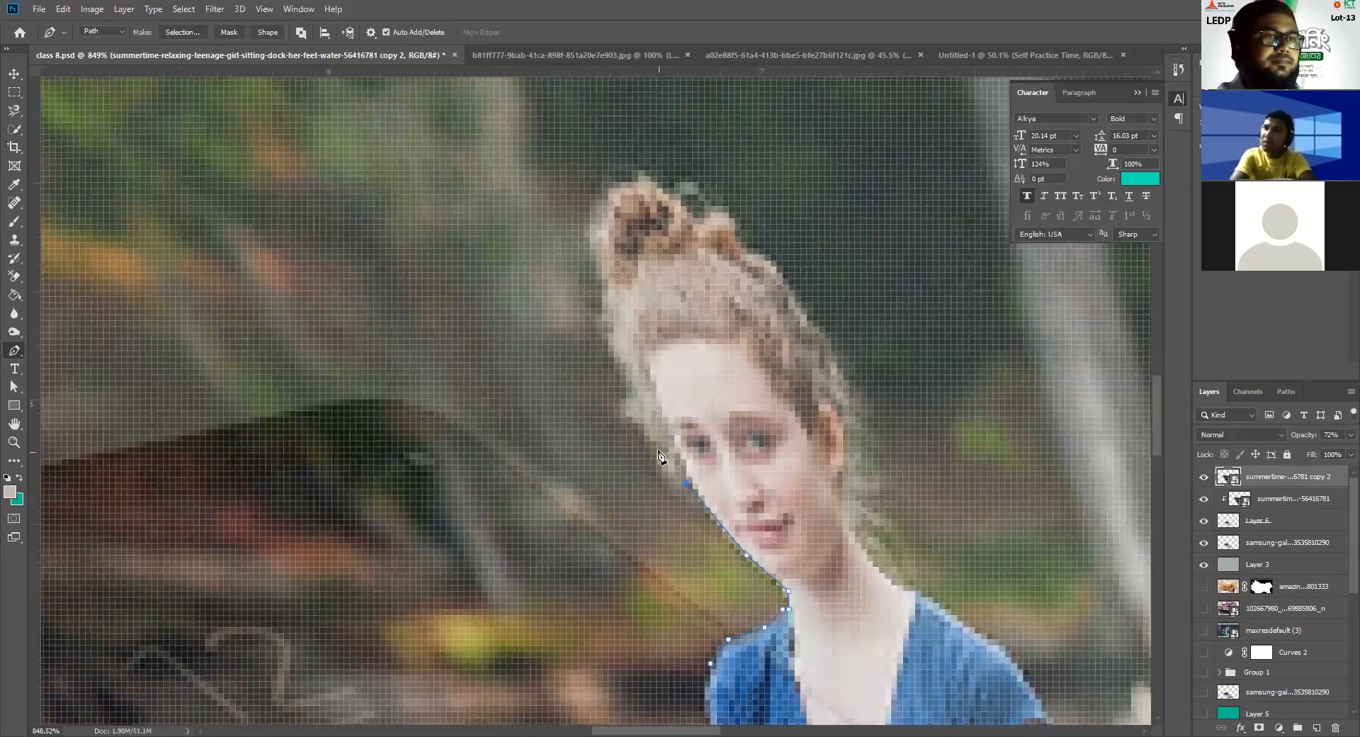
{"action": "left_click", "coordinate": [632, 416]}
{"action": "left_click", "coordinate": [621, 404]}
{"action": "left_click", "coordinate": [614, 356]}
{"action": "left_click", "coordinate": [603, 314]}
{"action": "left_click", "coordinate": [610, 286]}
{"action": "left_click", "coordinate": [602, 219]}
{"action": "left_click", "coordinate": [615, 182]}
{"action": "left_click", "coordinate": [654, 171]}
{"action": "left_click", "coordinate": [660, 182]}
{"action": "left_click", "coordinate": [722, 224]}
{"action": "left_click", "coordinate": [734, 235]}
{"action": "left_click", "coordinate": [777, 266]}
{"action": "left_click", "coordinate": [800, 314]}
{"action": "left_click_drag", "start_coordinate": [831, 369], "coordinate": [836, 381]}
{"action": "left_click", "coordinate": [866, 470]}
{"action": "left_click", "coordinate": [866, 513]}
{"action": "left_click", "coordinate": [861, 538]}
{"action": "left_click", "coordinate": [872, 566]}
Step: Trace the other shoulder and upper arm down to the phone's edge, and close the path across the torso
{"action": "left_click_drag", "start_coordinate": [896, 598], "coordinate": [526, 292]}
{"action": "left_click", "coordinate": [551, 283]}
{"action": "left_click", "coordinate": [539, 283]}
{"action": "left_click", "coordinate": [594, 320]}
{"action": "left_click", "coordinate": [666, 387]}
{"action": "left_click", "coordinate": [688, 445]}
{"action": "left_click", "coordinate": [702, 512]}
{"action": "left_click", "coordinate": [707, 553]}
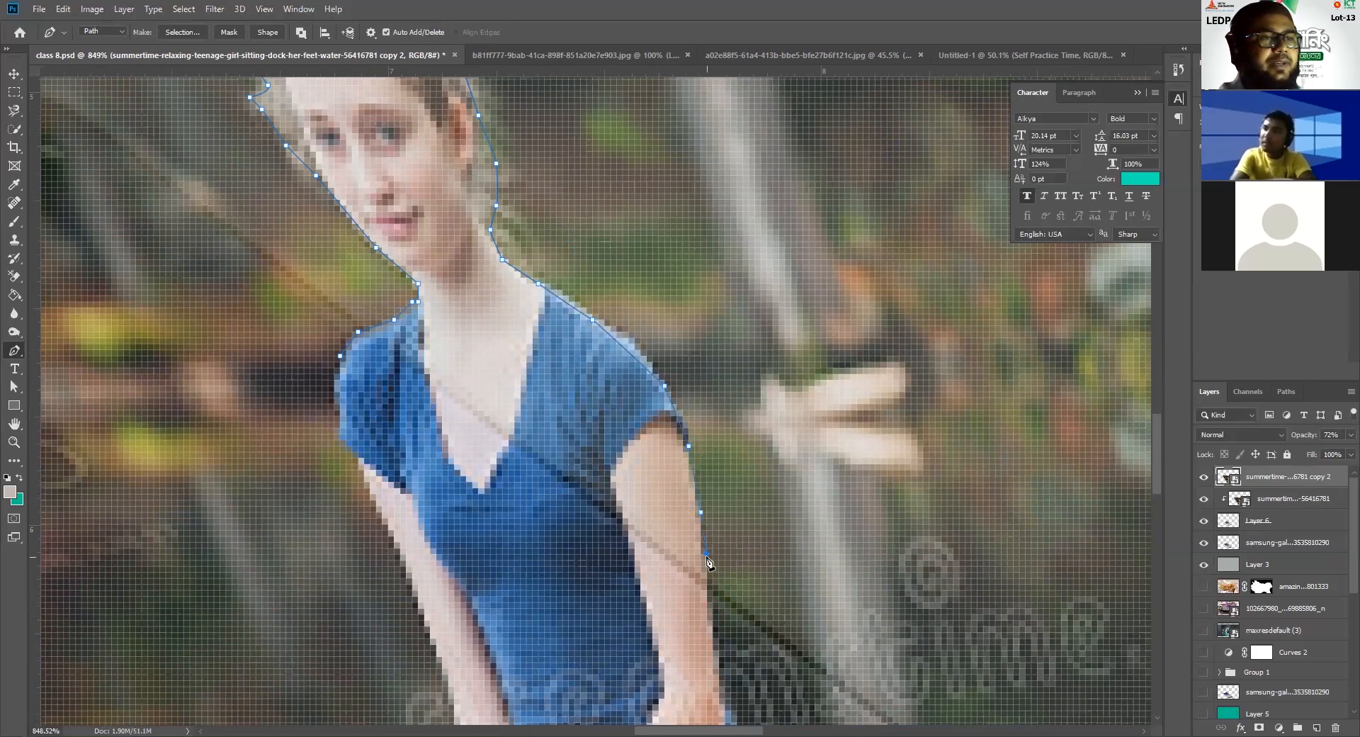
{"action": "left_click_drag", "start_coordinate": [710, 573], "coordinate": [806, 410]}
{"action": "left_click", "coordinate": [802, 421]}
{"action": "left_click", "coordinate": [803, 445]}
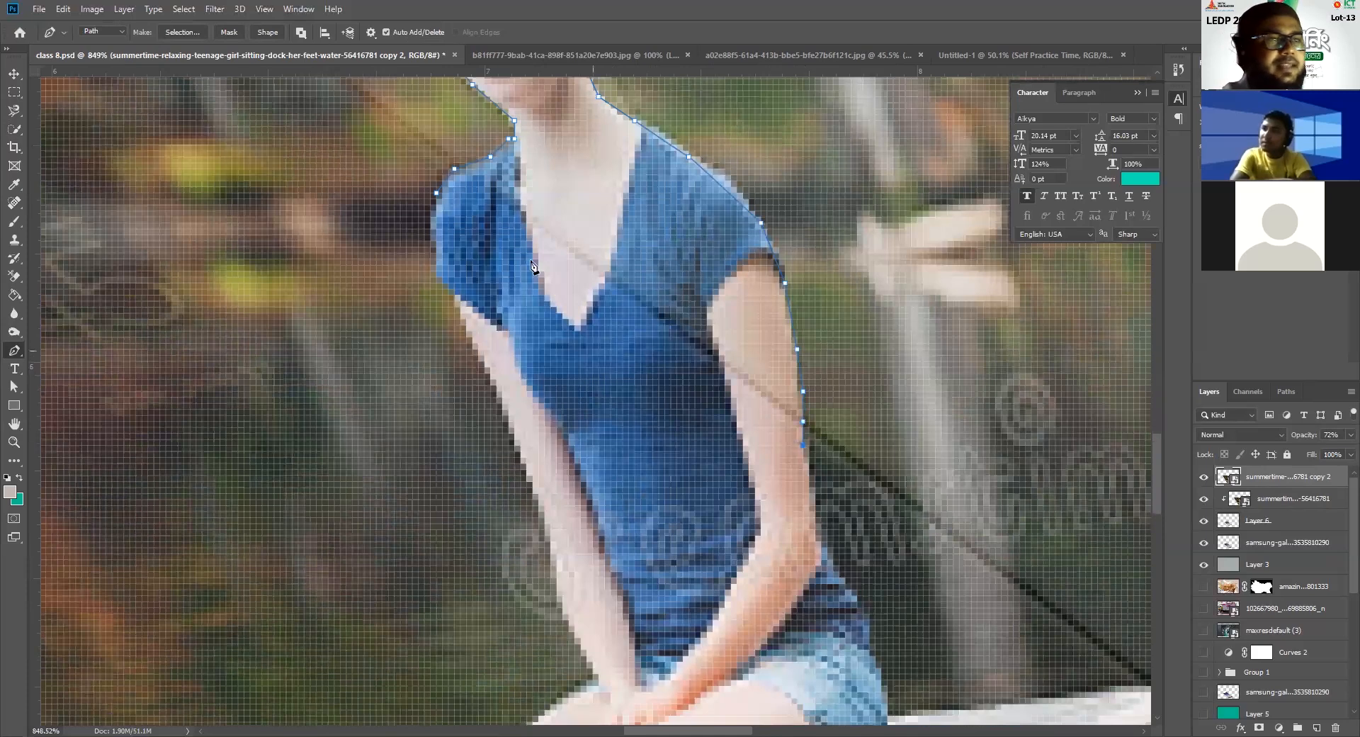
{"action": "left_click", "coordinate": [437, 194]}
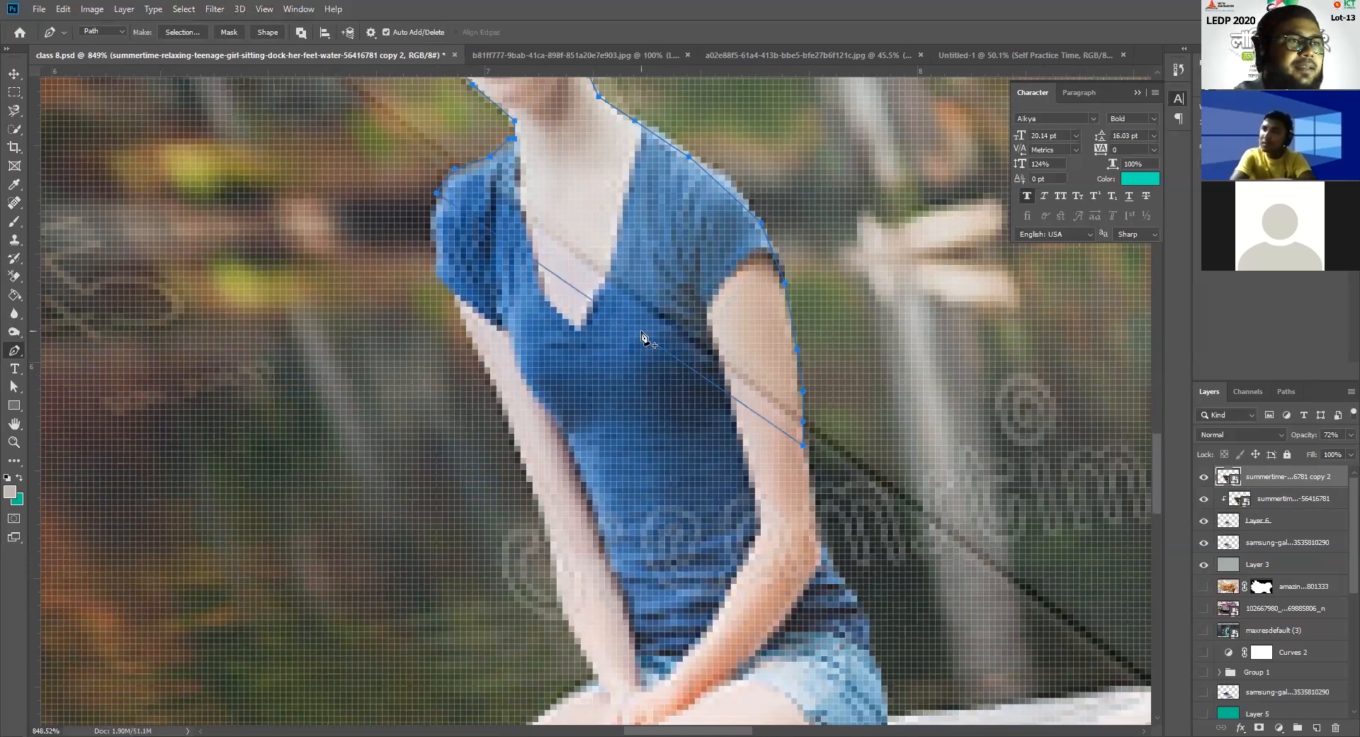
Step: Convert the closed path to a selection and set the duplicate photo layer's opacity to 100%
{"action": "scroll", "coordinate": [521, 546], "scroll_direction": "down", "scroll_amount": 2}
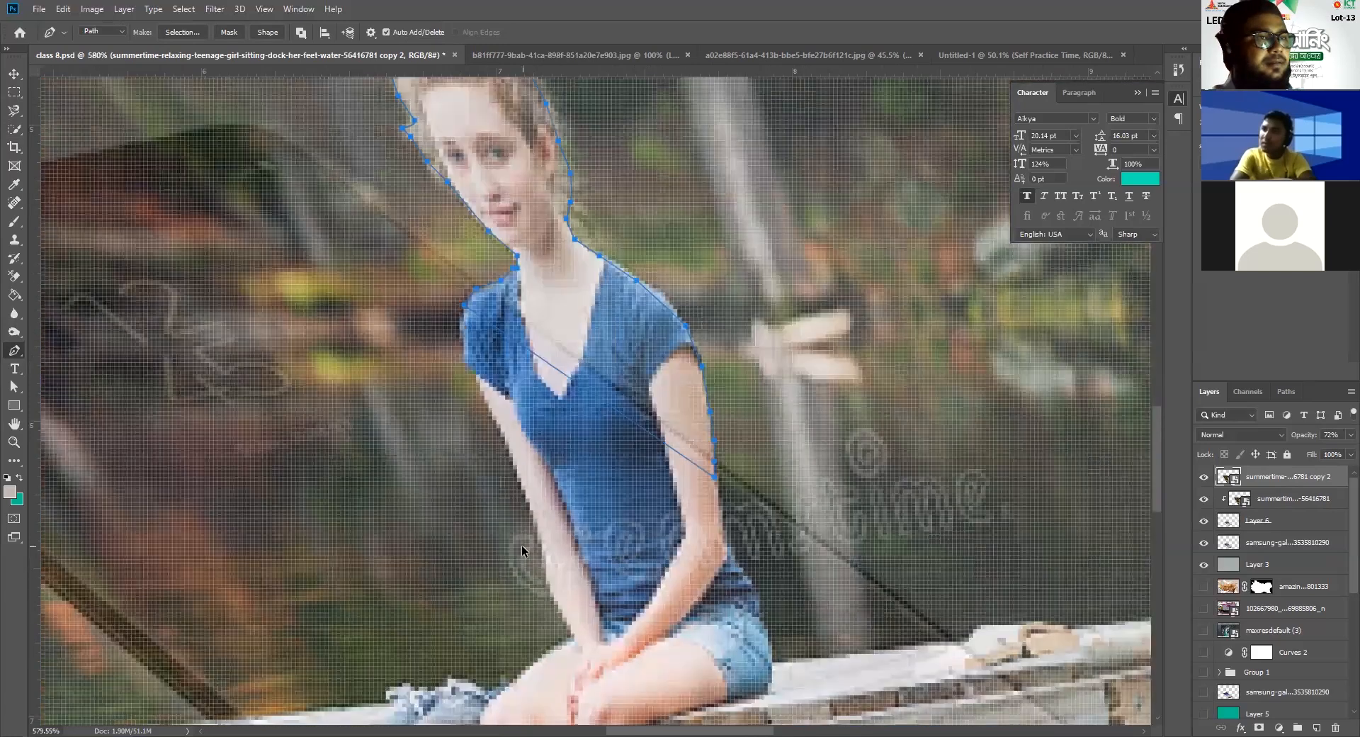
{"action": "scroll", "coordinate": [521, 550], "scroll_direction": "down", "scroll_amount": 2}
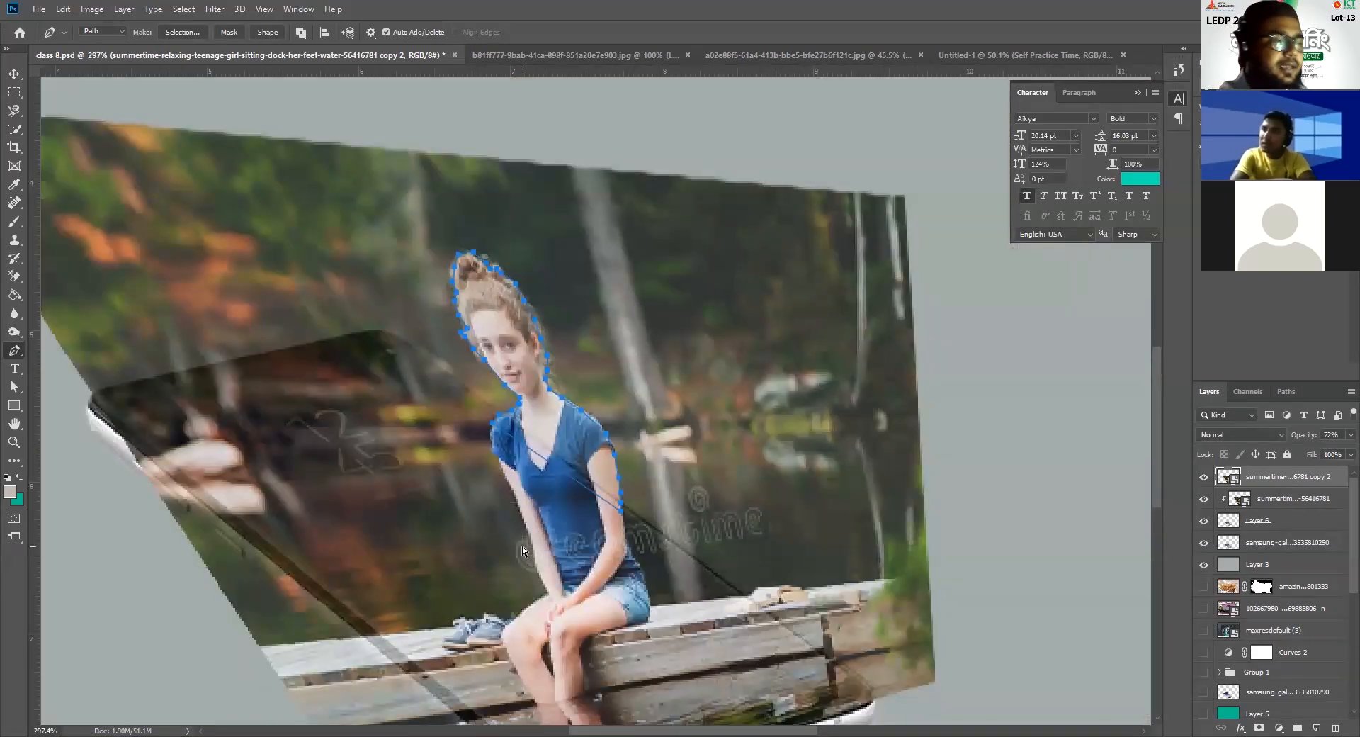
{"action": "key", "text": "ctrl+Return"}
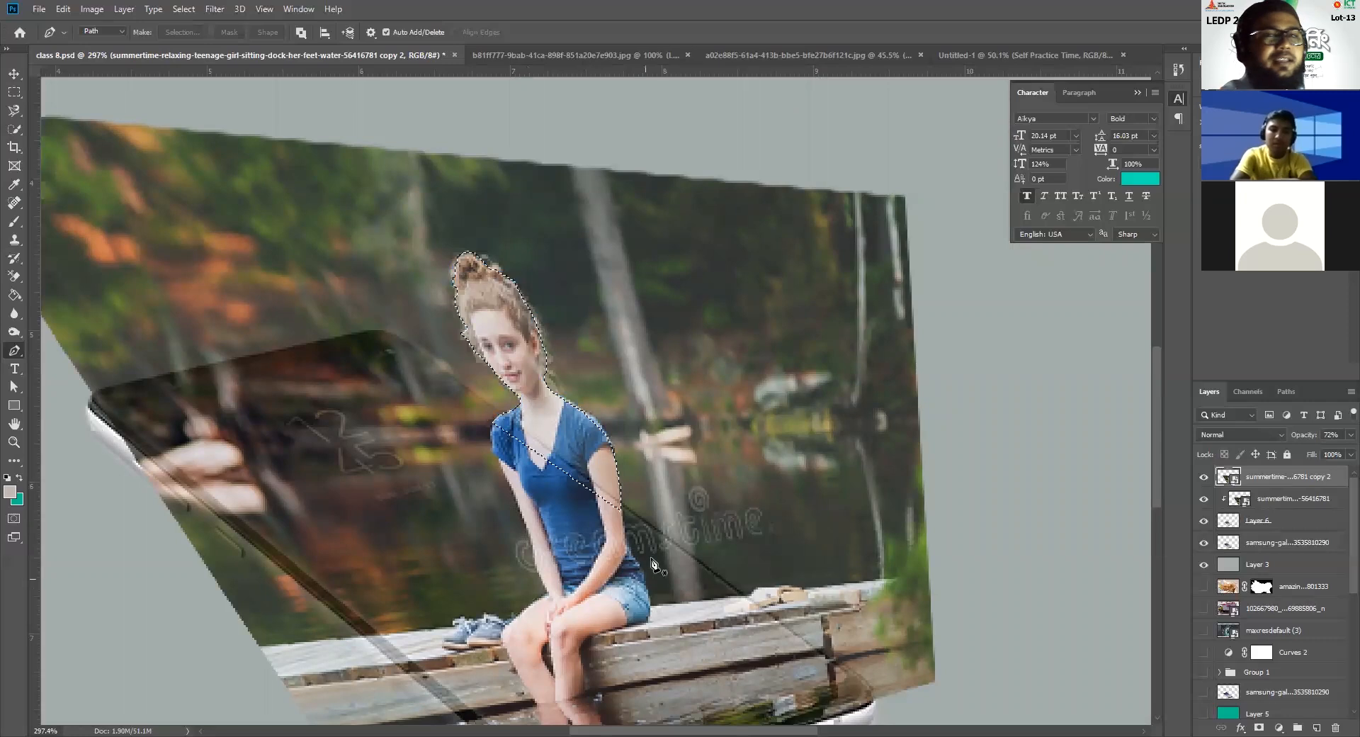
{"action": "left_click", "coordinate": [1351, 435]}
{"action": "left_click_drag", "start_coordinate": [1331, 452], "coordinate": [1351, 452]}
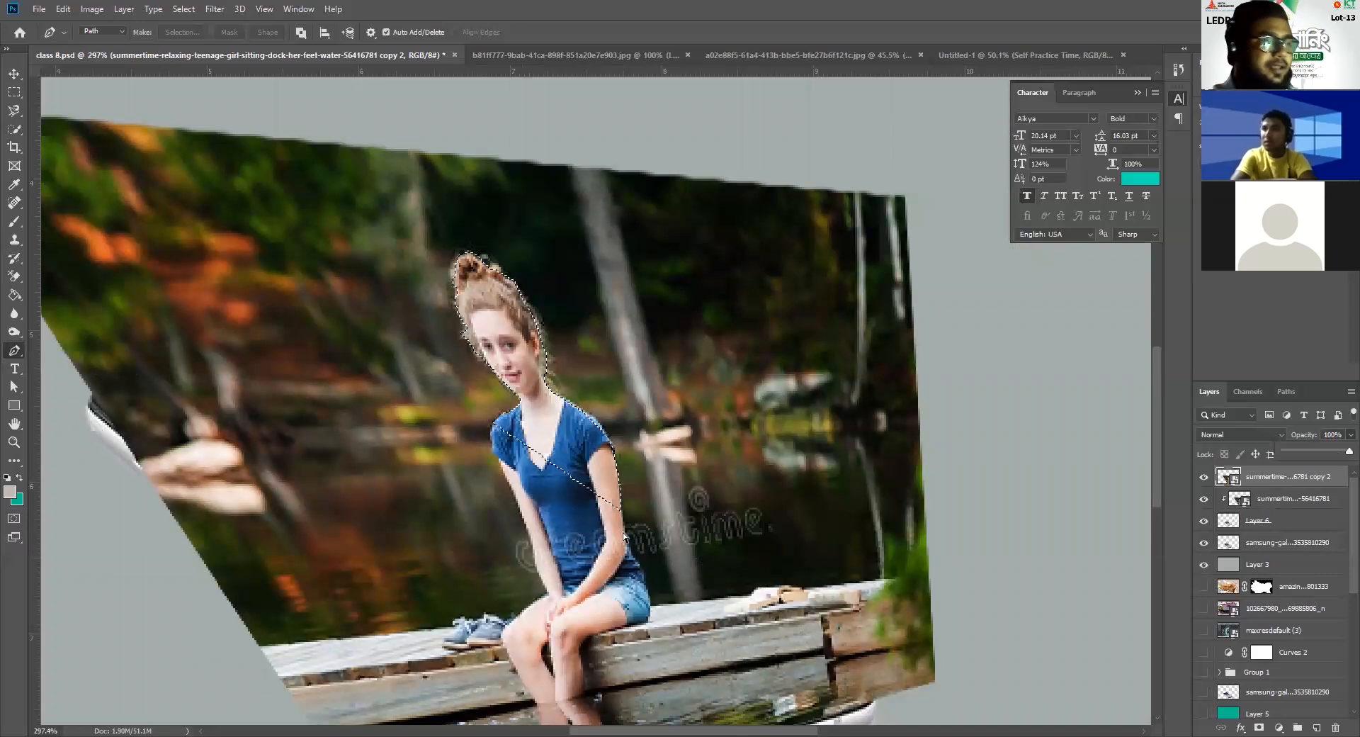
{"action": "scroll", "coordinate": [626, 537], "scroll_direction": "down", "scroll_amount": 2}
{"action": "scroll", "coordinate": [625, 536], "scroll_direction": "down", "scroll_amount": 1}
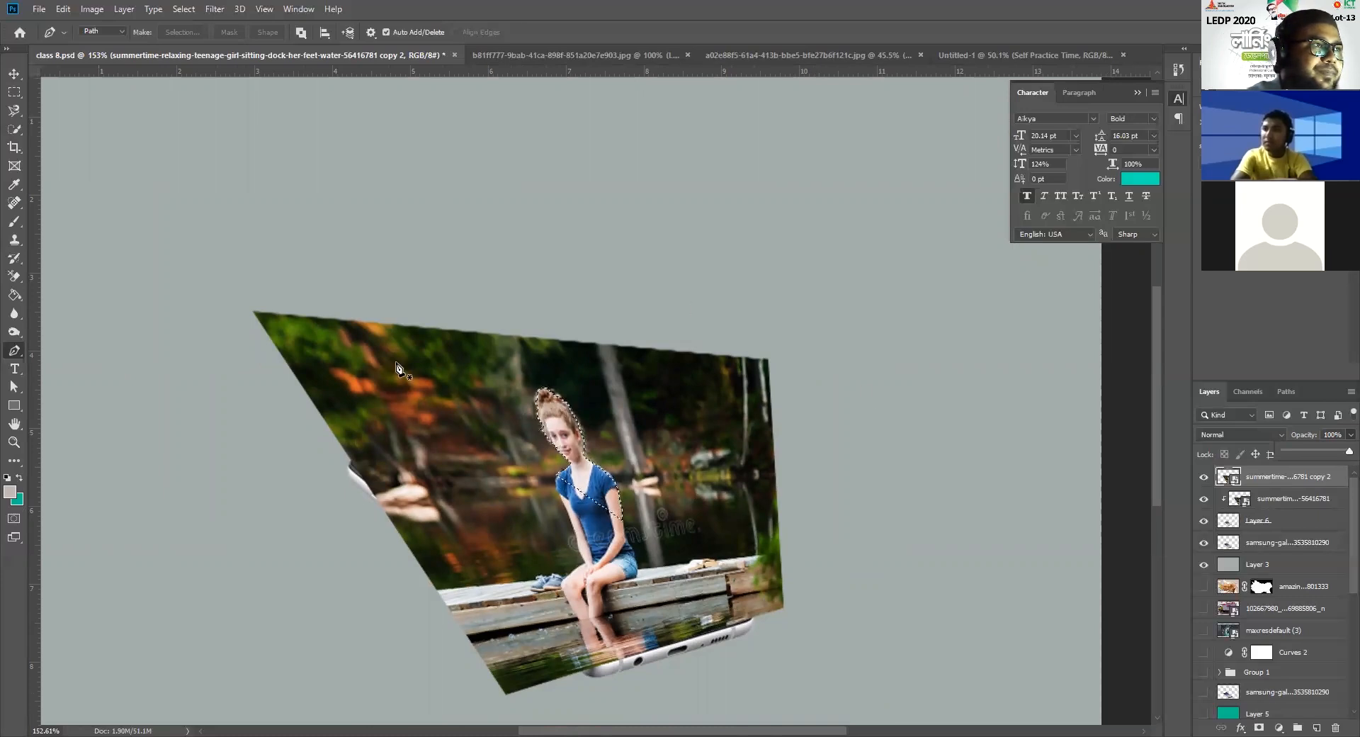
Step: Set the Rectangular Marquee tool's feather to 10 px
{"action": "left_click", "coordinate": [14, 93]}
{"action": "left_click", "coordinate": [213, 32]}
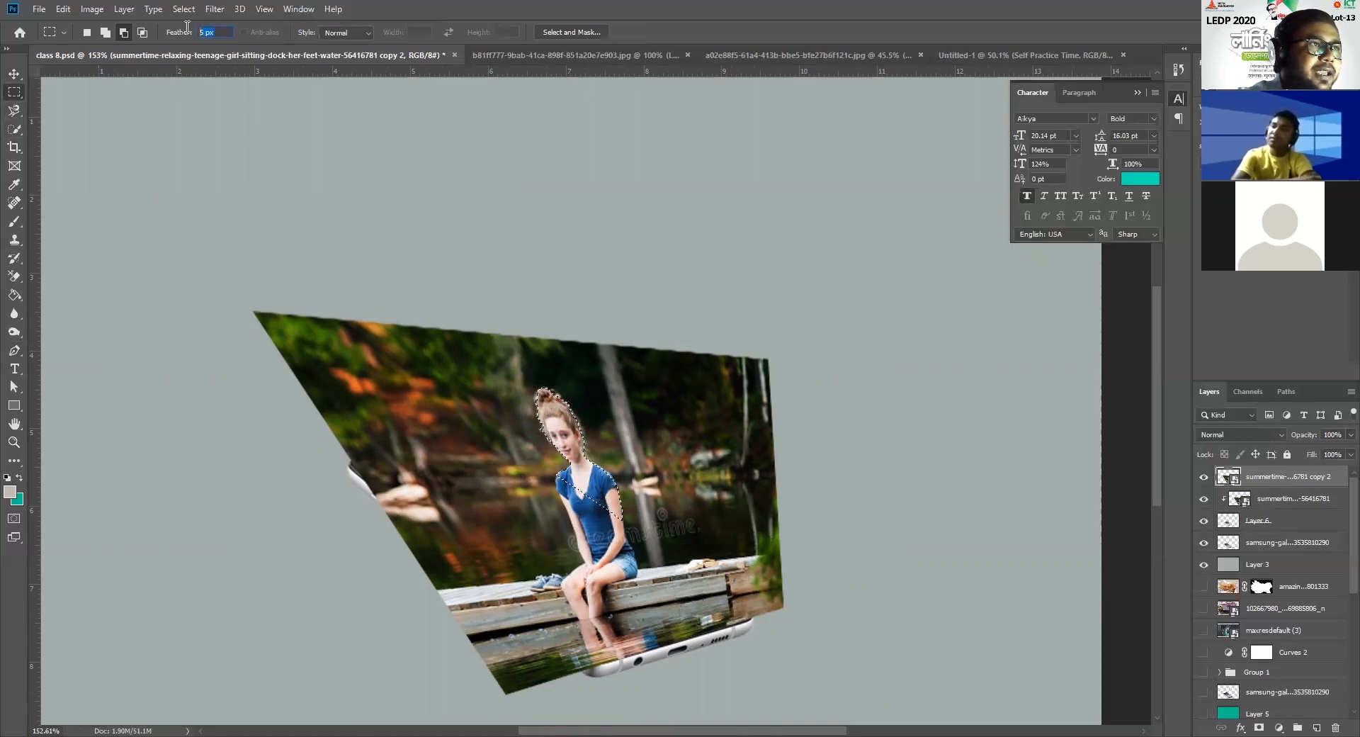
{"action": "type", "text": "10"}
{"action": "key", "text": "Return"}
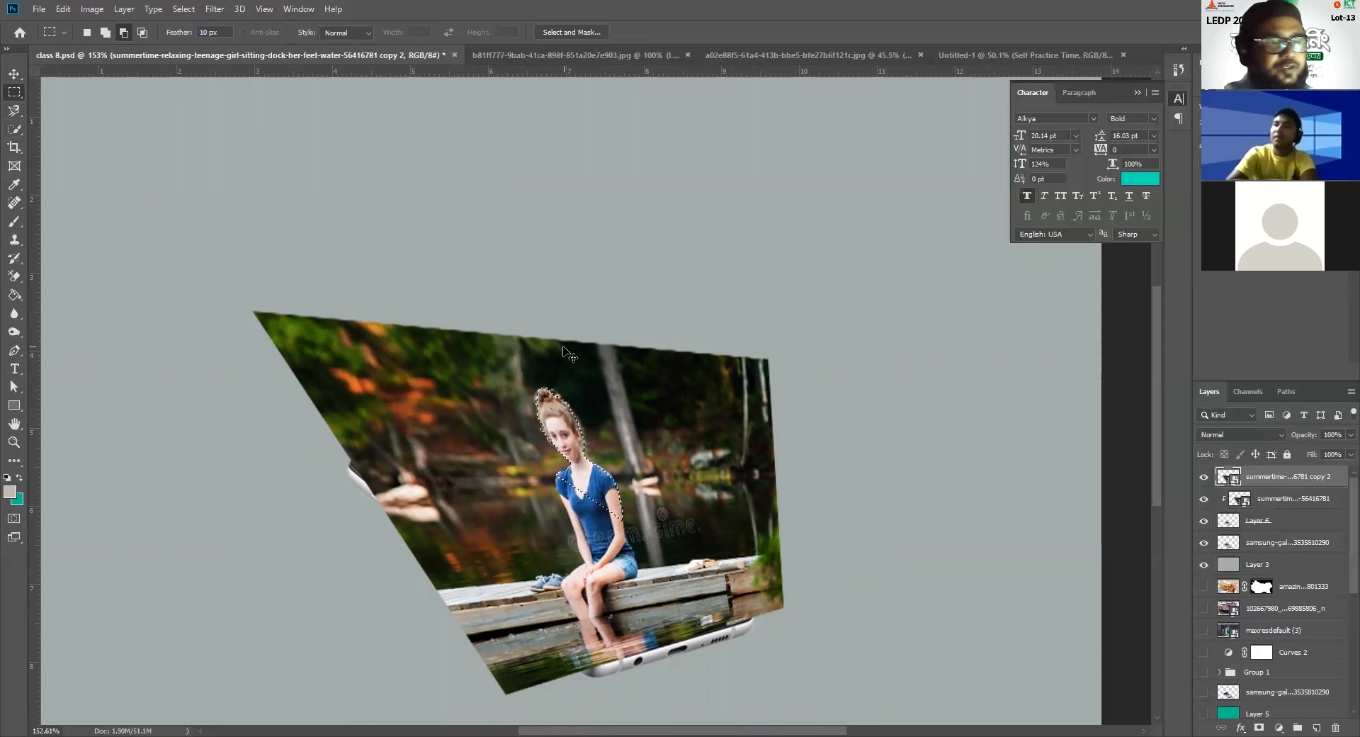
Step: Invert the selection and try to delete the surroundings on the duplicate photo layer
{"action": "key", "text": "ctrl+shift+i"}
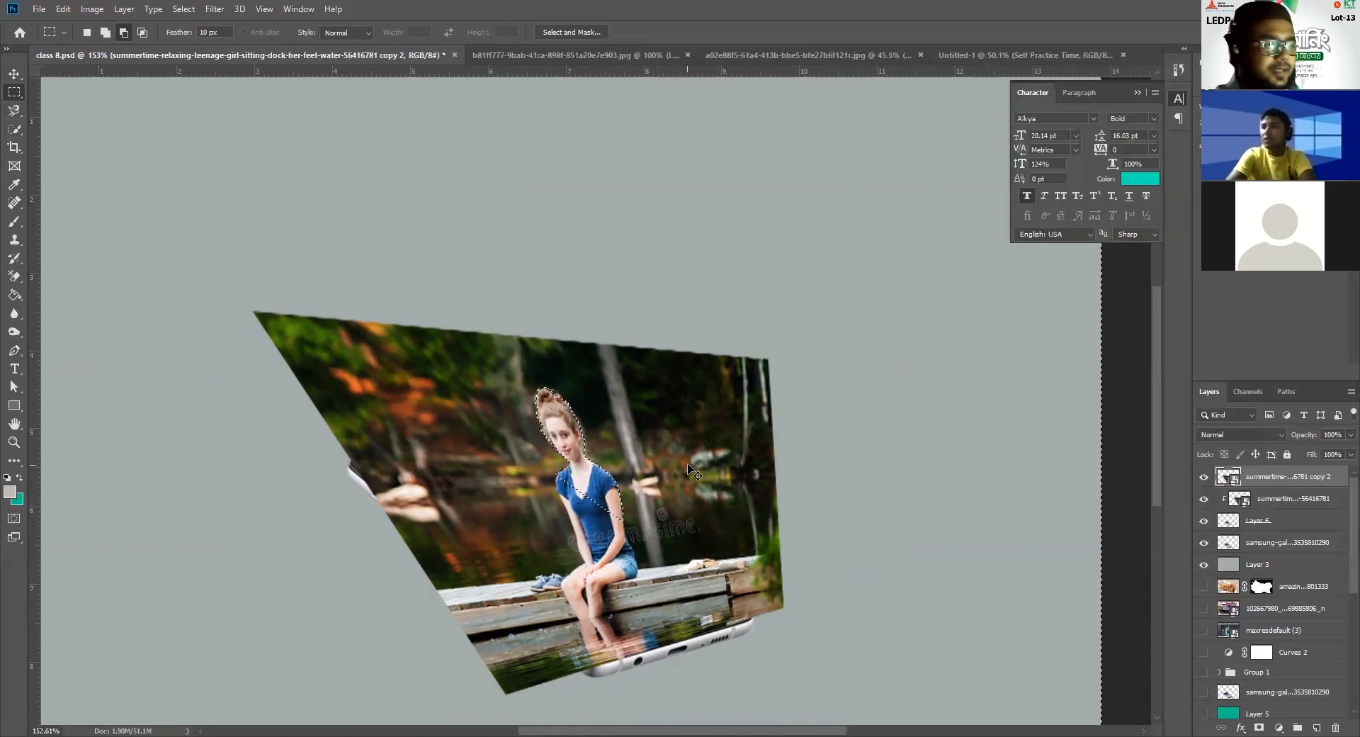
{"action": "scroll", "coordinate": [687, 439], "scroll_direction": "down", "scroll_amount": 4}
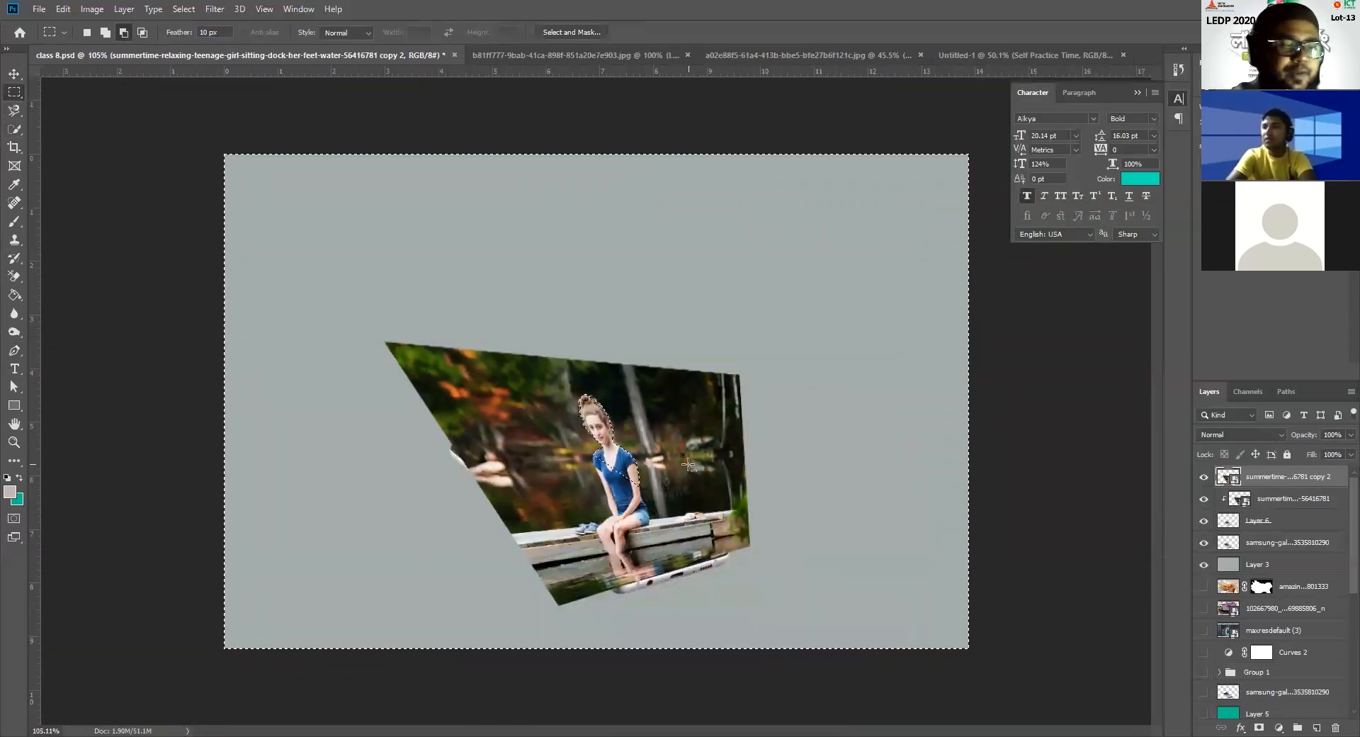
{"action": "key", "text": "Delete"}
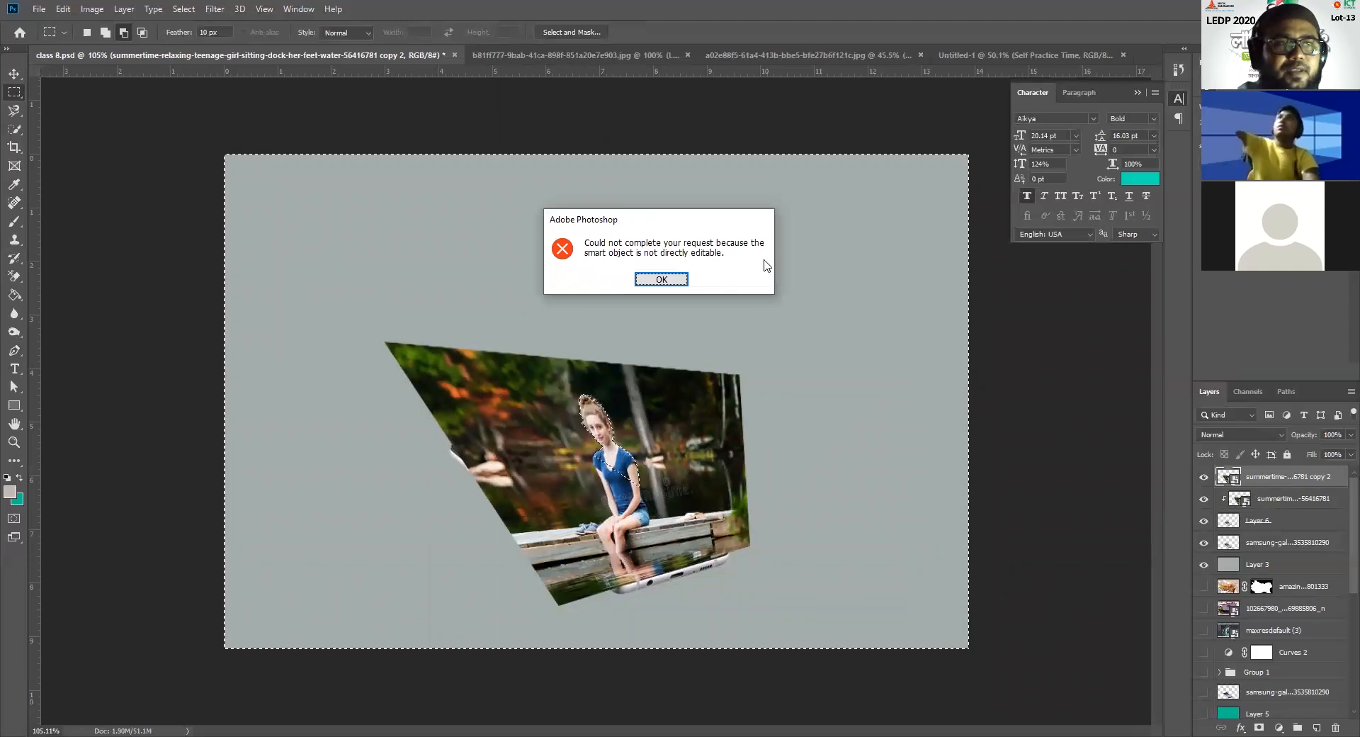
{"action": "left_click", "coordinate": [675, 284]}
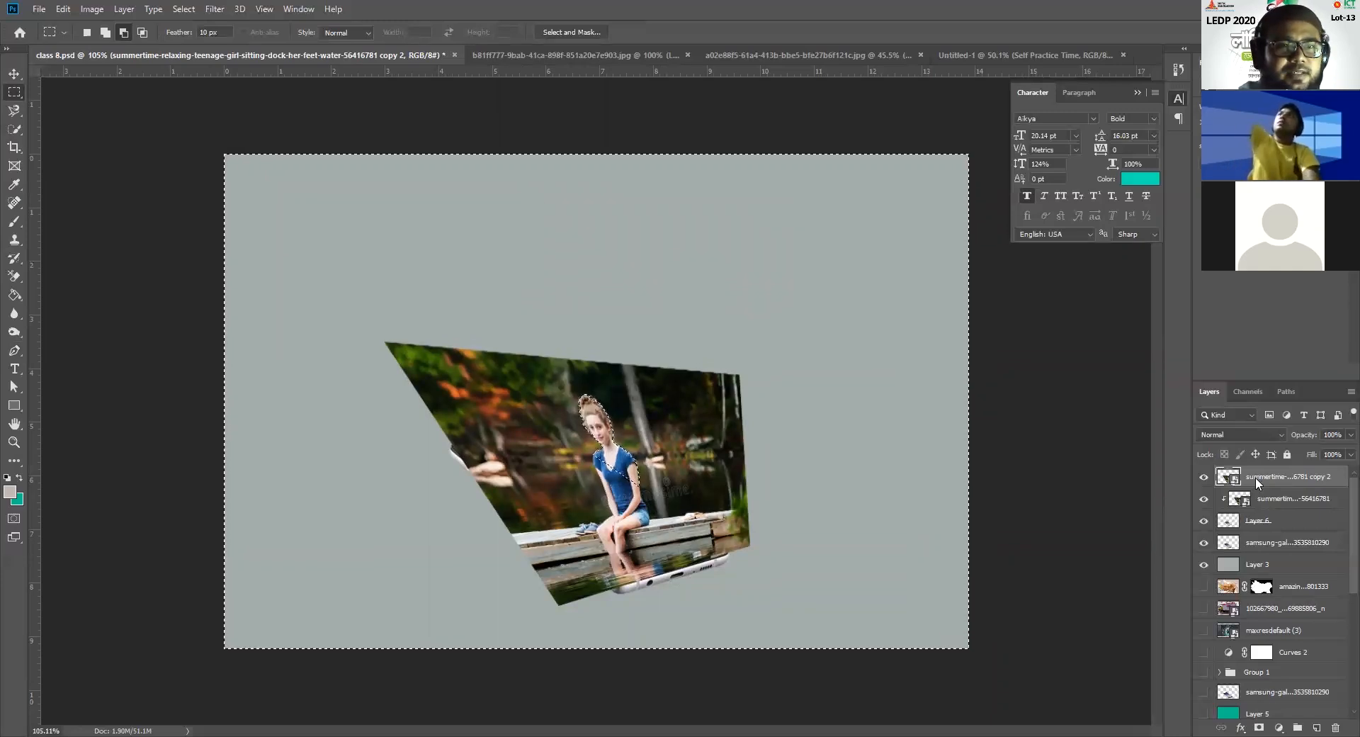
Step: Rasterize the duplicate photo layer, then delete the area around the girl's upper body and clear the selection
{"action": "right_click", "coordinate": [1256, 478]}
{"action": "left_click", "coordinate": [1138, 385]}
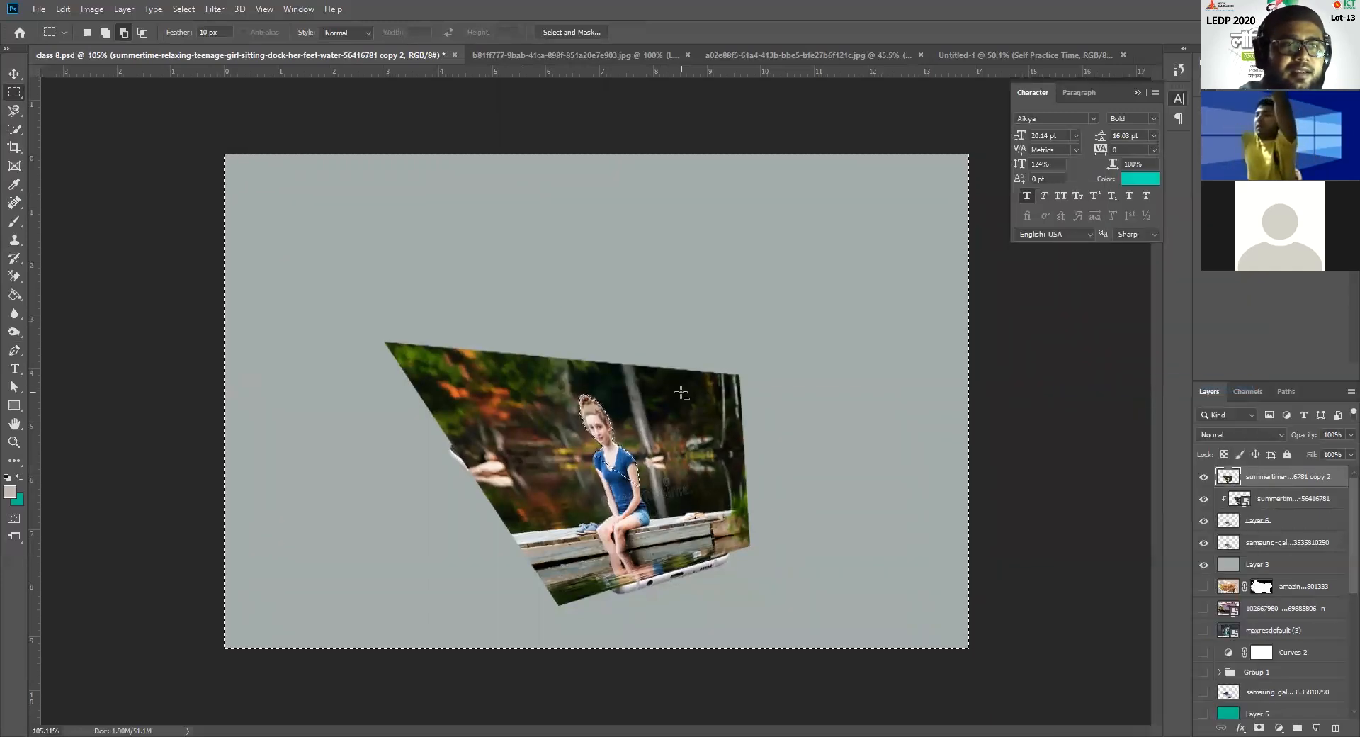
{"action": "key", "text": "Delete"}
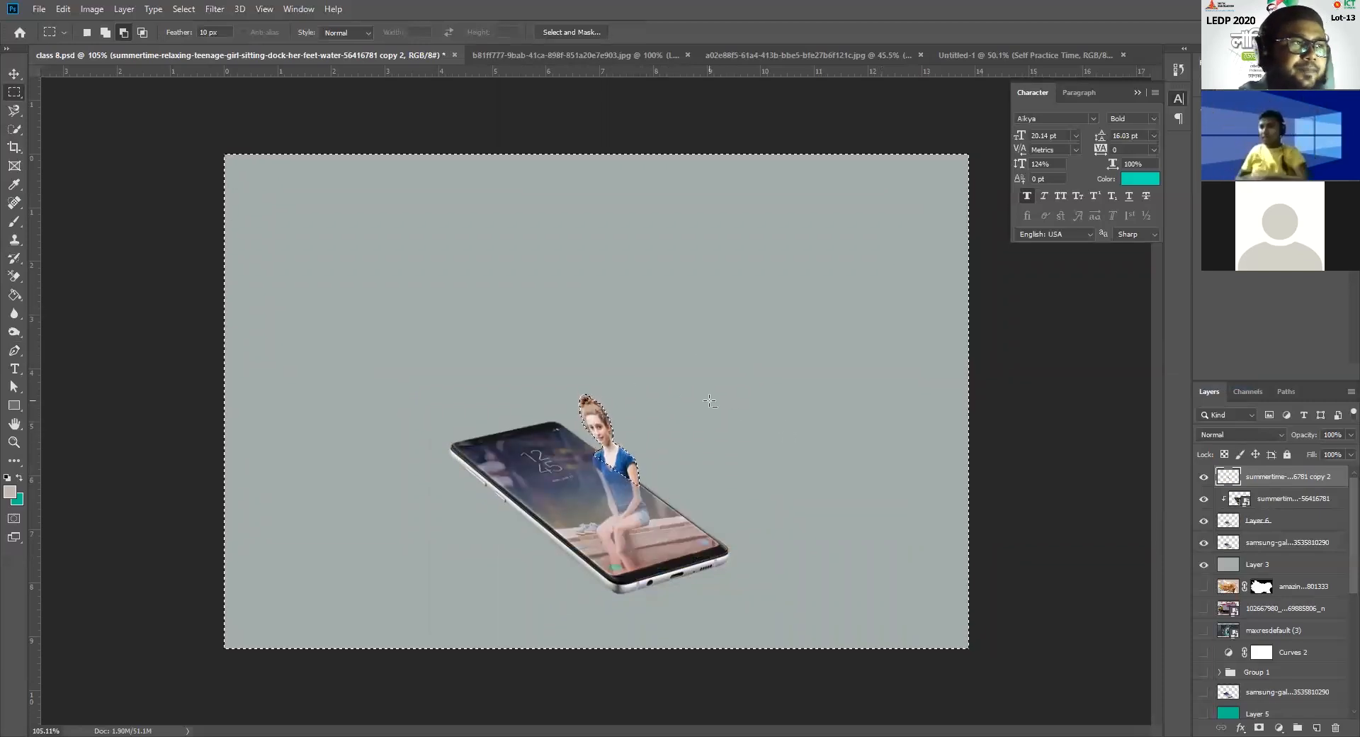
{"action": "scroll", "coordinate": [638, 460], "scroll_direction": "up", "scroll_amount": 5}
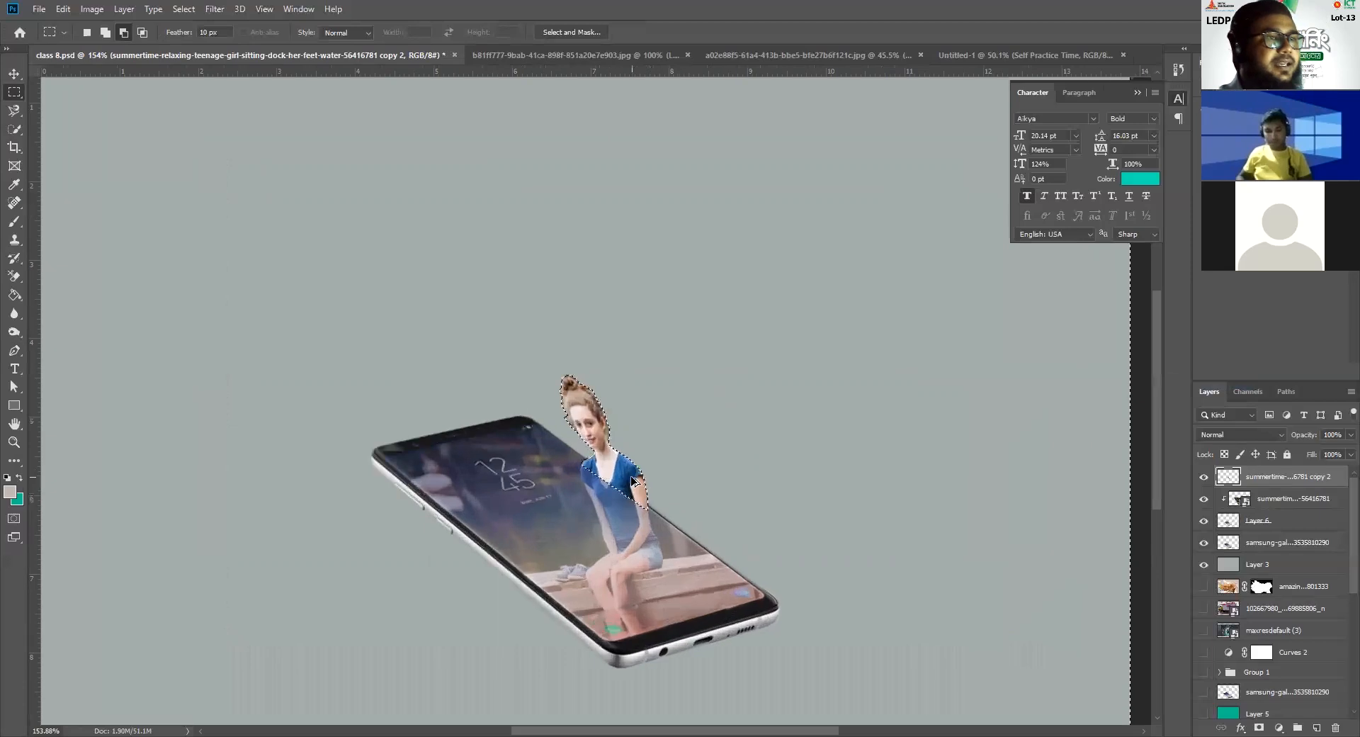
{"action": "scroll", "coordinate": [634, 481], "scroll_direction": "up", "scroll_amount": 1}
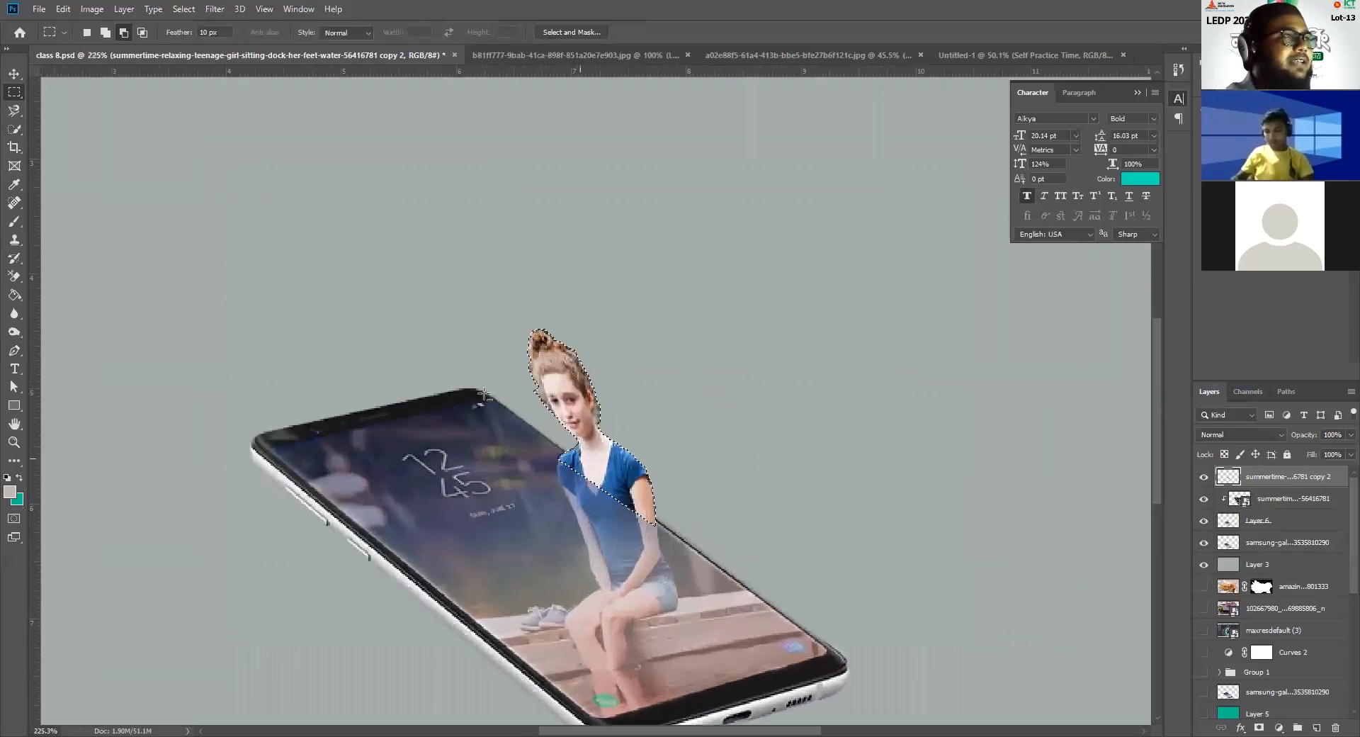
{"action": "key", "text": "v"}
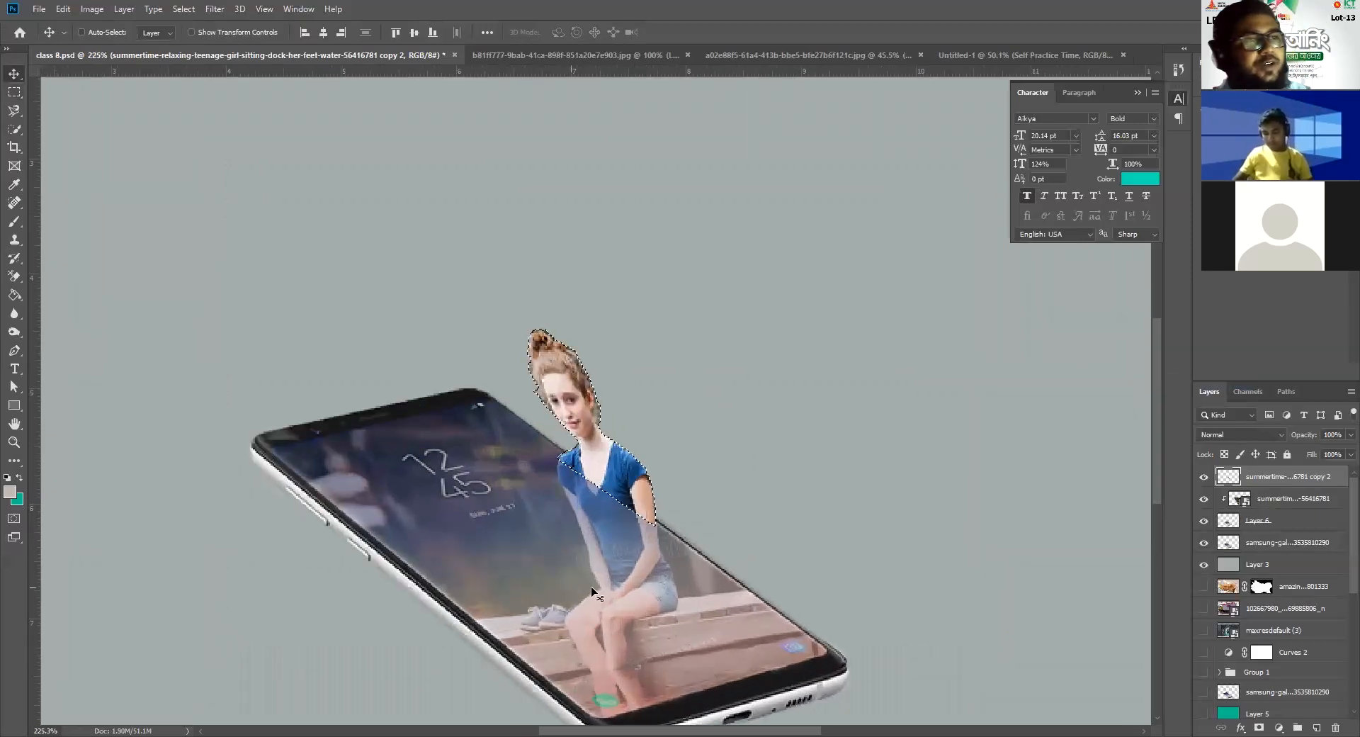
{"action": "key", "text": "ctrl+d"}
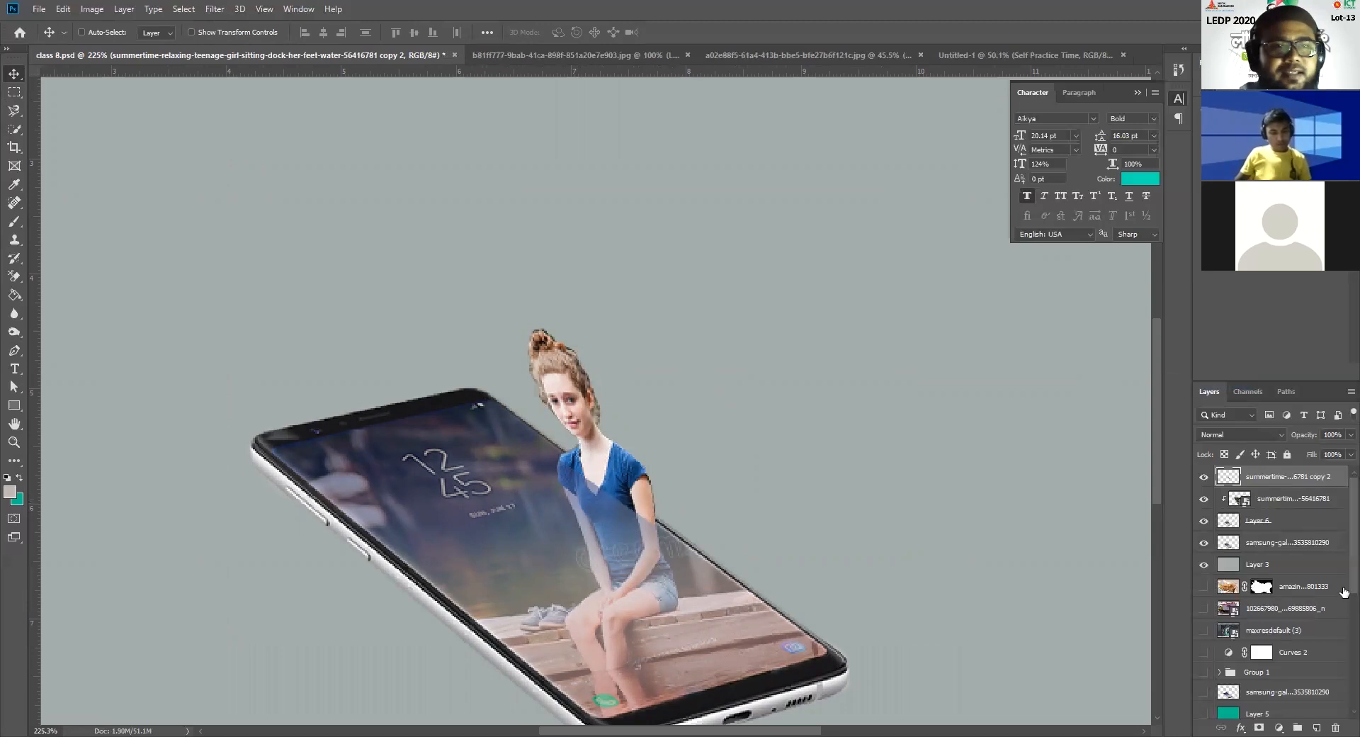
Step: Set the clipped summertime photo layer's opacity to 100% and reselect the cut-out layer above it
{"action": "left_click", "coordinate": [1288, 504]}
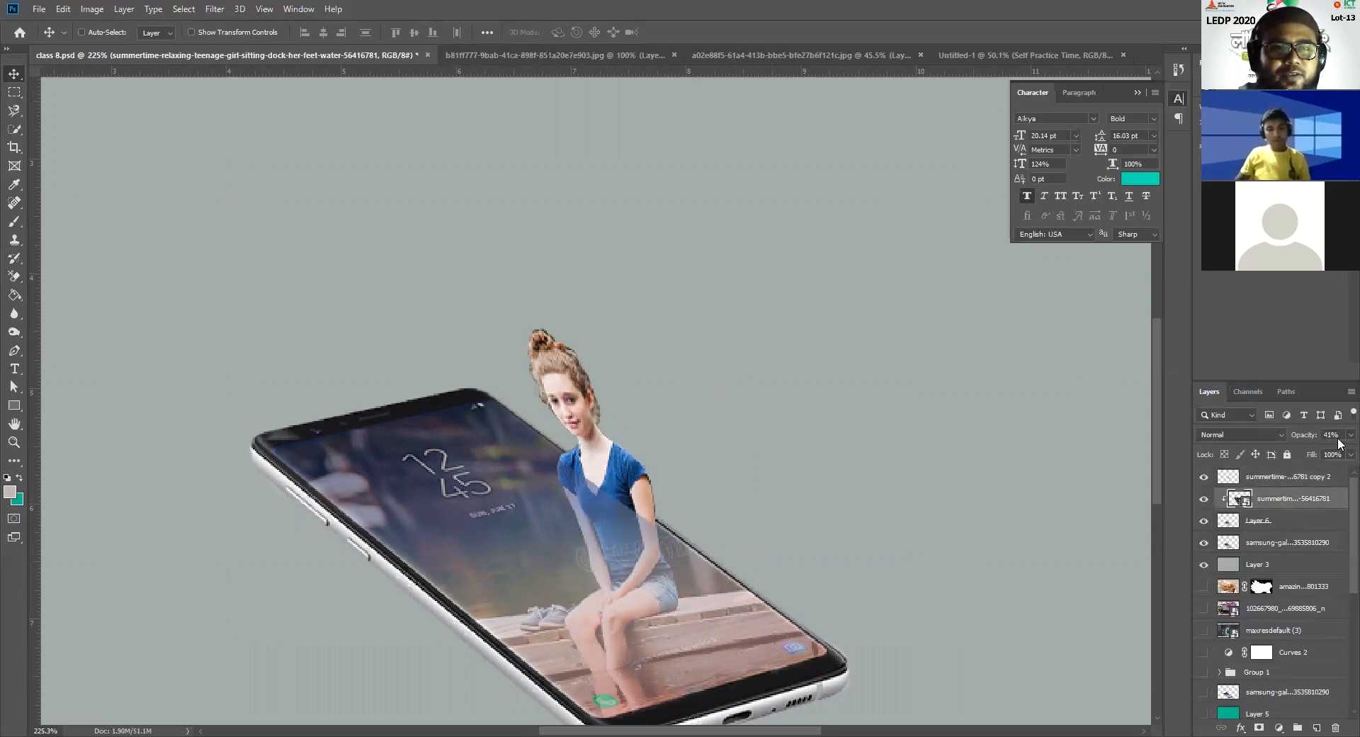
{"action": "left_click_drag", "start_coordinate": [1324, 453], "coordinate": [1350, 453]}
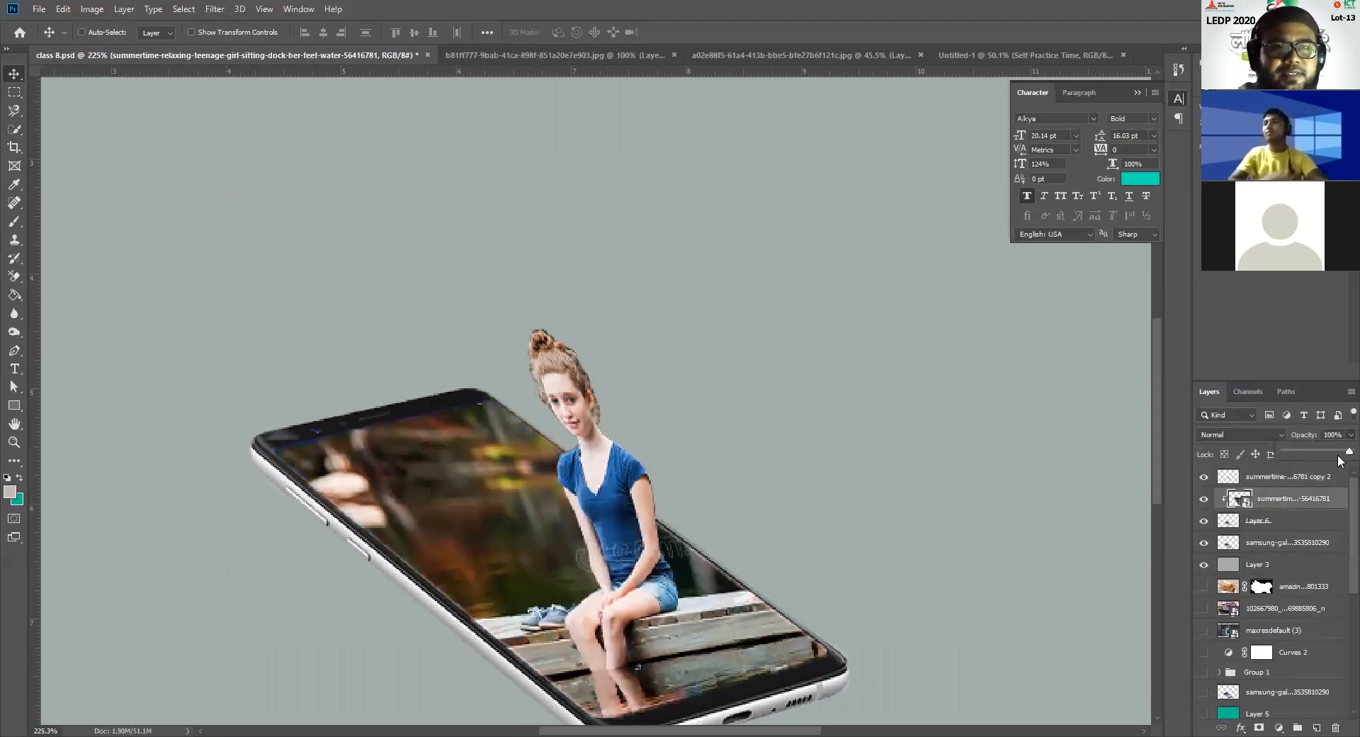
{"action": "left_click", "coordinate": [1281, 480]}
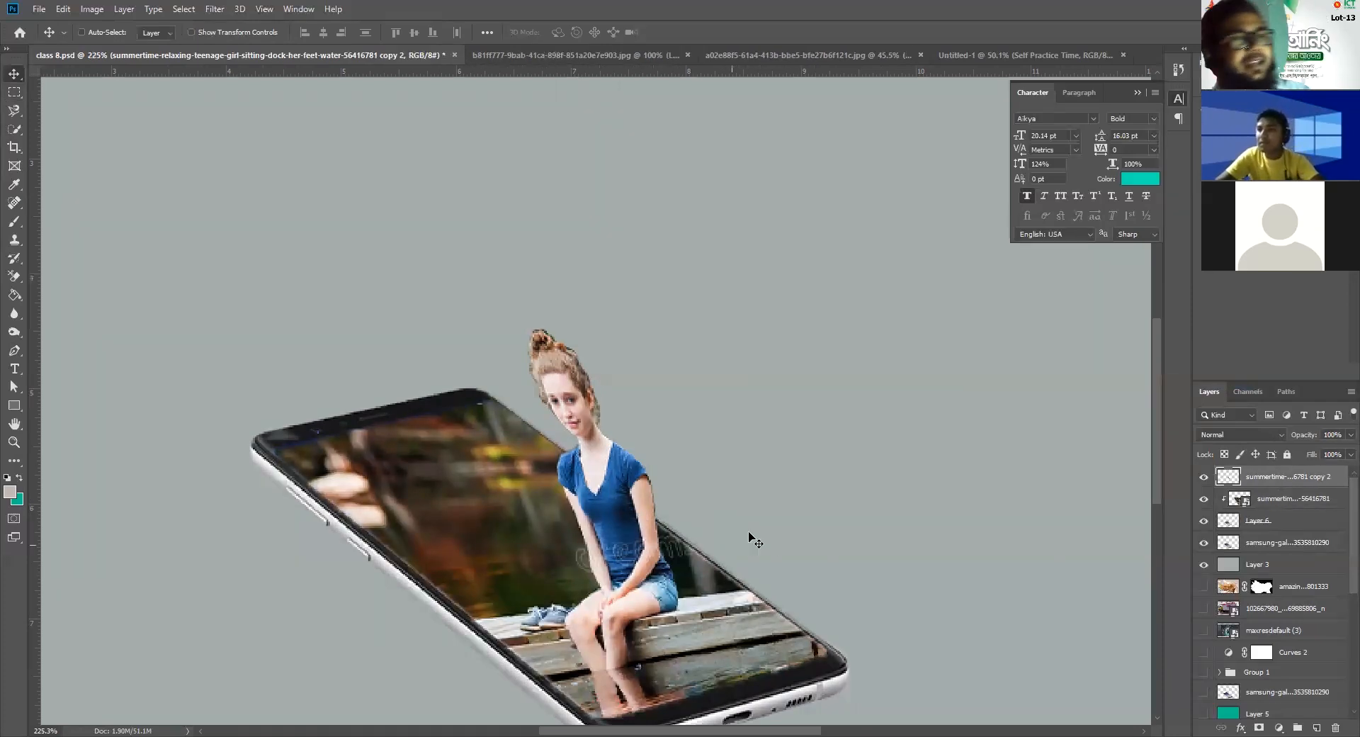
{"action": "scroll", "coordinate": [752, 486], "scroll_direction": "down", "scroll_amount": 3}
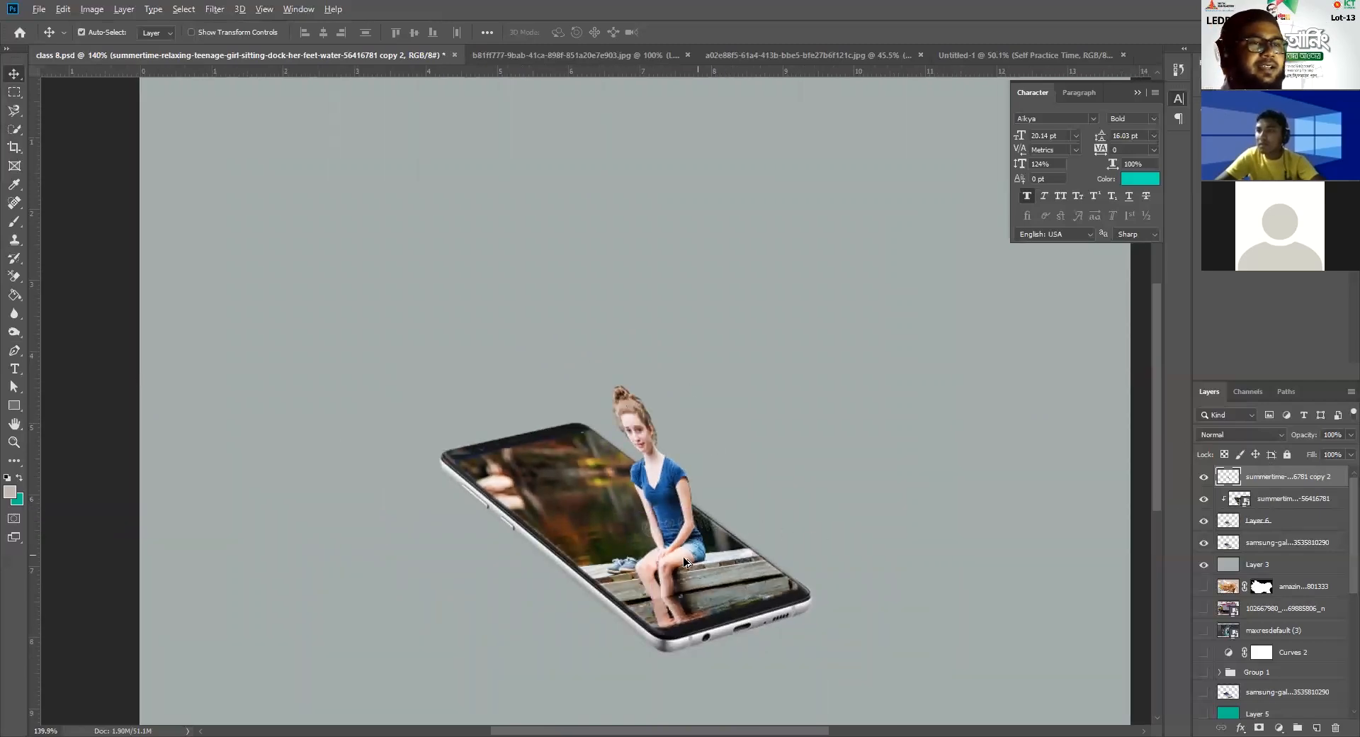
{"action": "scroll", "coordinate": [685, 562], "scroll_direction": "down", "scroll_amount": 2}
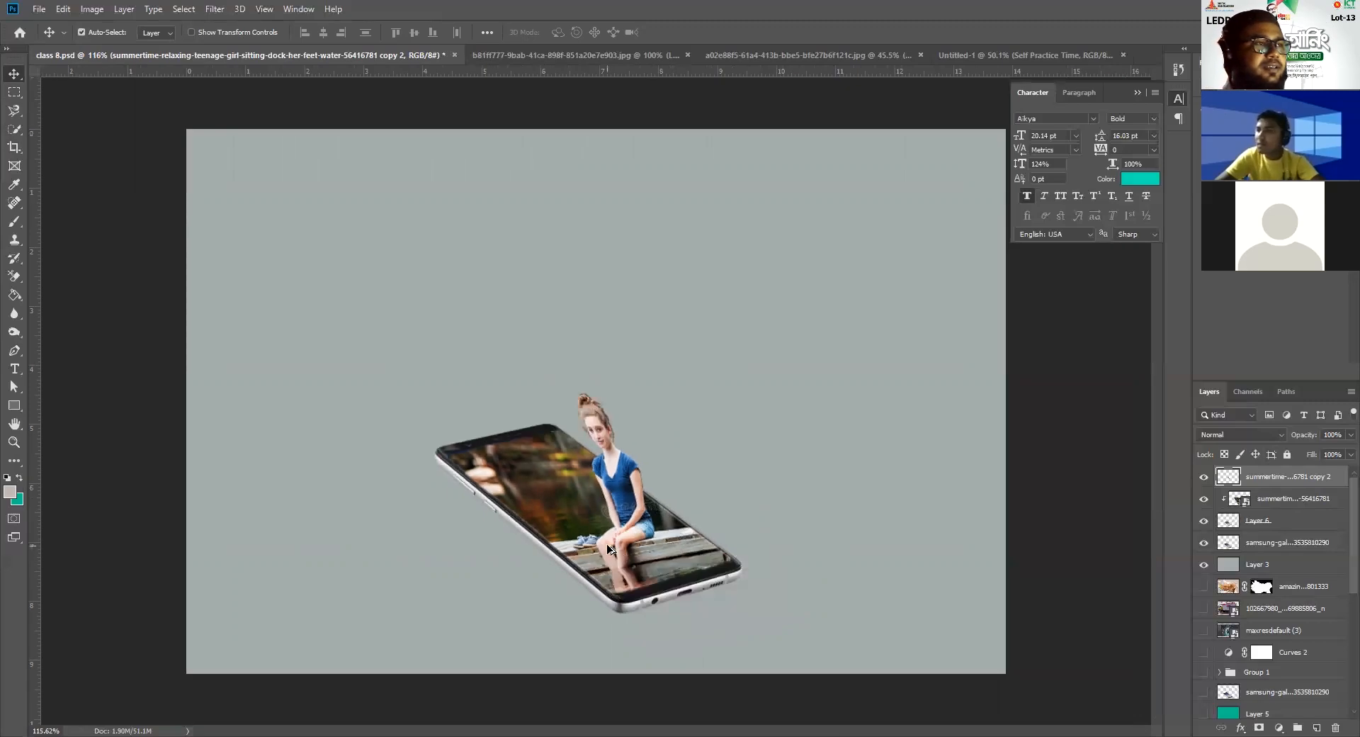
{"action": "scroll", "coordinate": [614, 555], "scroll_direction": "up", "scroll_amount": 4}
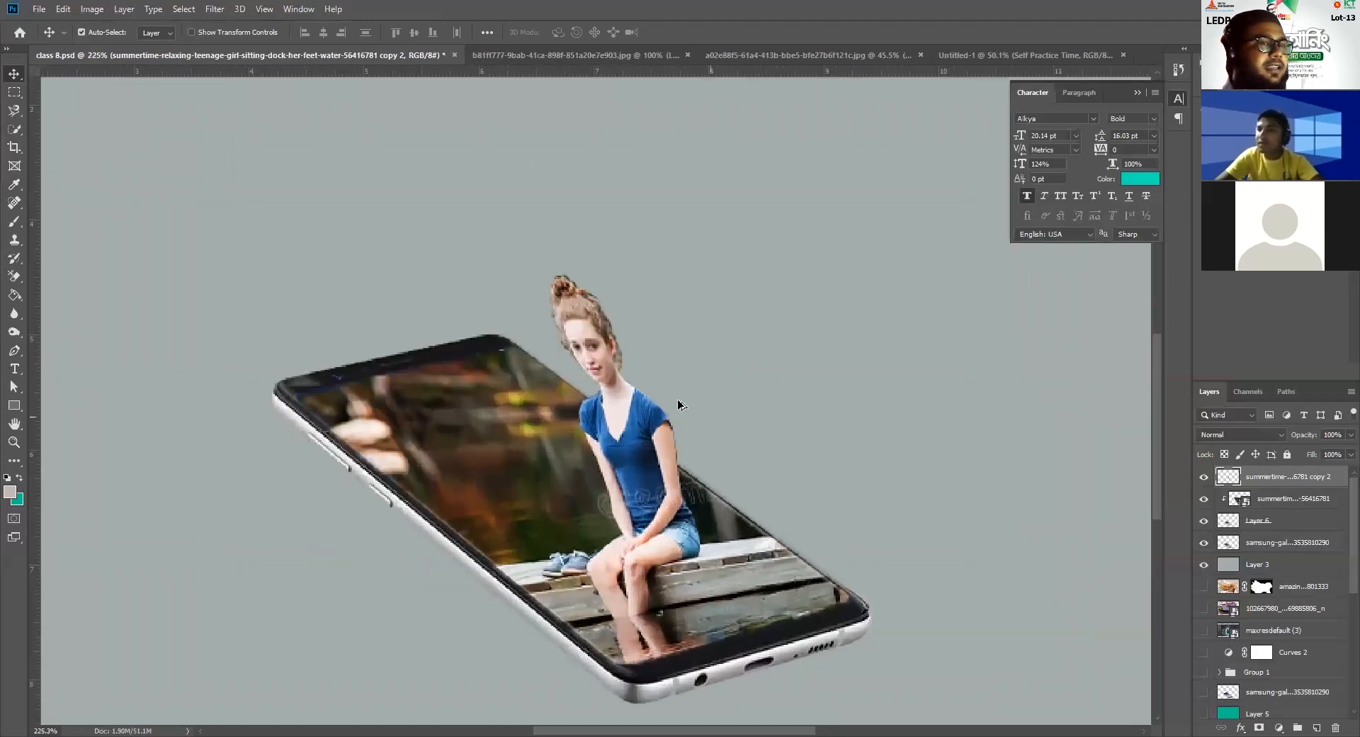
{"action": "scroll", "coordinate": [663, 558], "scroll_direction": "down", "scroll_amount": 1}
{"action": "scroll", "coordinate": [627, 581], "scroll_direction": "down", "scroll_amount": 1}
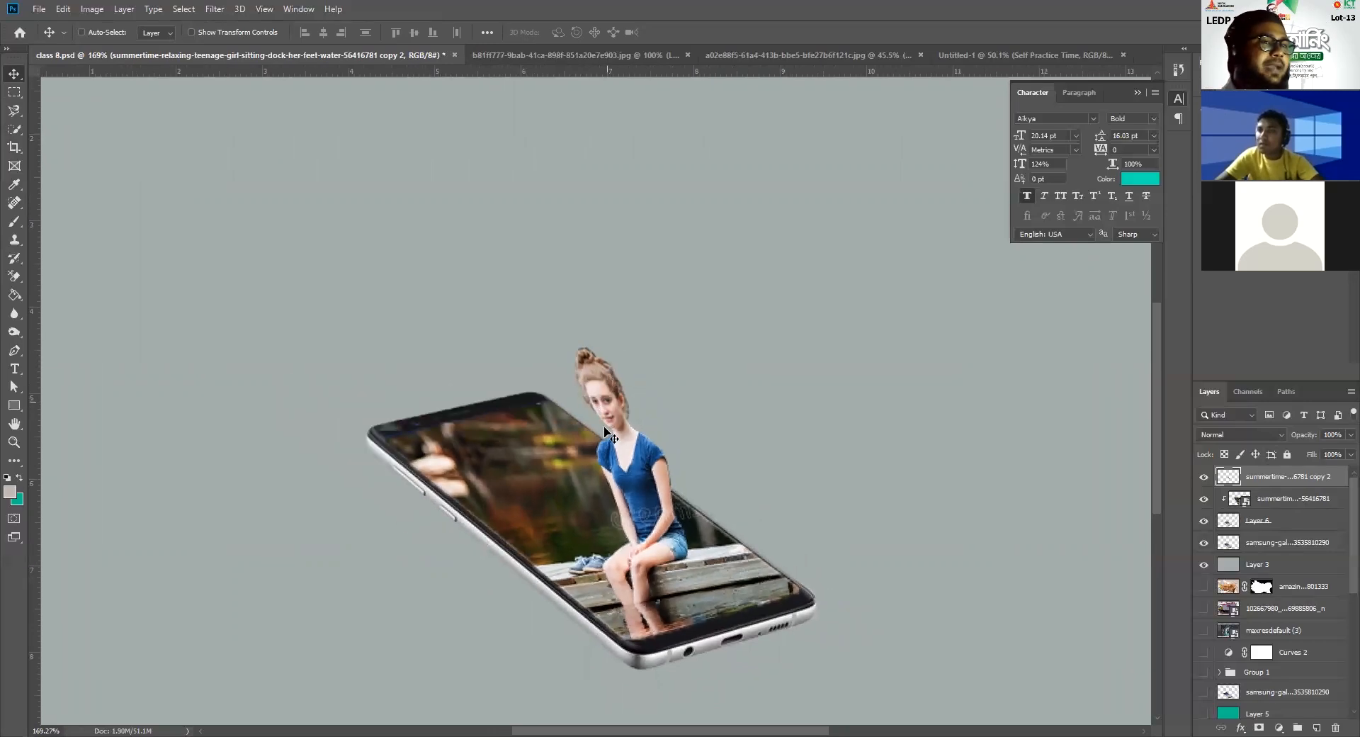
{"action": "scroll", "coordinate": [633, 513], "scroll_direction": "down", "scroll_amount": 1}
{"action": "scroll", "coordinate": [632, 513], "scroll_direction": "up", "scroll_amount": 1}
{"action": "scroll", "coordinate": [632, 513], "scroll_direction": "up", "scroll_amount": 1}
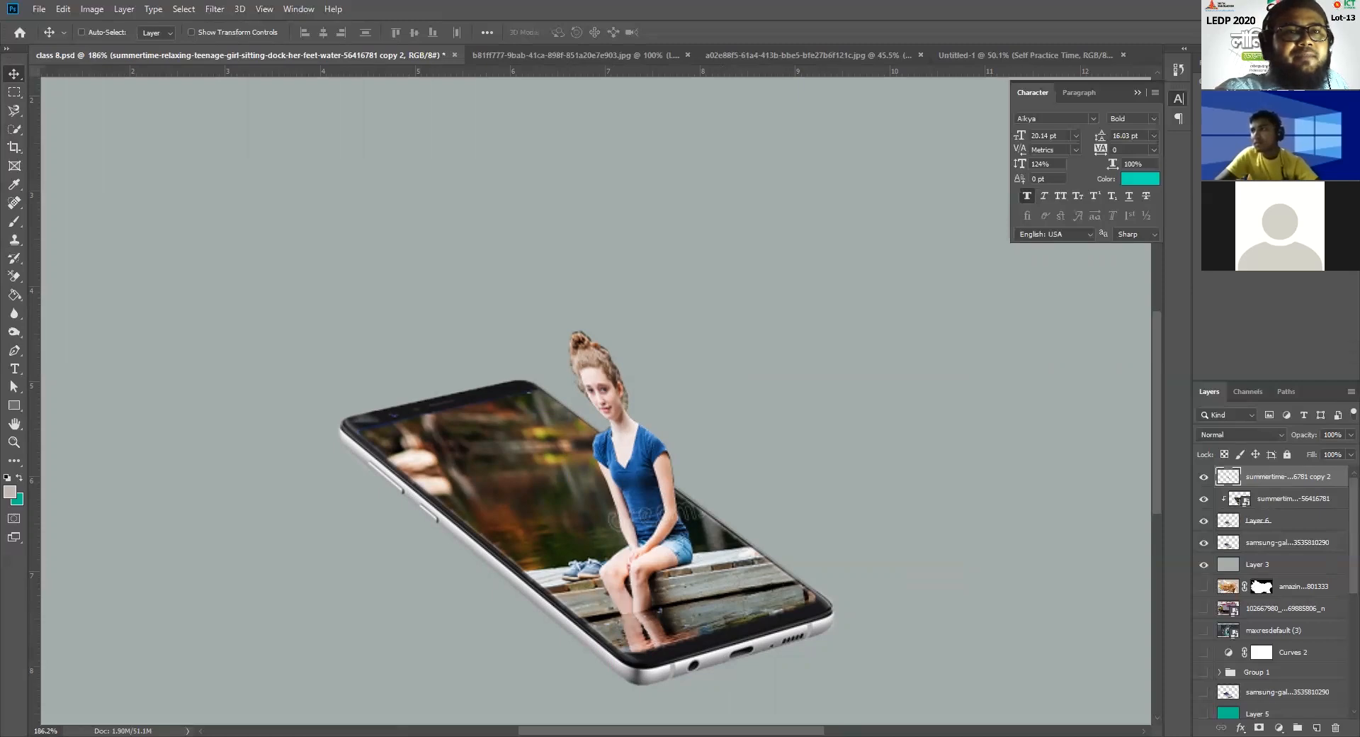
Step: Try brightening the whole composite with a Curves adjustment layer, then delete that adjustment layer
{"action": "left_click", "coordinate": [1242, 98]}
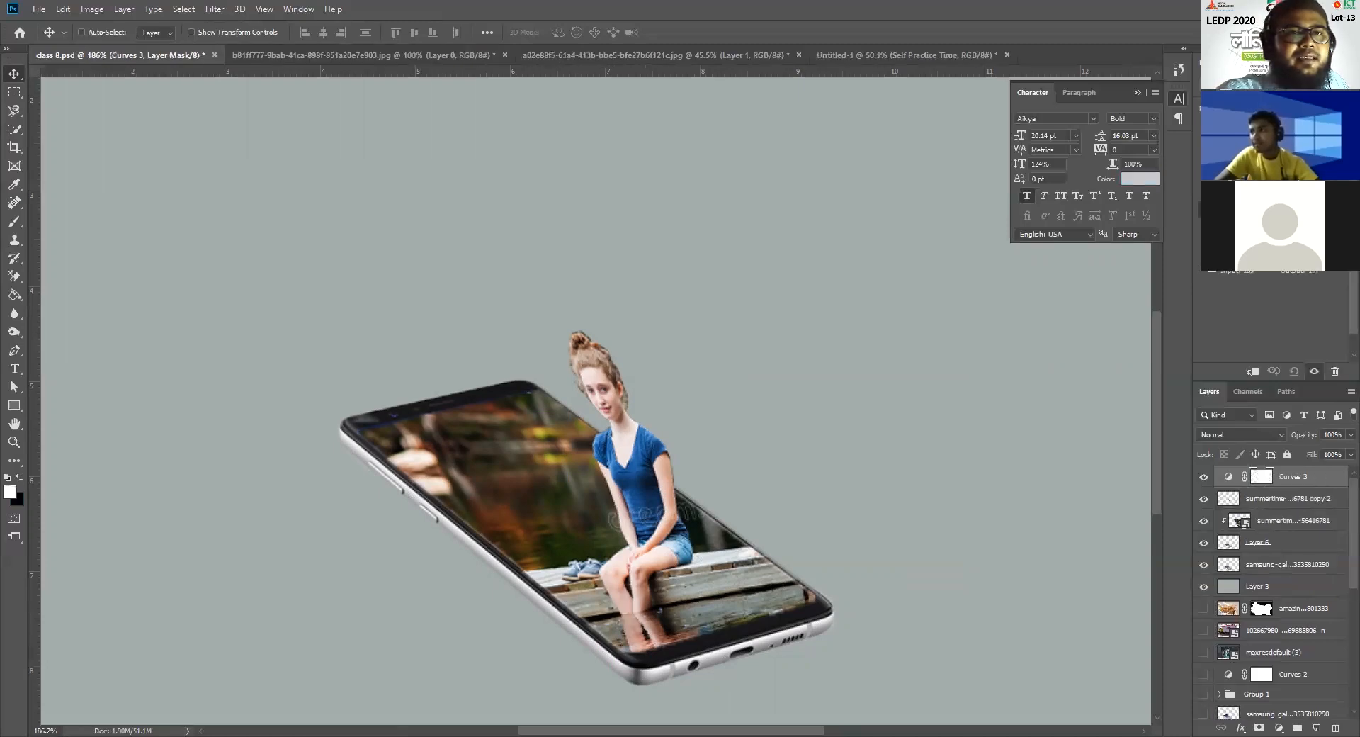
{"action": "left_click_drag", "start_coordinate": [1305, 169], "coordinate": [1296, 155]}
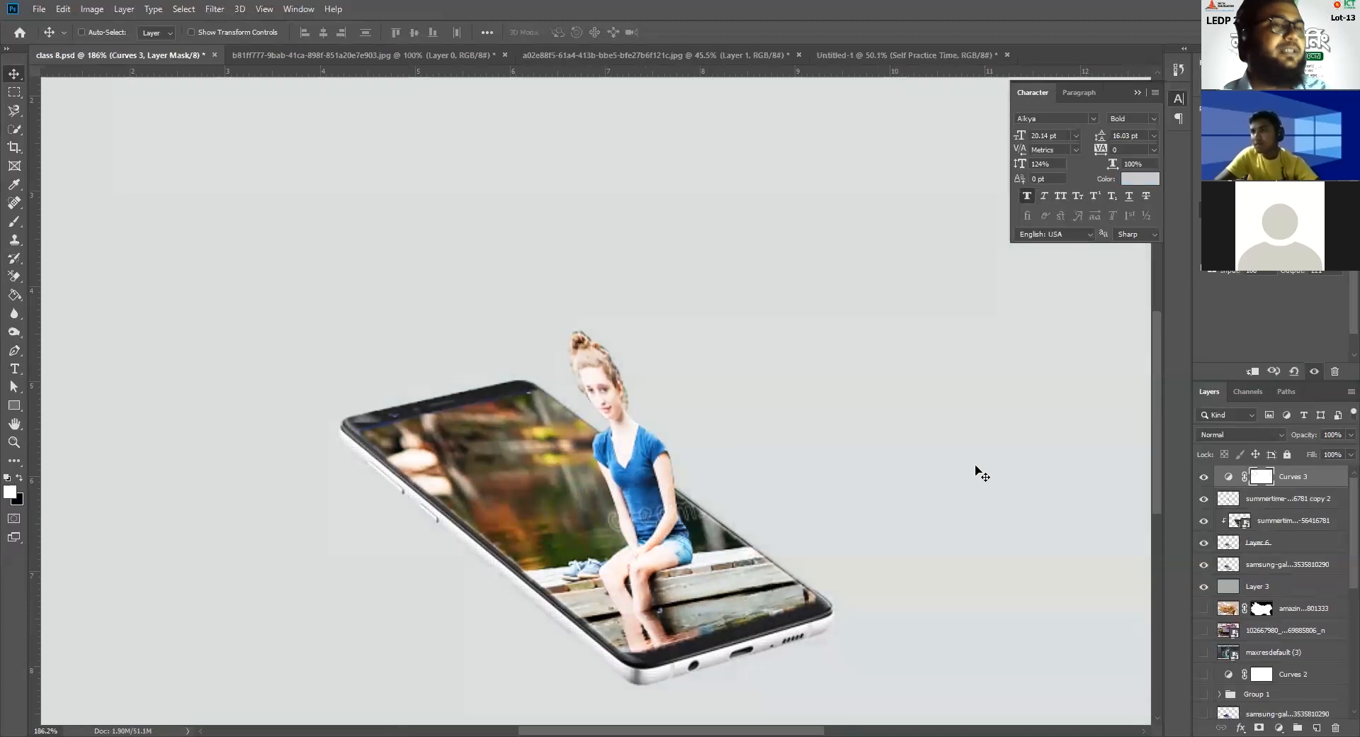
{"action": "scroll", "coordinate": [641, 464], "scroll_direction": "down", "scroll_amount": 3}
{"action": "scroll", "coordinate": [641, 464], "scroll_direction": "down", "scroll_amount": 1}
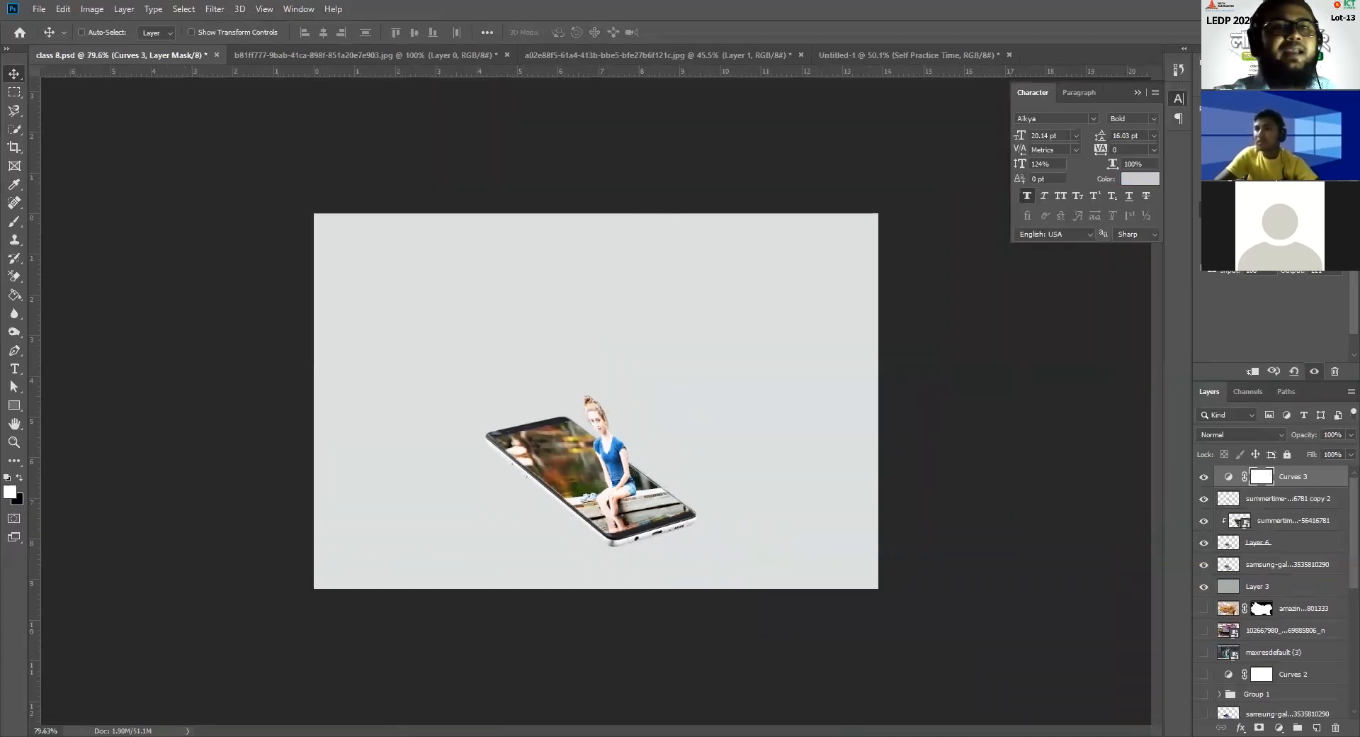
{"action": "left_click_drag", "start_coordinate": [1263, 157], "coordinate": [1256, 183]}
{"action": "left_click_drag", "start_coordinate": [1297, 488], "coordinate": [1336, 725]}
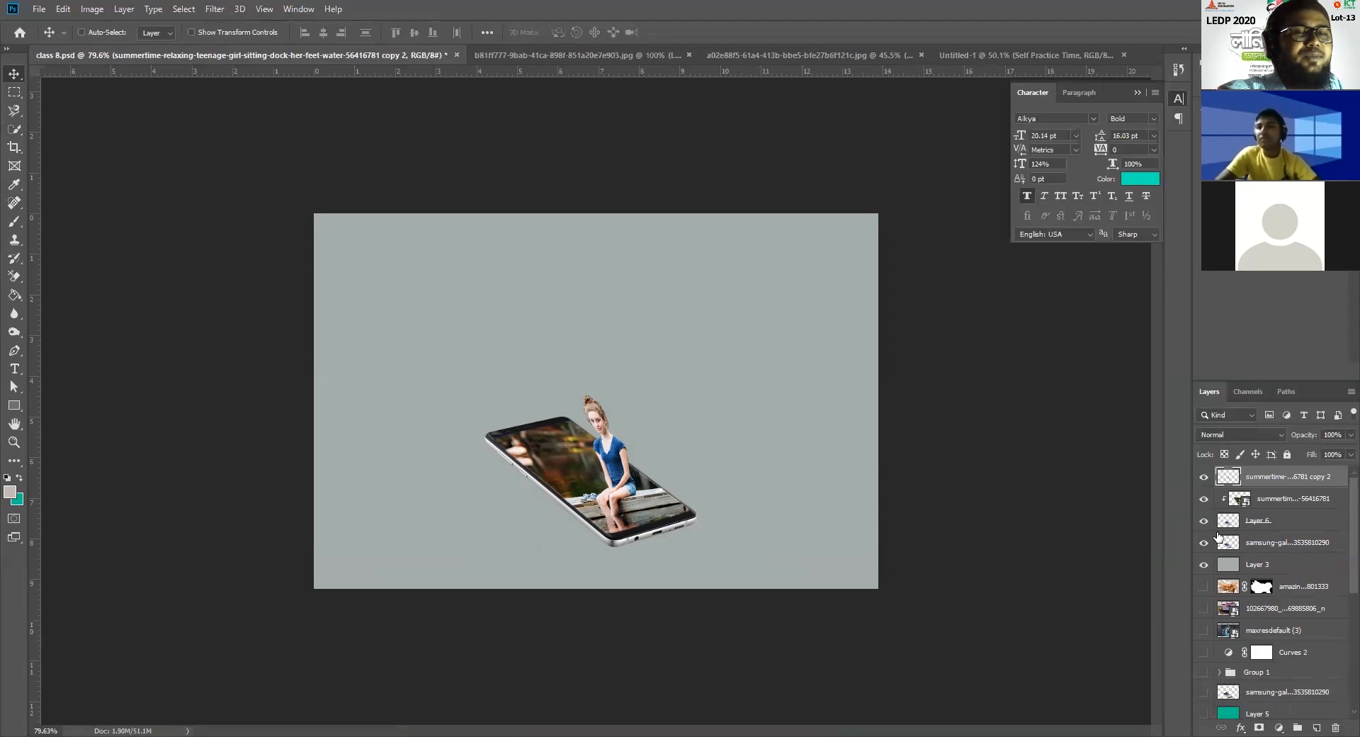
Step: Examine what the girl's cut-out, the phone, Layer 6 and the clipped summertime photo each contribute by toggling their visibility
{"action": "left_click", "coordinate": [1203, 476]}
{"action": "left_click", "coordinate": [1203, 476]}
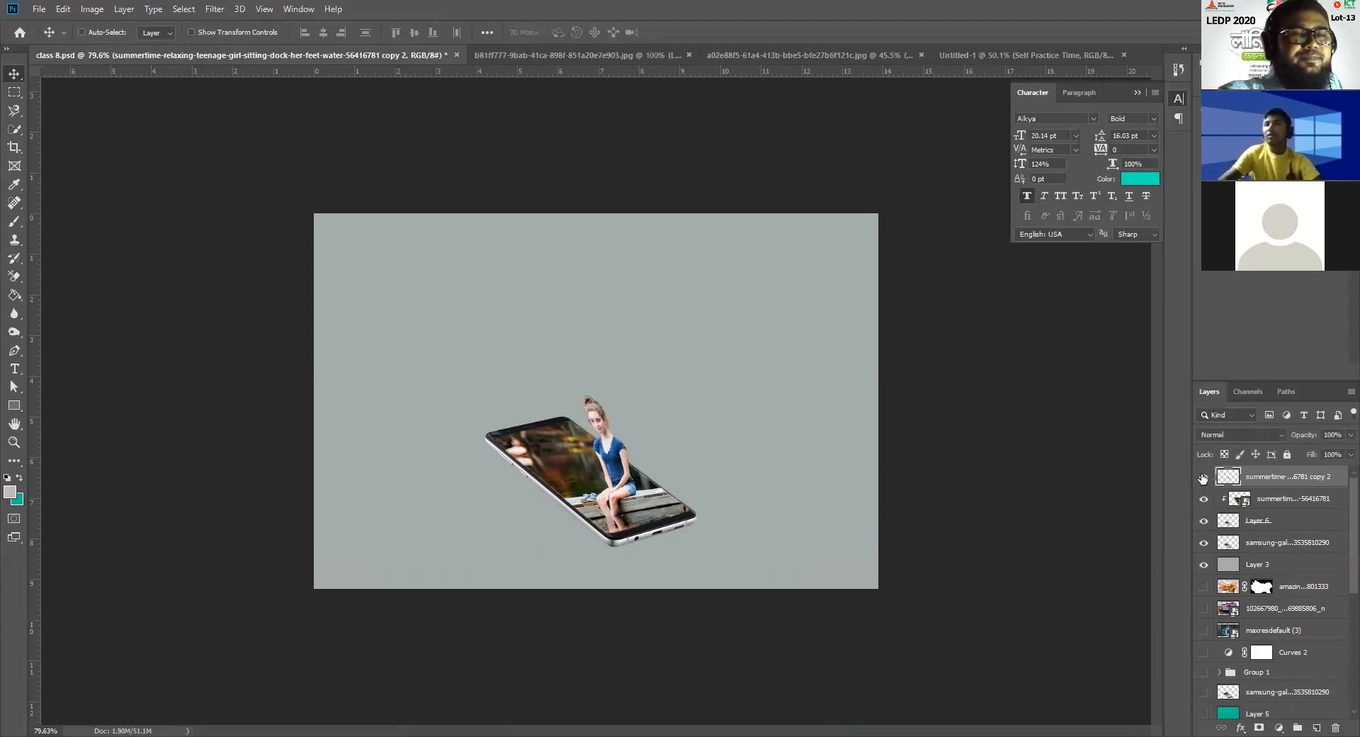
{"action": "left_click", "coordinate": [1207, 543]}
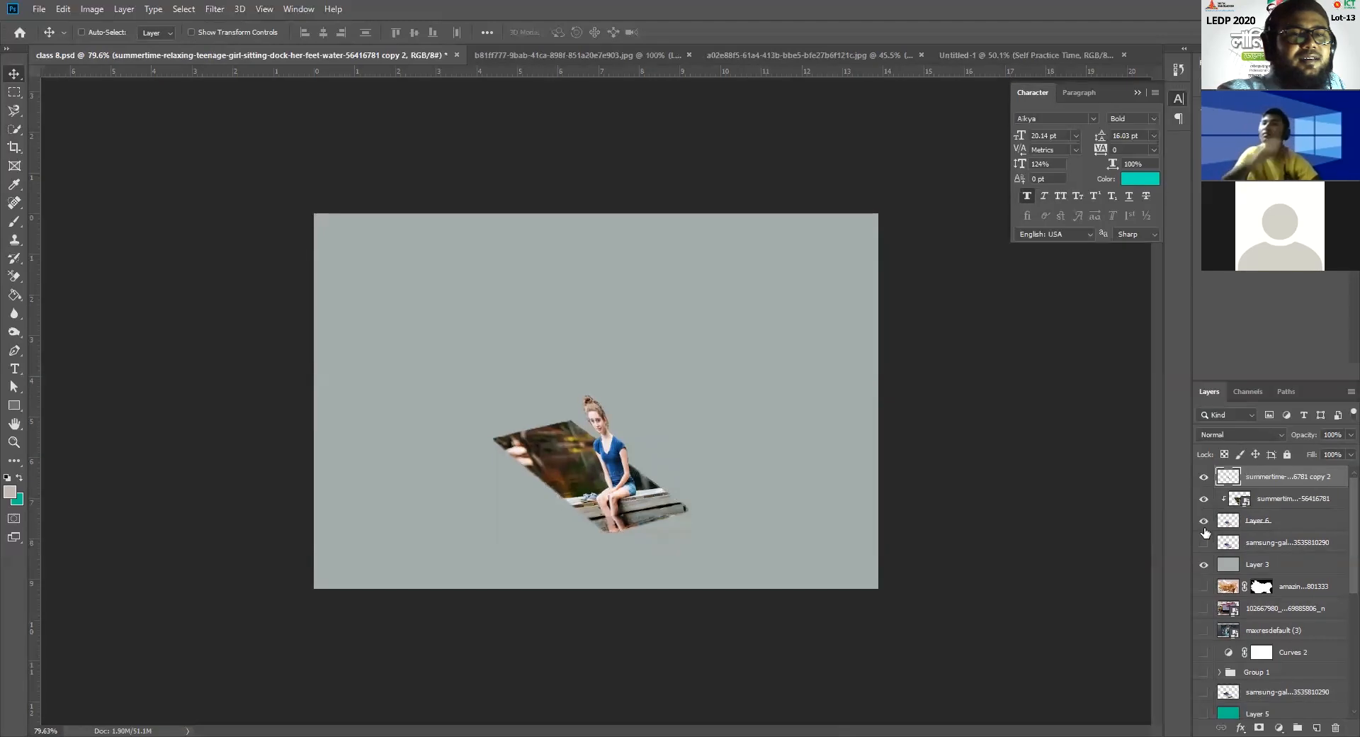
{"action": "left_click", "coordinate": [1205, 521]}
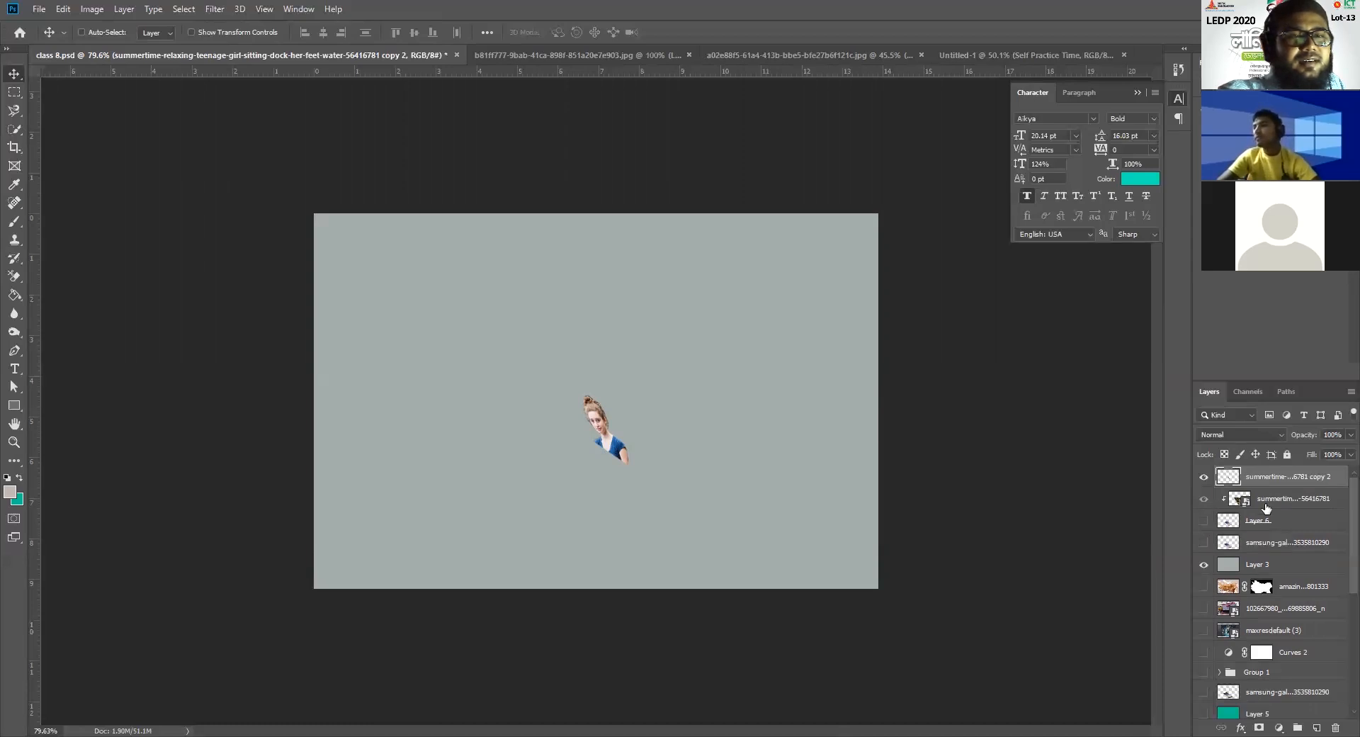
{"action": "left_click", "coordinate": [1203, 520]}
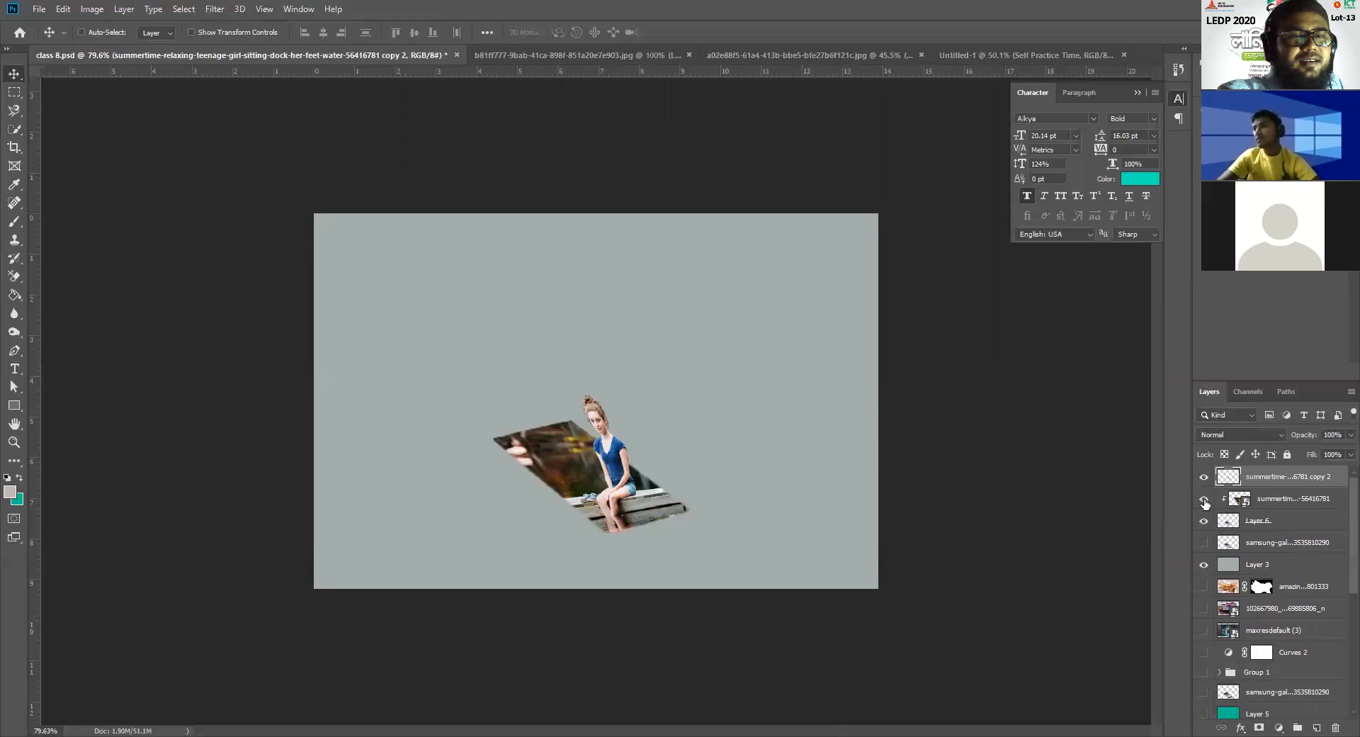
{"action": "left_click", "coordinate": [1204, 499]}
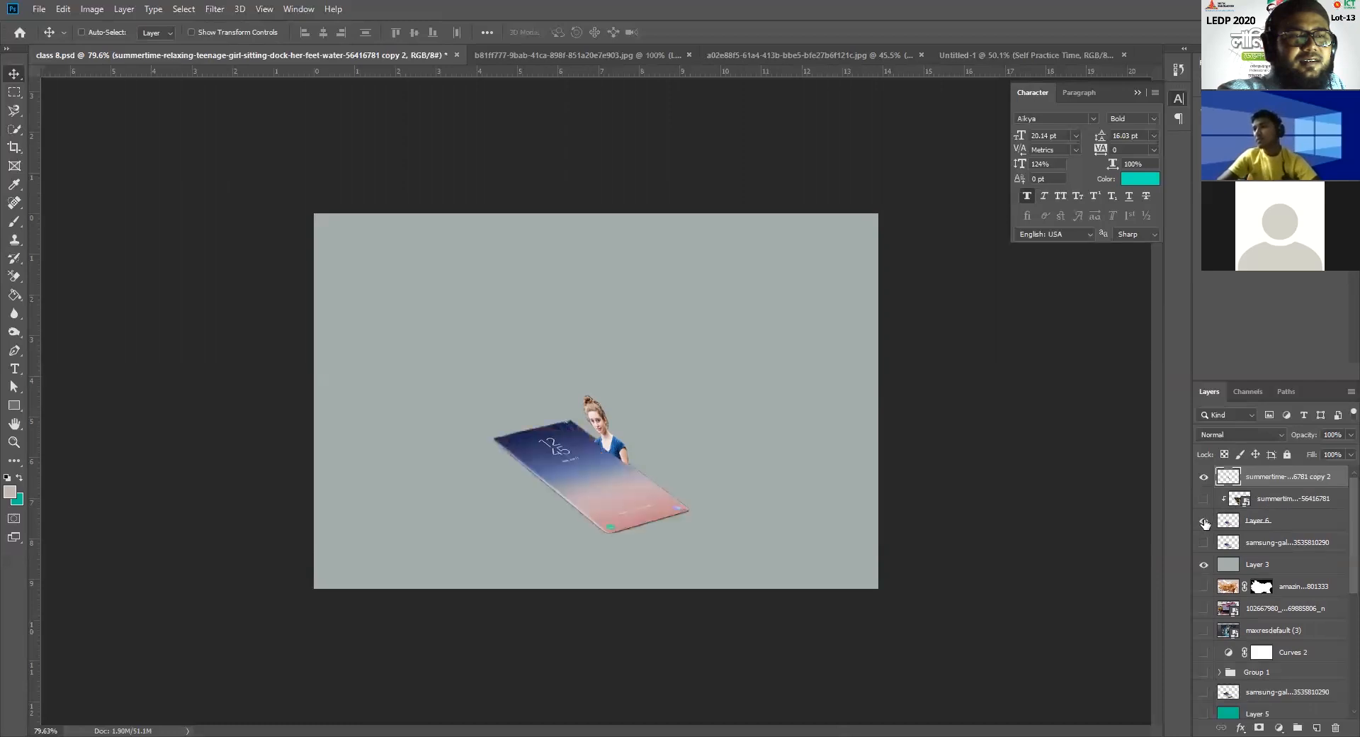
{"action": "left_click", "coordinate": [1204, 521]}
{"action": "left_click", "coordinate": [1205, 476]}
{"action": "left_click", "coordinate": [1205, 477]}
{"action": "left_click", "coordinate": [1205, 481]}
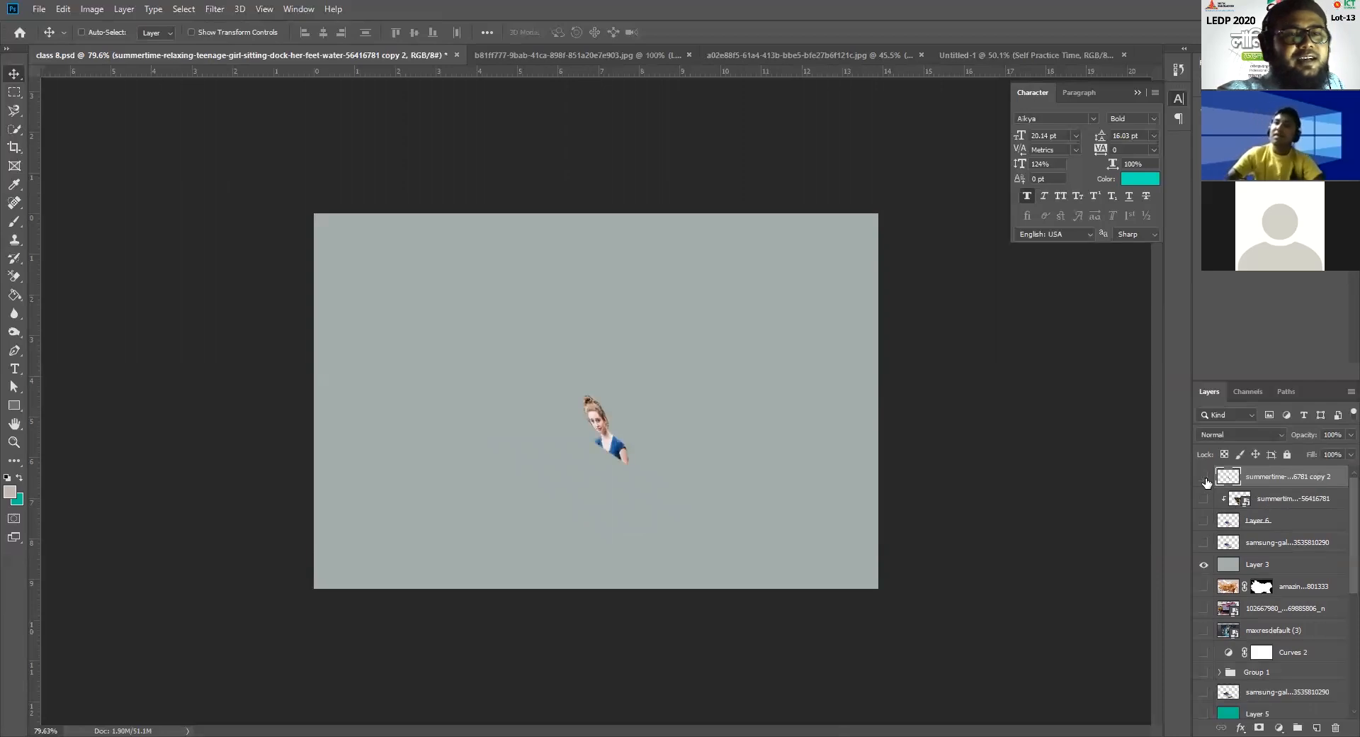
{"action": "left_click", "coordinate": [1203, 502]}
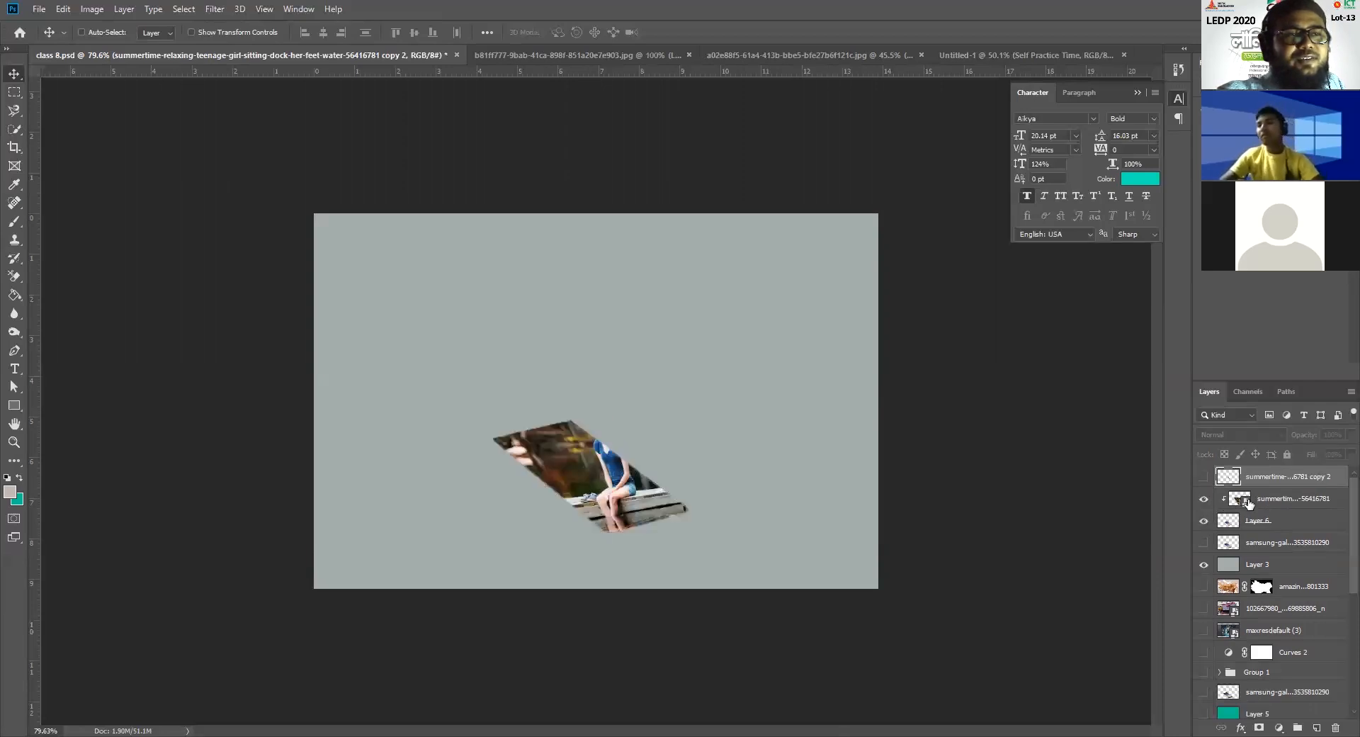
Step: Release the summertime photo layer's clipping mask, then clip the photo to Layer 6 again
{"action": "right_click", "coordinate": [1281, 499]}
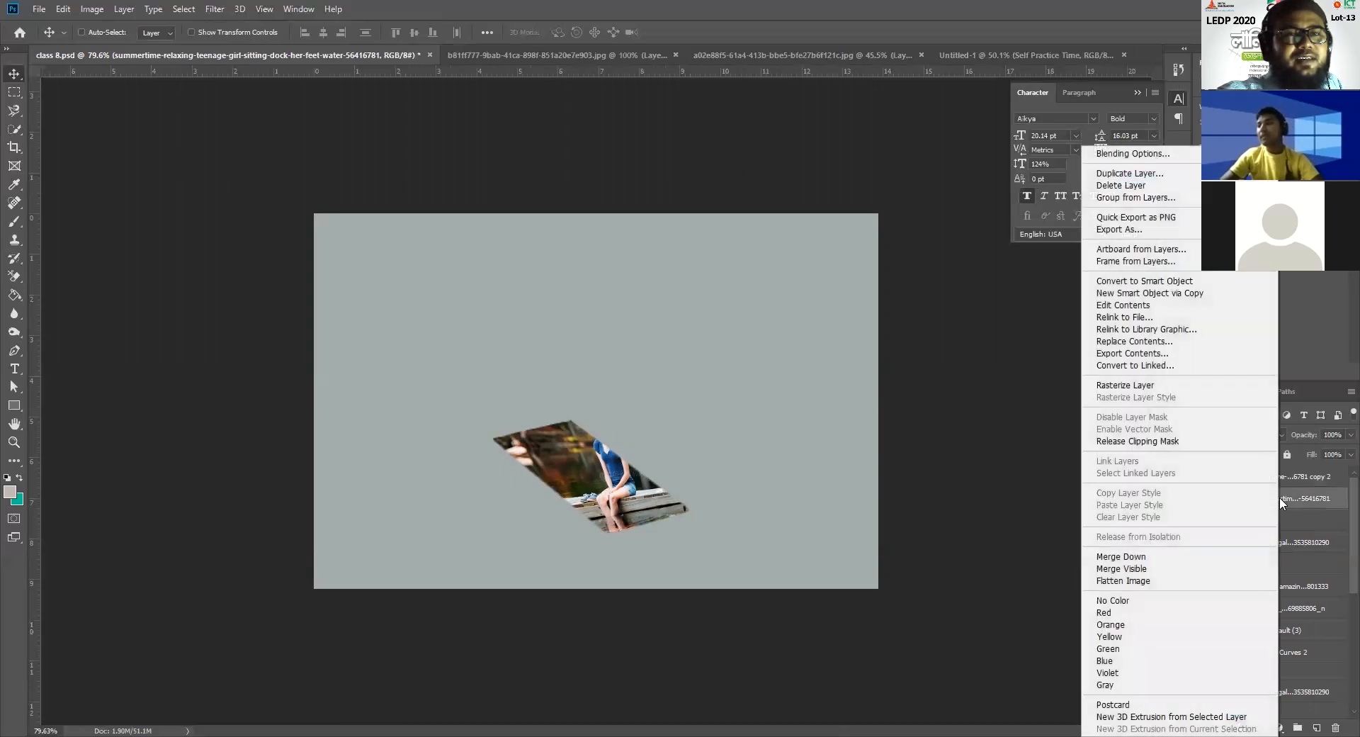
{"action": "left_click", "coordinate": [1152, 443]}
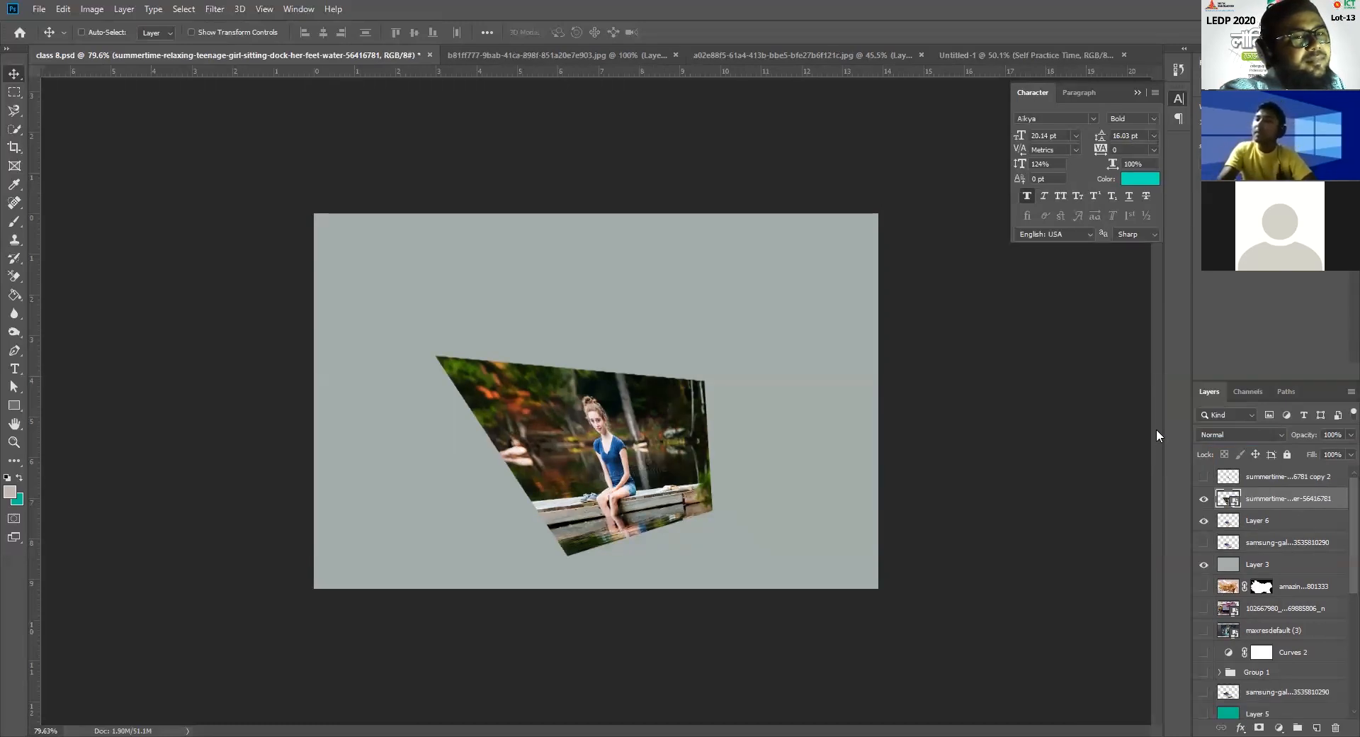
{"action": "right_click", "coordinate": [1266, 500]}
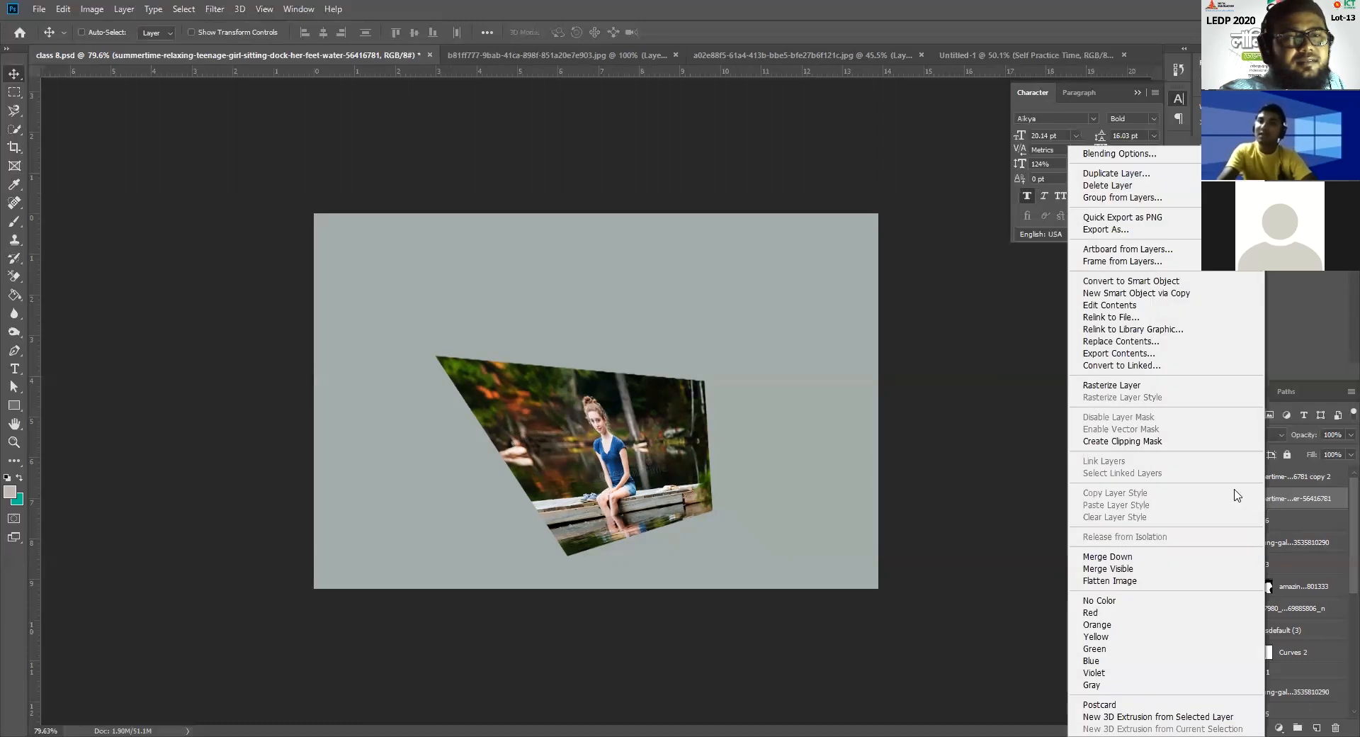
{"action": "left_click", "coordinate": [1161, 441]}
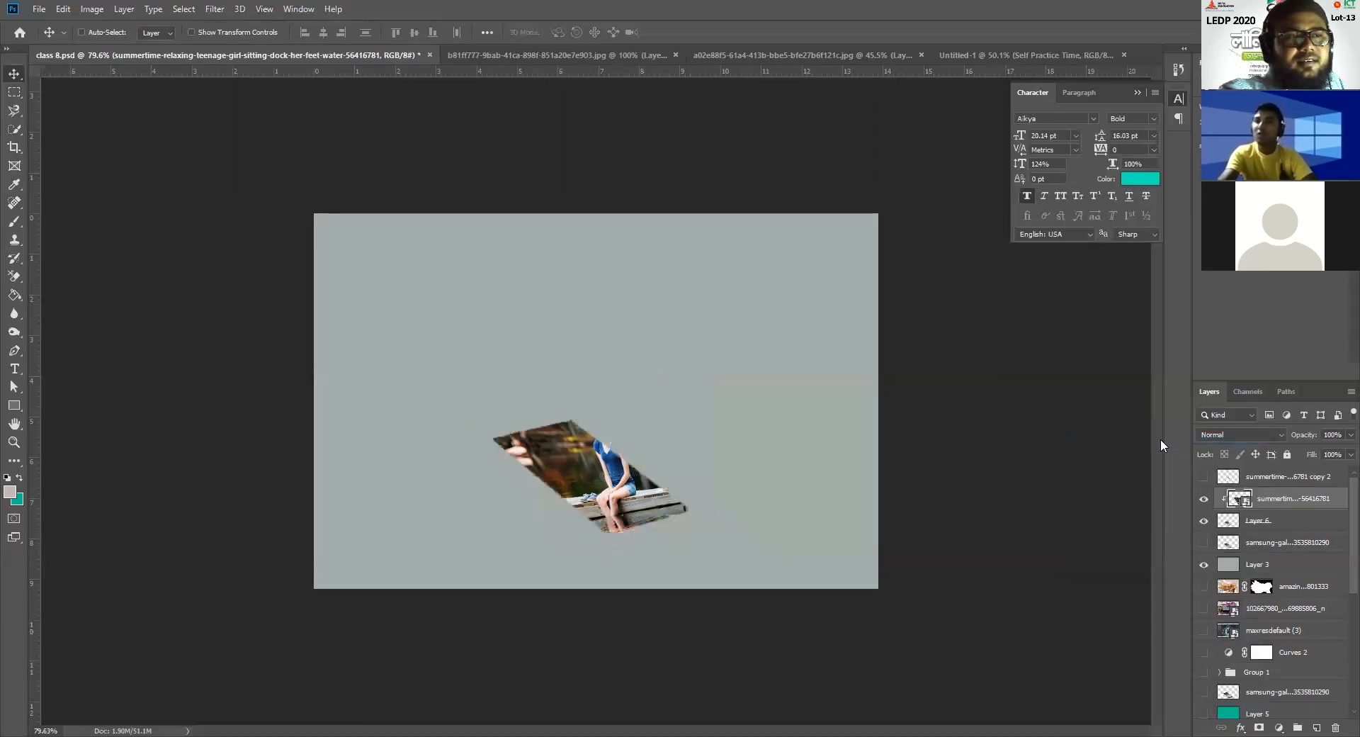
Step: Show the cut-out and phone layers again, then compare the composite with and without each of its four layers
{"action": "left_click", "coordinate": [1203, 476]}
{"action": "left_click", "coordinate": [1203, 542]}
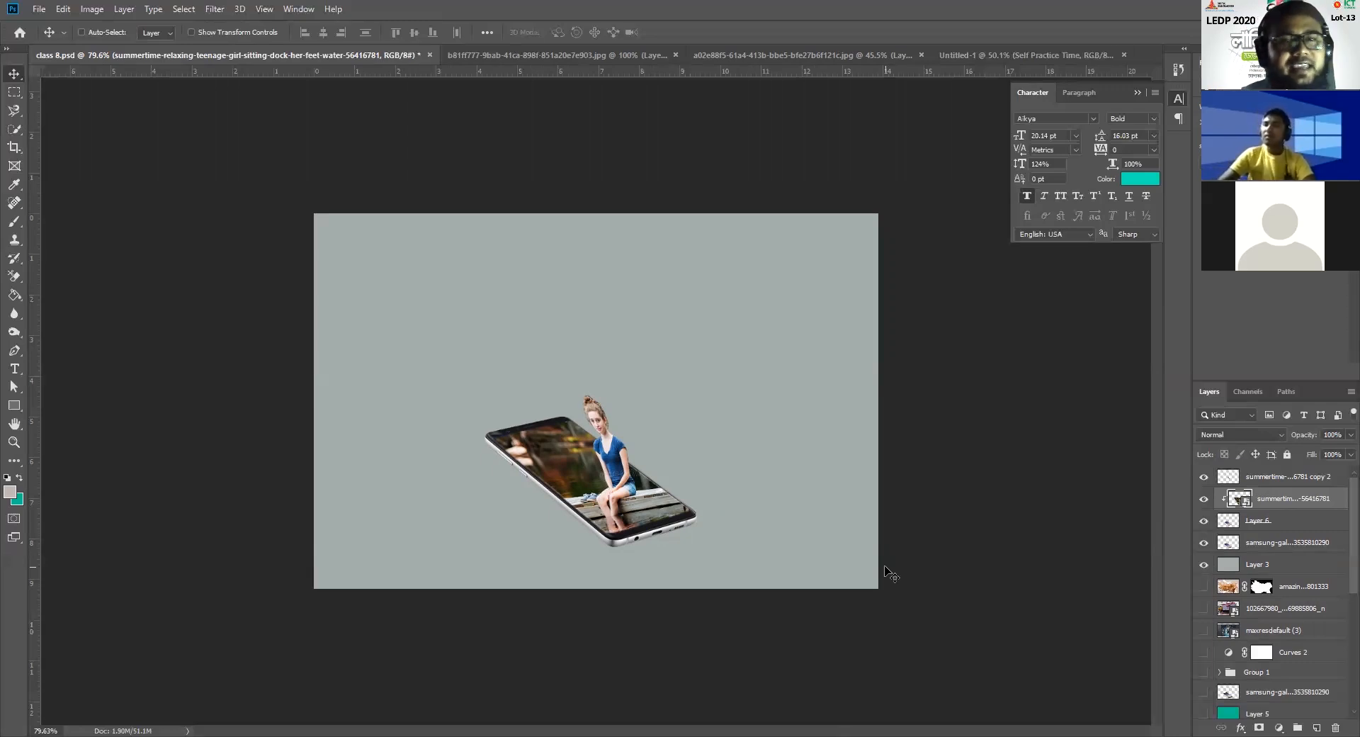
{"action": "left_click", "coordinate": [1204, 543]}
{"action": "left_click", "coordinate": [1206, 546]}
{"action": "left_click", "coordinate": [1206, 545]}
{"action": "left_click", "coordinate": [1205, 542]}
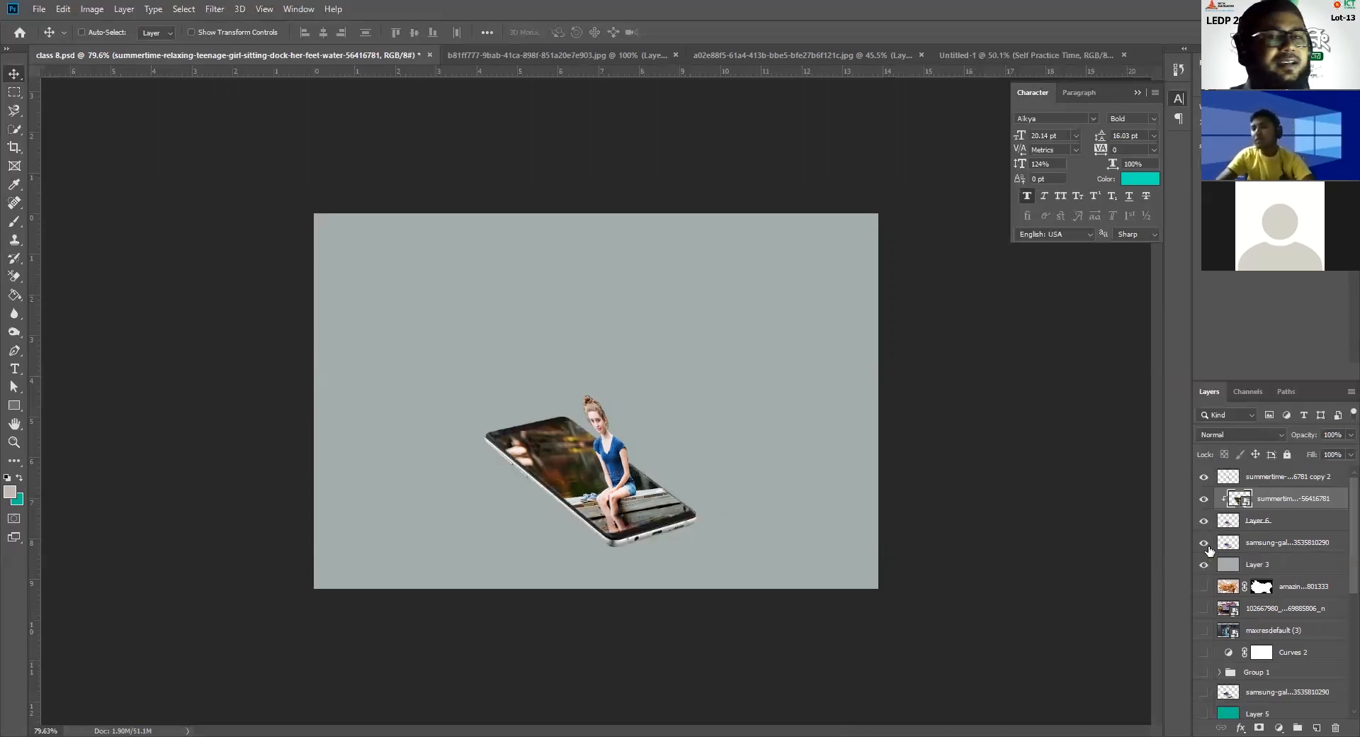
{"action": "left_click", "coordinate": [1205, 521]}
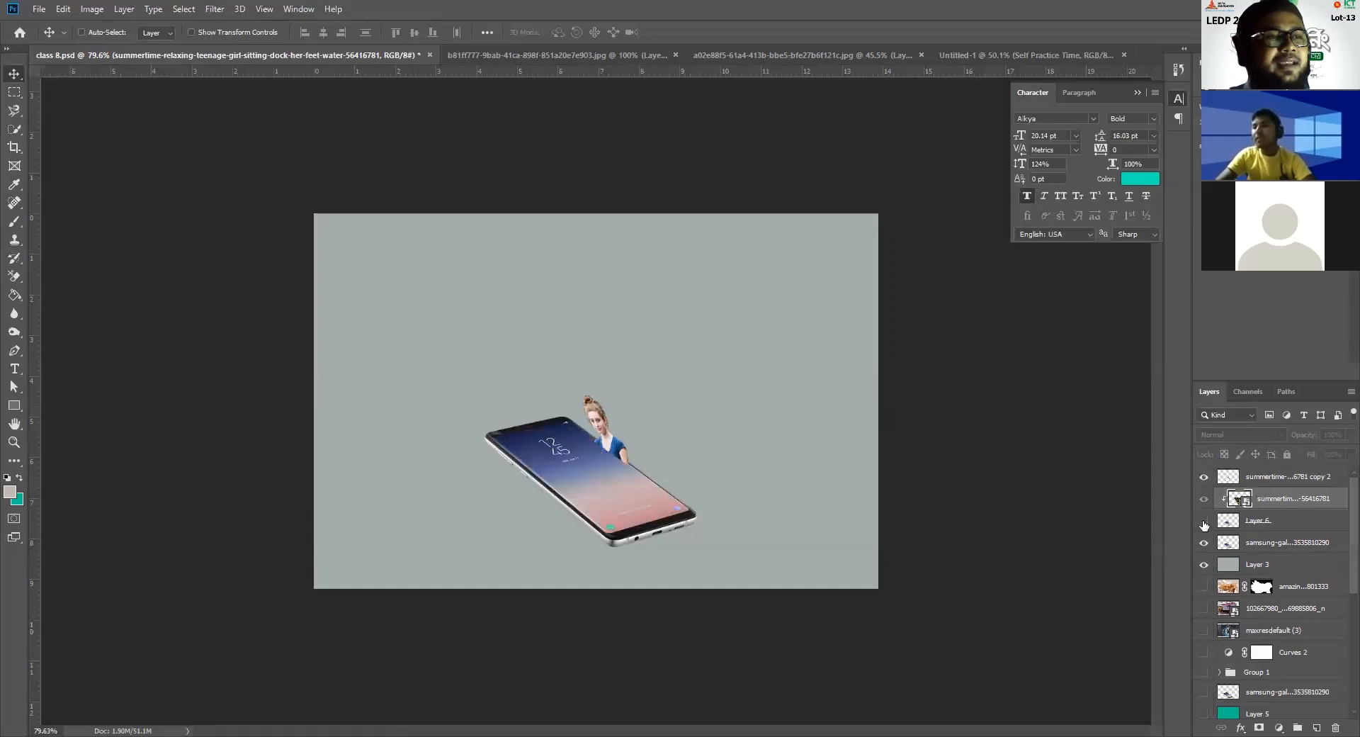
{"action": "left_click", "coordinate": [1204, 522]}
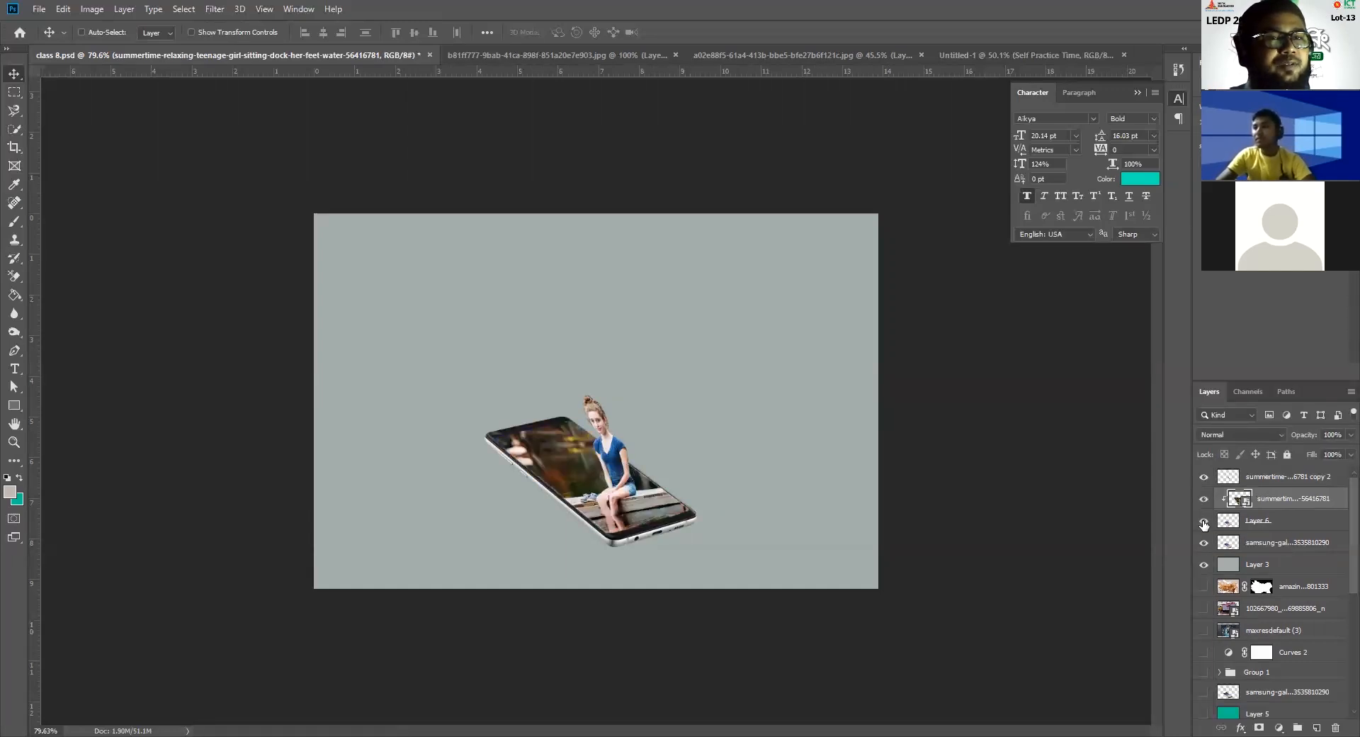
{"action": "left_click", "coordinate": [1205, 479]}
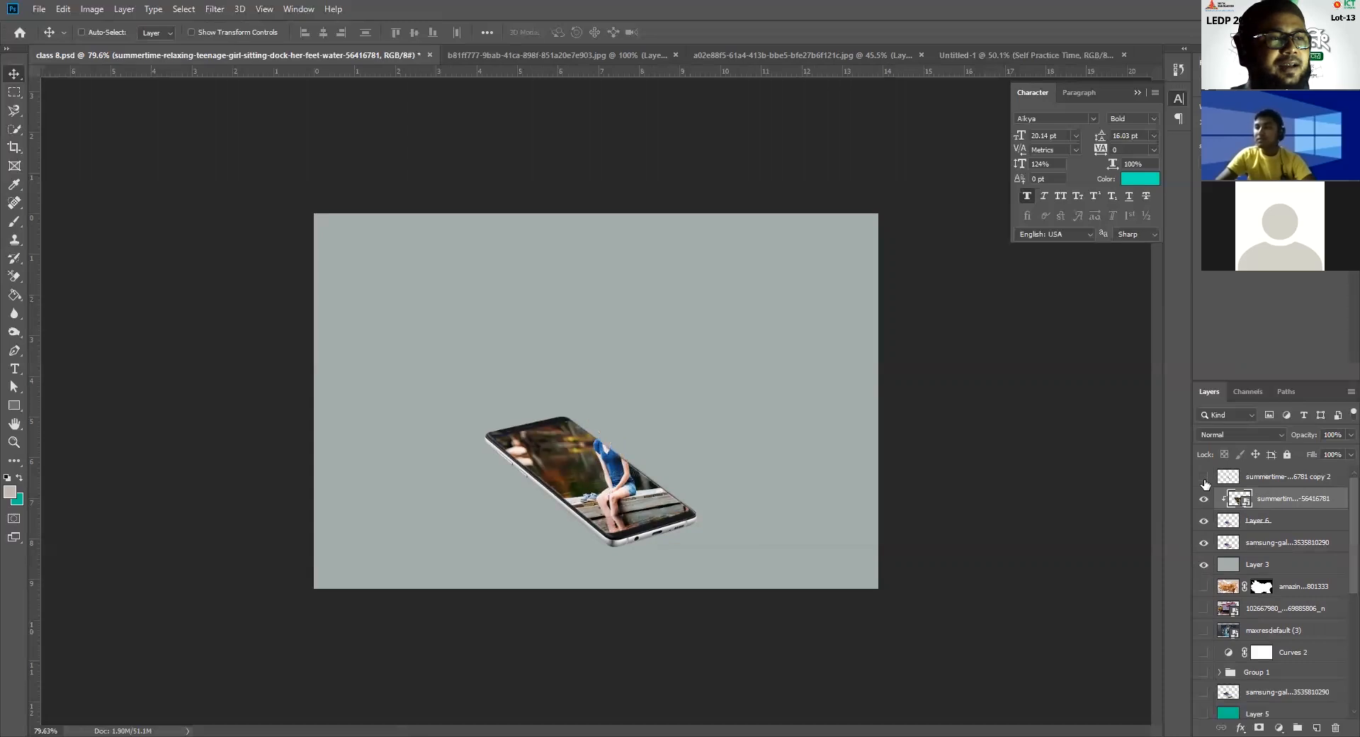
{"action": "left_click", "coordinate": [1205, 477]}
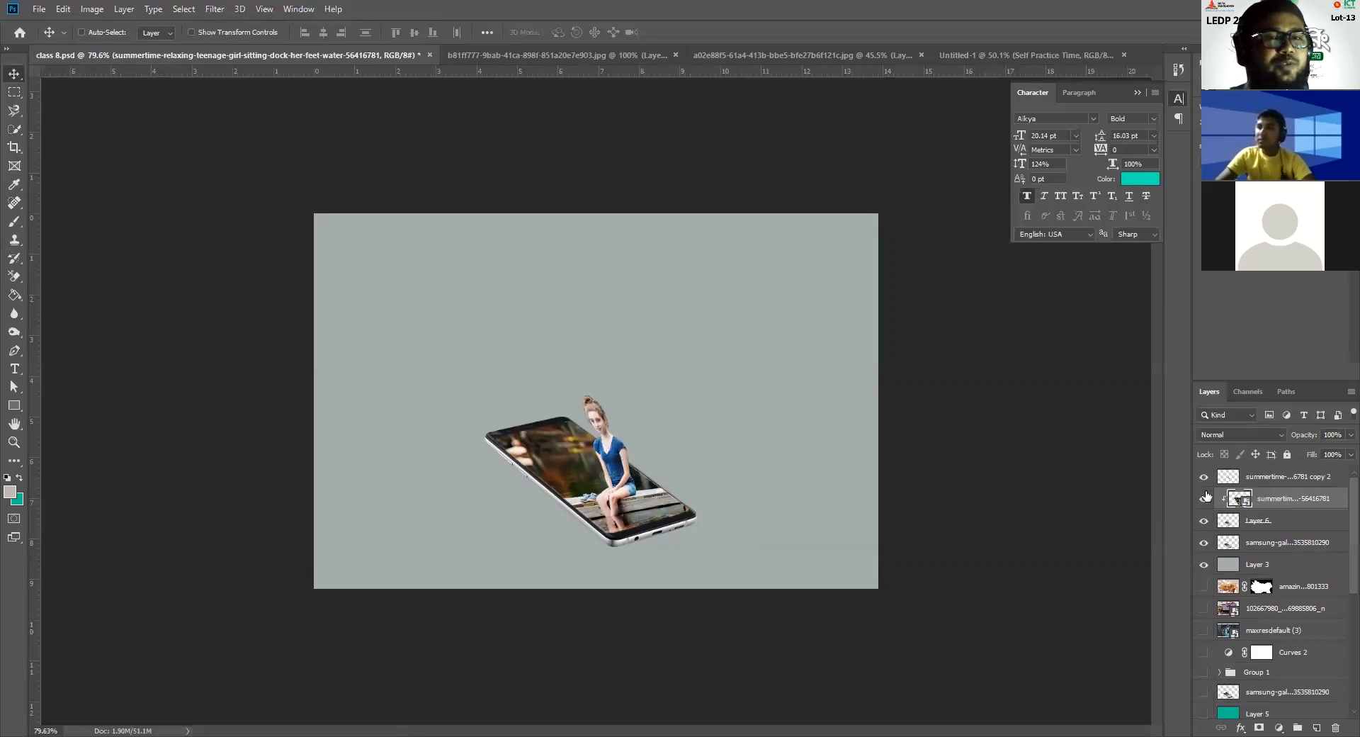
{"action": "left_click", "coordinate": [1206, 500]}
{"action": "left_click", "coordinate": [1204, 499]}
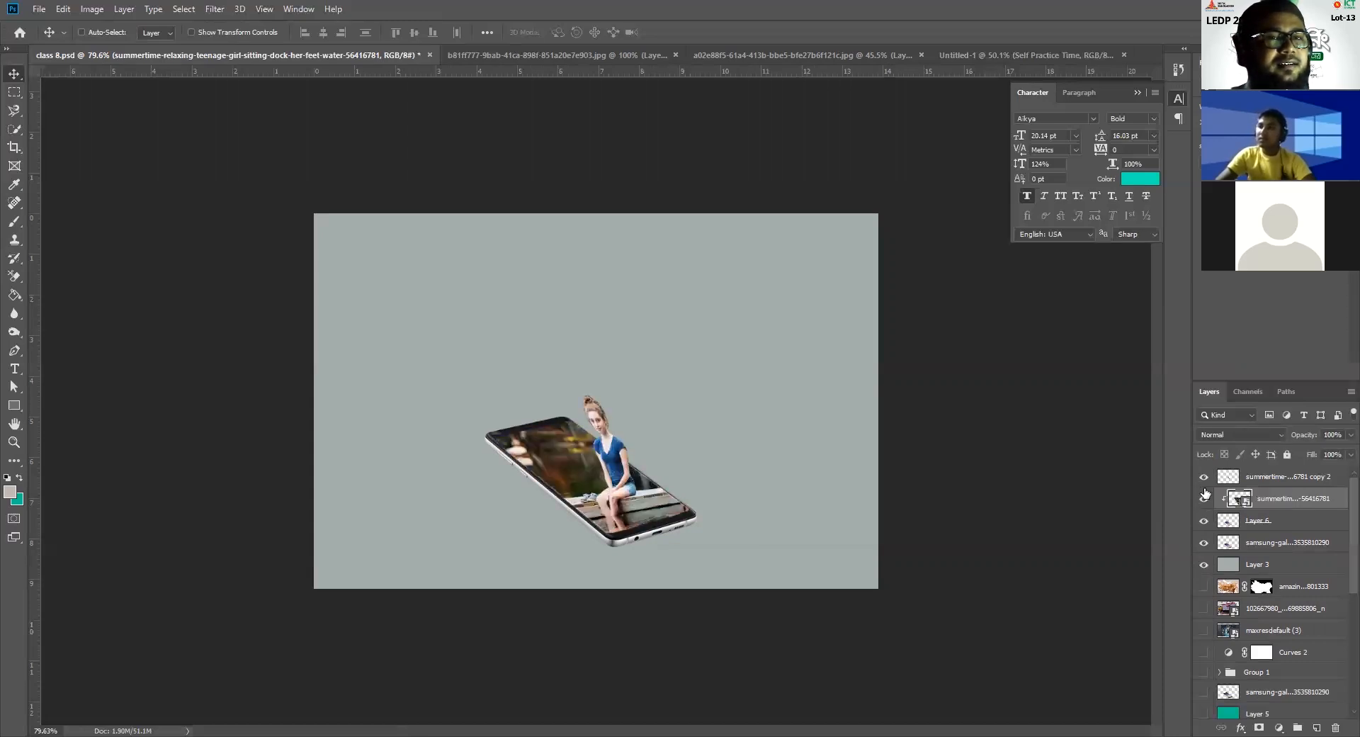
Step: Hide the cut-out and clipped photo to examine Layer 6 with and without the phone beneath it, then show both again
{"action": "left_click", "coordinate": [1204, 478]}
{"action": "left_click", "coordinate": [1204, 500]}
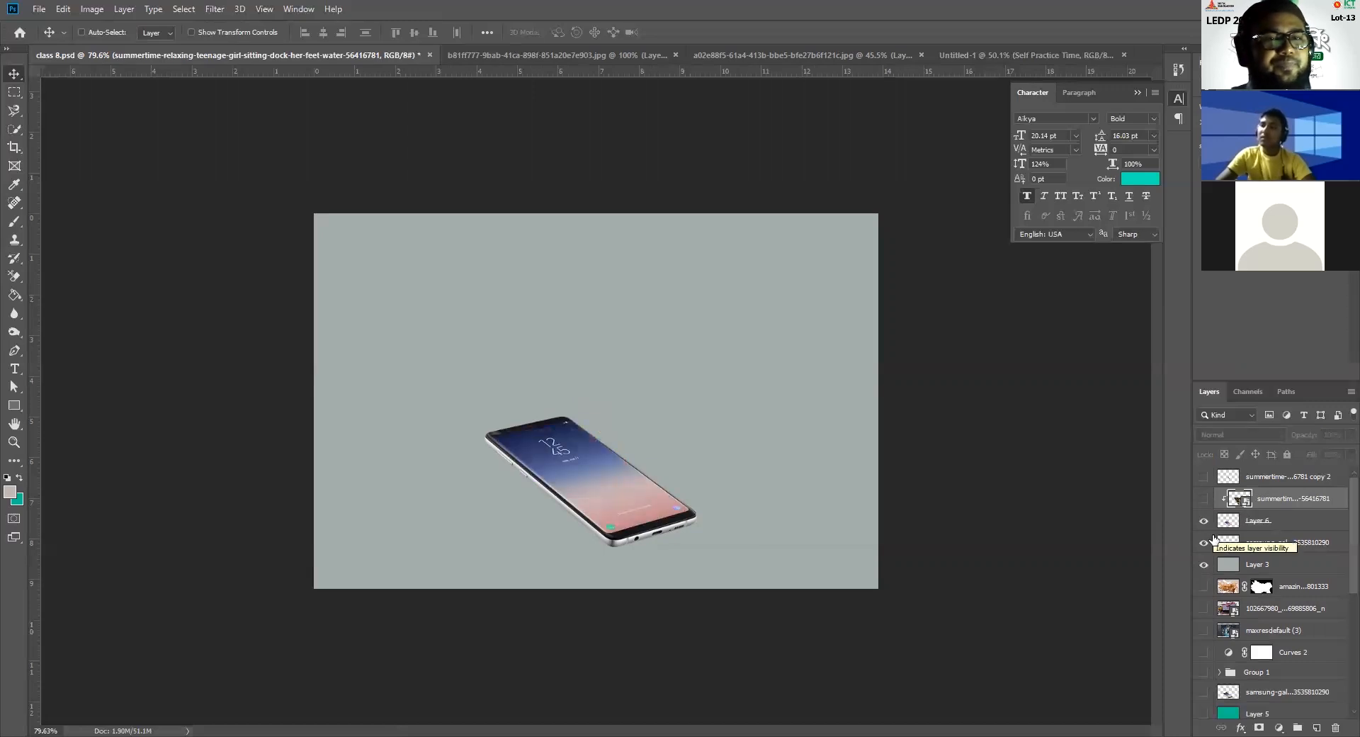
{"action": "left_click", "coordinate": [1204, 522]}
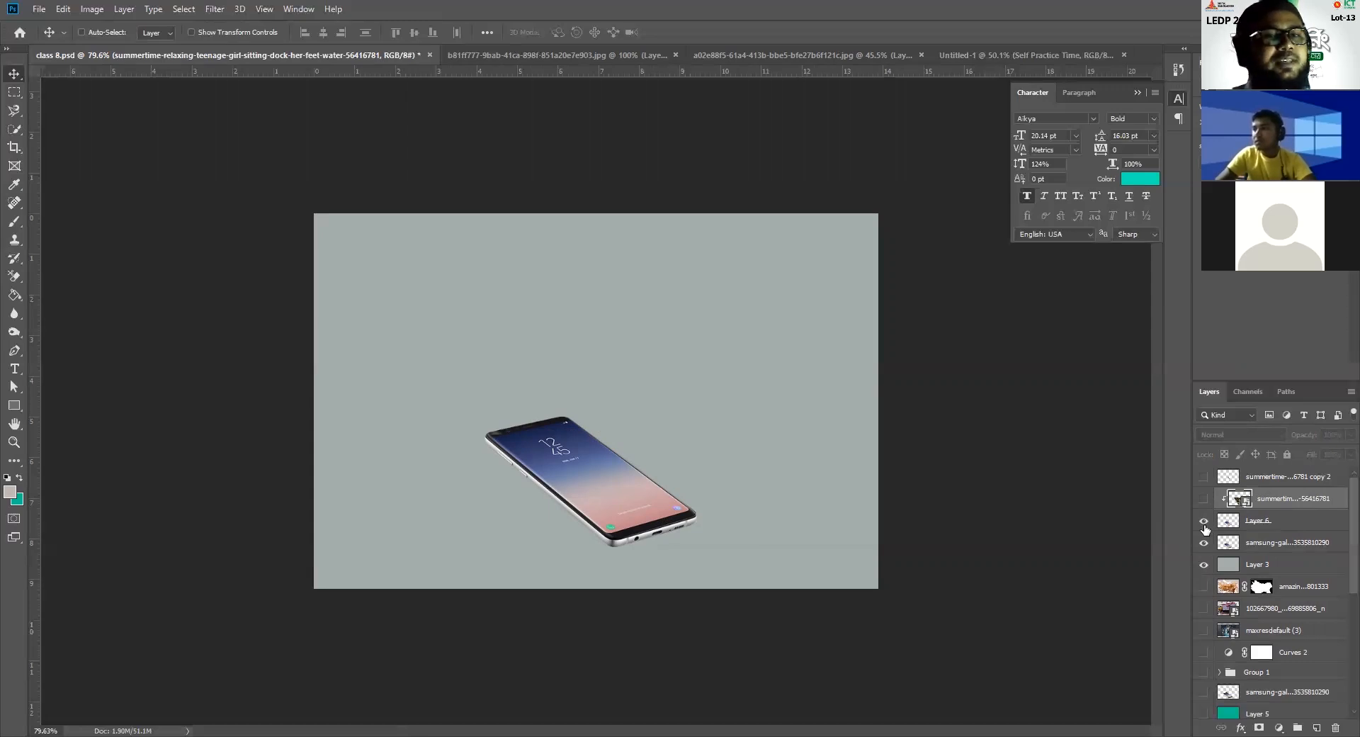
{"action": "left_click", "coordinate": [1204, 543]}
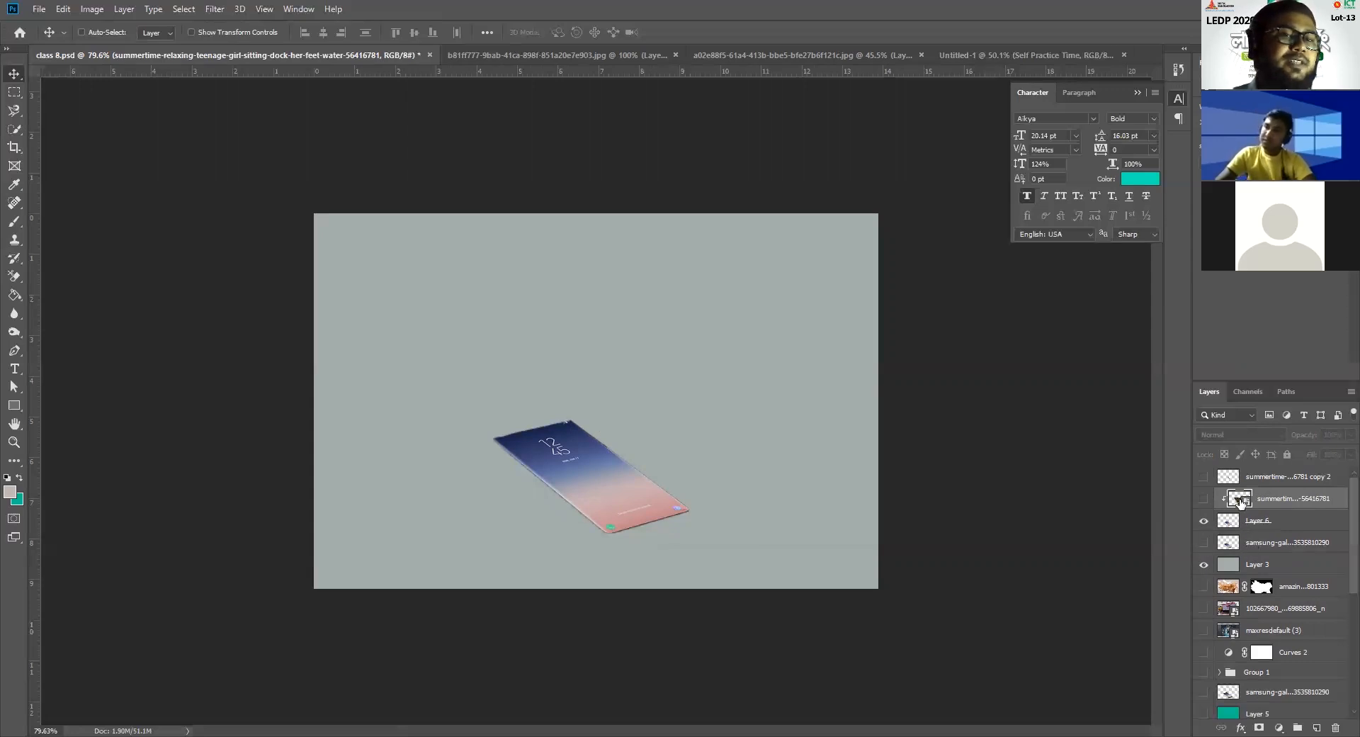
{"action": "left_click", "coordinate": [1205, 542]}
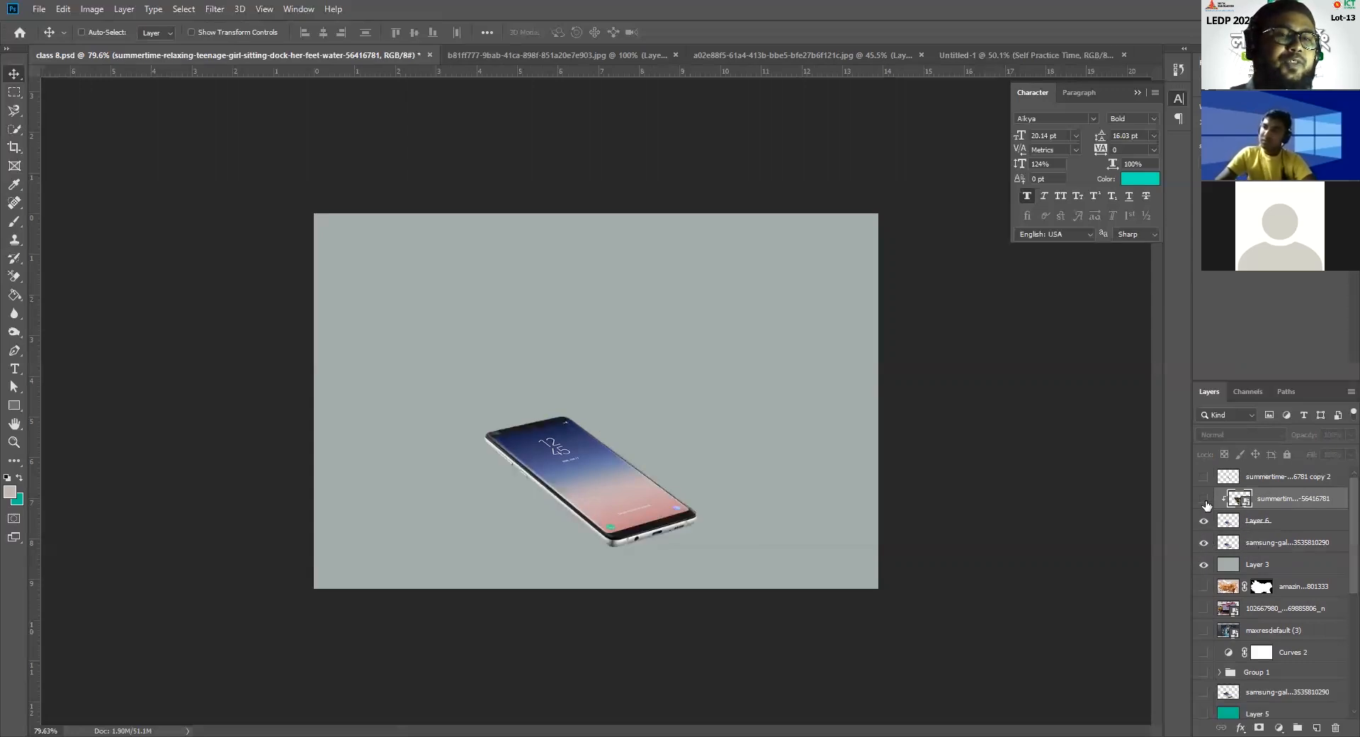
{"action": "left_click", "coordinate": [1204, 498]}
{"action": "left_click", "coordinate": [1204, 477]}
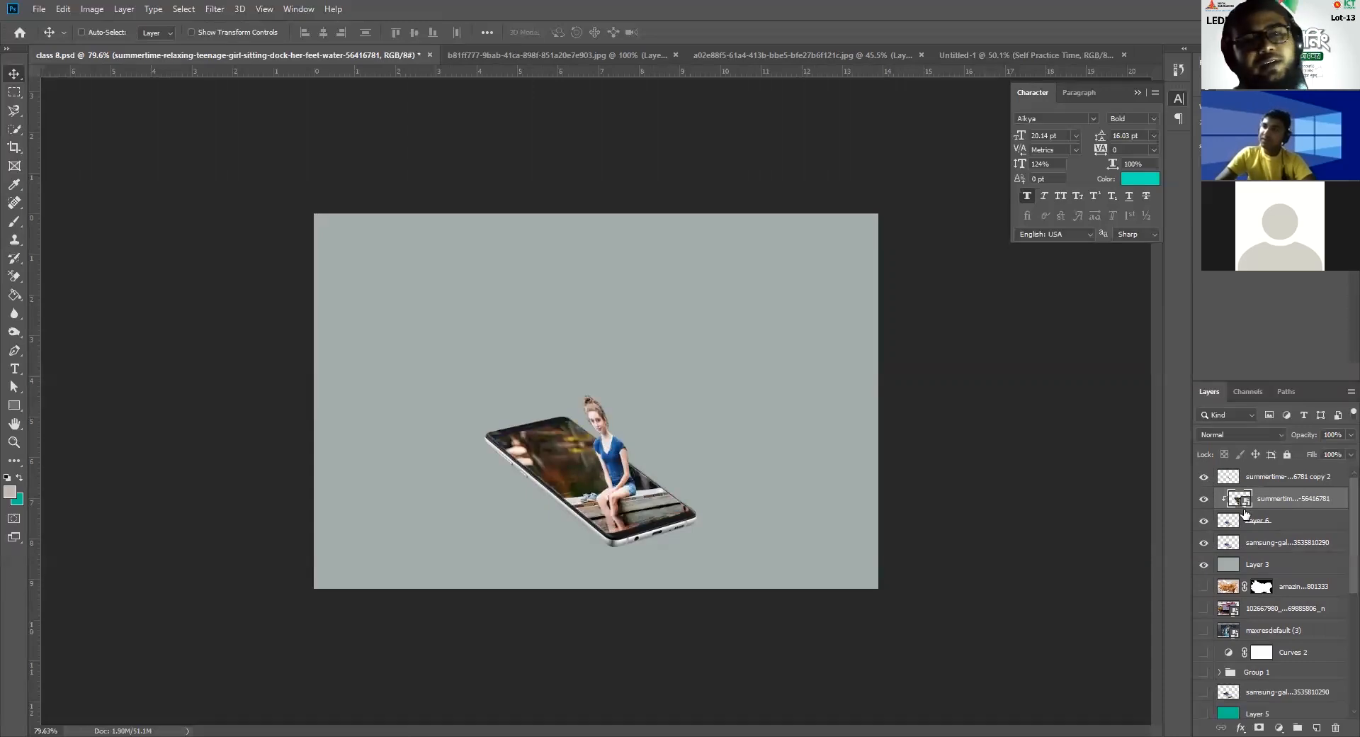
Step: Group the girl's cut-out, the clipped summertime photo and Layer 6 together, then hide the group
{"action": "left_click", "coordinate": [1274, 479]}
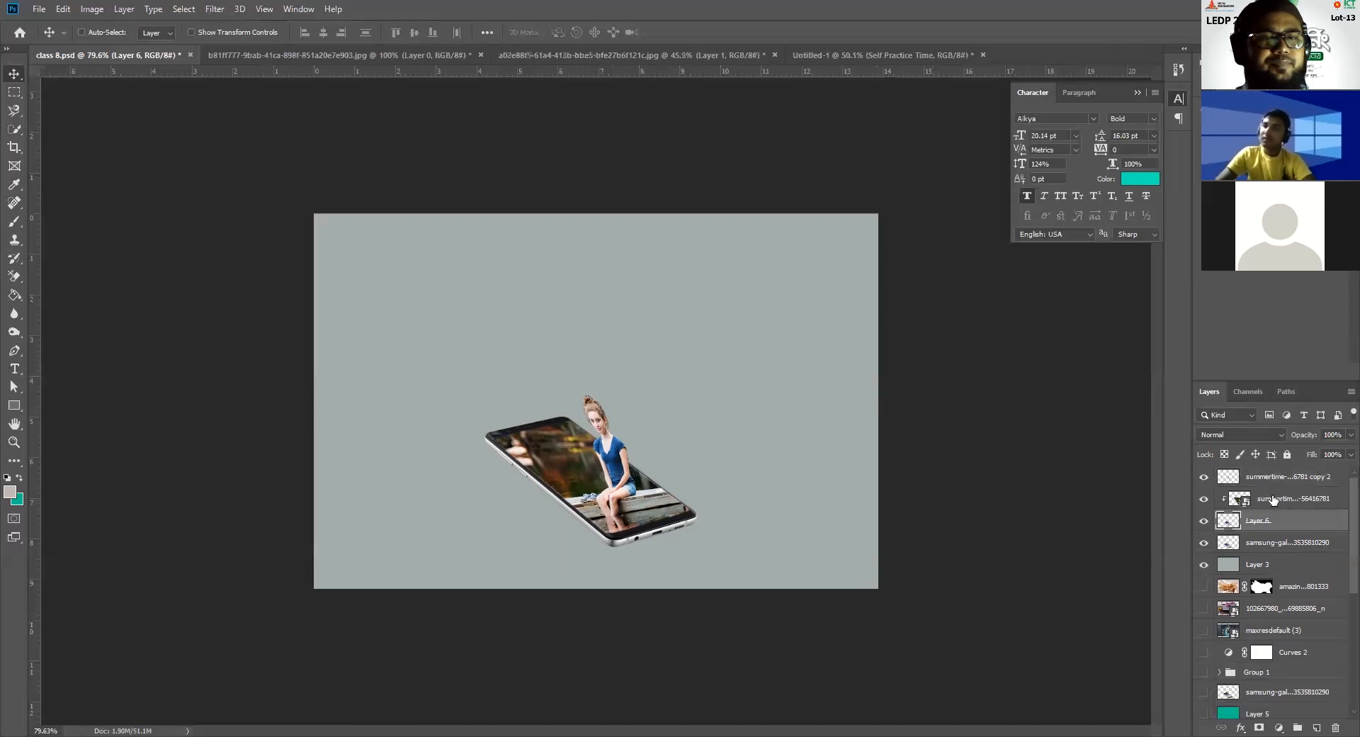
{"action": "left_click", "coordinate": [1272, 520], "text": "shift"}
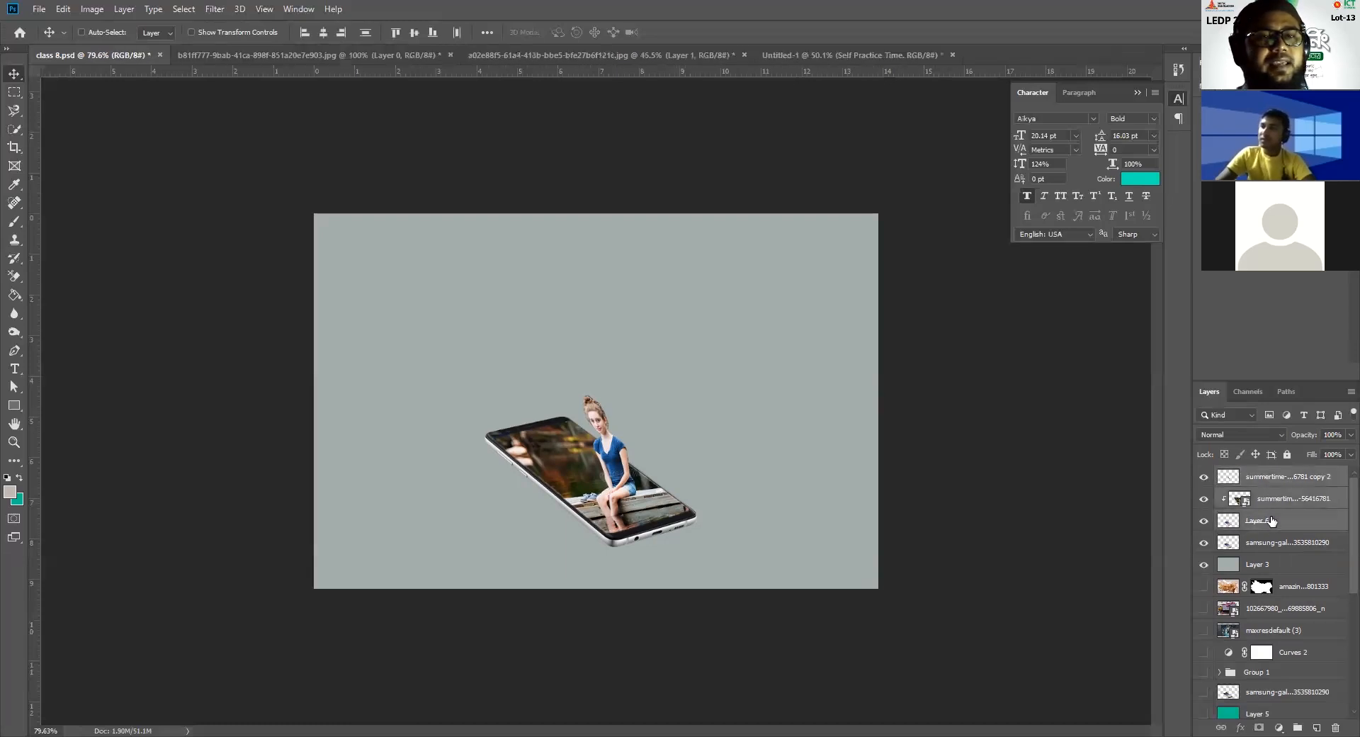
{"action": "left_click", "coordinate": [1204, 500]}
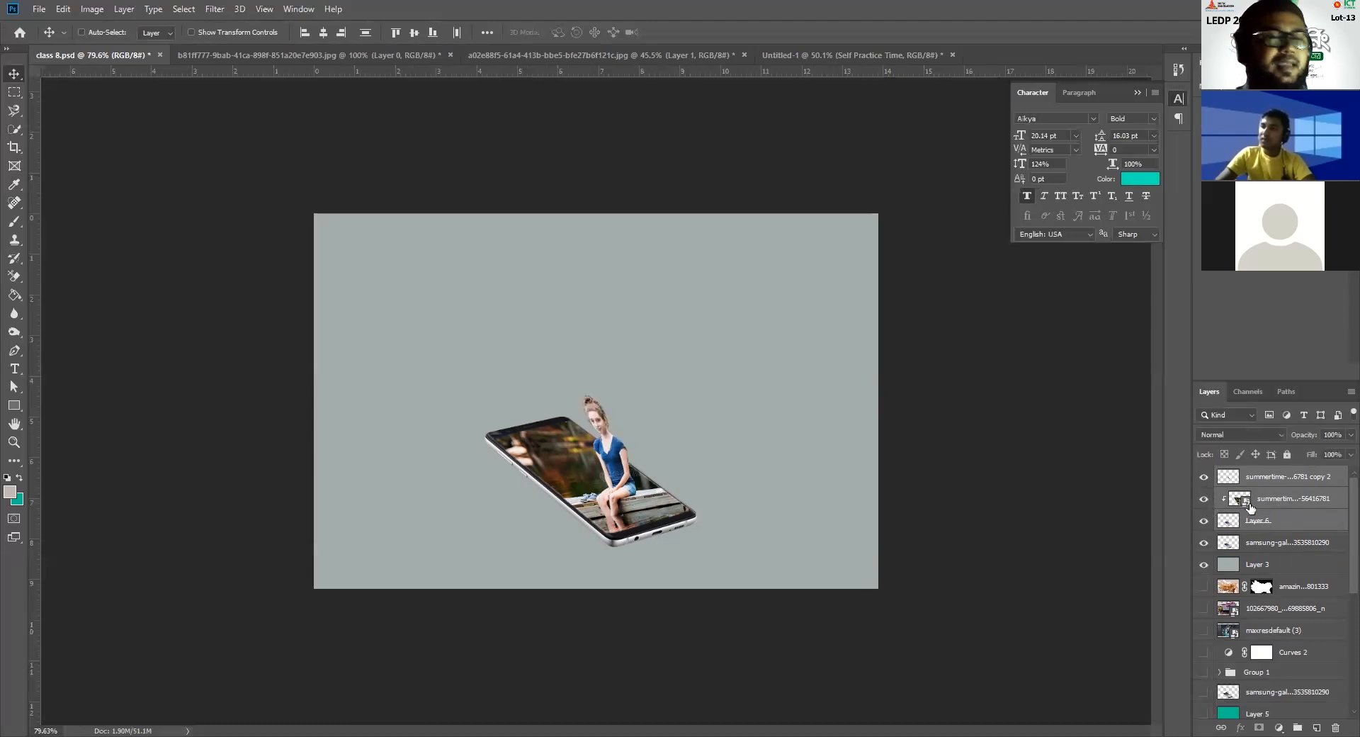
{"action": "key", "text": "ctrl"}
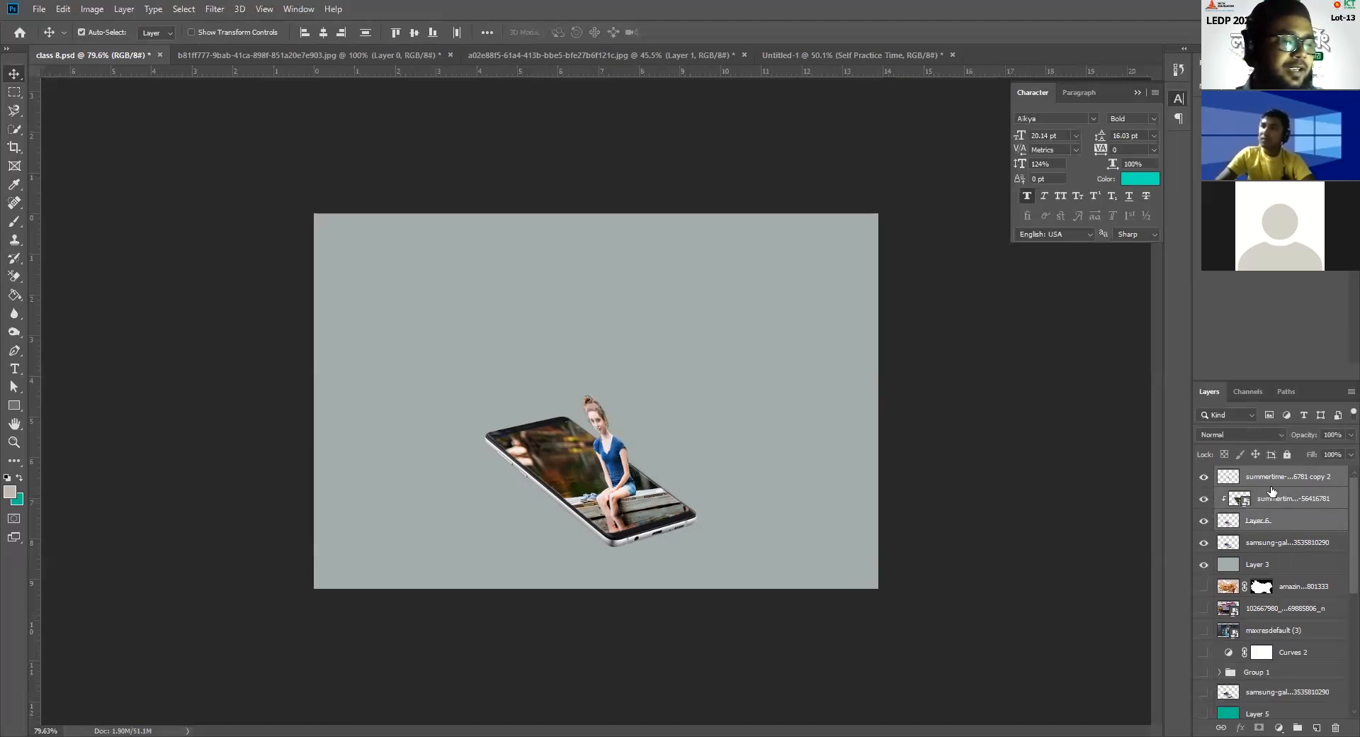
{"action": "key", "text": "ctrl+g"}
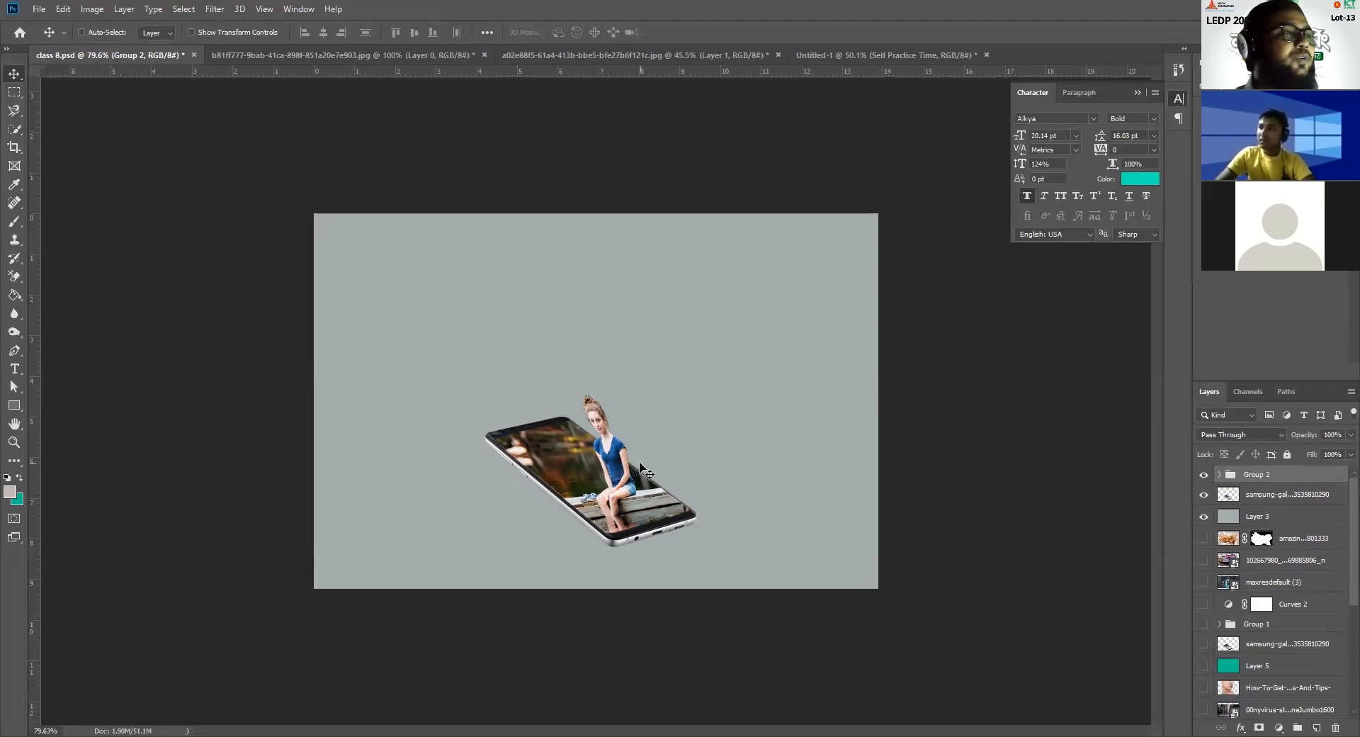
{"action": "left_click", "coordinate": [1205, 475]}
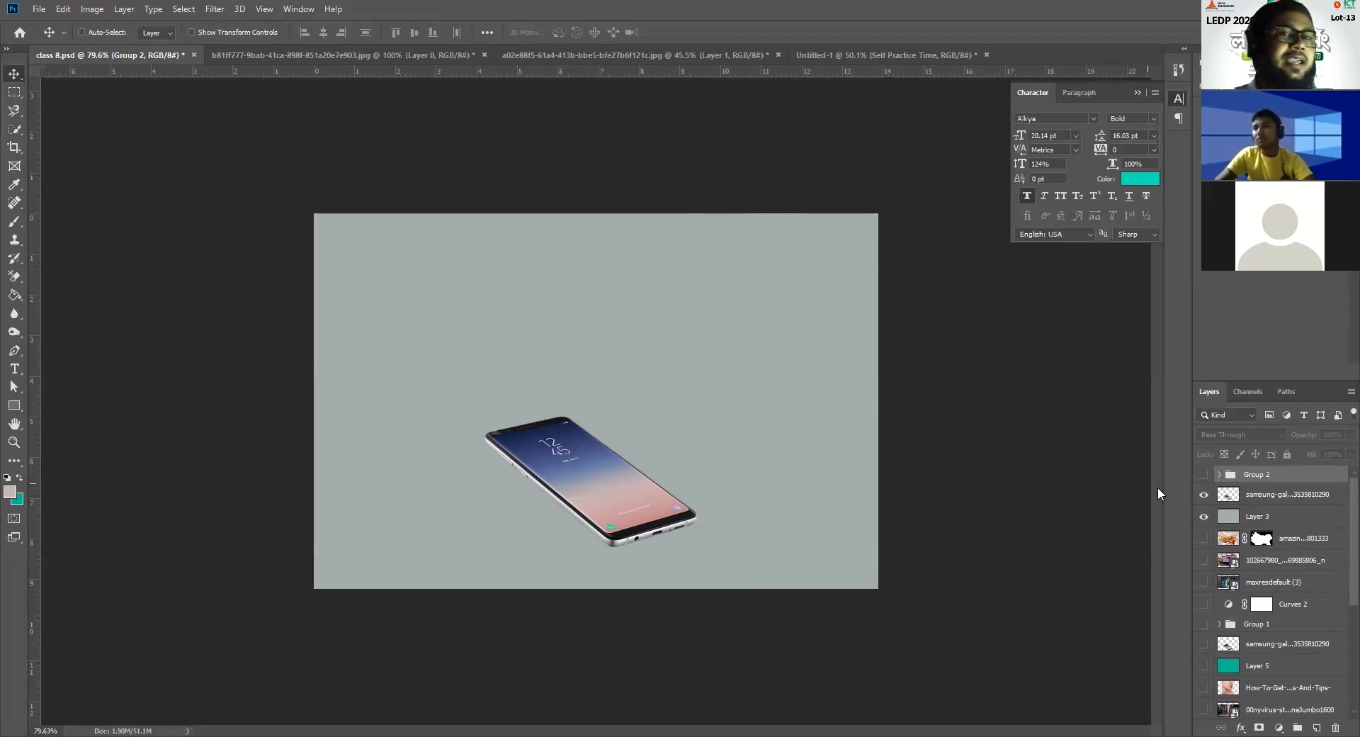
Step: Compare the composite with and without Group 2, leaving the group shown
{"action": "left_click", "coordinate": [1204, 474]}
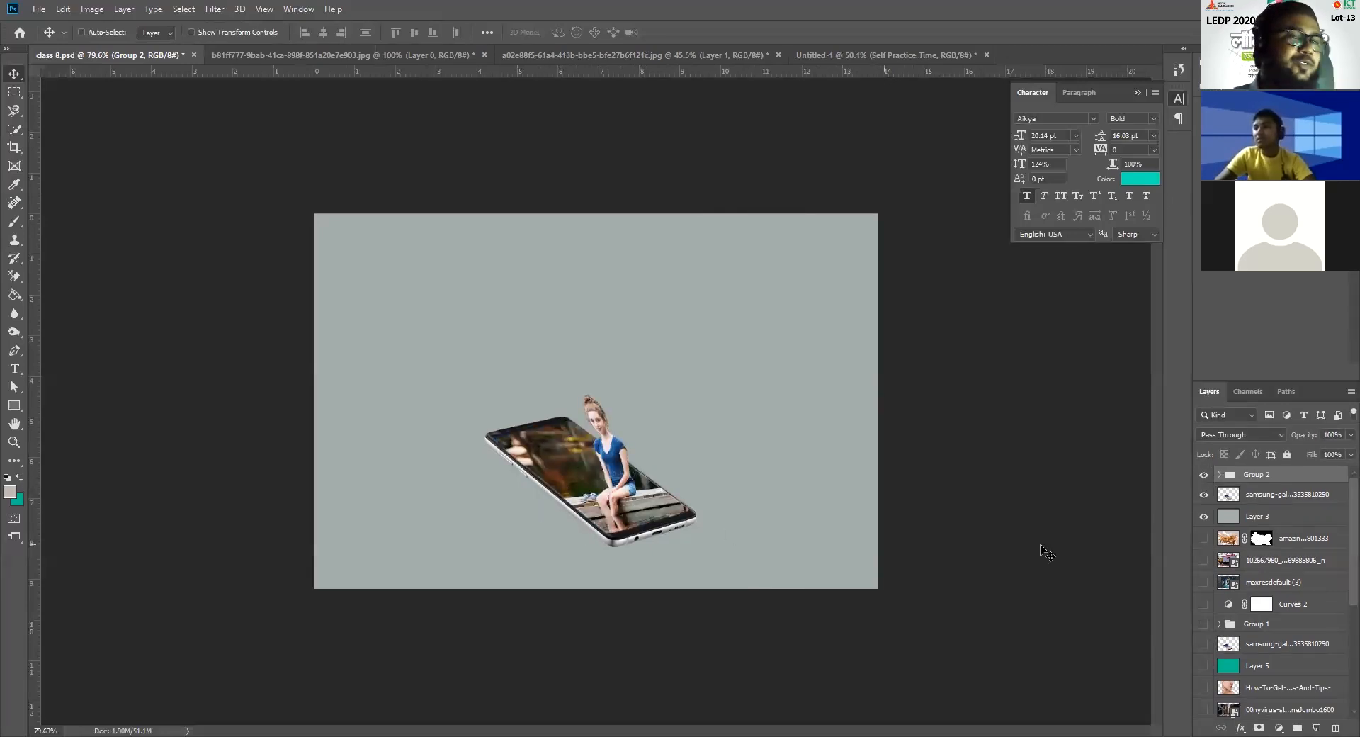
{"action": "left_click", "coordinate": [1204, 477]}
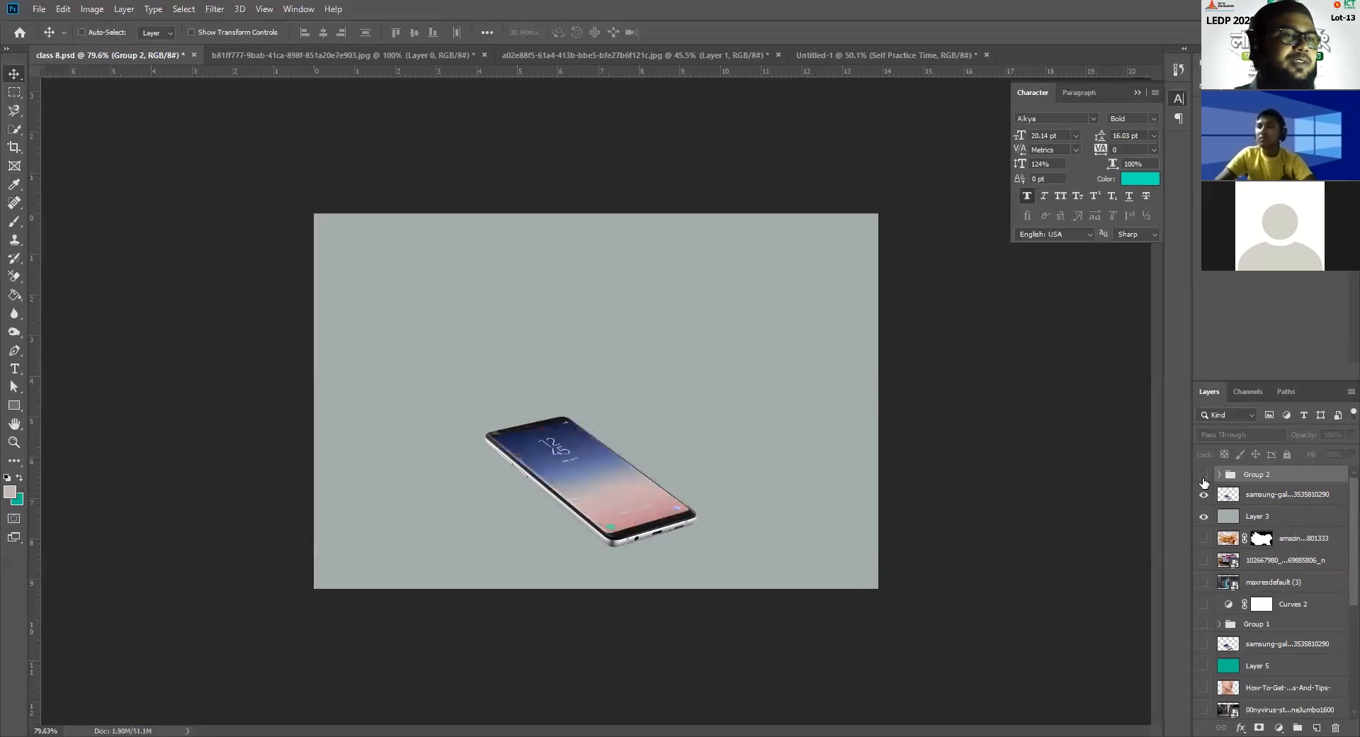
{"action": "left_click", "coordinate": [1204, 477]}
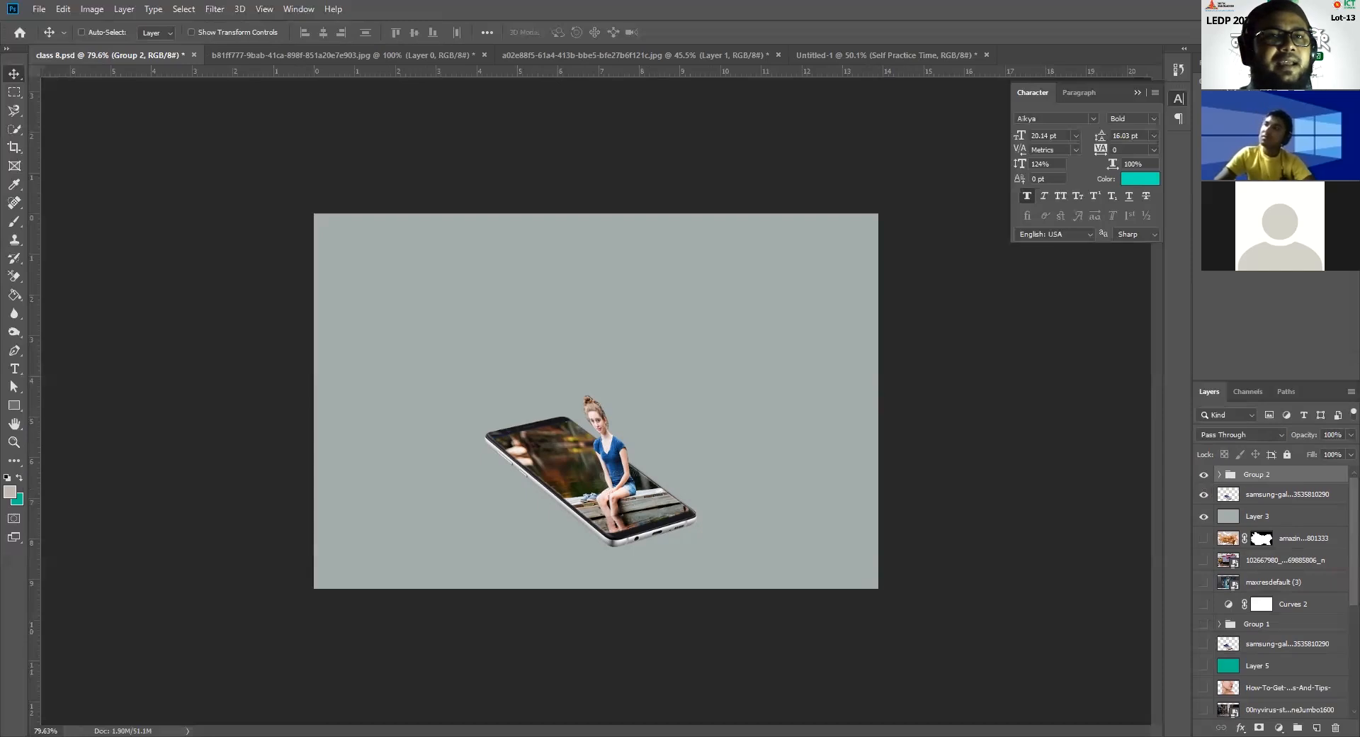
Step: Add a brightening Curves adjustment above Group 2 and clip it to the group
{"action": "left_click", "coordinate": [1240, 99]}
{"action": "left_click_drag", "start_coordinate": [1281, 199], "coordinate": [1264, 166]}
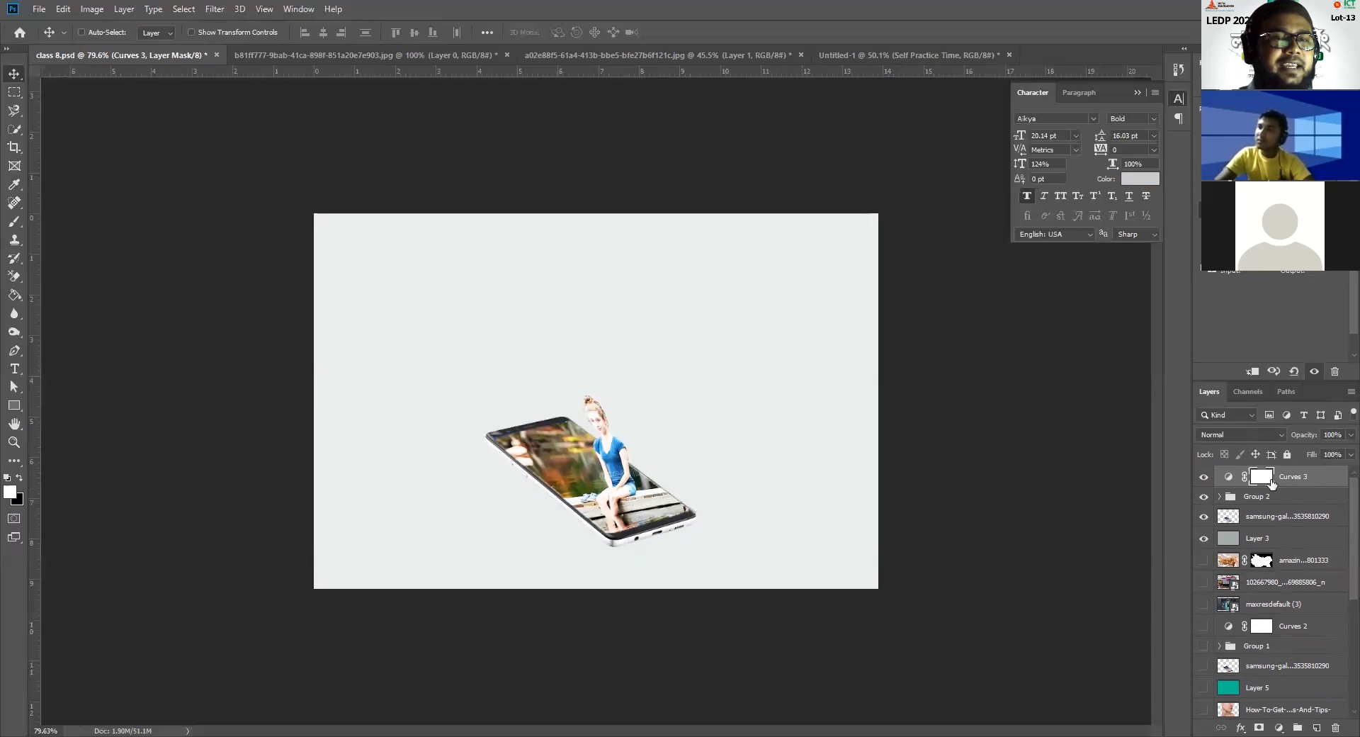
{"action": "left_click", "coordinate": [1230, 478]}
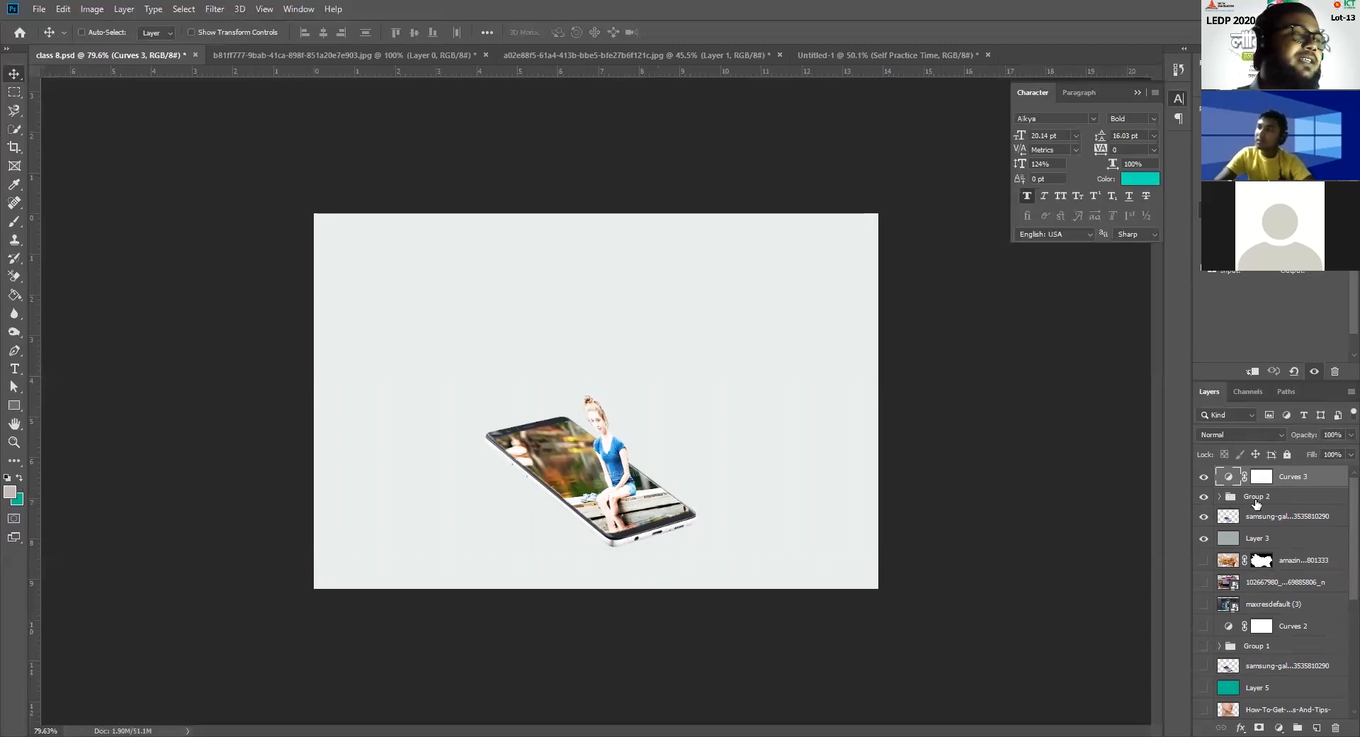
{"action": "right_click", "coordinate": [1288, 478]}
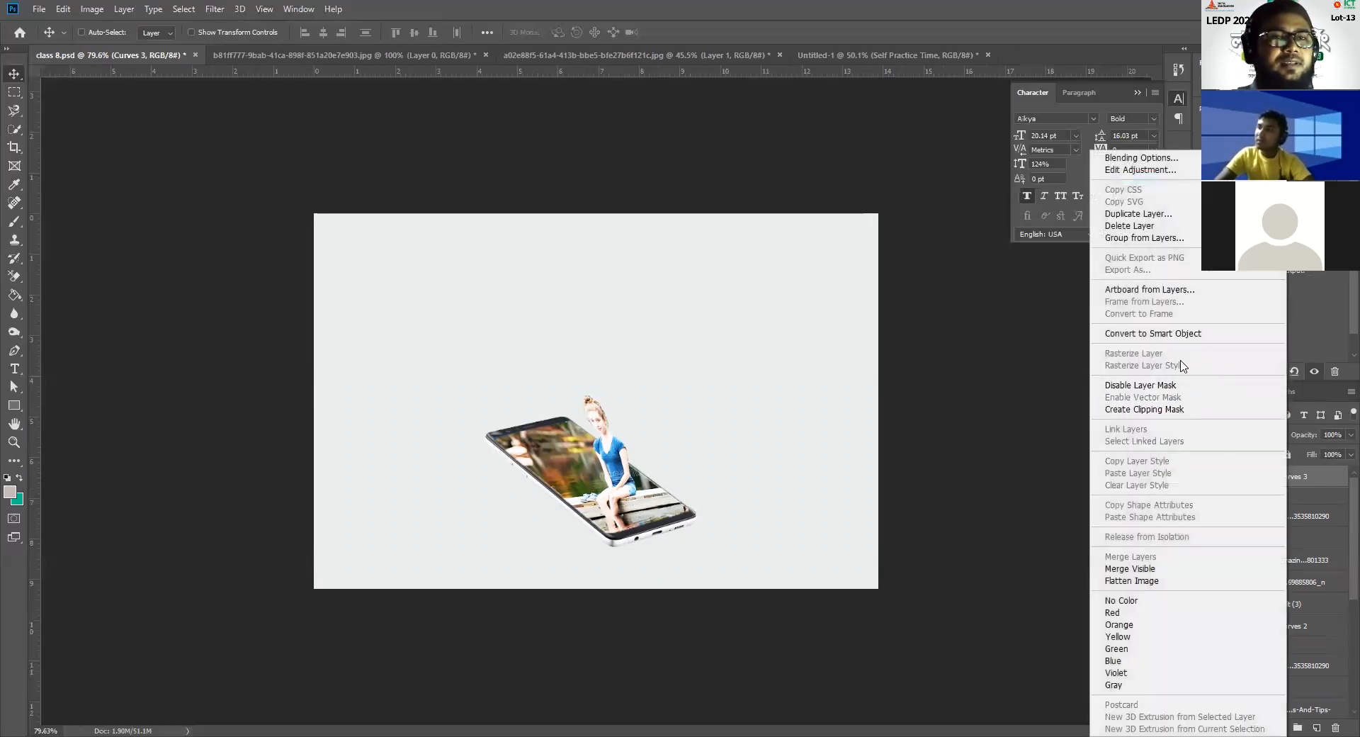
{"action": "left_click", "coordinate": [1162, 410]}
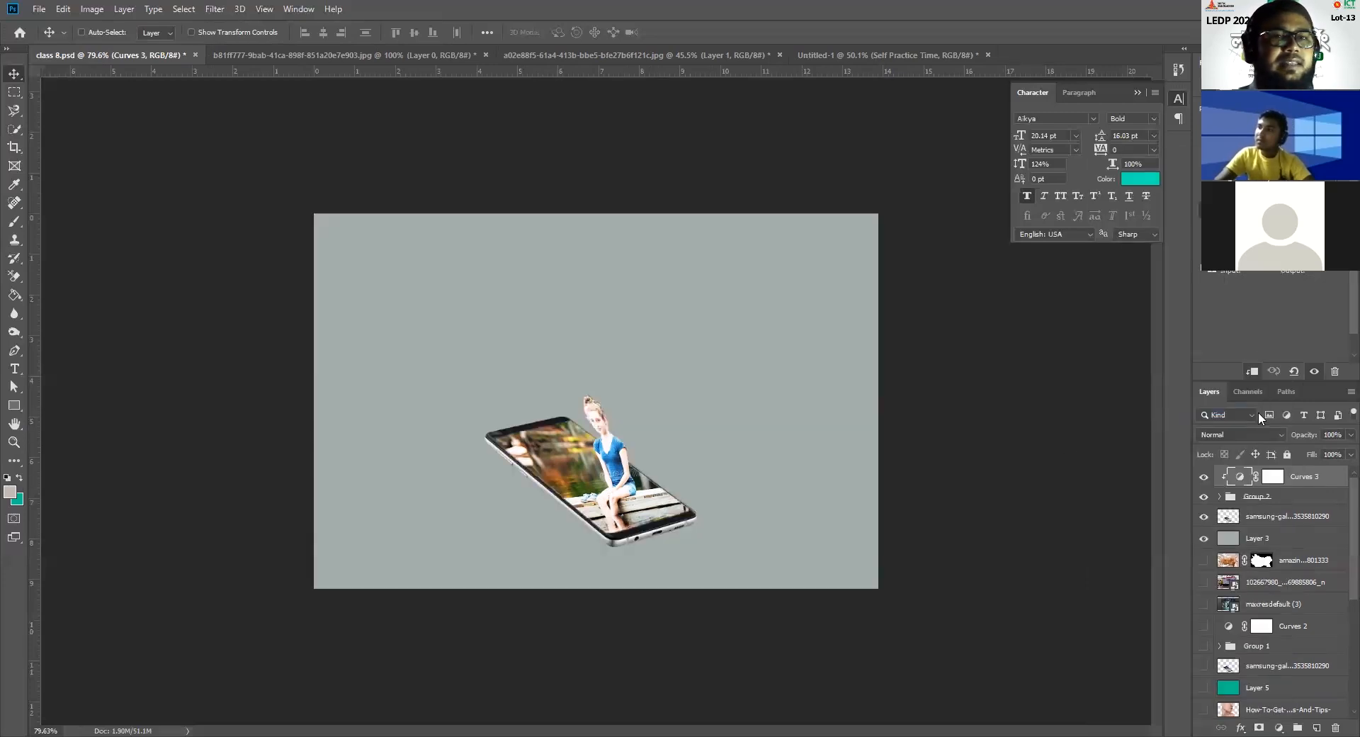
Step: Brighten the clipped Curves 3 adjustment strongly, then hide the Layer 3 background
{"action": "left_click_drag", "start_coordinate": [1272, 211], "coordinate": [1259, 170]}
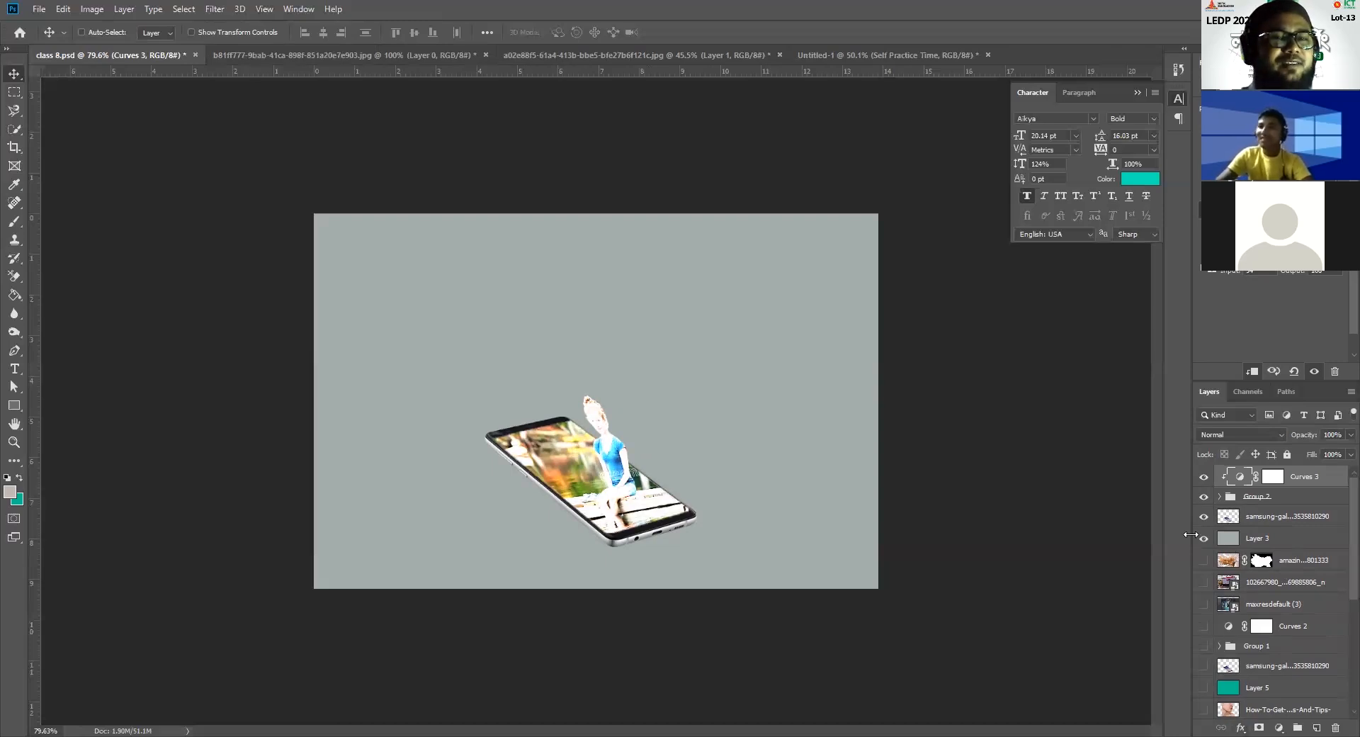
{"action": "scroll", "coordinate": [1220, 697], "scroll_direction": "down", "scroll_amount": 2}
{"action": "scroll", "coordinate": [1220, 697], "scroll_direction": "up", "scroll_amount": 2}
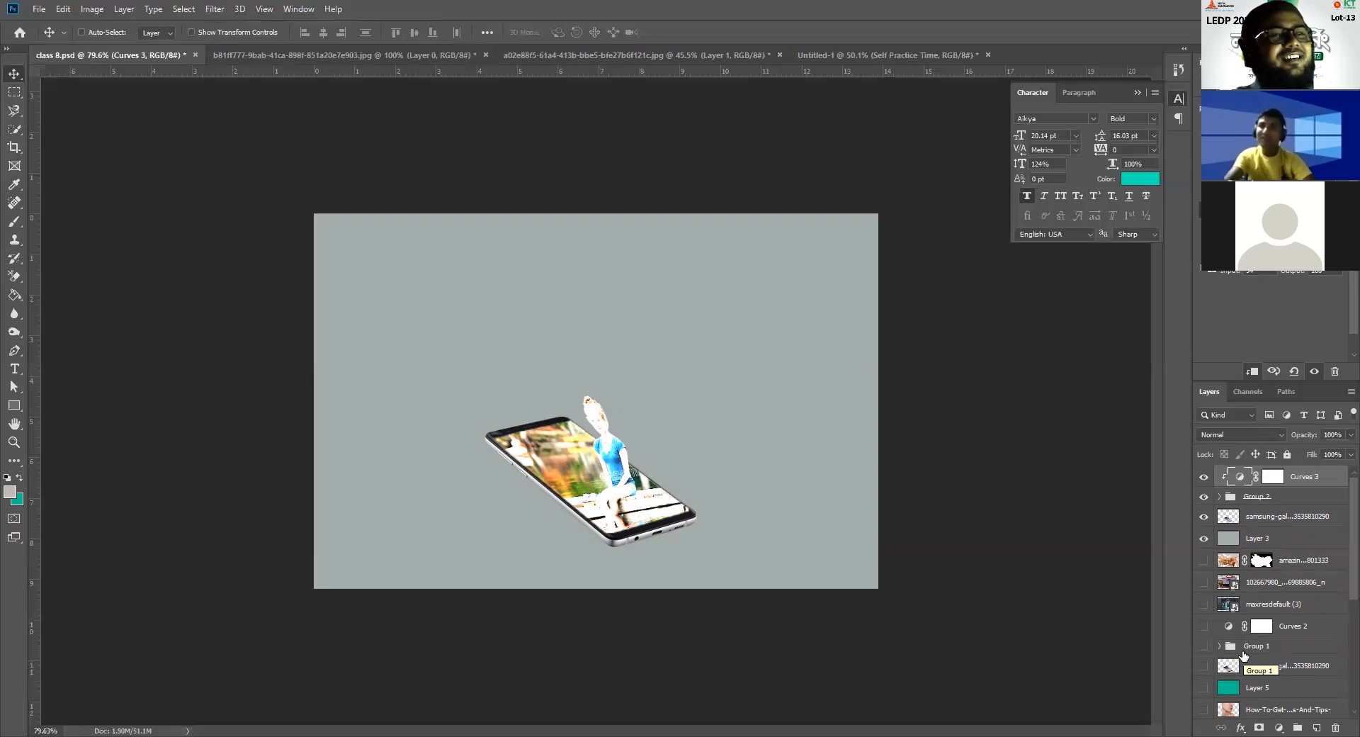
{"action": "left_click", "coordinate": [1204, 540]}
{"action": "left_click", "coordinate": [1204, 539]}
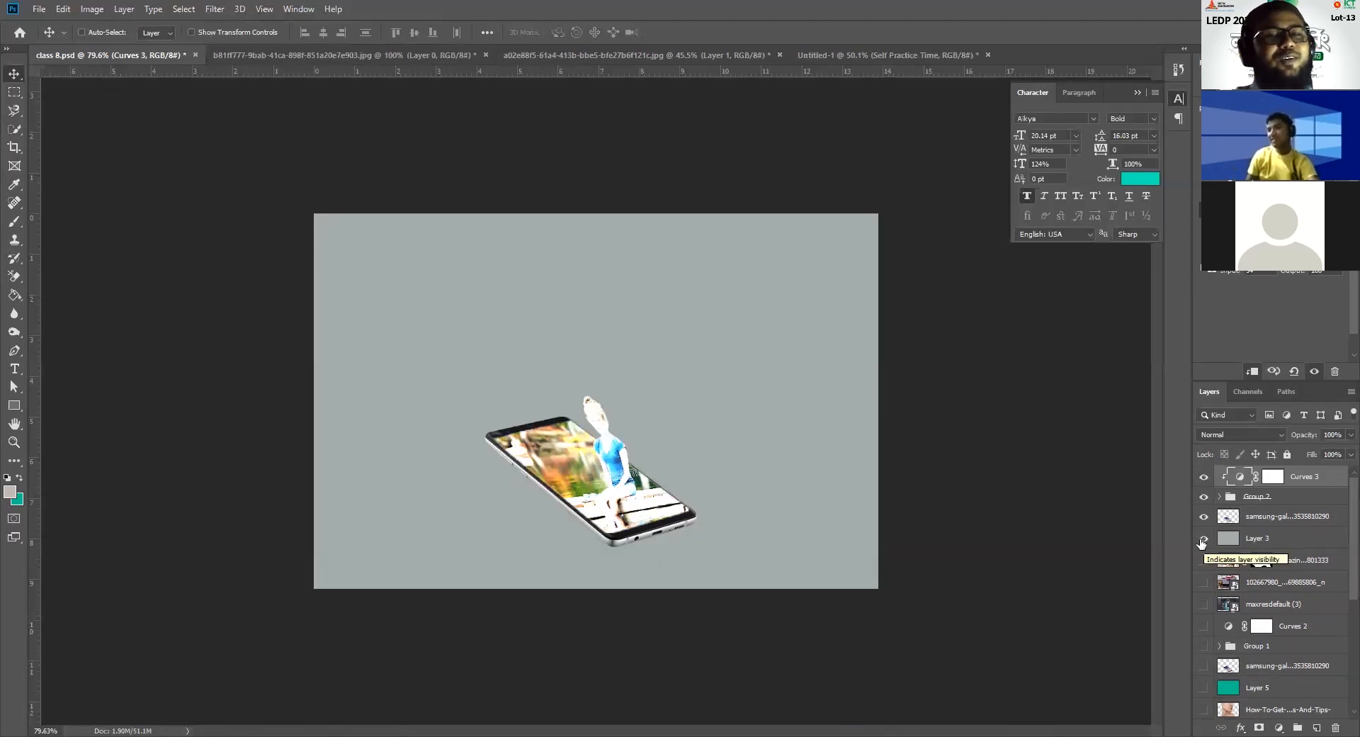
{"action": "left_click", "coordinate": [1204, 539]}
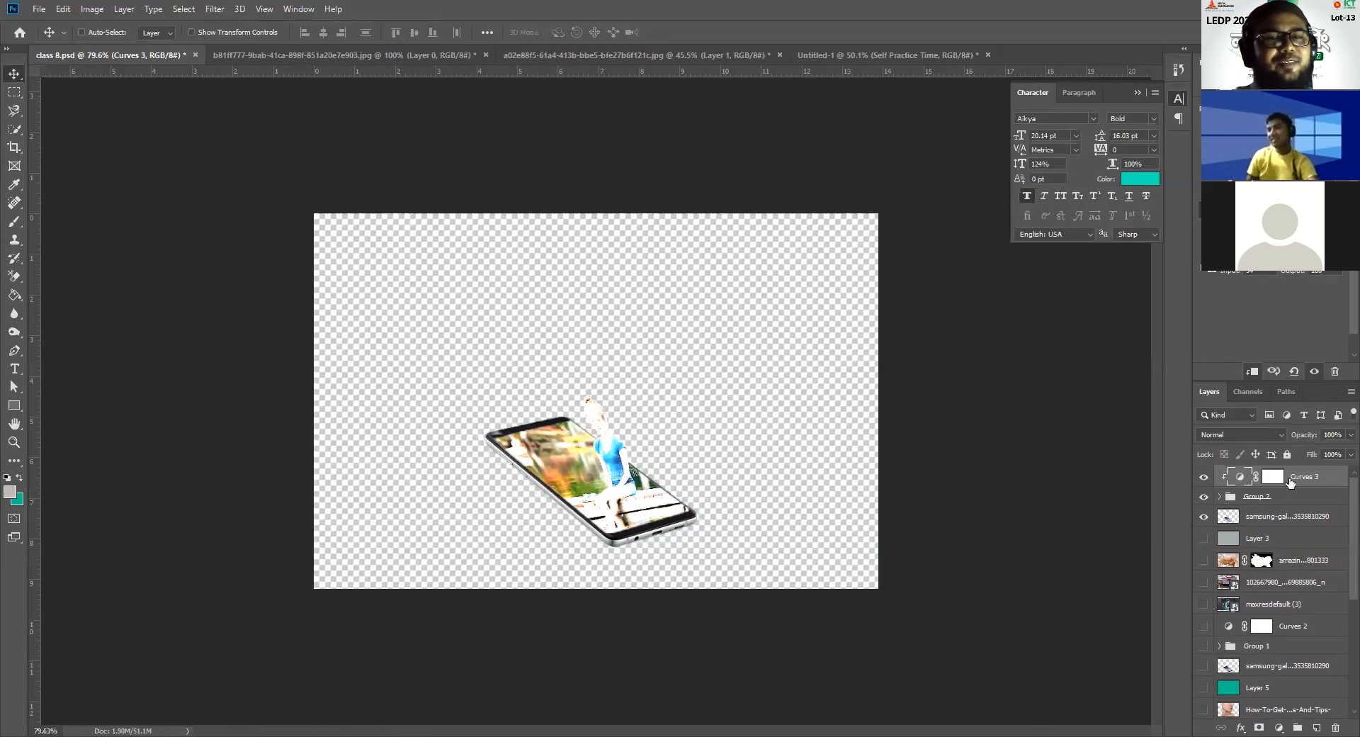
Step: Release Curves 3 from its clipping mask and show the Layer 3 background again
{"action": "right_click", "coordinate": [1291, 483]}
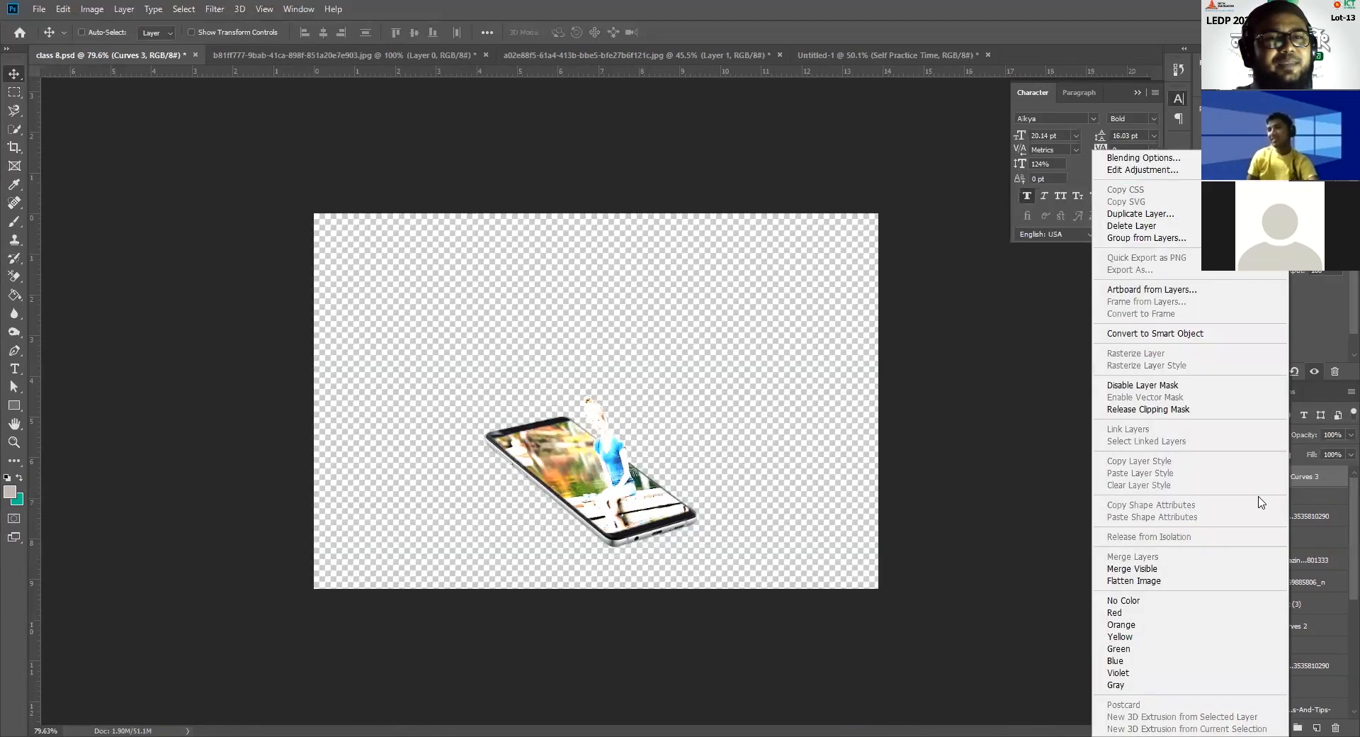
{"action": "left_click", "coordinate": [1151, 409]}
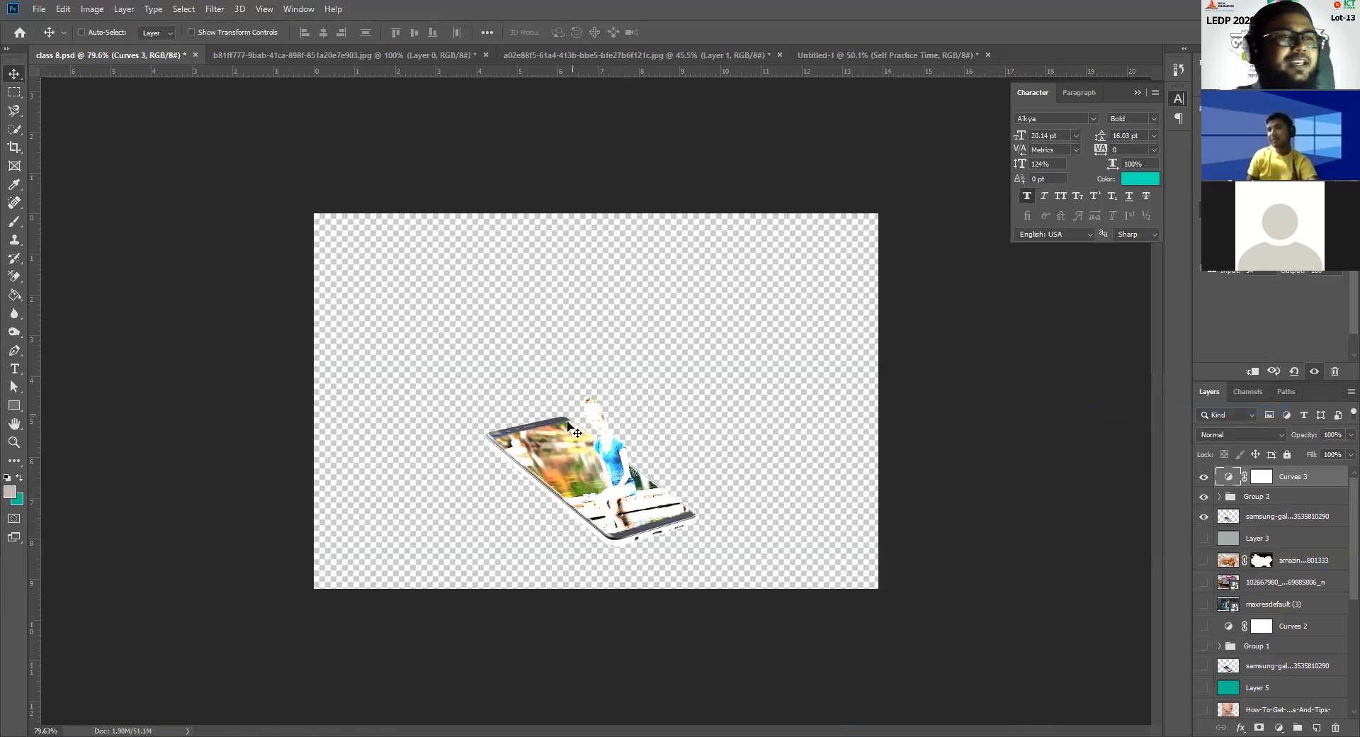
{"action": "left_click", "coordinate": [1203, 538]}
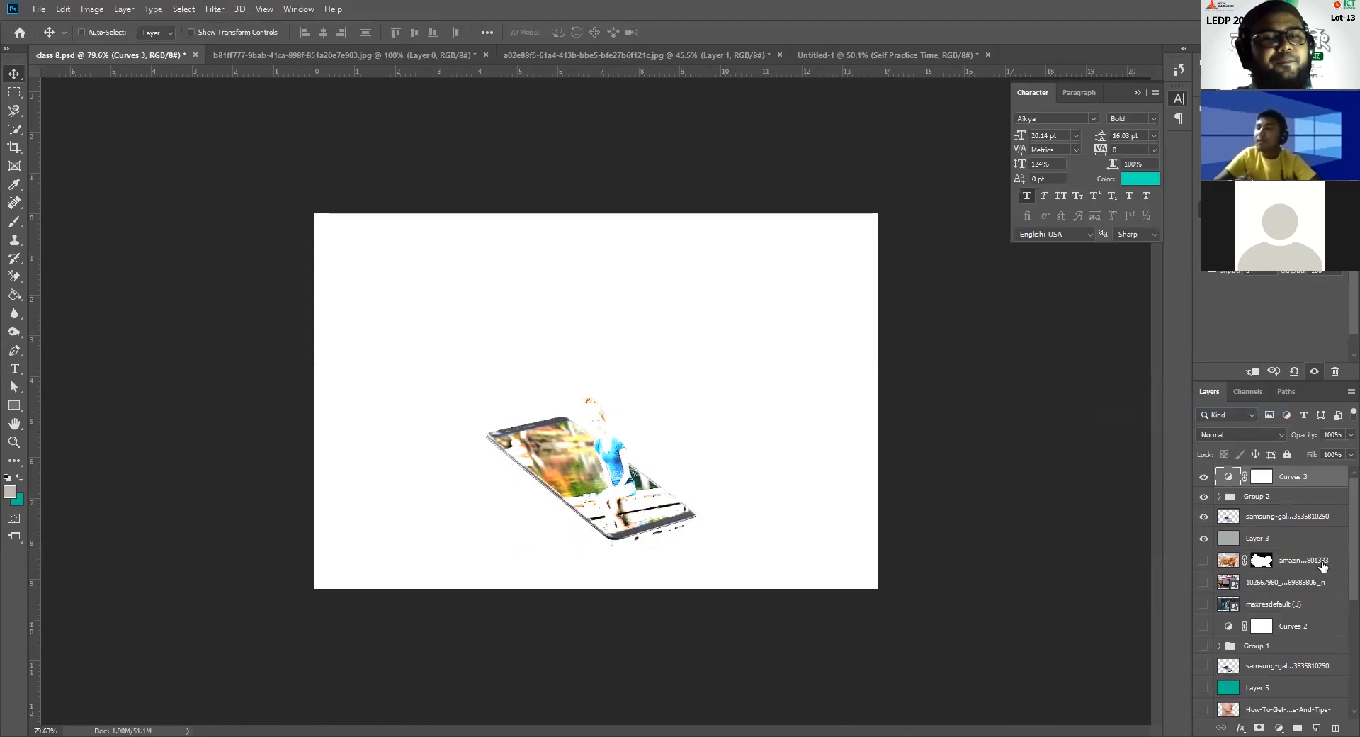
Step: Clip Curves 3 to Group 2 again and lower its curve to remove the strong brightening
{"action": "right_click", "coordinate": [1271, 475]}
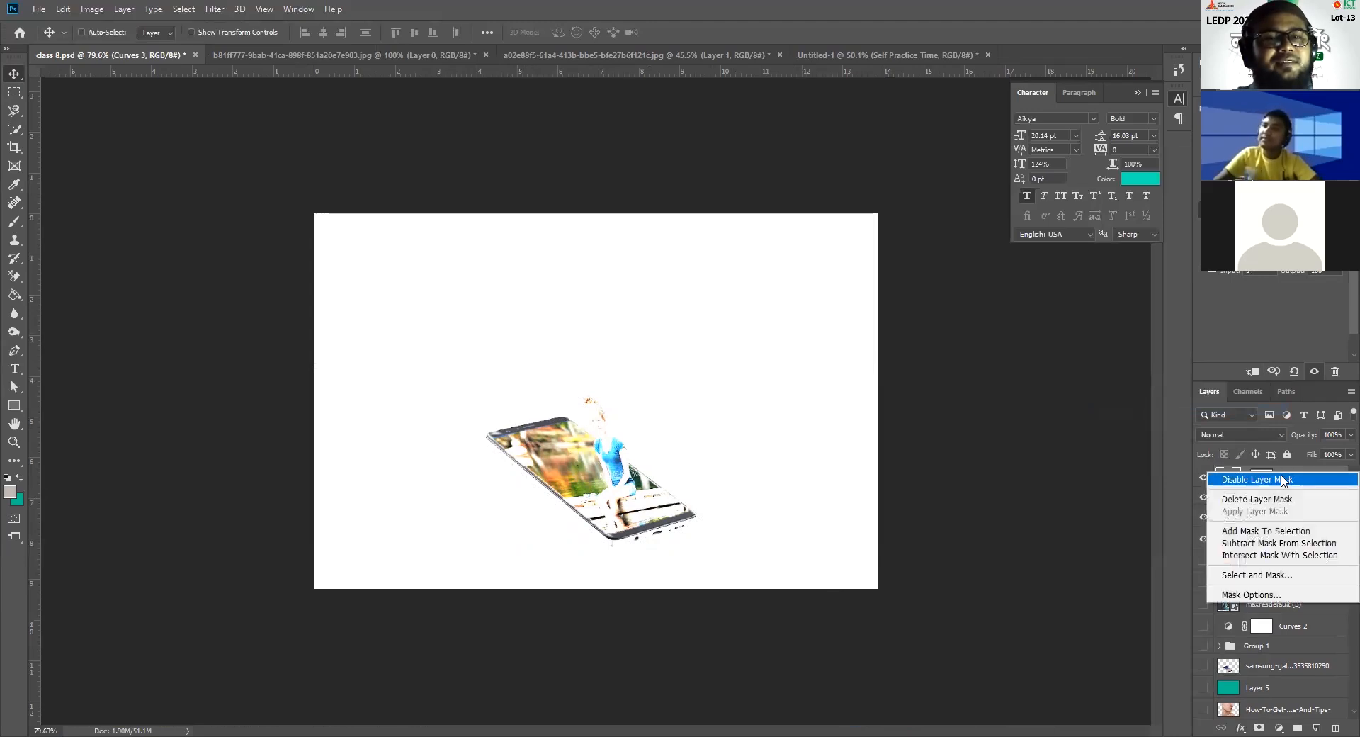
{"action": "left_click", "coordinate": [1316, 462]}
{"action": "right_click", "coordinate": [1306, 470]}
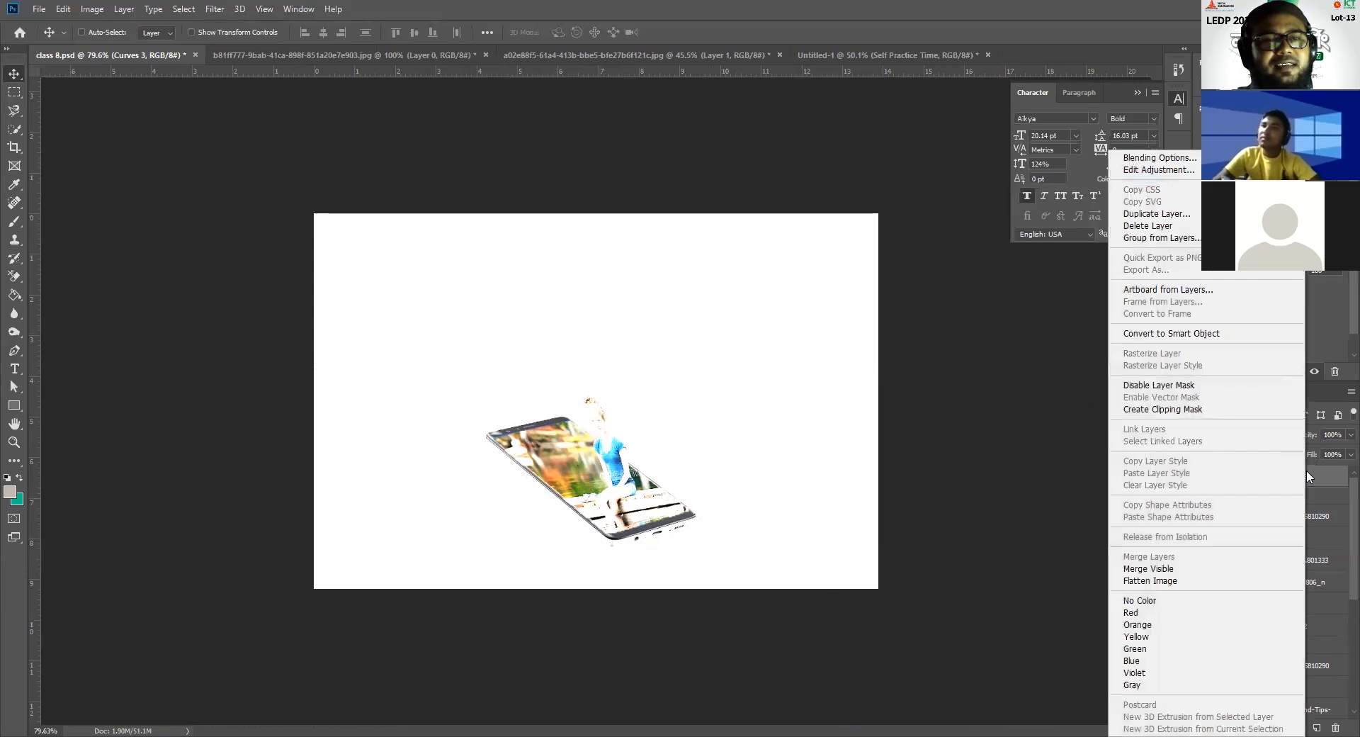
{"action": "left_click", "coordinate": [1196, 408]}
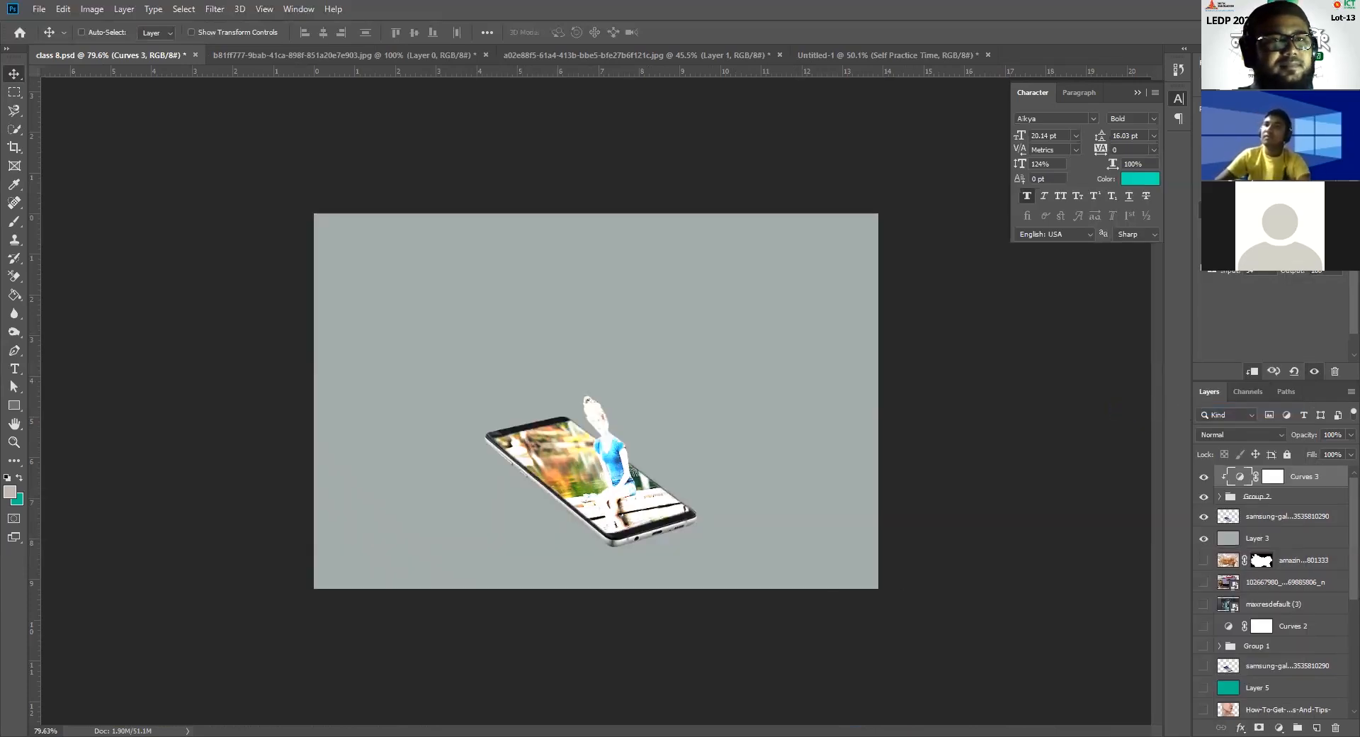
{"action": "left_click_drag", "start_coordinate": [1253, 170], "coordinate": [1268, 203]}
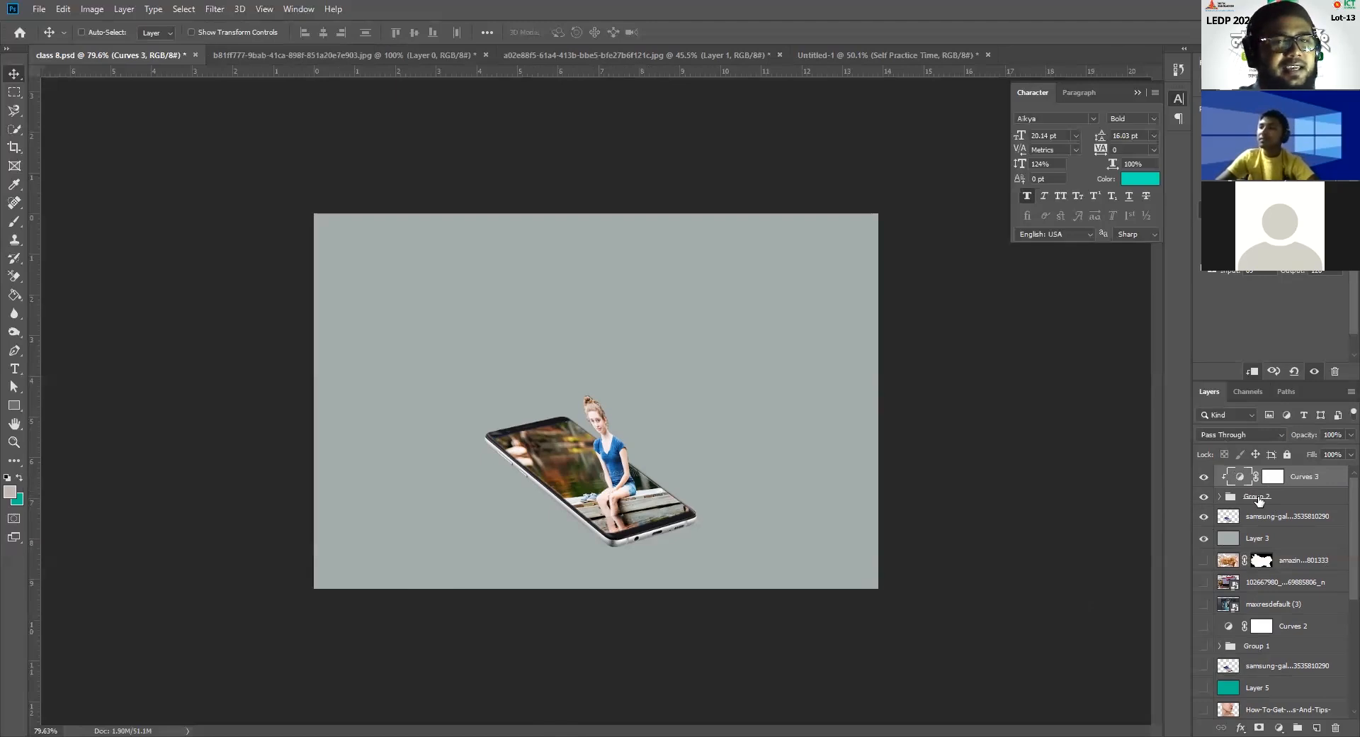
Step: Ungroup Group 2 into its separate layers and select the Samsung phone layer
{"action": "right_click", "coordinate": [1259, 496]}
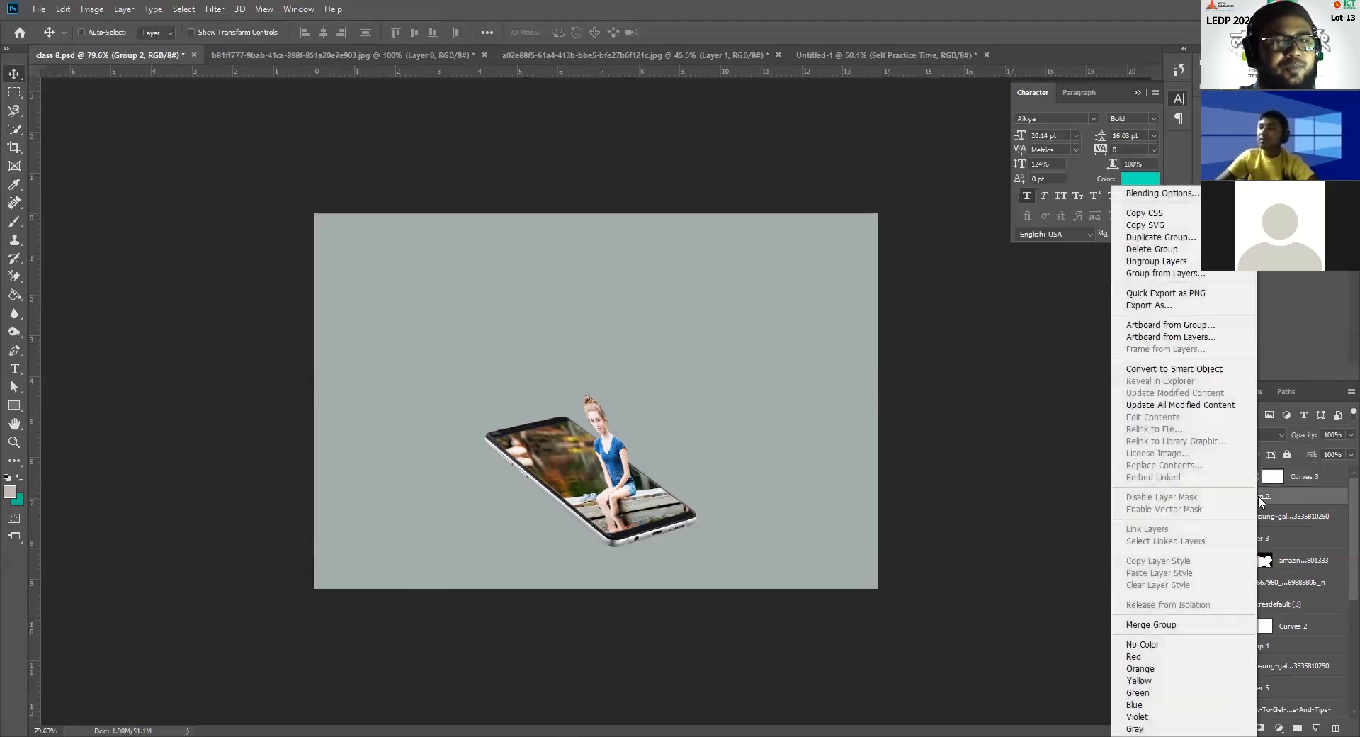
{"action": "left_click", "coordinate": [1156, 262]}
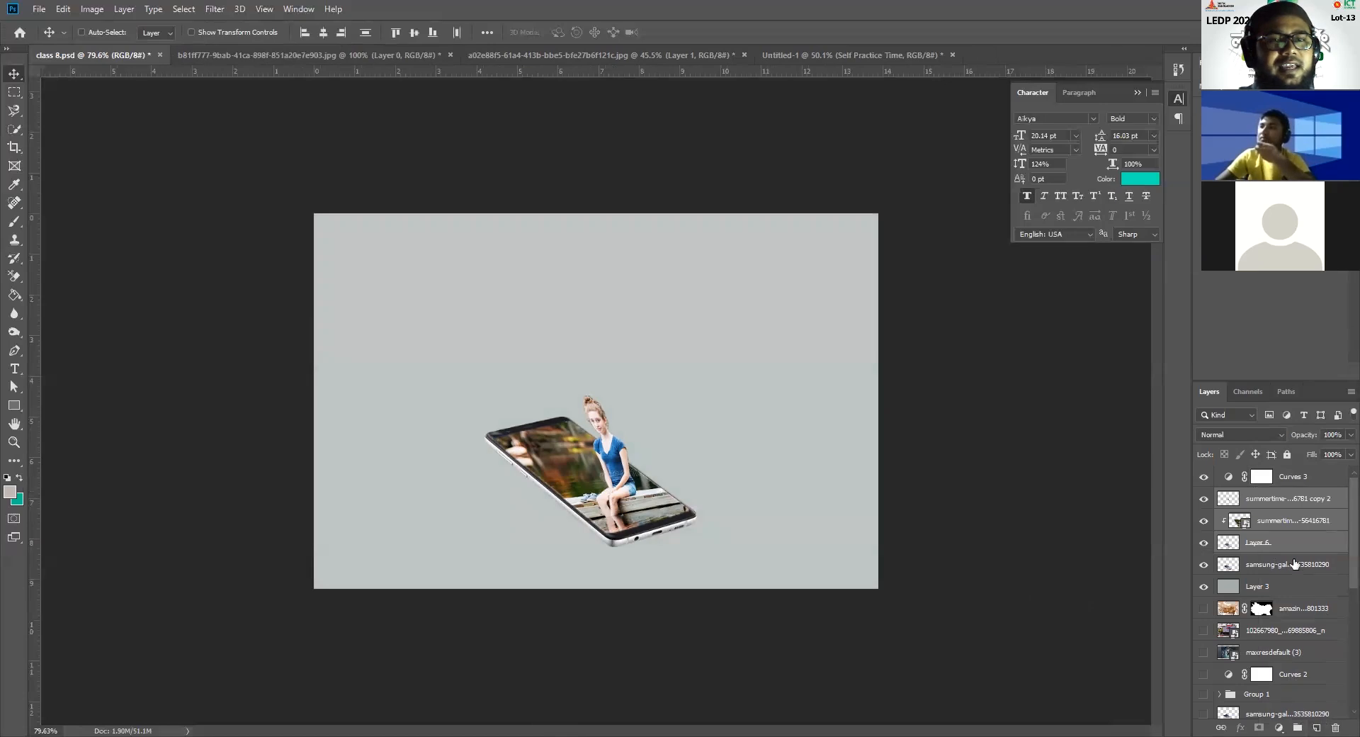
{"action": "left_click", "coordinate": [1235, 571]}
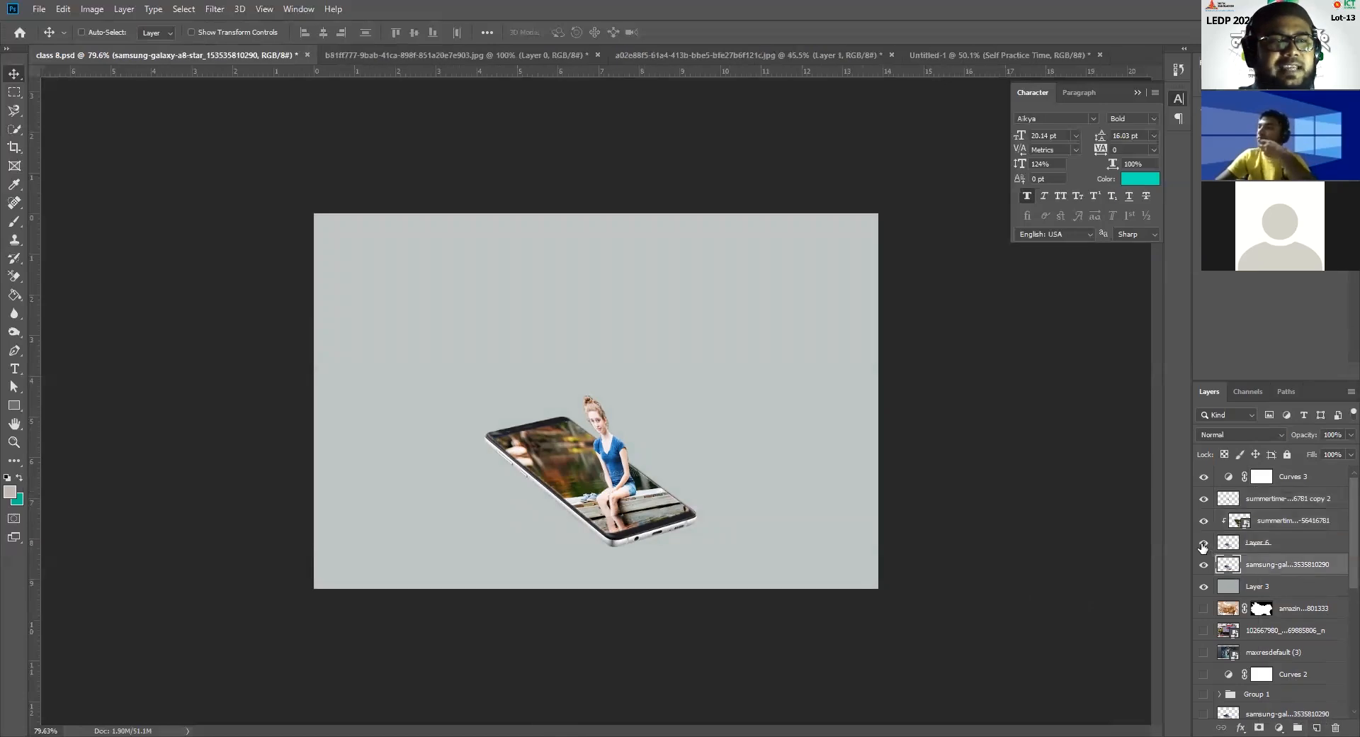
Step: Hide the summertime photo and the girl's cut-out, then delete the Curves 3 adjustment layer
{"action": "left_click", "coordinate": [1204, 543]}
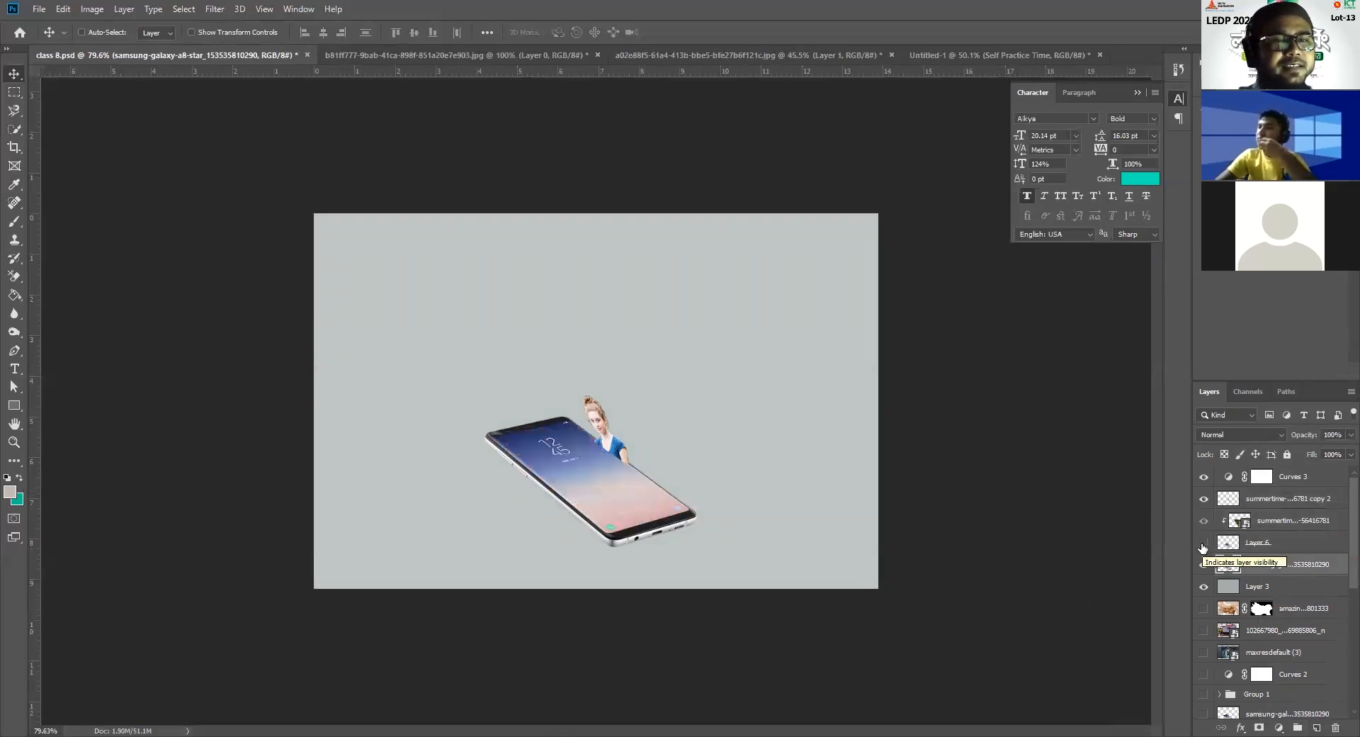
{"action": "left_click", "coordinate": [1204, 543]}
{"action": "left_click", "coordinate": [1204, 521]}
{"action": "left_click", "coordinate": [1204, 500]}
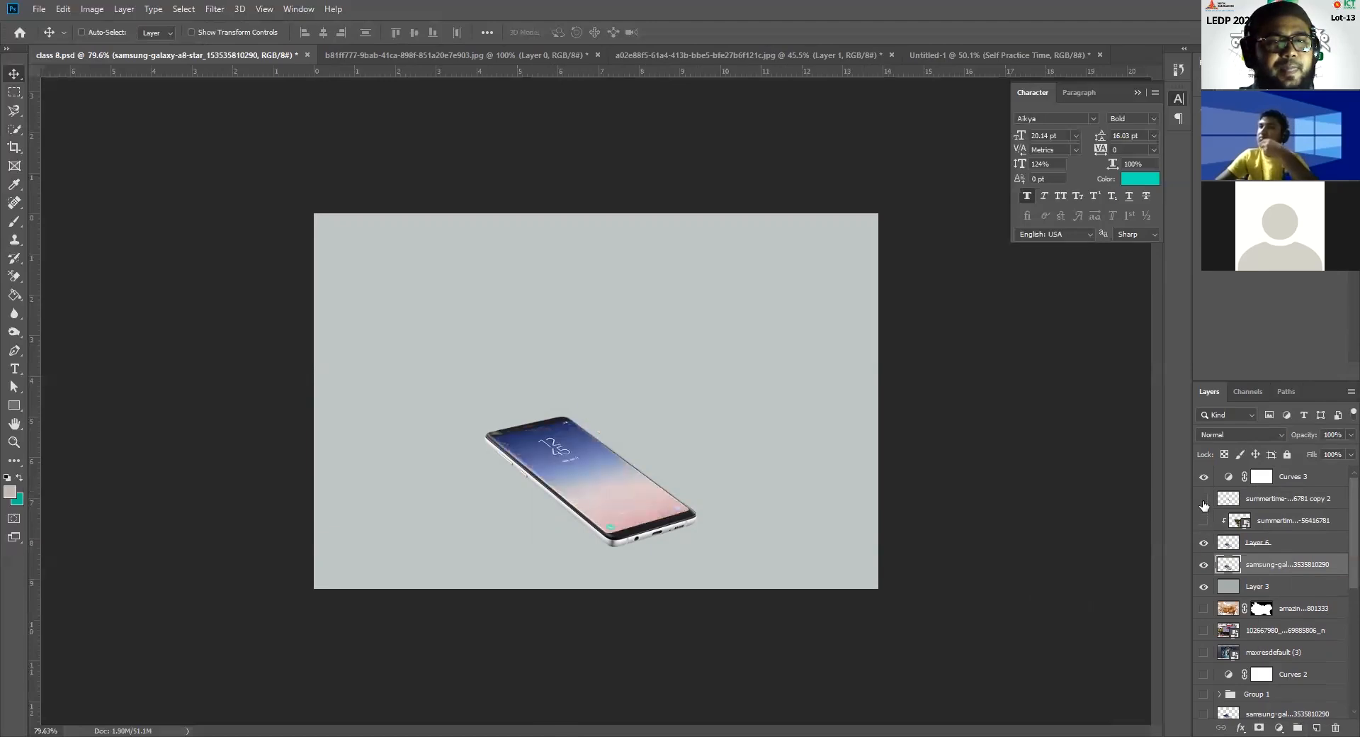
{"action": "left_click_drag", "start_coordinate": [1302, 477], "coordinate": [1336, 727]}
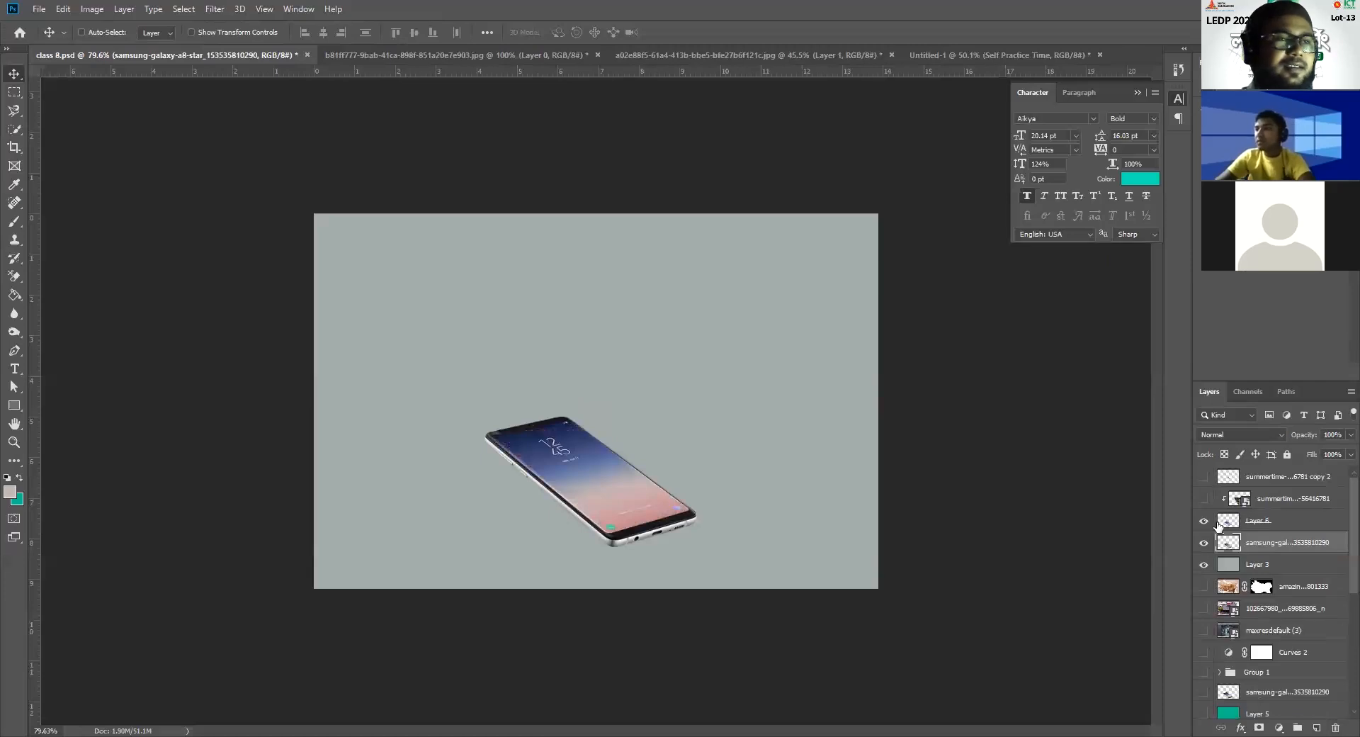
Step: Hide the phone and Layer 3, then show the clipped summertime photo and the girl's cut-out with Layer 6
{"action": "left_click", "coordinate": [1204, 544]}
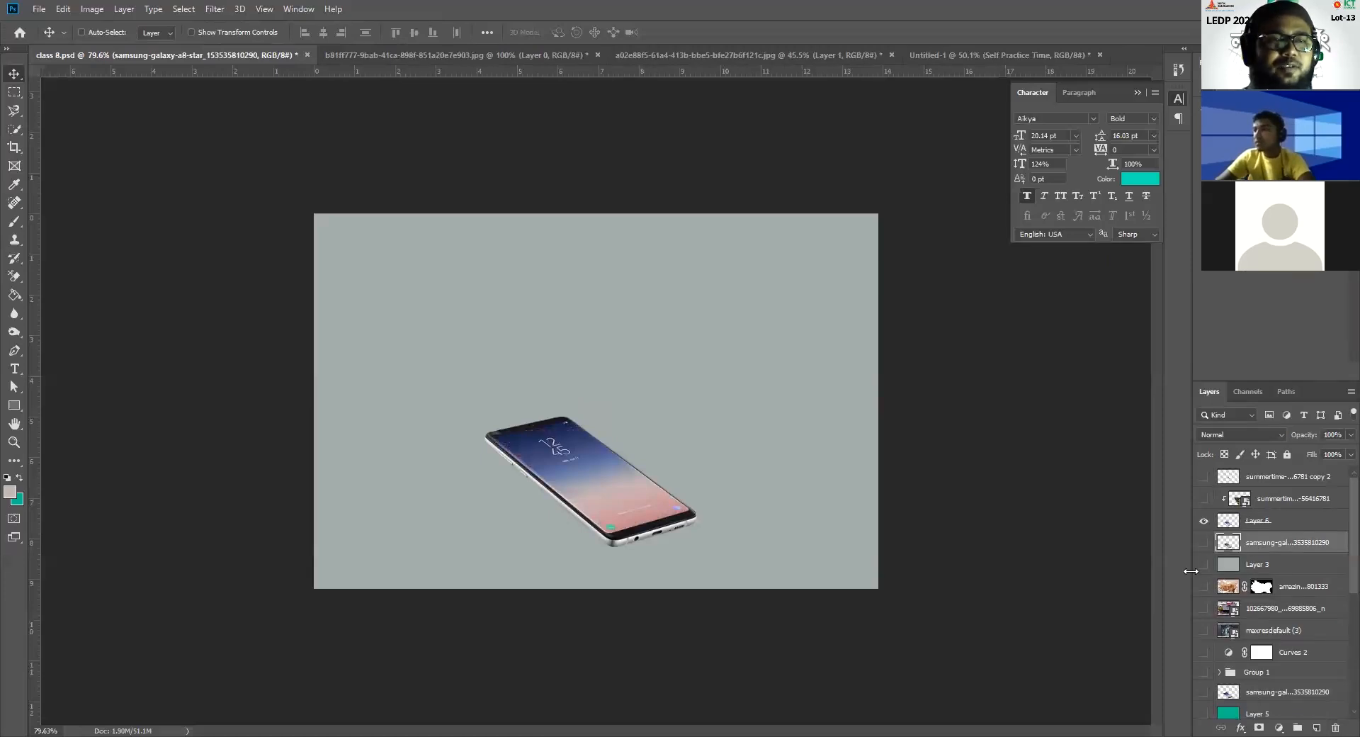
{"action": "left_click", "coordinate": [1204, 565]}
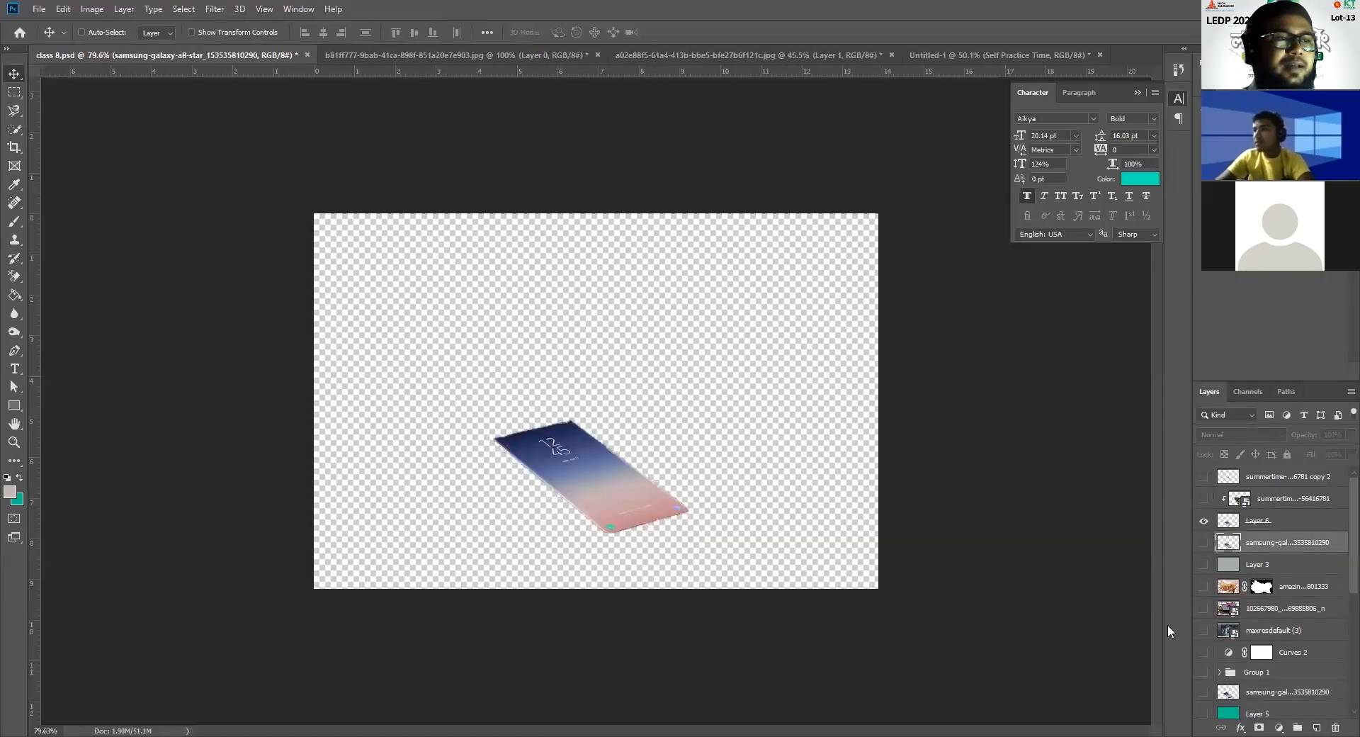
{"action": "left_click", "coordinate": [1204, 542]}
{"action": "left_click", "coordinate": [1204, 543]}
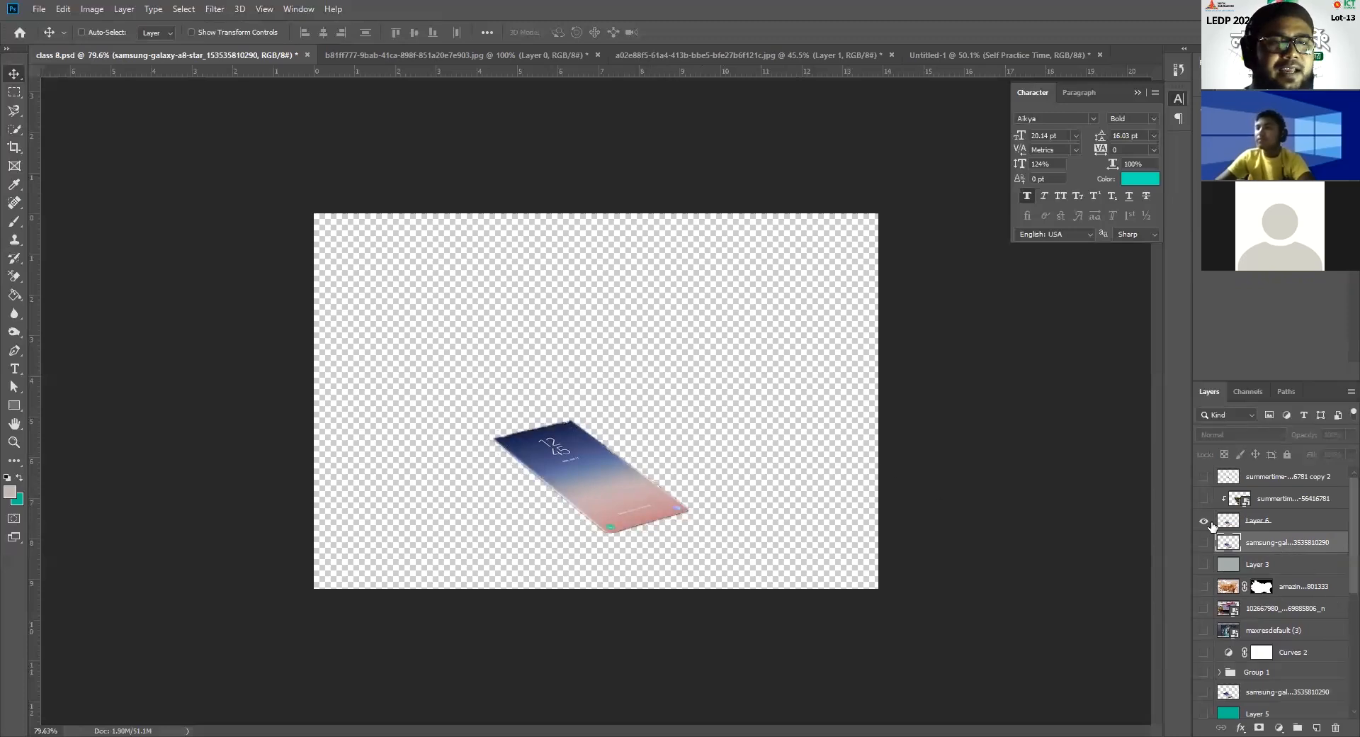
{"action": "left_click", "coordinate": [1204, 499]}
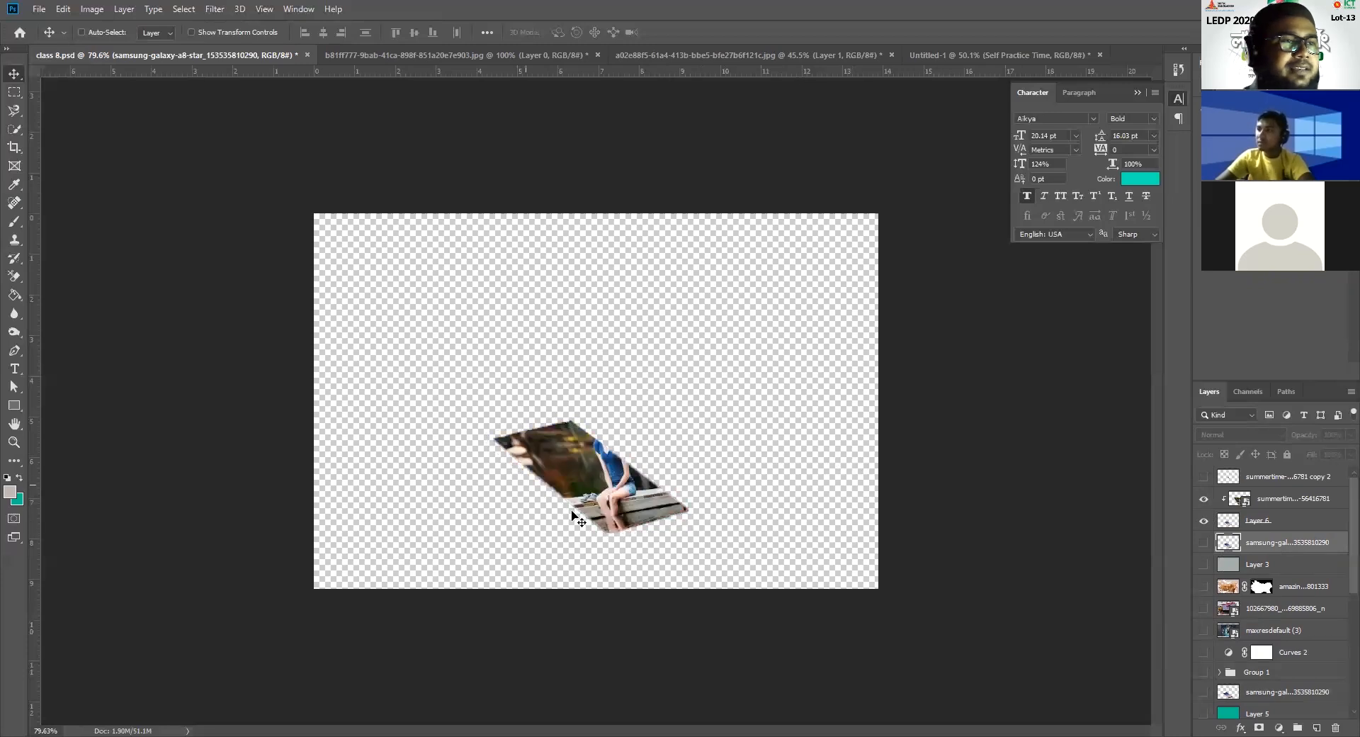
{"action": "left_click", "coordinate": [1205, 477]}
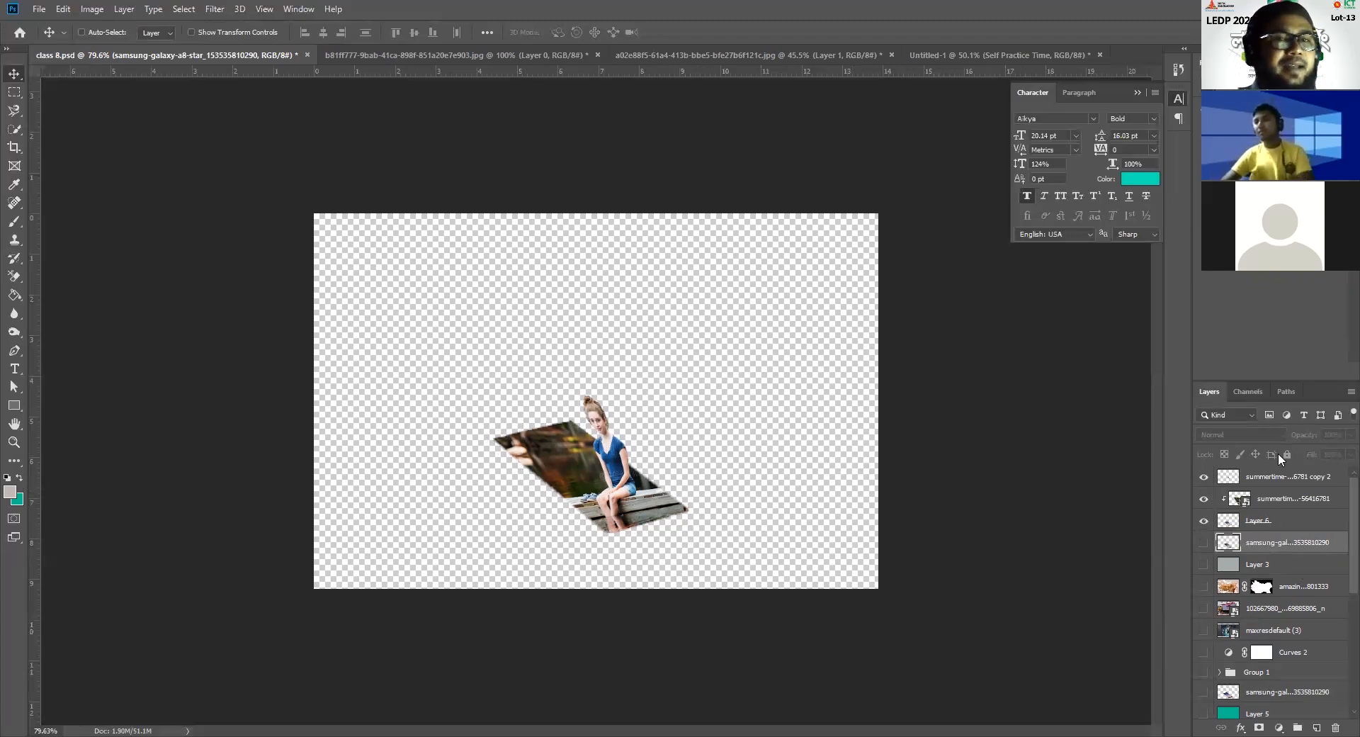
Step: Select the cut-out and clipped photo, then hide and show them again to examine how they sit over Layer 6
{"action": "left_click", "coordinate": [1283, 482]}
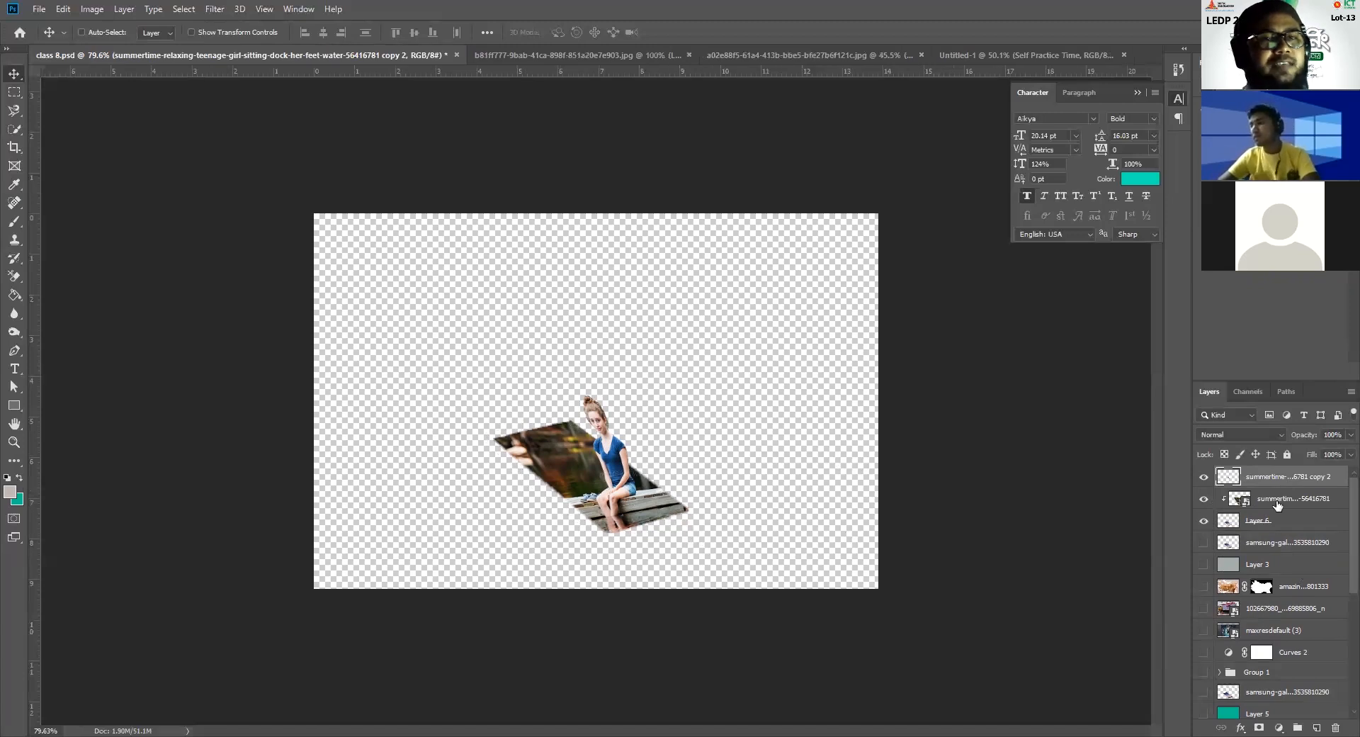
{"action": "left_click", "coordinate": [1279, 500], "text": "ctrl"}
{"action": "left_click_drag", "start_coordinate": [1203, 509], "coordinate": [1204, 477]}
{"action": "left_click", "coordinate": [1203, 521]}
{"action": "left_click", "coordinate": [1203, 499]}
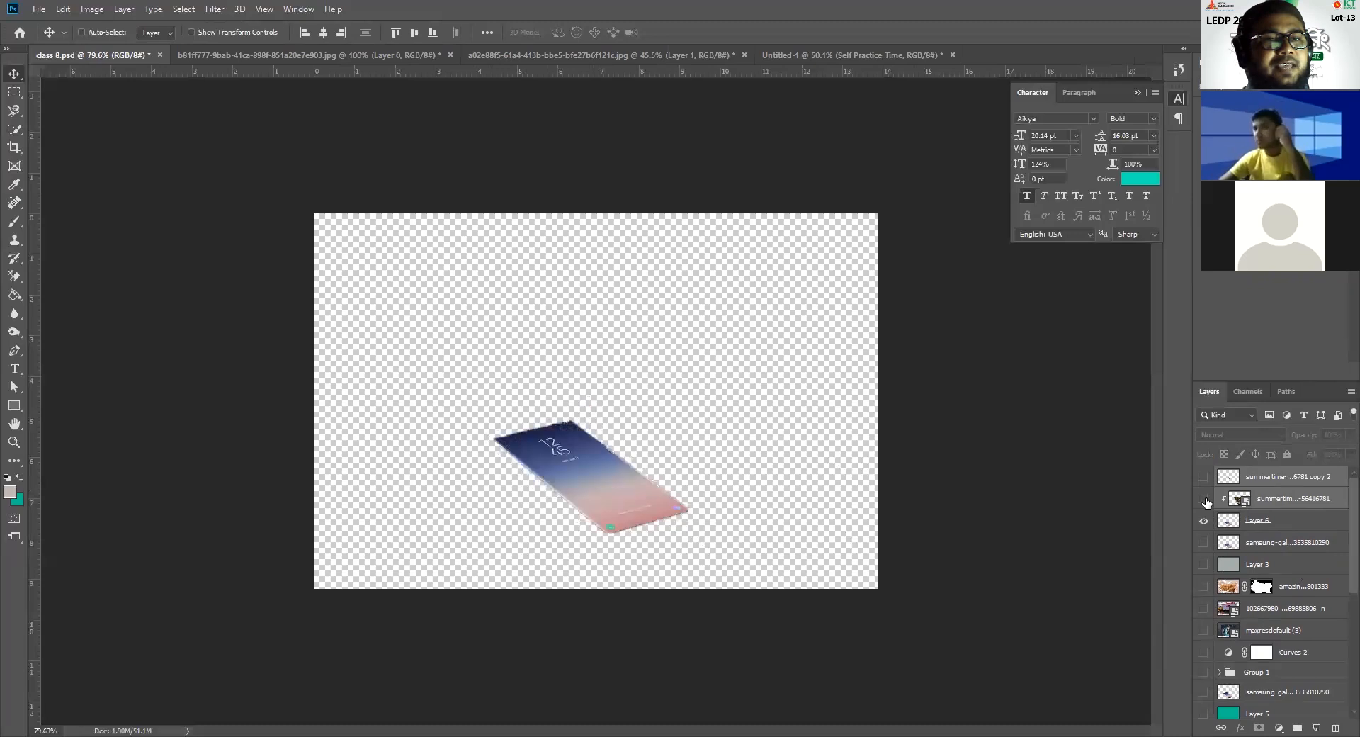
{"action": "left_click", "coordinate": [1206, 501]}
{"action": "left_click", "coordinate": [1205, 519]}
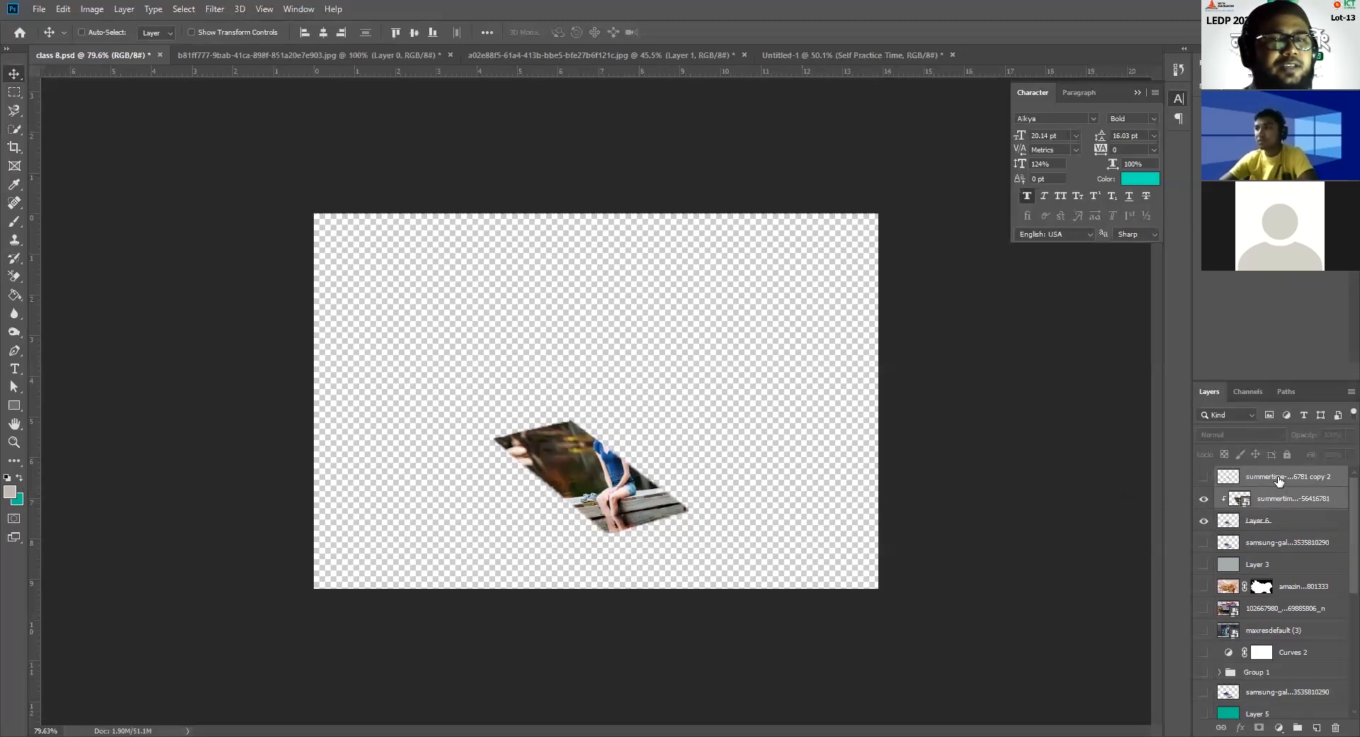
{"action": "left_click", "coordinate": [1279, 481]}
{"action": "left_click", "coordinate": [1204, 478]}
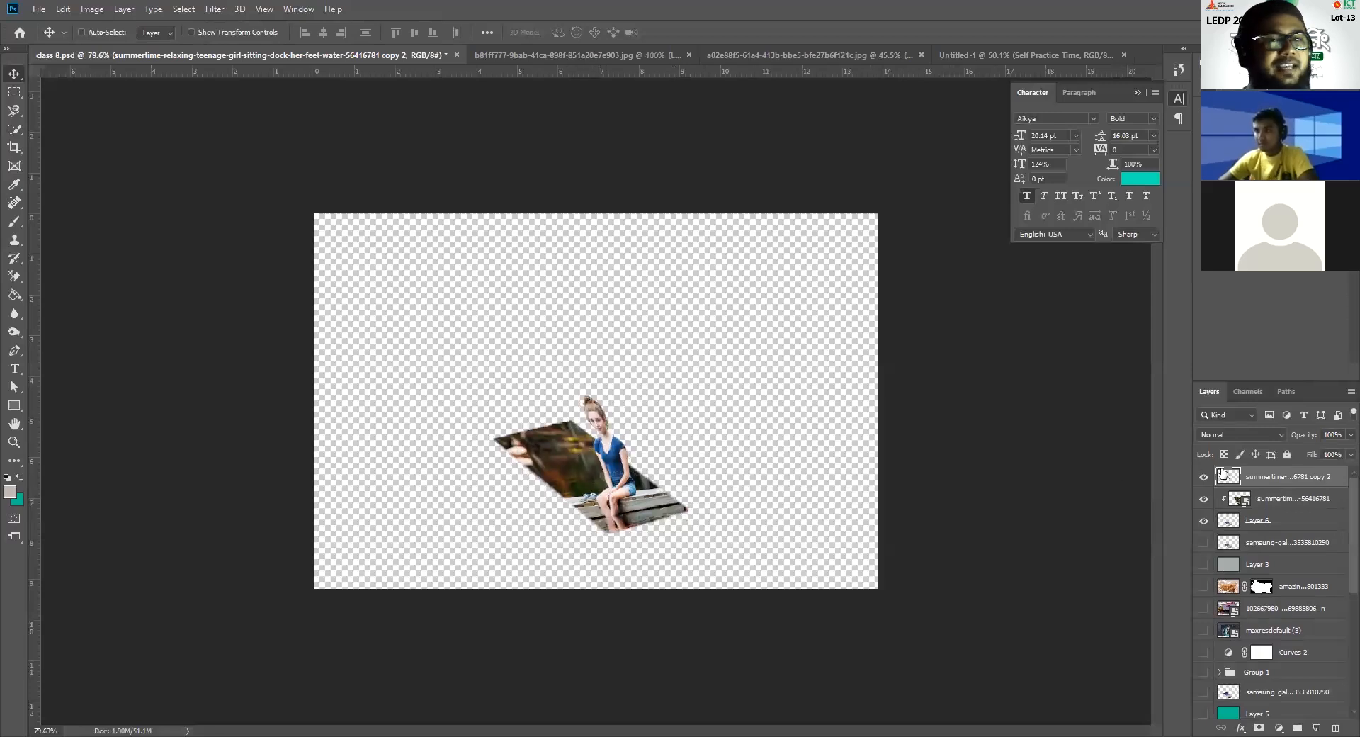
Step: Group the cut-out and clipped photo without Layer 6, expand the group to examine the photo layer, then undo the grouping
{"action": "left_click", "coordinate": [1288, 501], "text": "shift"}
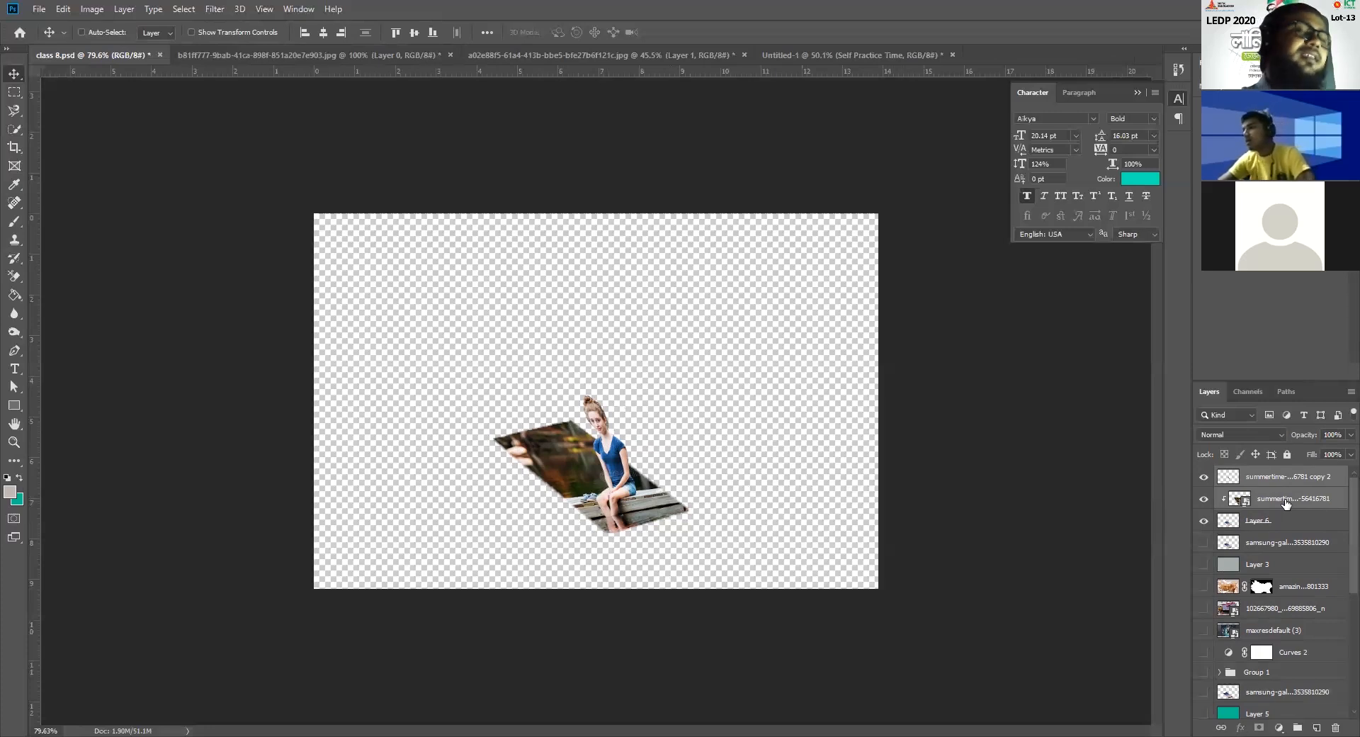
{"action": "key", "text": "ctrl"}
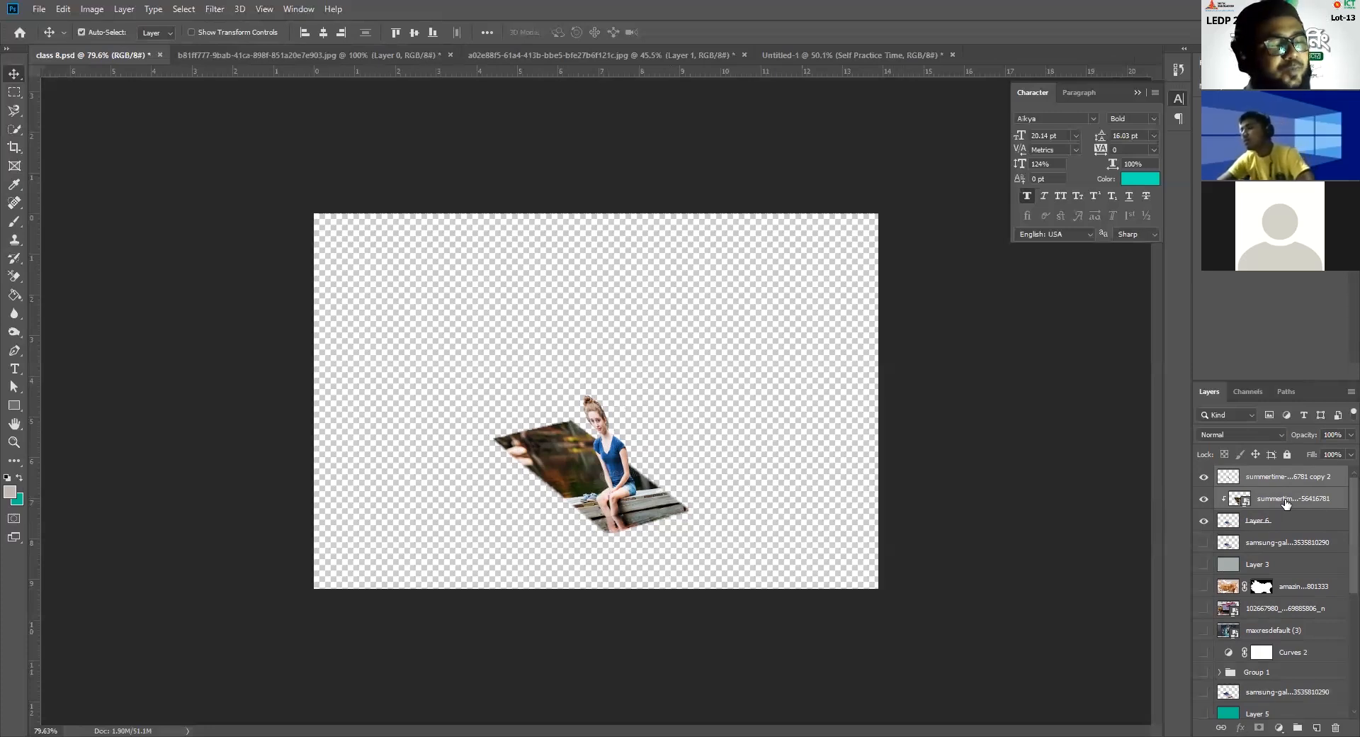
{"action": "key", "text": "ctrl+g"}
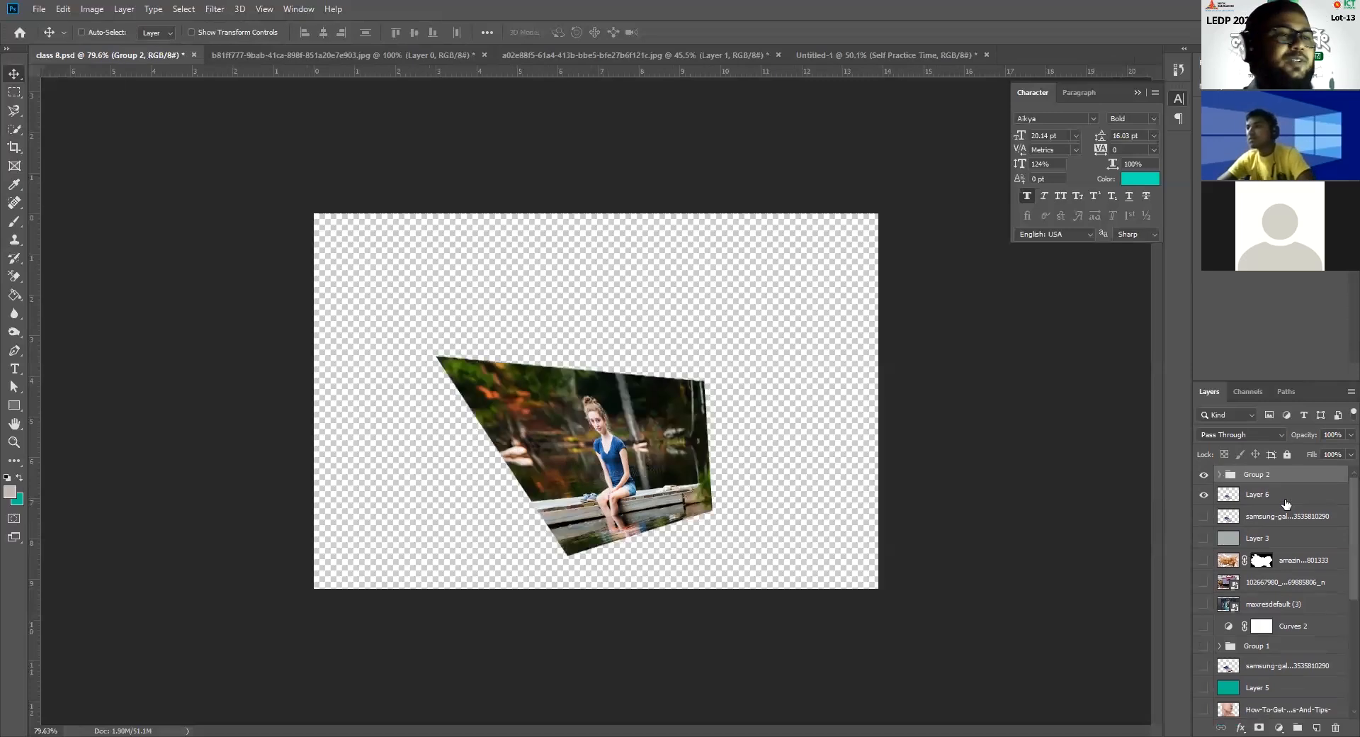
{"action": "left_click", "coordinate": [1220, 474]}
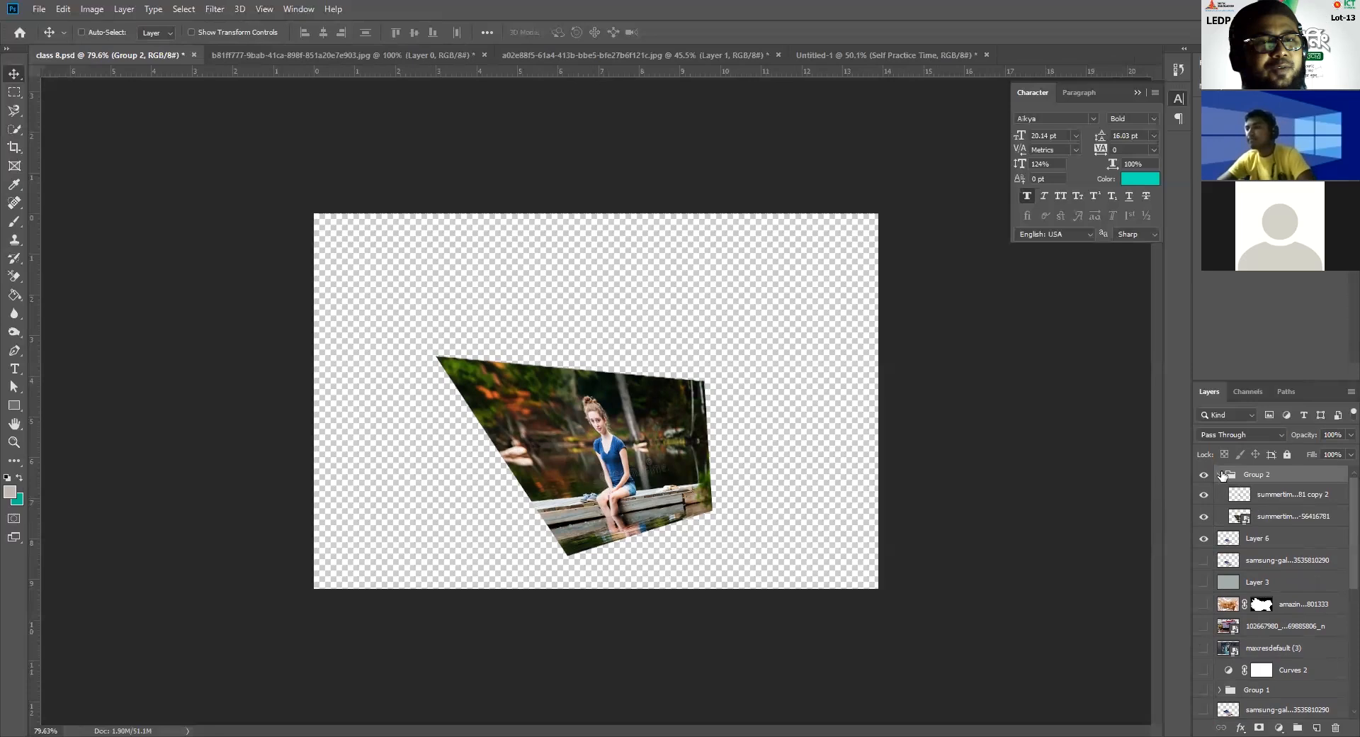
{"action": "left_click", "coordinate": [1270, 523]}
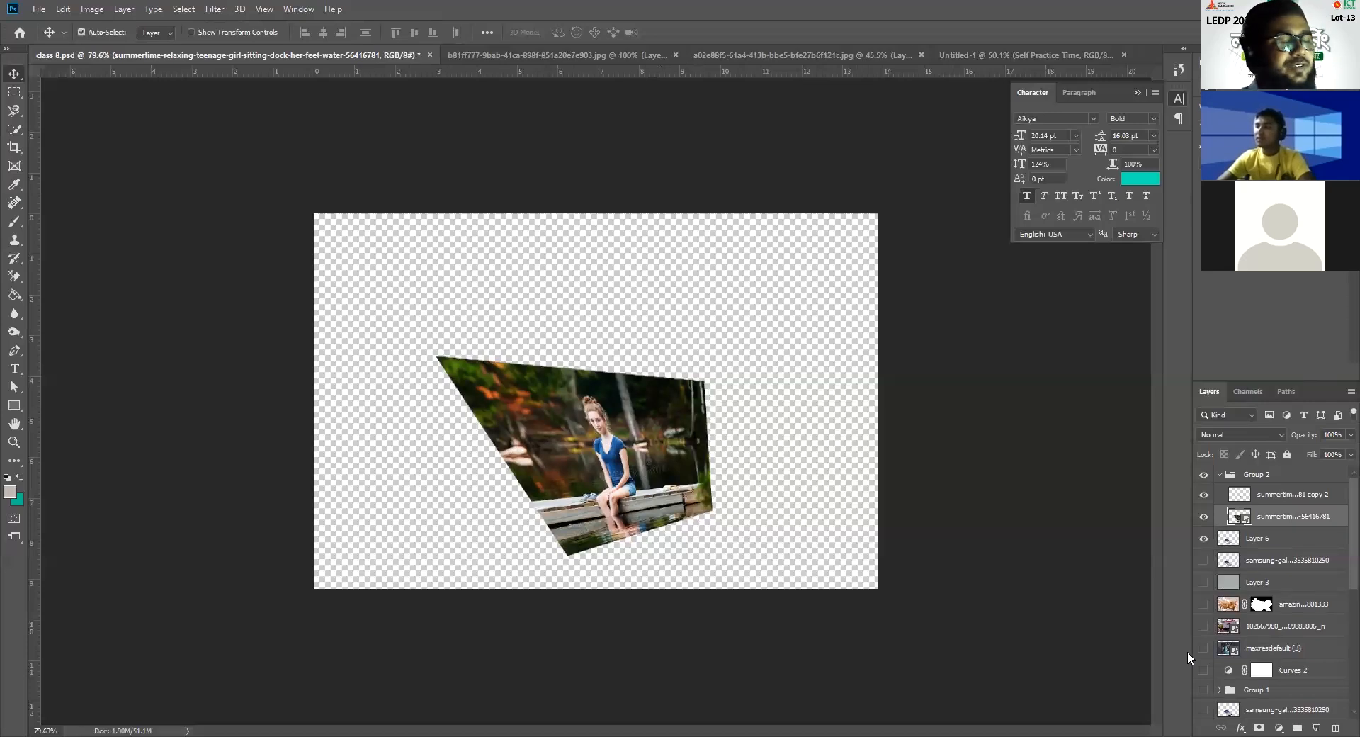
{"action": "key", "text": "ctrl+z"}
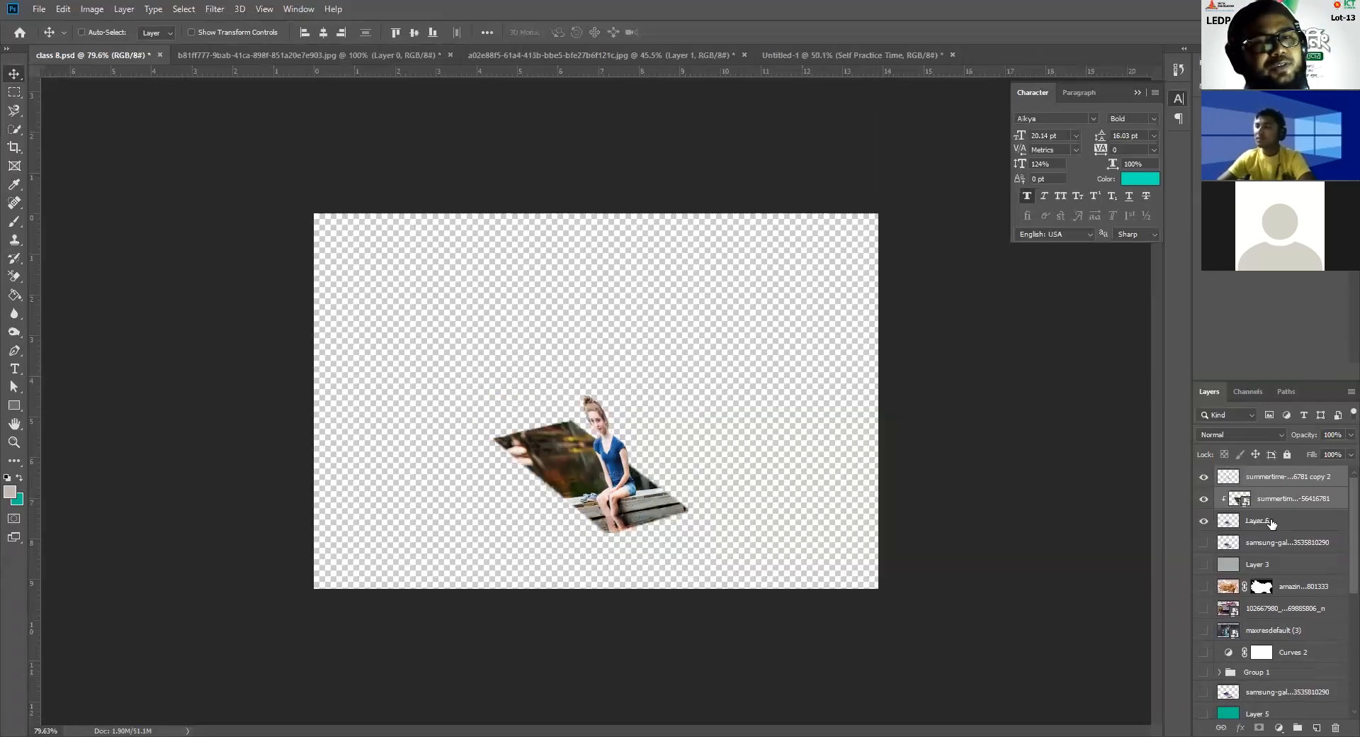